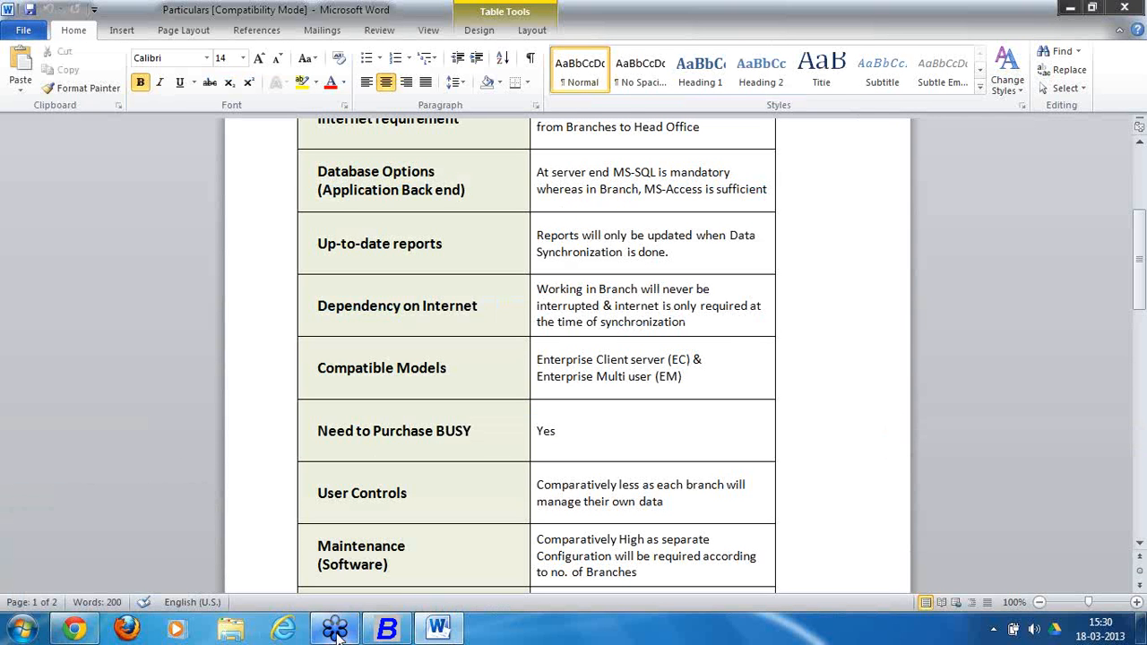
# Close the webinar window from its taskbar menu and bring BUSY to the front.
pyautogui.moveTo(338, 633)
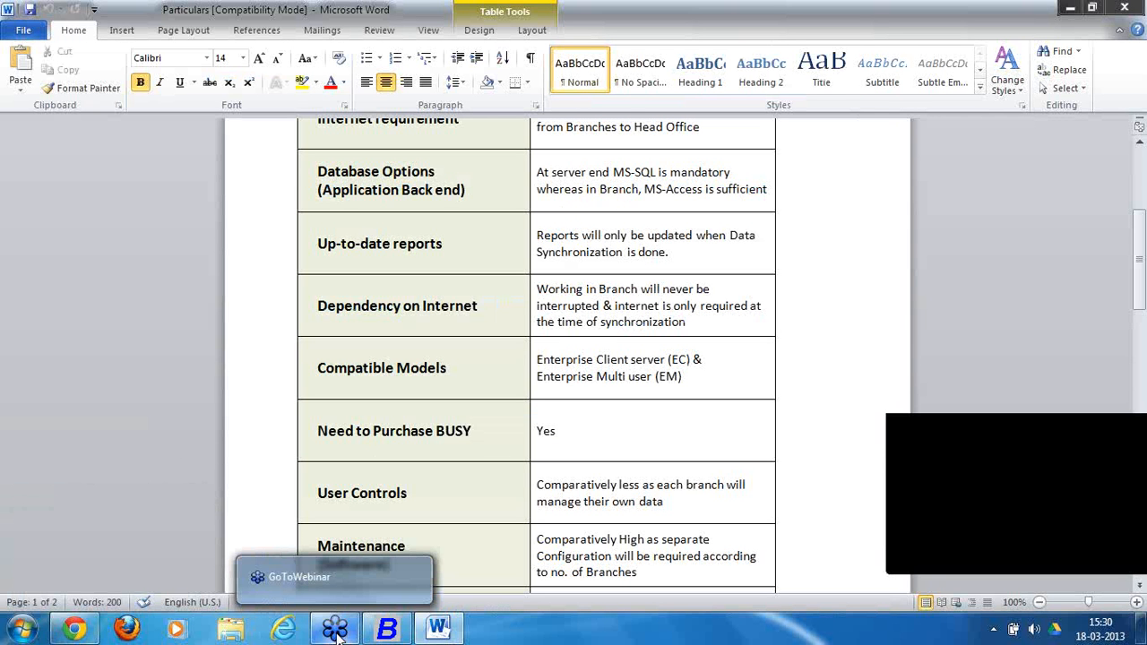
pyautogui.rightClick(338, 634)
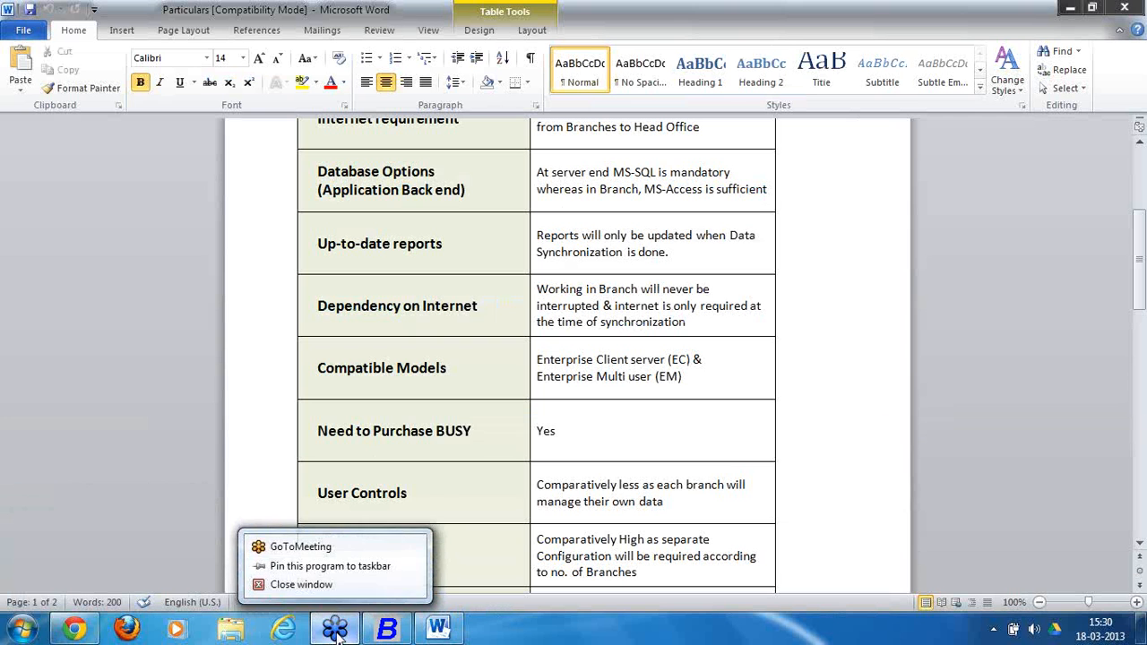
pyautogui.click(313, 584)
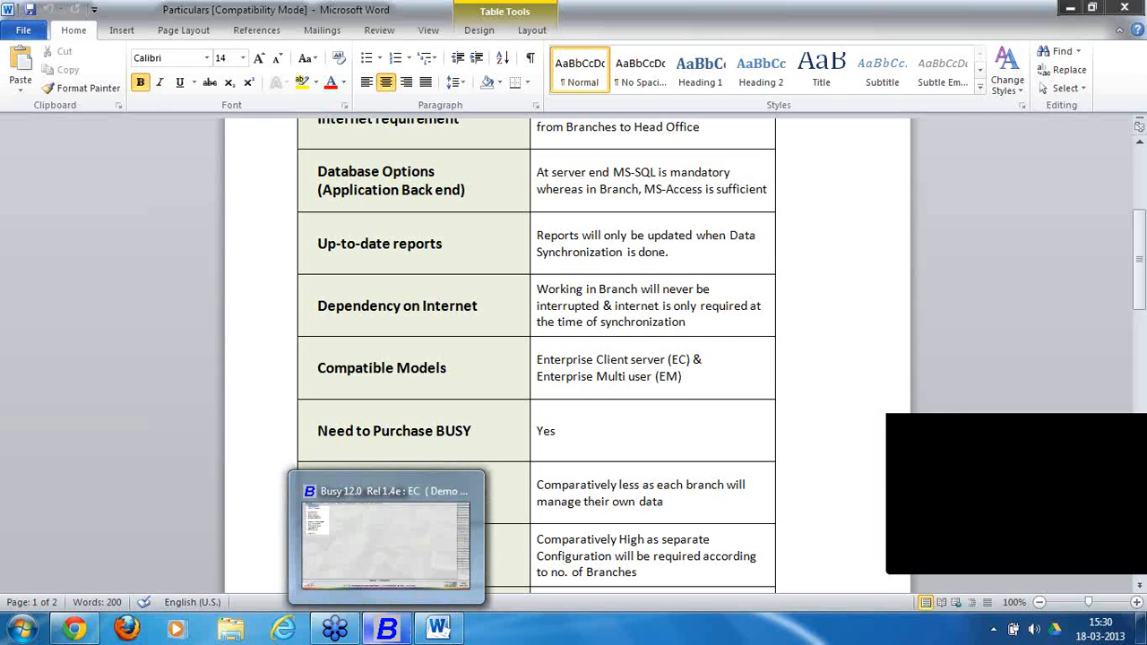
pyautogui.click(388, 632)
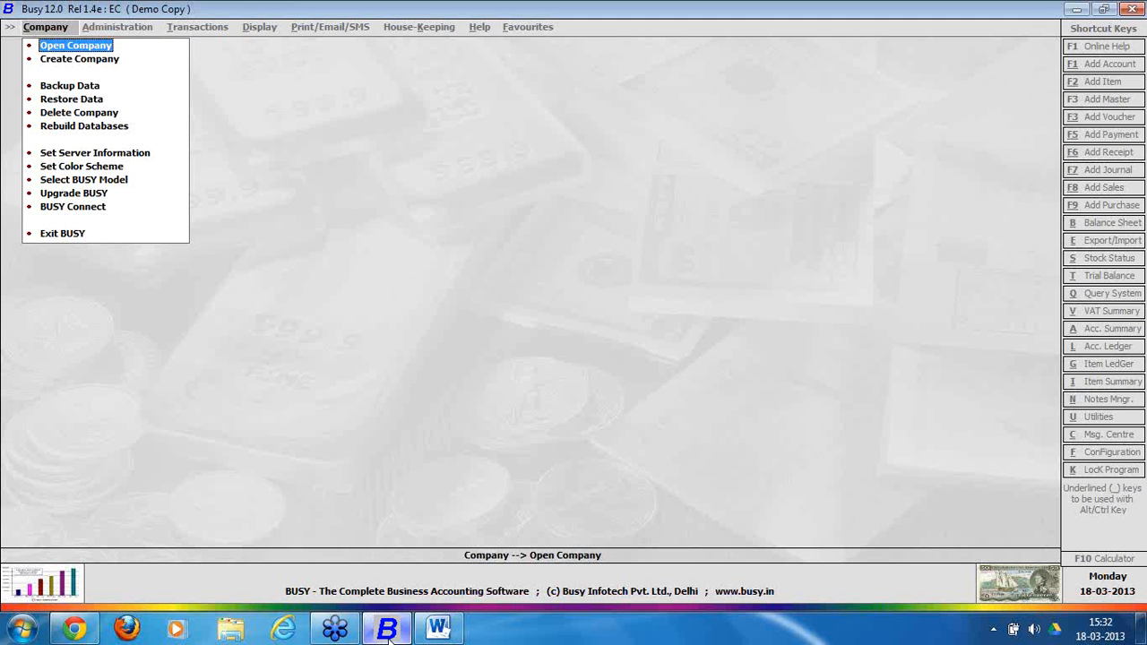
# Review the Particulars comparison table in Word from the top, then return to BUSY.
pyautogui.click(438, 629)
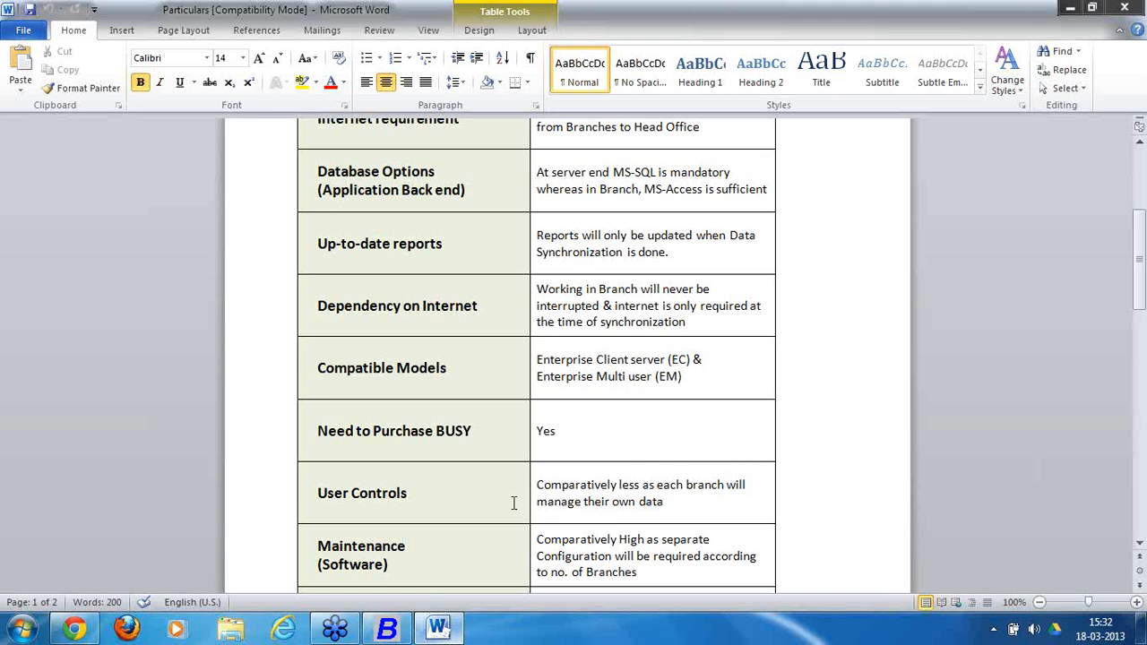
pyautogui.hotkey('ctrl', 'Home')
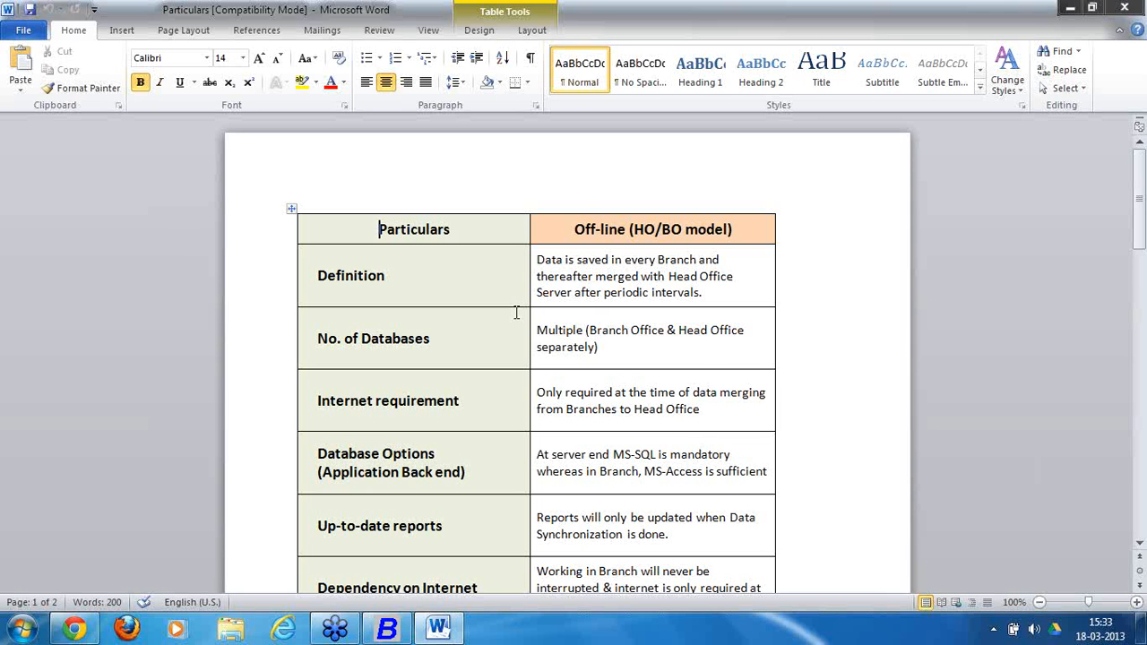
pyautogui.scroll(-5, 516, 314)
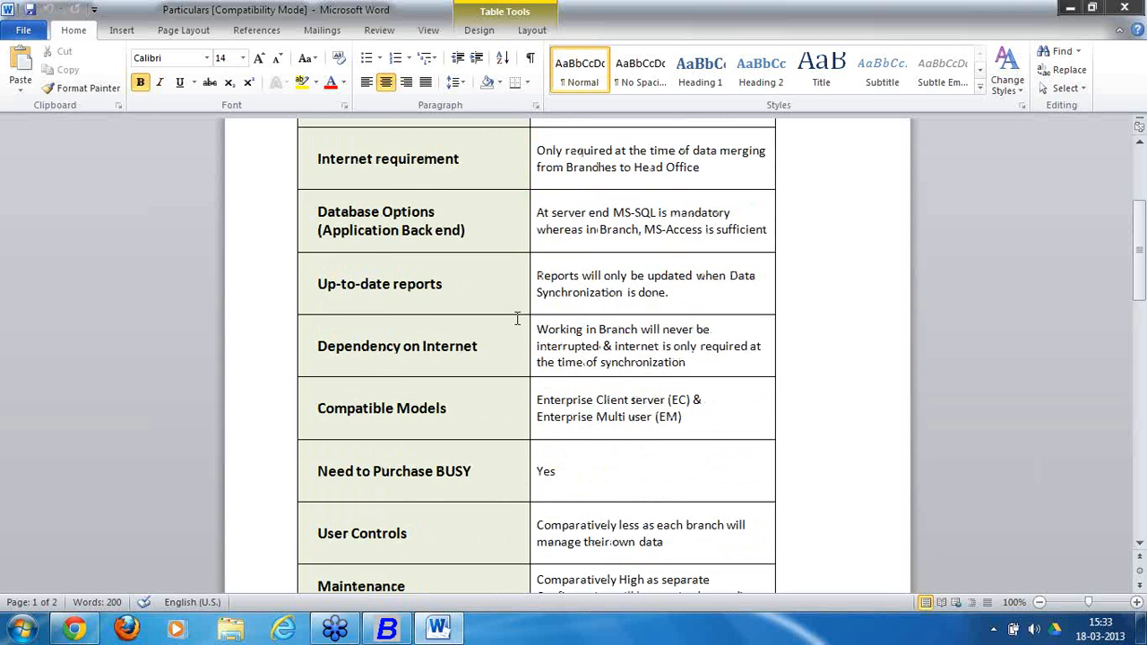
pyautogui.click(389, 632)
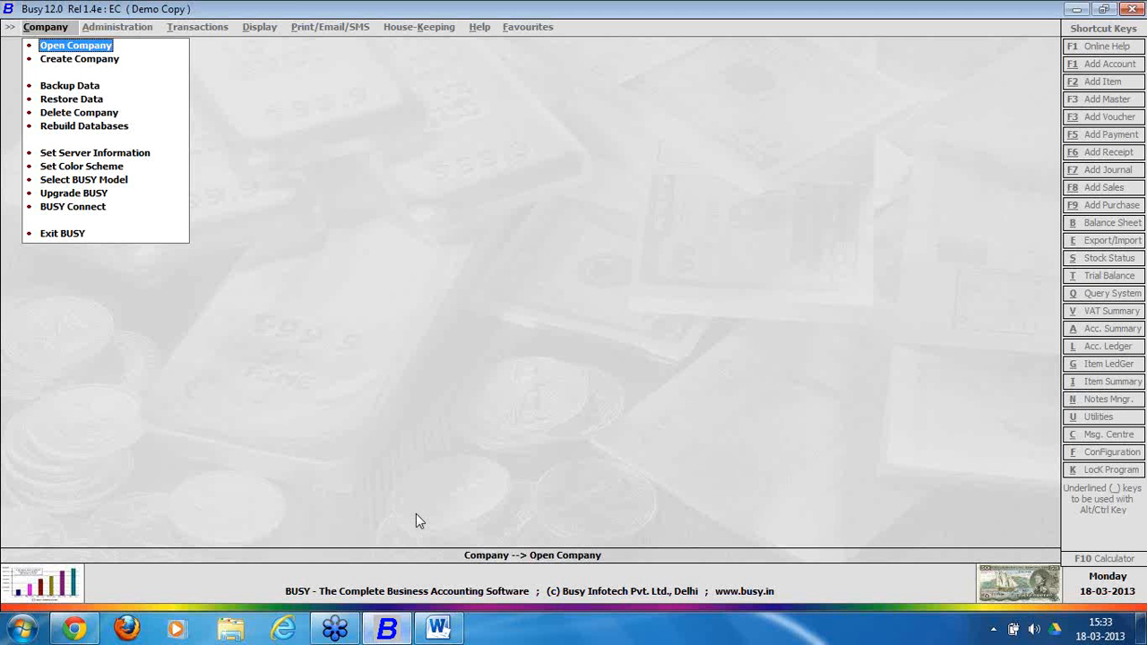
# Start a new Word document with enlarged text reading 'Head office Delhi' and 'Branches mumbai & chennai'.
pyautogui.click(22, 627)
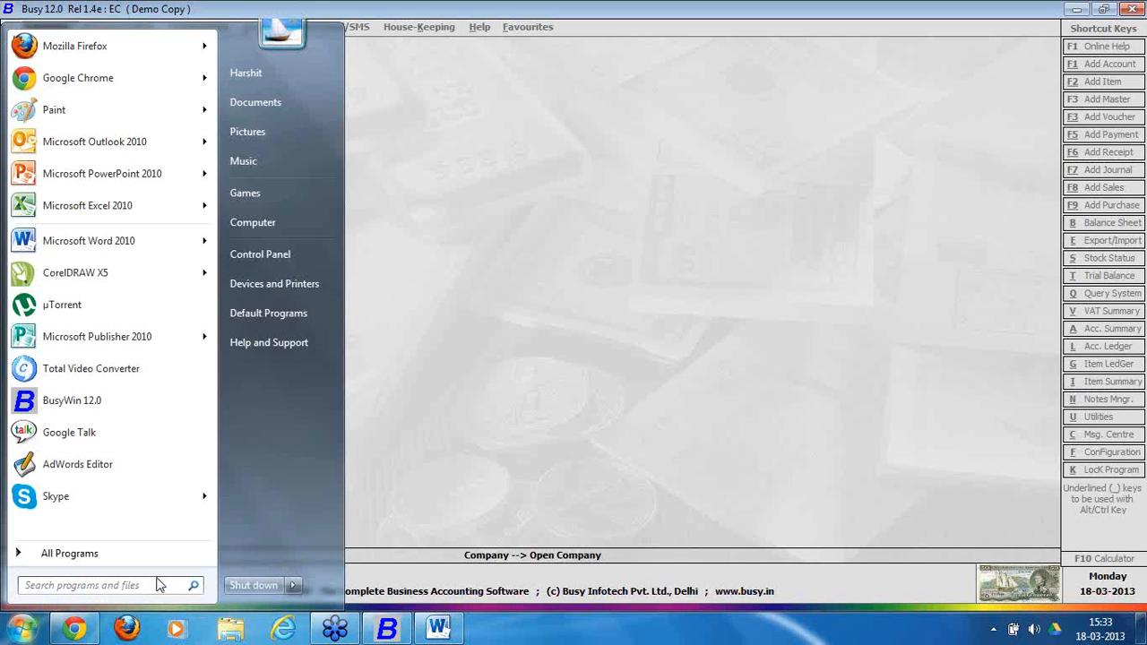
pyautogui.write('winword')
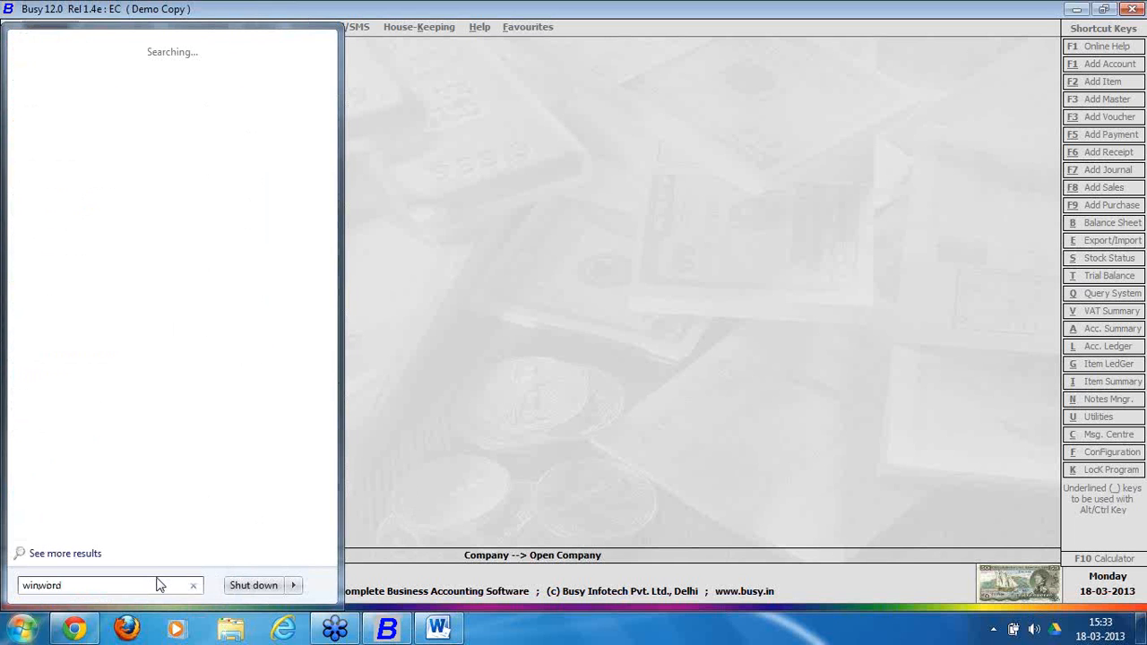
pyautogui.press('Return')
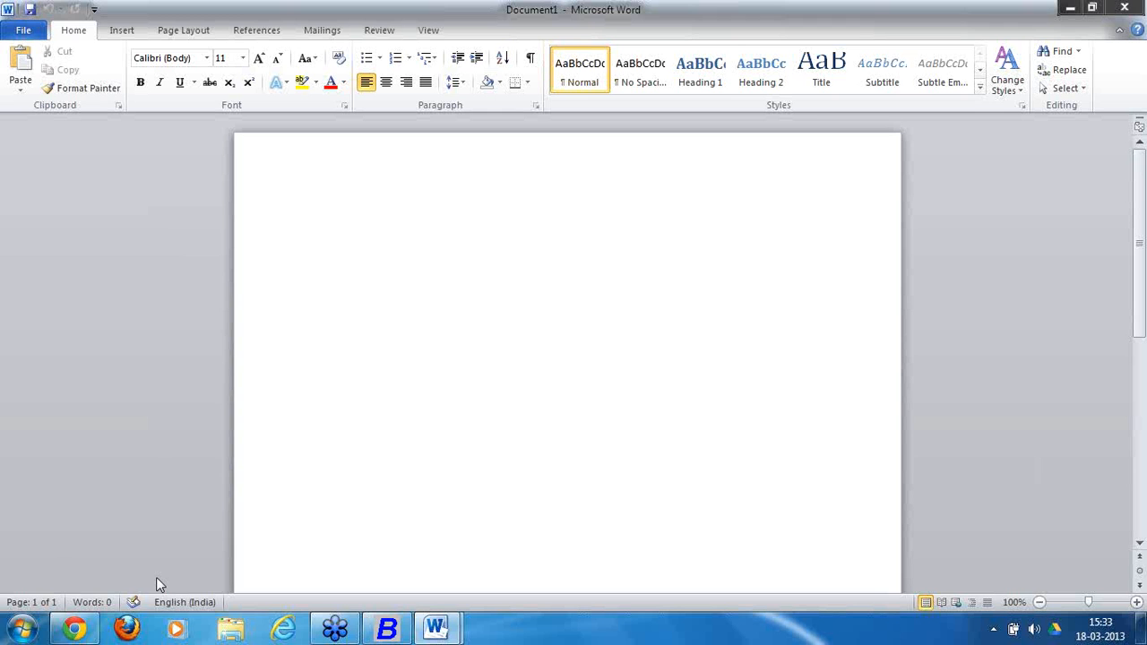
pyautogui.hotkey('ctrl', 'shift', '.')
pyautogui.hotkey('ctrl', 'shift', '.')
pyautogui.write('Head of')
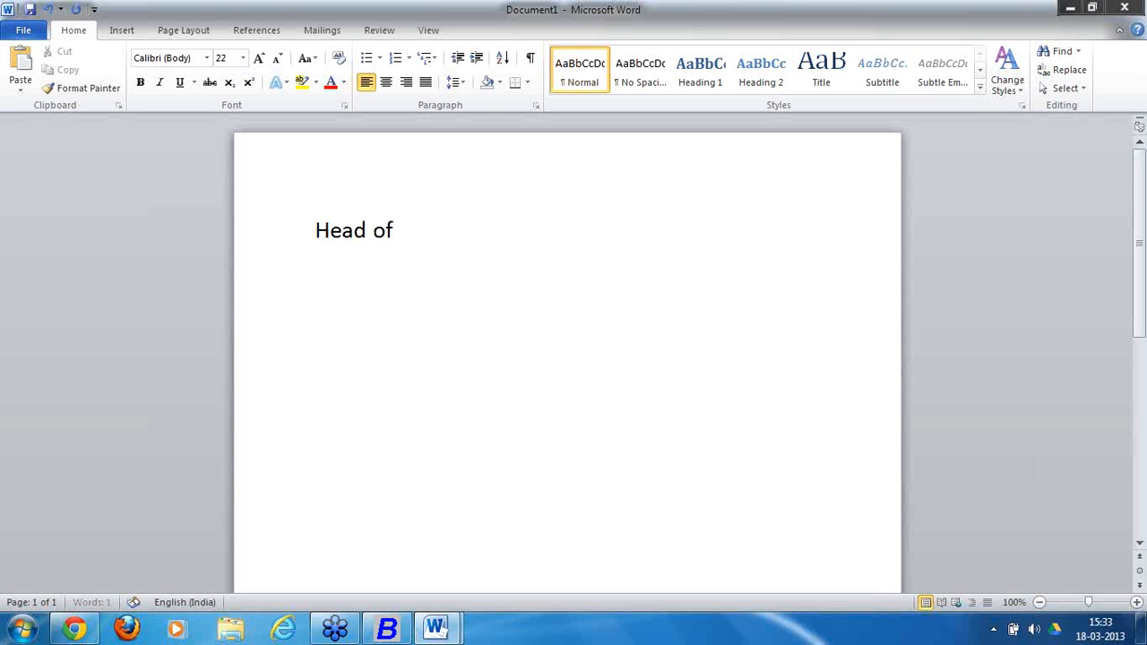
pyautogui.write('fice Delhi')
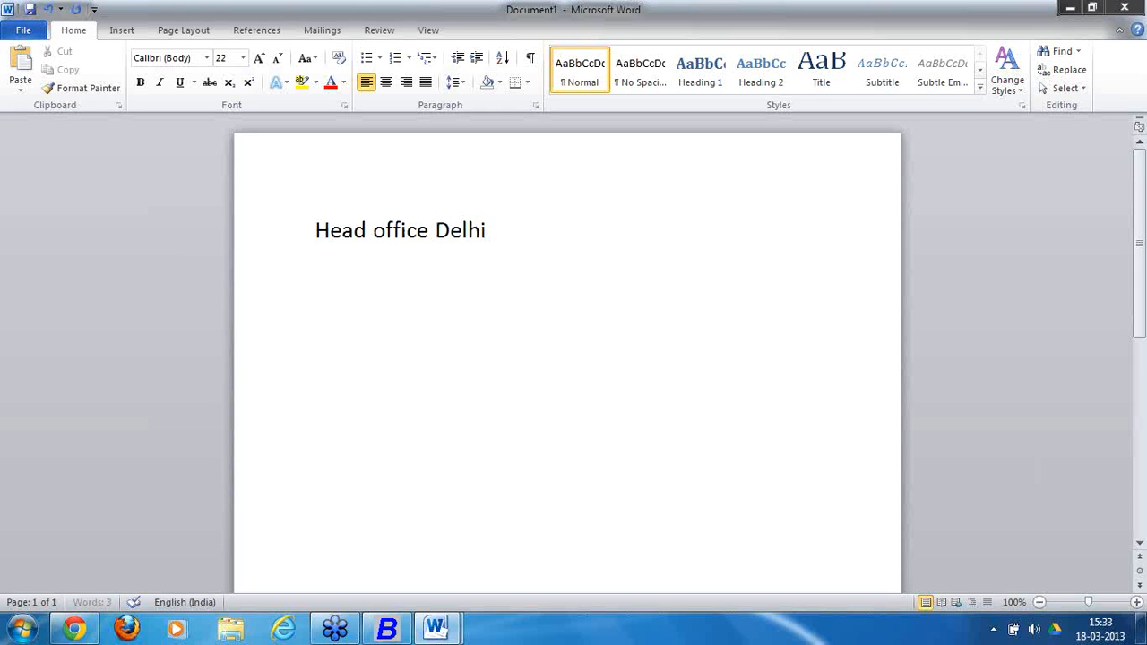
pyautogui.press('Return')
pyautogui.write('Branches')
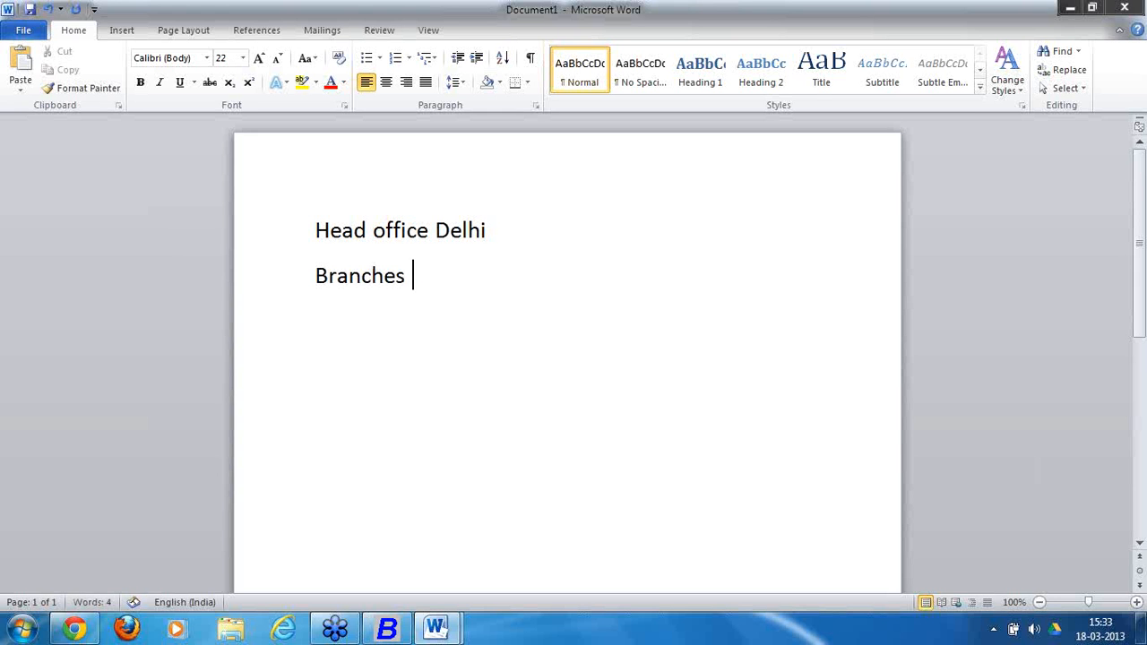
pyautogui.write(' mumbai ')
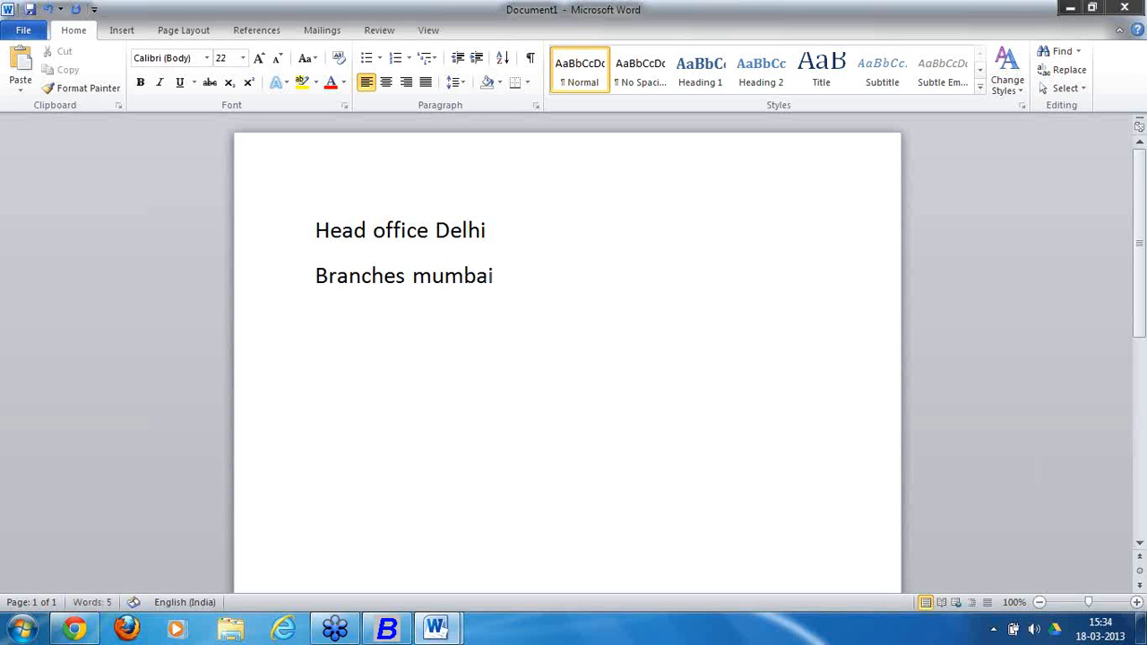
pyautogui.write('&')
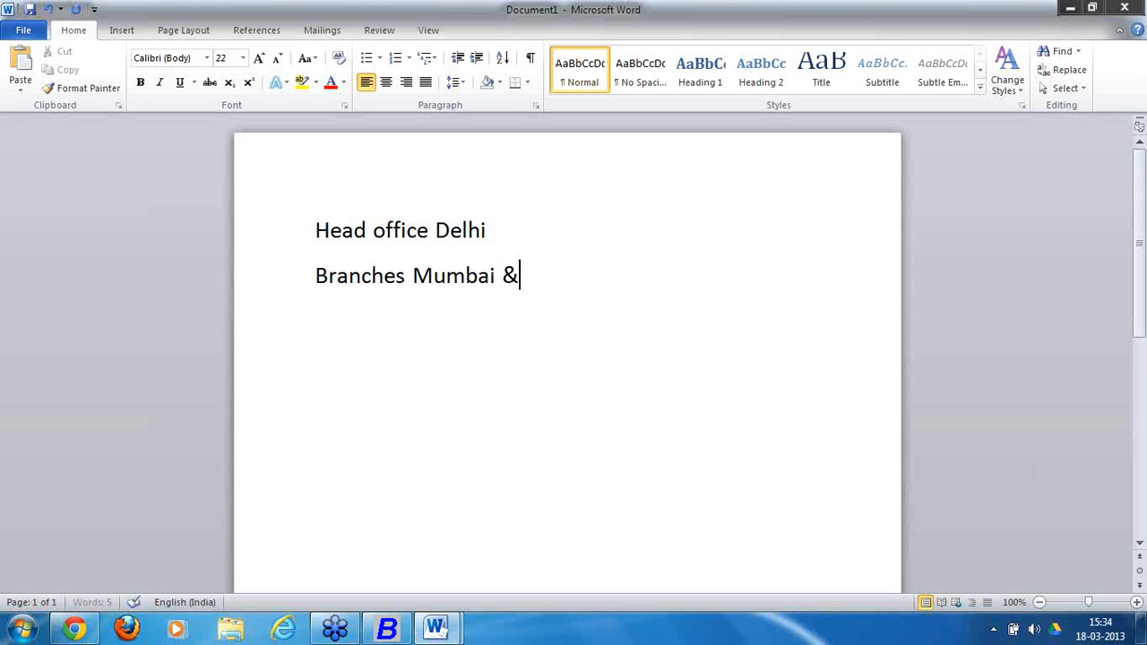
pyautogui.write(' chennai')
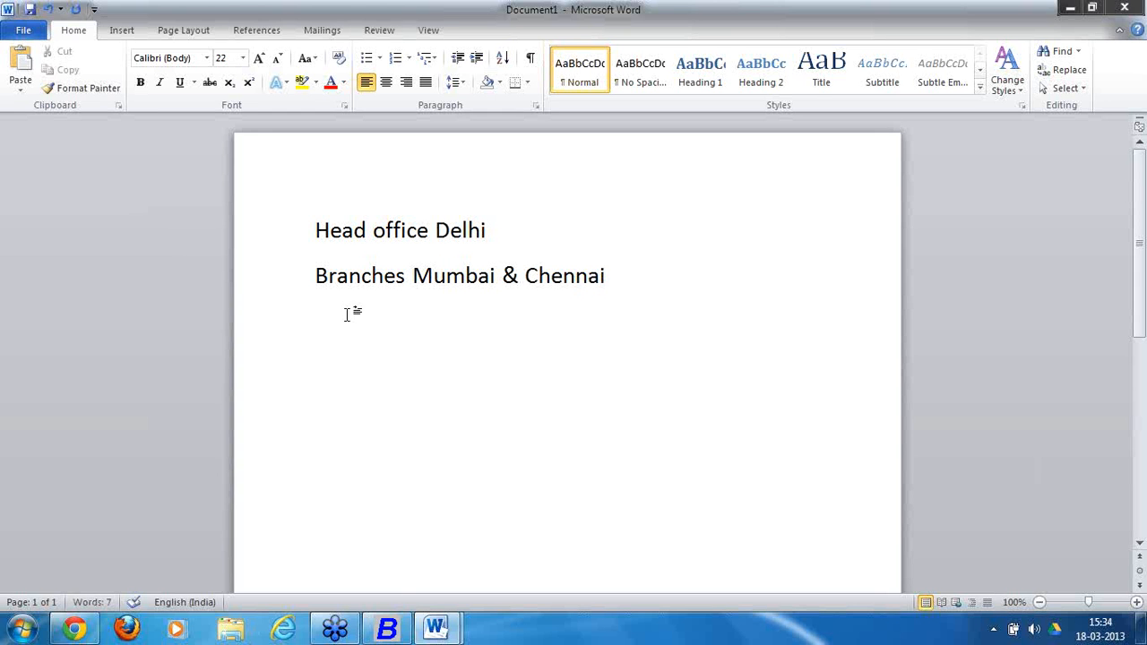
# Highlight 'office Delhi', 'Mumbai & Chennai', then both note lines, and switch back to BUSY.
pyautogui.moveTo(505, 235); pyautogui.dragTo(339, 235)
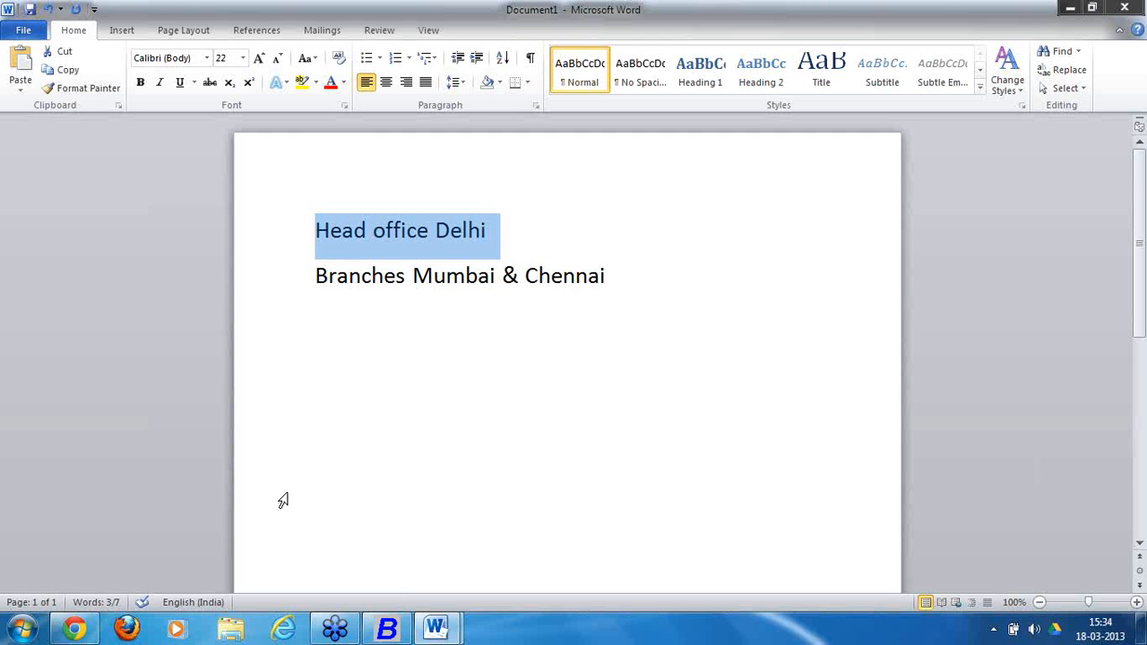
pyautogui.click(371, 404)
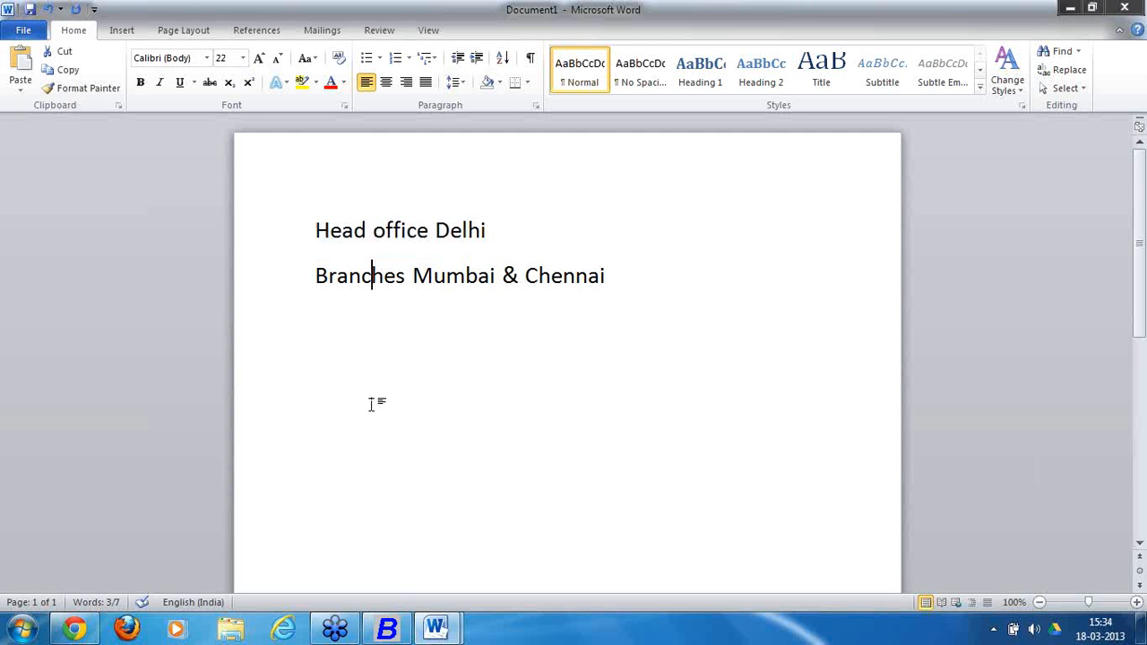
pyautogui.click(414, 275)
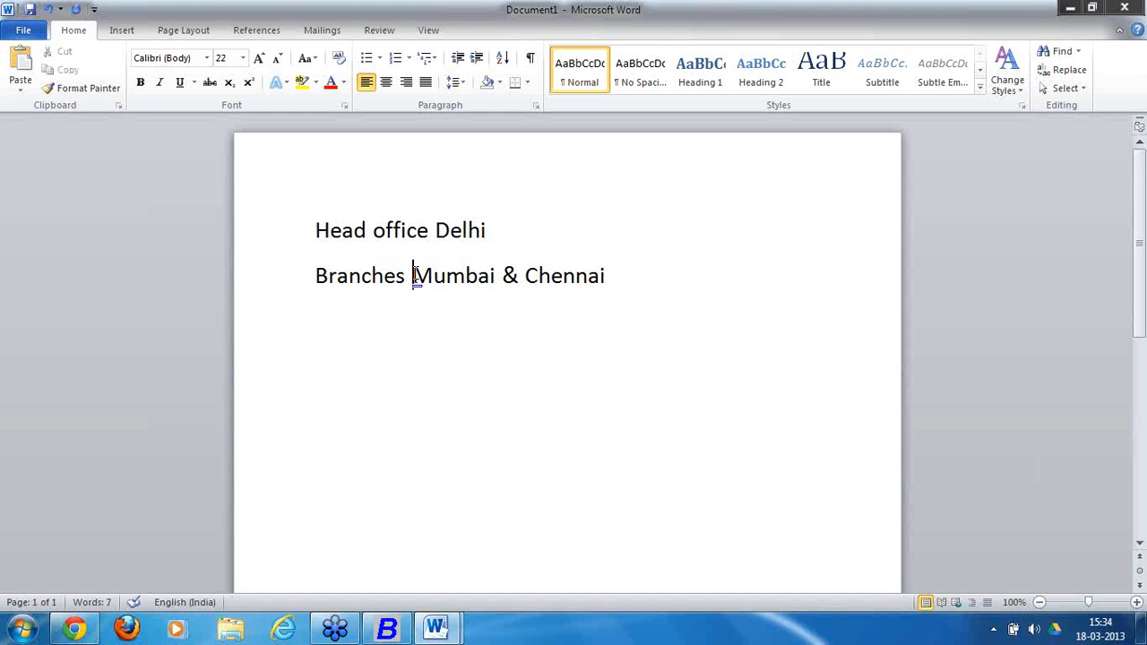
pyautogui.moveTo(414, 275); pyautogui.dragTo(587, 280)
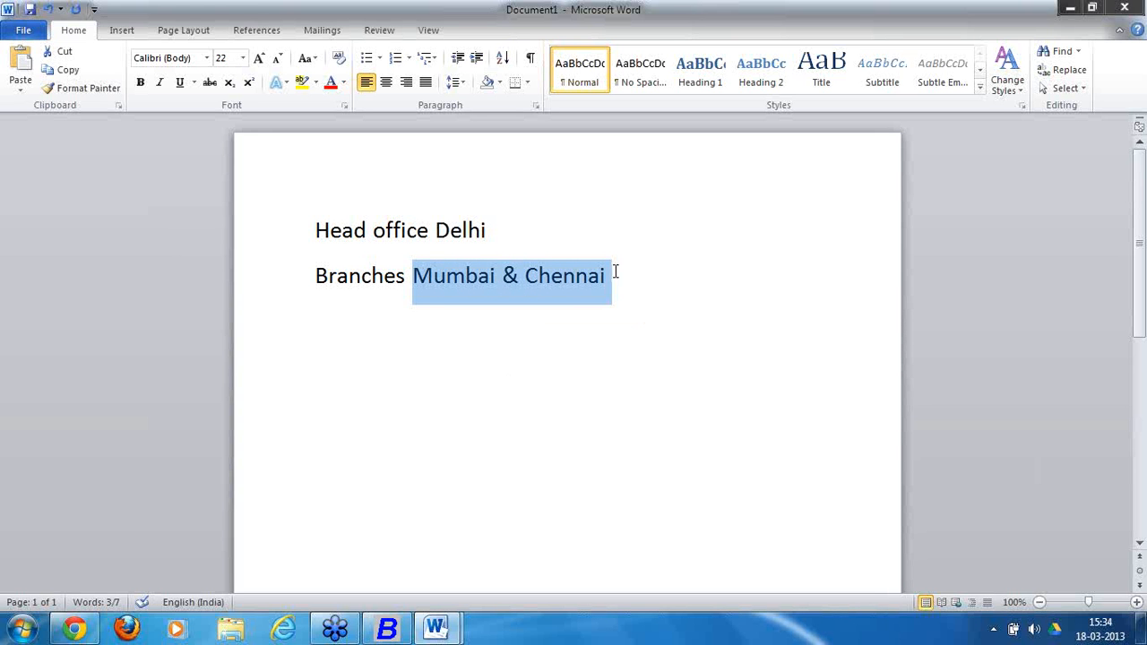
pyautogui.moveTo(615, 273); pyautogui.dragTo(320, 221)
pyautogui.click(428, 321)
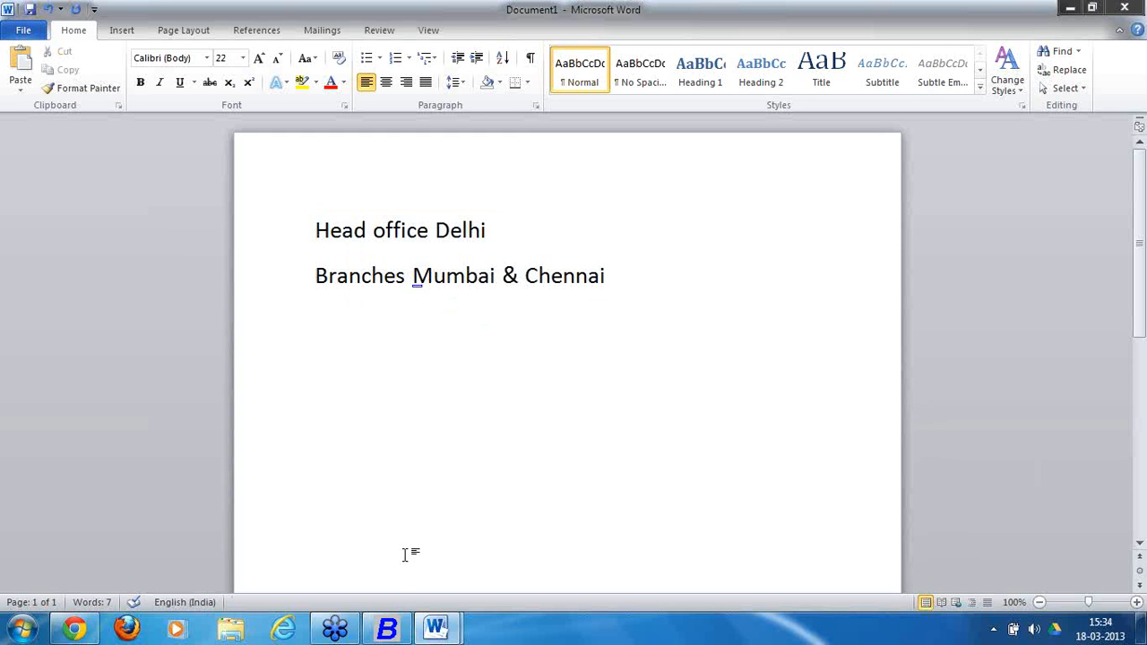
pyautogui.click(390, 630)
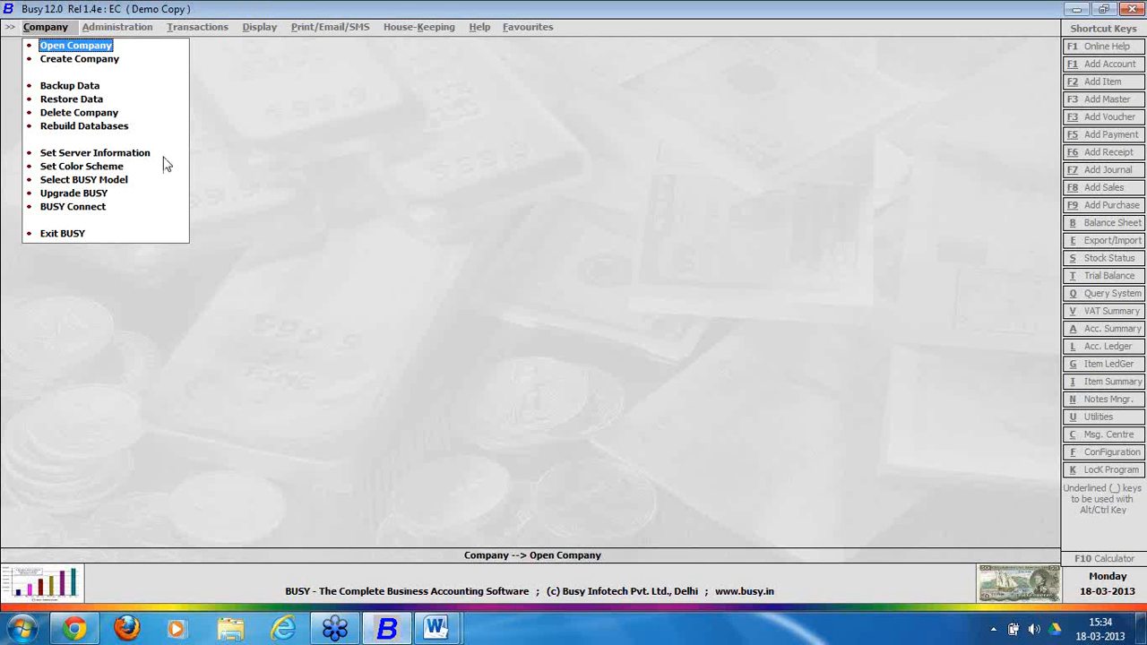
# Create company 'Delhi Headoffice', keeping defaults (state Delhi, books from 01-04-2013), and save it.
pyautogui.click(110, 60)
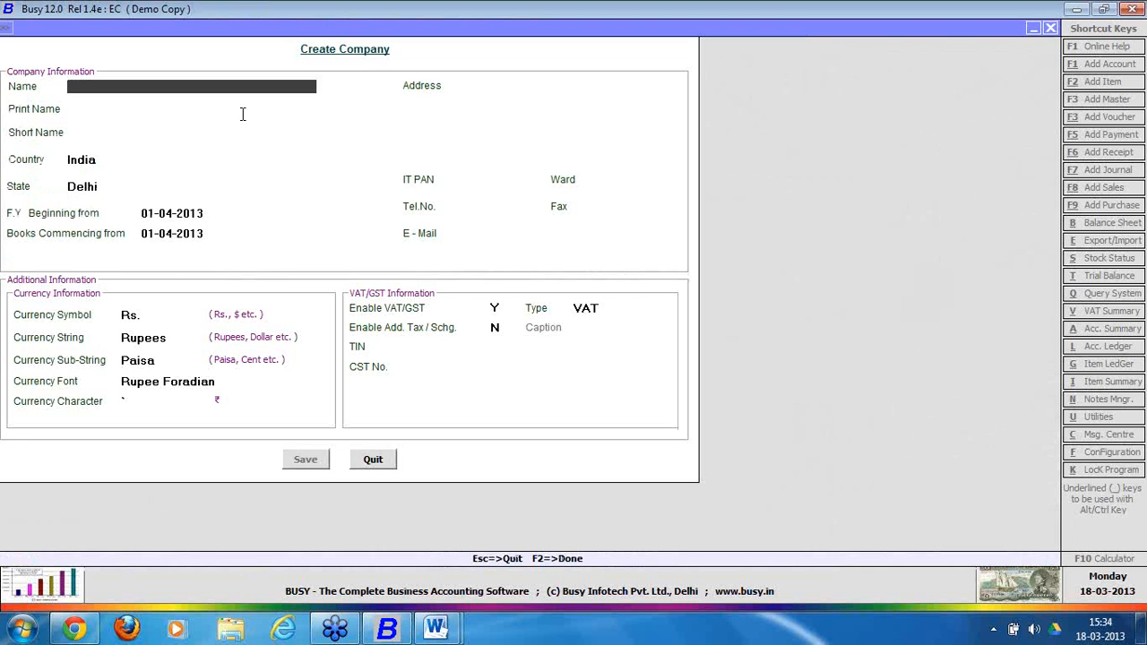
pyautogui.write('Delhi Heado')
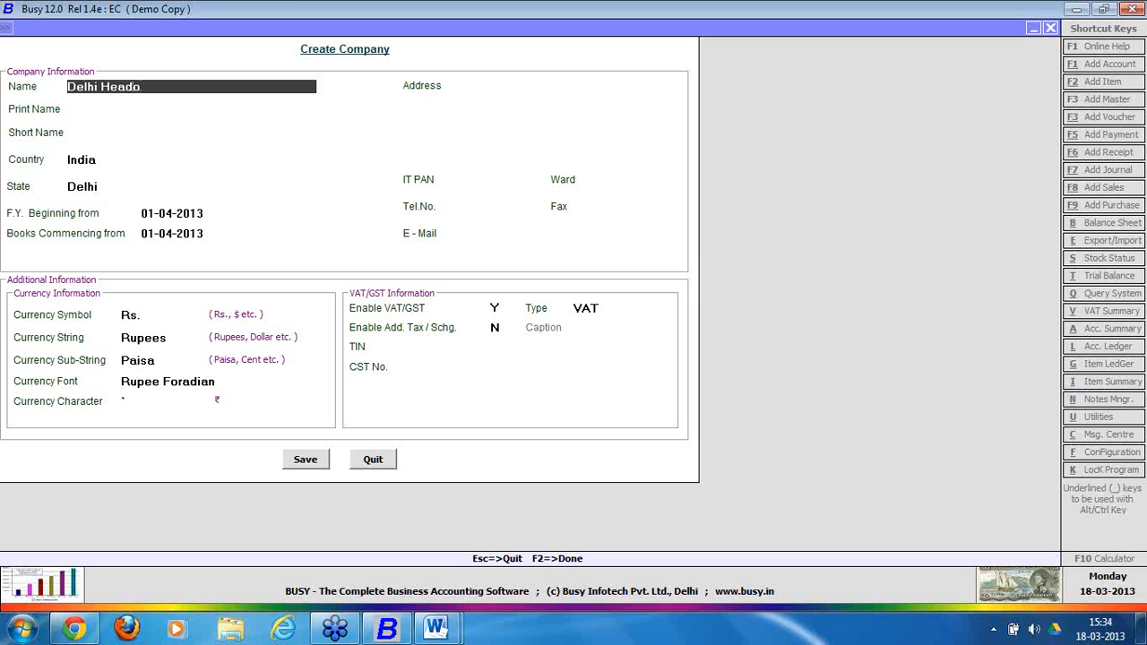
pyautogui.write('ffice')
pyautogui.press('Return')
pyautogui.press('Return')
pyautogui.press('Return')
pyautogui.press('Return')
pyautogui.press('Return')
pyautogui.press('Return')
pyautogui.press('Return')
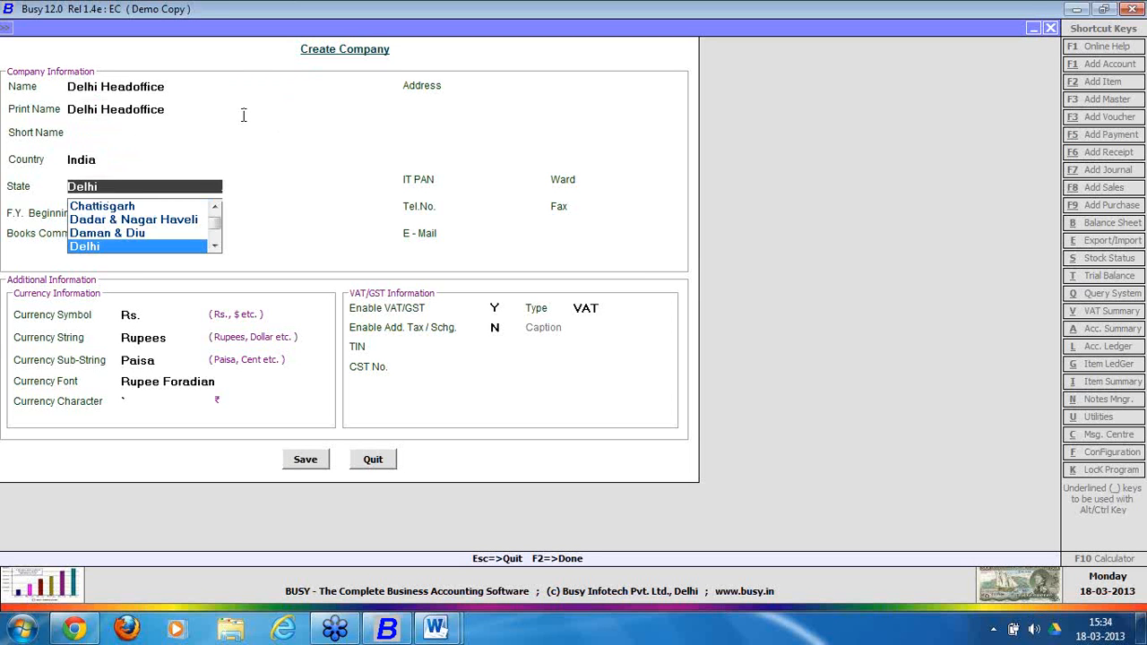
pyautogui.press('Return')
pyautogui.press('Return')
pyautogui.press('Return')
pyautogui.press('Return')
pyautogui.press('Return')
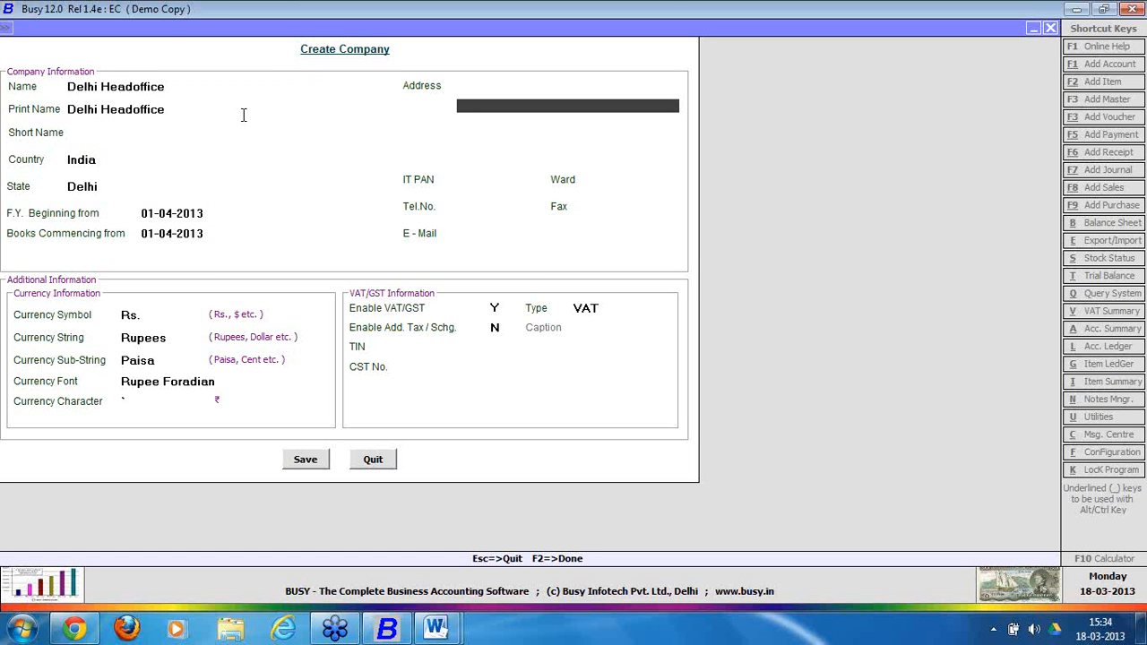
pyautogui.press('Return')
pyautogui.press('Return')
pyautogui.press('Return')
pyautogui.press('Return')
pyautogui.press('Return')
pyautogui.press('Return')
pyautogui.press('Return')
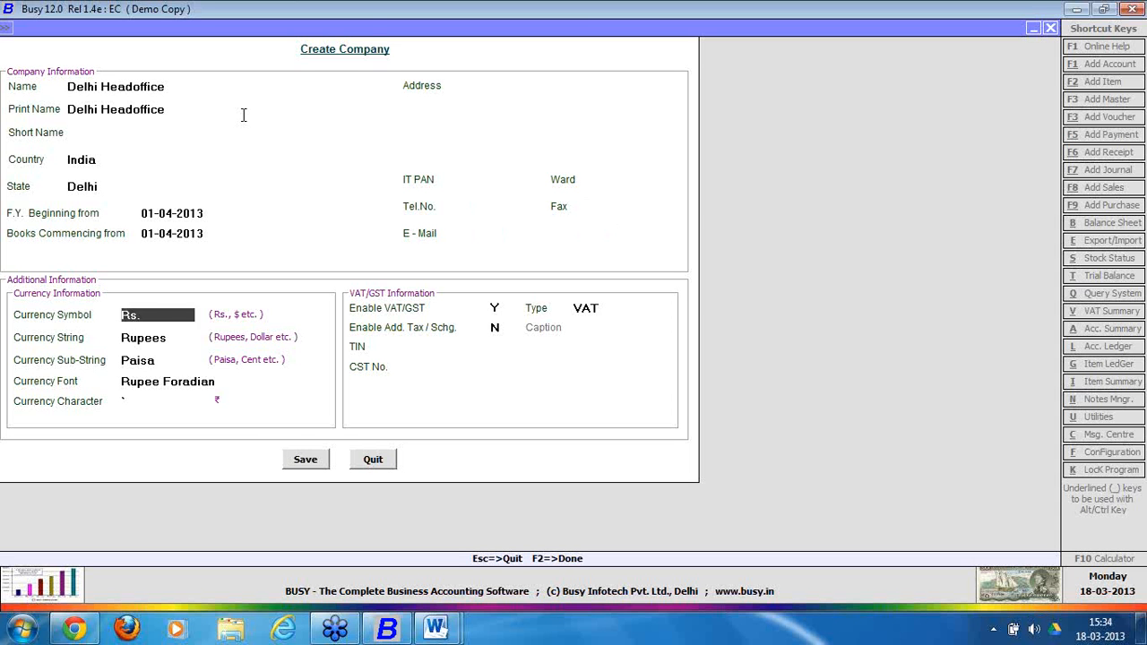
pyautogui.press('Return')
pyautogui.press('Return')
pyautogui.press('Return')
pyautogui.press('Return')
pyautogui.press('Return')
pyautogui.press('Return')
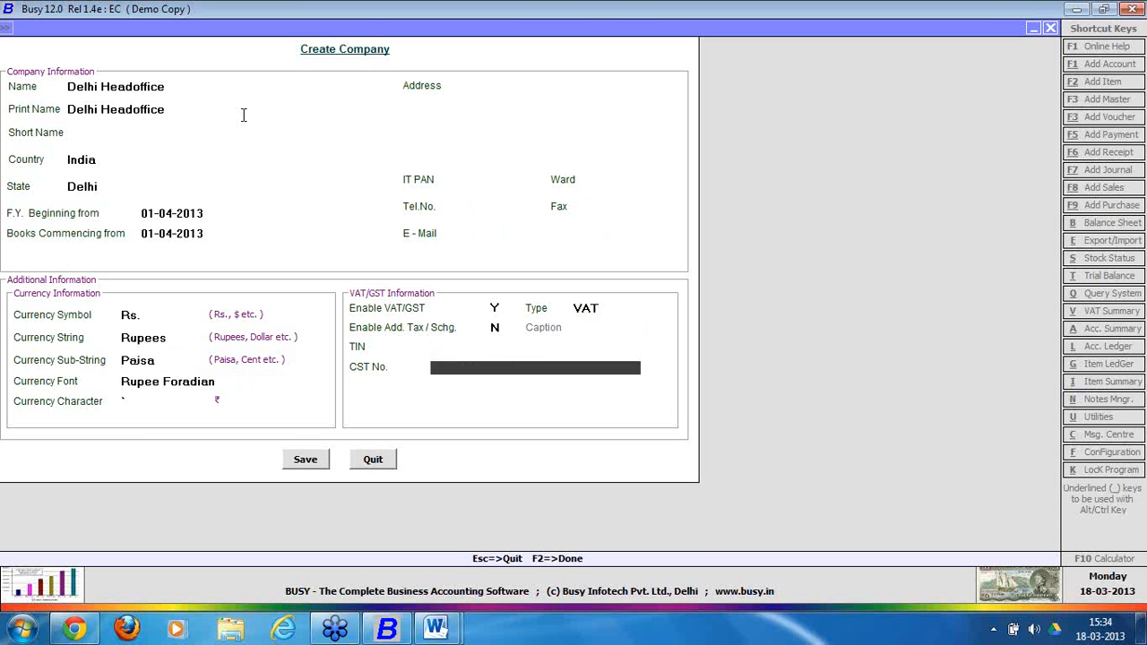
pyautogui.press('Return')
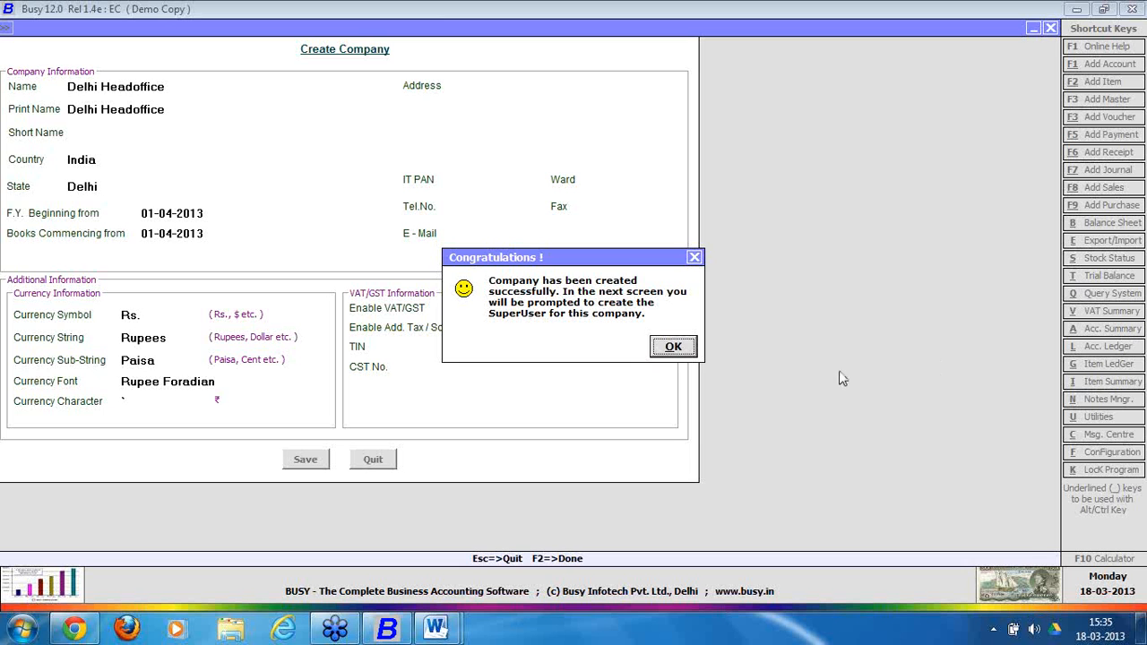
# Acknowledge the new company and save a superuser with its name, password and rechecked password.
pyautogui.click(679, 349)
pyautogui.write('a')
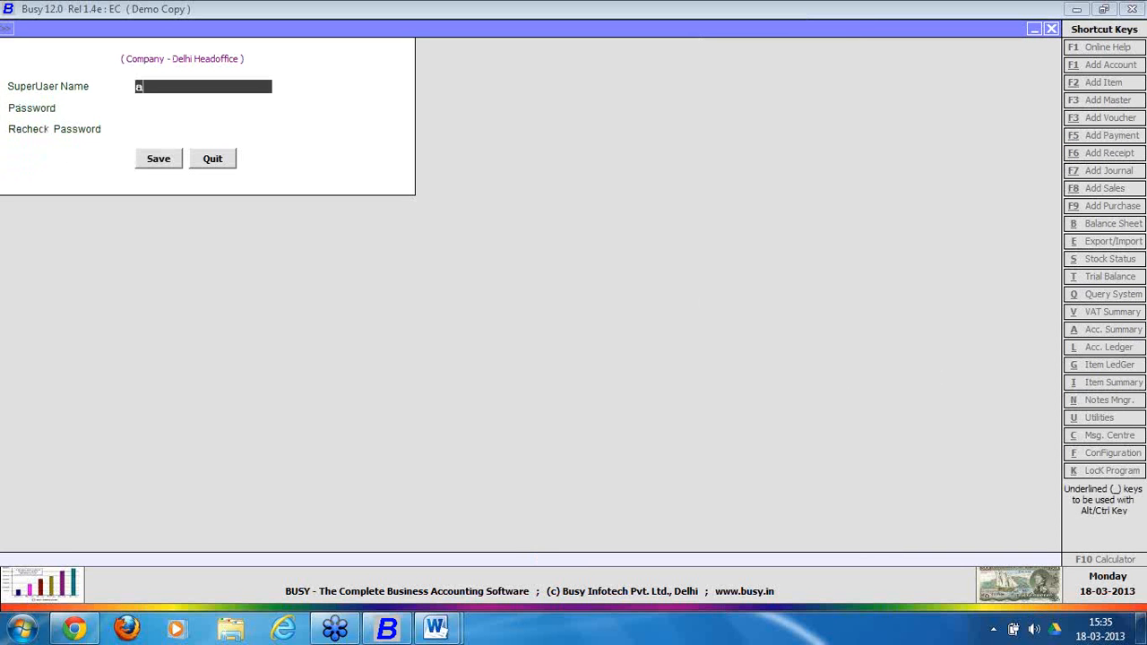
pyautogui.press('Return')
pyautogui.write('a')
pyautogui.press('Return')
pyautogui.write('a')
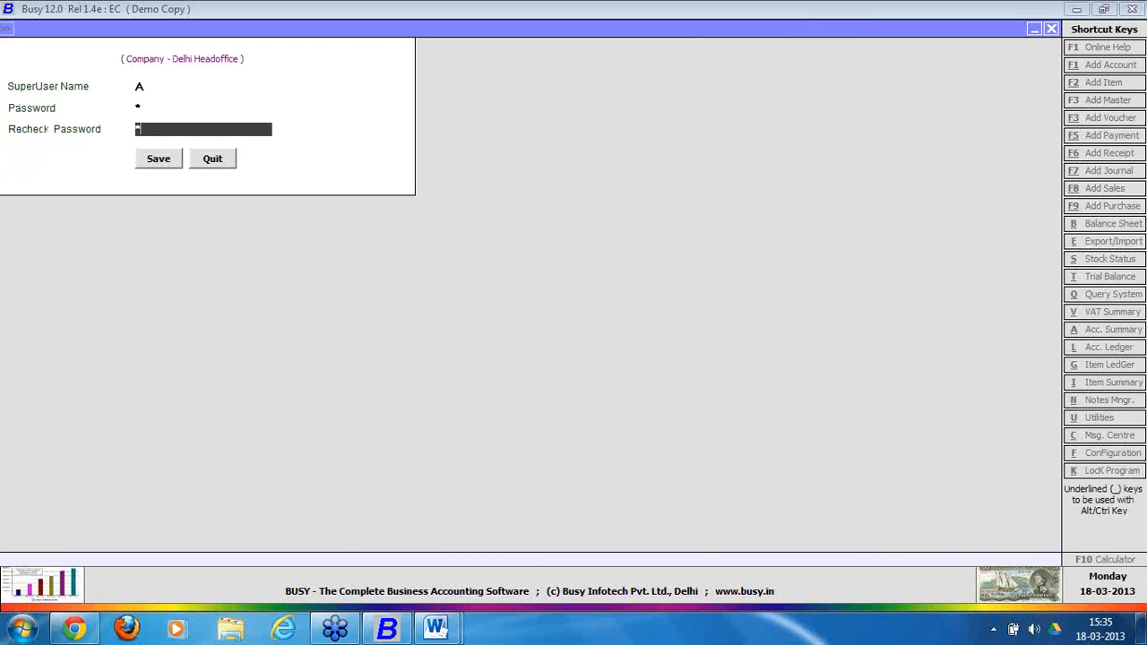
pyautogui.press('Return')
pyautogui.press('Return')
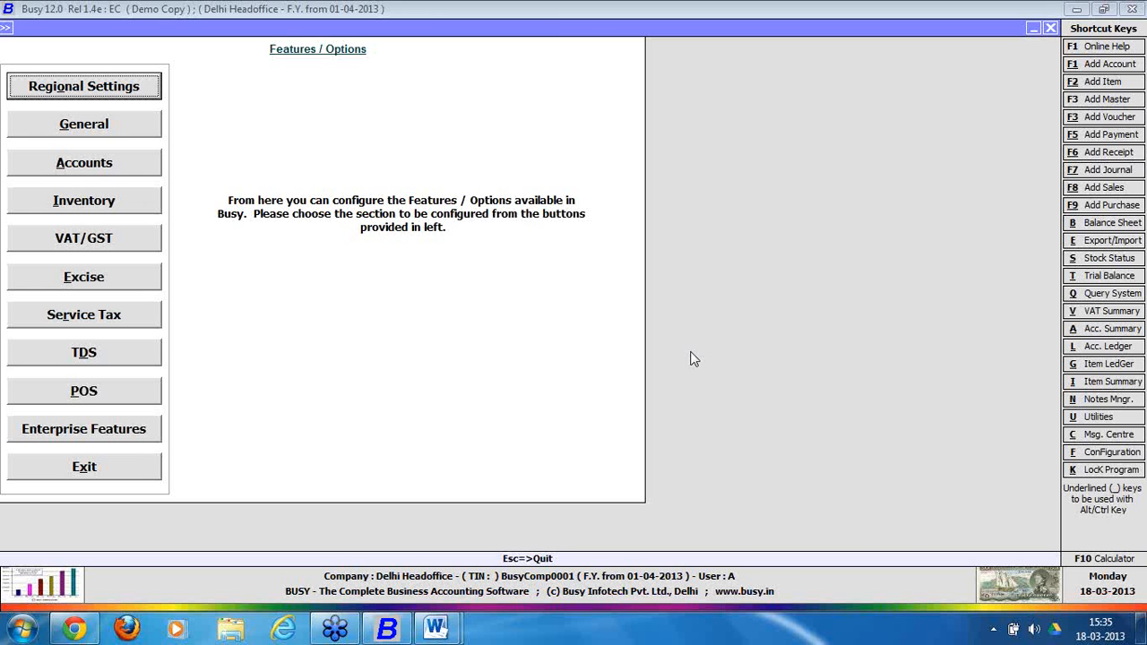
# Go to Administration > Configuration > Features / Options and show the Enterprise Features settings.
pyautogui.press('Escape')
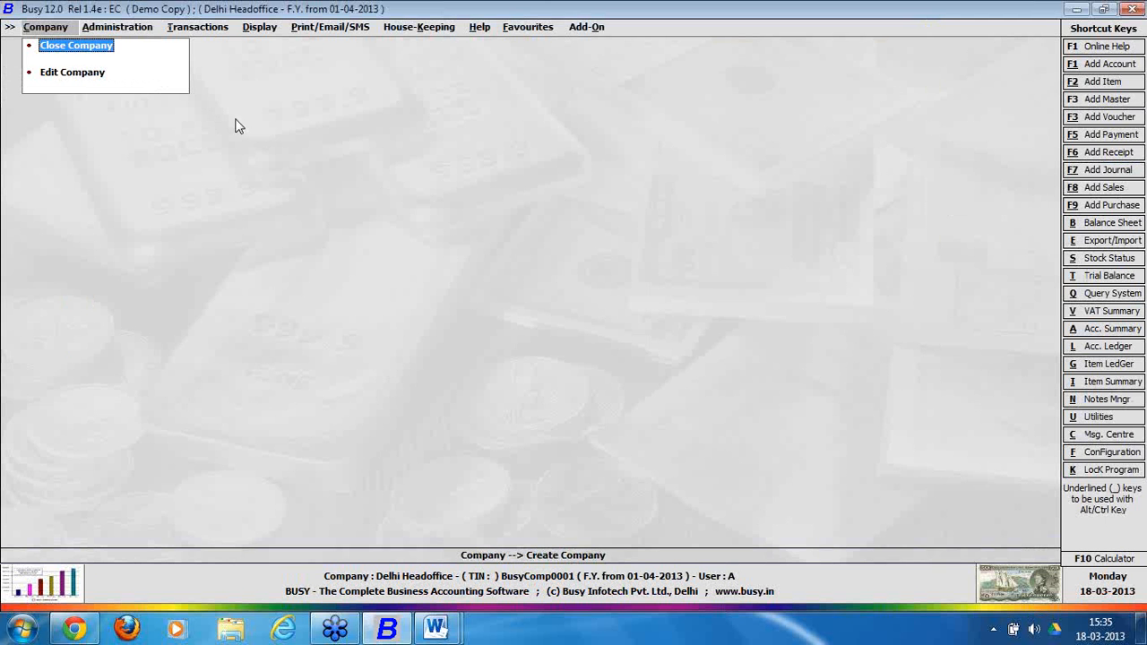
pyautogui.click(125, 34)
pyautogui.click(134, 60)
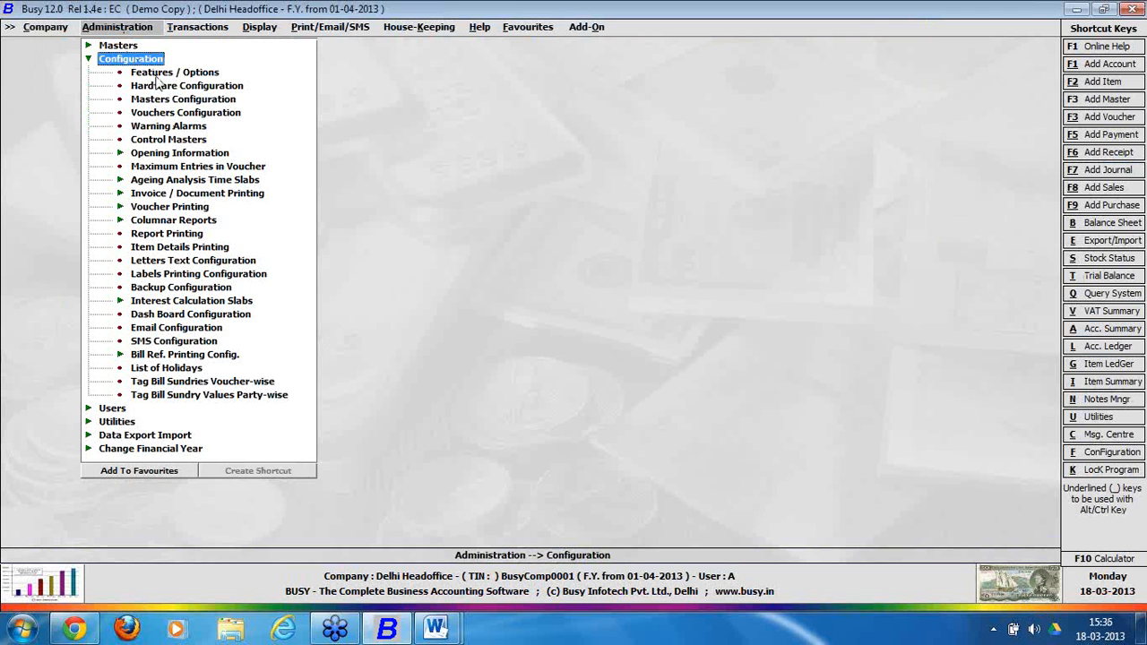
pyautogui.click(157, 74)
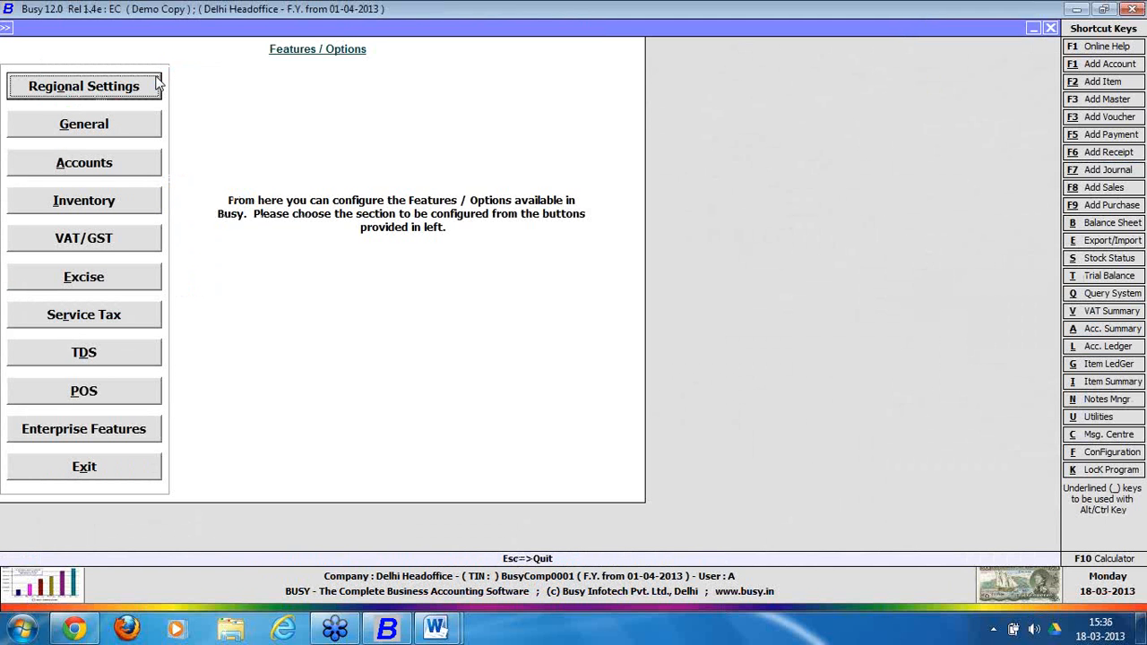
pyautogui.click(107, 437)
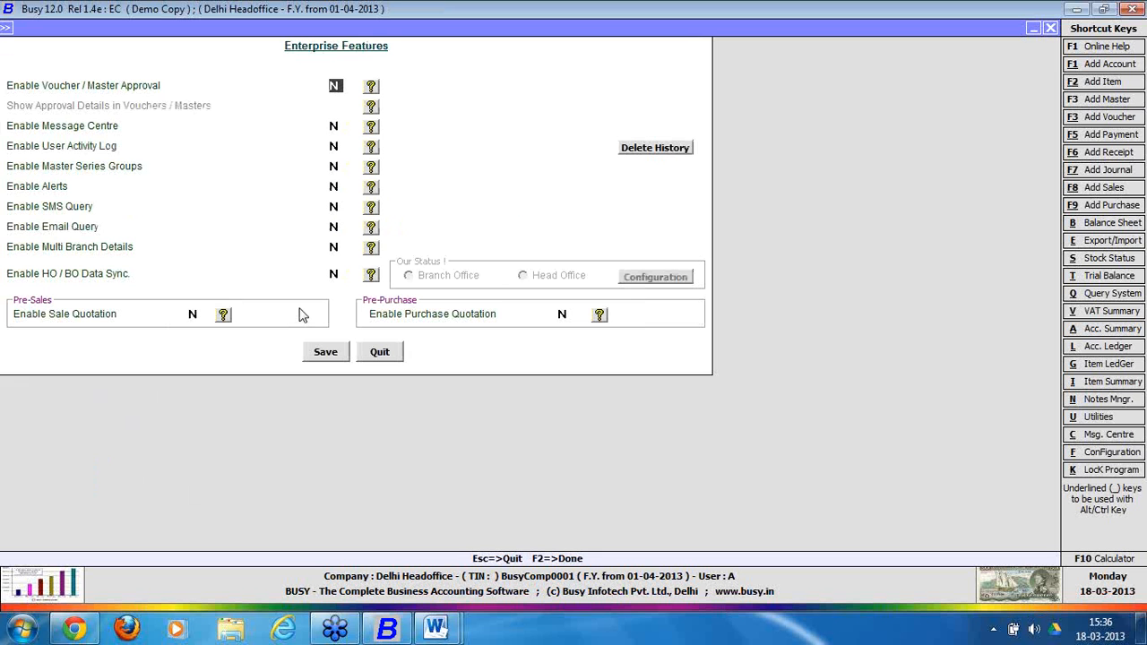
# Set Enable Multi Branch Details to Y and bring up the Branch Details form.
pyautogui.click(335, 247)
pyautogui.press('y')
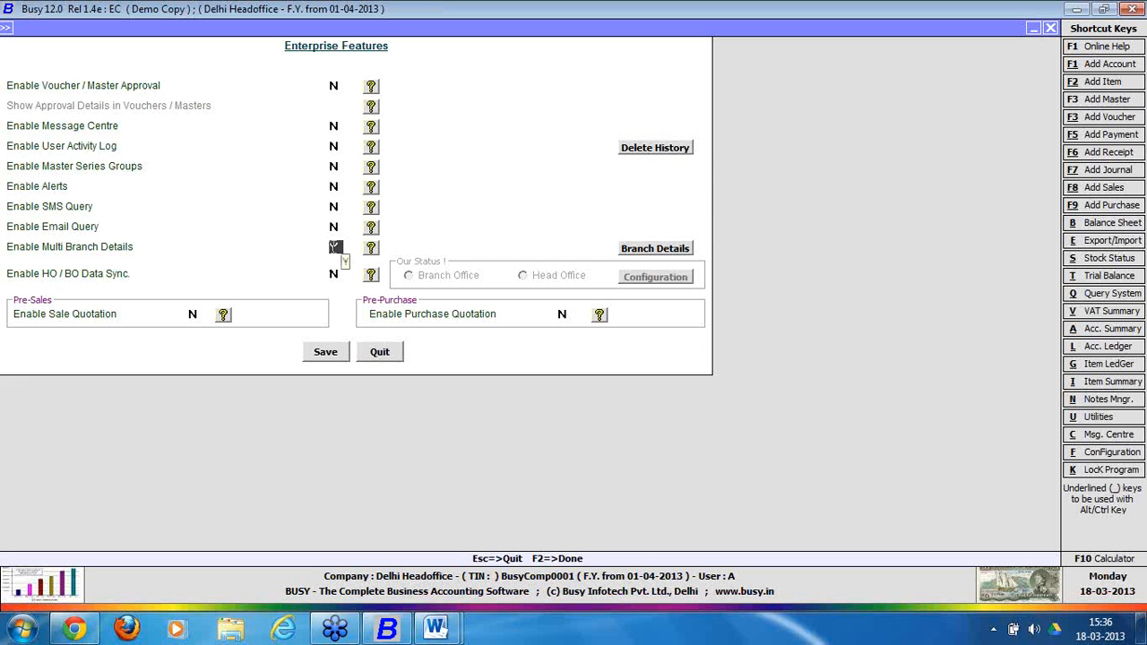
pyautogui.click(657, 249)
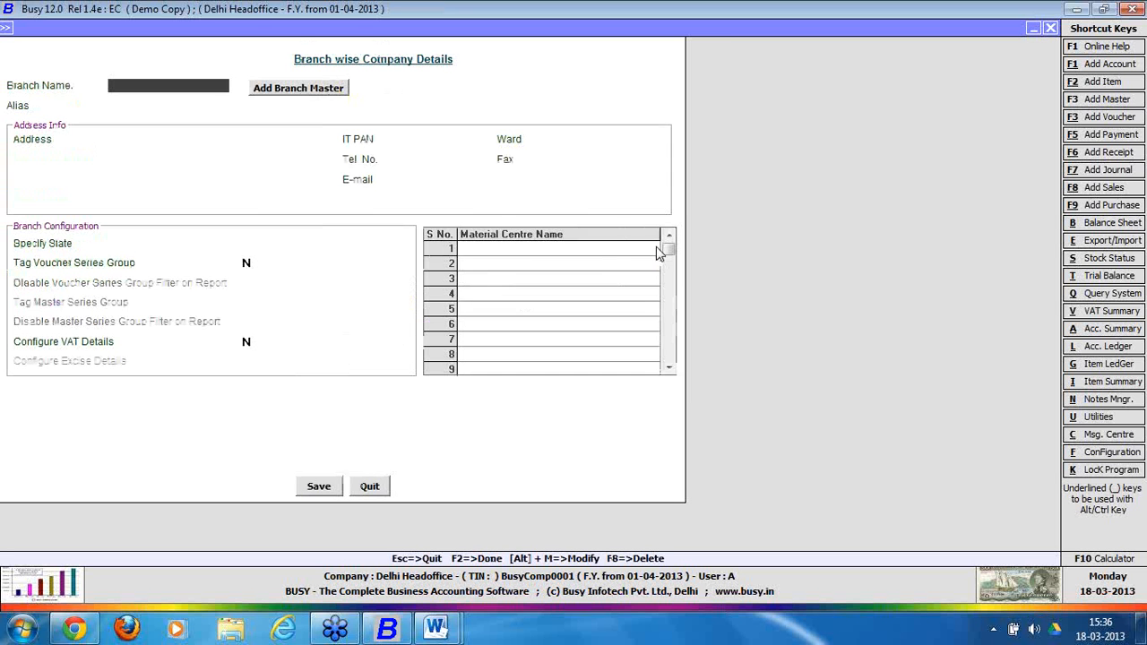
# Add branch 'Mumbai' with Create Voucher Series Grp, Create User and Create MC all set to Y.
pyautogui.click(301, 89)
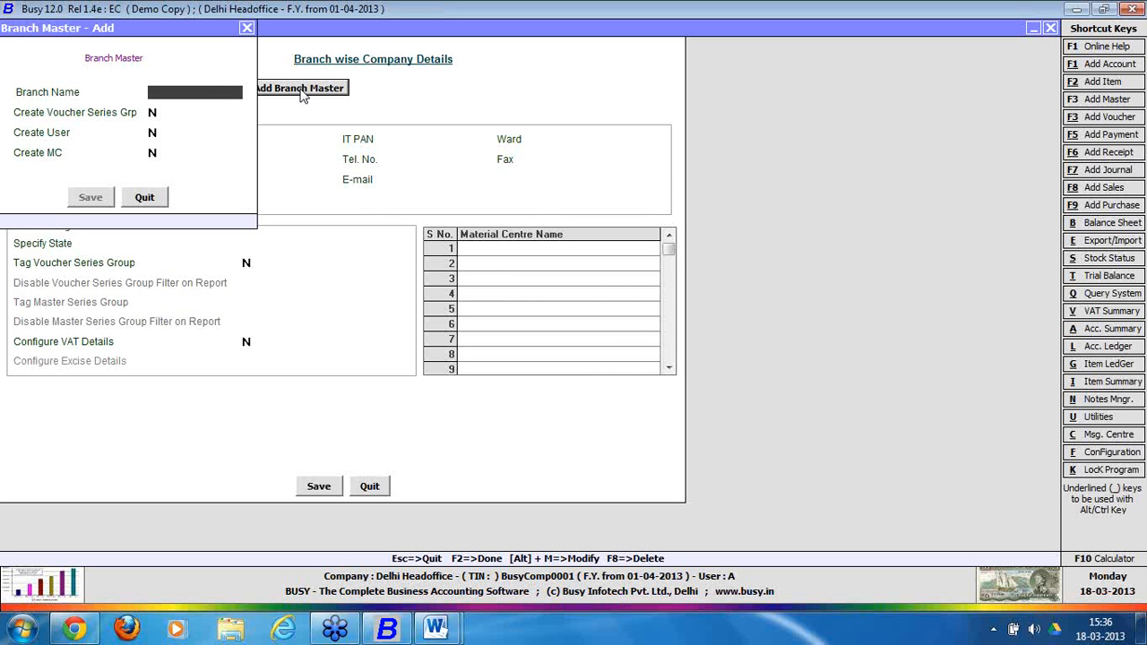
pyautogui.write('Mumbai')
pyautogui.press('Return')
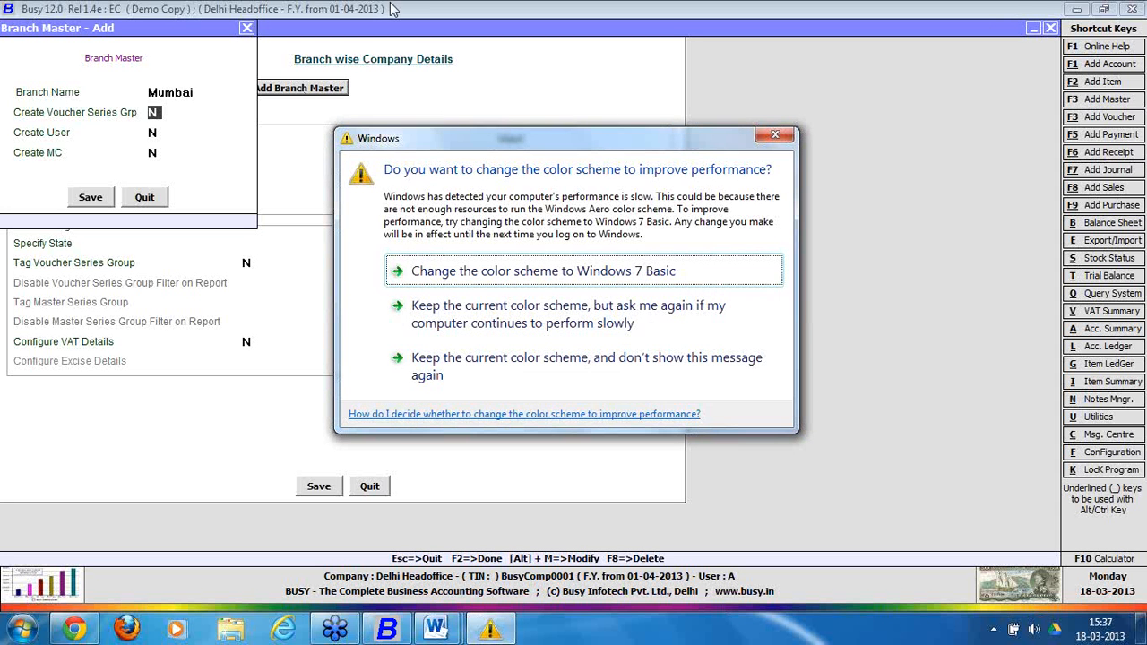
pyautogui.click(775, 134)
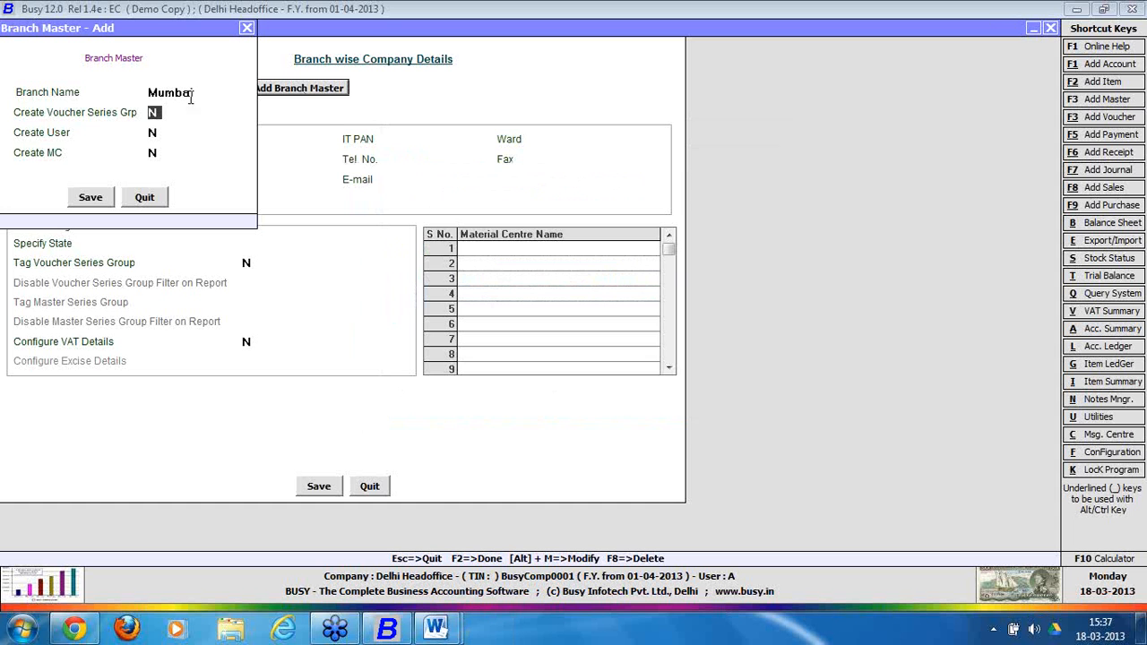
pyautogui.write('y')
pyautogui.press('Return')
pyautogui.write('y')
pyautogui.press('Return')
pyautogui.write('y')
# Save the Mumbai branch master, check its Mumbai voucher series group and MC, then save the branch details.
pyautogui.click(92, 198)
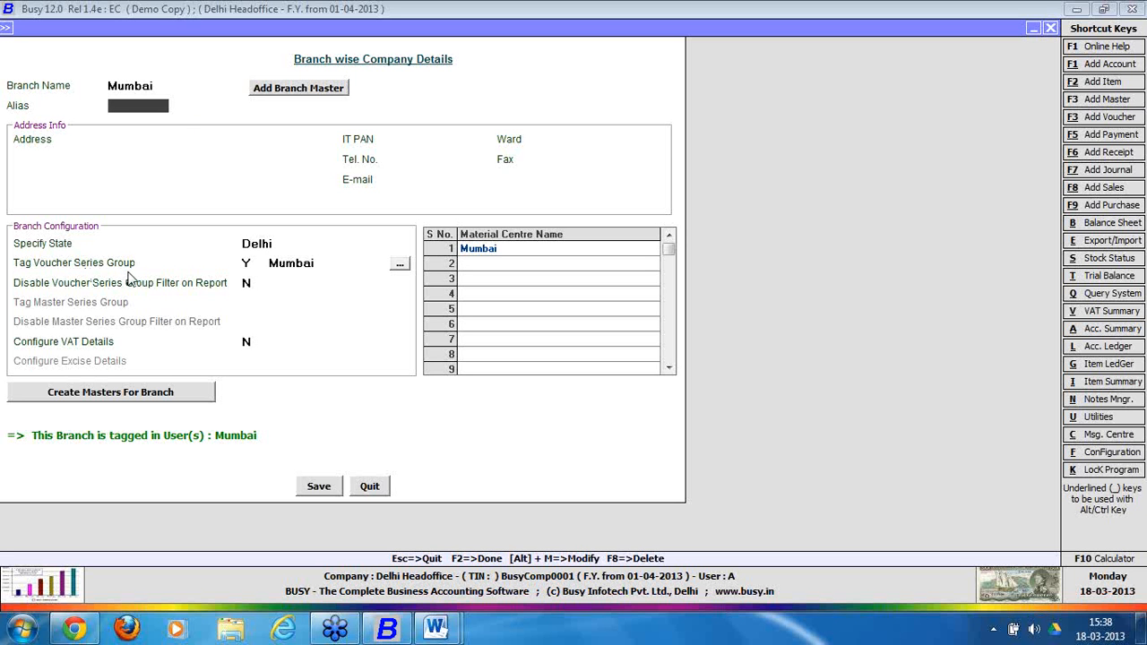
pyautogui.click(340, 267)
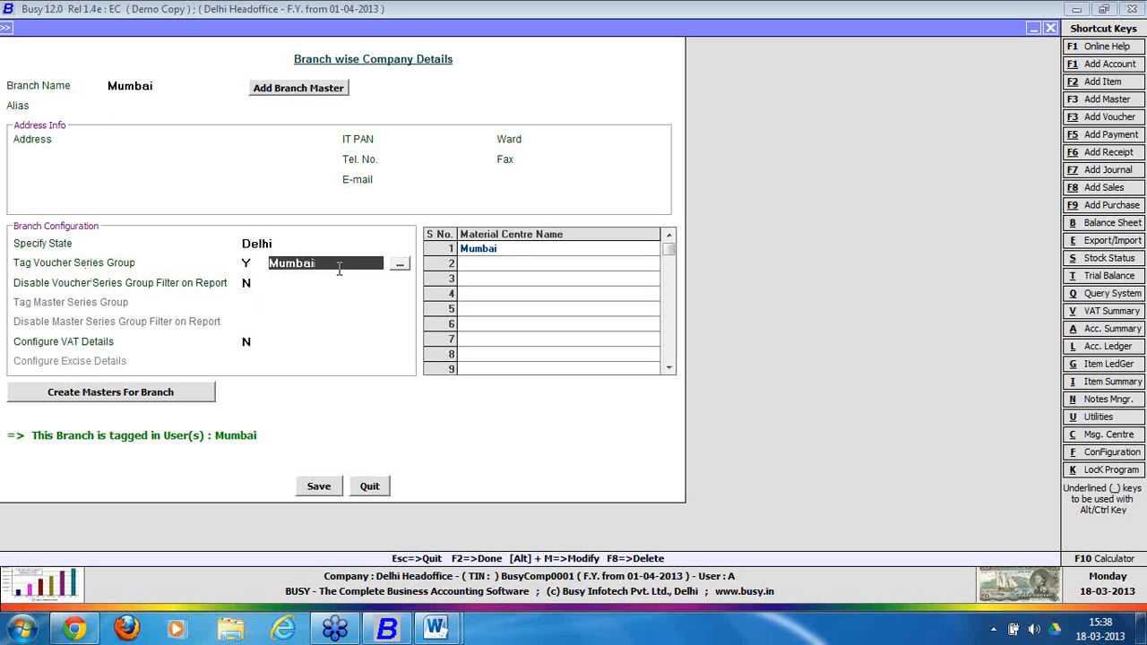
pyautogui.click(512, 255)
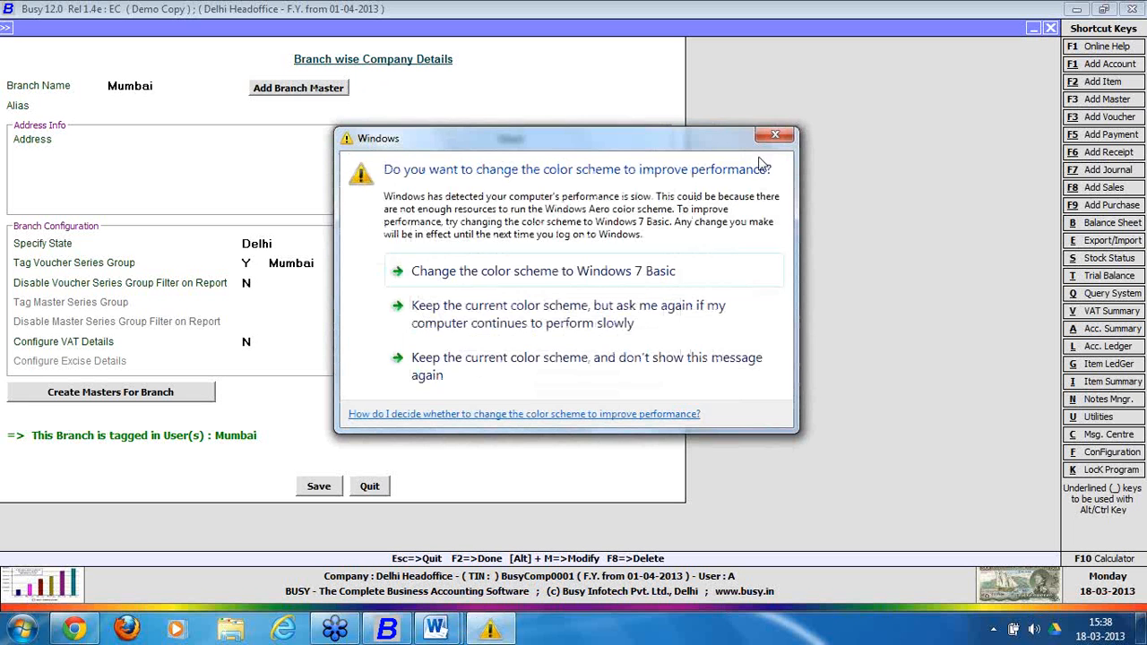
pyautogui.click(775, 139)
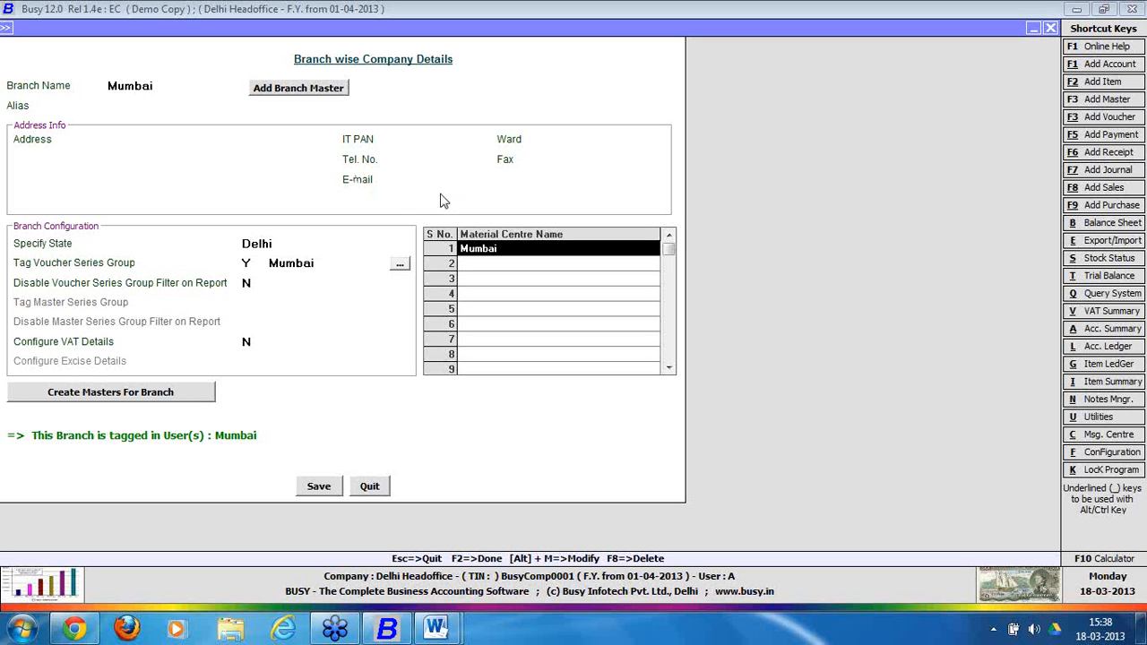
pyautogui.click(319, 487)
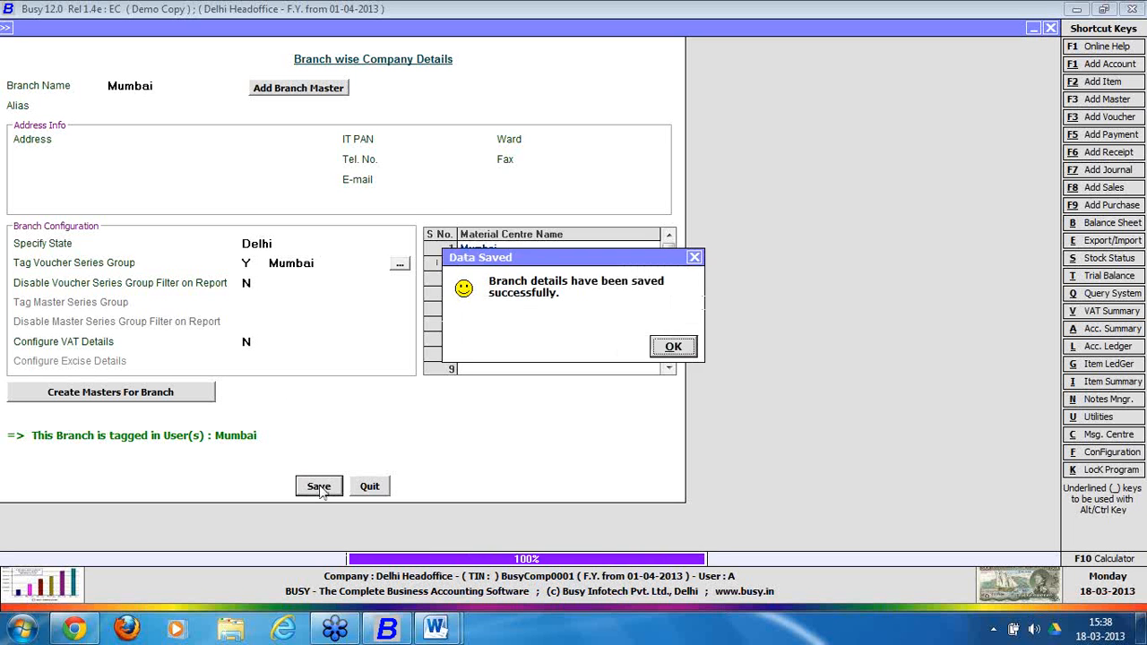
pyautogui.click(671, 349)
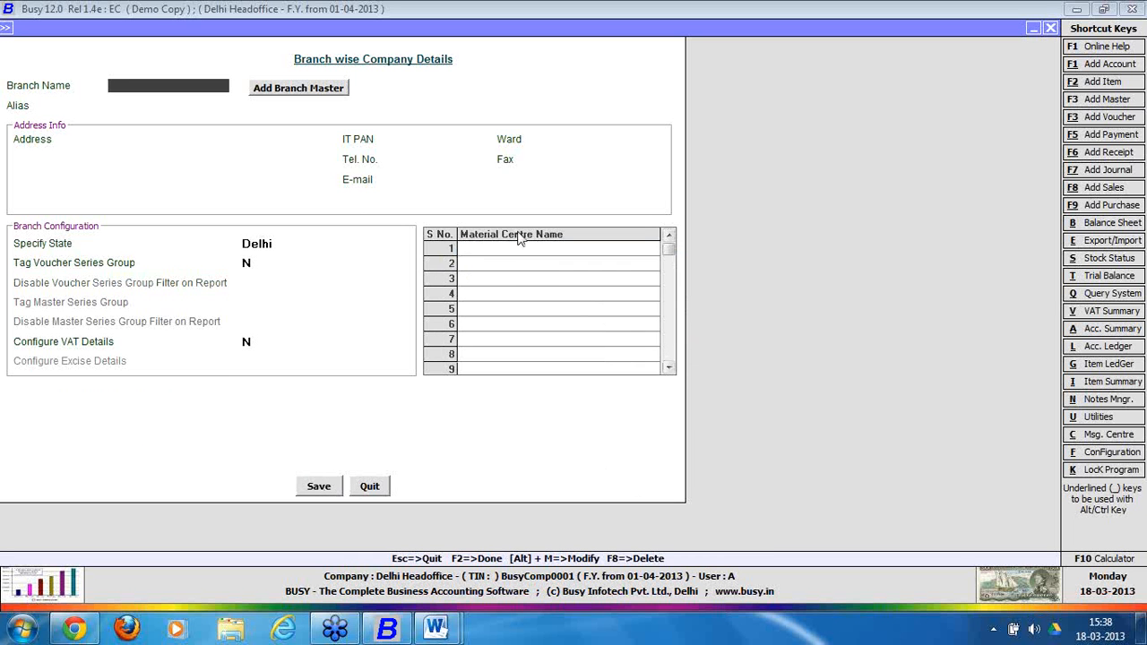
# Add branch 'Chennai' with all three Create options set to Y, and save it and the branch details.
pyautogui.click(276, 93)
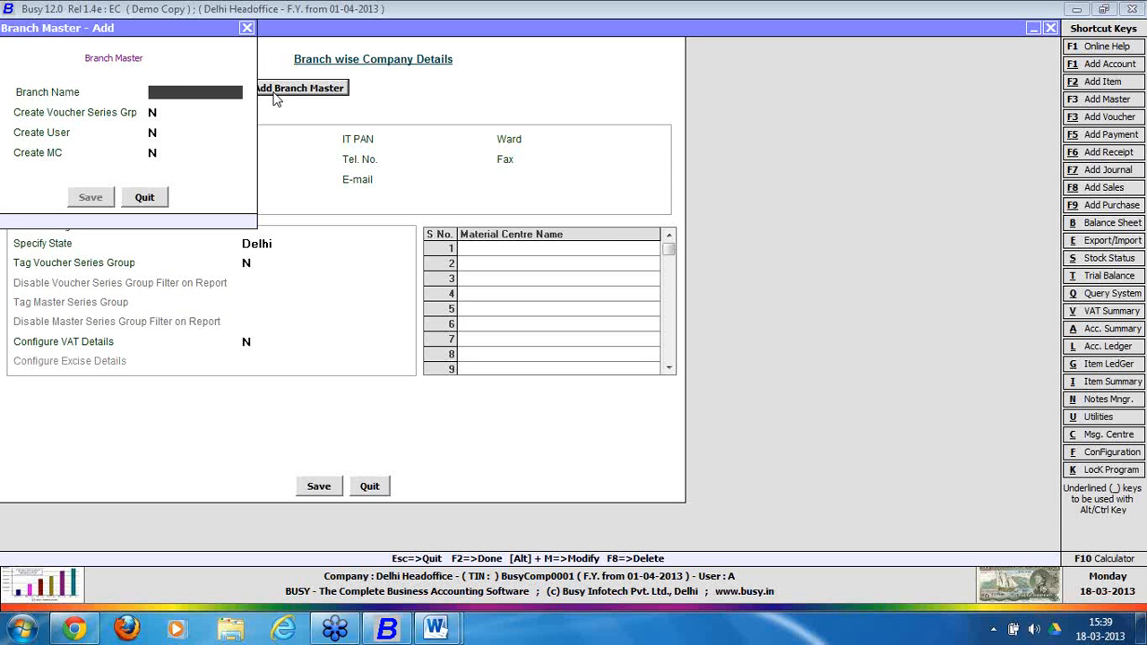
pyautogui.write('chennai')
pyautogui.press('Return')
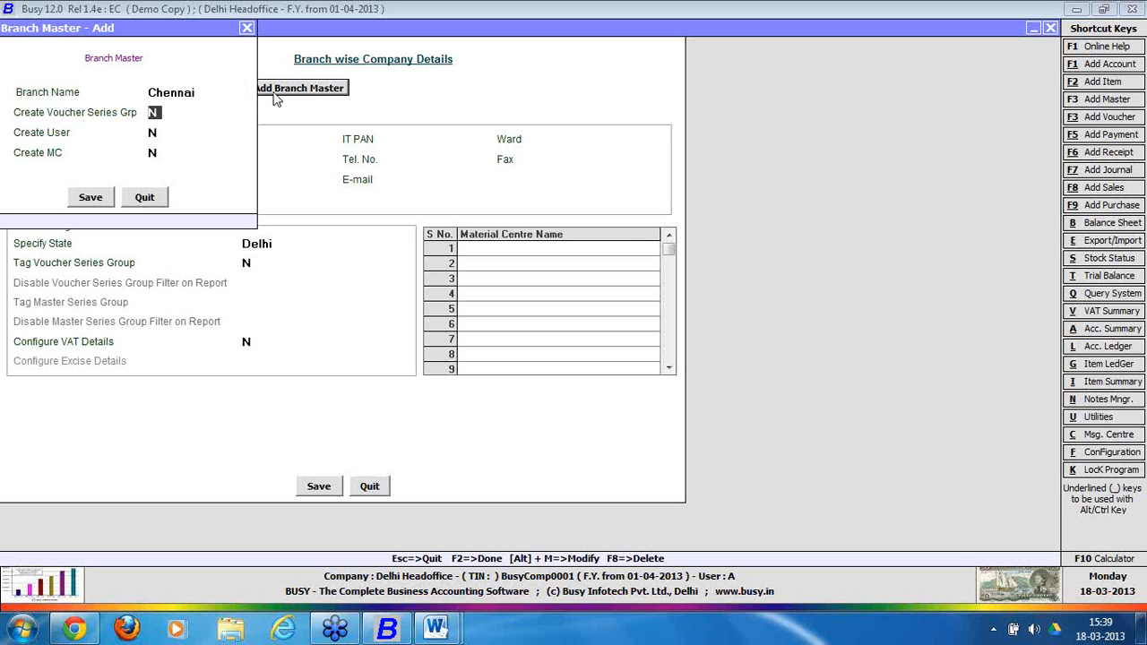
pyautogui.write('y')
pyautogui.press('Return')
pyautogui.write('y')
pyautogui.press('Return')
pyautogui.write('y')
pyautogui.click(89, 199)
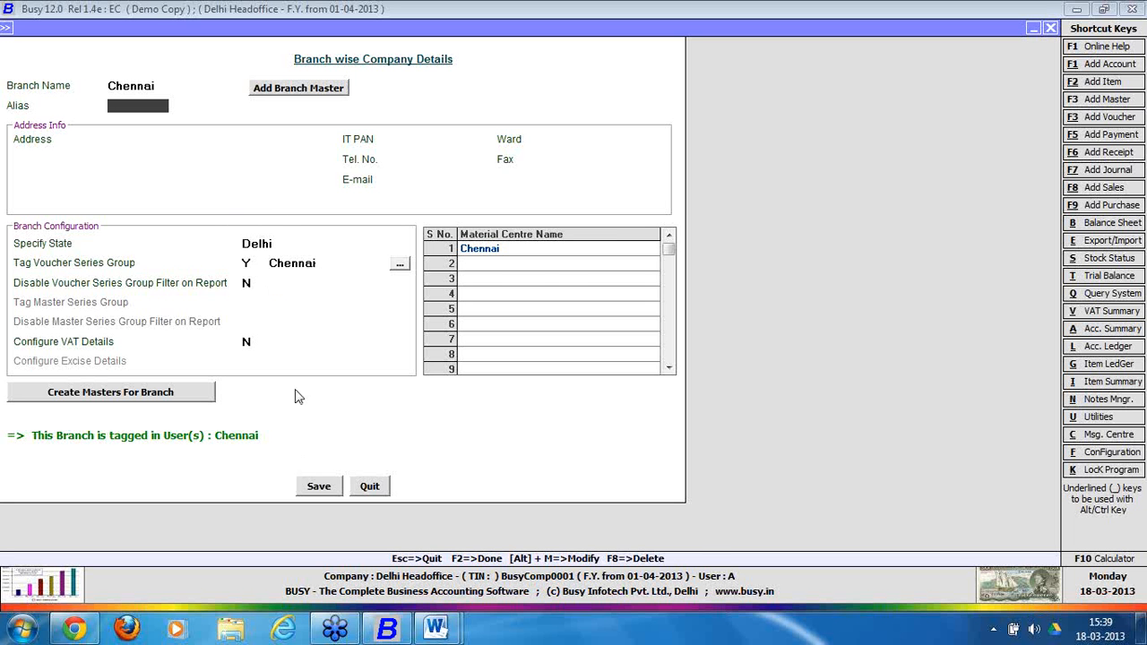
pyautogui.click(319, 486)
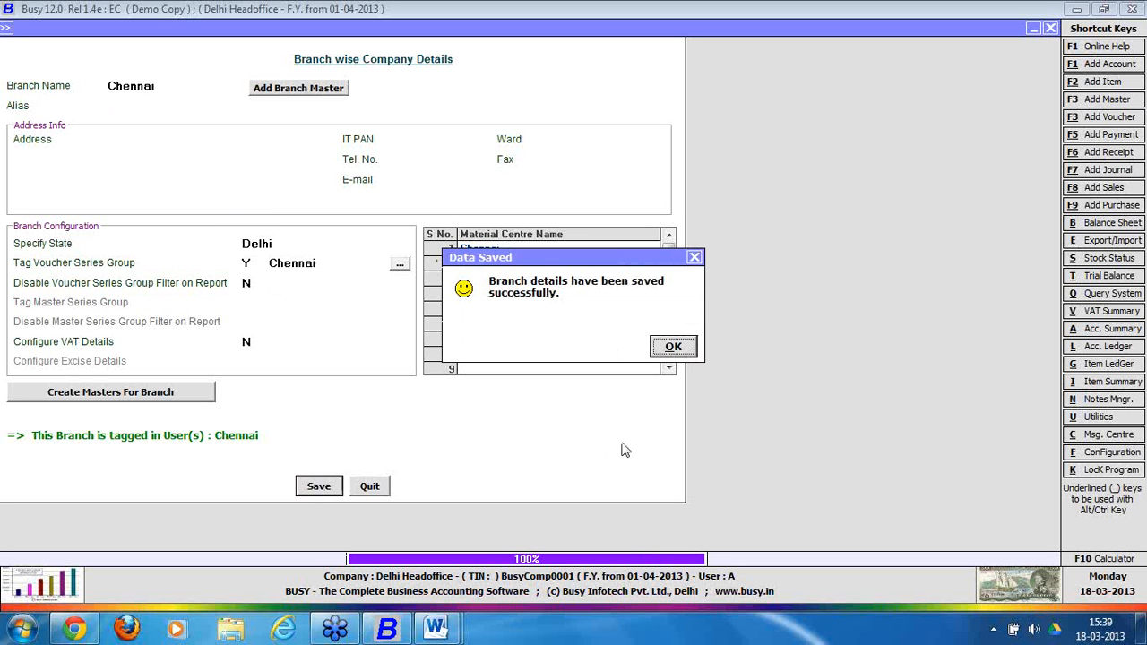
pyautogui.click(673, 347)
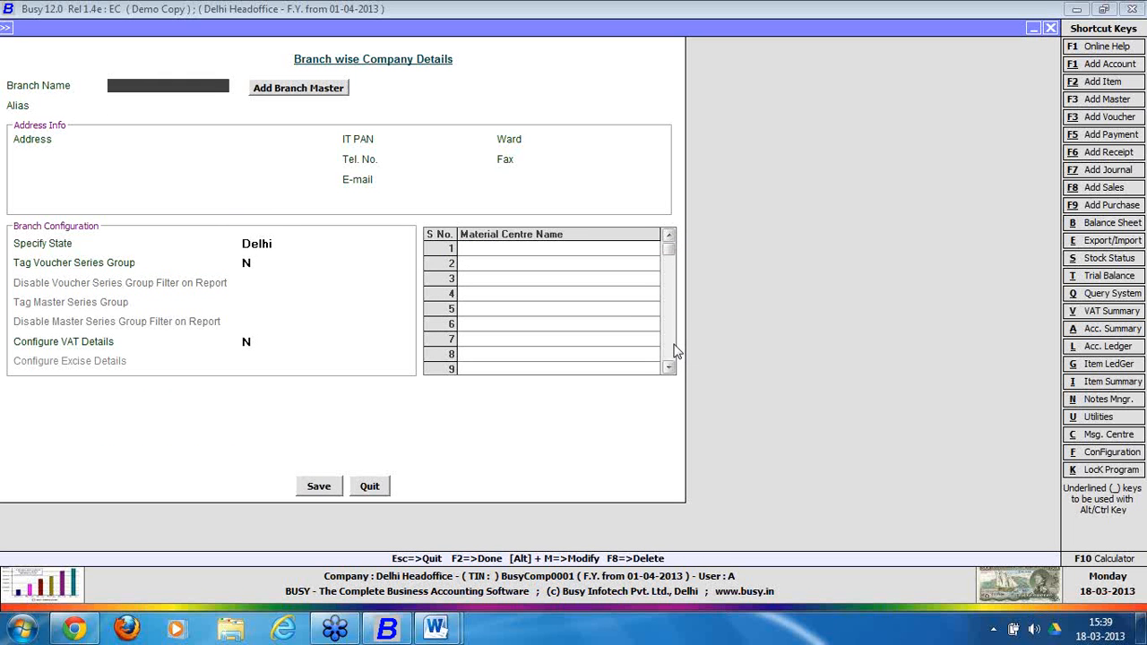
# Set Enable HO / BO Data Sync to Y and choose Head Office under Our Status.
pyautogui.click(376, 487)
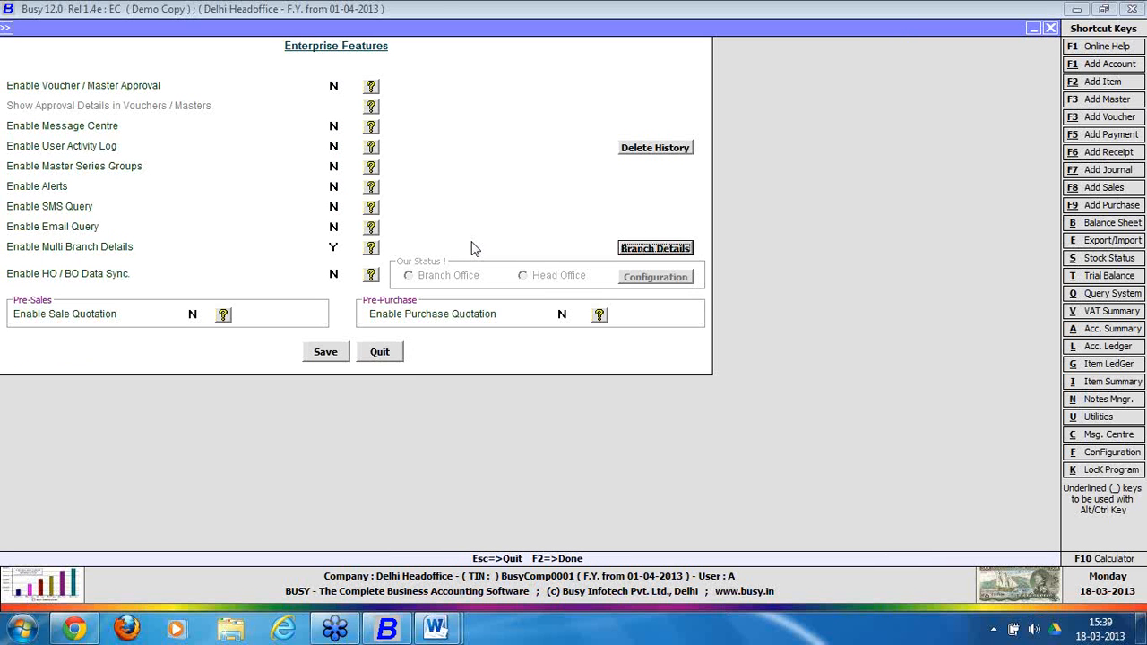
pyautogui.click(332, 273)
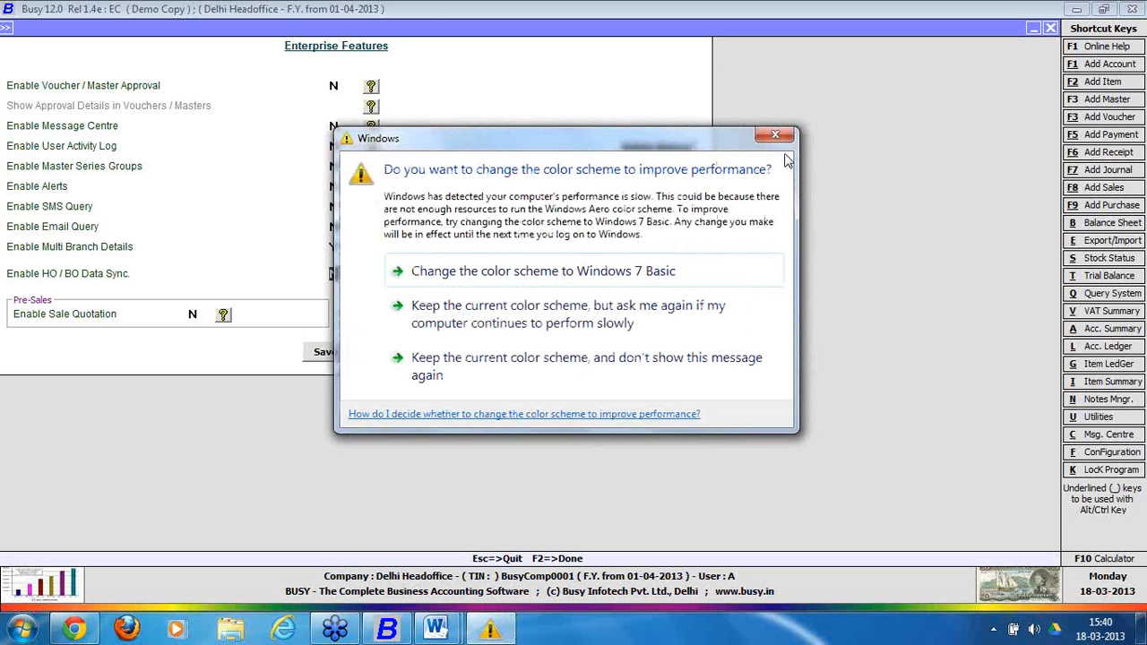
pyautogui.click(776, 135)
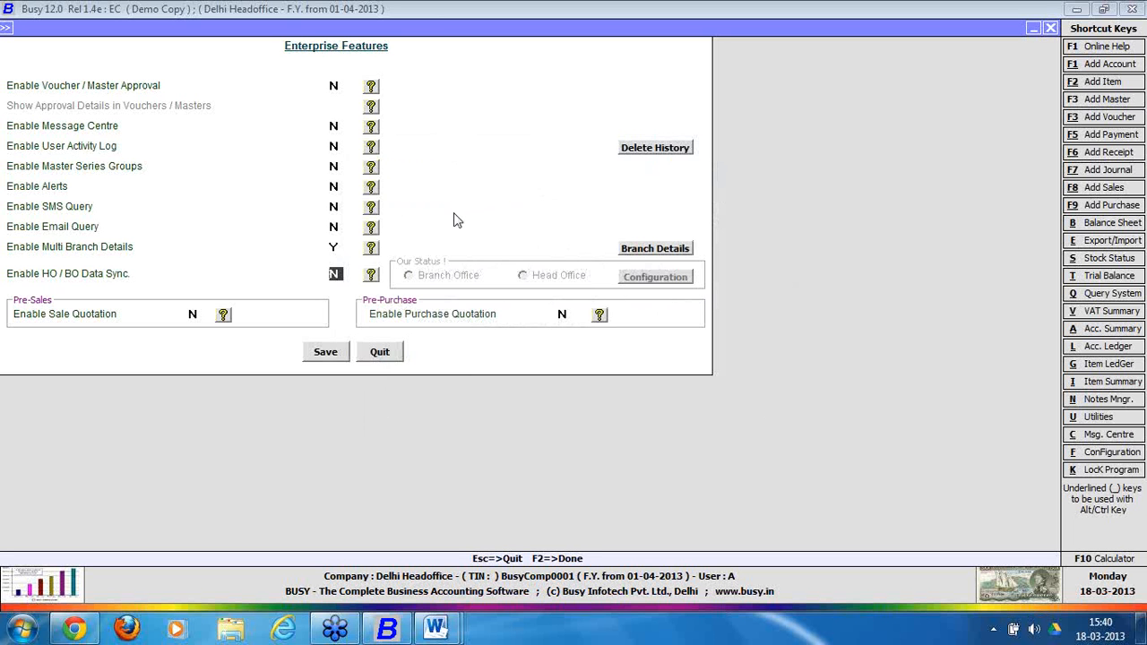
pyautogui.press('y')
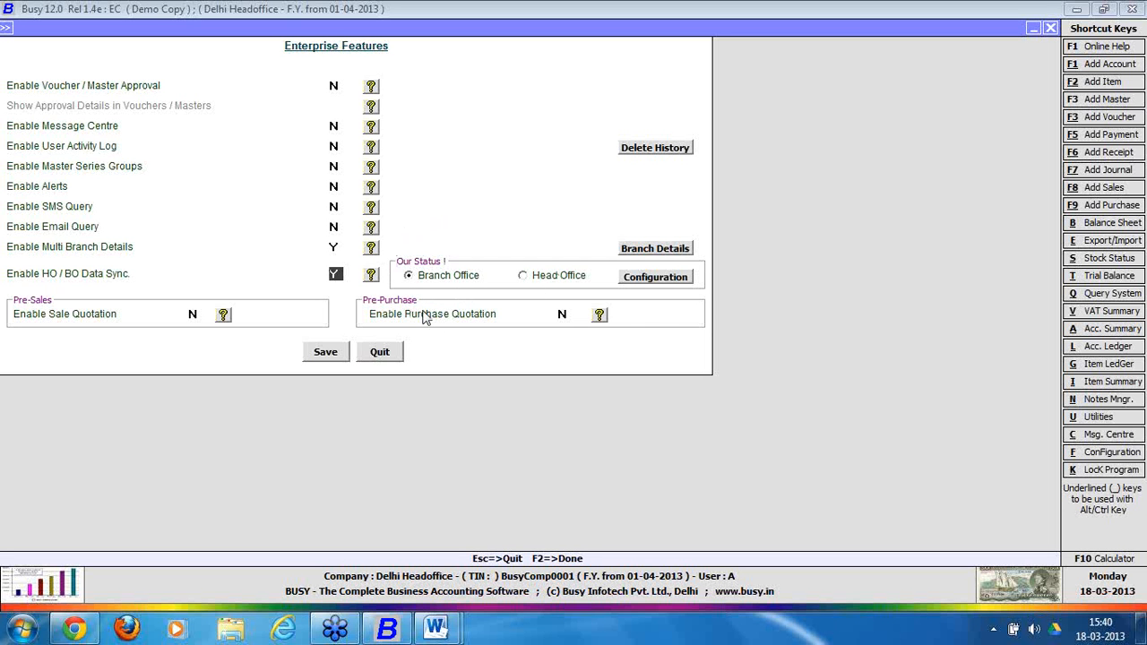
pyautogui.click(533, 282)
# Open Head Office Data Sync Configuration, select Mumbai and enable data sync with Y.
pyautogui.click(637, 285)
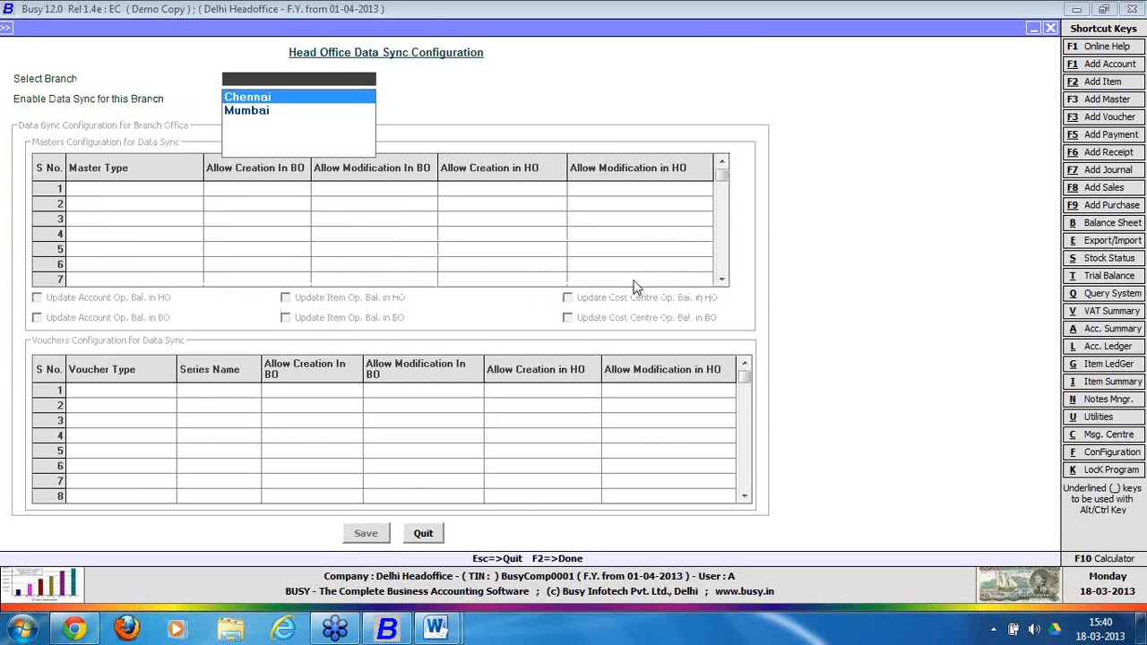
pyautogui.press('Down')
pyautogui.press('Return')
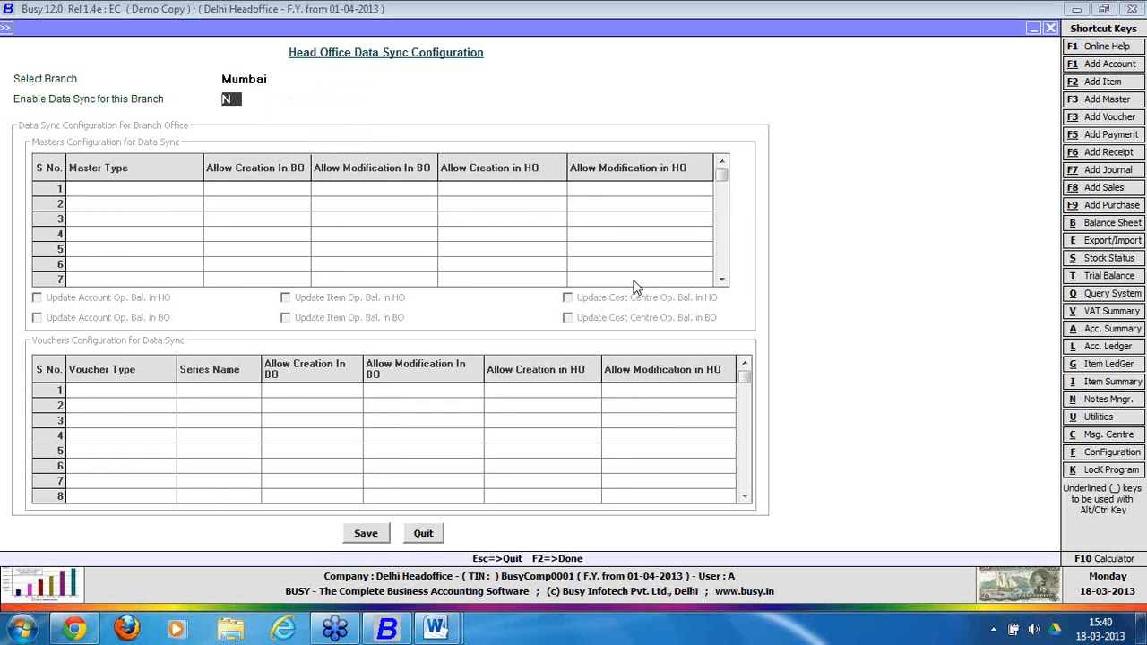
pyautogui.write('y')
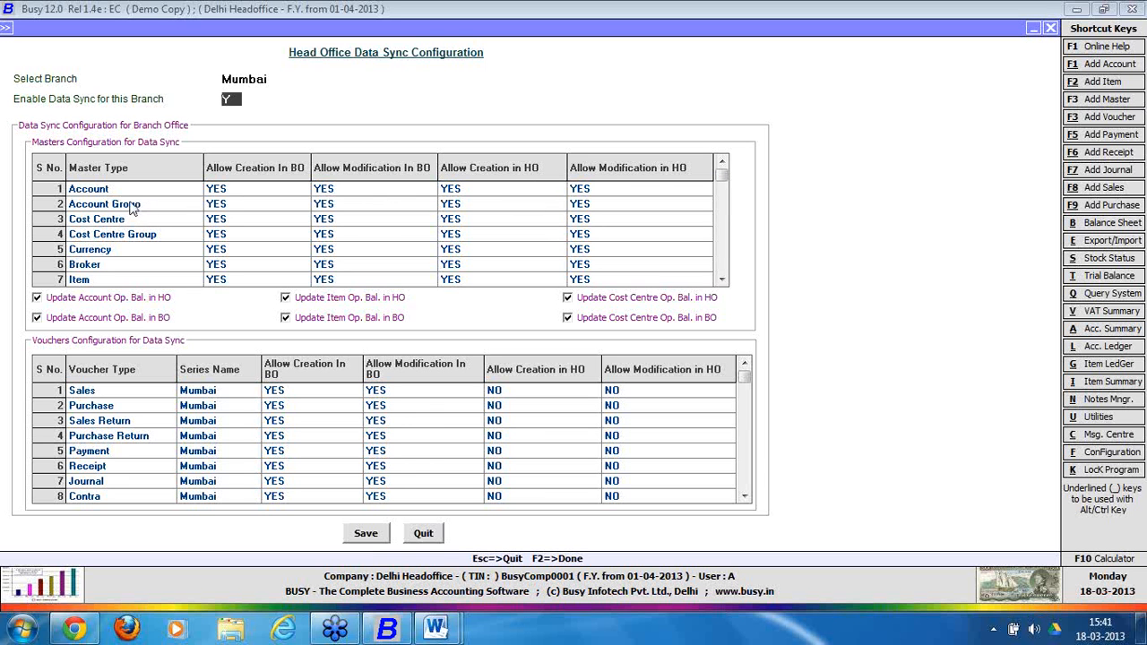
pyautogui.press('Return')
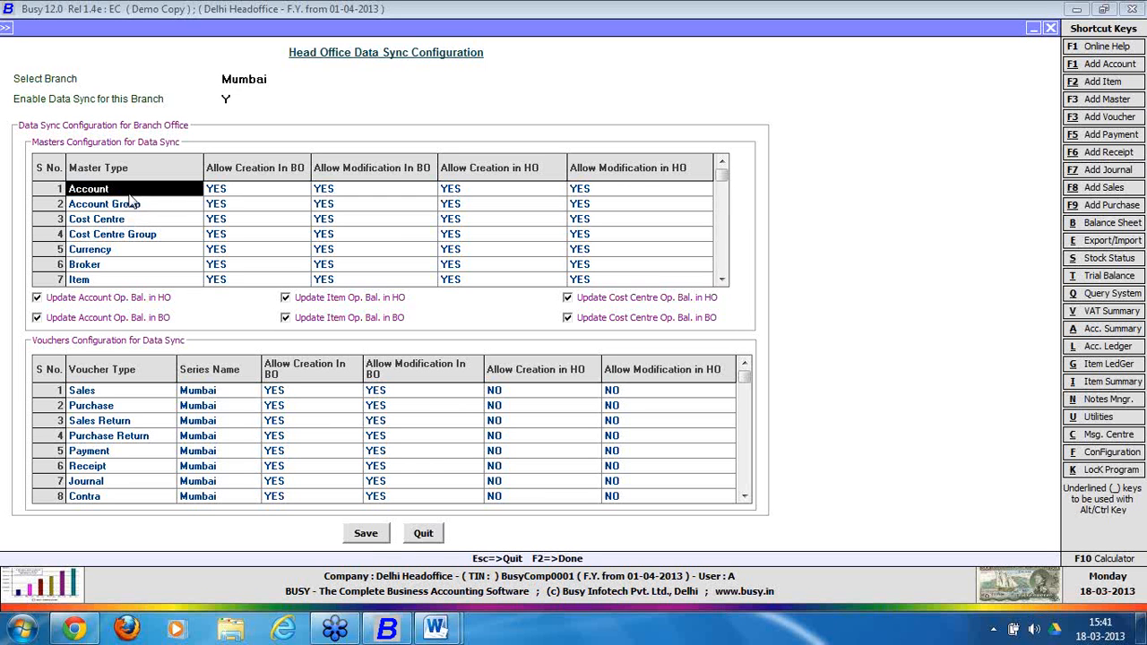
# Set Account's Allow Modification In BO to NO.
pyautogui.click(245, 191)
pyautogui.write('no')
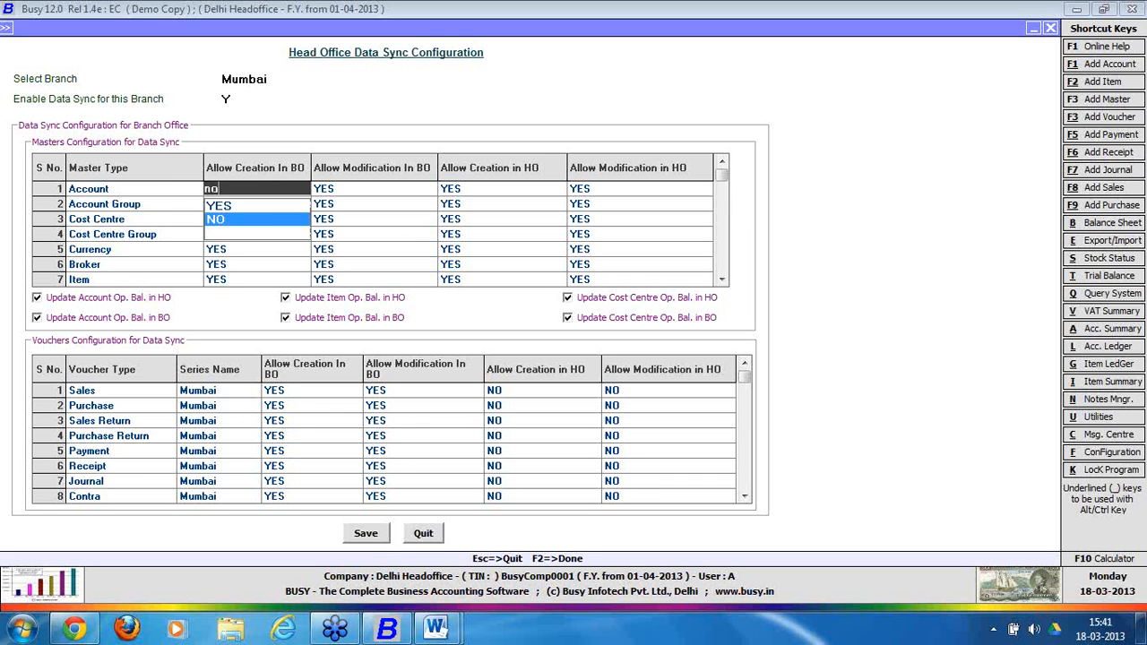
pyautogui.press('Return')
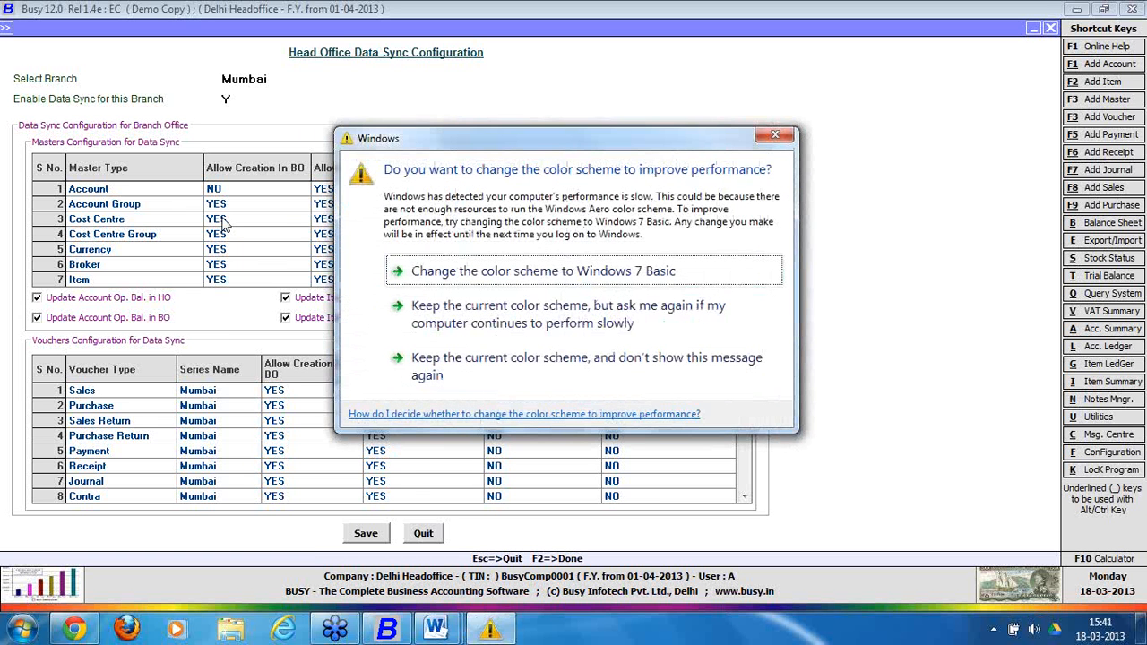
pyautogui.click(775, 134)
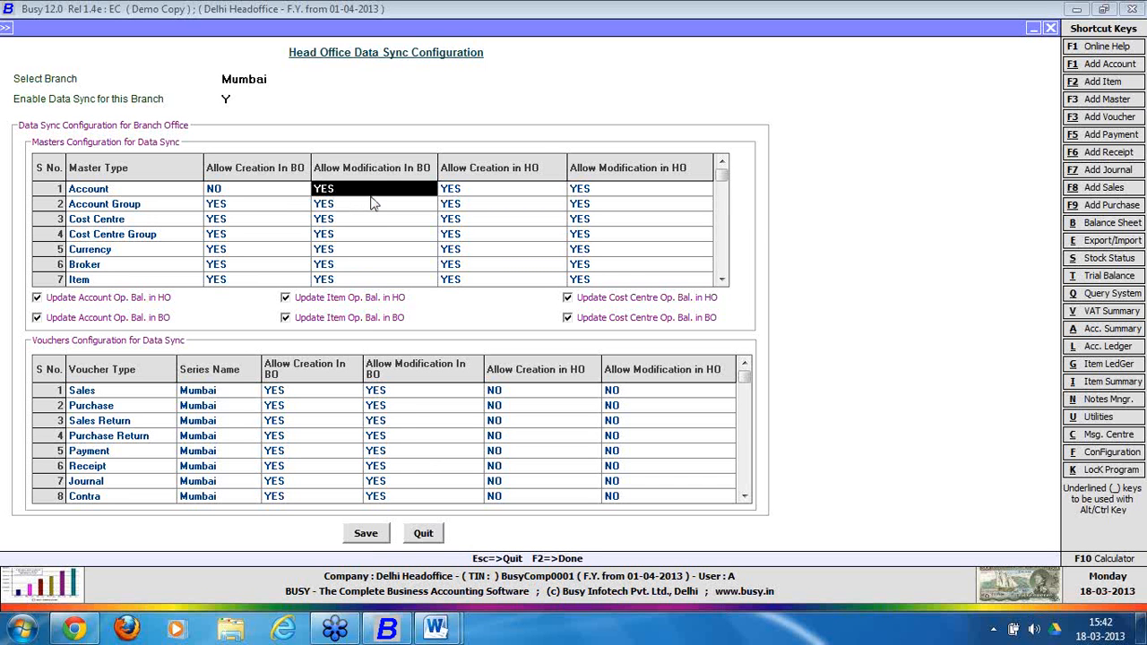
pyautogui.write('no')
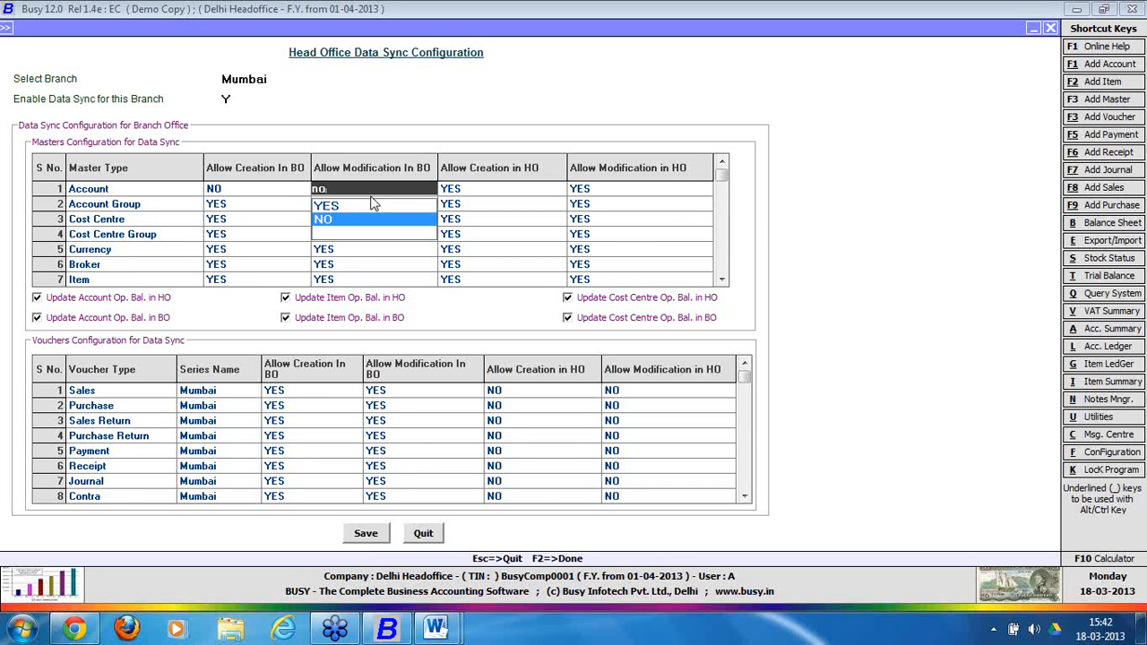
pyautogui.press('Return')
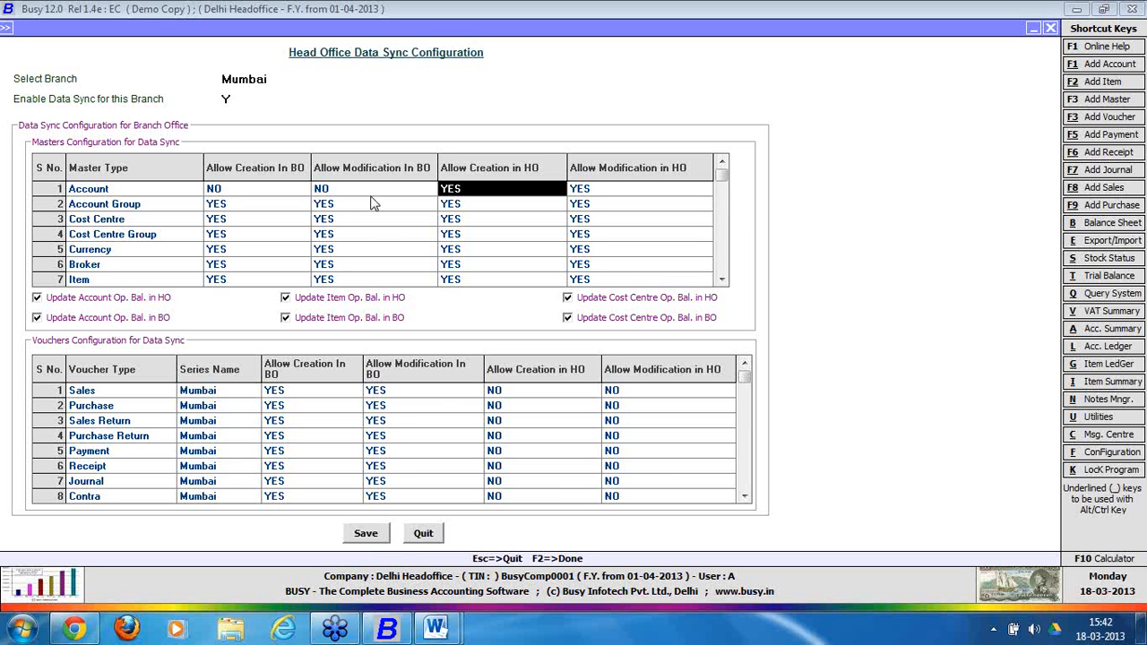
# Set Account's Allow Creation In BO to YES and Allow Creation in HO to NO.
pyautogui.press('Left')
pyautogui.press('Left')
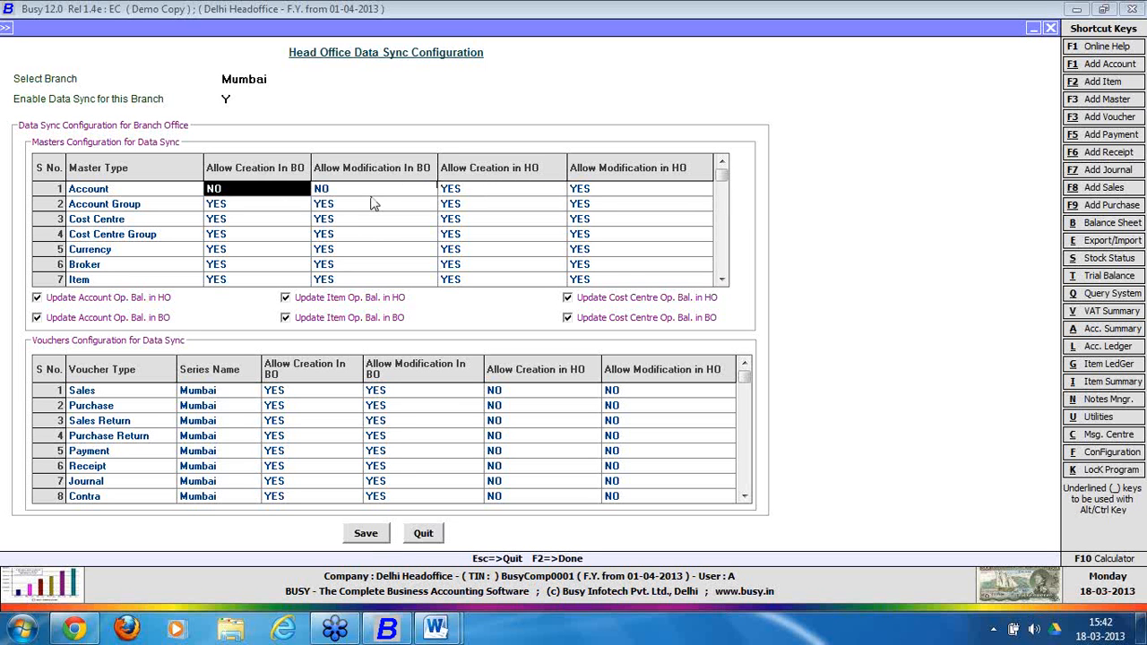
pyautogui.write('yes')
pyautogui.press('Return')
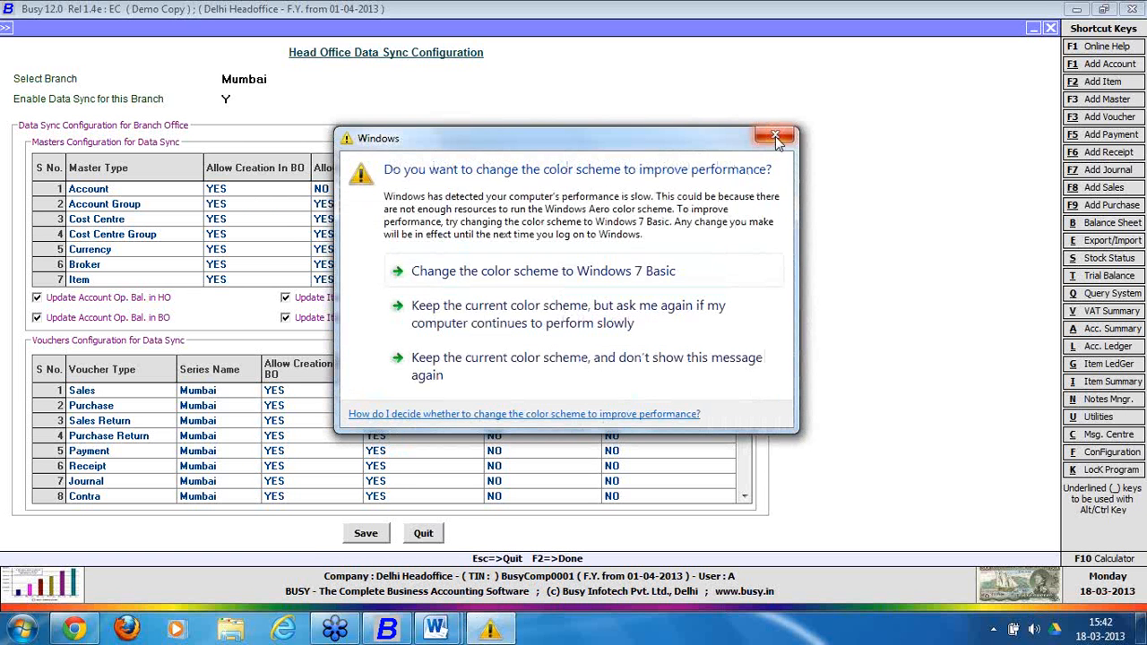
pyautogui.click(775, 136)
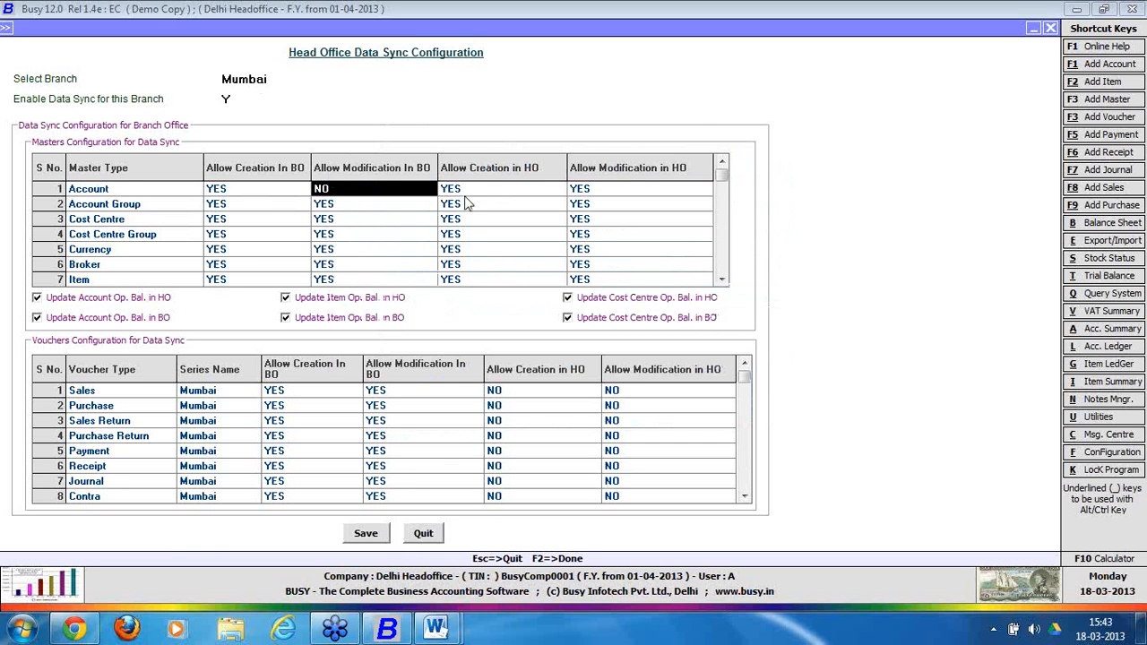
pyautogui.press('Return')
pyautogui.write('no')
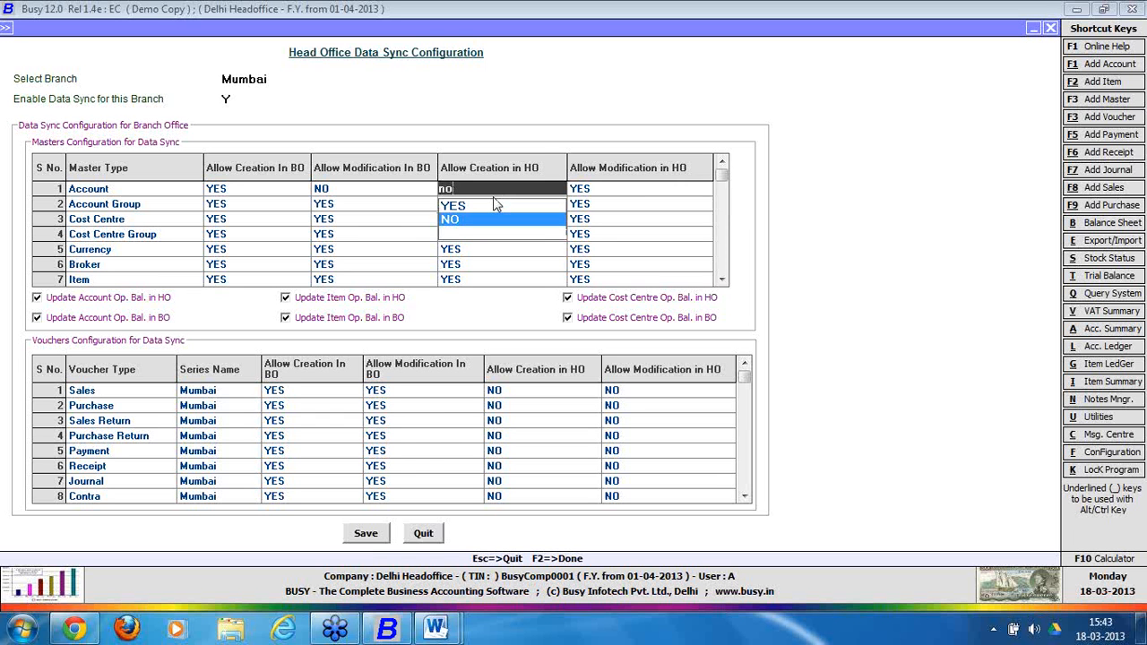
pyautogui.press('Return')
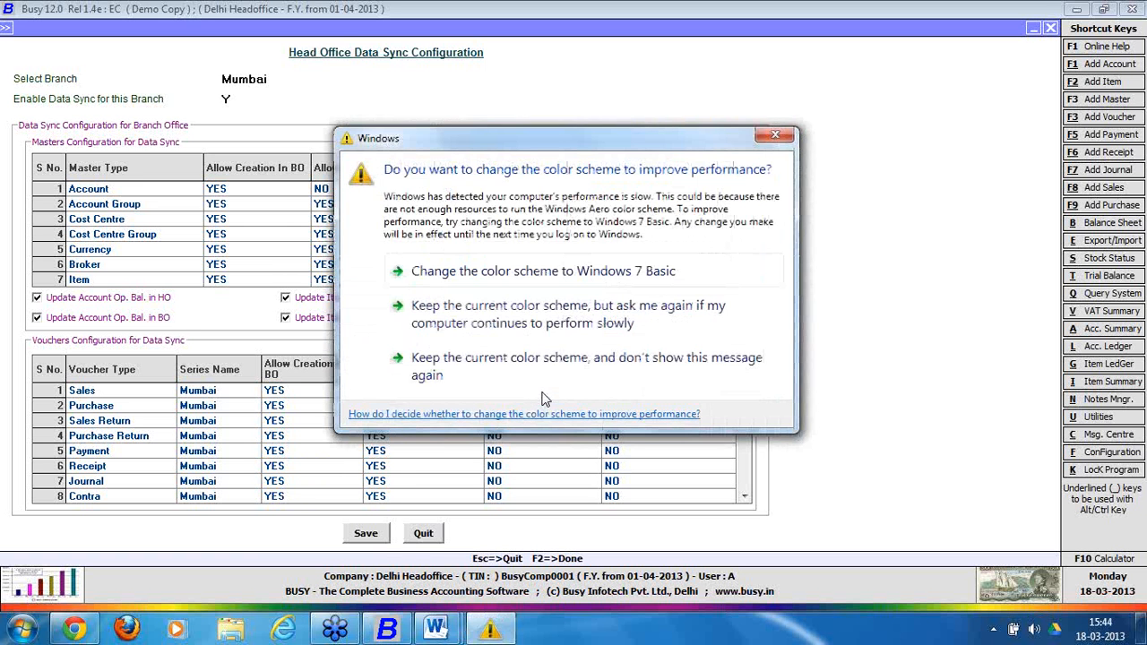
pyautogui.click(775, 136)
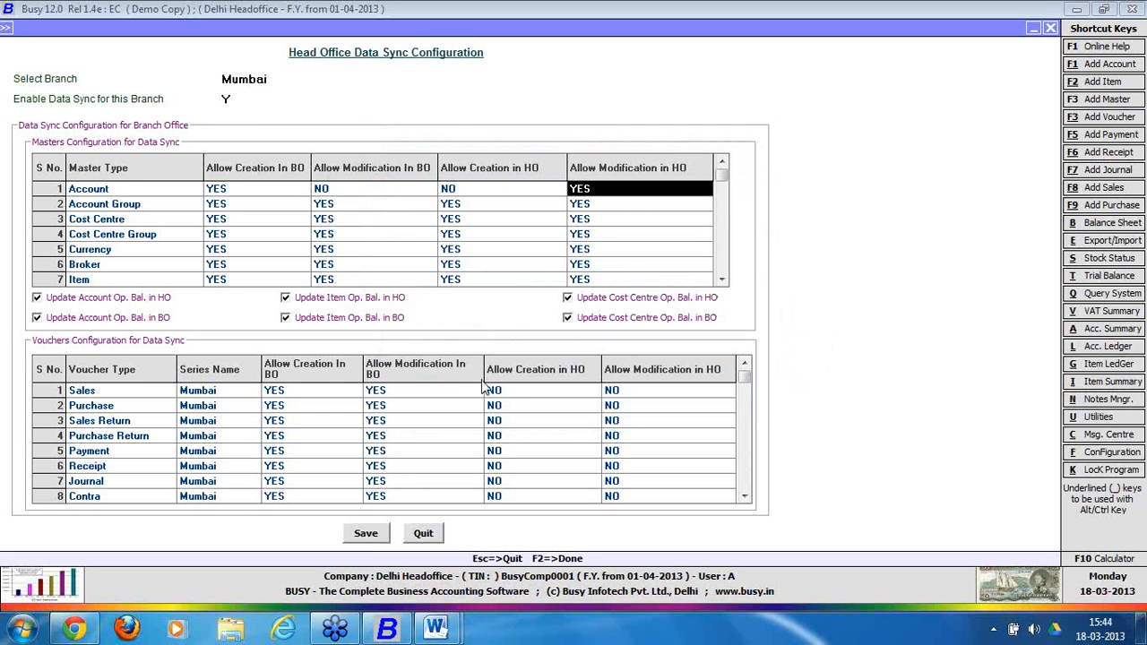
# Set Sales to Modification In BO NO, Creation in HO NO, Modification in HO YES.
pyautogui.click(508, 394)
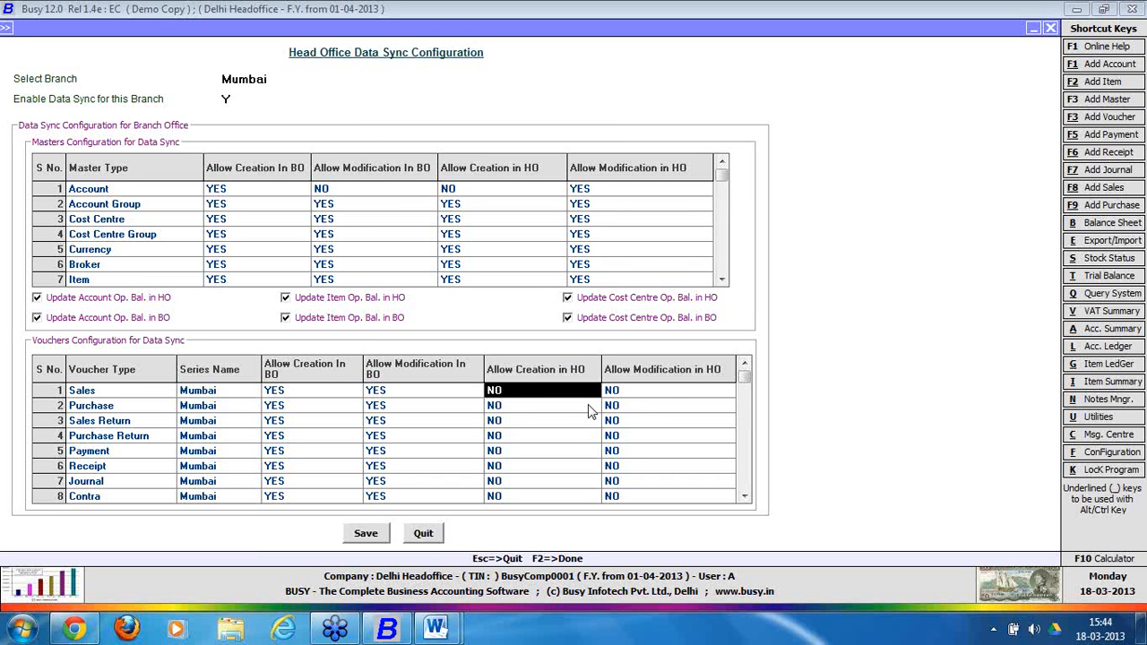
pyautogui.write('Yes')
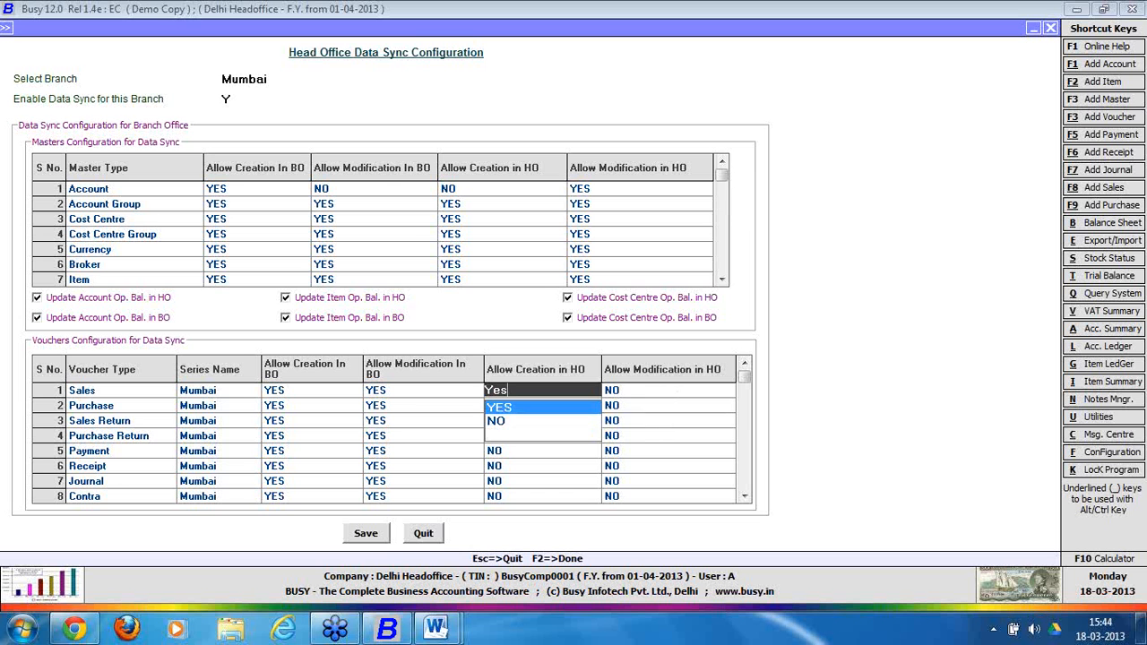
pyautogui.press('Return')
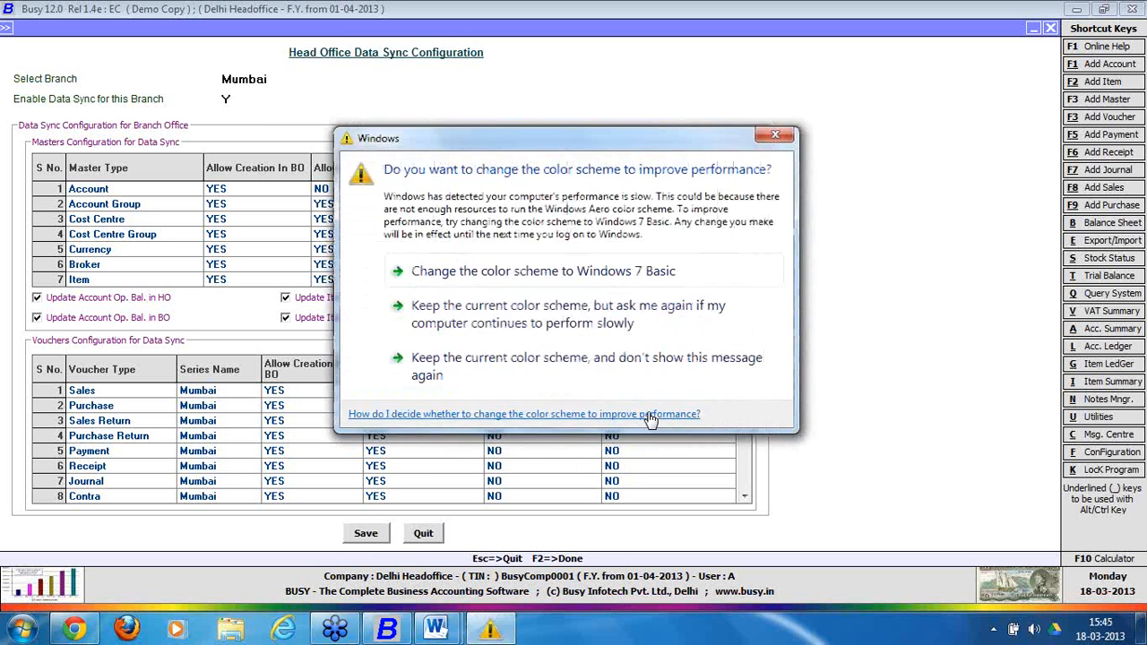
pyautogui.click(776, 137)
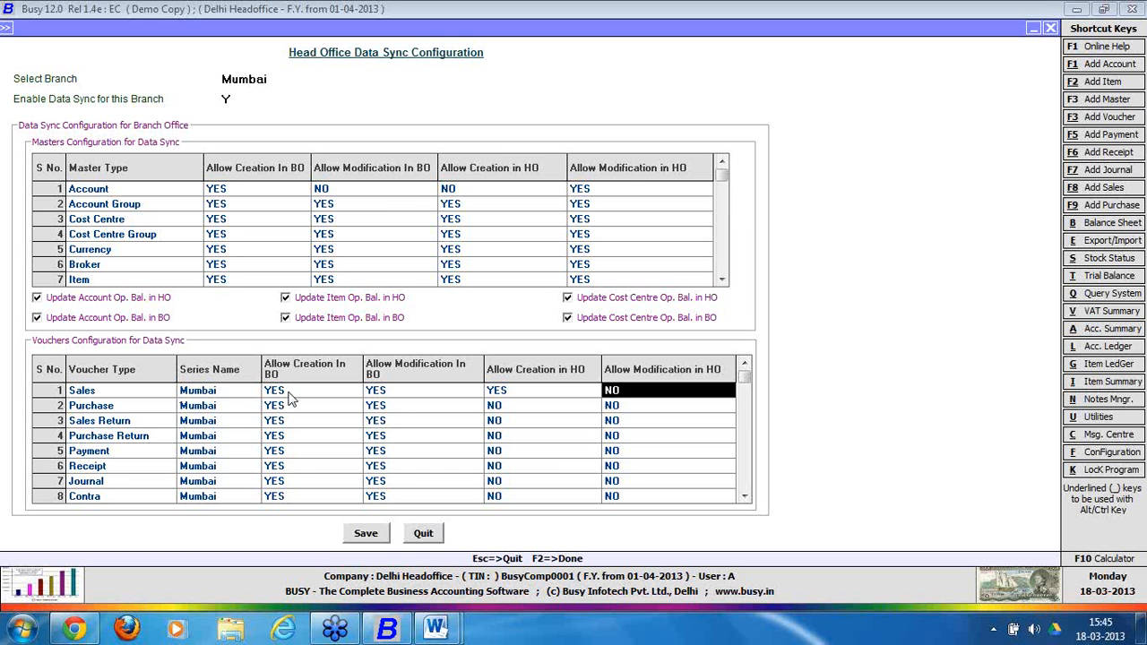
pyautogui.click(402, 392)
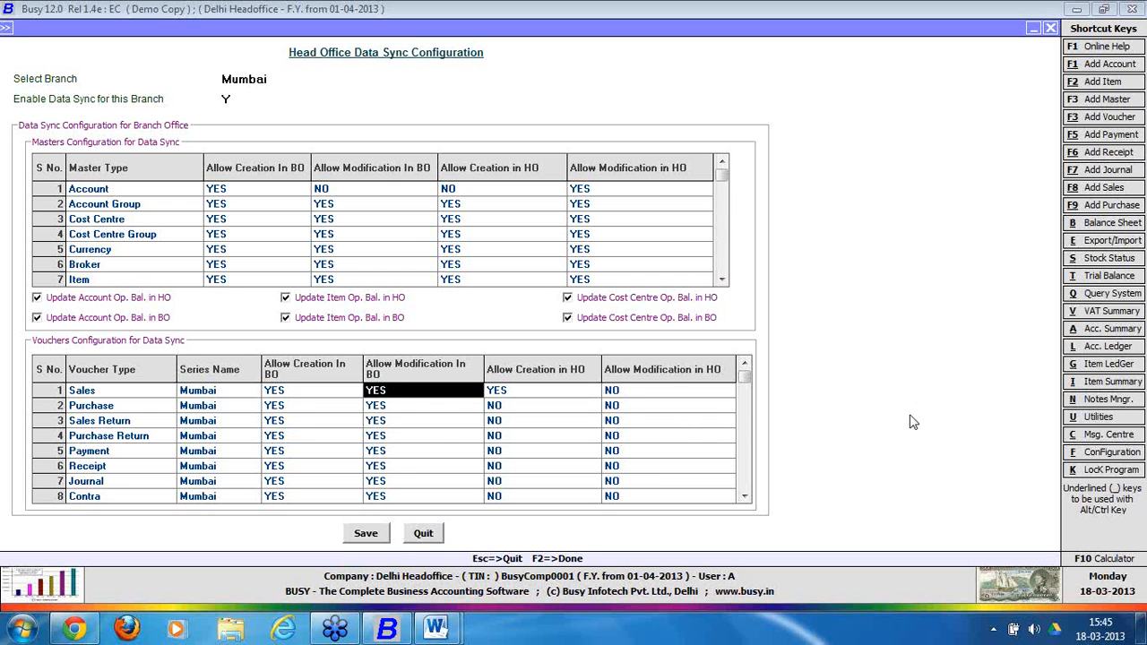
pyautogui.write('n')
pyautogui.press('Return')
pyautogui.press('n')
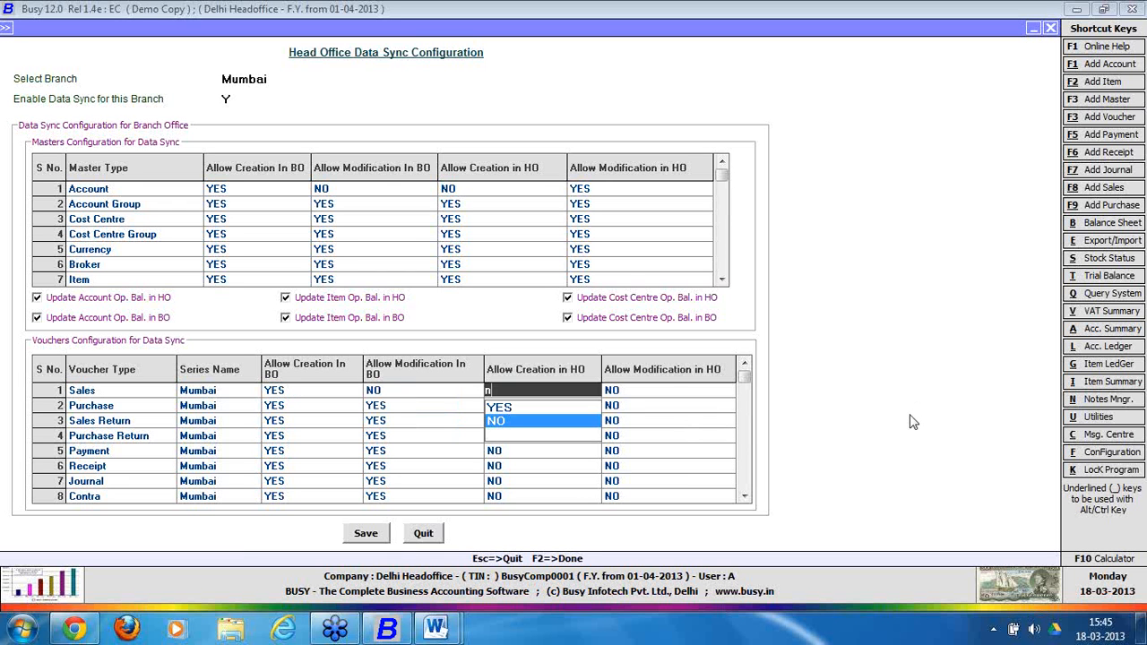
pyautogui.press('Return')
pyautogui.write('yes')
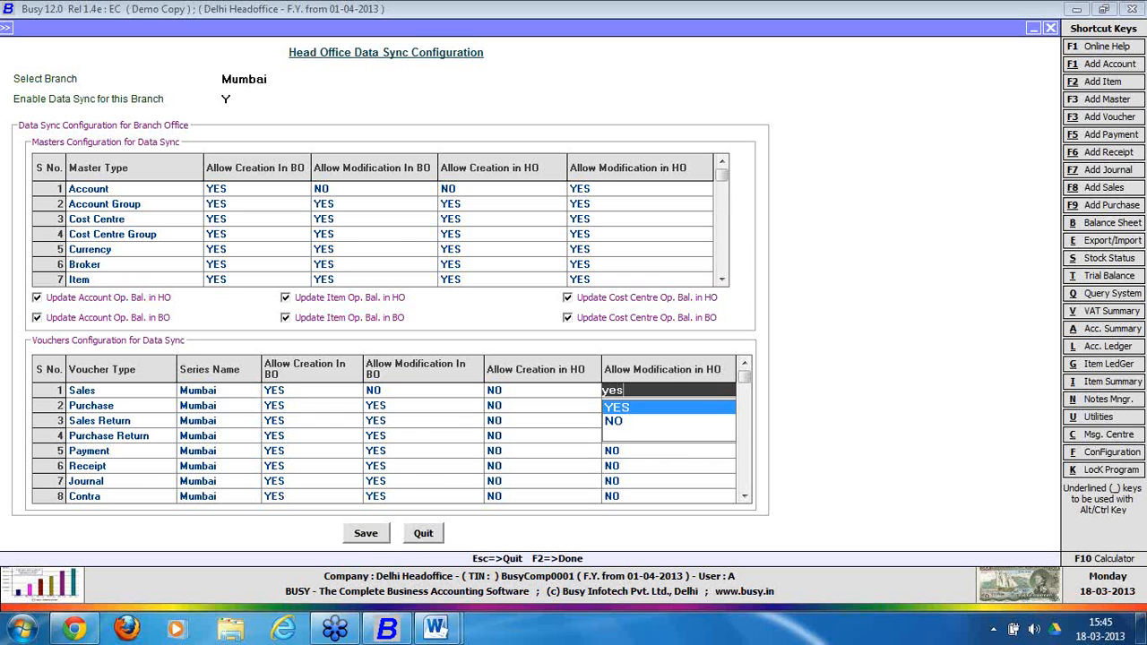
pyautogui.press('Return')
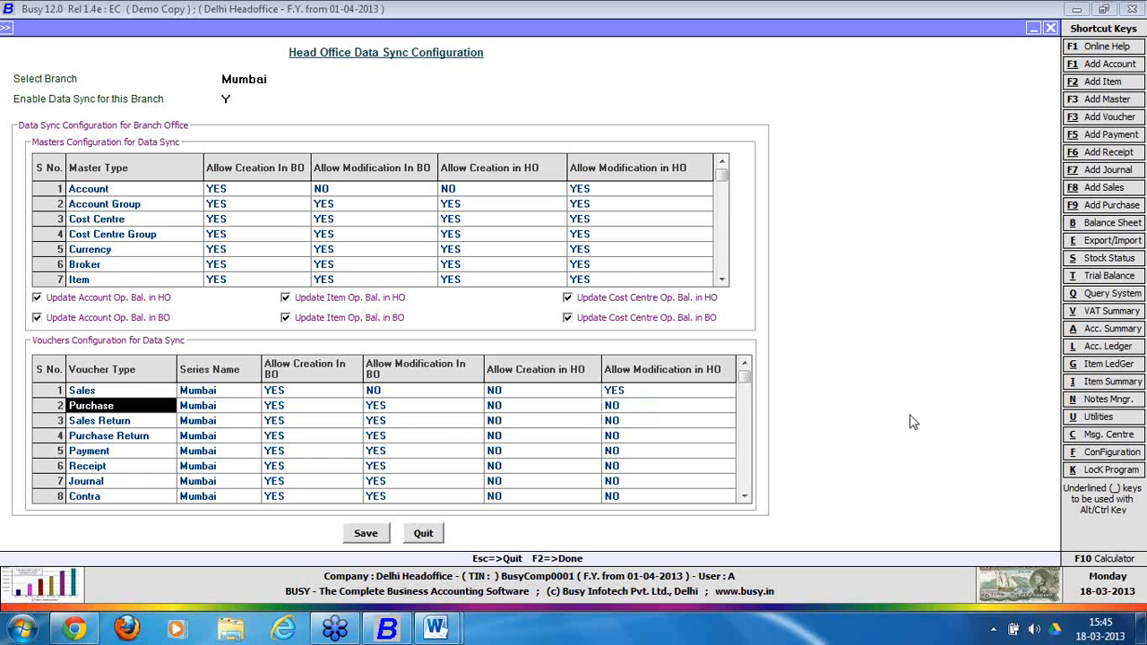
# Set the Purchase row to NO for both BO columns and YES for both HO columns.
pyautogui.press('Return')
pyautogui.press('Return')
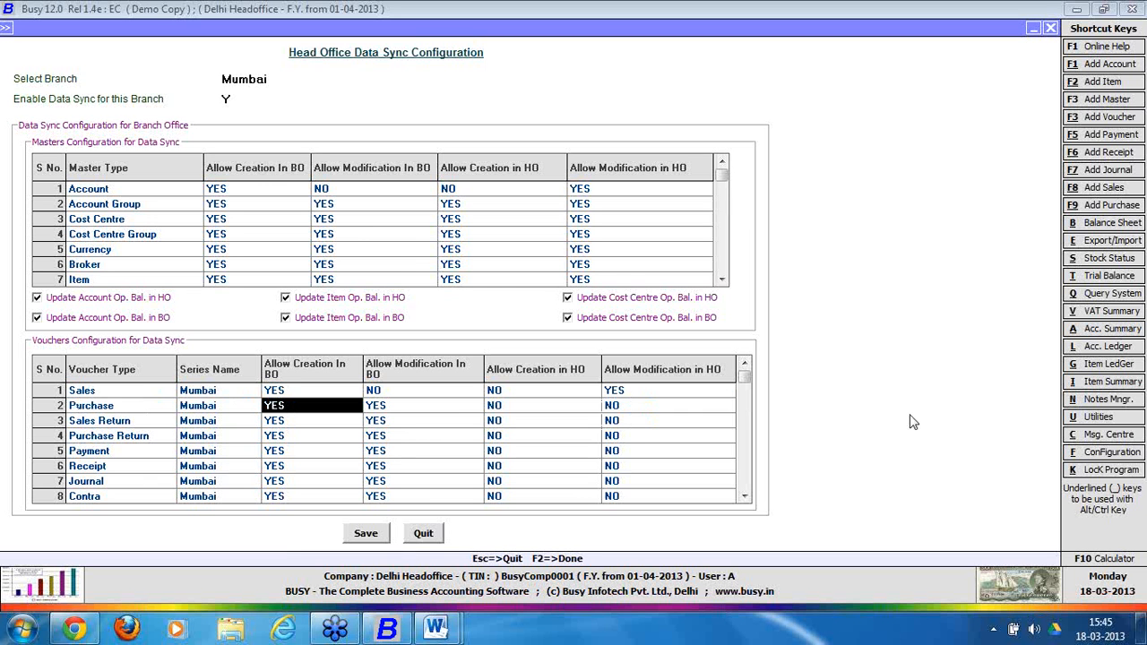
pyautogui.press('Down')
pyautogui.press('Return')
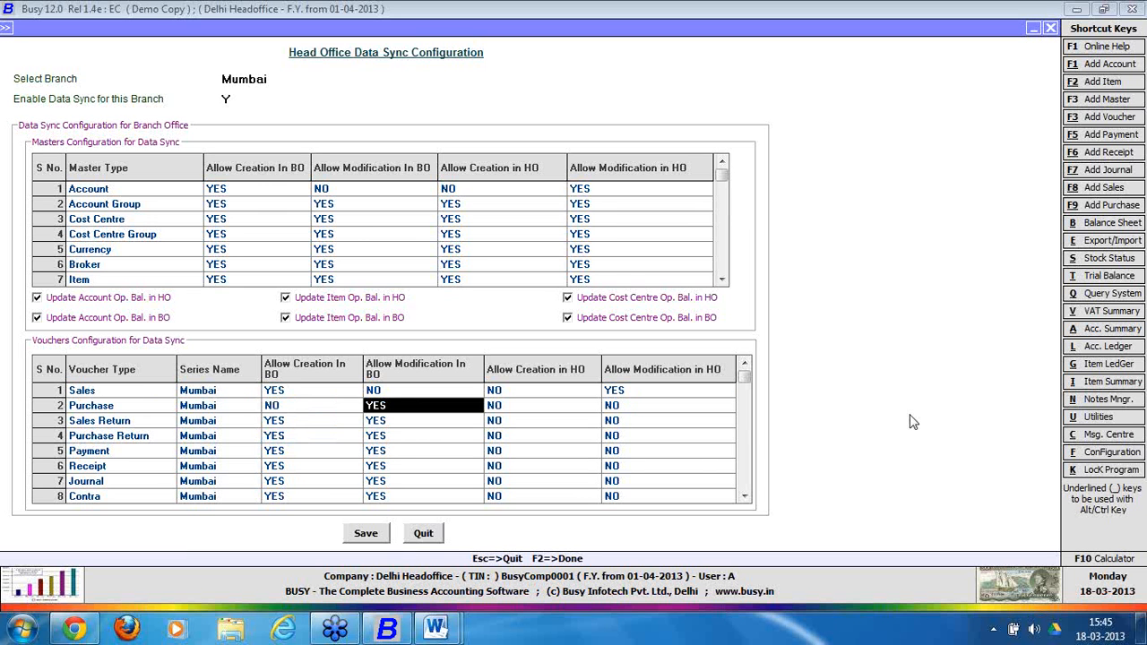
pyautogui.write('n')
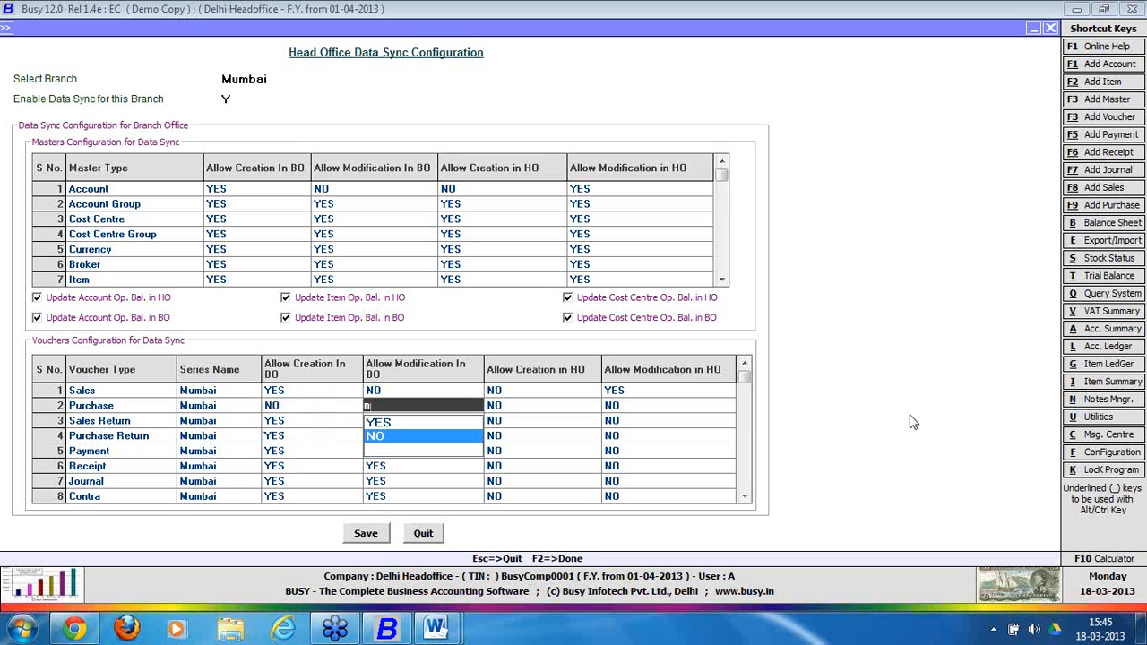
pyautogui.write('o')
pyautogui.press('Return')
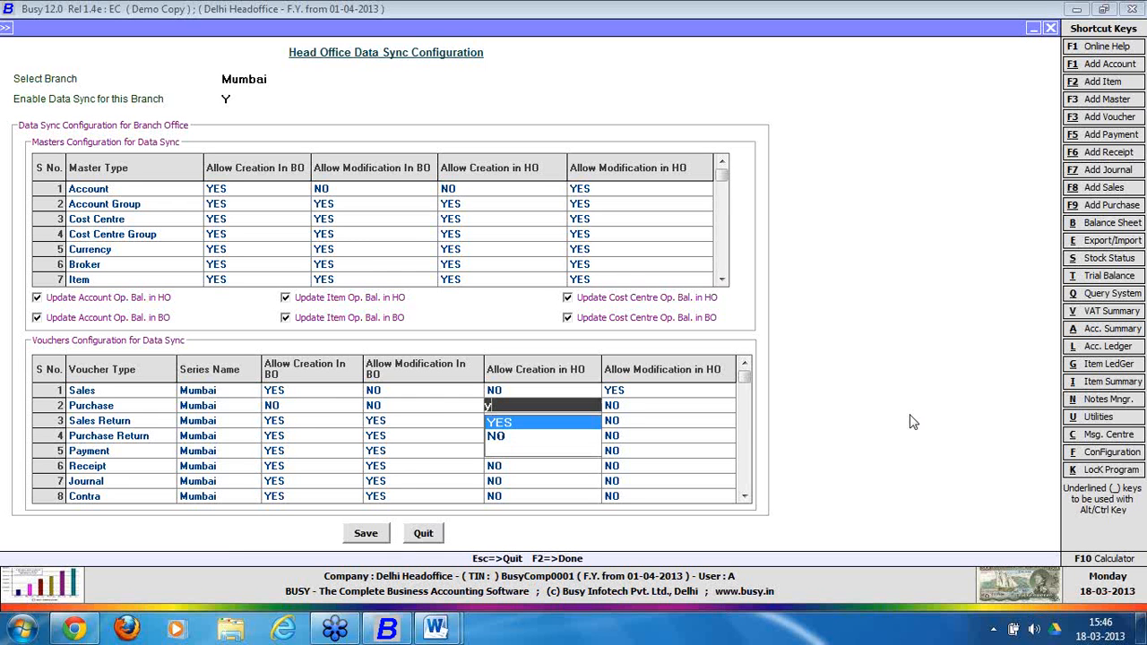
pyautogui.write('yes')
pyautogui.press('Return')
pyautogui.write('yes')
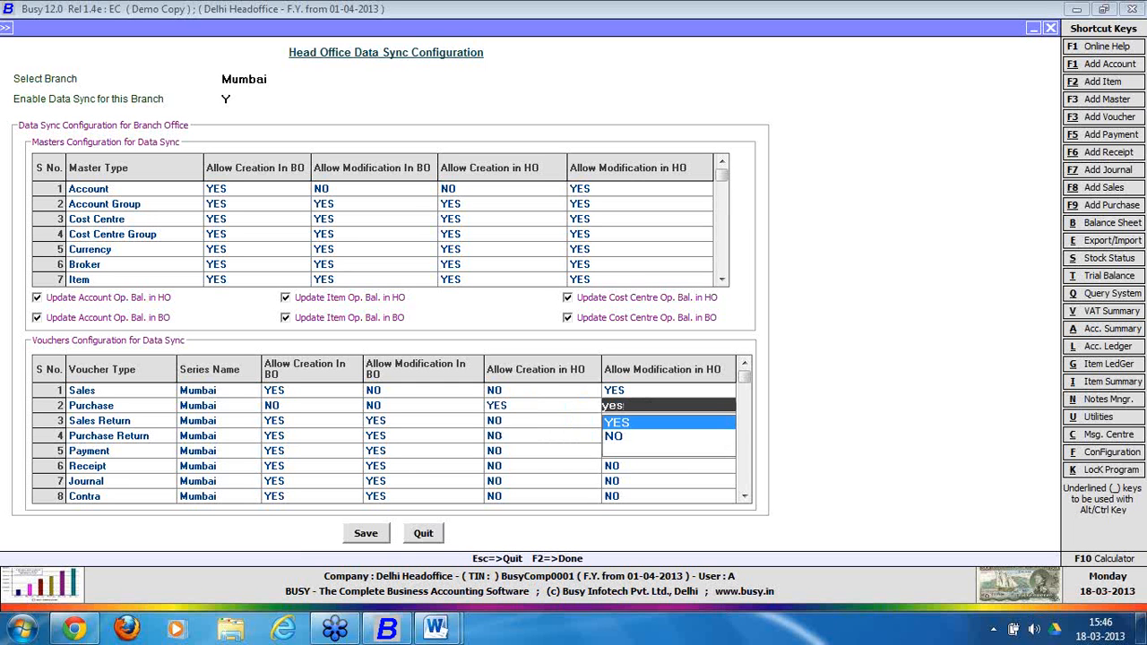
pyautogui.press('Return')
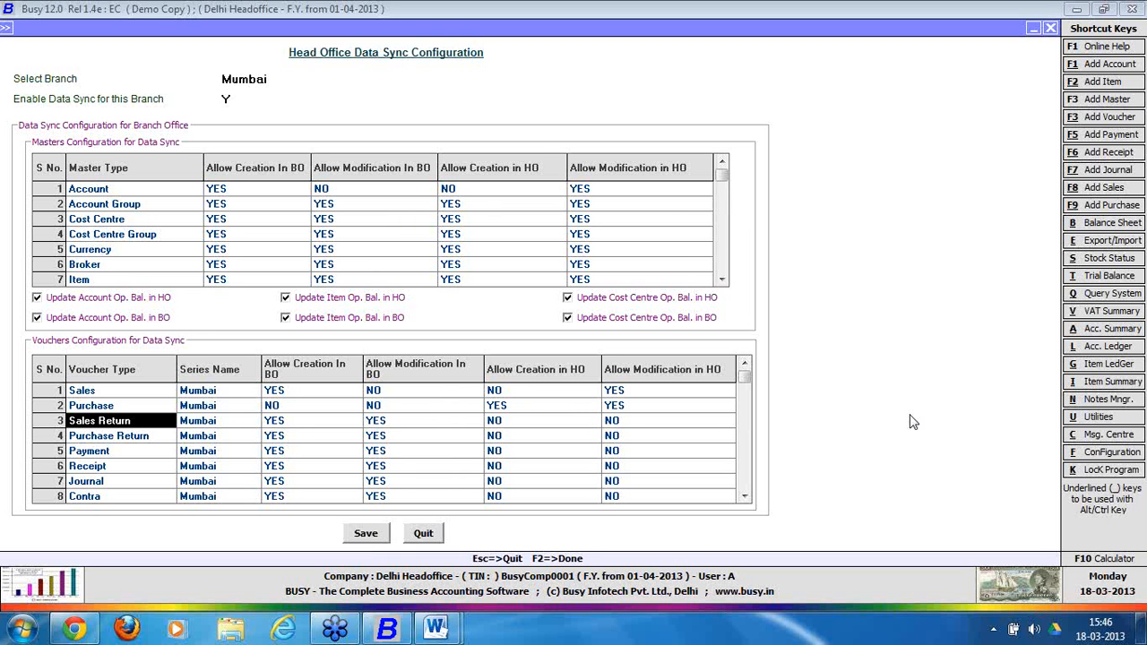
pyautogui.press('Down')
pyautogui.press('Down')
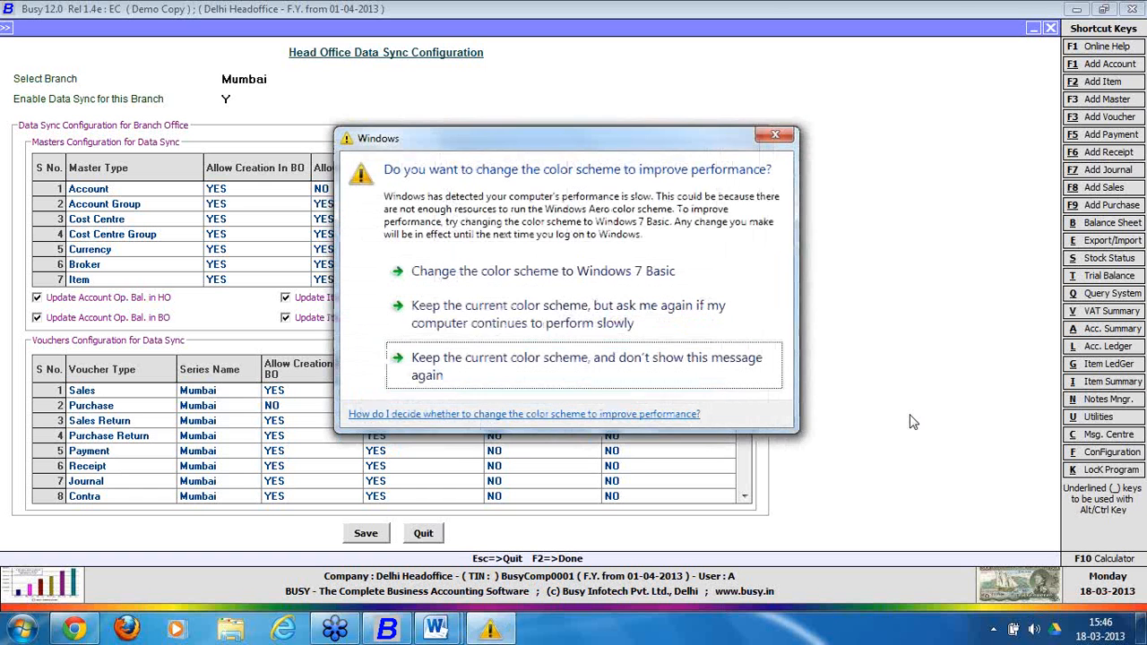
# Dismiss the Windows colour-scheme prompt covering the configuration form.
pyautogui.click(773, 136)
pyautogui.click(744, 495)
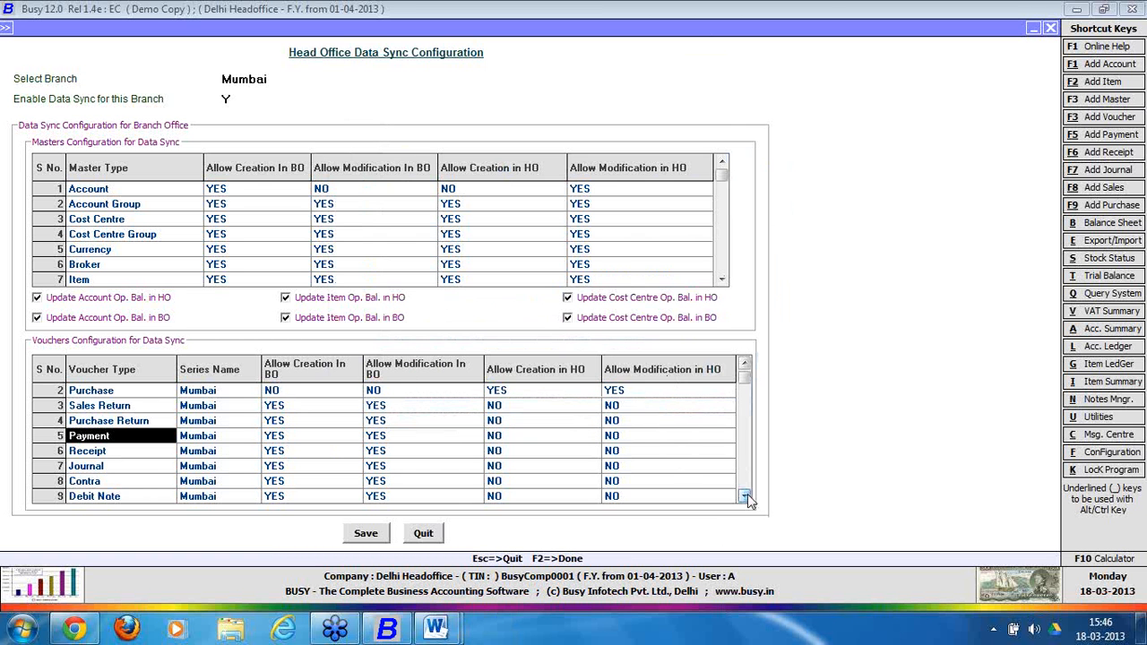
pyautogui.click(745, 496)
pyautogui.click(745, 495)
pyautogui.click(745, 496)
pyautogui.click(745, 496)
pyautogui.click(745, 496)
pyautogui.click(746, 496)
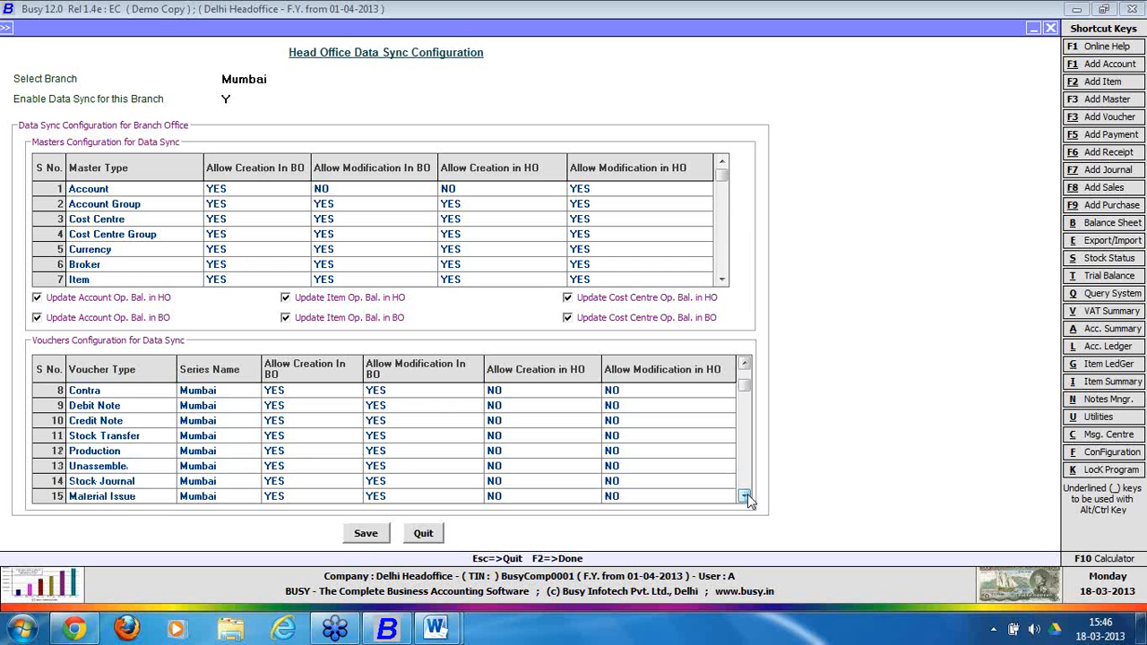
pyautogui.click(745, 495)
pyautogui.click(745, 496)
pyautogui.click(745, 496)
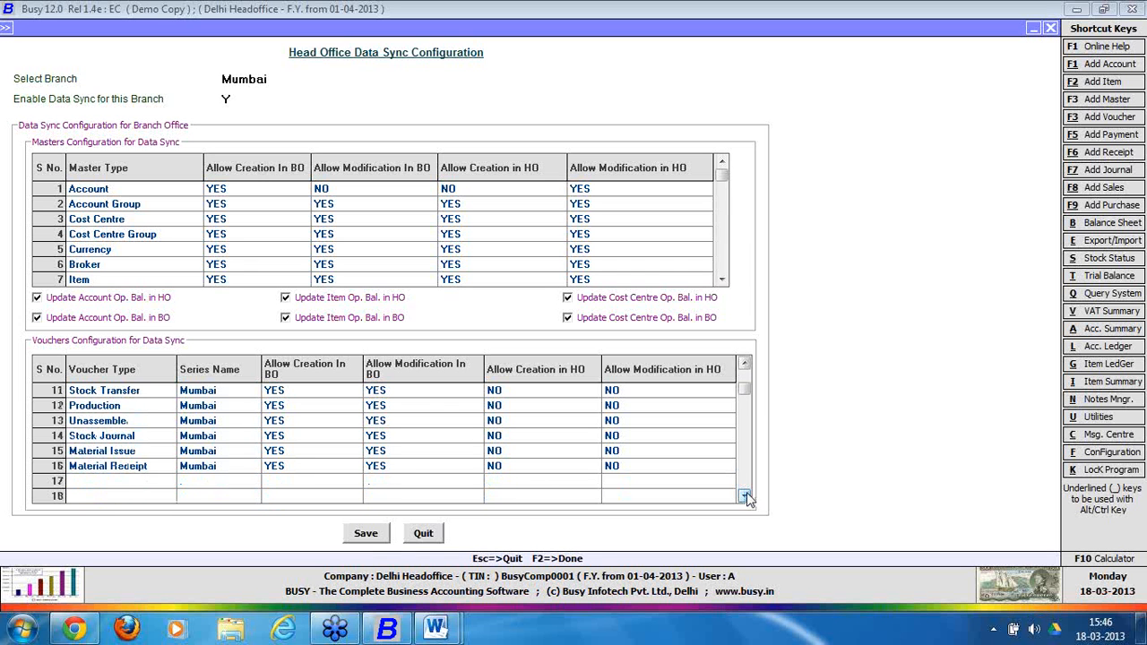
pyautogui.click(745, 365)
pyautogui.click(746, 364)
pyautogui.click(745, 364)
# Save Mumbai's configuration, answering Yes to Invalid Series Config and OK to Data Saved.
pyautogui.click(367, 534)
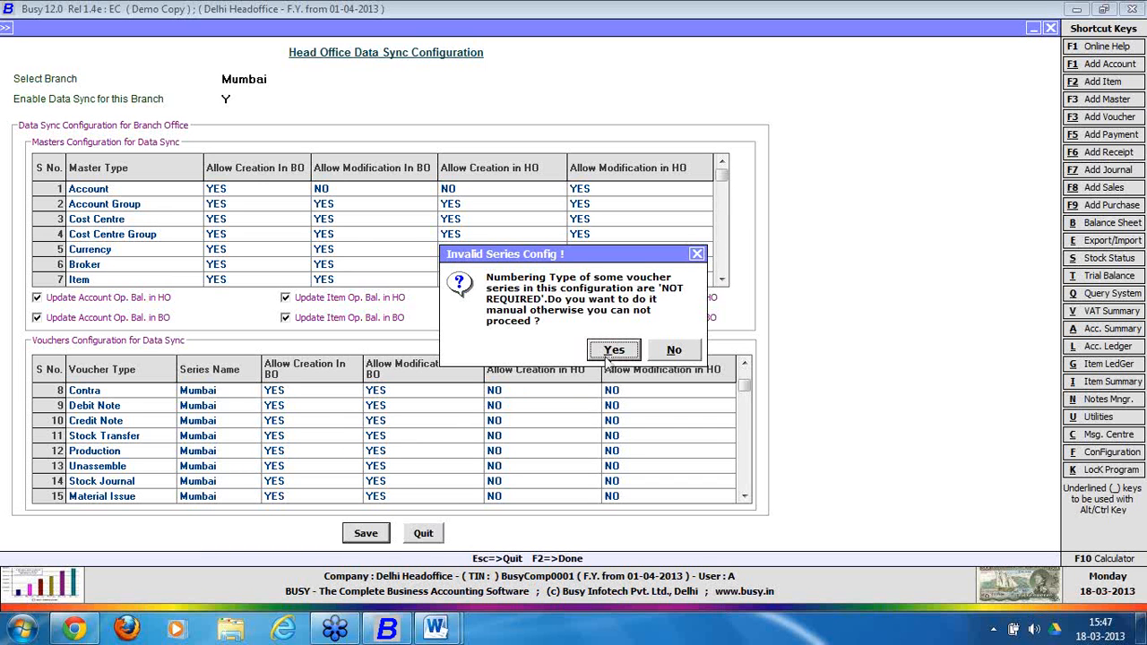
pyautogui.click(614, 350)
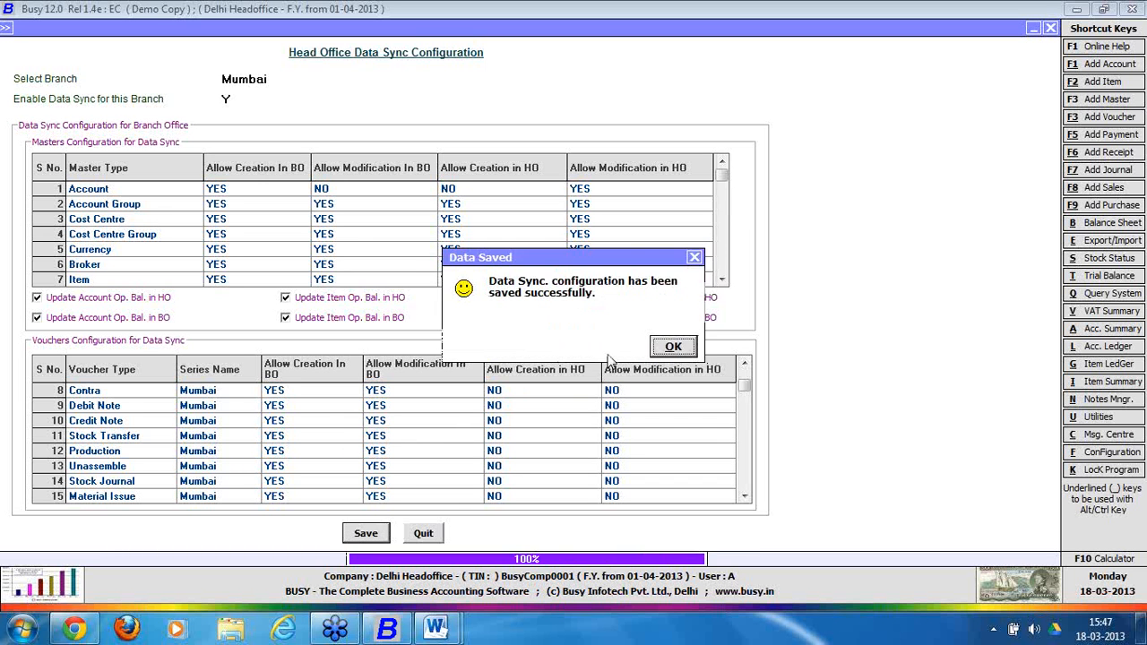
pyautogui.click(672, 347)
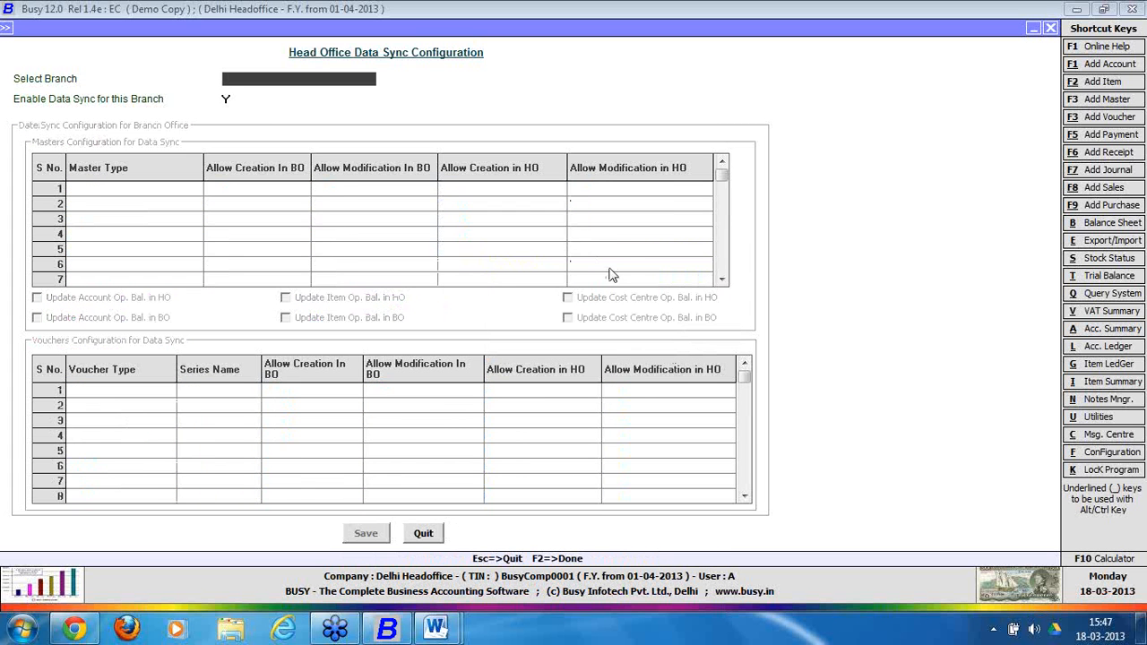
# Select Chennai as the branch, reload its settings with F2, and re-enable data sync (Y).
pyautogui.write('n')
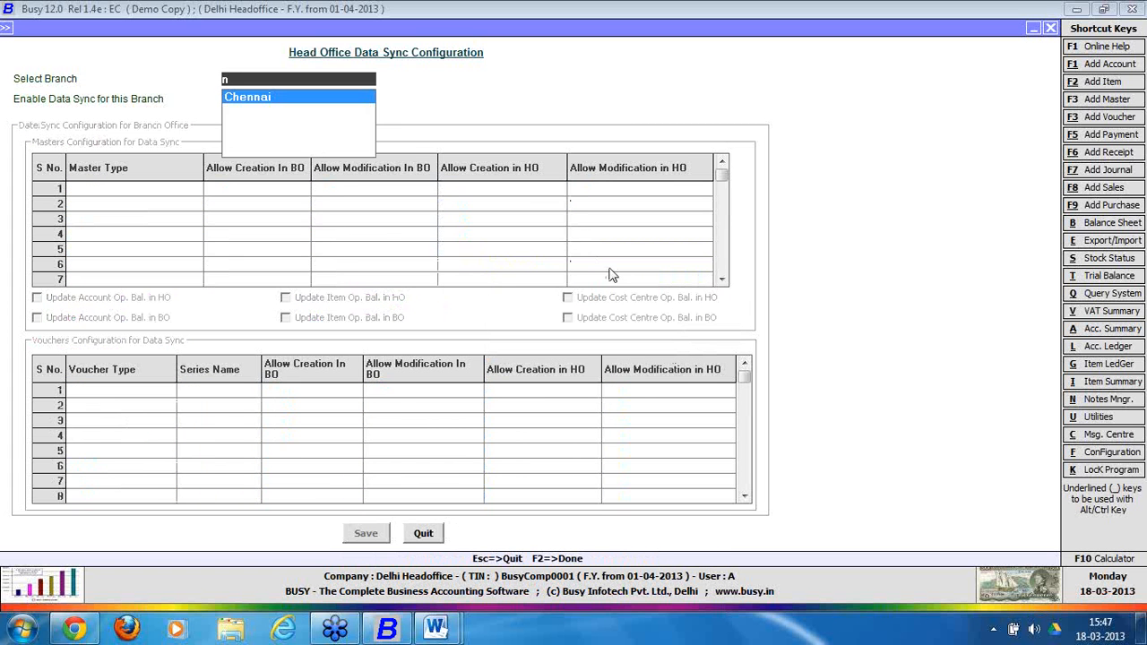
pyautogui.press('Return')
pyautogui.press('Return')
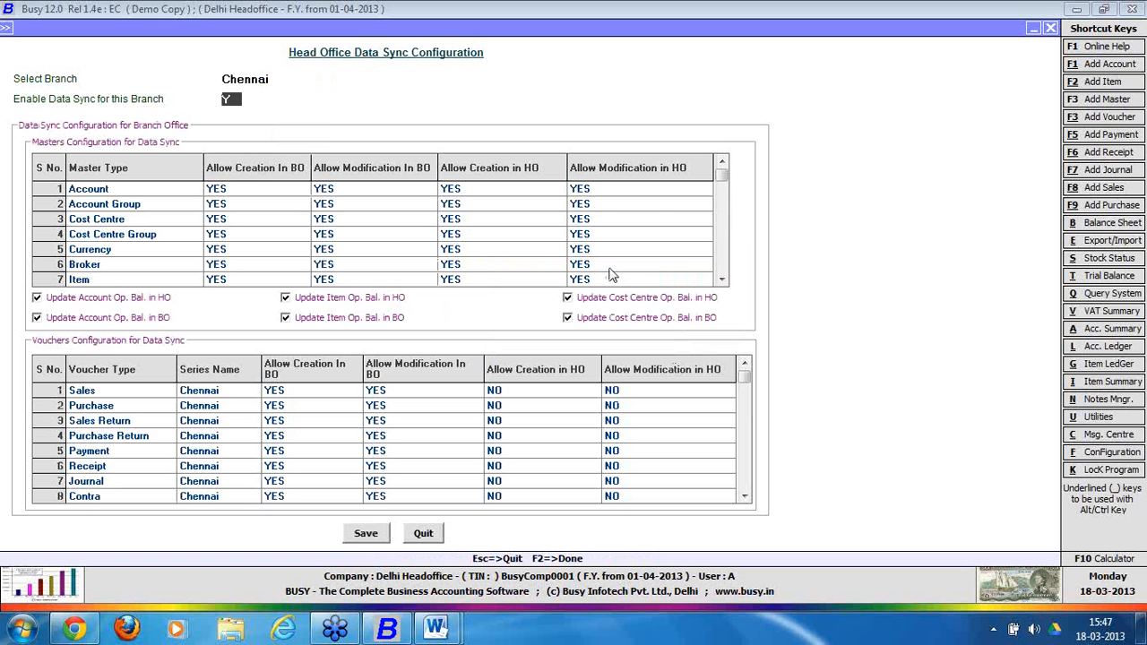
pyautogui.click(294, 395)
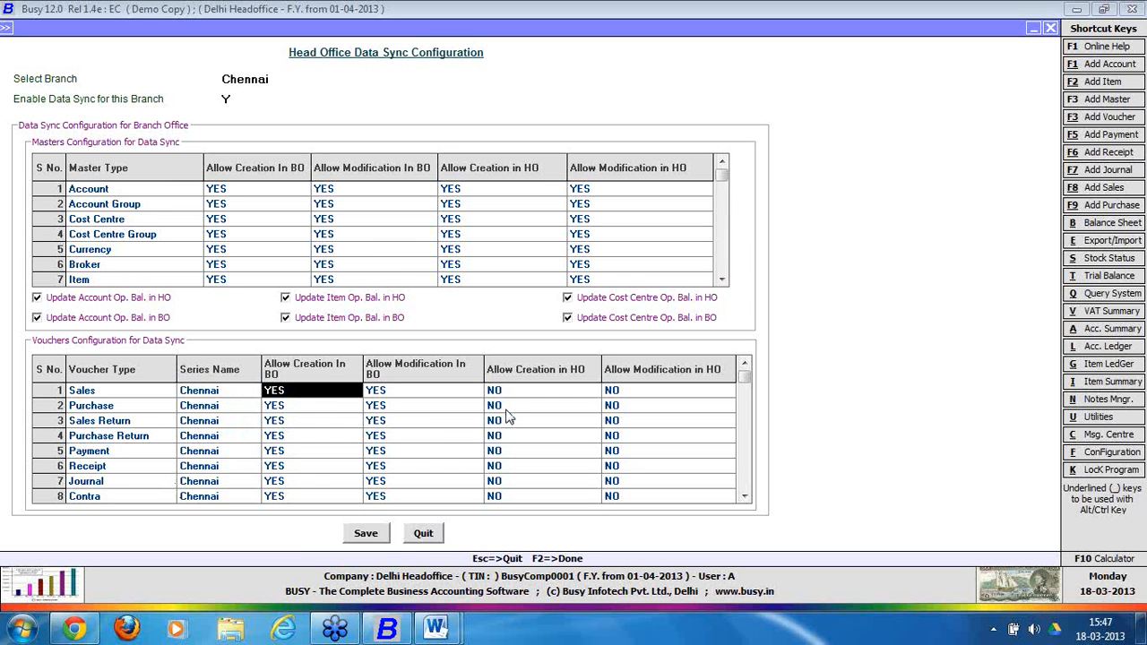
pyautogui.press('Down')
pyautogui.press('Right')
pyautogui.press('Right')
pyautogui.press('Up')
pyautogui.press('Left')
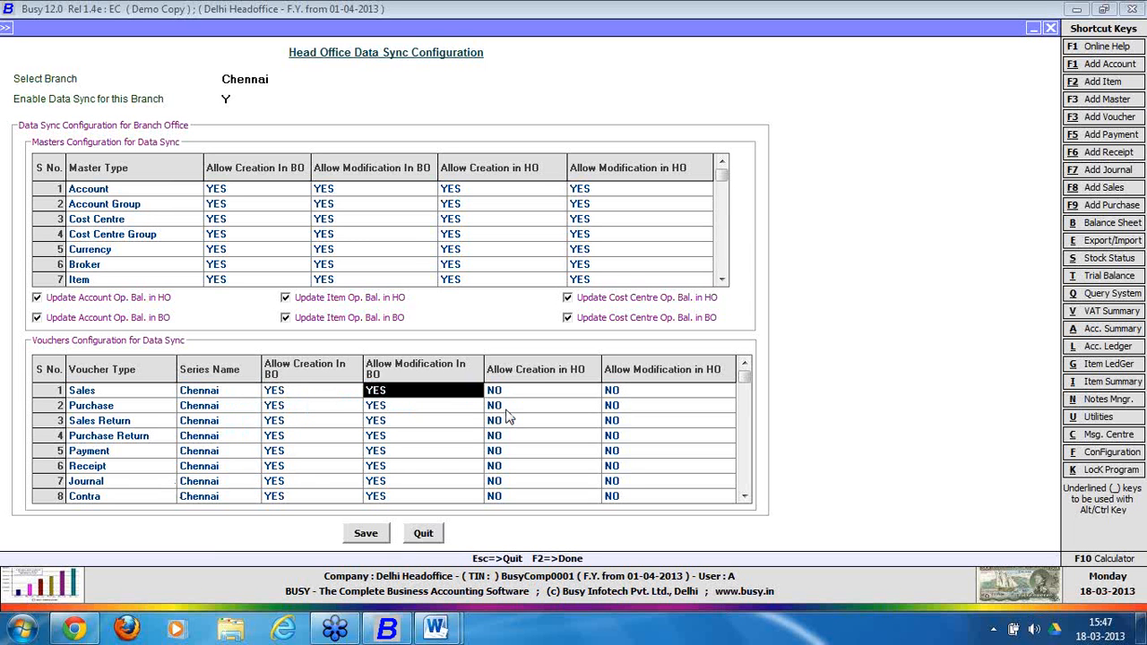
pyautogui.press('Left')
pyautogui.write('No')
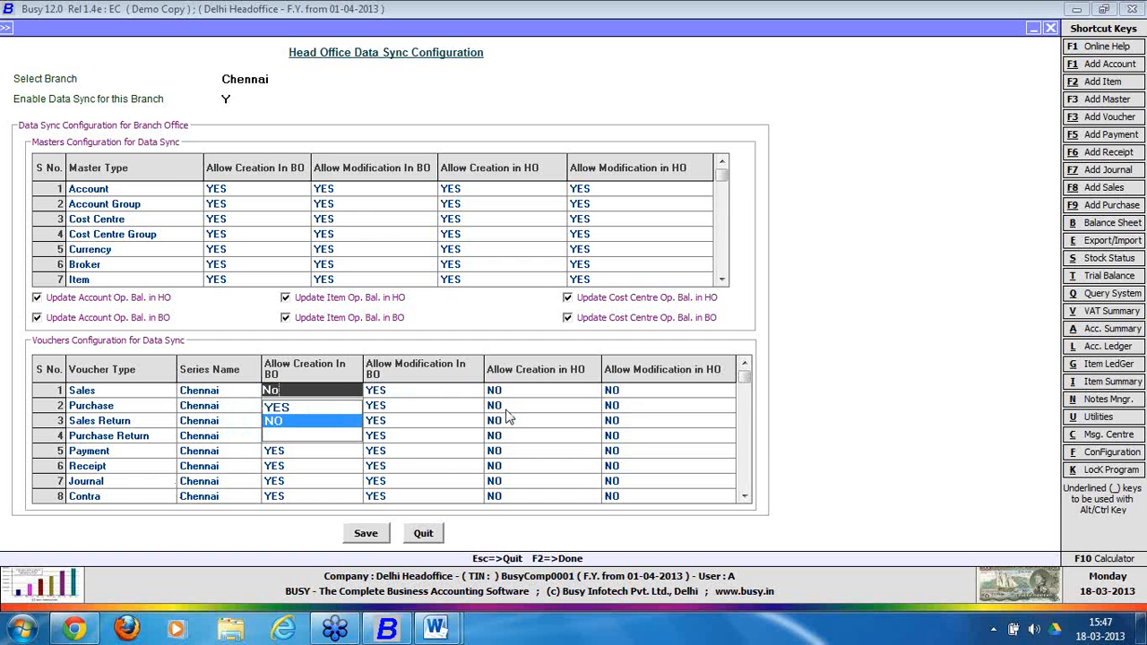
pyautogui.press('Return')
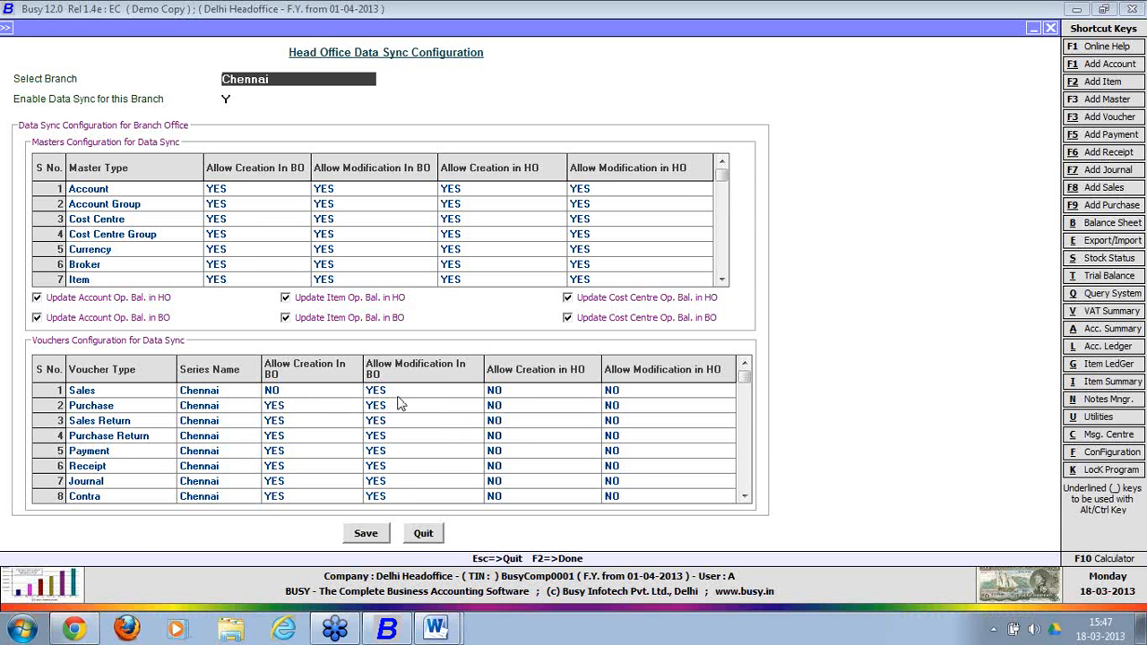
pyautogui.press('F2')
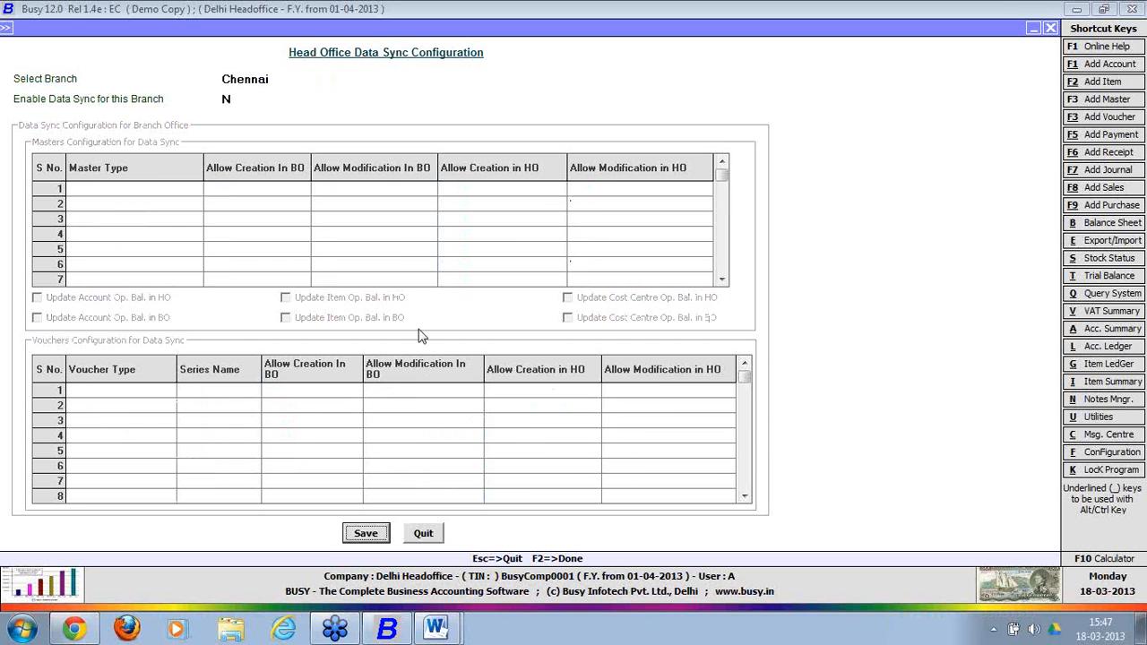
pyautogui.click(227, 100)
pyautogui.press('y')
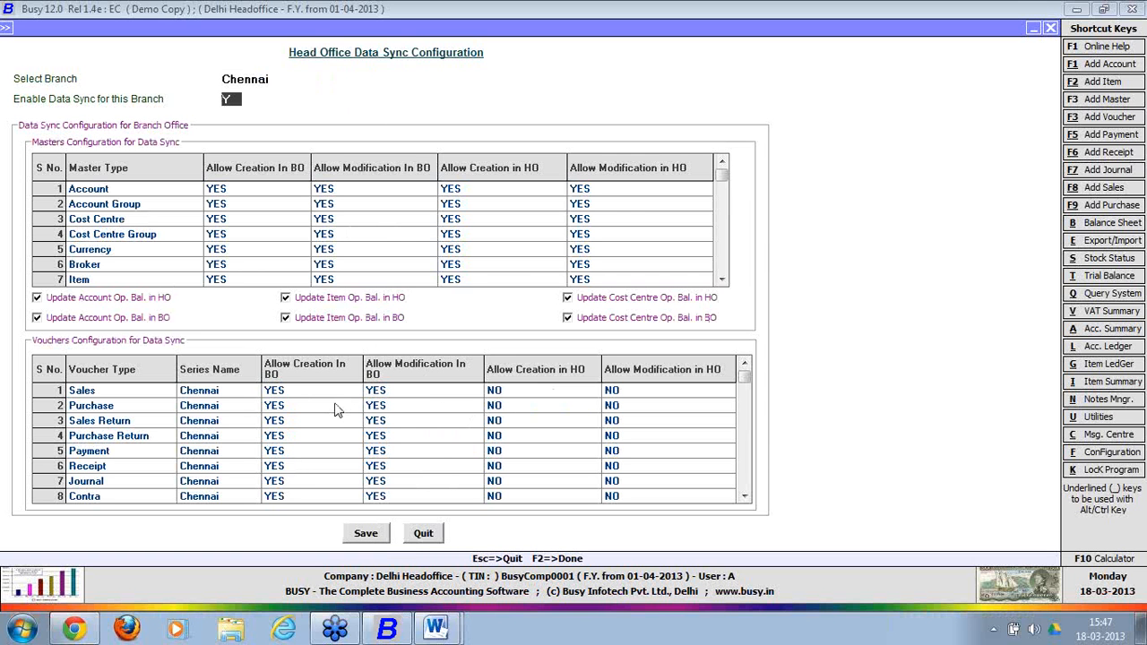
# Set Sales Allow Creation In BO to NO and both HO columns to YES.
pyautogui.click(326, 395)
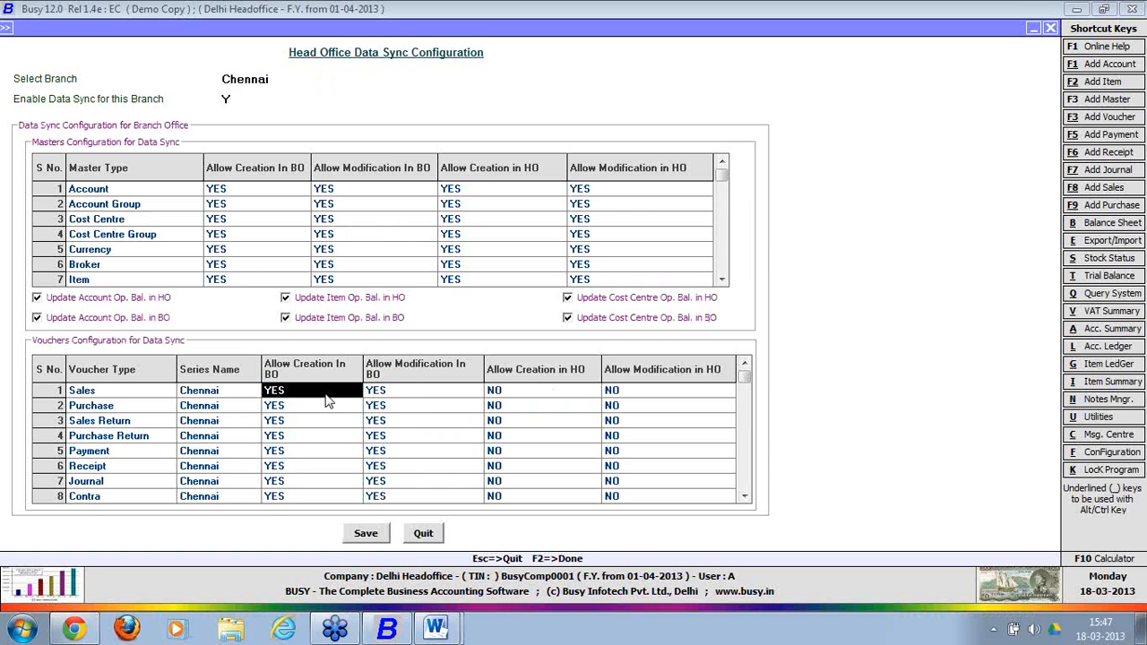
pyautogui.click(326, 401)
pyautogui.write('no')
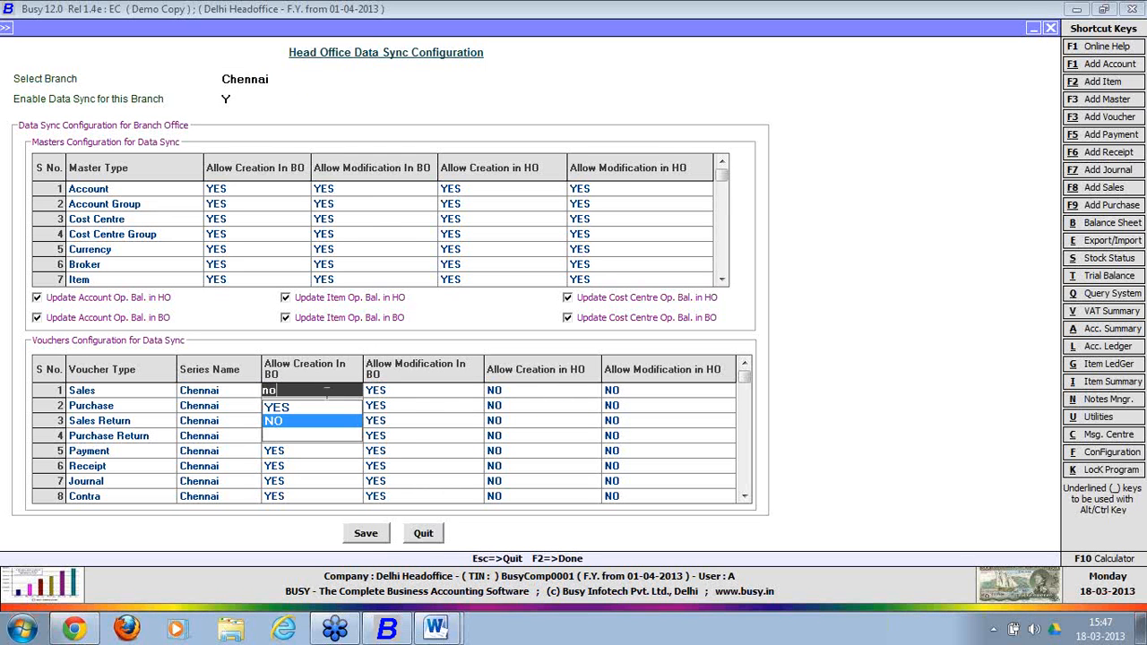
pyautogui.press('Return')
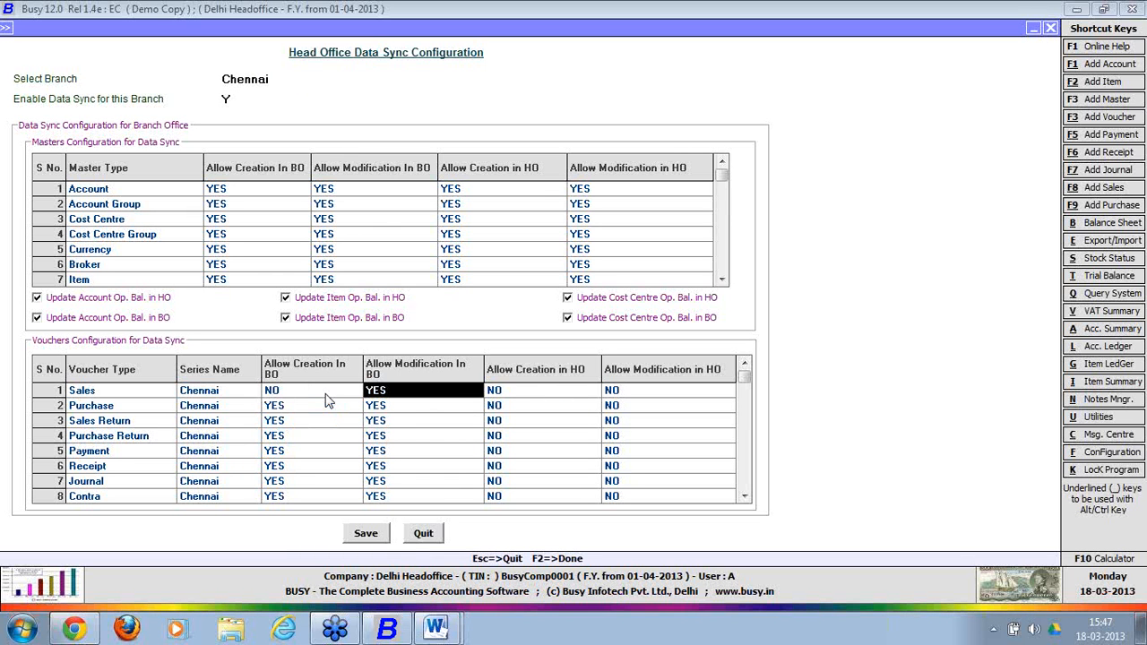
pyautogui.press('Return')
pyautogui.write('yes')
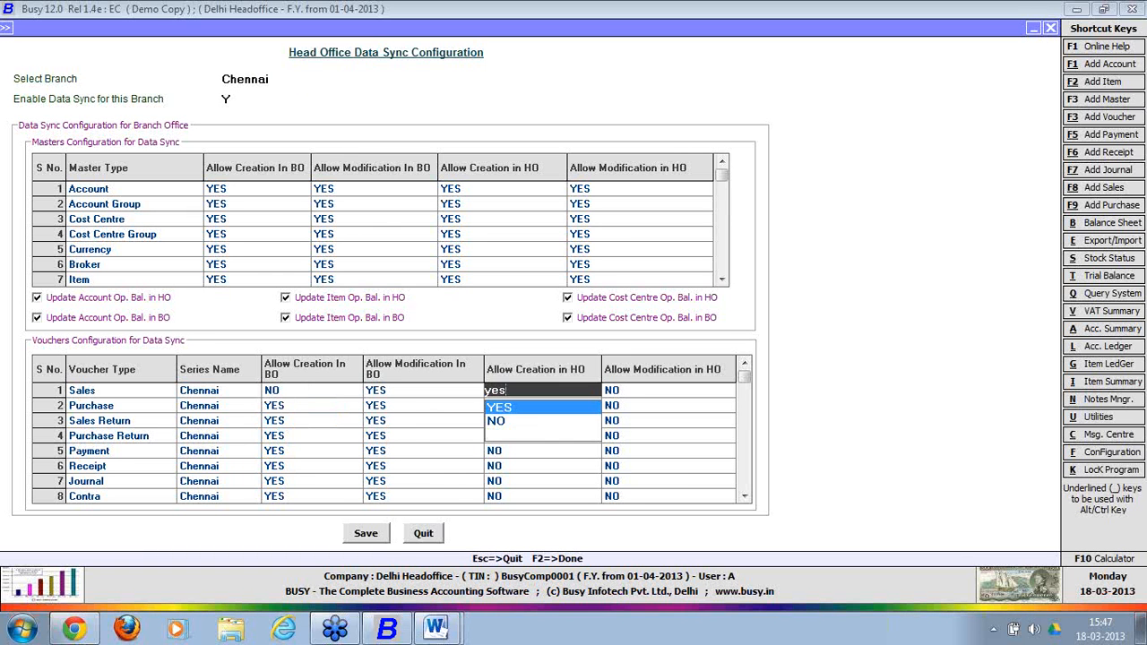
pyautogui.press('Return')
pyautogui.write('yes')
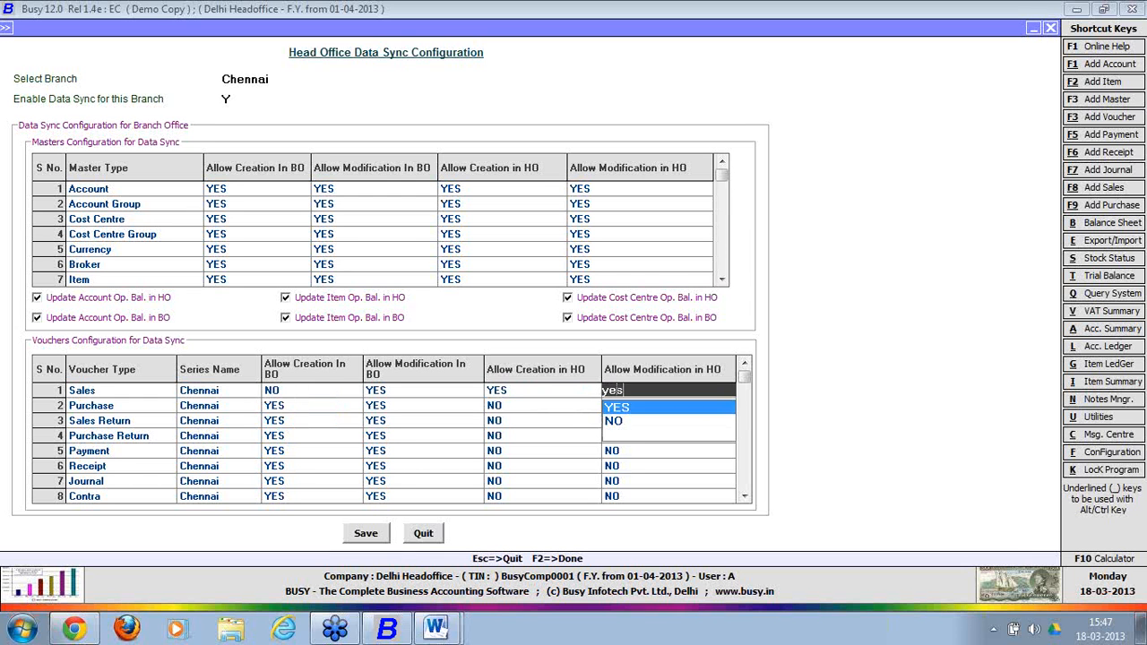
pyautogui.press('Return')
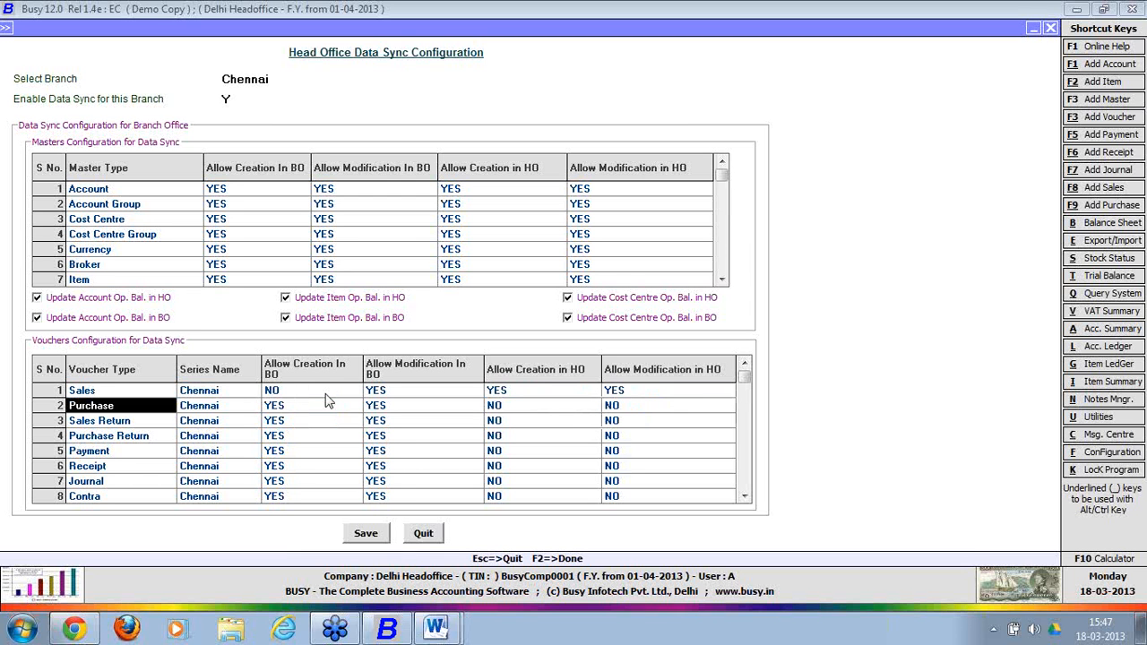
# Set Purchase Allow Creation In BO to NO.
pyautogui.press('Return')
pyautogui.press('Return')
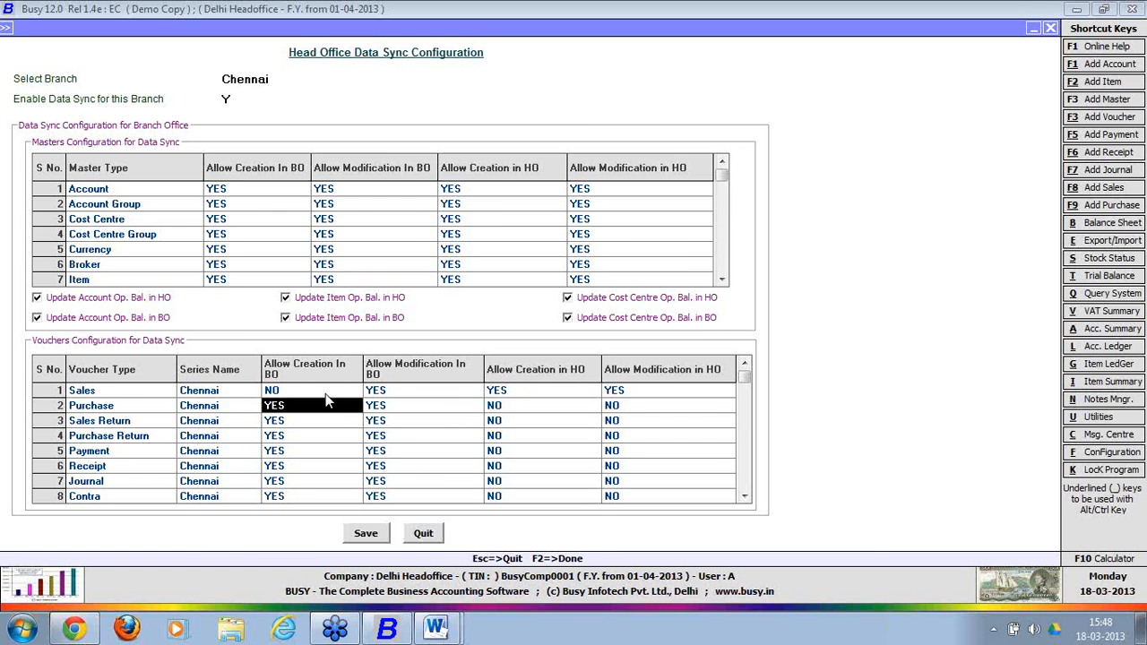
pyautogui.write('no')
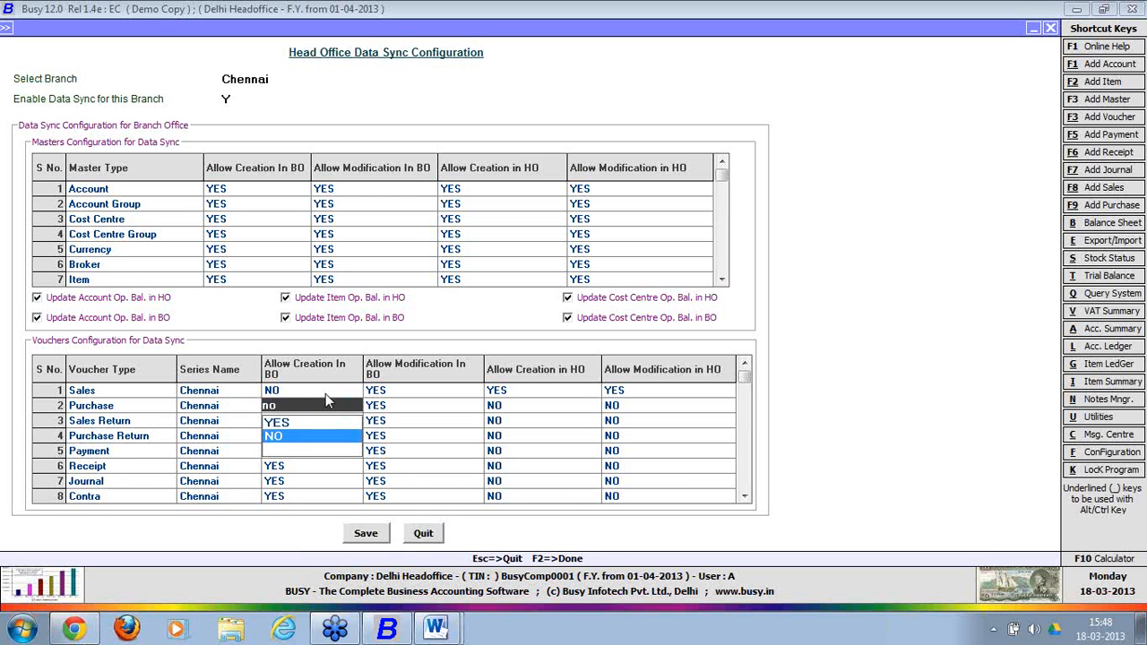
pyautogui.press('Return')
pyautogui.press('Return')
pyautogui.press('Return')
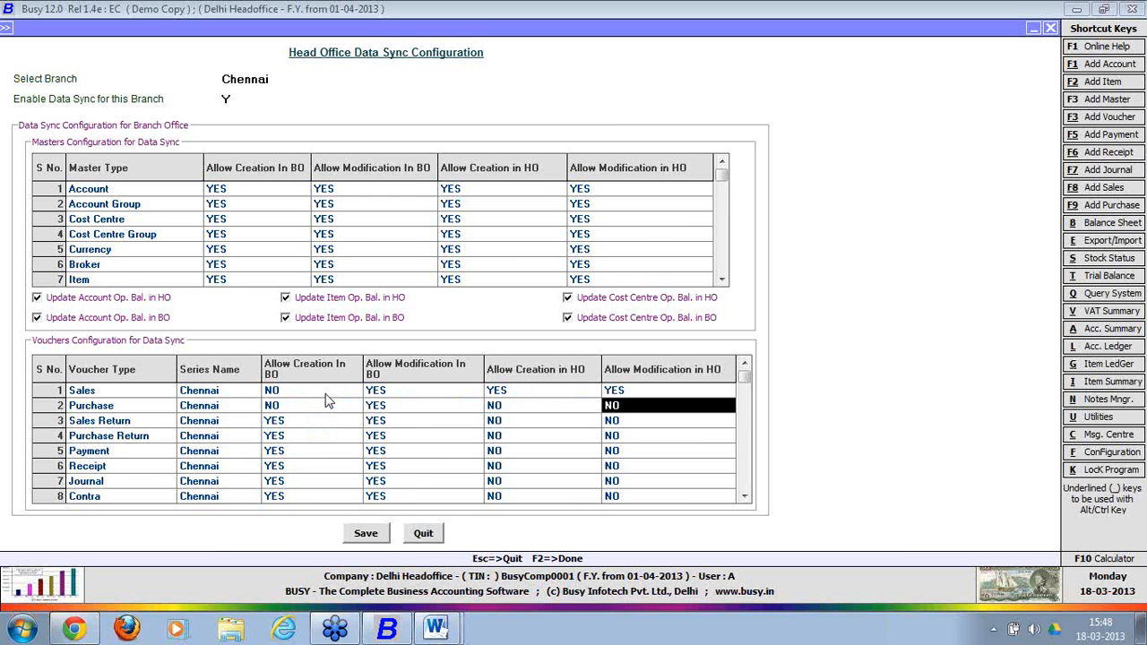
pyautogui.press('Down')
pyautogui.press('Down')
pyautogui.press('Down')
pyautogui.press('Left')
pyautogui.press('Left')
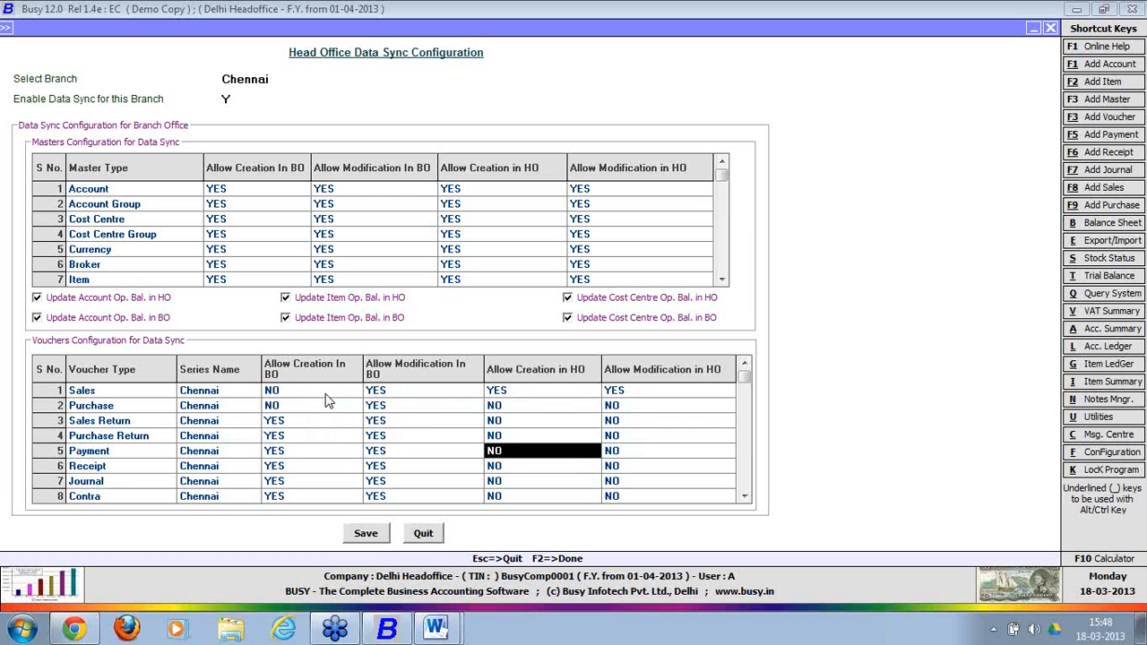
pyautogui.press('Left')
pyautogui.press('Down')
pyautogui.press('Down')
pyautogui.press('Down')
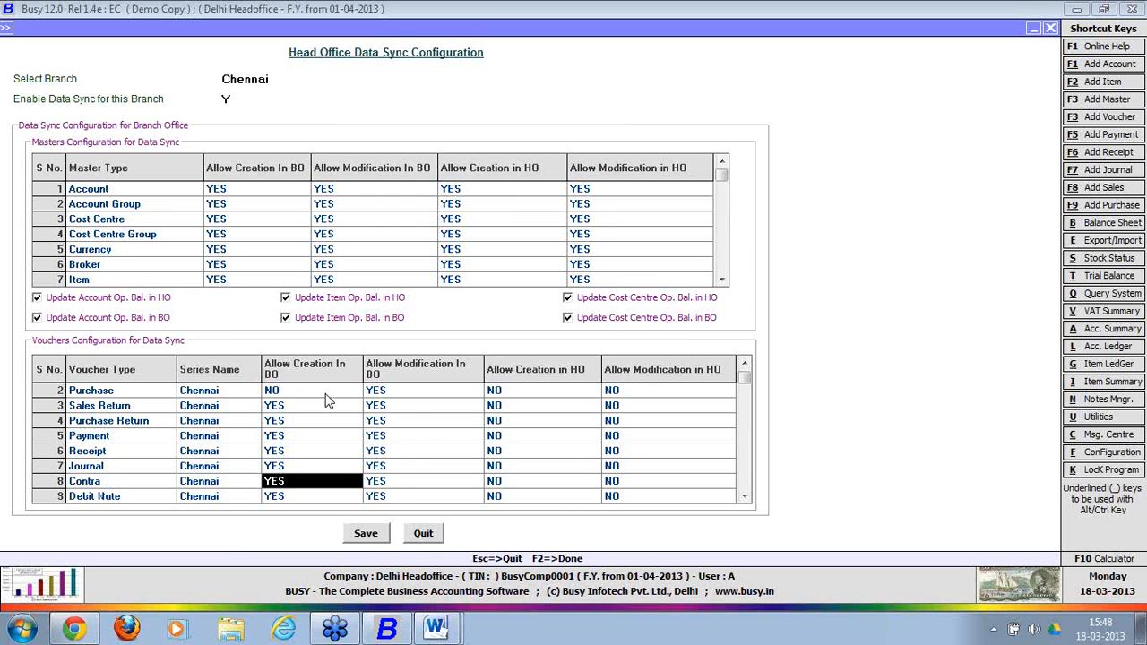
# Save Chennai's configuration, accepting the manual series prompt and the Data Saved message.
pyautogui.click(366, 535)
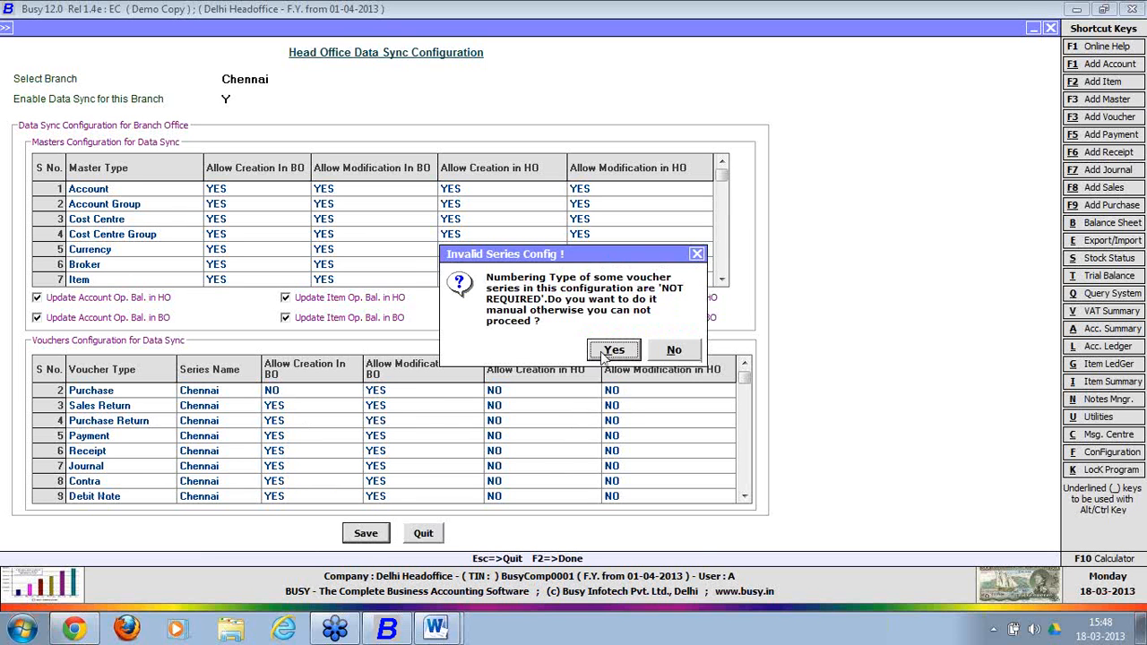
pyautogui.click(612, 350)
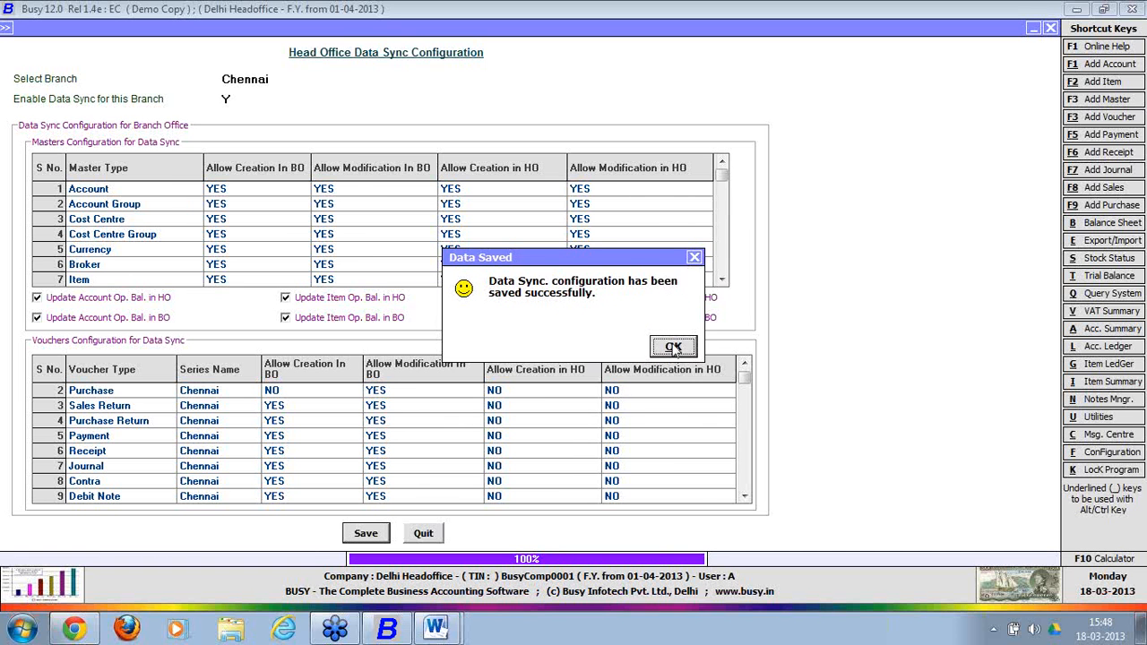
pyautogui.click(674, 348)
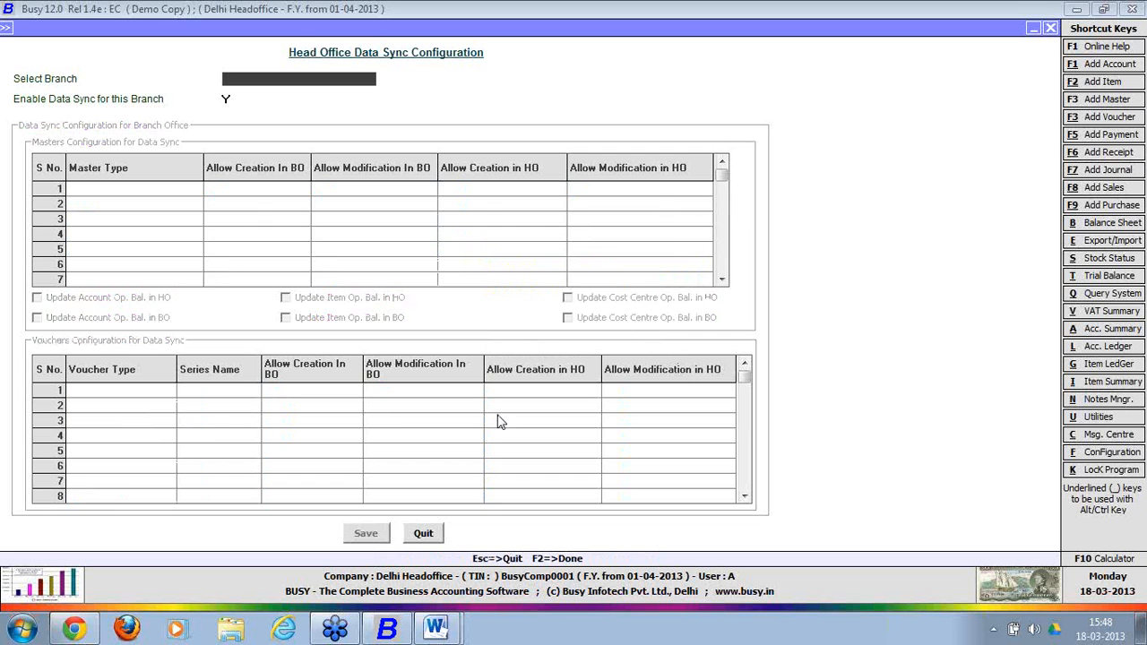
# Quit the form, save the Enterprise Features, and show the Windows desktop with Win+D.
pyautogui.click(437, 533)
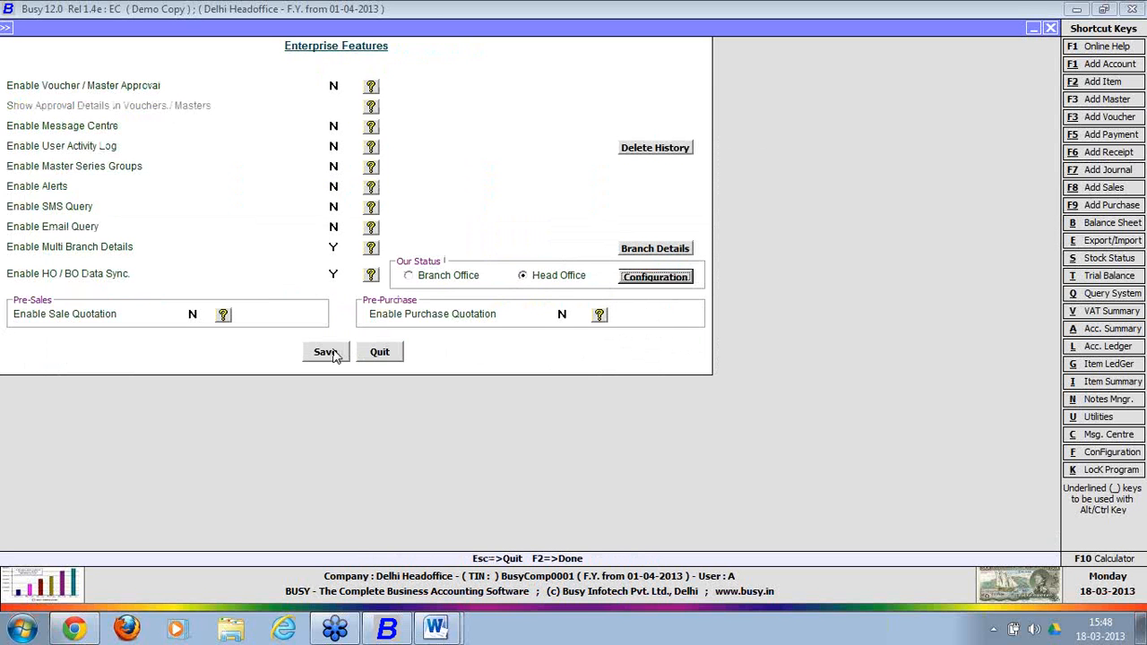
pyautogui.click(327, 352)
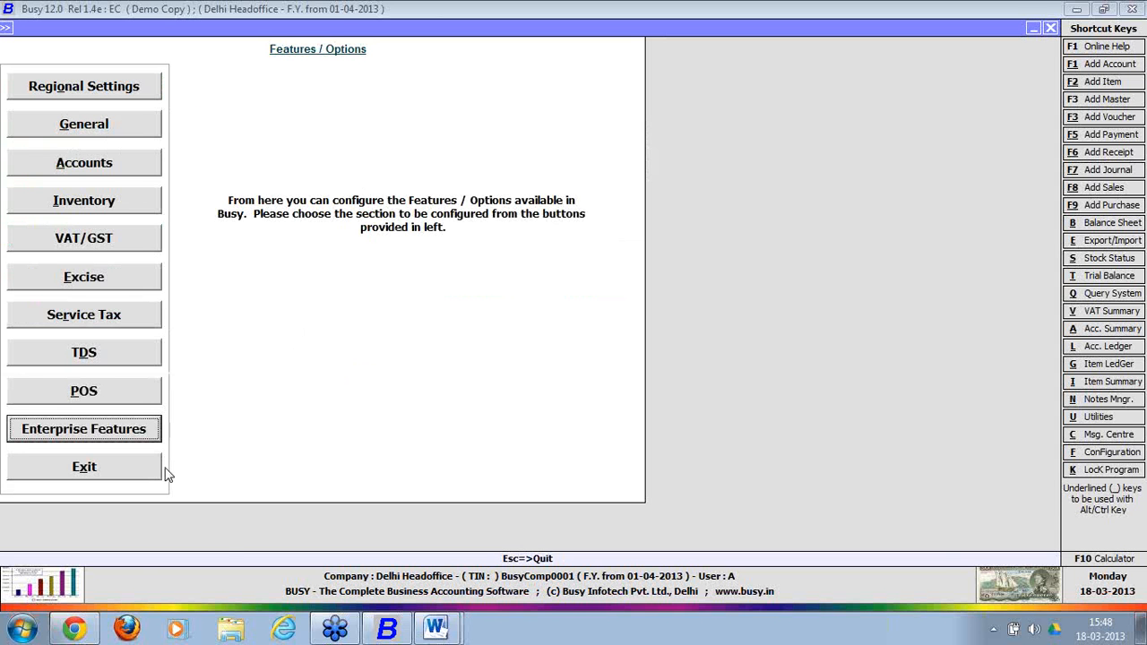
pyautogui.press('super+d')
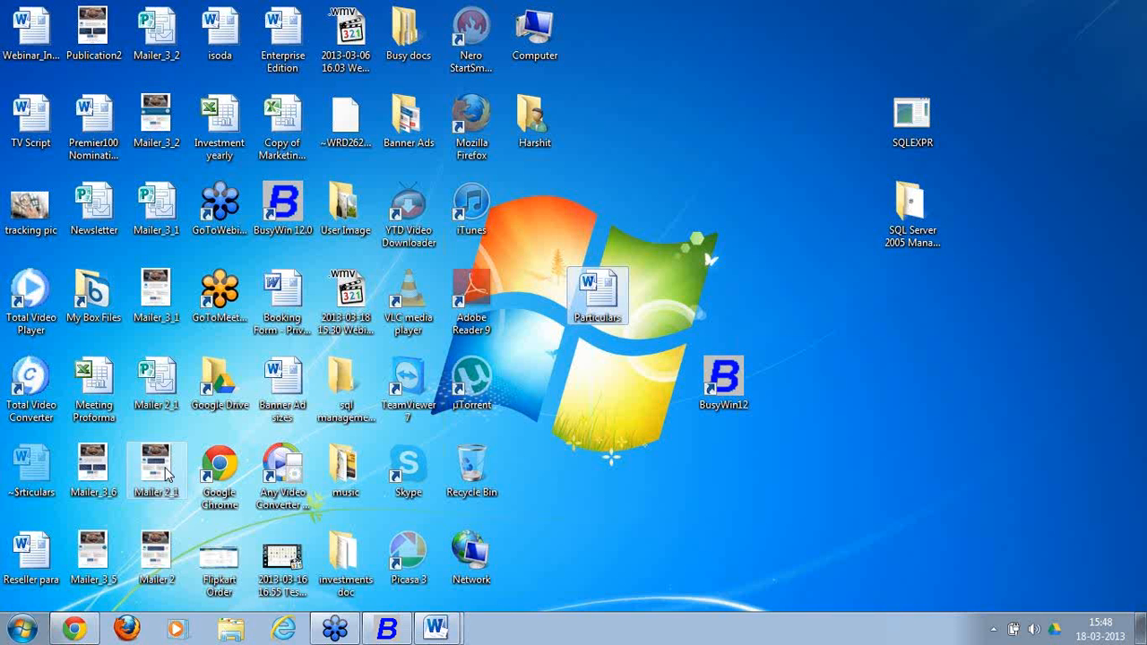
# Launch BusyWin12 with command line 'ec' in demo mode and start Company > Create Company.
pyautogui.doubleClick(722, 384)
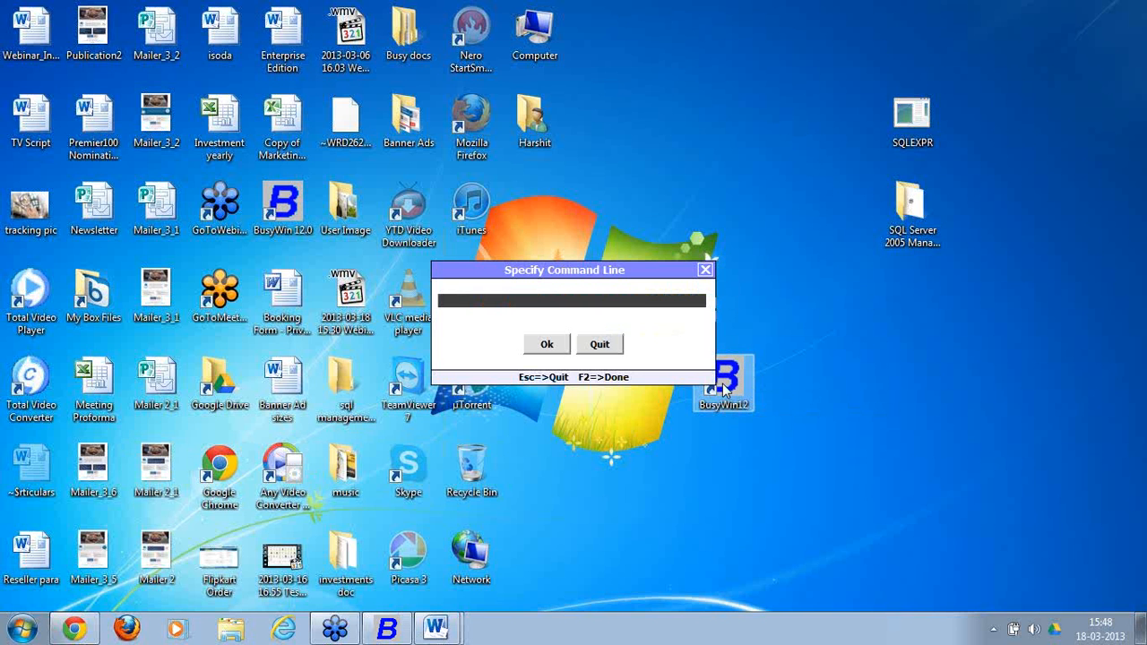
pyautogui.write('ec')
pyautogui.press('Return')
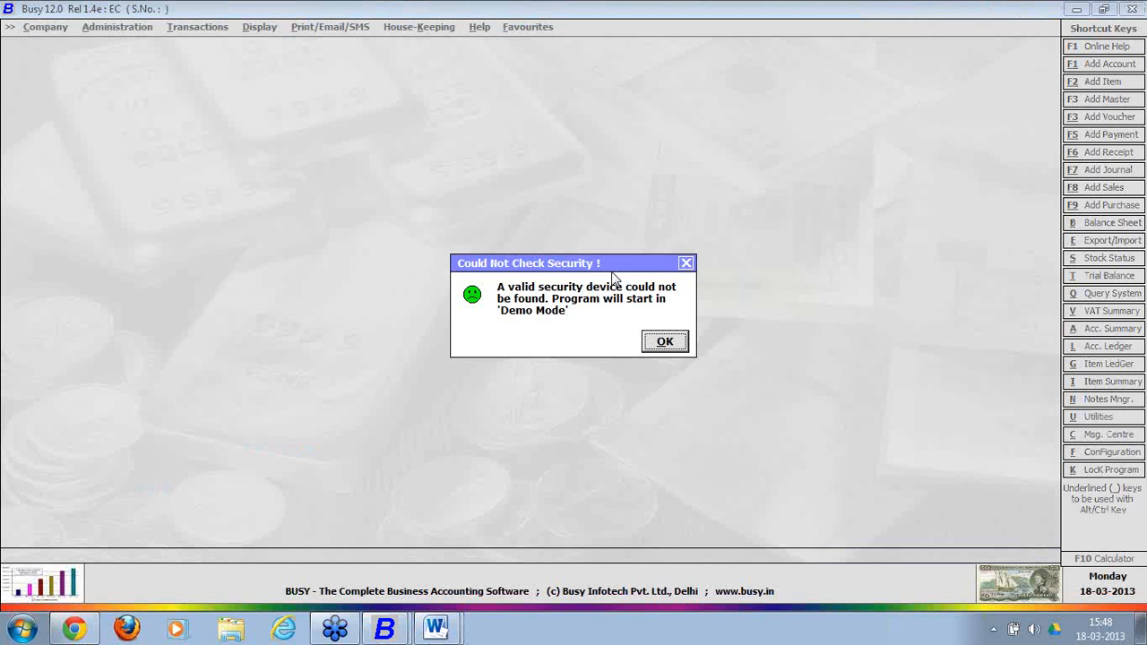
pyautogui.click(671, 344)
pyautogui.click(111, 59)
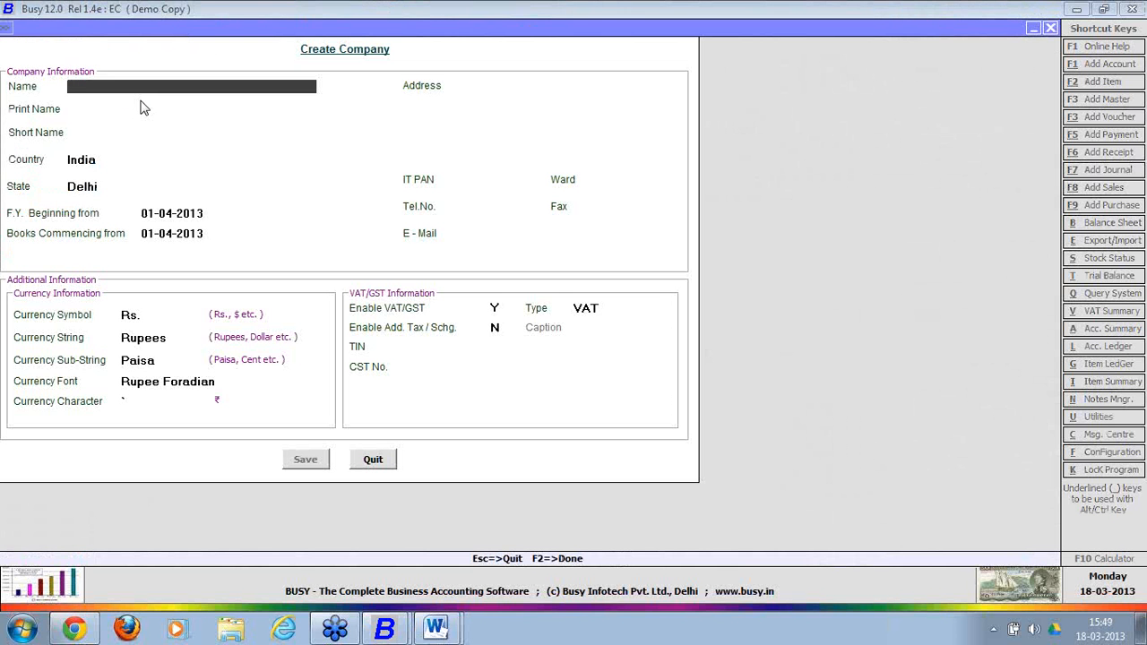
# Name the company 'Mumbai', accept all default fields, save, and choose Don't Copy Anything.
pyautogui.write('C')
pyautogui.press('BackSpace')
pyautogui.write('Mumbai')
pyautogui.click(141, 108)
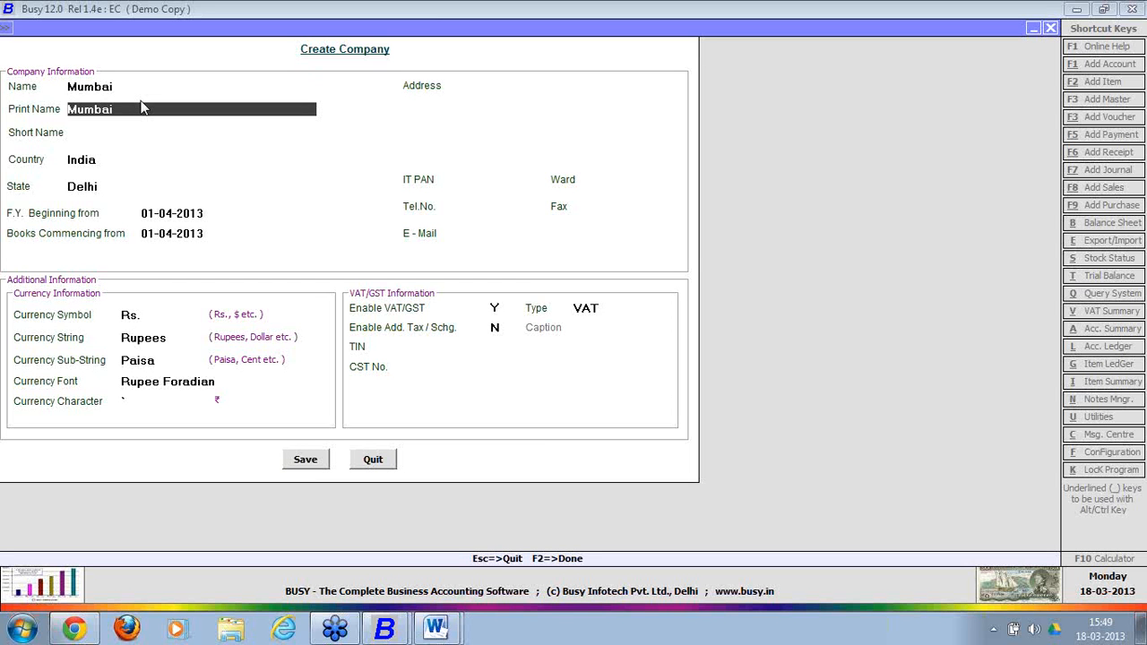
pyautogui.press('Return')
pyautogui.press('Return')
pyautogui.press('Return')
pyautogui.press('Return')
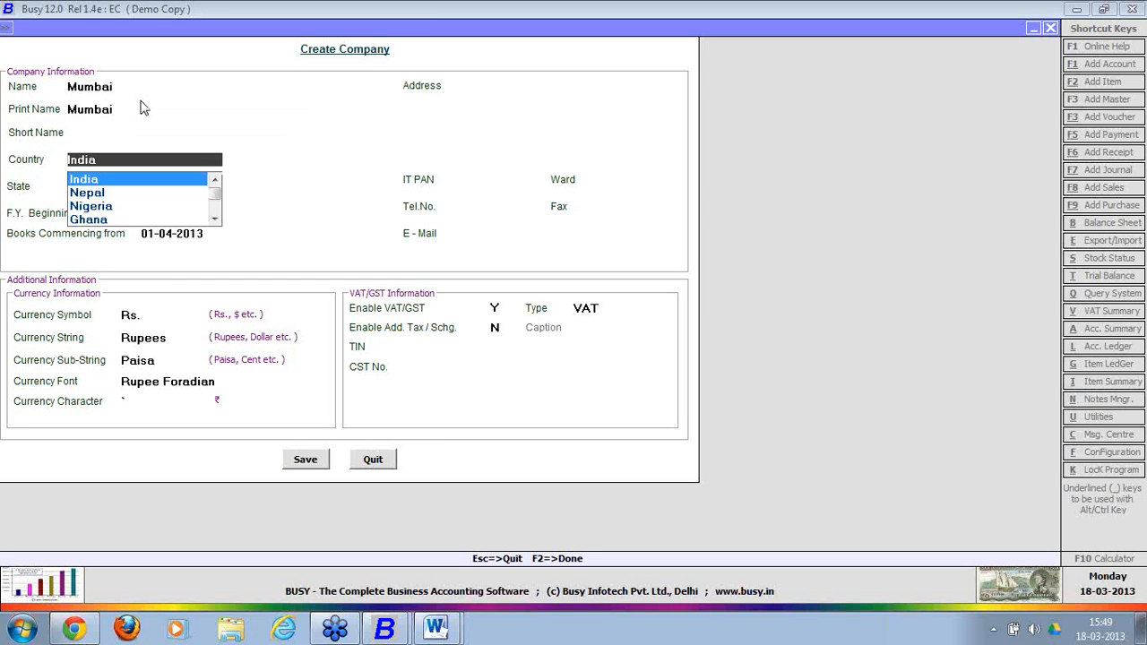
pyautogui.press('Return')
pyautogui.press('Return')
pyautogui.press('Return')
pyautogui.press('Return')
pyautogui.press('Return')
pyautogui.press('Return')
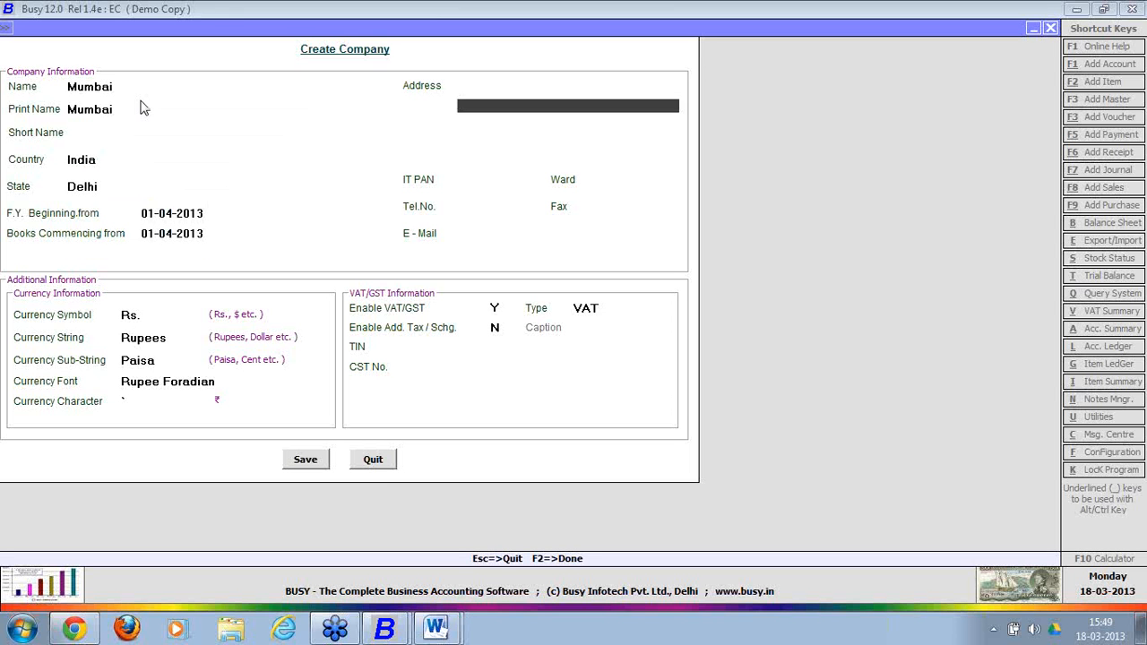
pyautogui.press('Return')
pyautogui.press('Return')
pyautogui.press('Return')
pyautogui.press('Return')
pyautogui.press('Return')
pyautogui.press('Return')
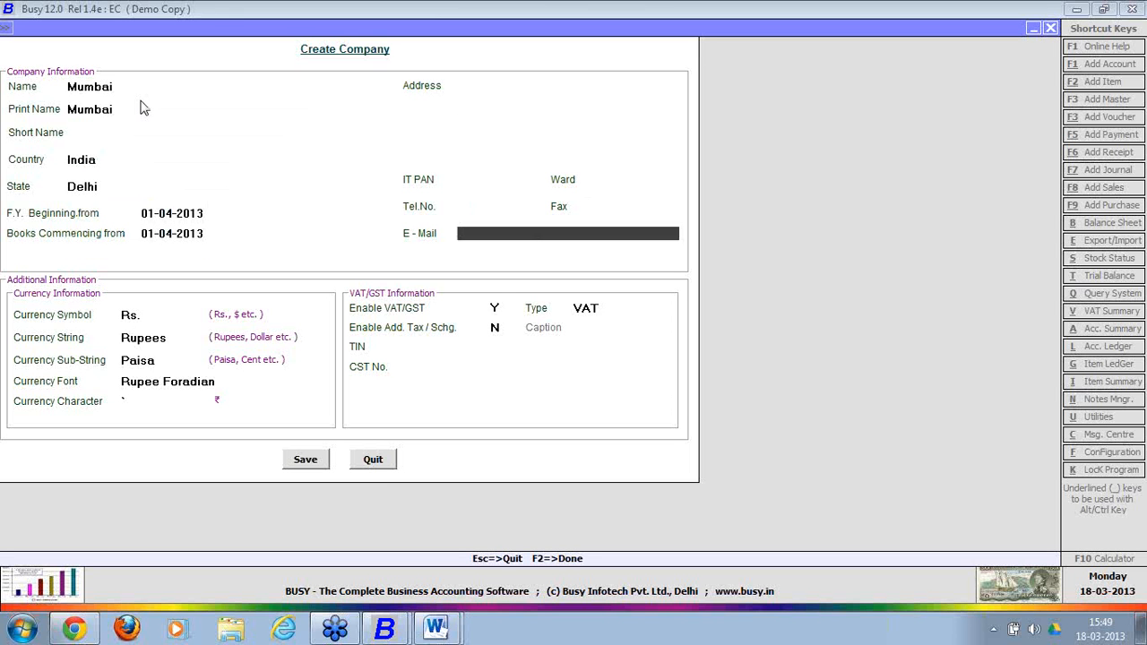
pyautogui.press('Return')
pyautogui.press('Return')
pyautogui.press('Return')
pyautogui.press('Return')
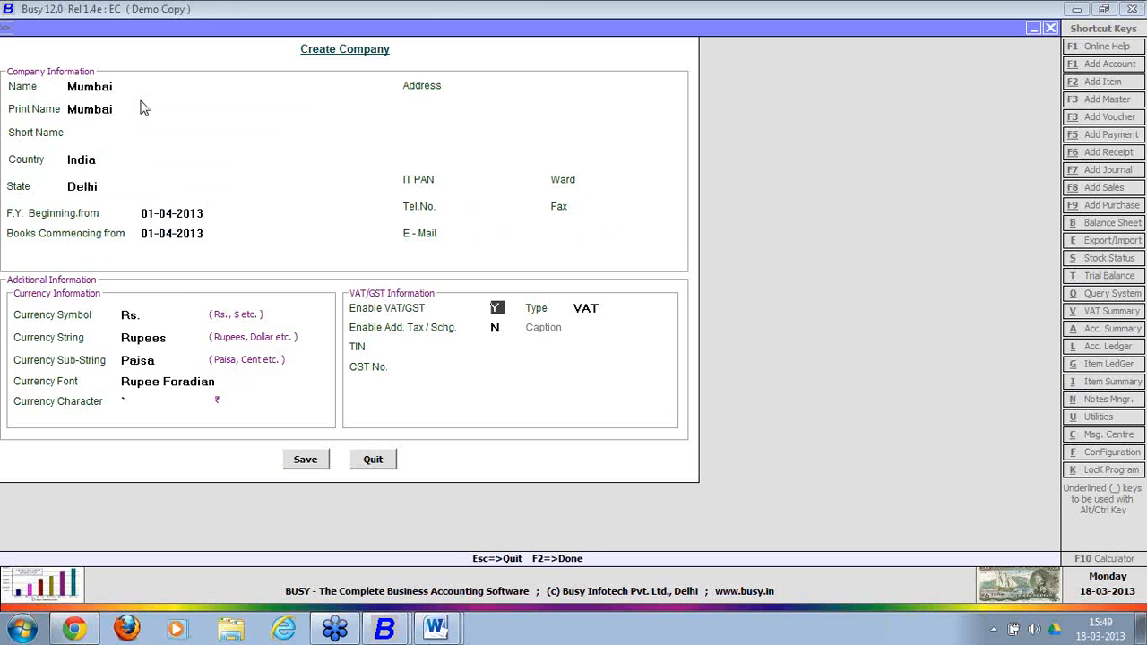
pyautogui.press('Return')
pyautogui.press('Return')
pyautogui.press('Return')
pyautogui.press('Return')
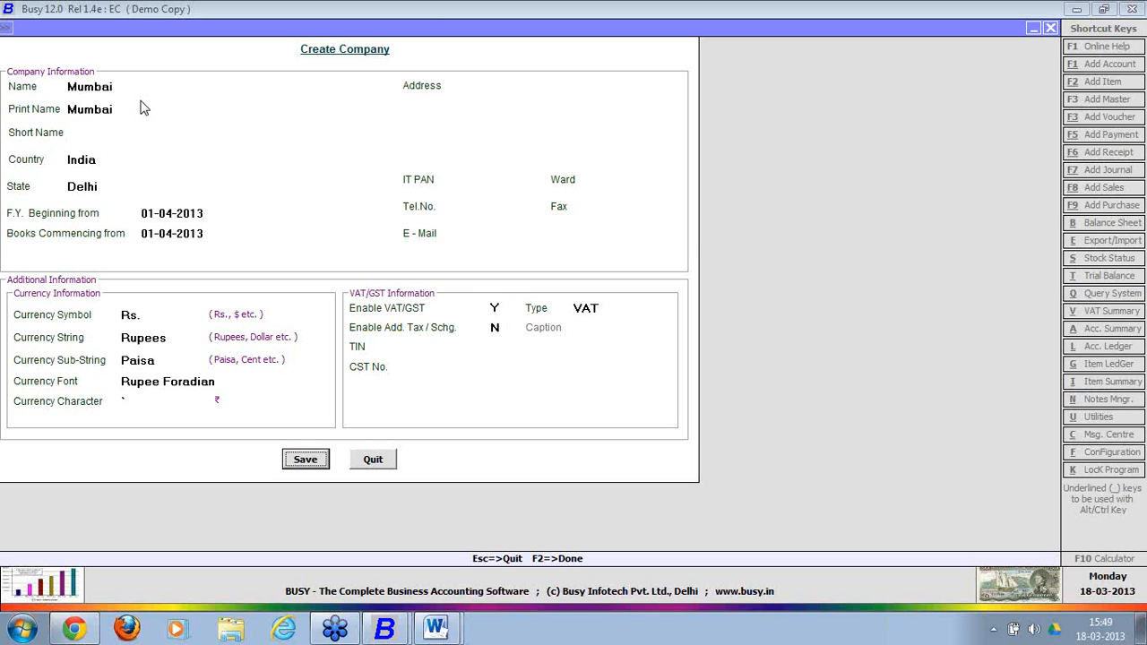
pyautogui.press('Return')
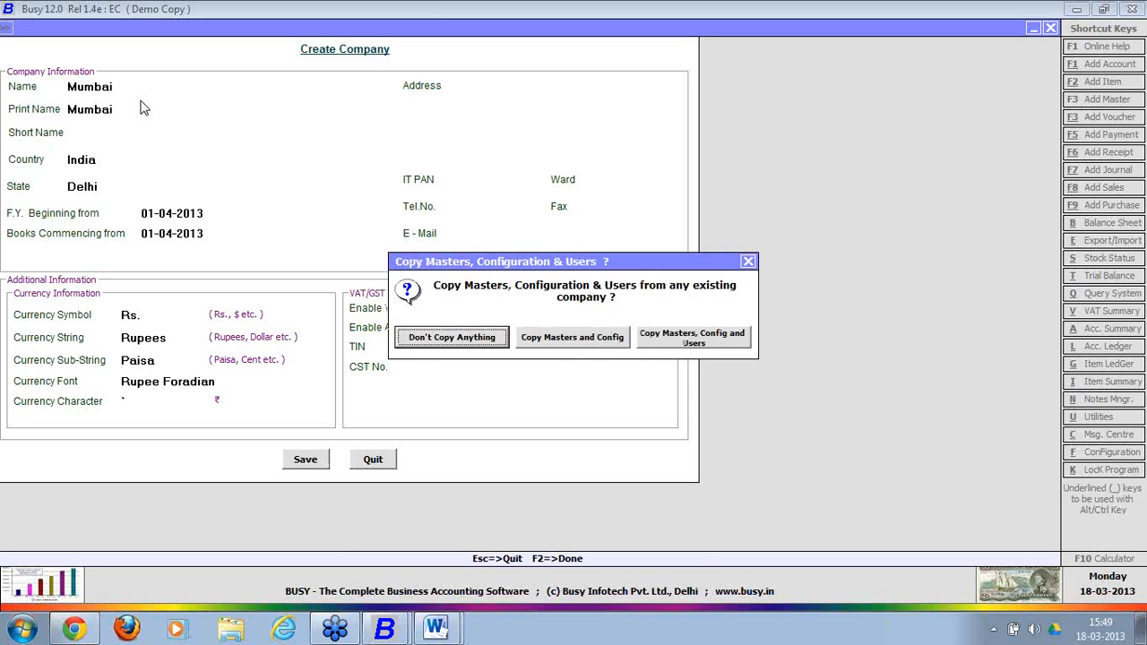
pyautogui.press('Return')
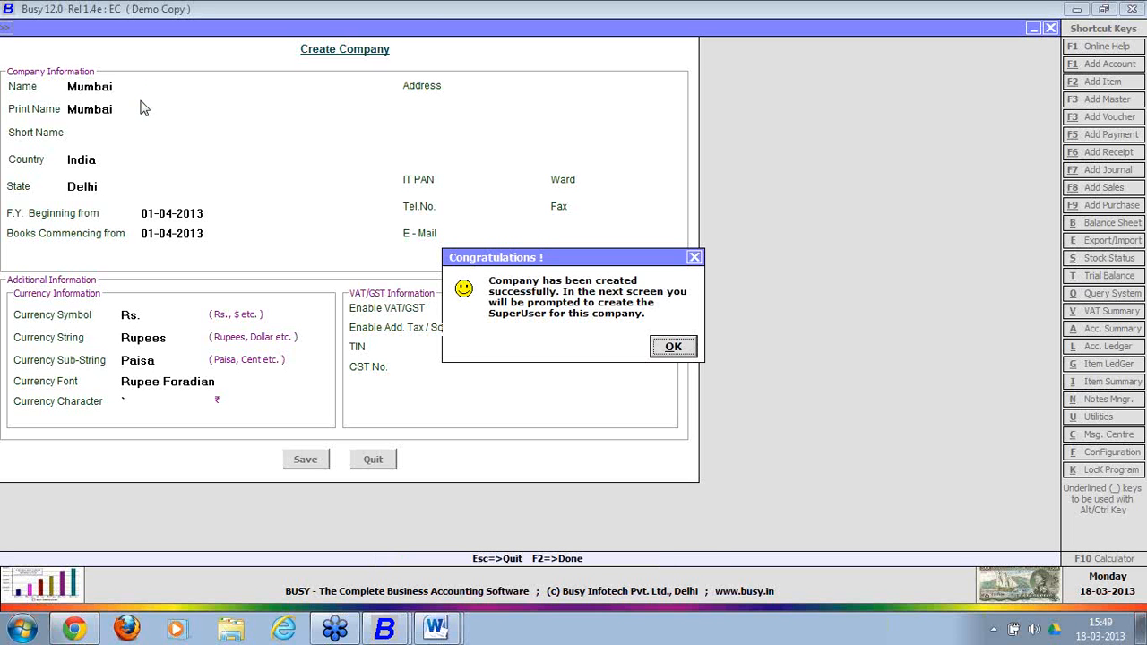
# Acknowledge the Congratulations message and save a SuperUser login with its password entered twice.
pyautogui.press('Return')
pyautogui.write('a')
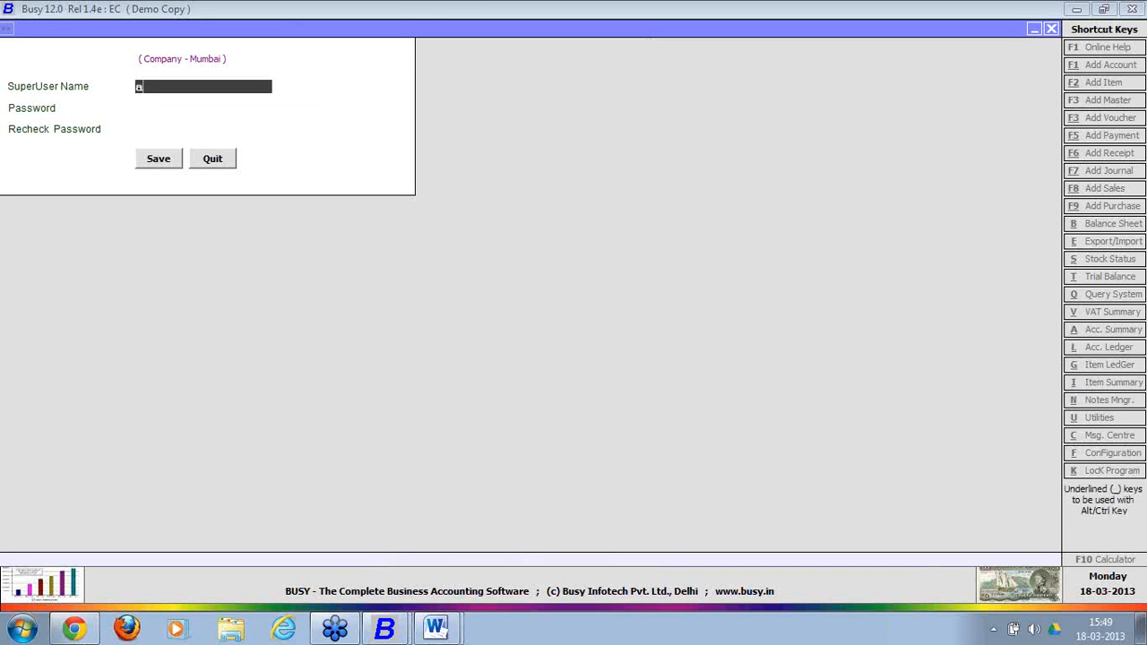
pyautogui.press('Return')
pyautogui.write('a')
pyautogui.press('Return')
pyautogui.write('a')
pyautogui.press('Return')
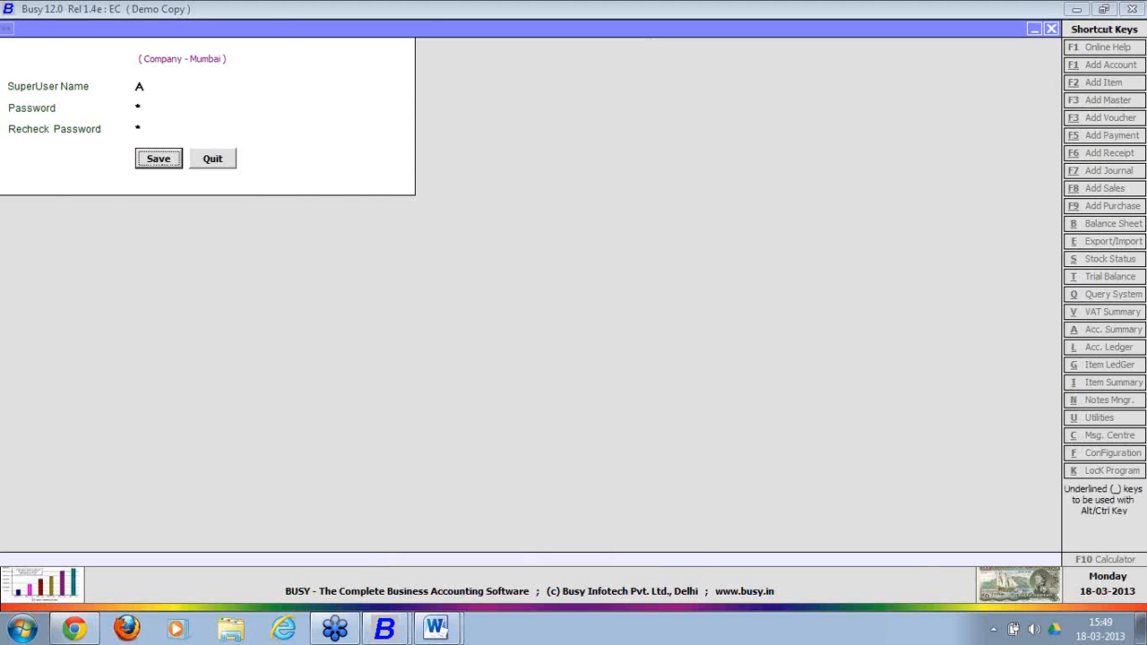
pyautogui.press('Return')
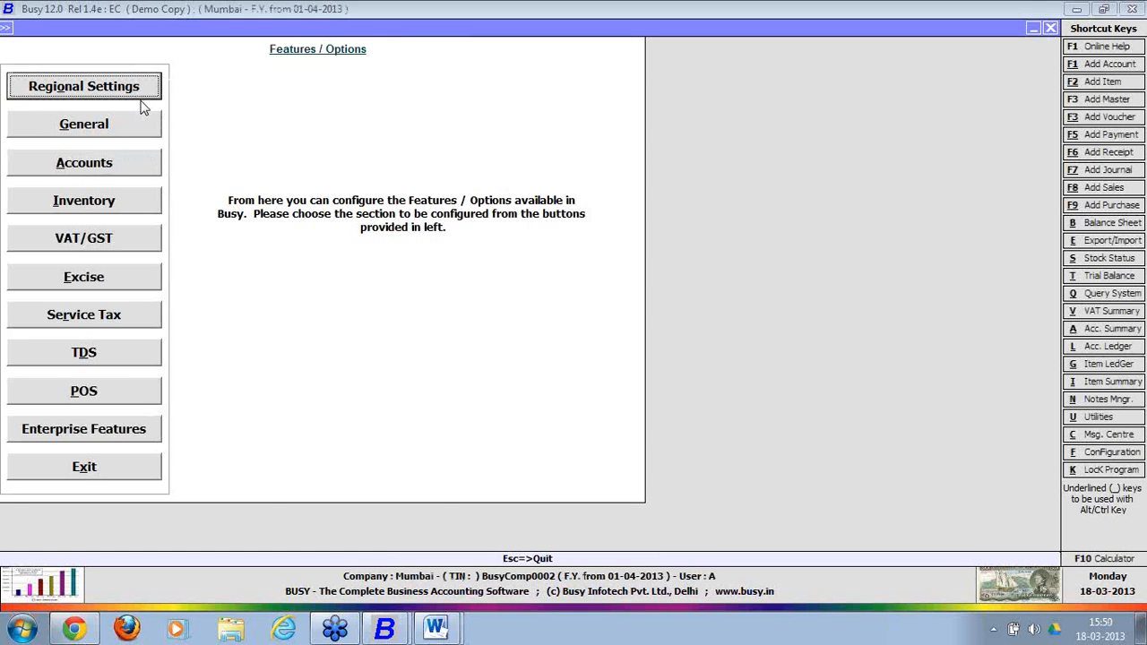
# Go to Administration > Configuration > Features / Options and open the Enterprise Features page.
pyautogui.press('Escape')
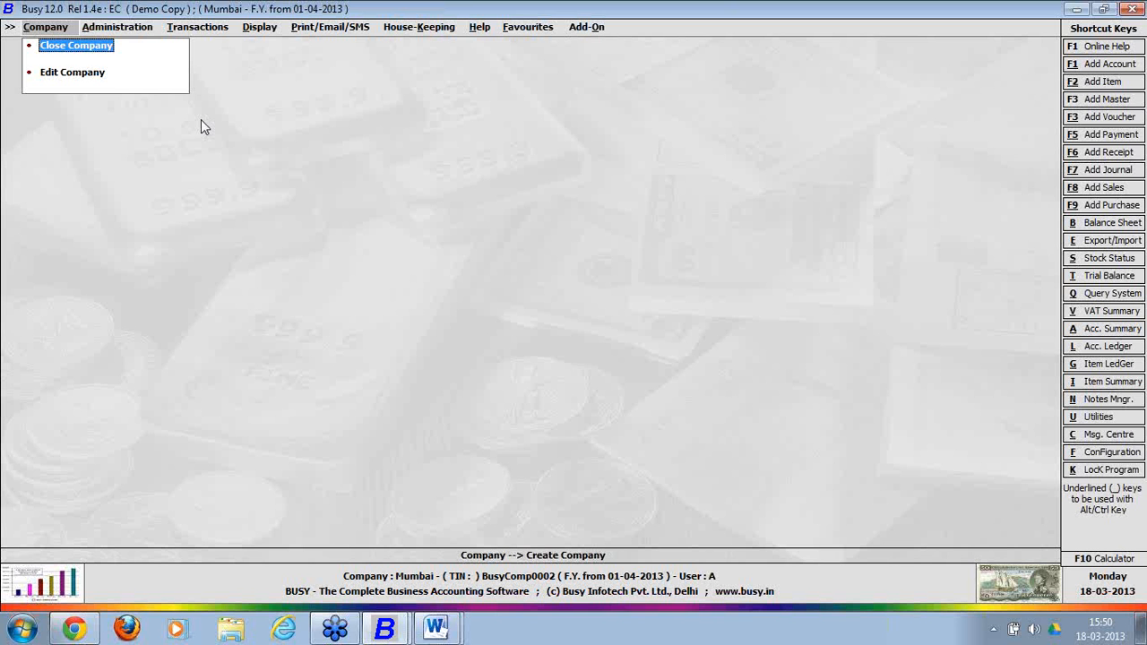
pyautogui.click(141, 33)
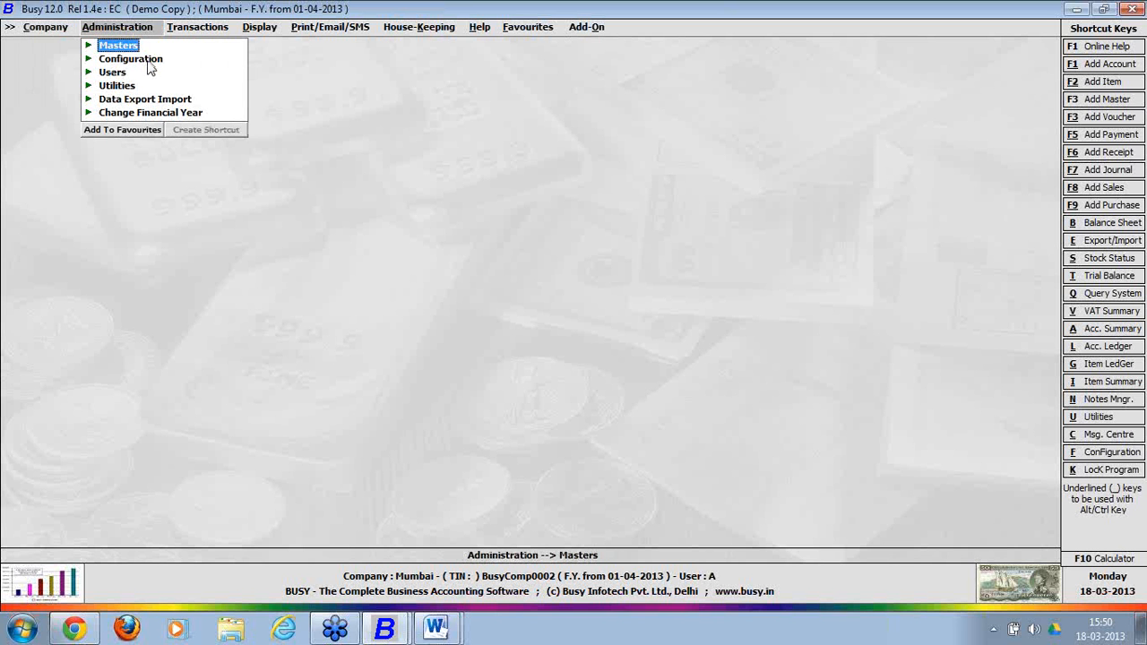
pyautogui.click(148, 60)
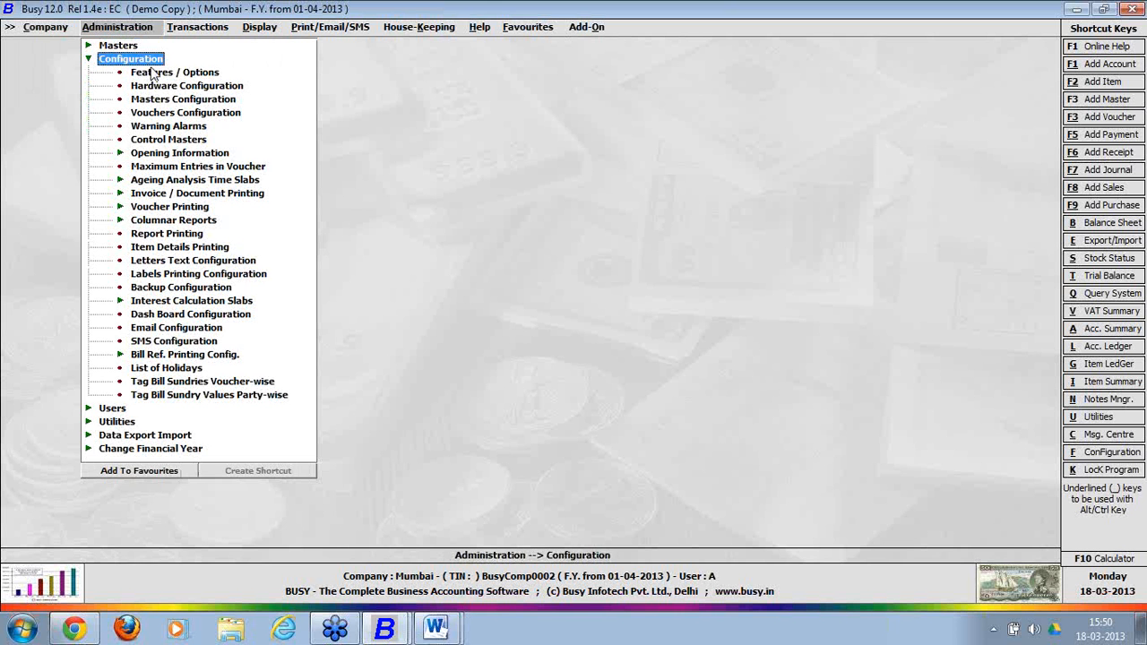
pyautogui.click(158, 73)
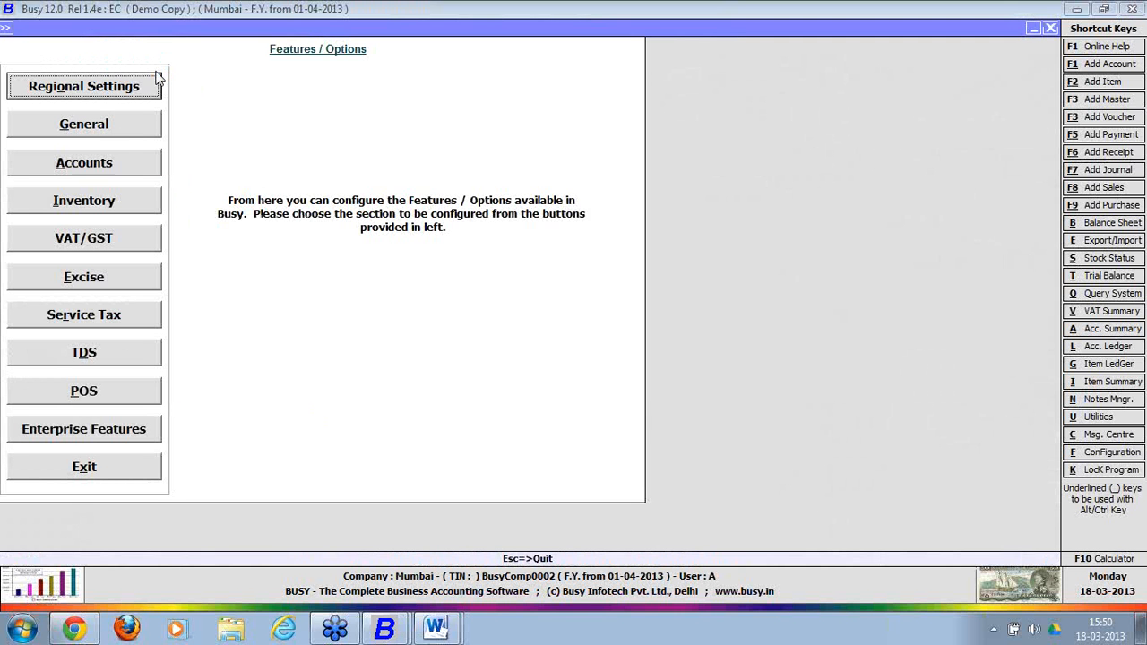
pyautogui.click(124, 430)
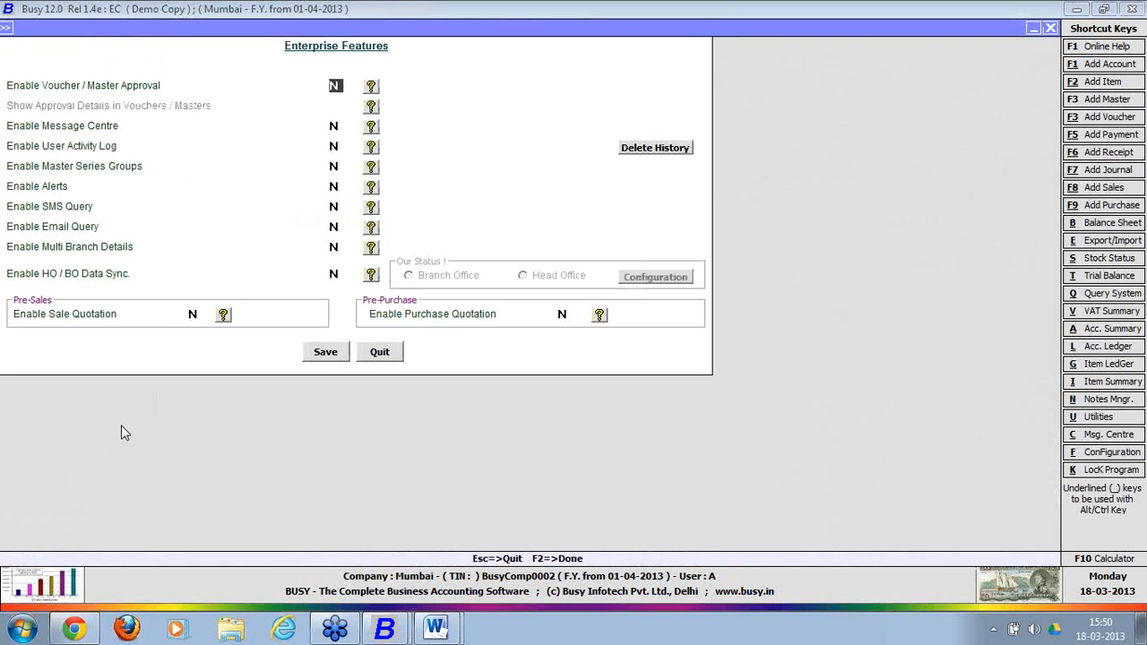
# Set Enable HO/BO Data Sync to Y with Branch Office status, then open Configuration.
pyautogui.click(334, 273)
pyautogui.press('y')
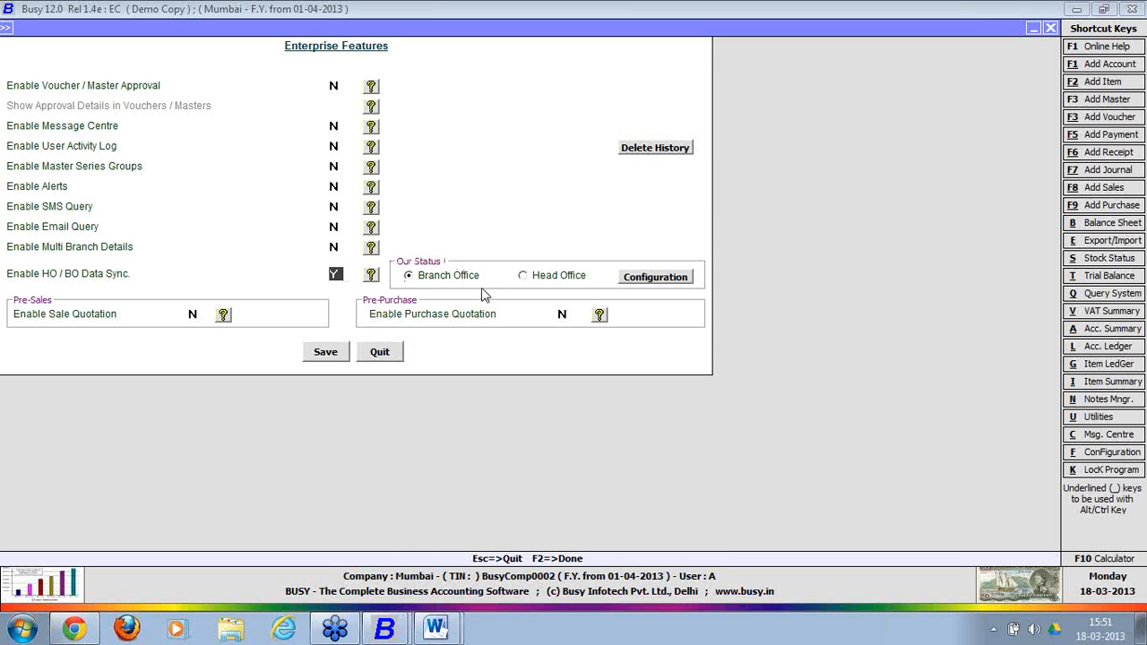
pyautogui.click(410, 276)
pyautogui.click(654, 278)
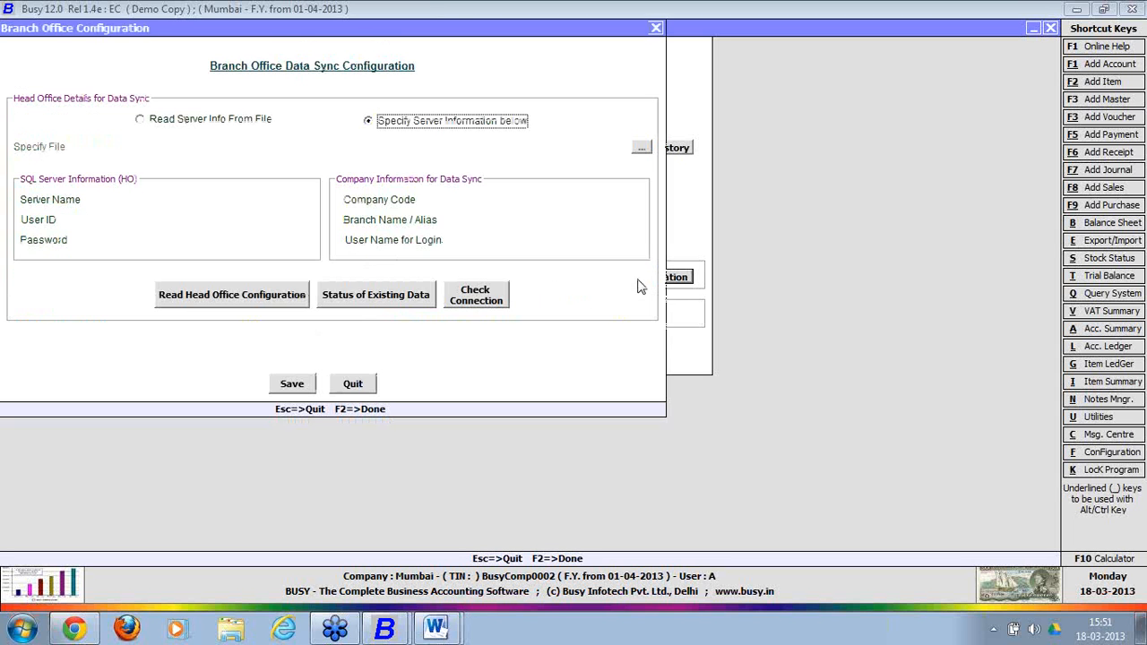
# Enter head office server admin-pc, user ID sa, the server password, and company code comp0001.
pyautogui.click(259, 197)
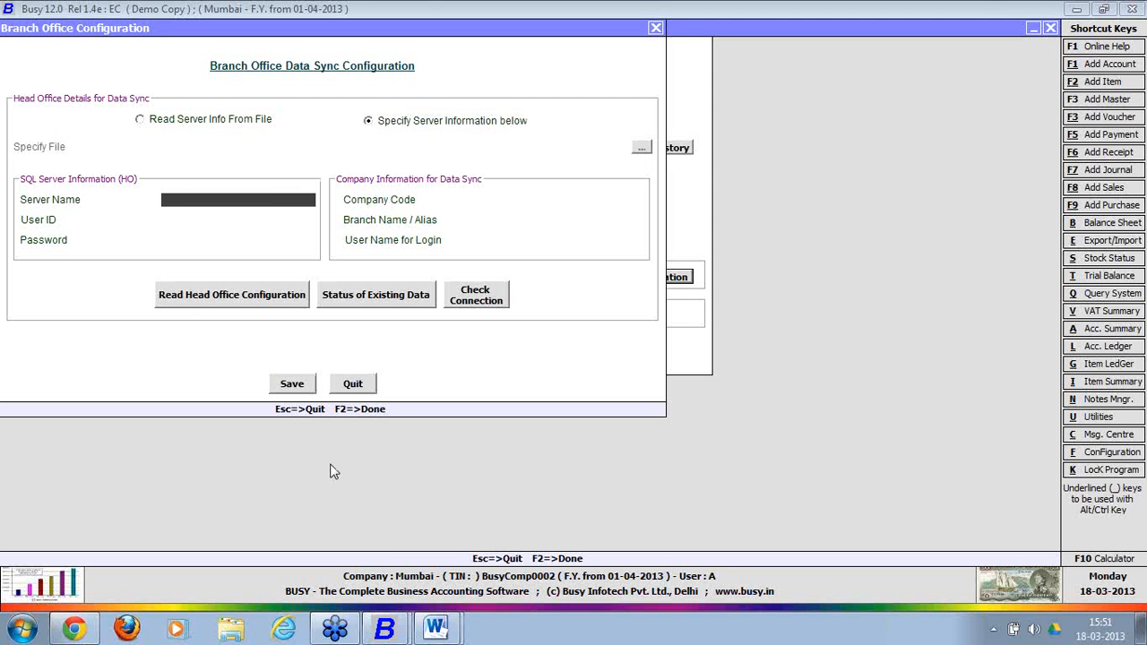
pyautogui.write('admin-pc')
pyautogui.press('Return')
pyautogui.write('sa')
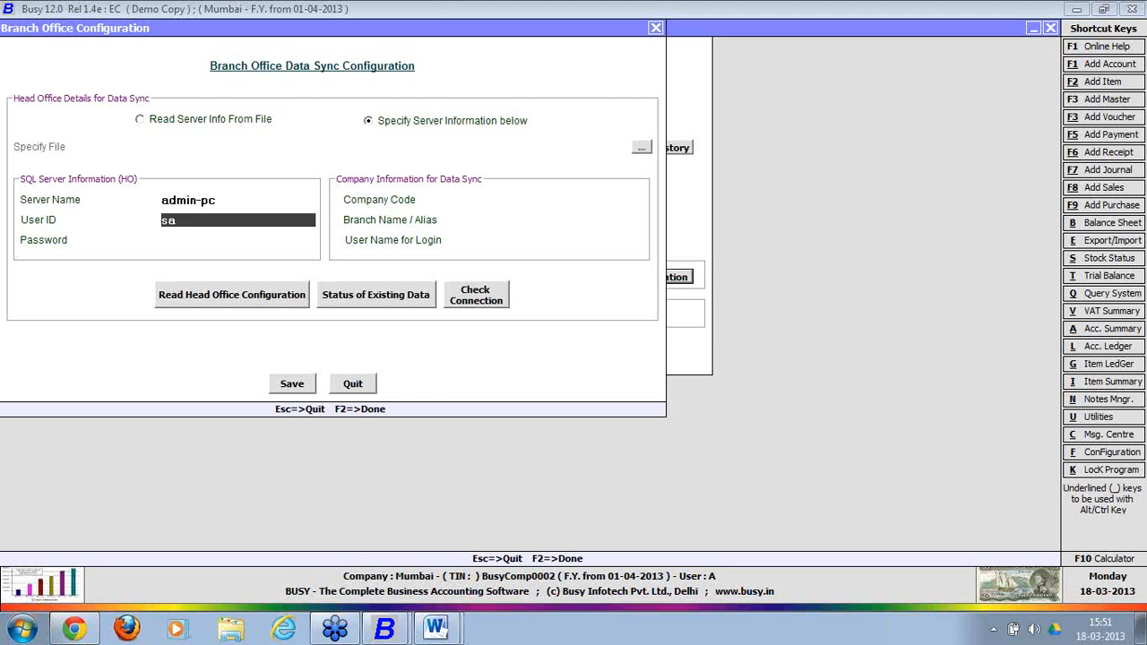
pyautogui.press('Return')
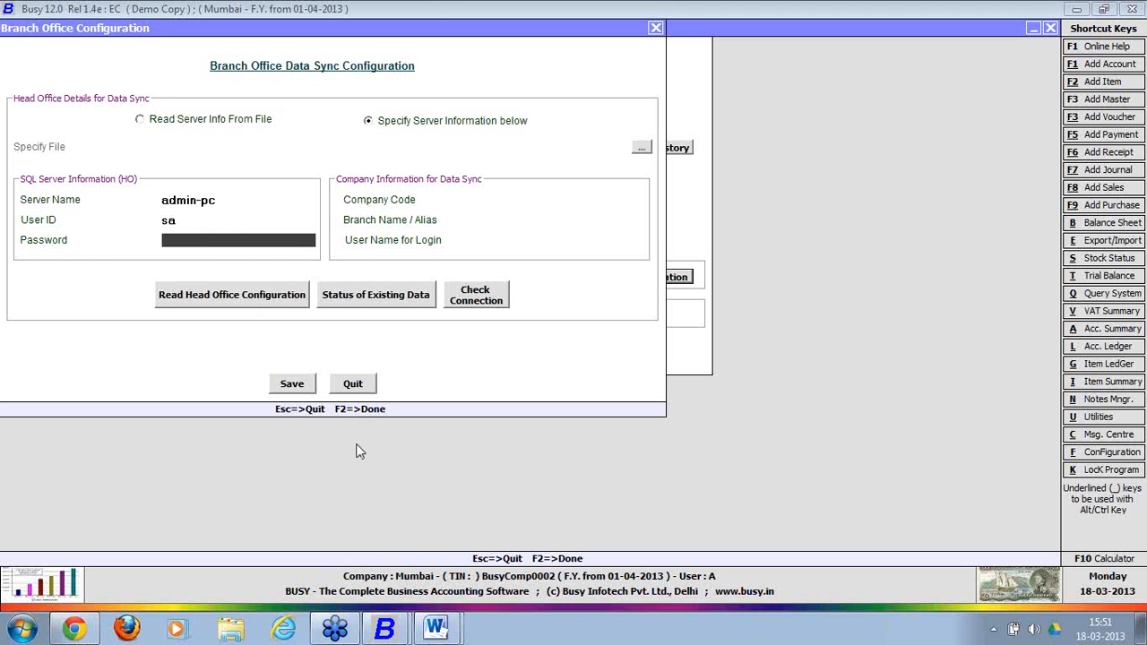
pyautogui.write('1234')
pyautogui.press('Return')
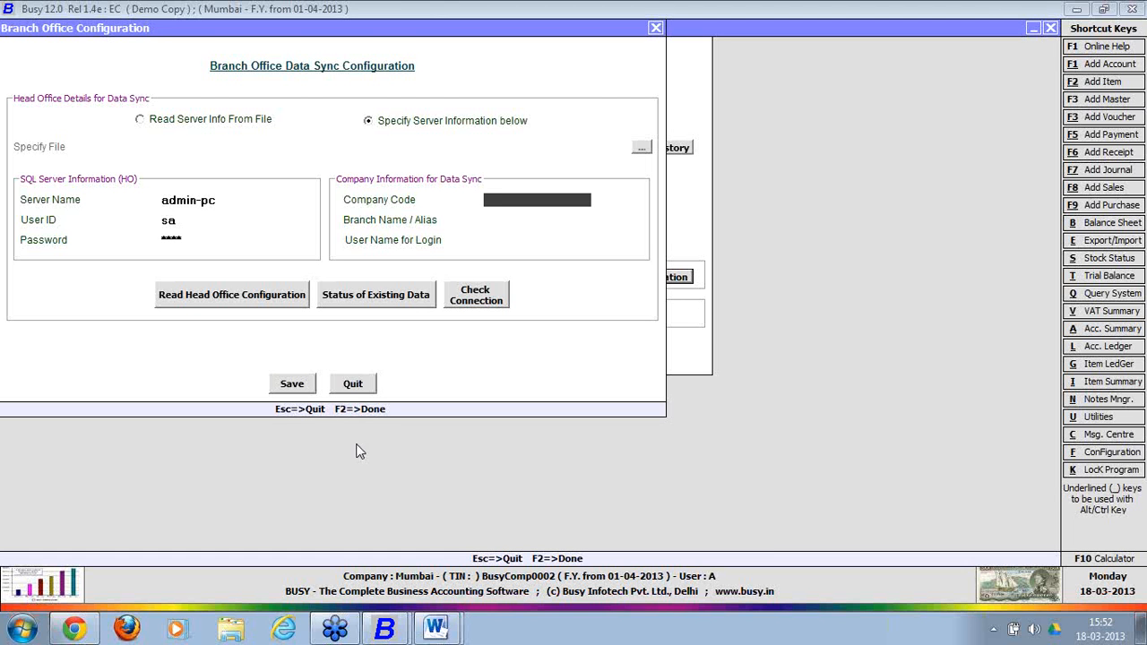
pyautogui.write('comp0001')
pyautogui.moveTo(383, 627)
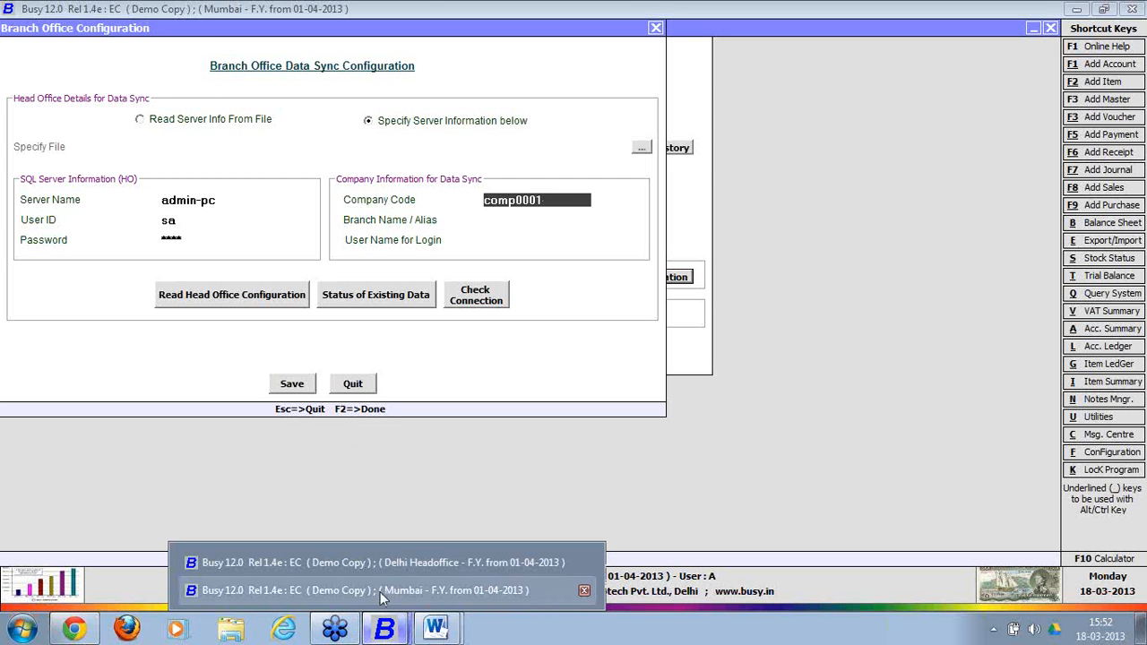
pyautogui.click(391, 565)
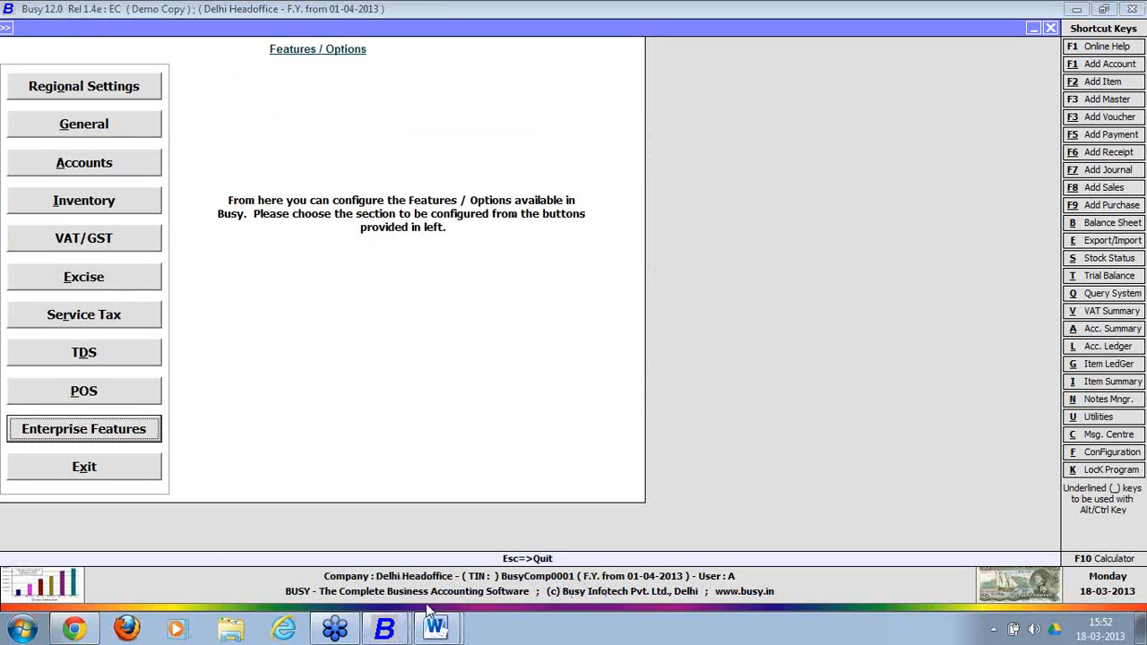
pyautogui.click(384, 627)
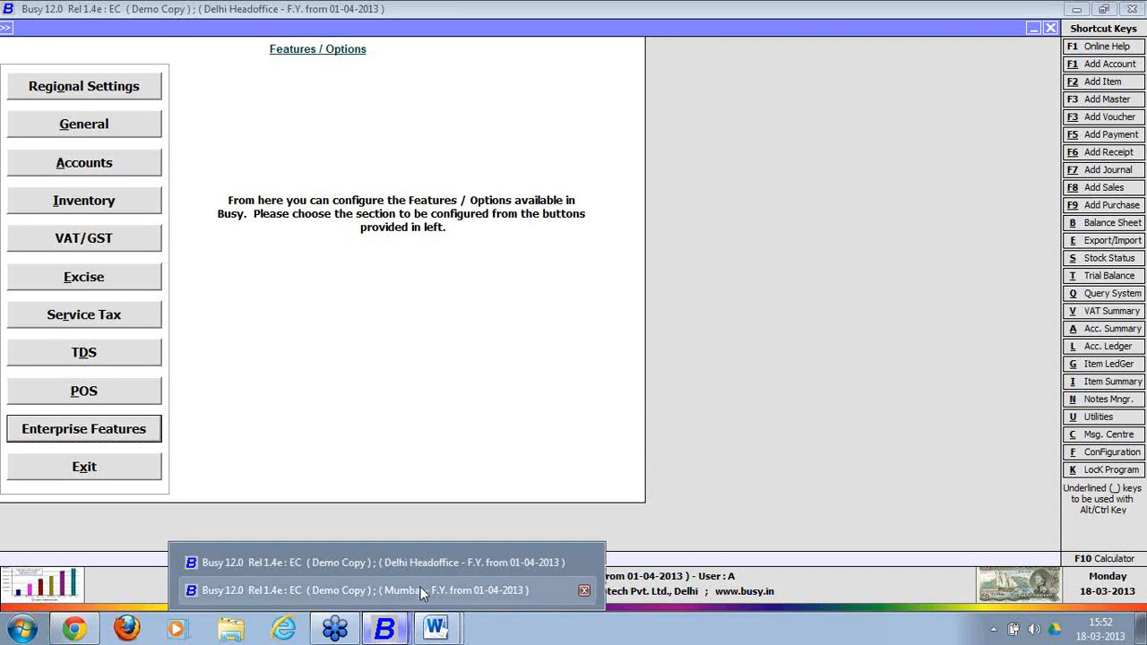
pyautogui.click(420, 587)
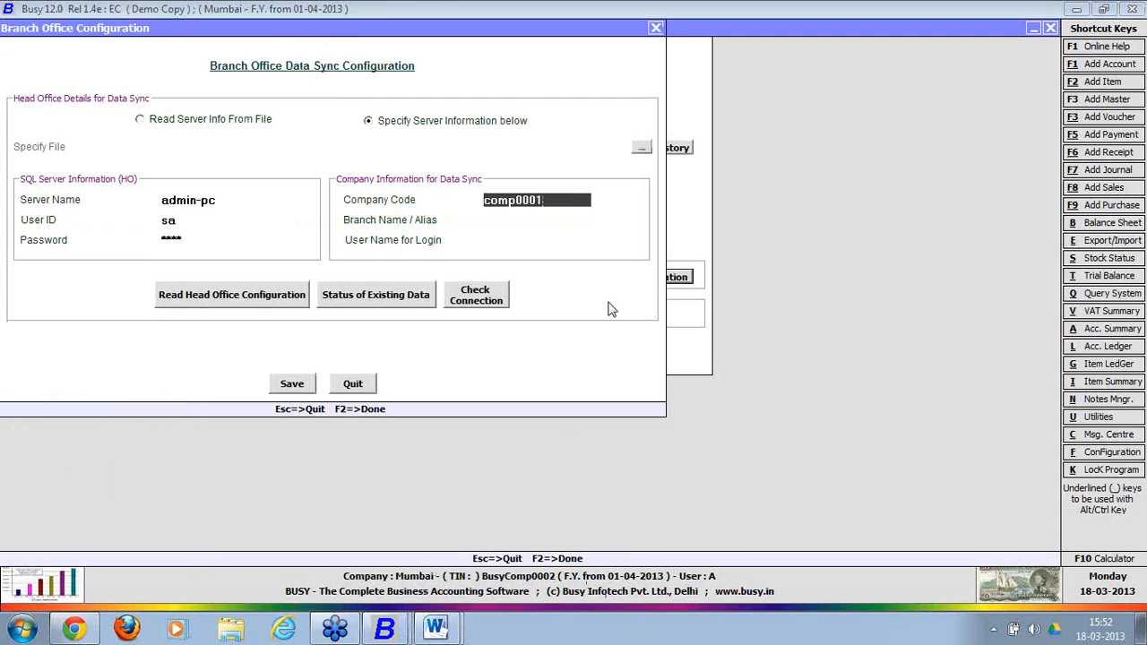
# Confirm company code Comp0001, set branch name Mumbai, and enter login user mumbai.
pyautogui.press('Return')
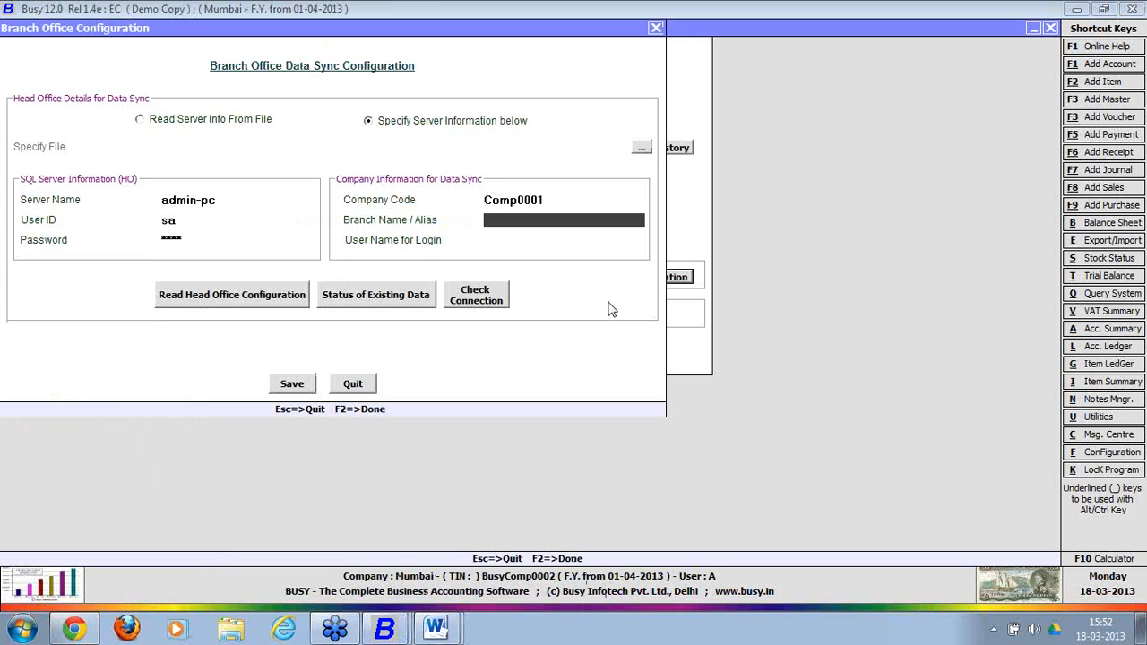
pyautogui.write('mumai')
pyautogui.press('BackSpace')
pyautogui.write('ba')
pyautogui.press('BackSpace')
pyautogui.press('BackSpace')
pyautogui.press('BackSpace')
pyautogui.write('bai')
pyautogui.press('Return')
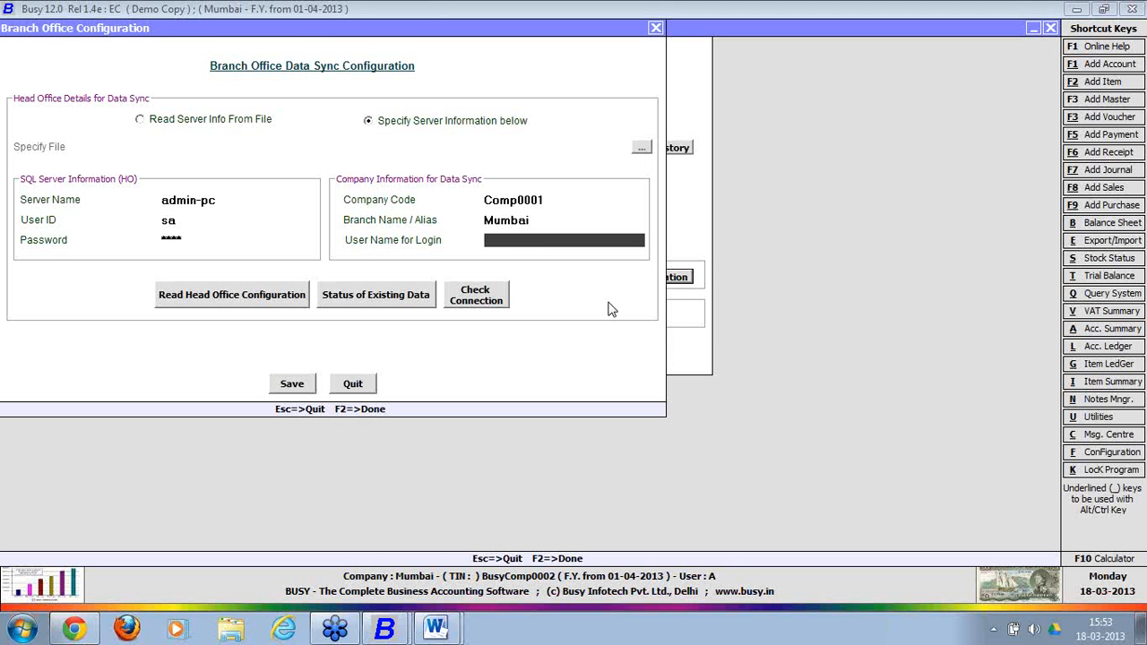
pyautogui.write('mumbai')
# Read the head office configuration, approve creating material centre and voucher series, and skip the MastSync log.
pyautogui.click(266, 301)
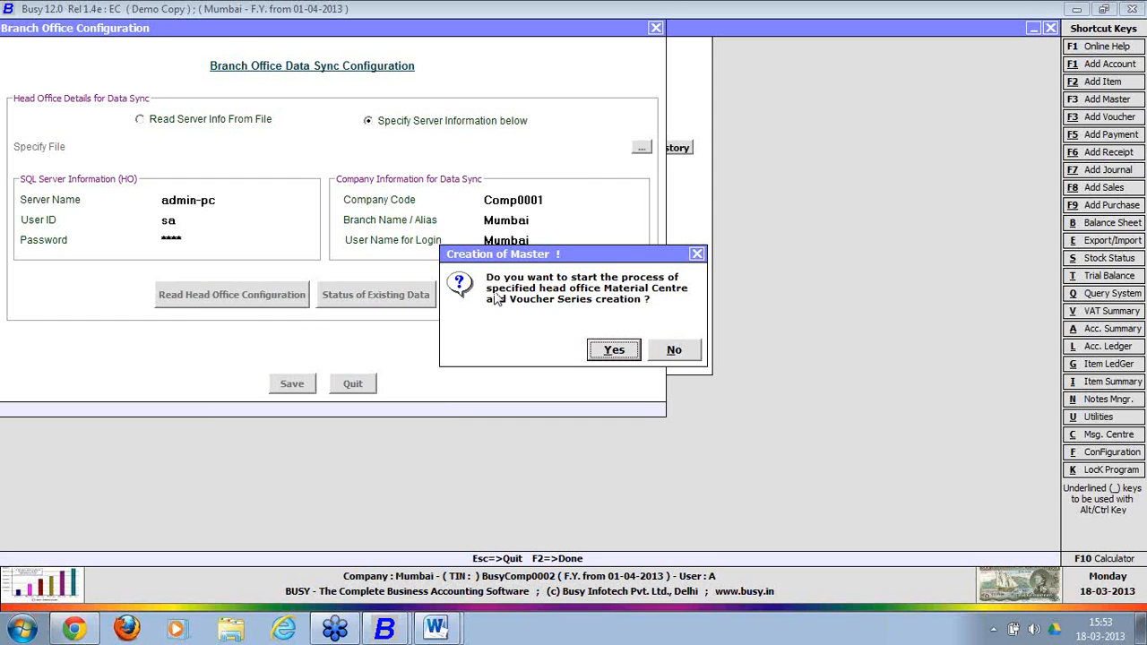
pyautogui.moveTo(581, 266); pyautogui.dragTo(365, 300)
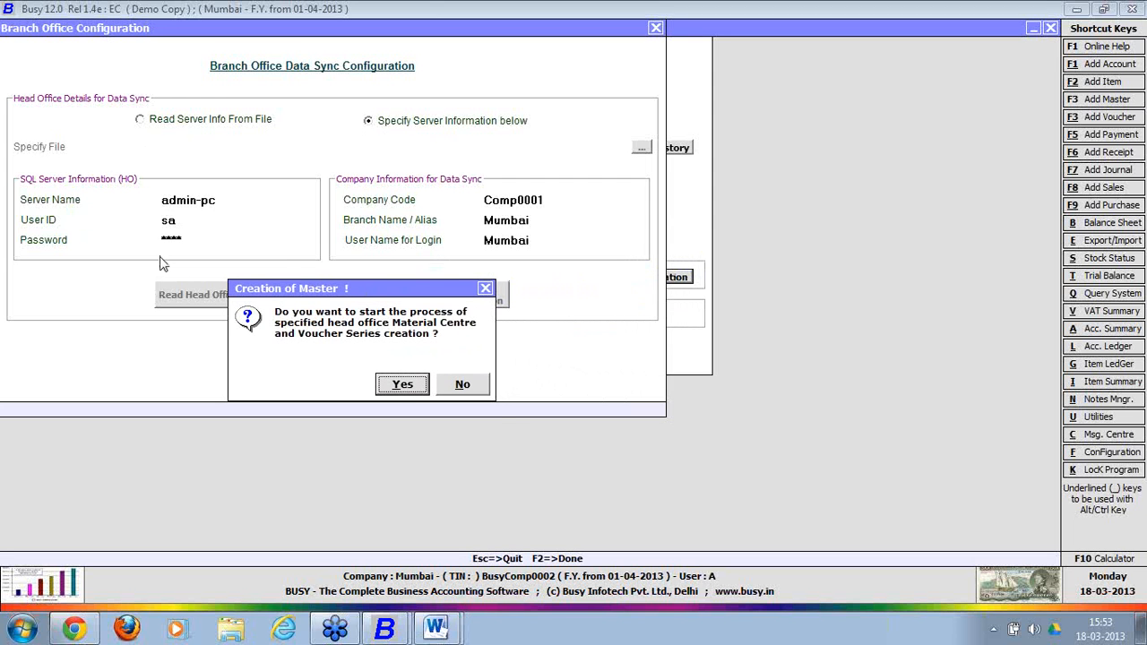
pyautogui.click(400, 385)
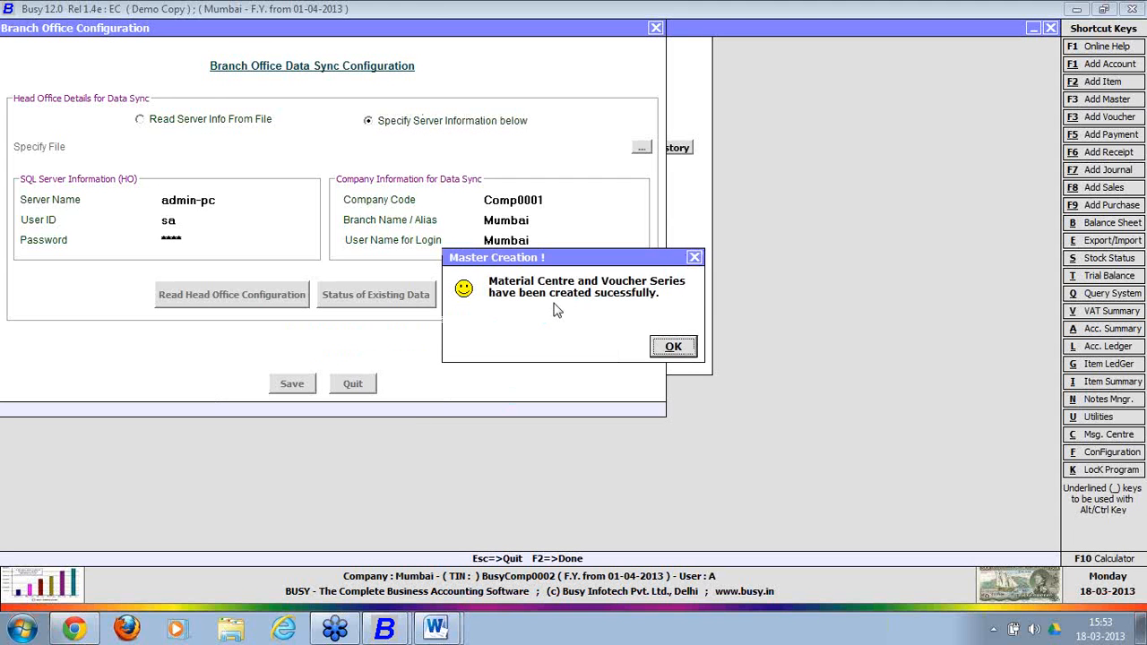
pyautogui.click(663, 350)
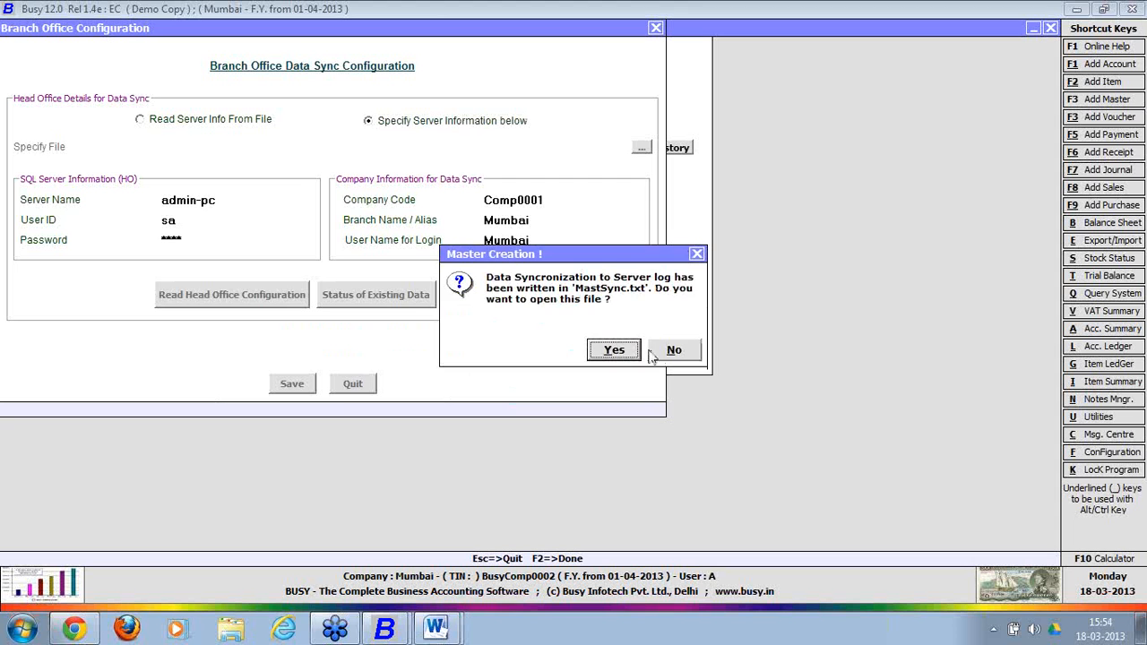
pyautogui.click(661, 352)
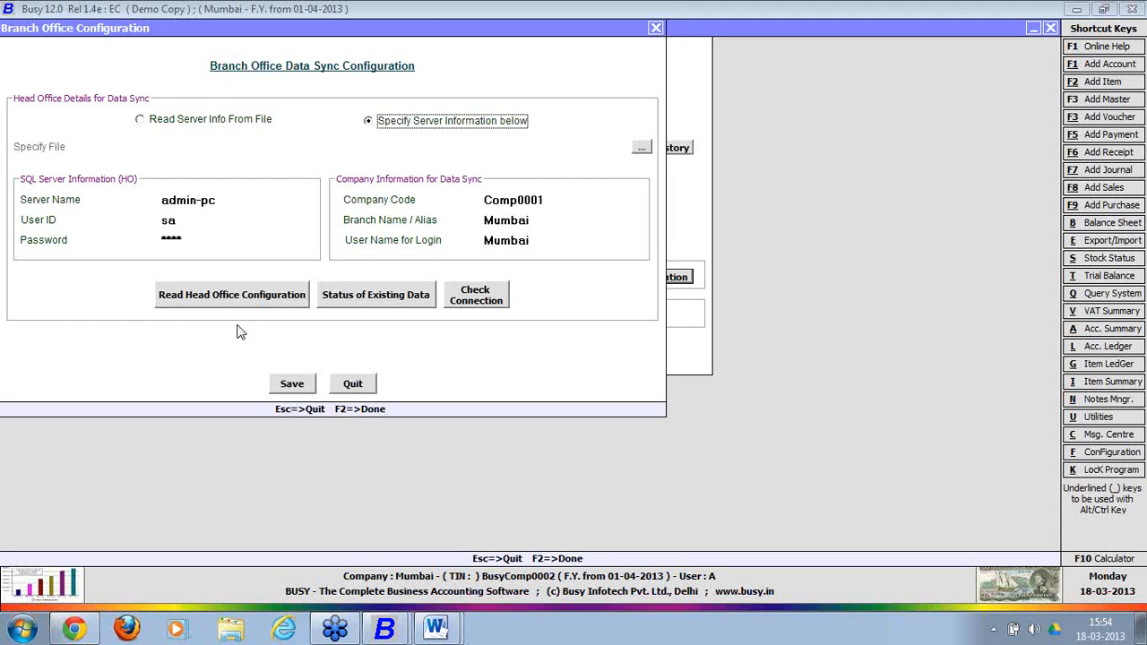
# Re-read the head office configuration and confirm Check Connection reports success.
pyautogui.click(231, 296)
pyautogui.click(481, 307)
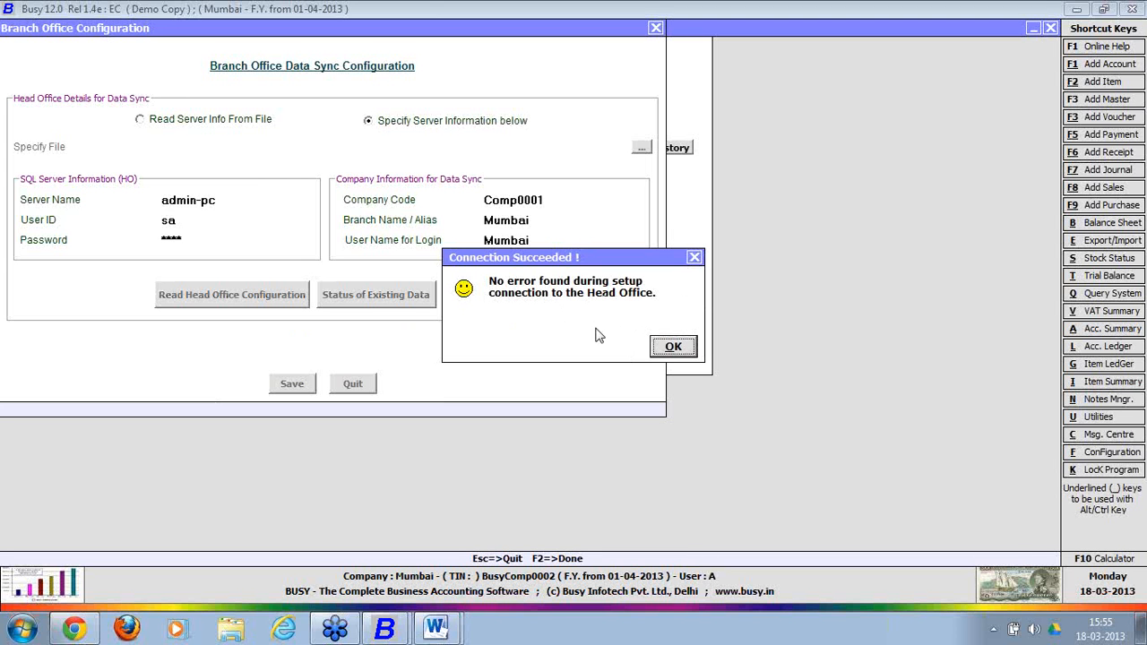
pyautogui.click(673, 347)
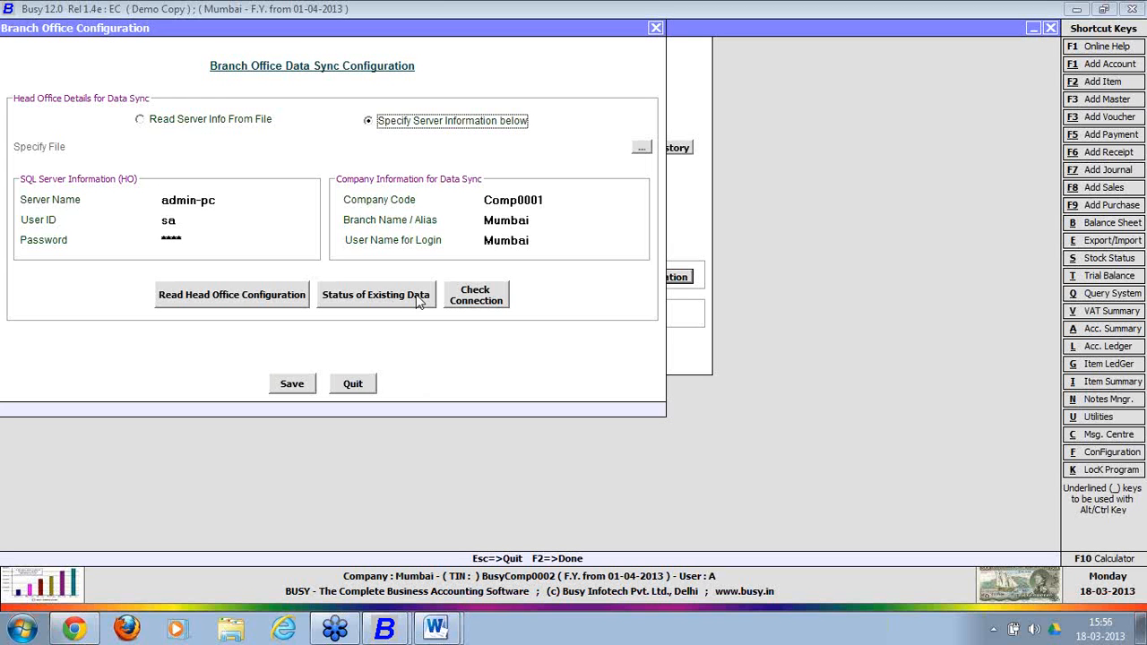
# Leave existing Mumbai data unmarked for sending to HO, then save the branch configuration and Enterprise Features.
pyautogui.click(418, 302)
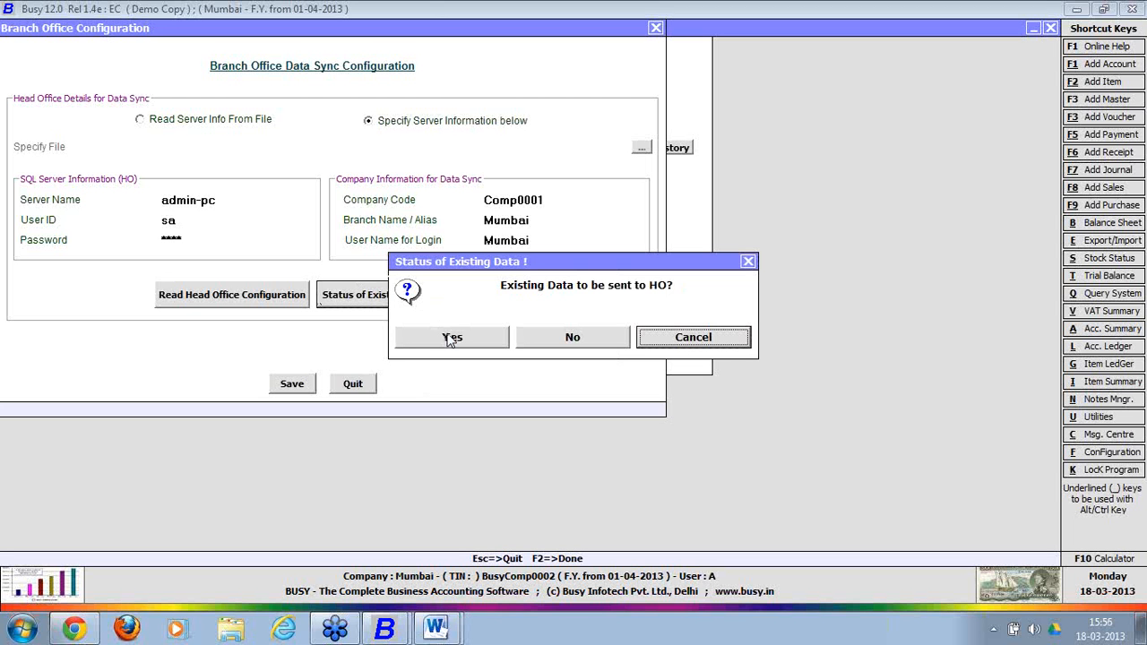
pyautogui.click(596, 343)
pyautogui.click(673, 345)
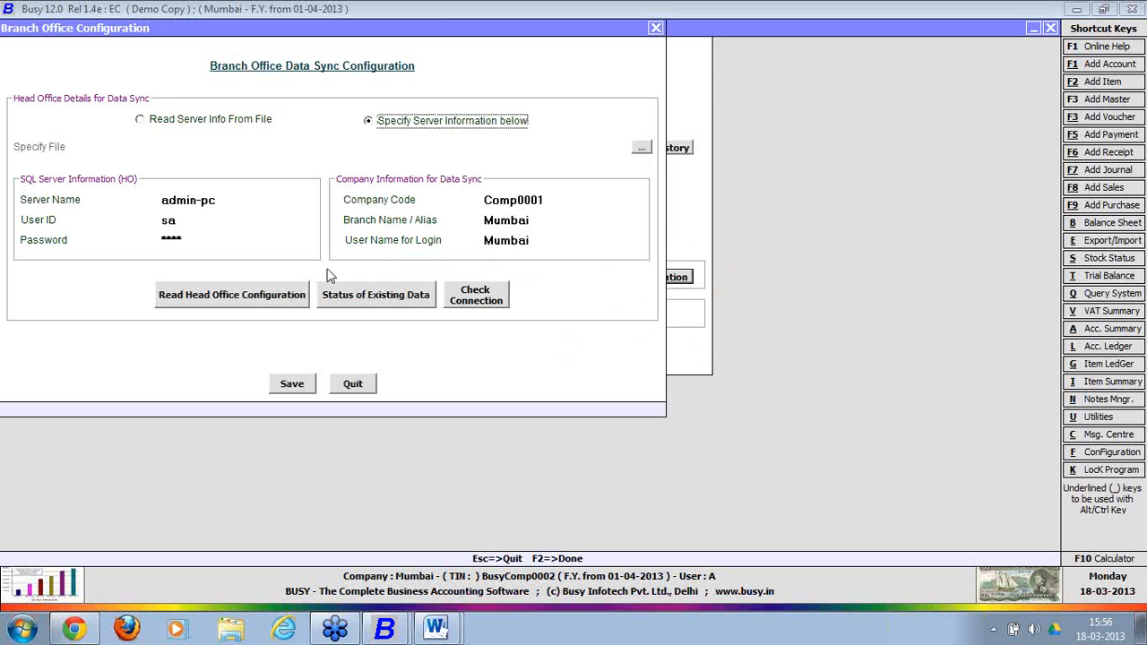
pyautogui.click(290, 385)
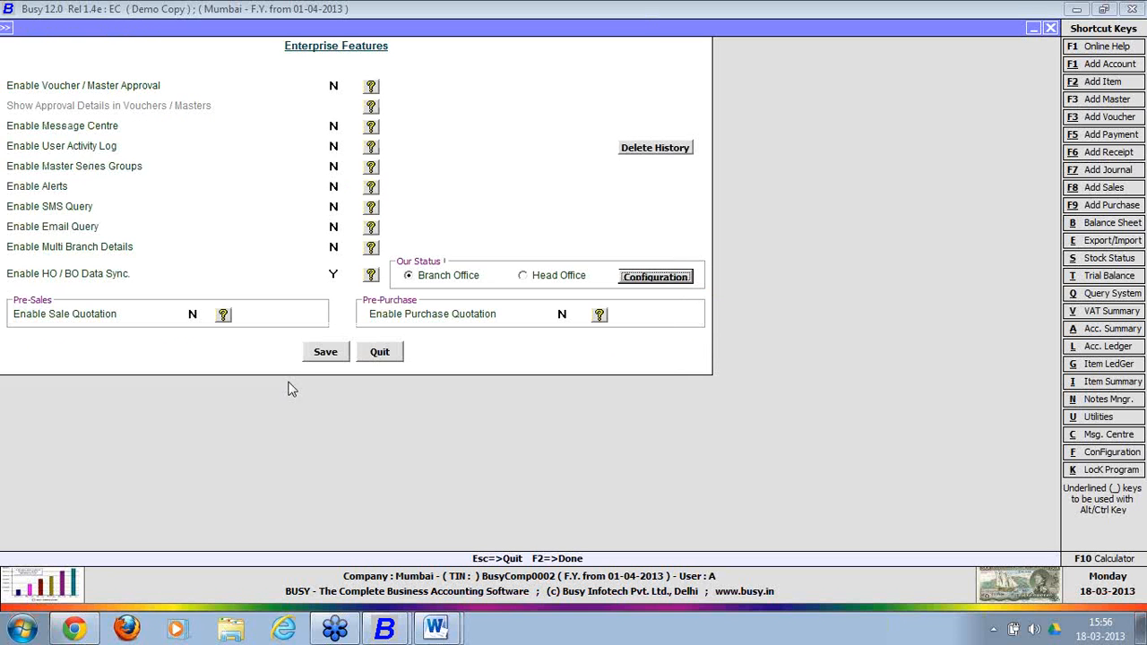
pyautogui.click(326, 354)
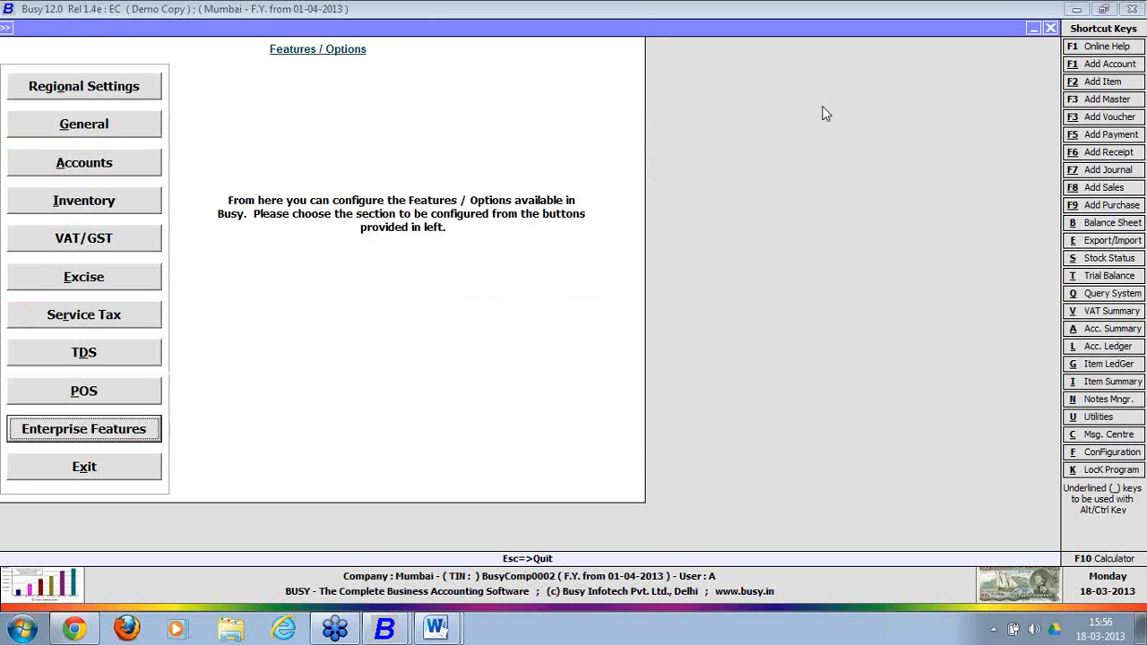
# Leave Features / Options and open Exchange Data with HO under Data Export Import.
pyautogui.press('Escape')
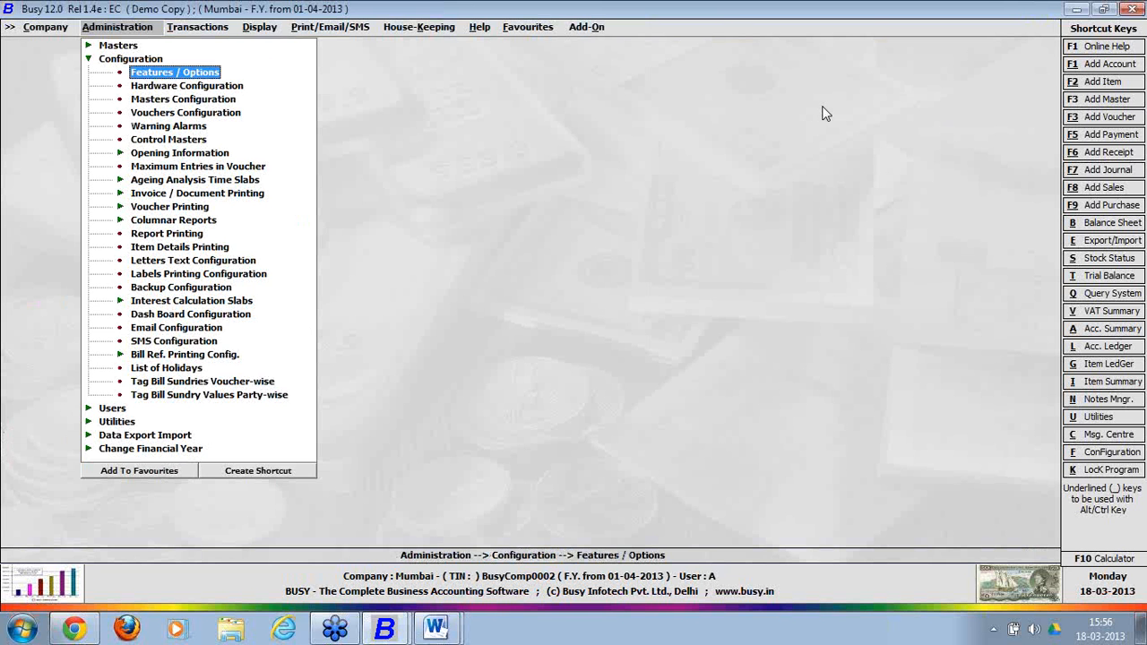
pyautogui.press('Escape')
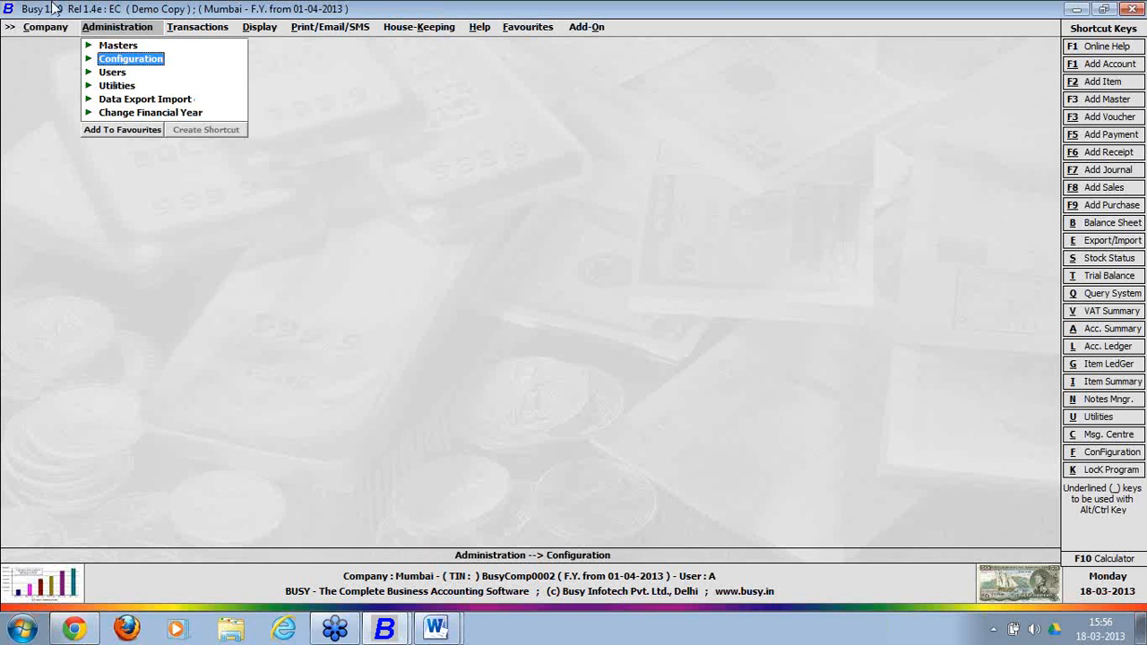
pyautogui.click(120, 98)
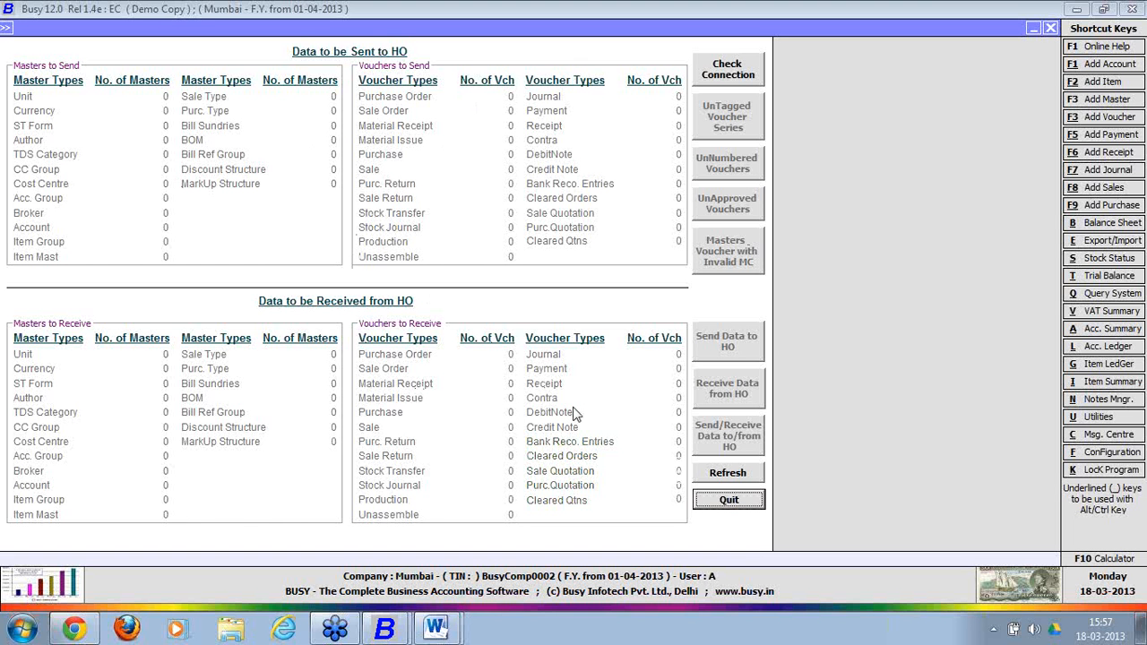
# Close the exchange screen and reopen the Branch Office sync configuration under Enterprise Features.
pyautogui.click(722, 495)
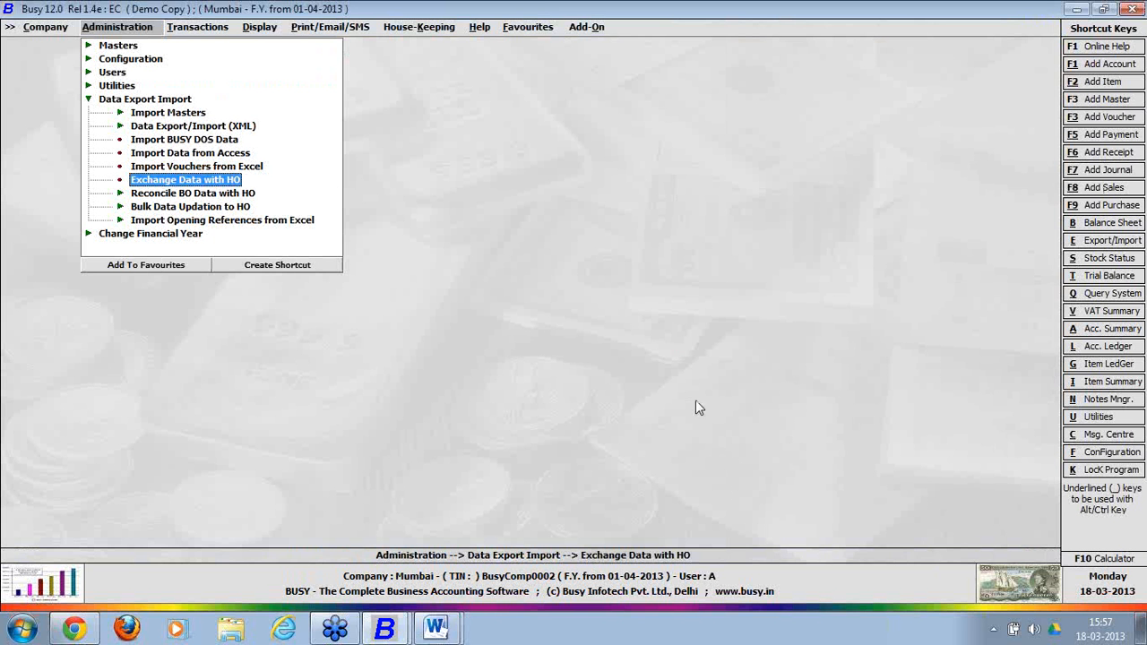
pyautogui.click(156, 61)
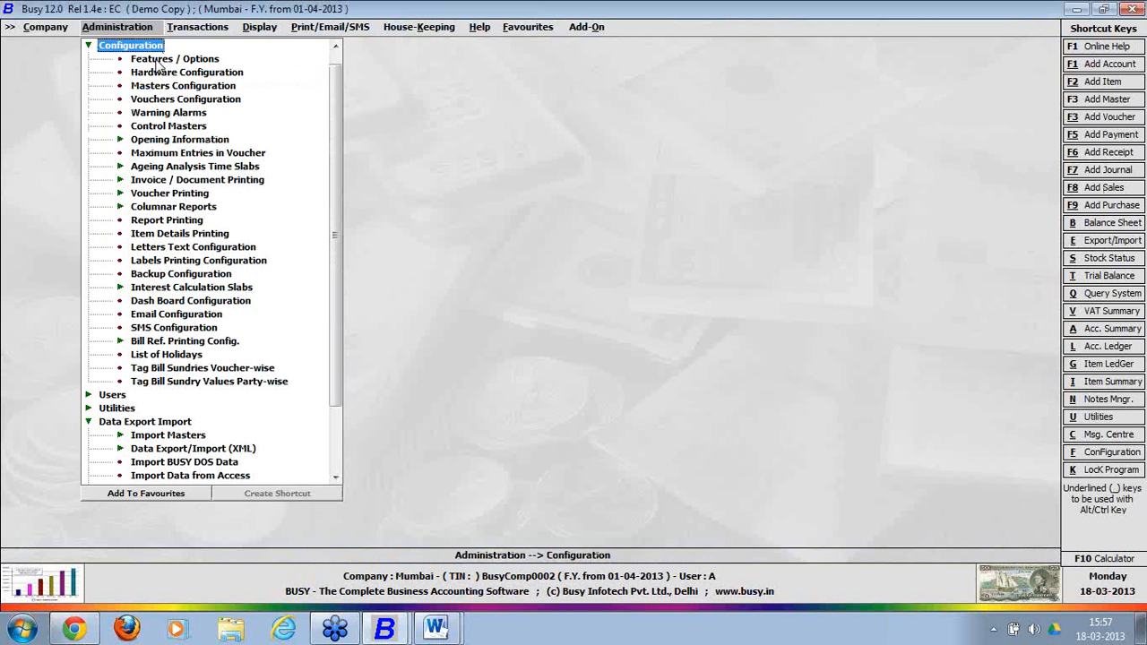
pyautogui.click(157, 60)
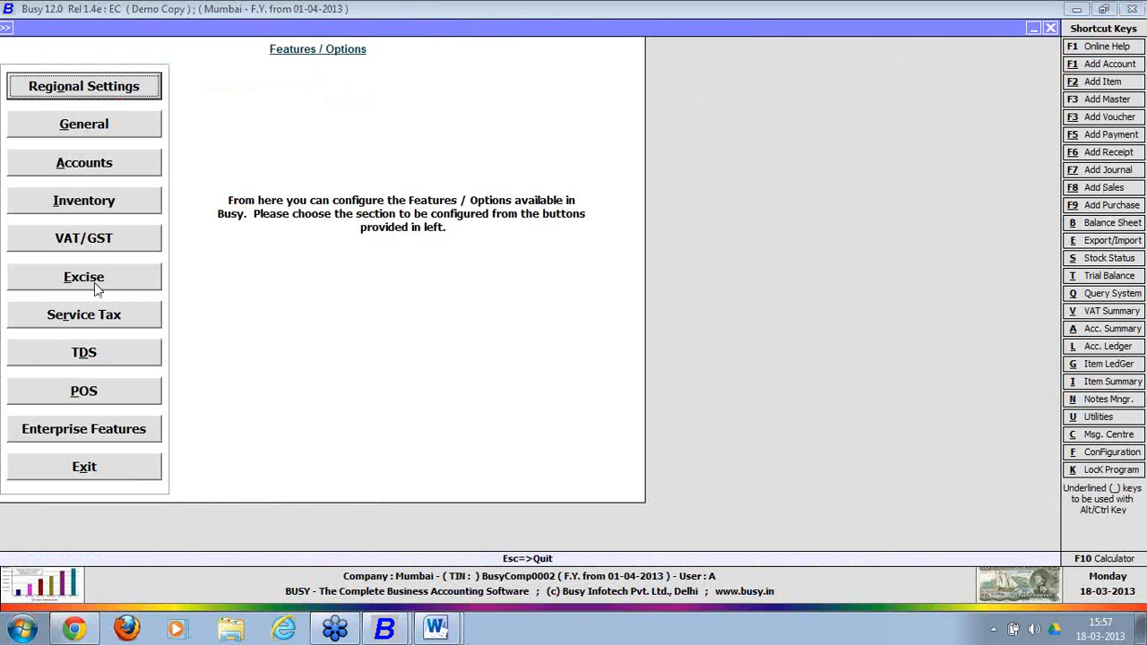
pyautogui.click(115, 434)
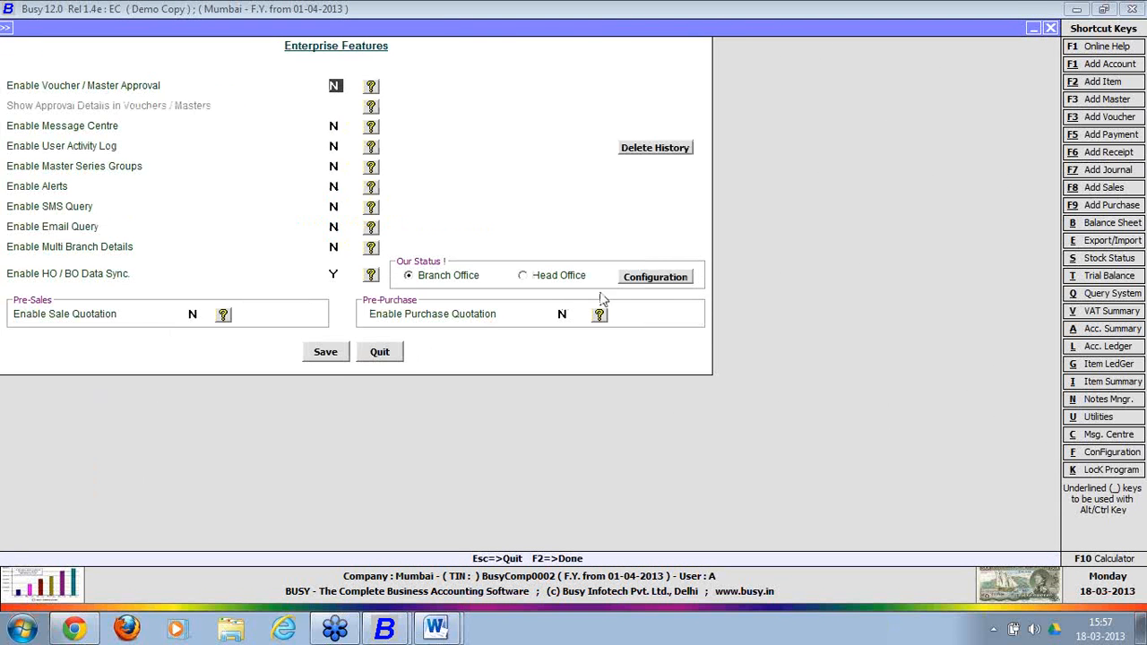
pyautogui.click(655, 277)
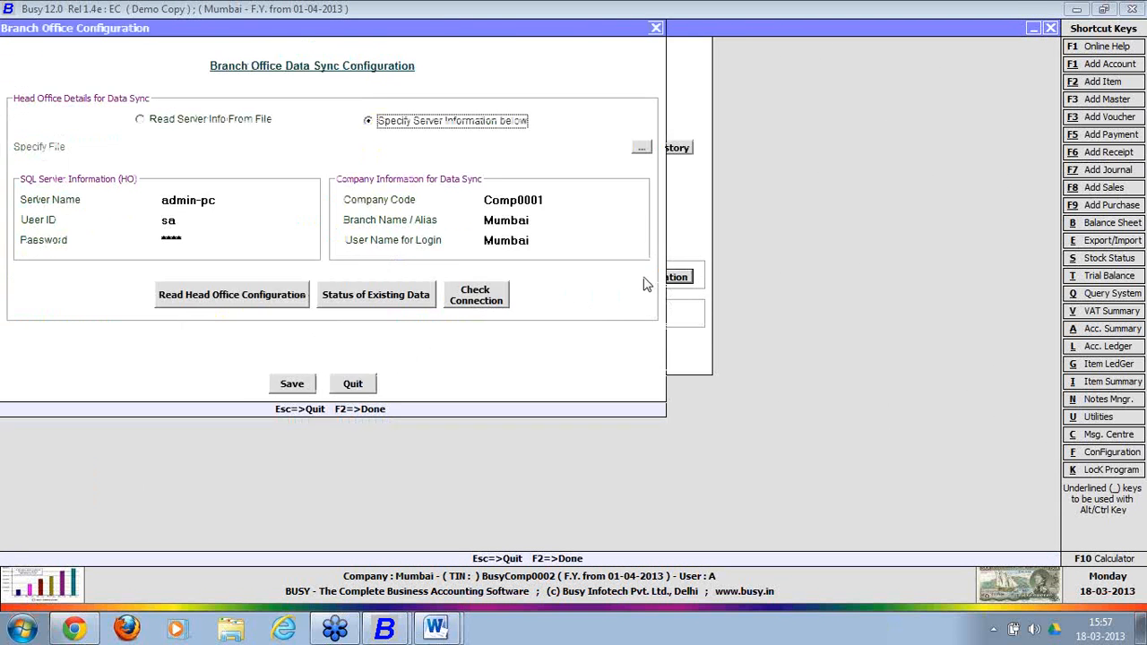
# Mark existing Mumbai data to be sent to HO and save the configuration and Enterprise Features.
pyautogui.click(392, 300)
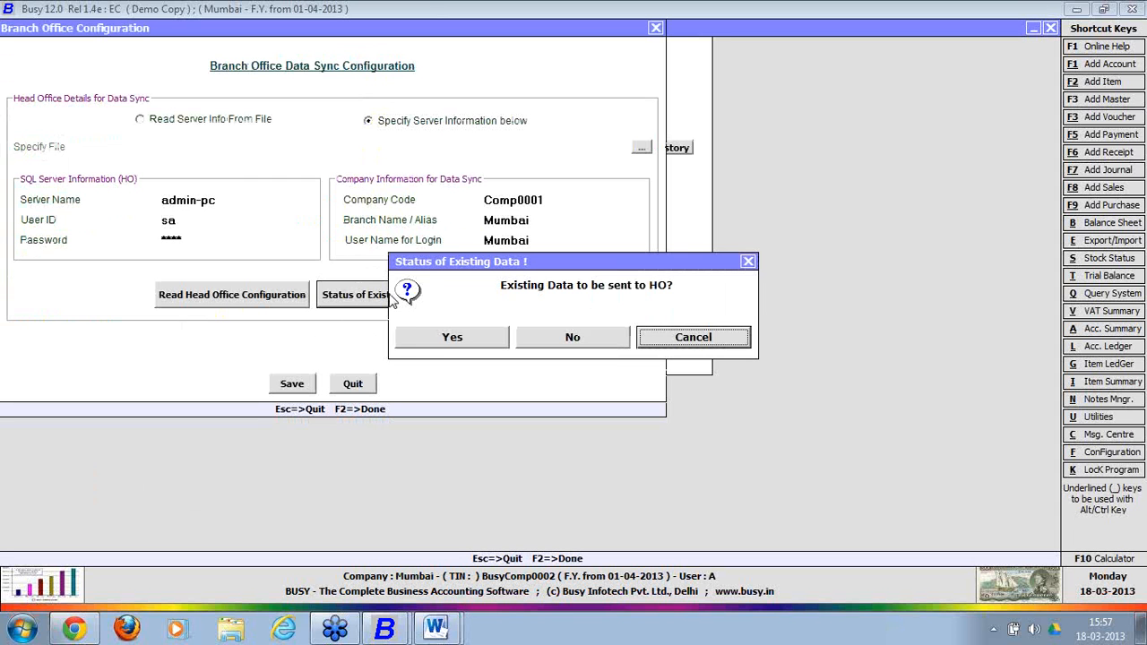
pyautogui.click(441, 340)
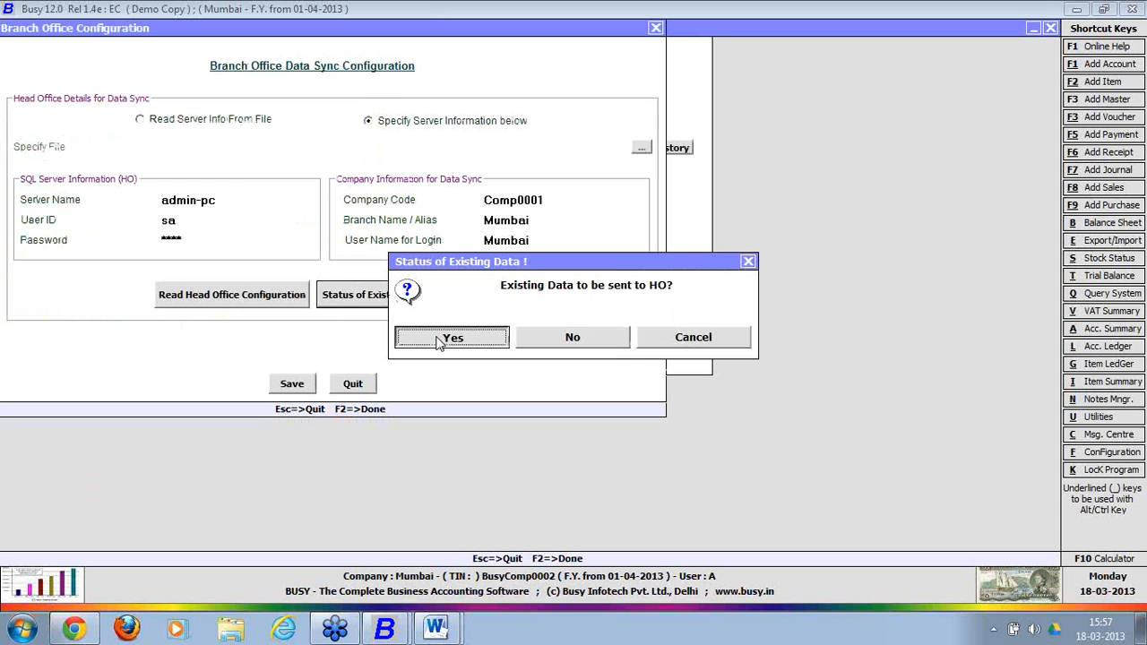
pyautogui.click(668, 346)
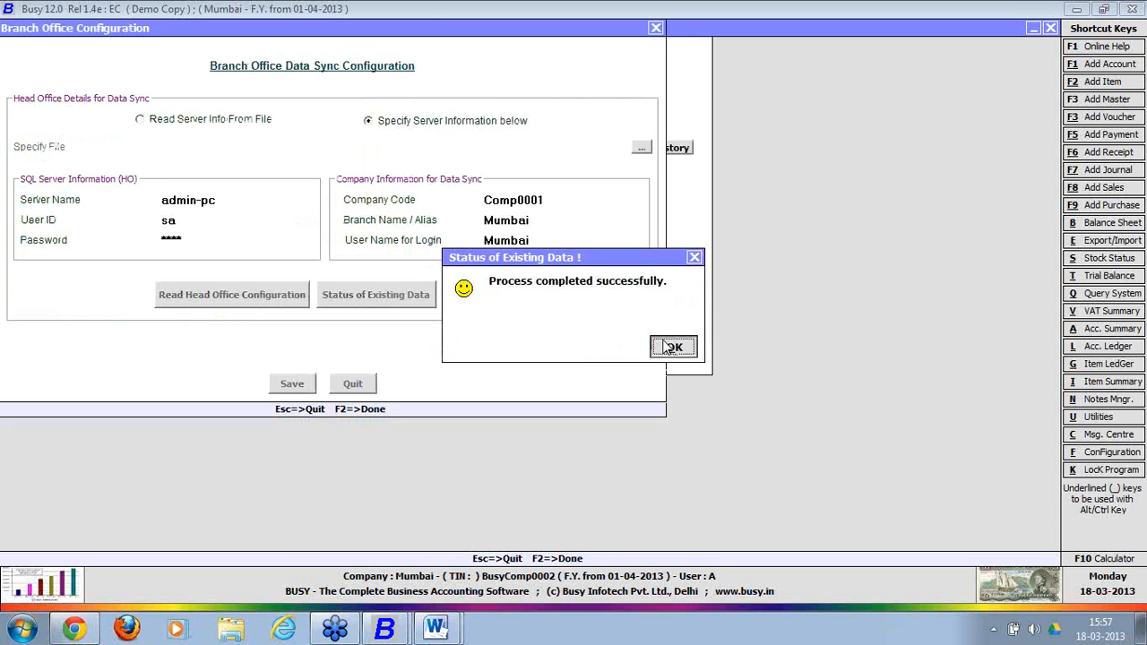
pyautogui.click(306, 383)
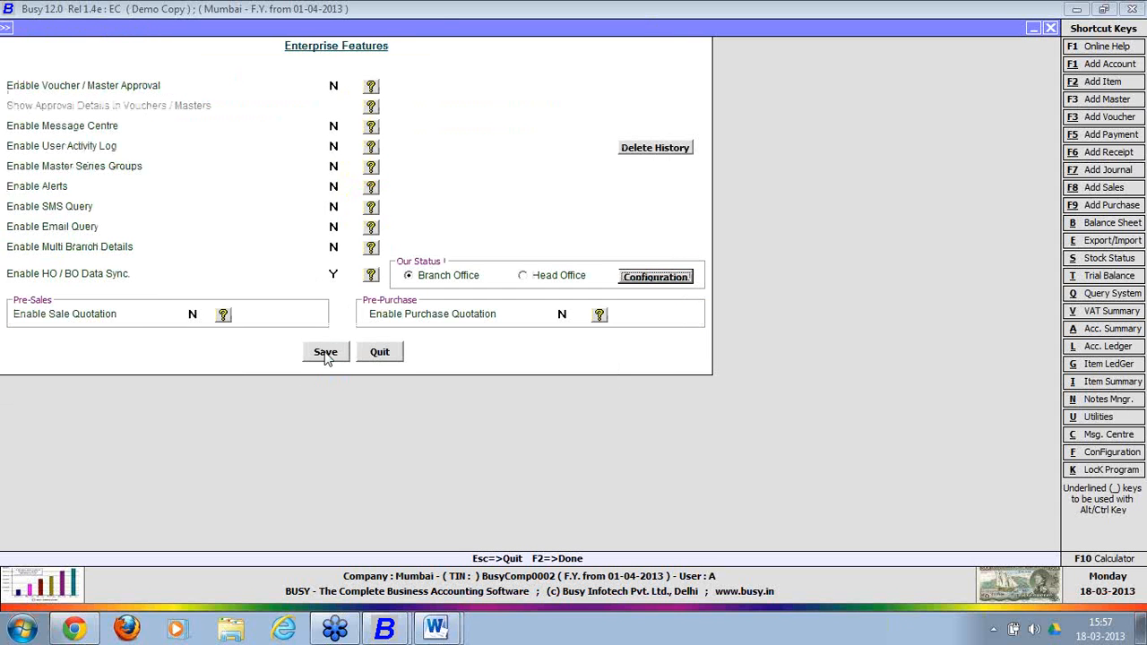
pyautogui.click(326, 353)
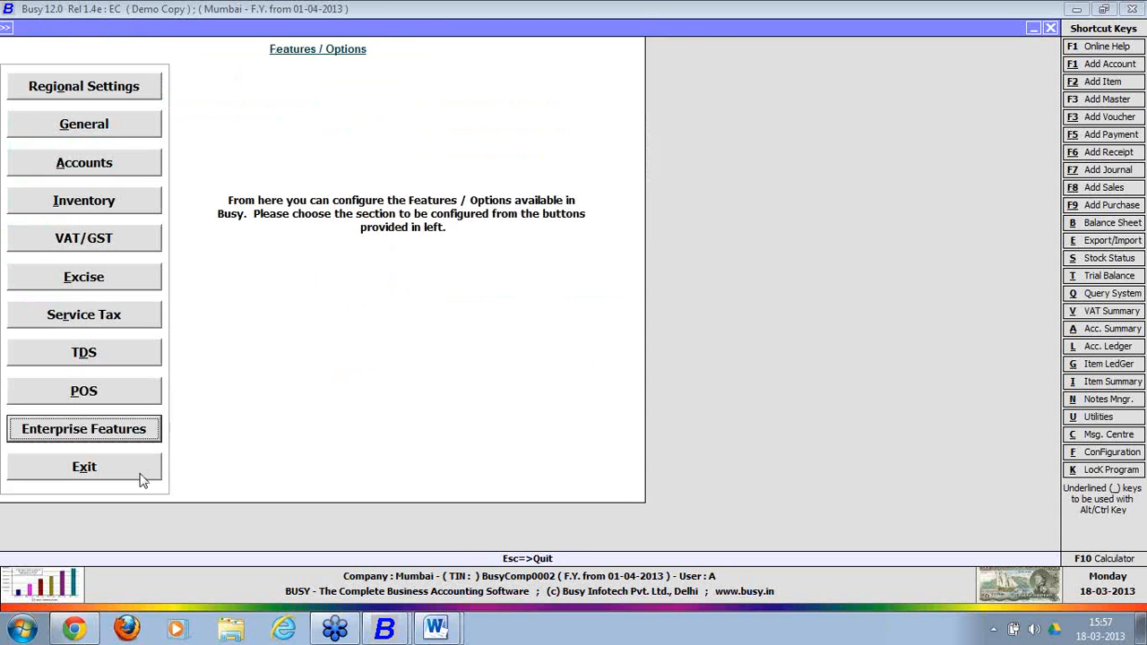
# Reopen Exchange Data with HO, now listing 59 accounts and 29 account groups pending.
pyautogui.click(140, 478)
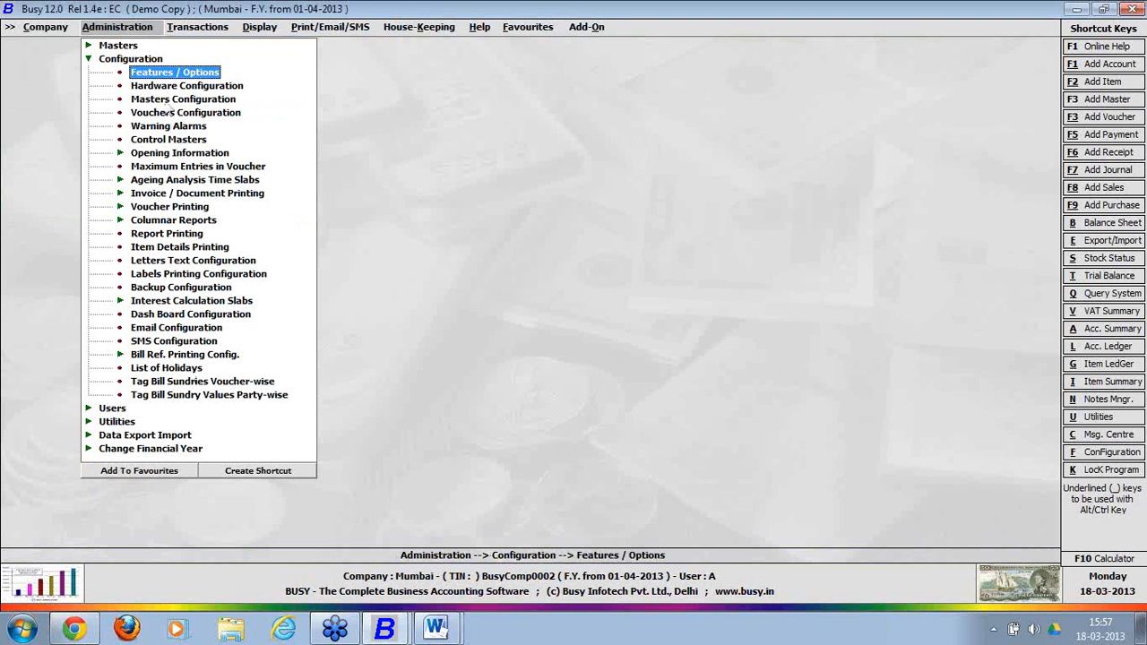
pyautogui.click(137, 62)
pyautogui.click(137, 63)
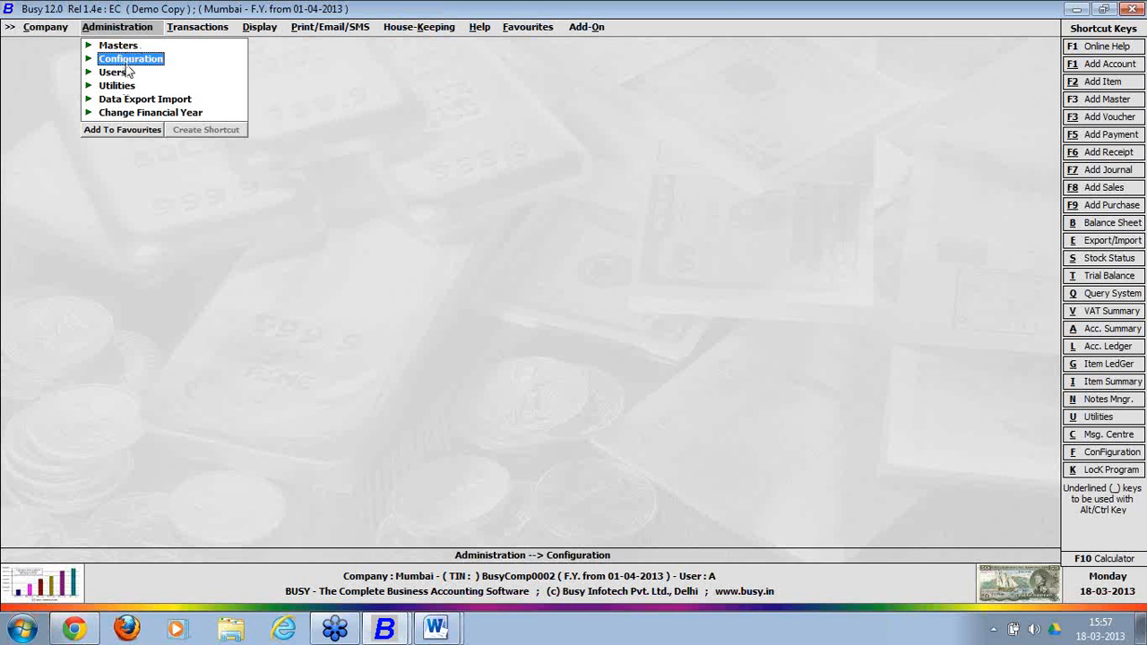
pyautogui.click(135, 101)
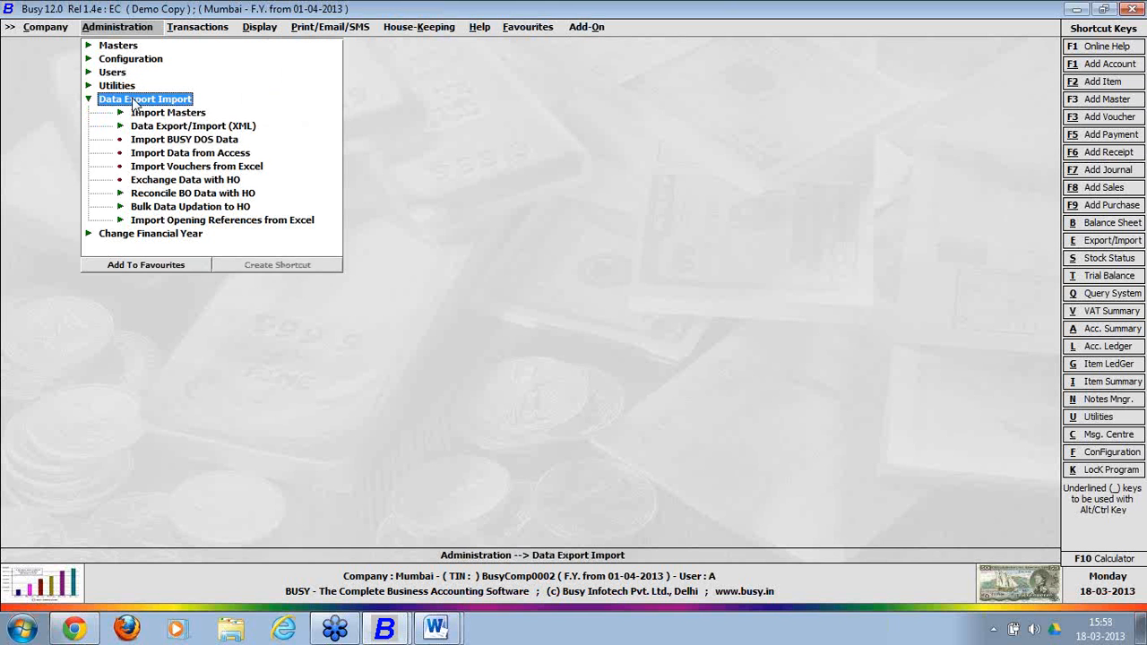
pyautogui.click(179, 180)
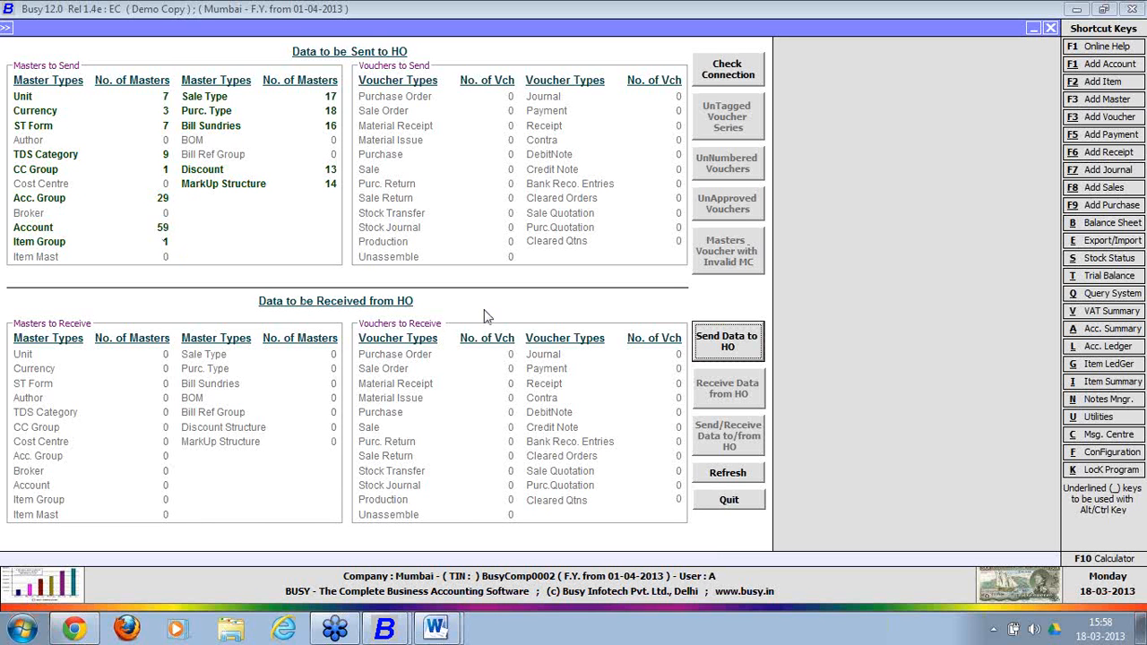
# Send the pending Mumbai masters to HO, confirming the sync and skipping the log file.
pyautogui.click(717, 354)
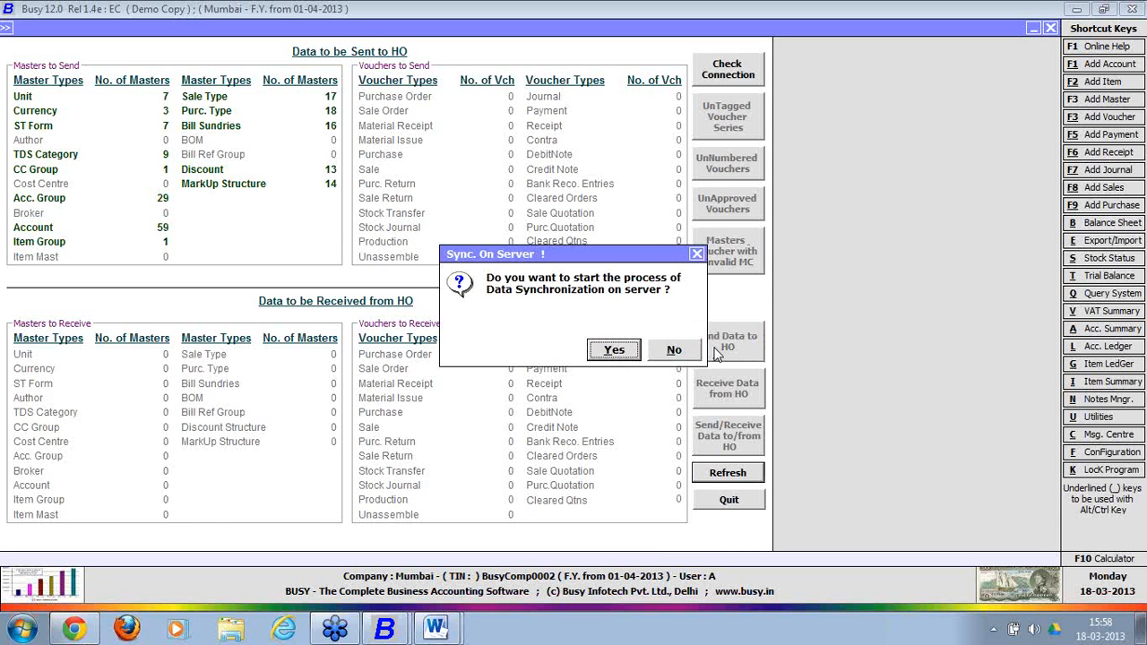
pyautogui.click(615, 351)
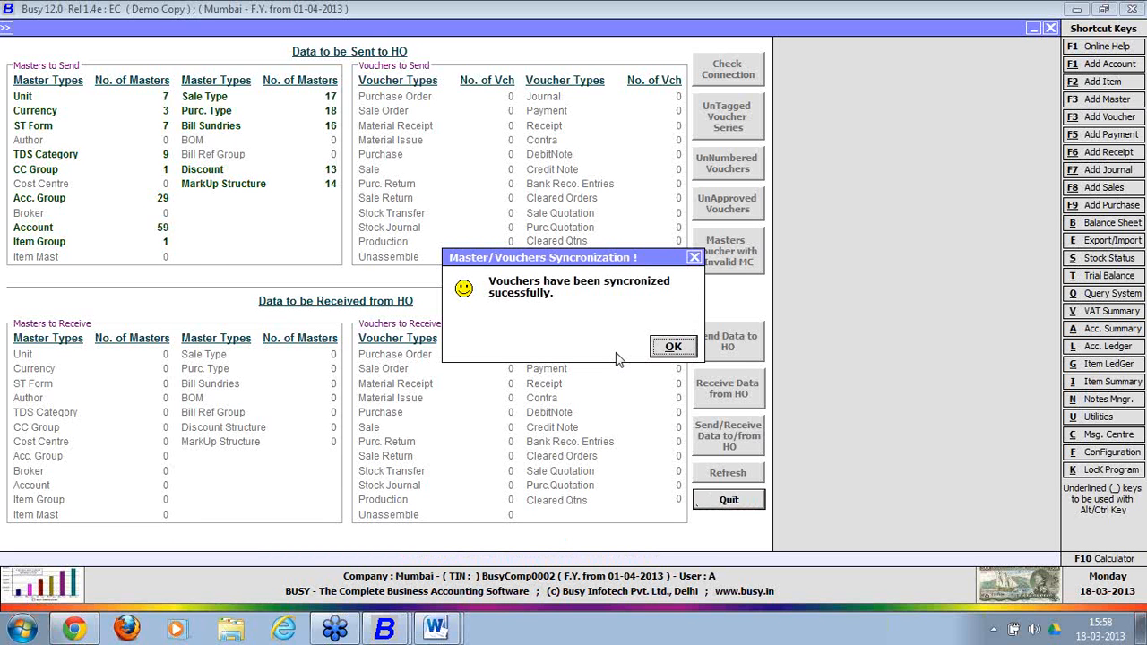
pyautogui.click(695, 260)
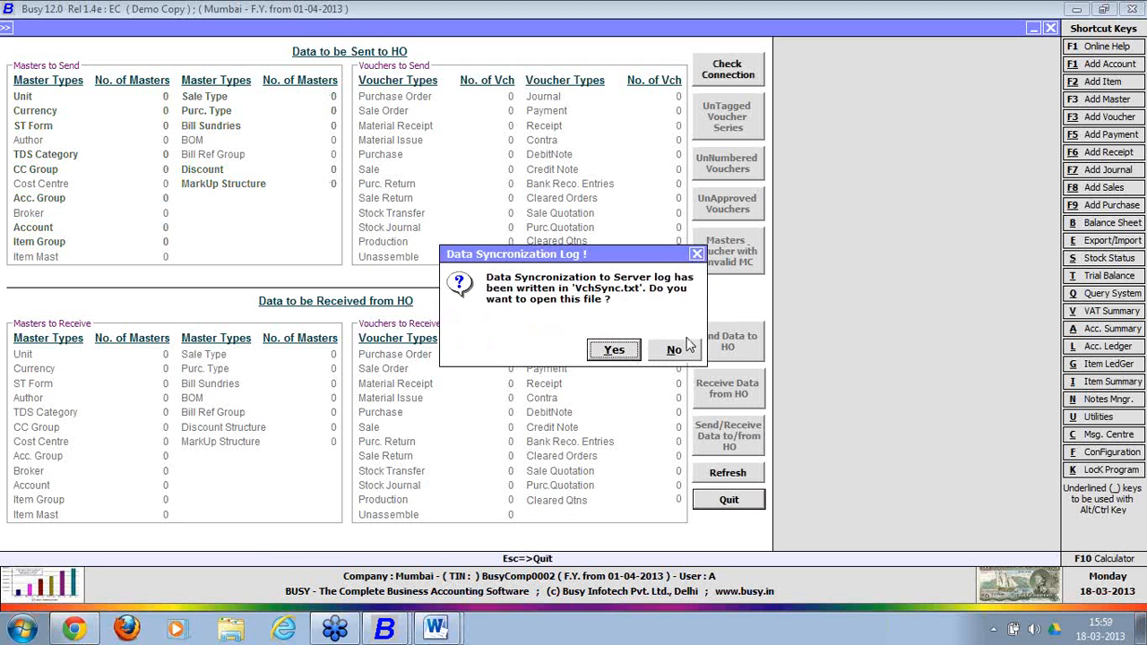
pyautogui.click(689, 350)
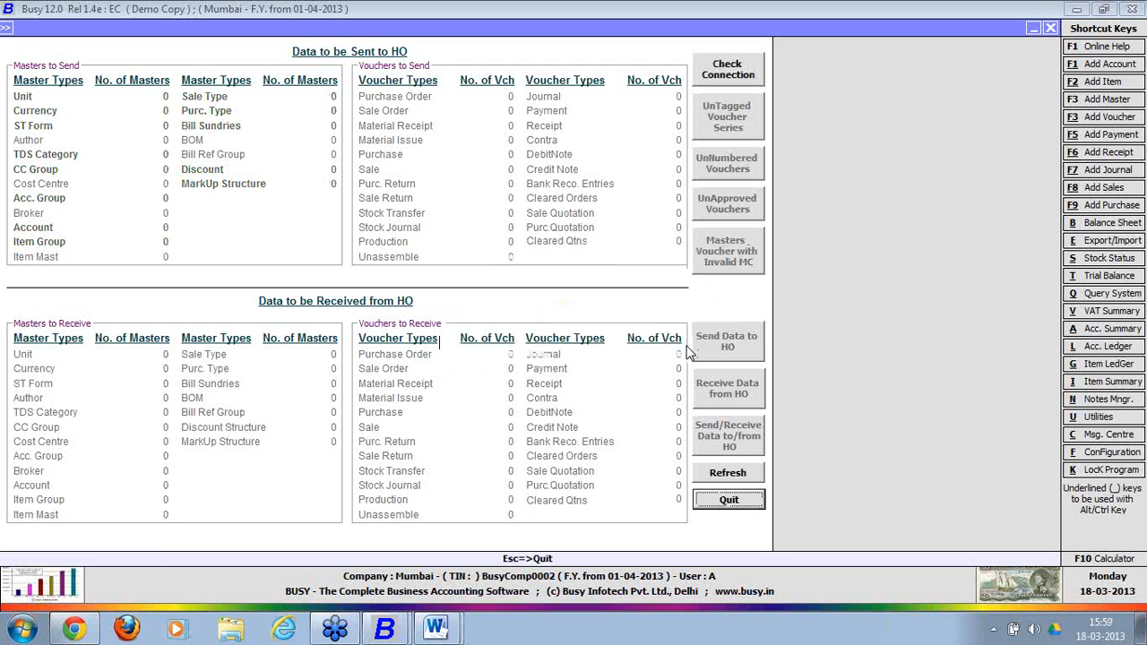
pyautogui.click(398, 625)
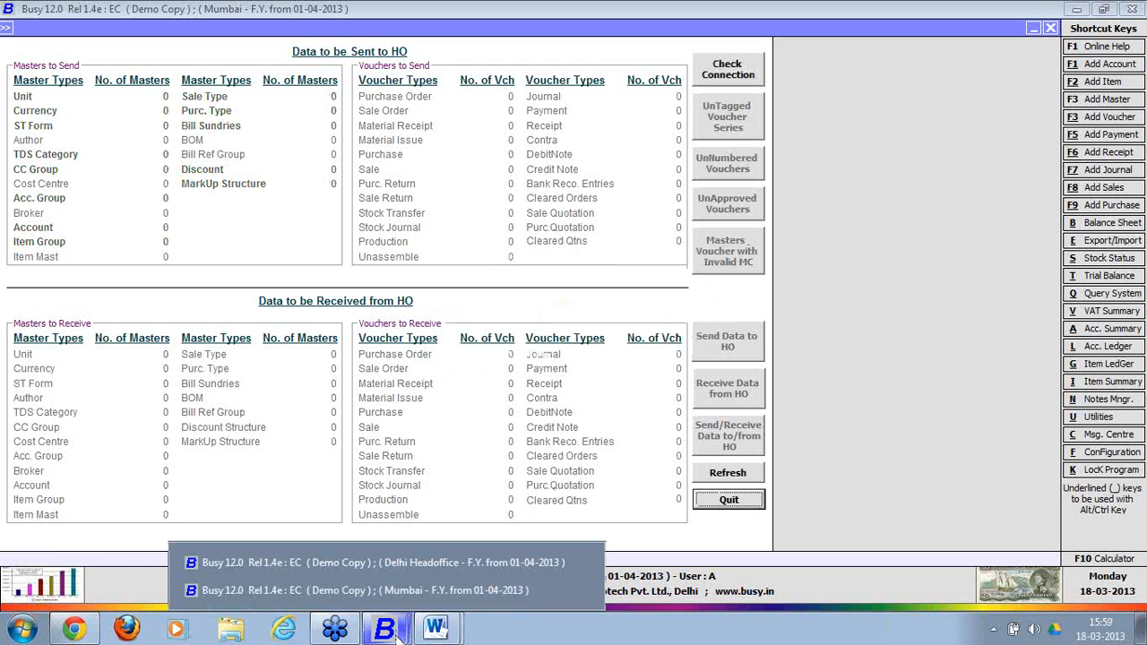
# Switch to Delhi Headoffice and open Receive Data From BO showing 194 Mumbai entries.
pyautogui.click(387, 564)
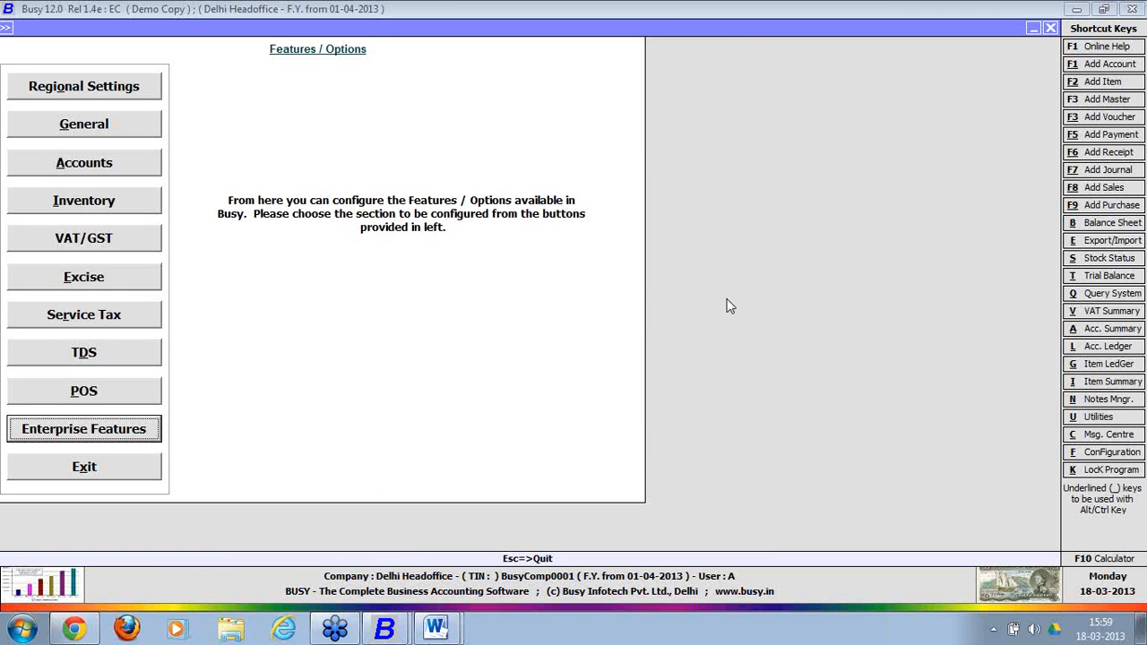
pyautogui.press('Escape')
pyautogui.press('Escape')
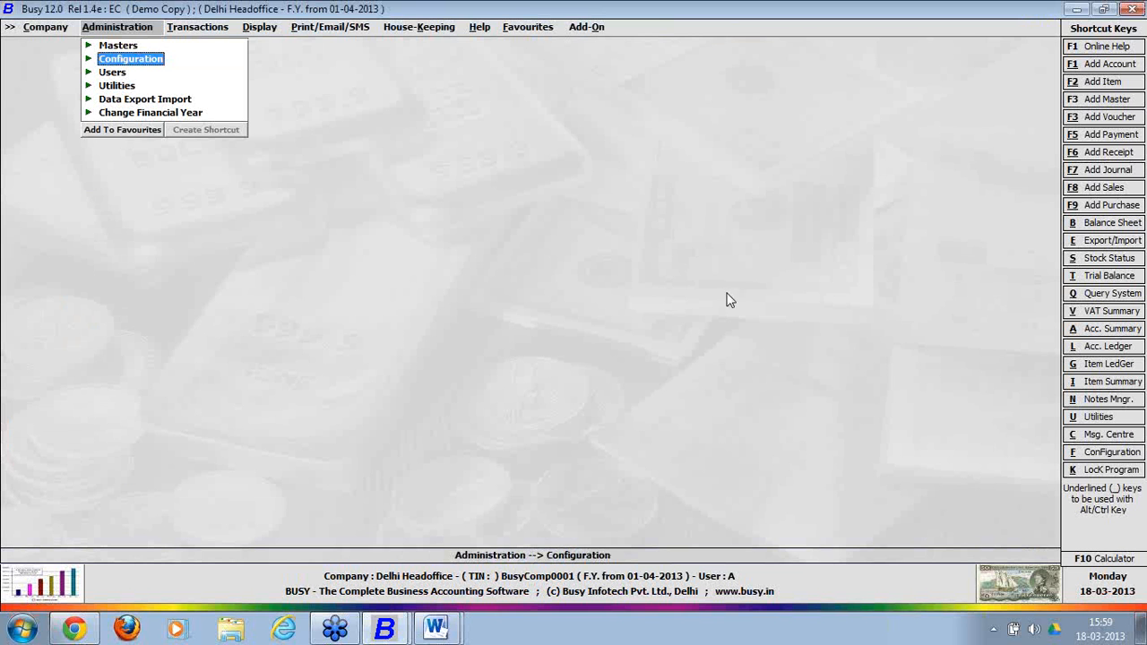
pyautogui.click(172, 101)
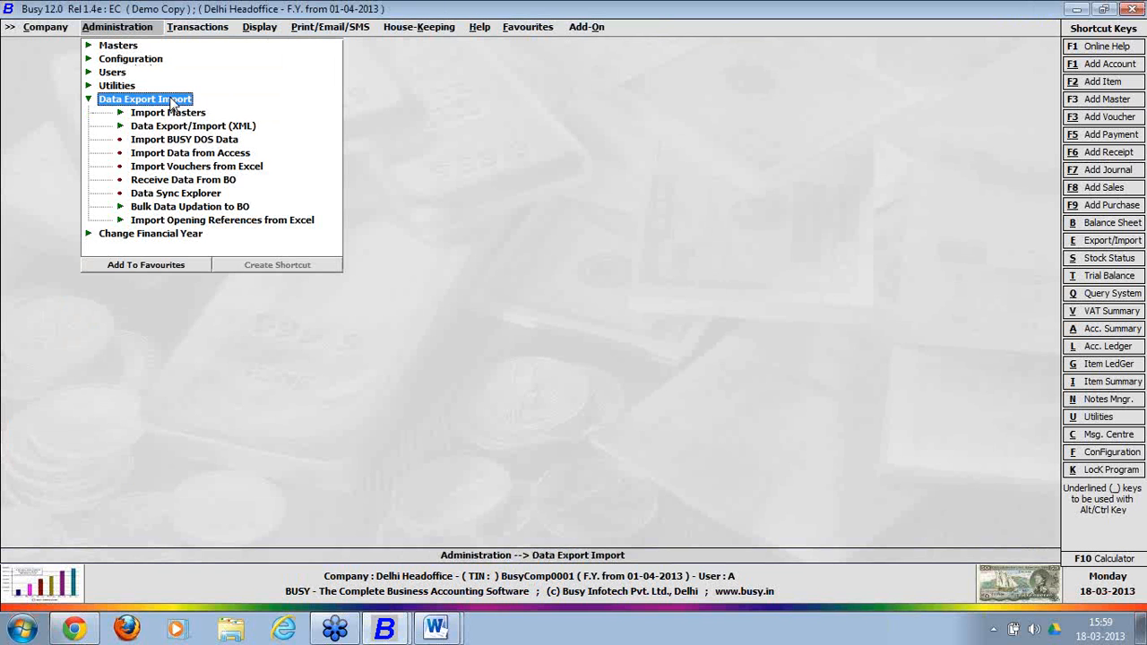
pyautogui.click(167, 180)
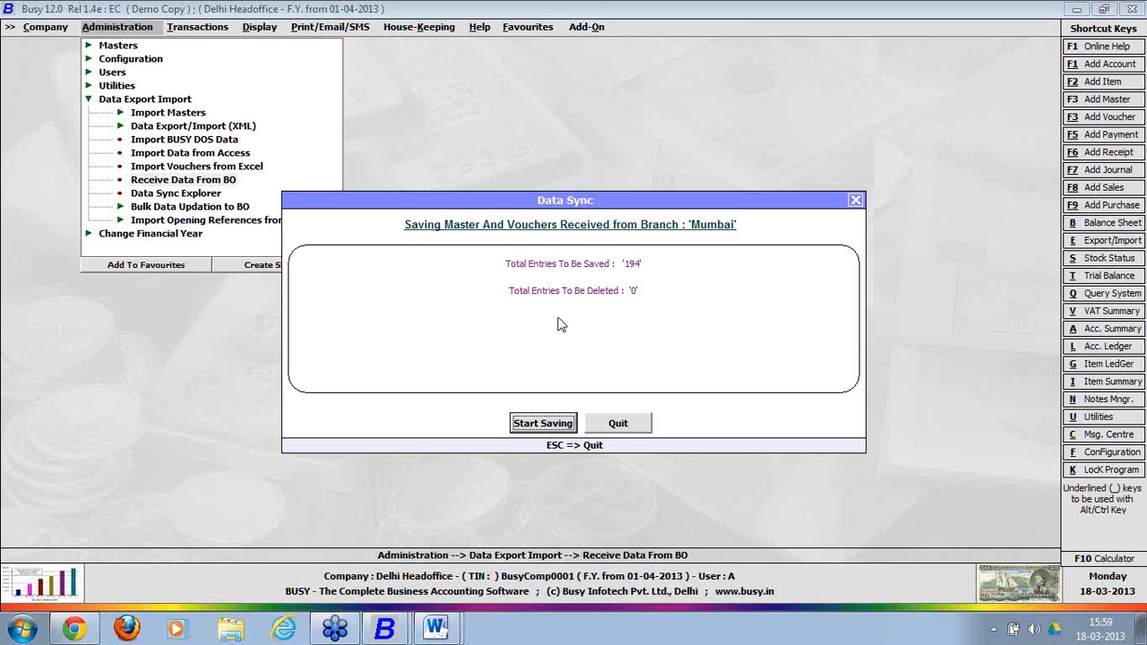
# Receive and save the 194 Mumbai branch entries into Delhi Headoffice.
pyautogui.click(628, 424)
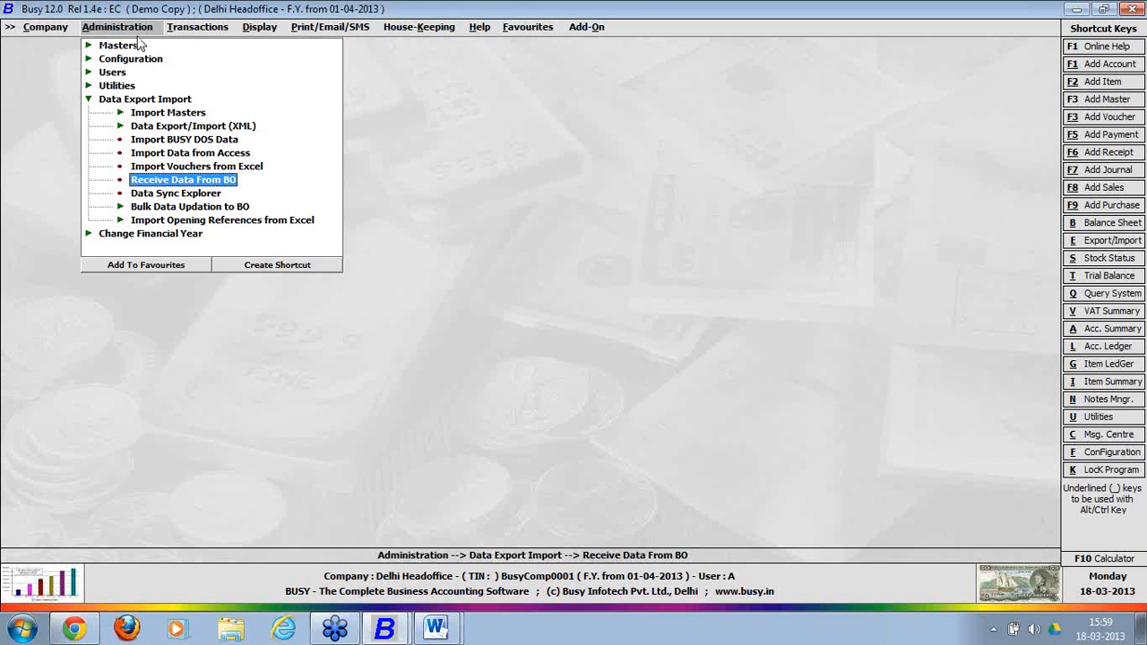
pyautogui.click(182, 184)
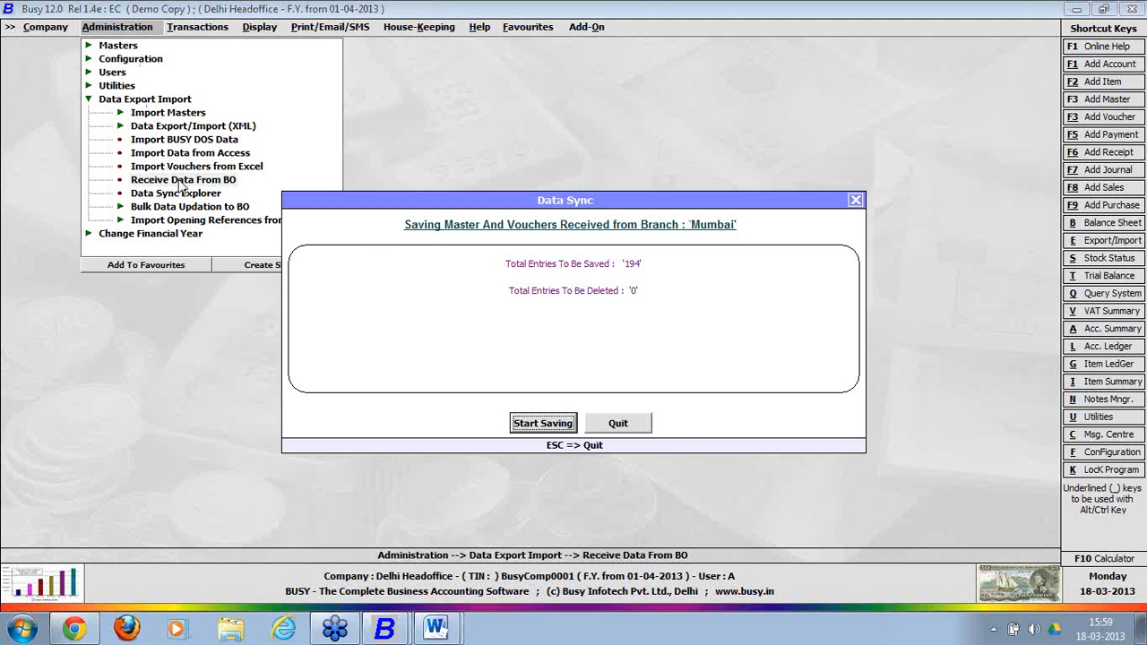
pyautogui.click(537, 424)
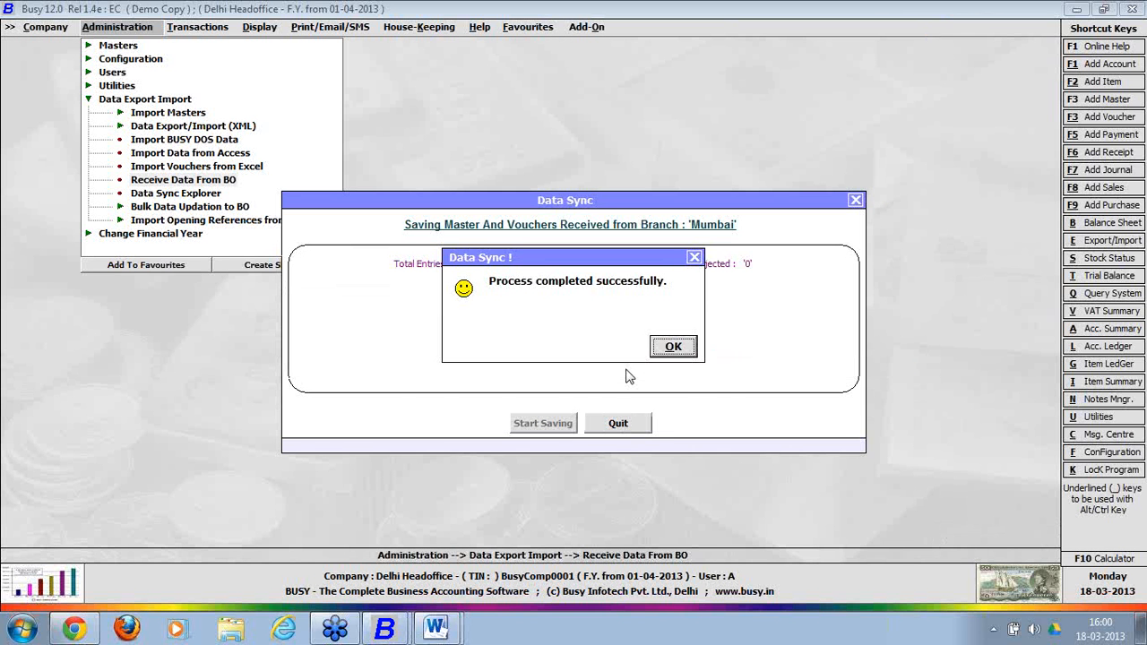
pyautogui.click(674, 349)
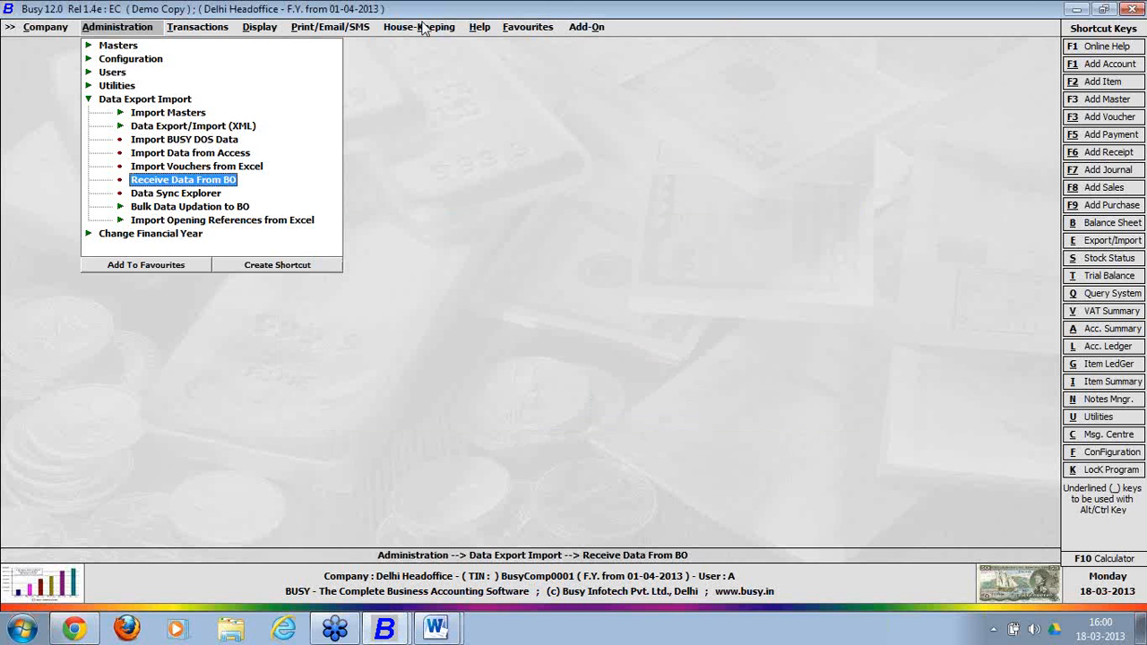
pyautogui.click(113, 46)
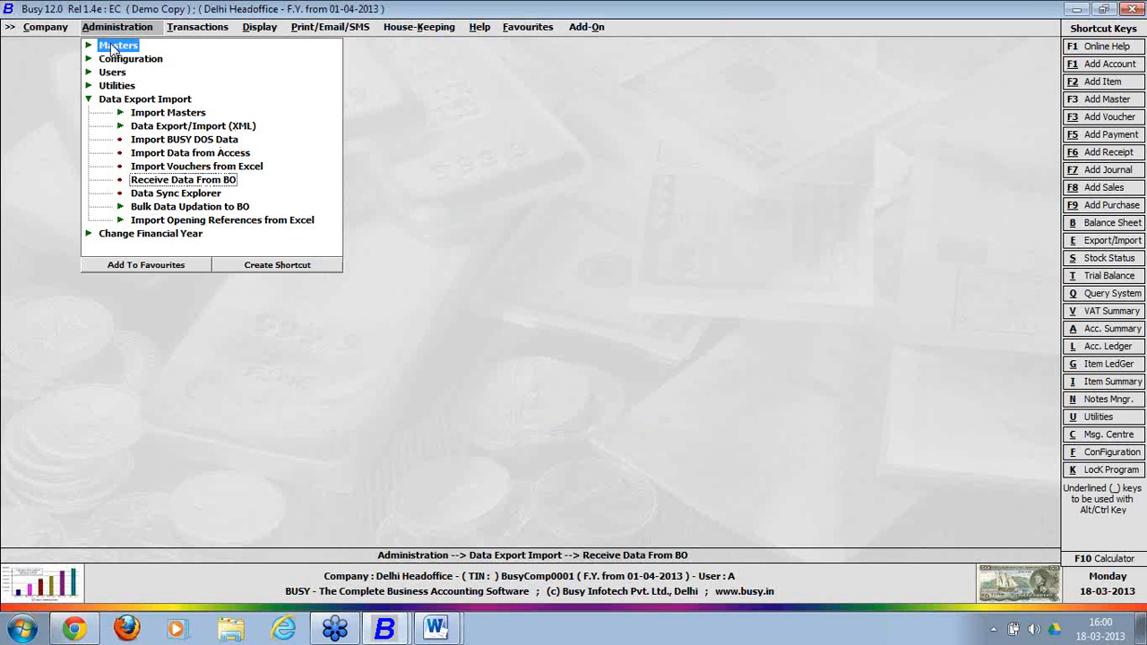
# Open an account from the Masters modify list, then close it without changes.
pyautogui.click(158, 61)
pyautogui.click(175, 85)
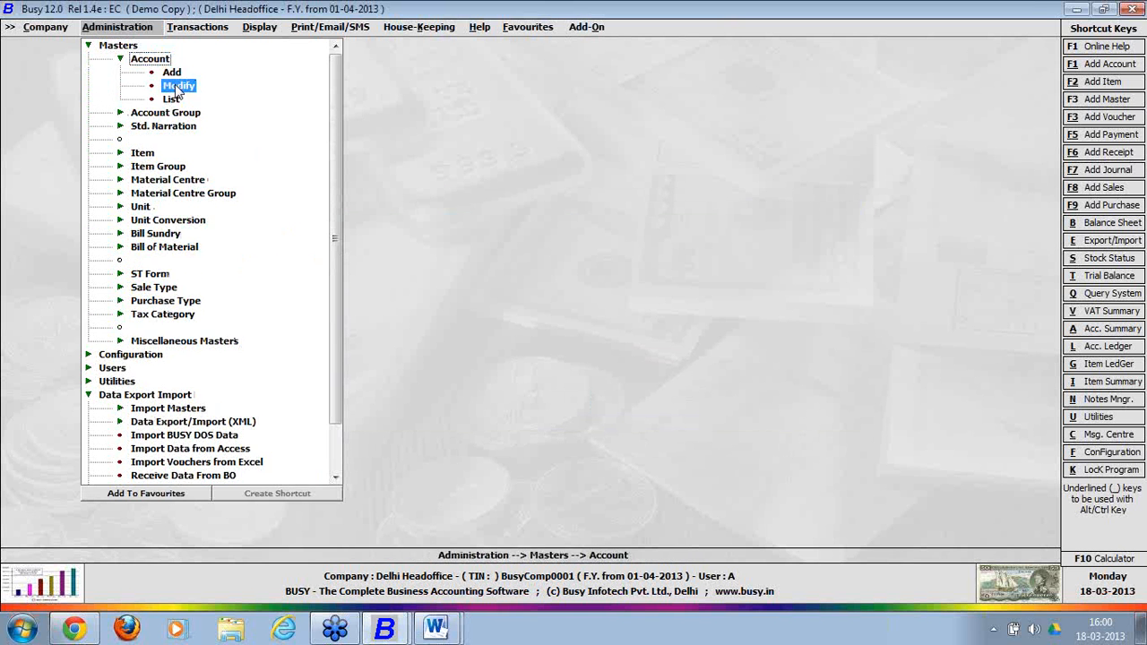
pyautogui.press('Return')
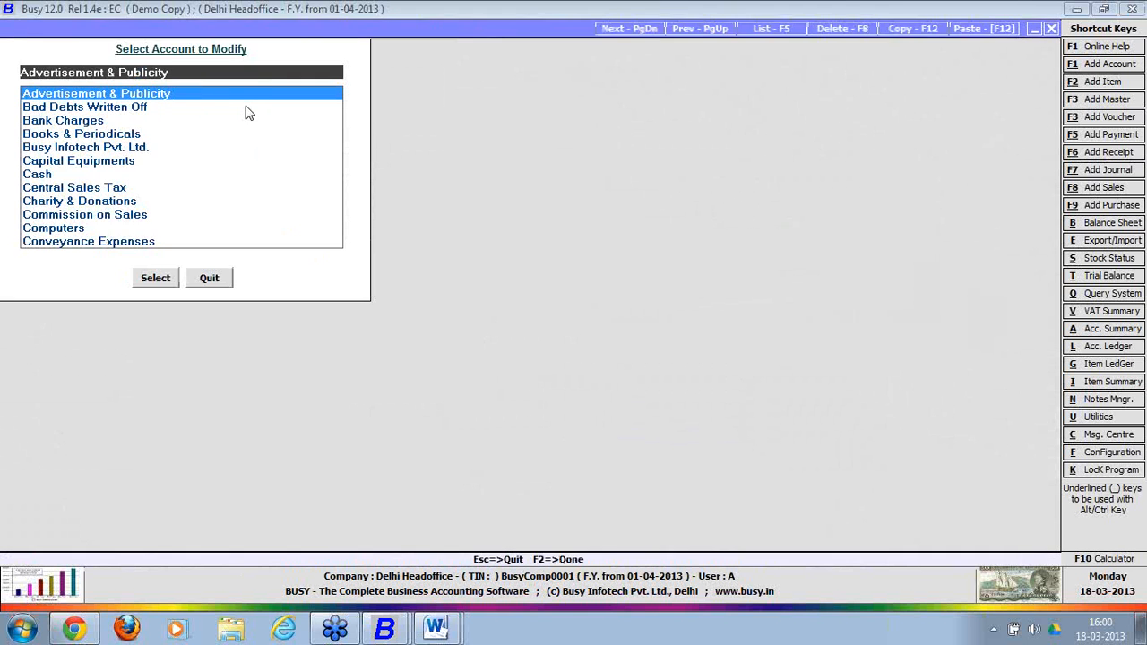
pyautogui.press('Escape')
pyautogui.press('Escape')
pyautogui.press('Escape')
pyautogui.press('Escape')
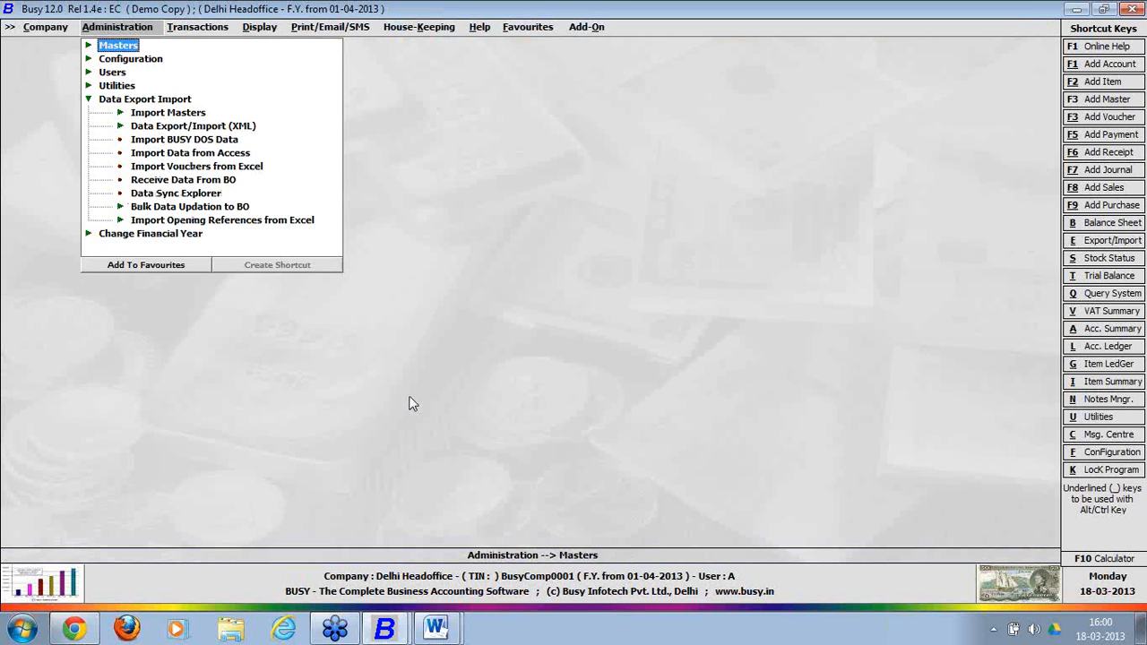
pyautogui.click(390, 632)
# Add a new item 'Sample item' in group General with unit Pcs.
pyautogui.click(134, 50)
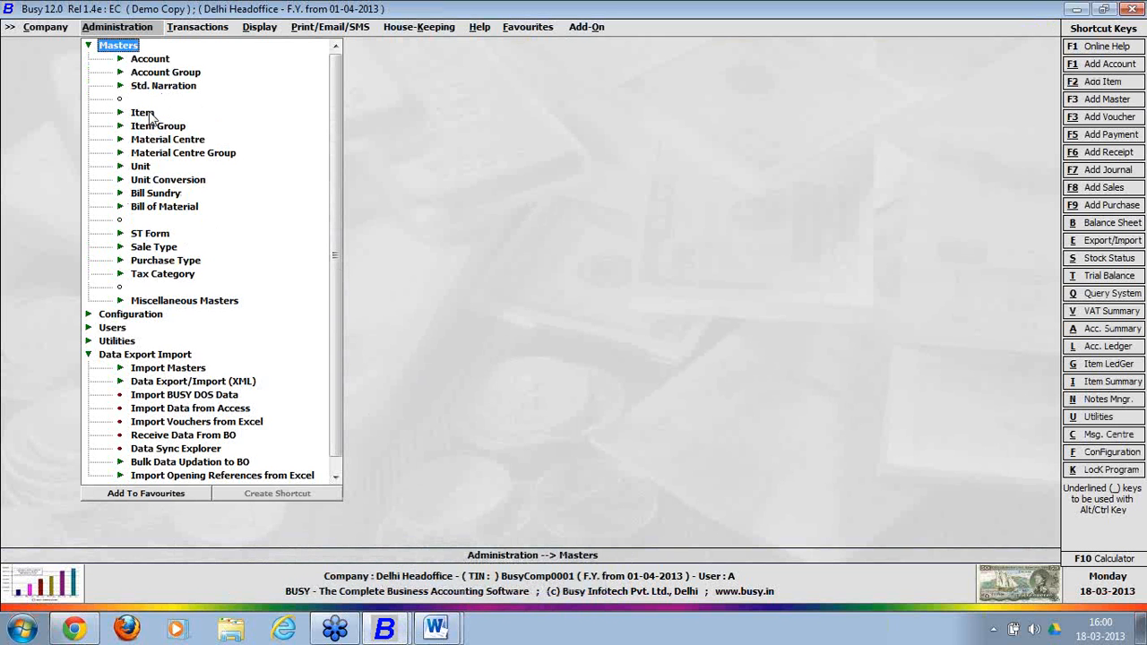
pyautogui.click(149, 116)
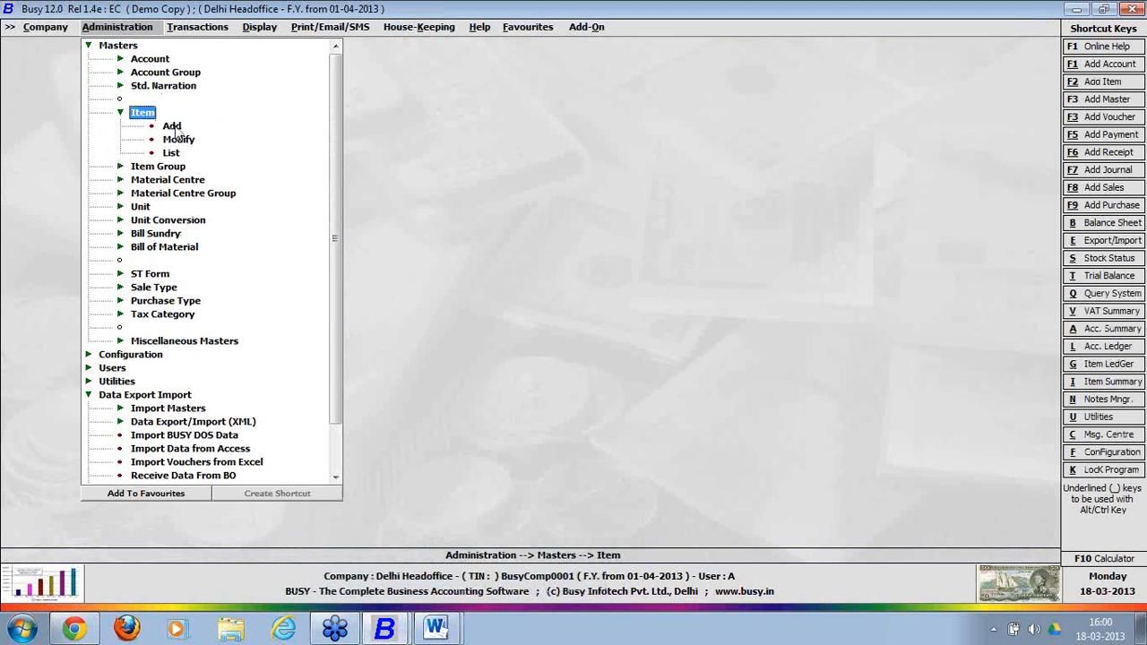
pyautogui.click(173, 128)
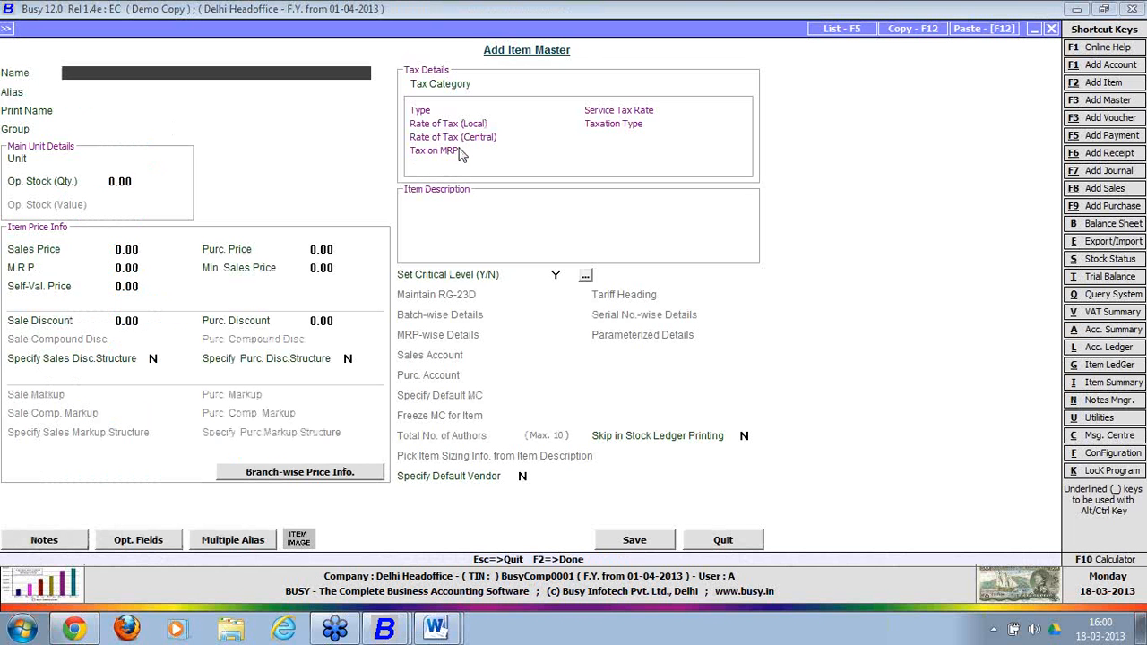
pyautogui.write('Sample item')
pyautogui.press('Return')
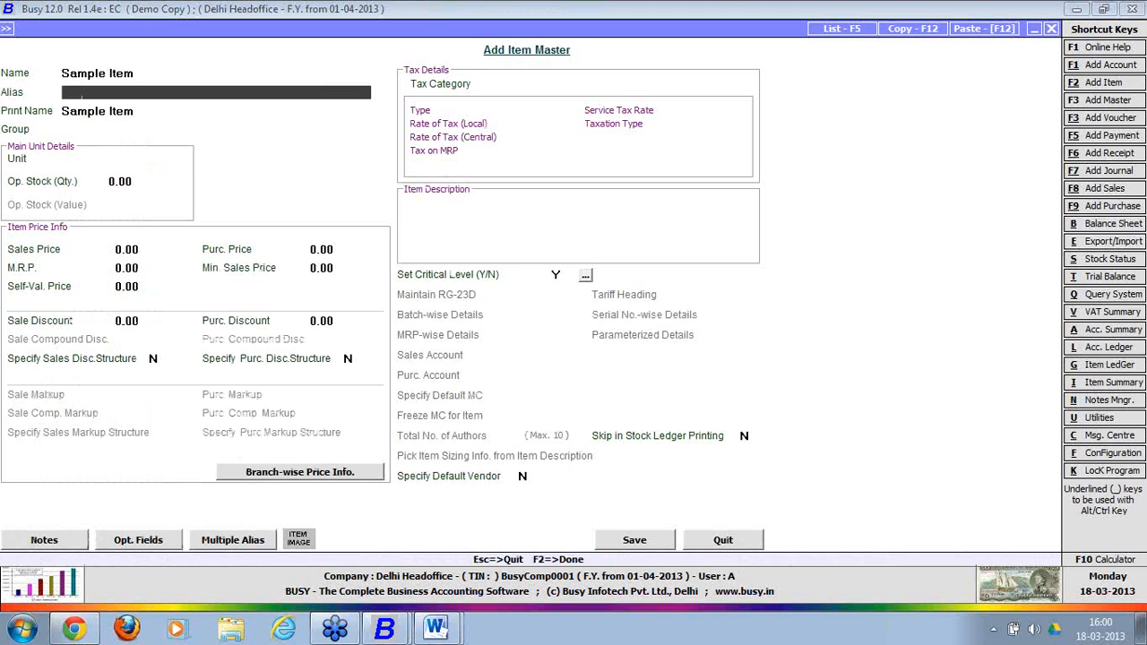
pyautogui.press('Return')
pyautogui.press('Return')
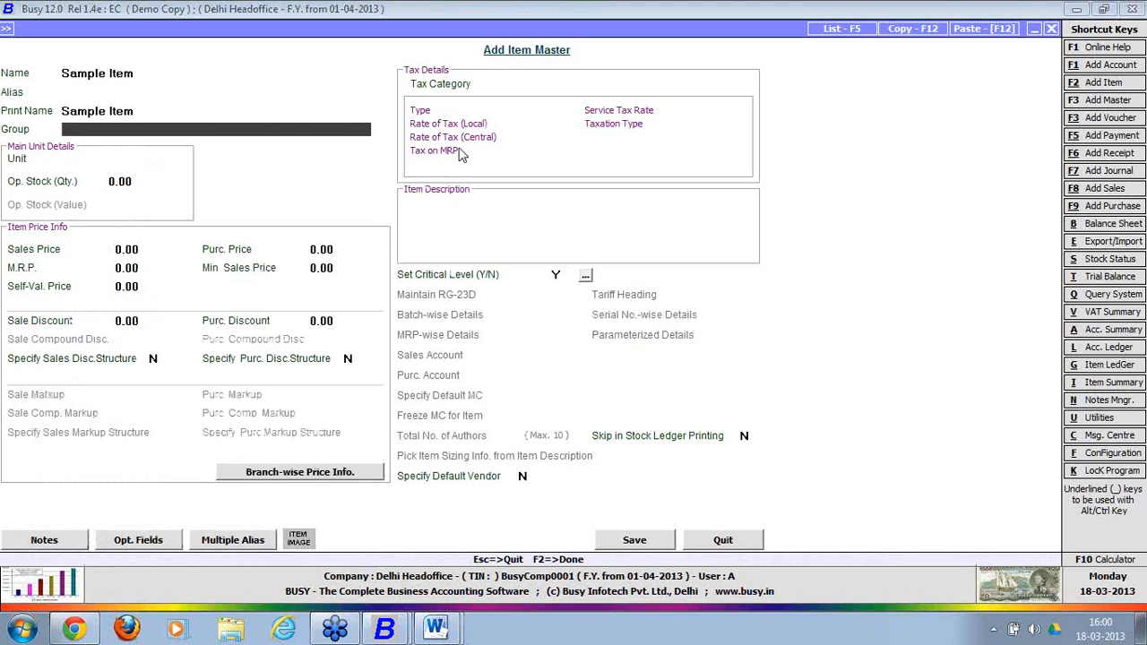
pyautogui.press('Return')
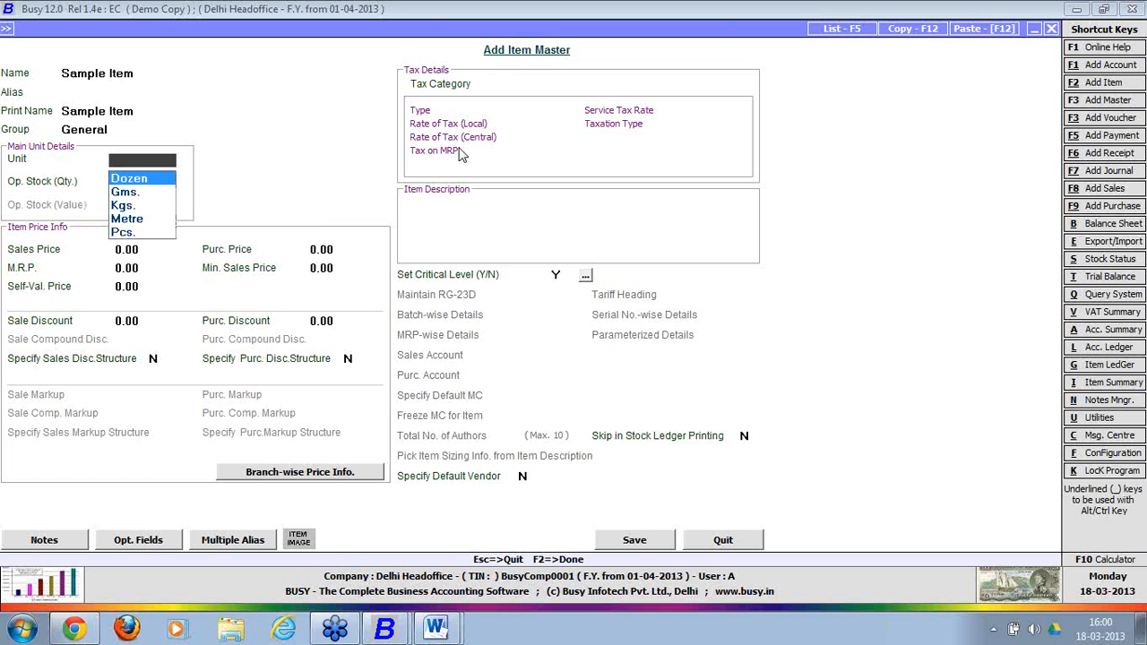
pyautogui.write('pcs')
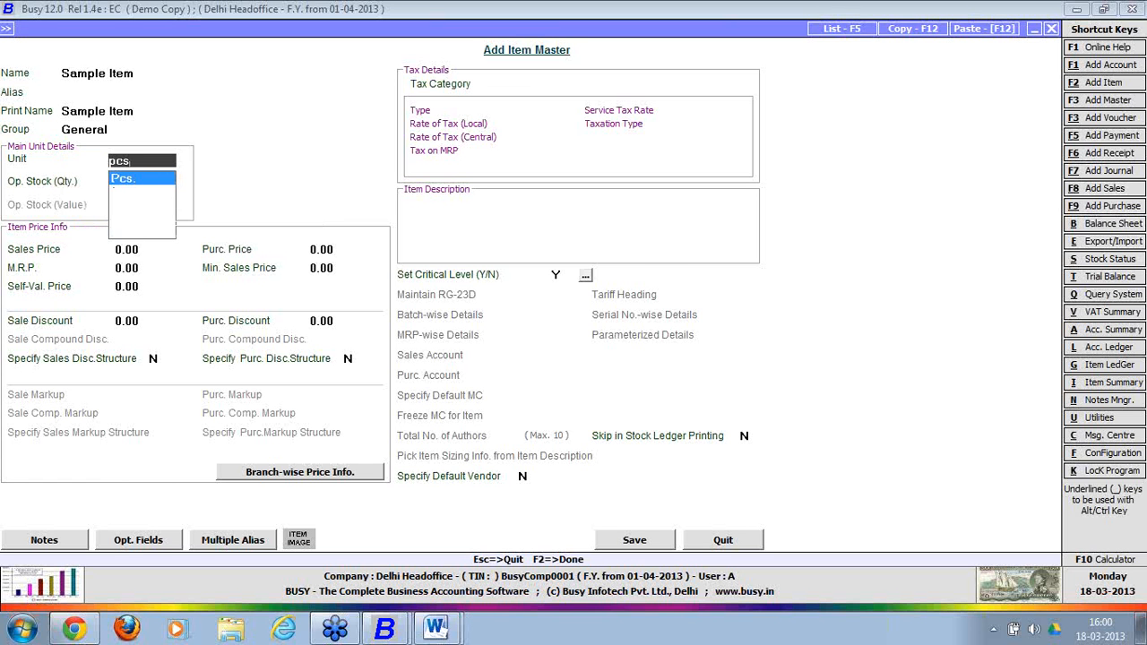
pyautogui.press('Return')
# Set the item's sales price to 150.00 and bring up its Branch-wise Price Info table.
pyautogui.press('Return')
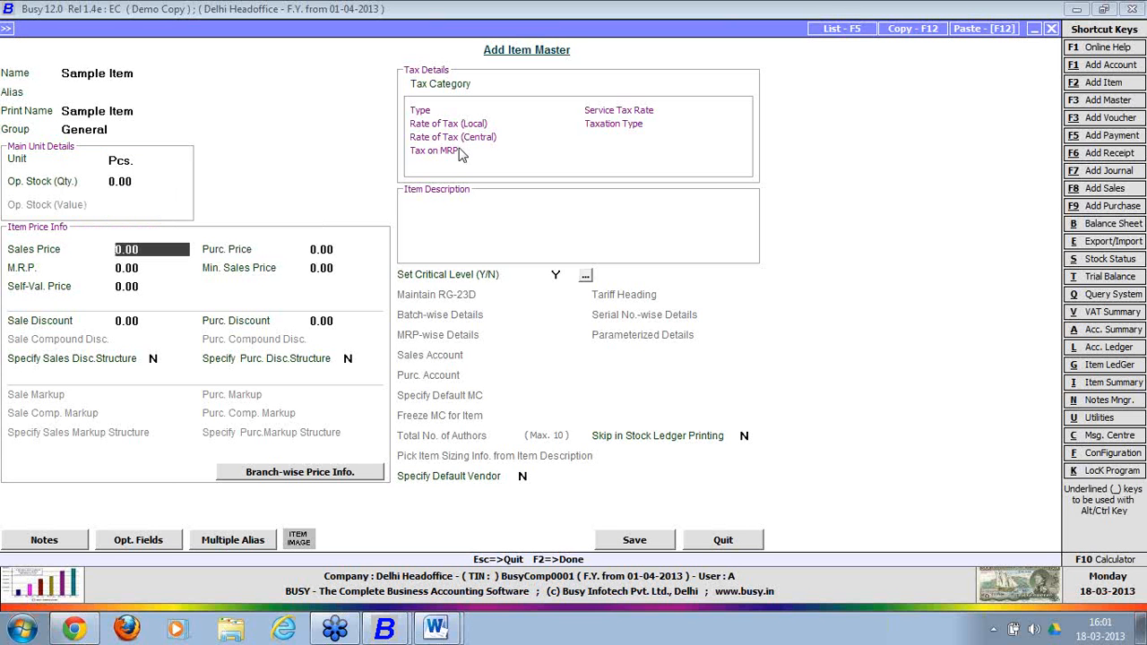
pyautogui.write('150')
pyautogui.press('Return')
pyautogui.press('Return')
pyautogui.press('Return')
pyautogui.press('Return')
pyautogui.press('Return')
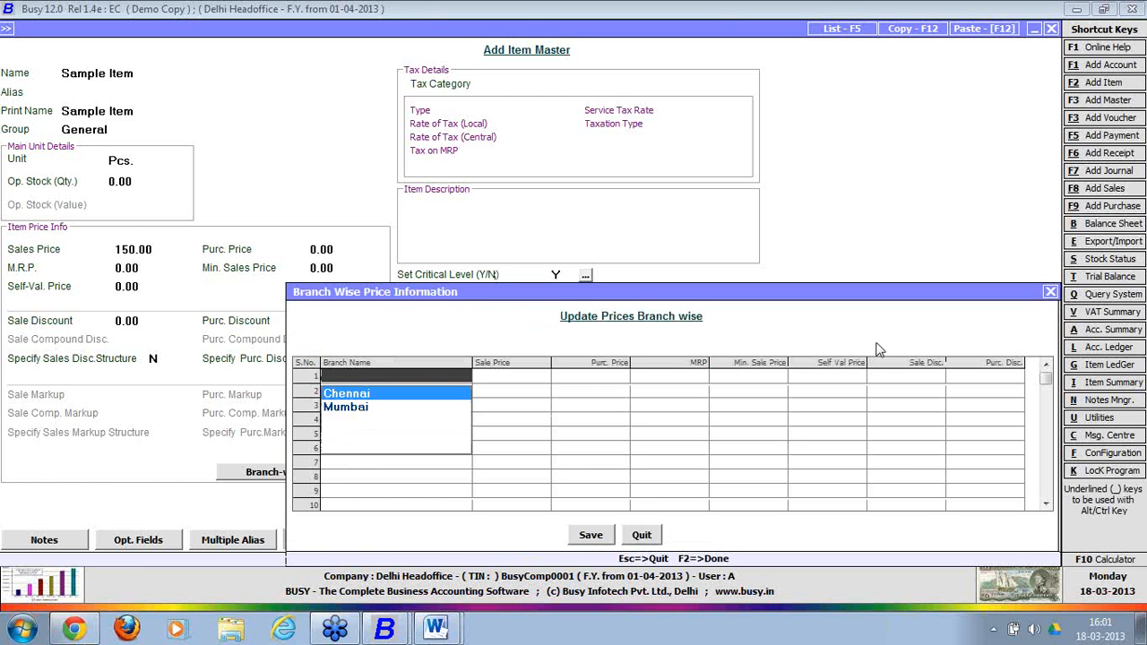
pyautogui.press('Escape')
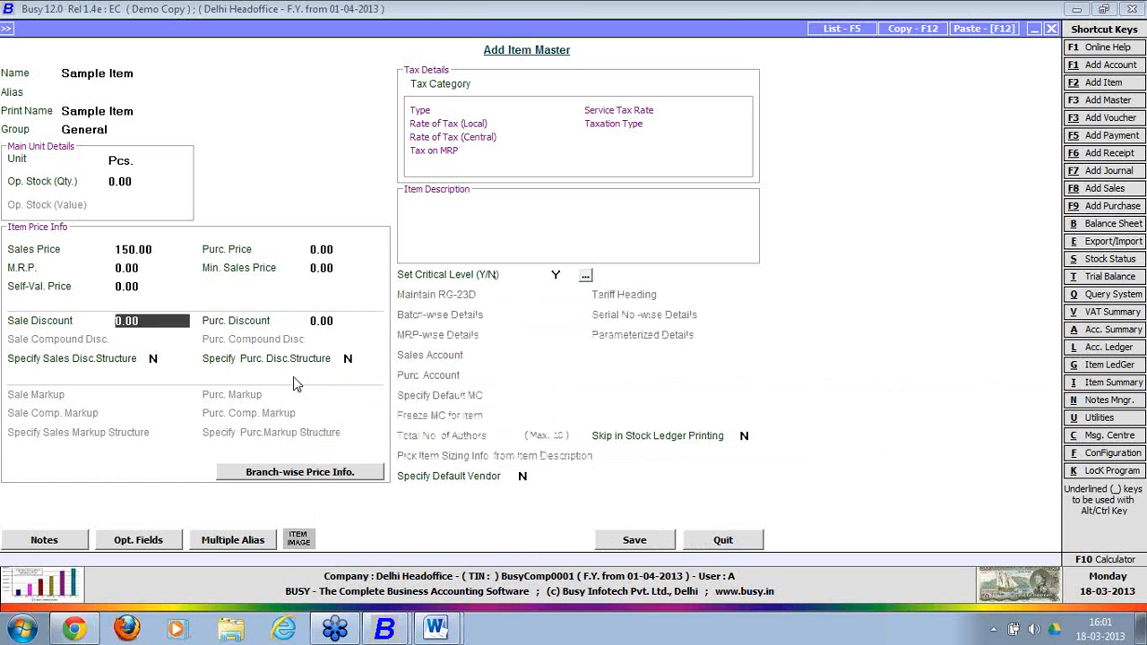
pyautogui.click(304, 473)
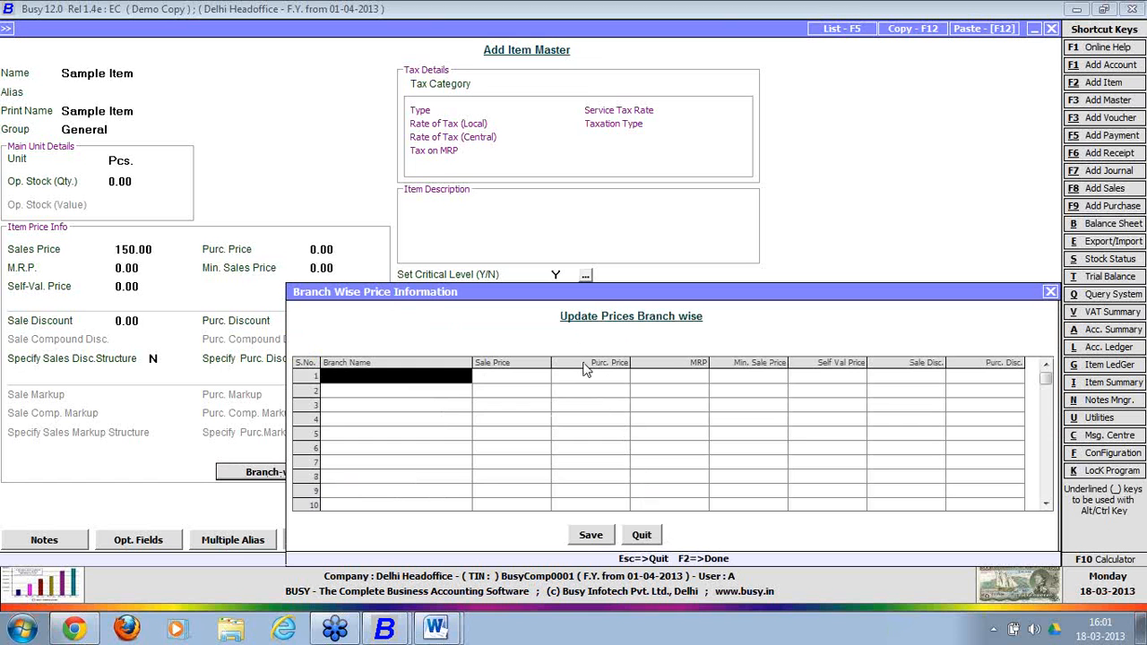
# Enter branch sale prices of 200.00 for Chennai and 250.00 for Mumbai.
pyautogui.press('space')
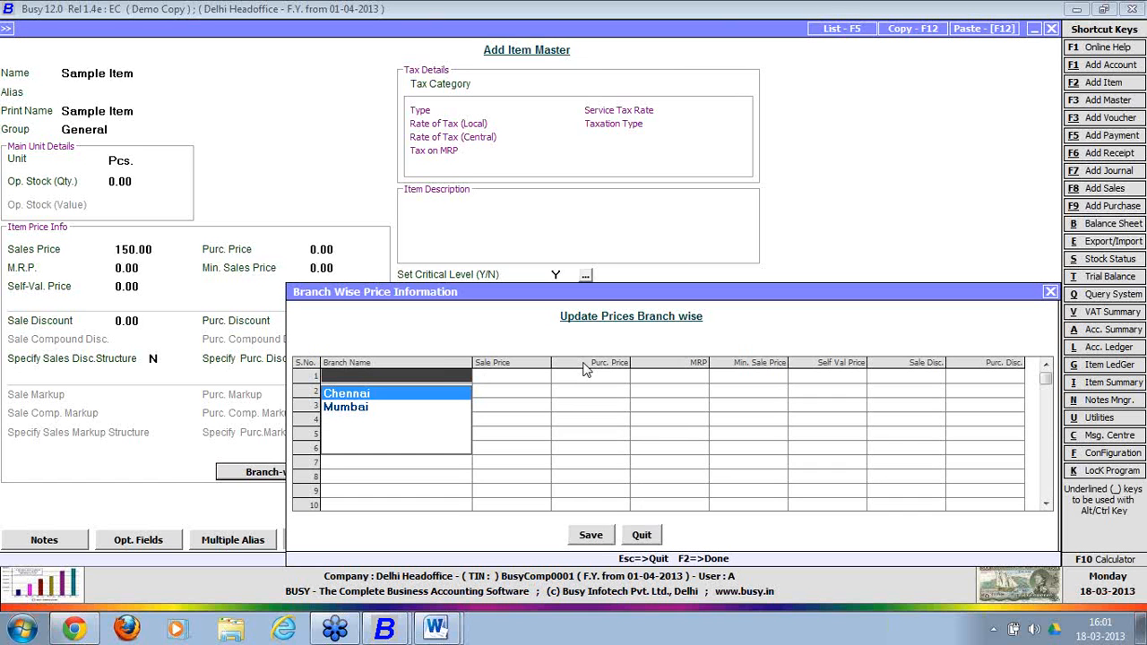
pyautogui.press('Return')
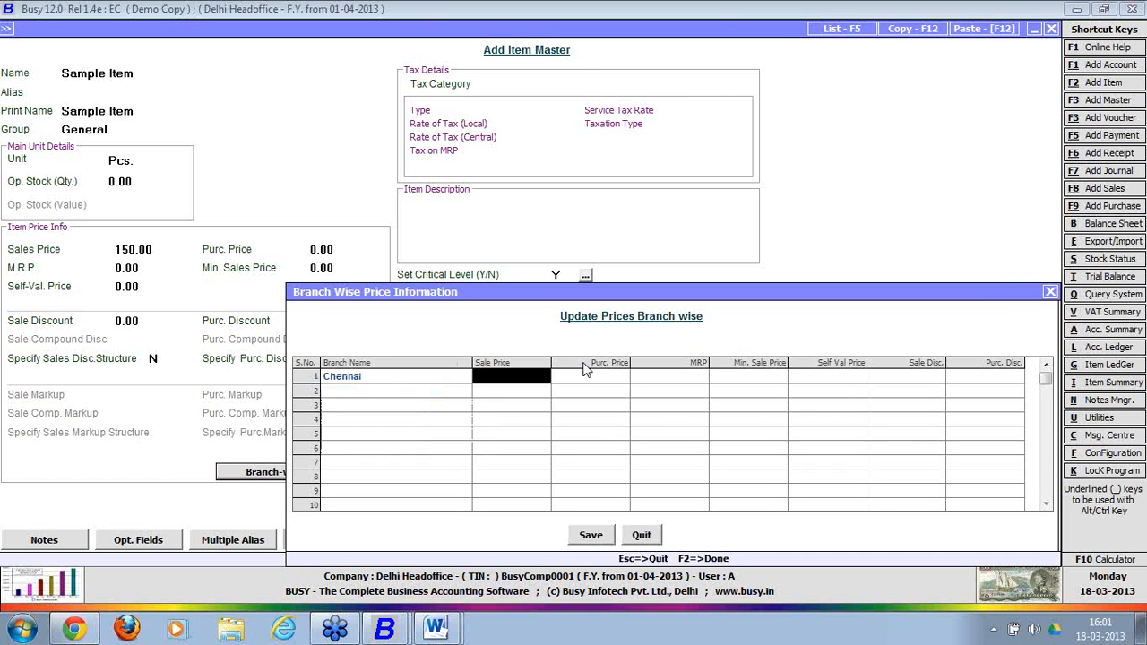
pyautogui.write('200')
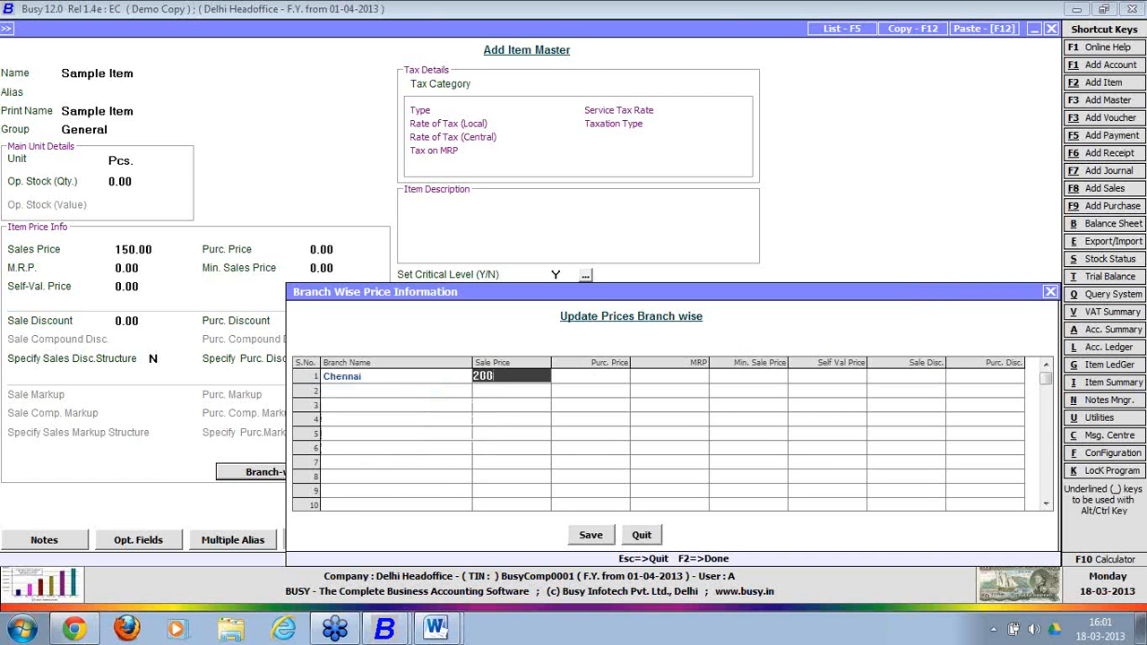
pyautogui.press('Return')
pyautogui.press('Return')
pyautogui.press('Return')
pyautogui.press('Return')
pyautogui.press('Return')
pyautogui.press('Return')
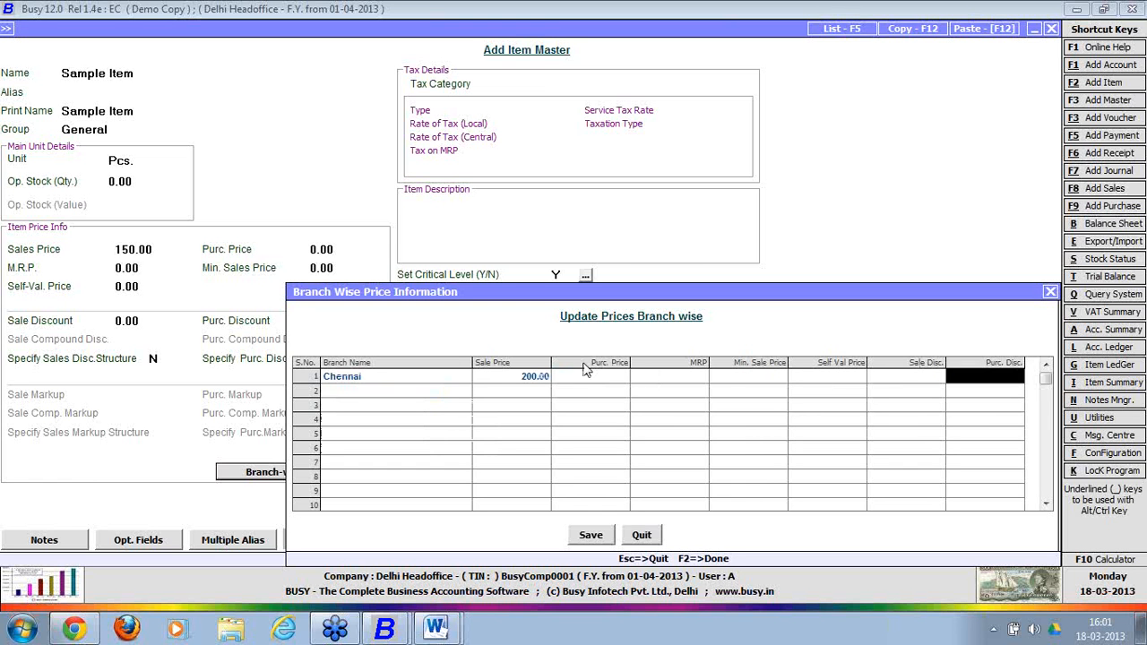
pyautogui.press('Return')
pyautogui.write('mumb')
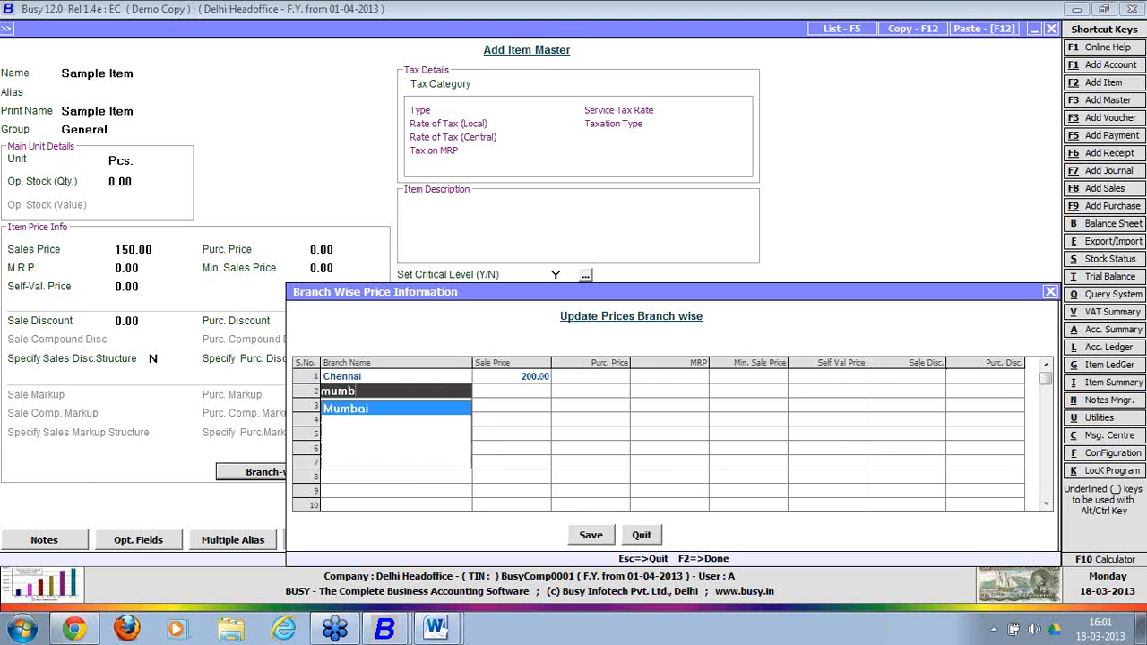
pyautogui.press('Return')
pyautogui.write('2')
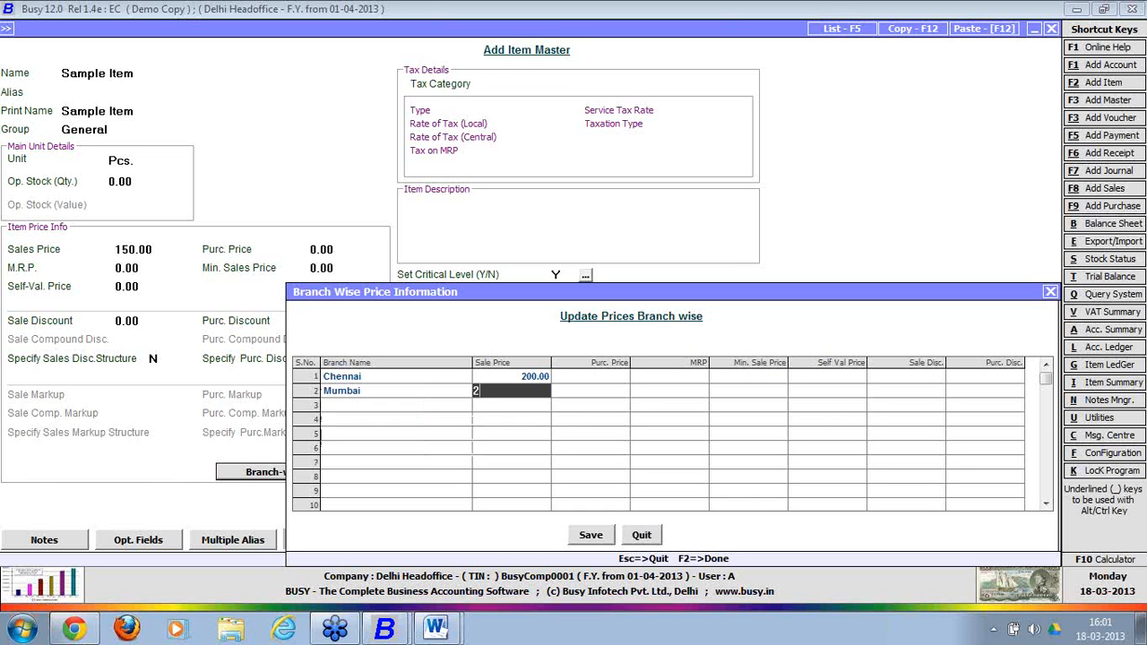
pyautogui.write('50')
pyautogui.press('Return')
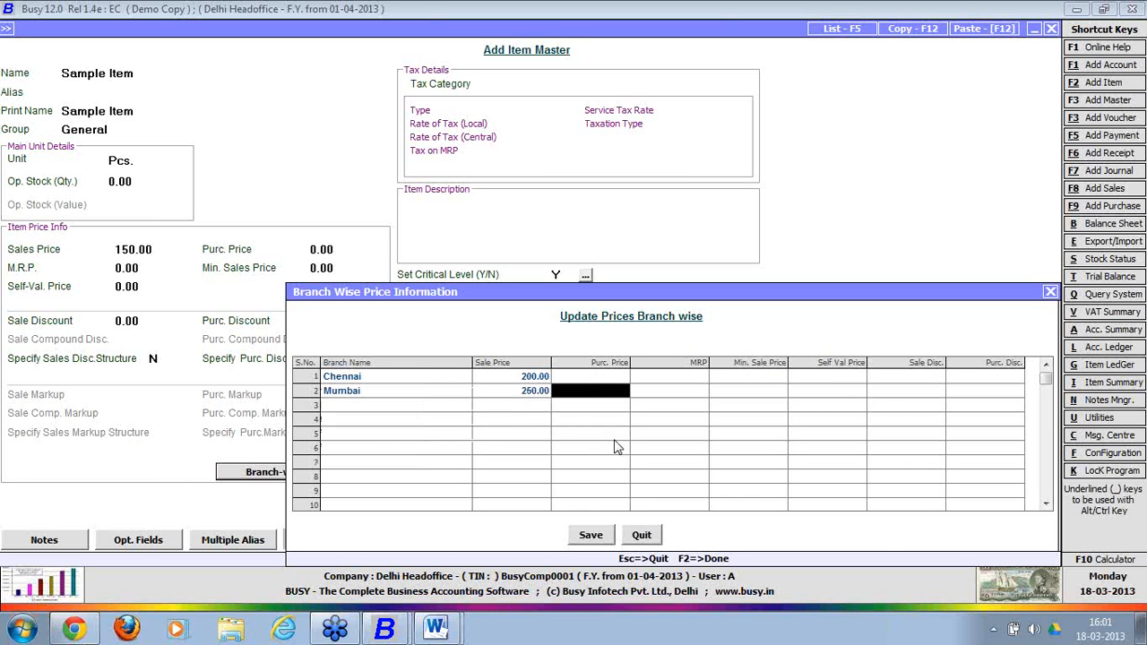
# Save the branch-wise prices and the Sample item record.
pyautogui.click(591, 536)
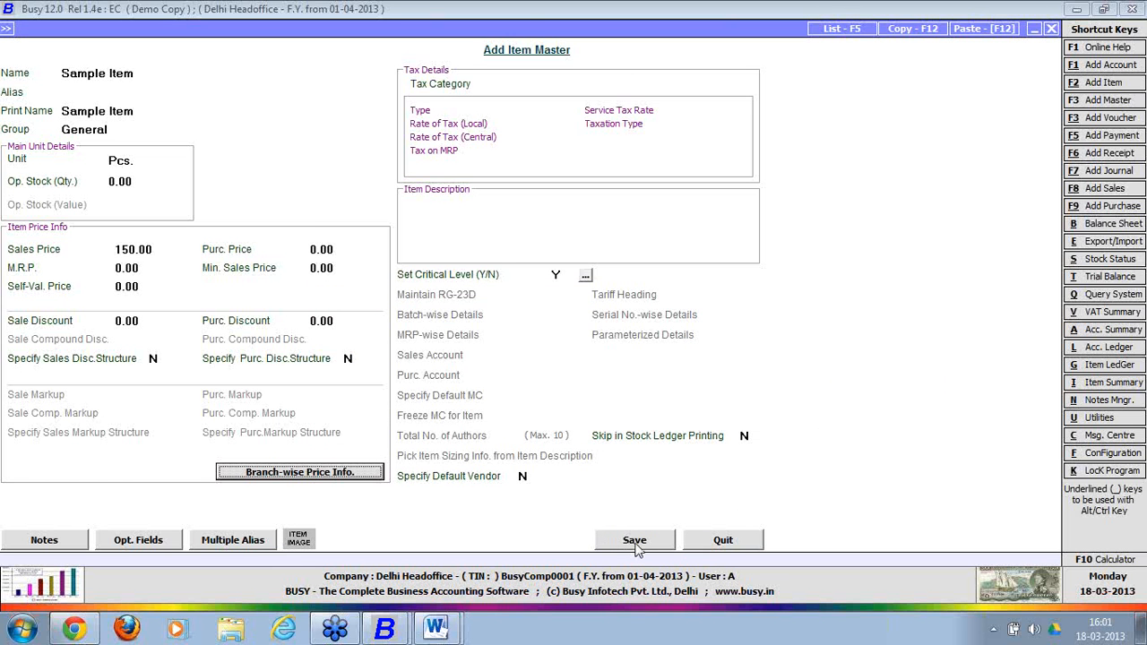
pyautogui.click(636, 547)
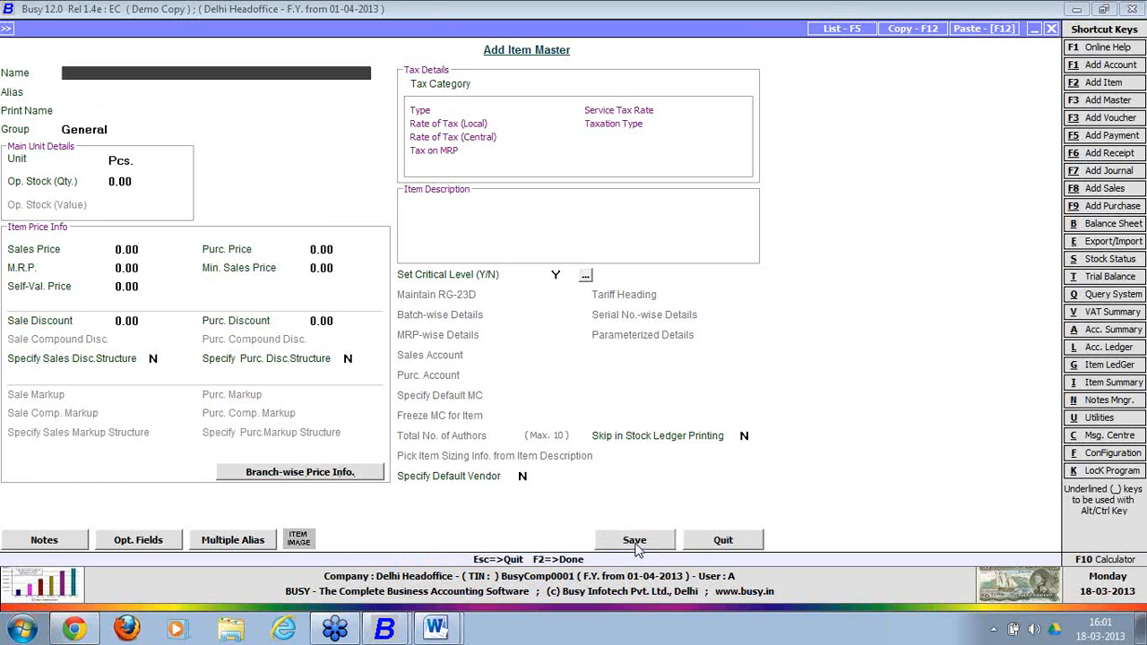
pyautogui.click(751, 553)
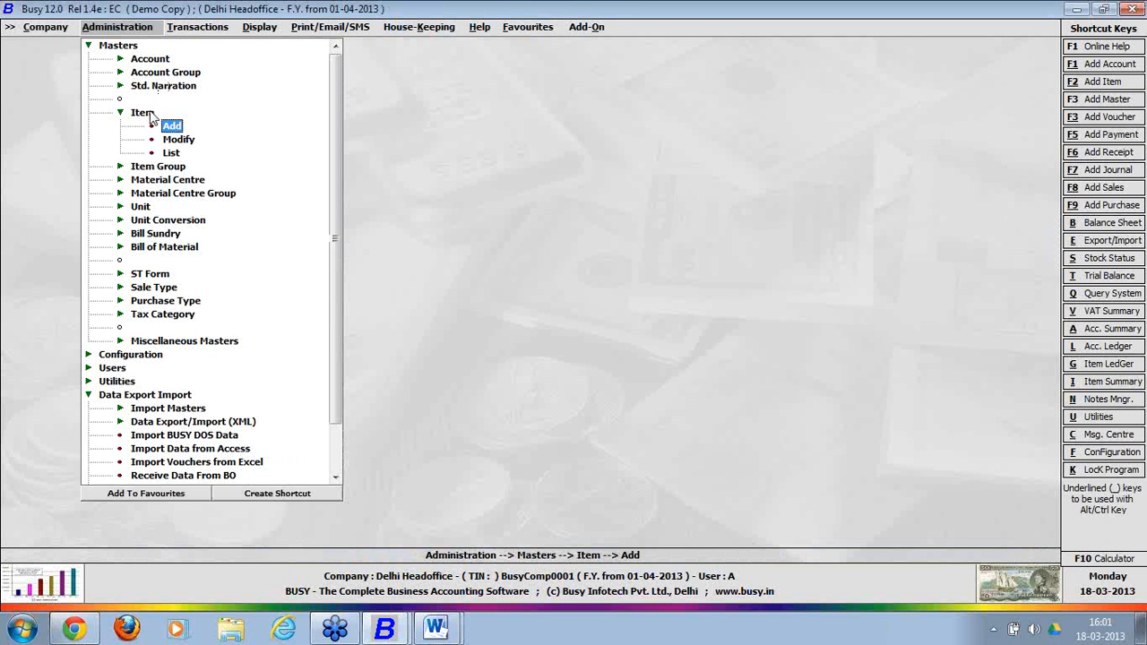
# Close the item form and open Bulk Data Updation to BO > Masters.
pyautogui.click(143, 112)
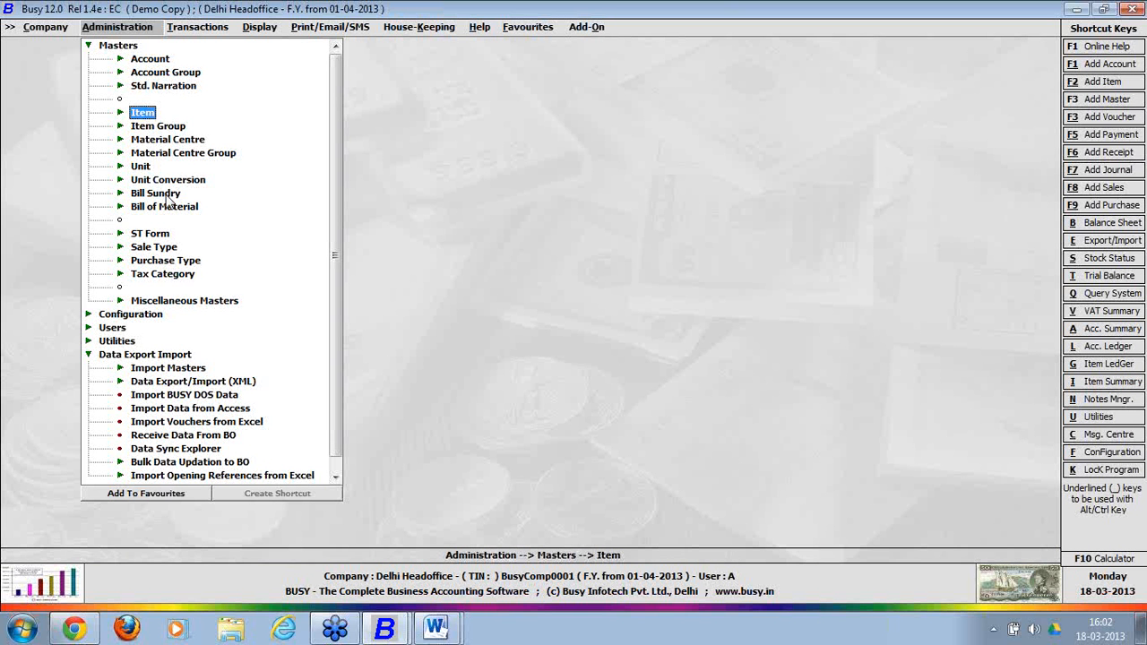
pyautogui.doubleClick(133, 48)
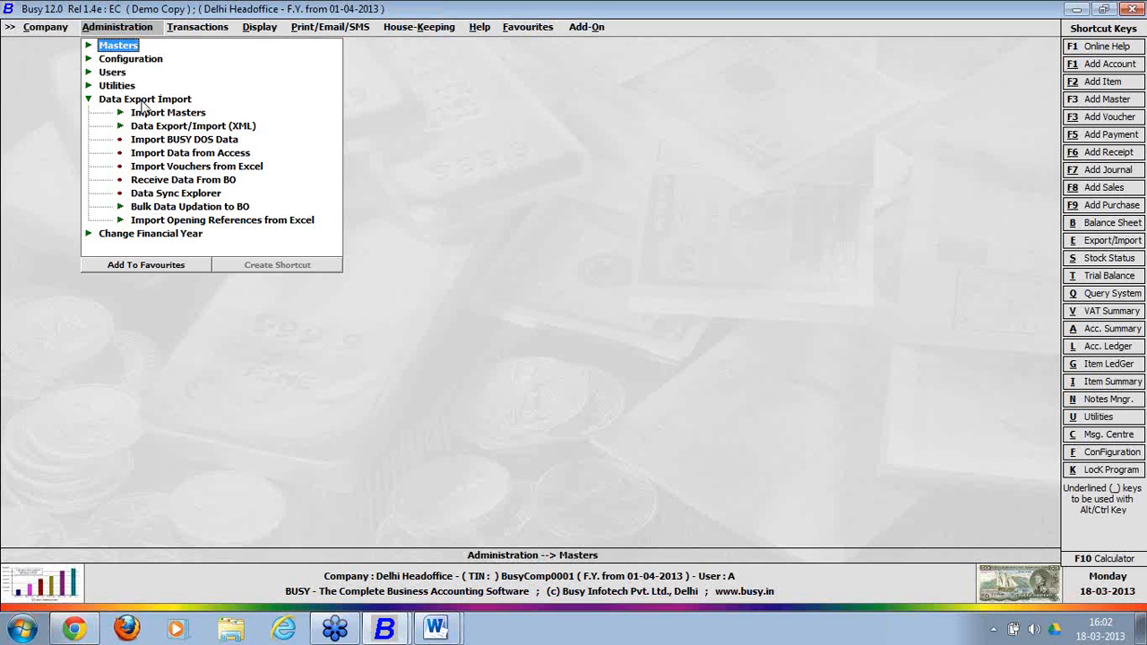
pyautogui.click(185, 215)
pyautogui.click(186, 227)
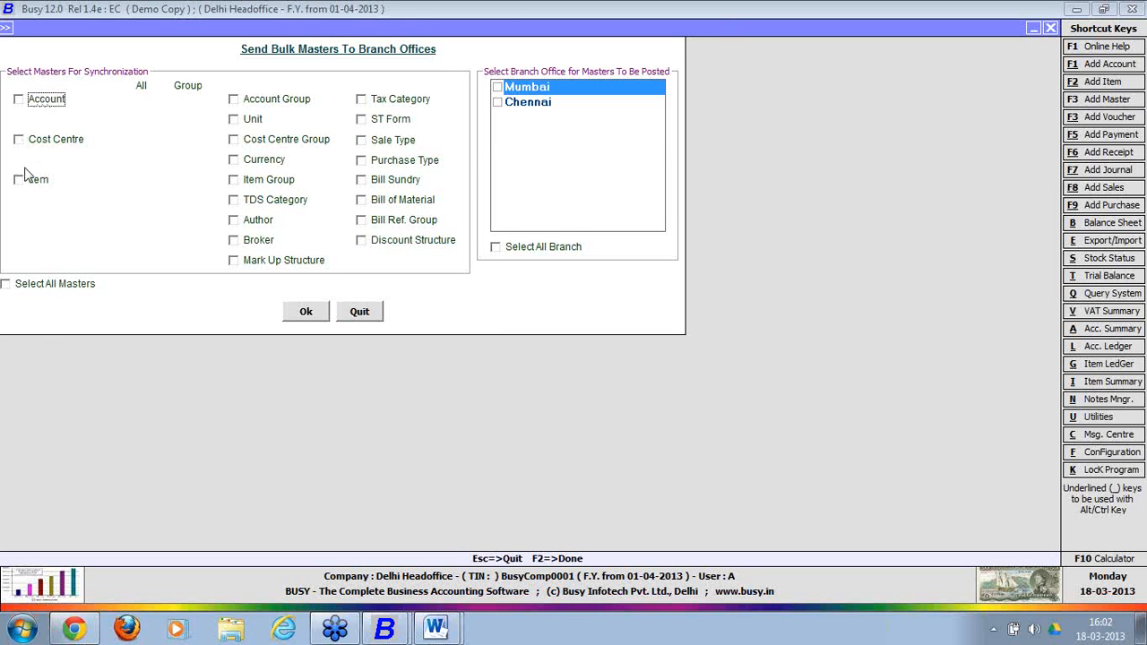
# Select item masters of group General for the Mumbai and Chennai branches.
pyautogui.click(25, 182)
pyautogui.click(186, 181)
pyautogui.press('Return')
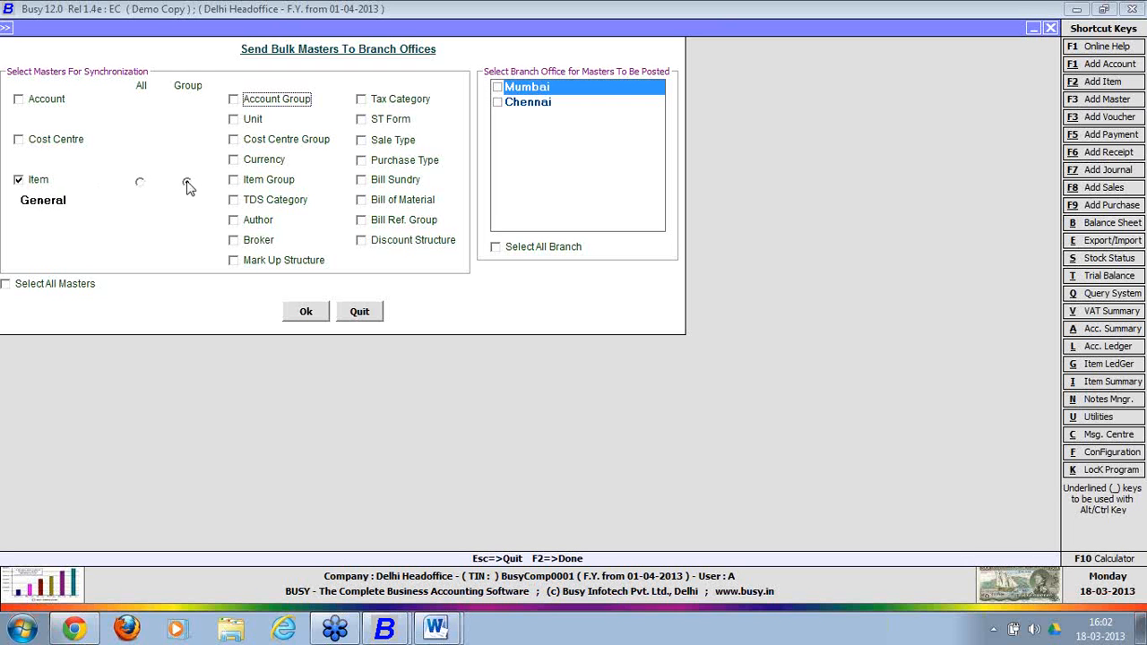
pyautogui.click(497, 87)
pyautogui.click(498, 103)
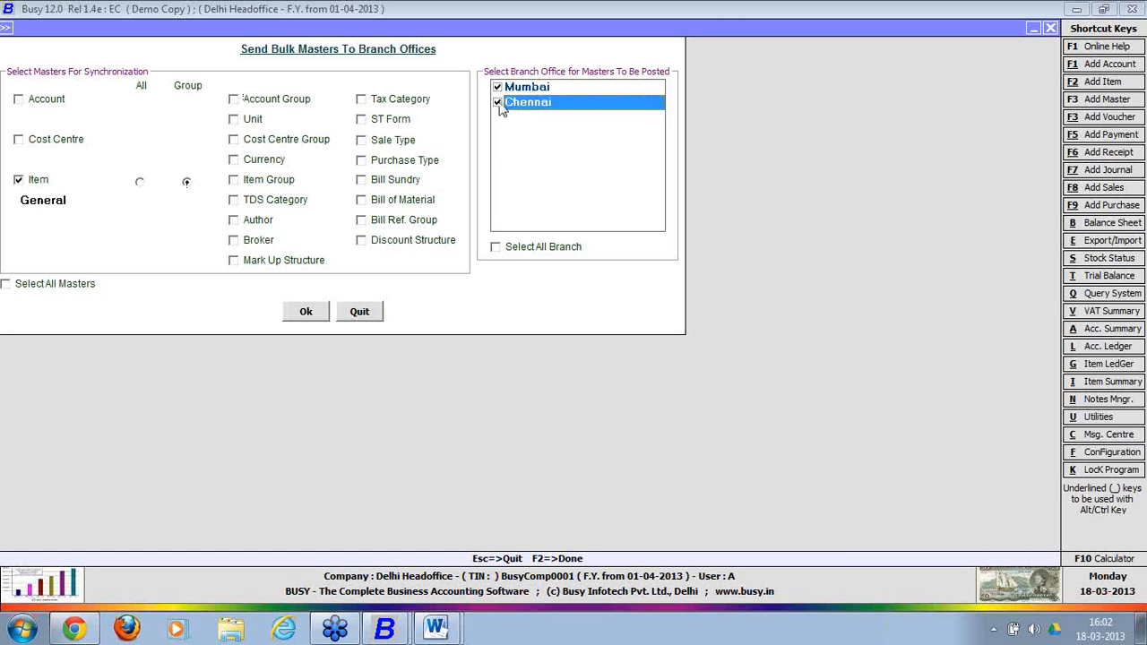
# Run the bulk master synchronization, decline the log file, and quit the form.
pyautogui.click(303, 314)
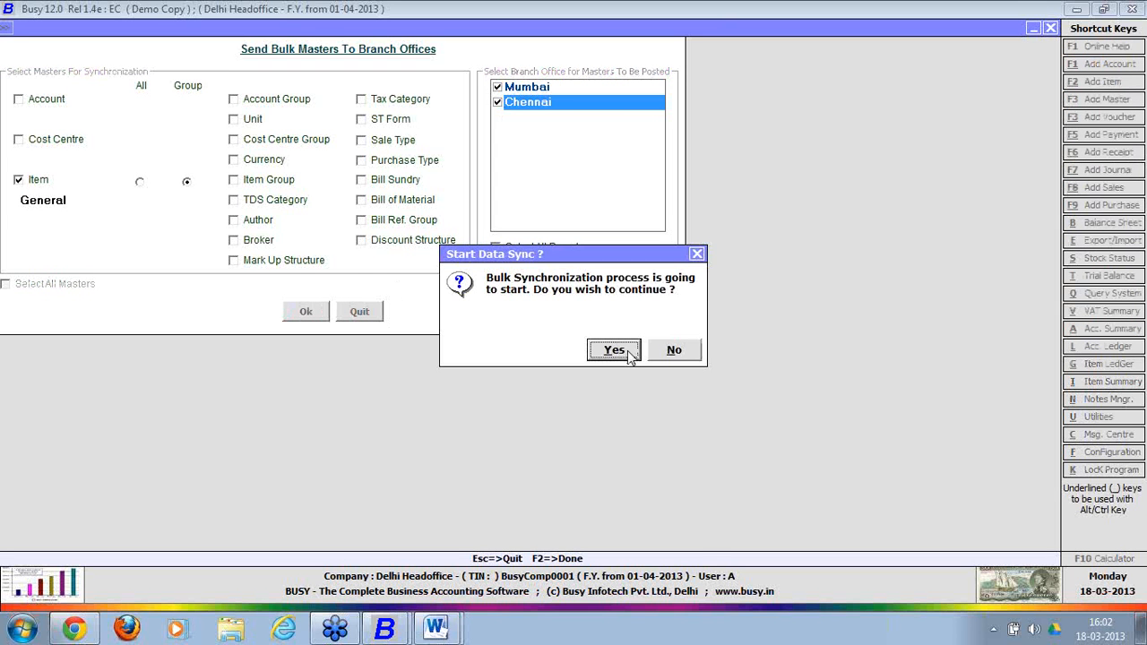
pyautogui.click(632, 353)
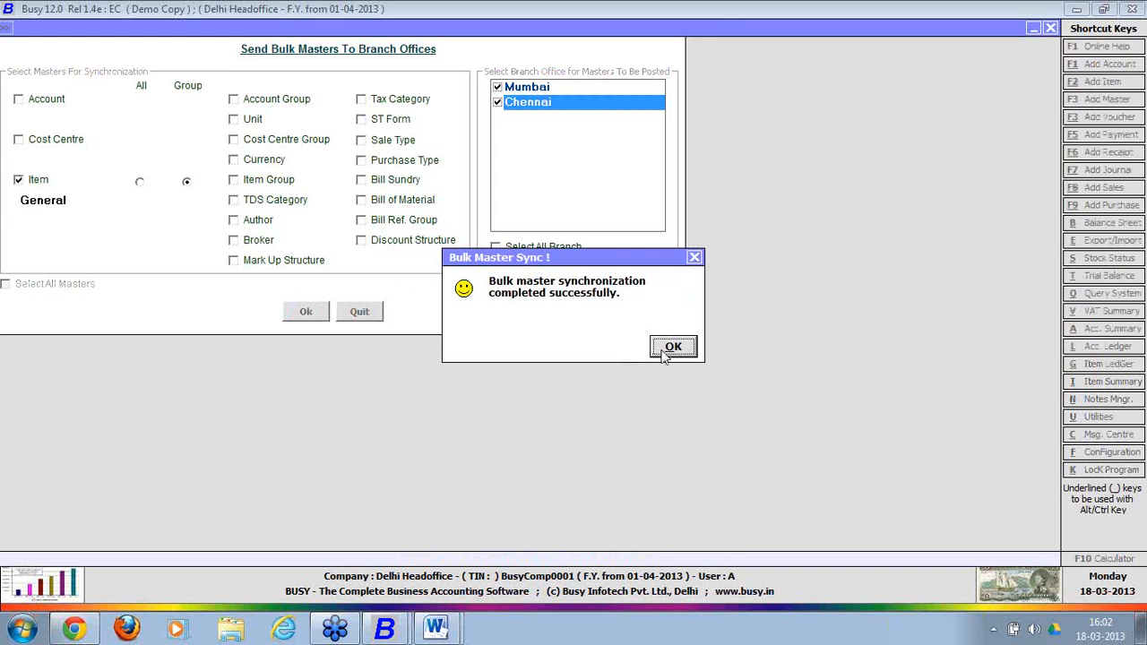
pyautogui.click(665, 351)
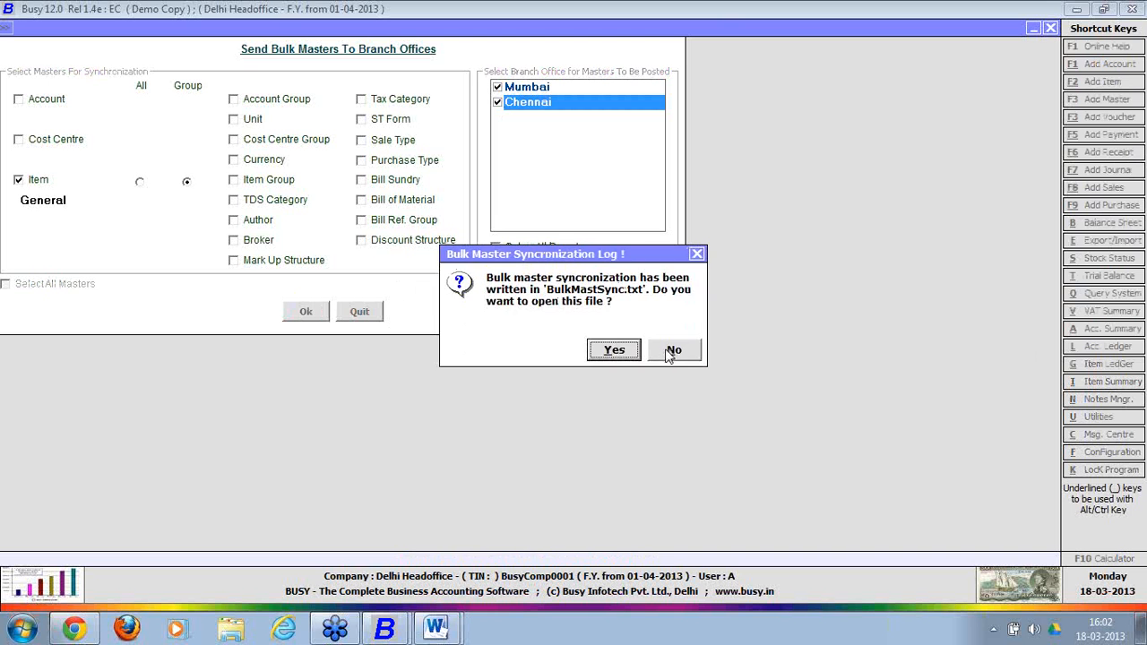
pyautogui.click(672, 352)
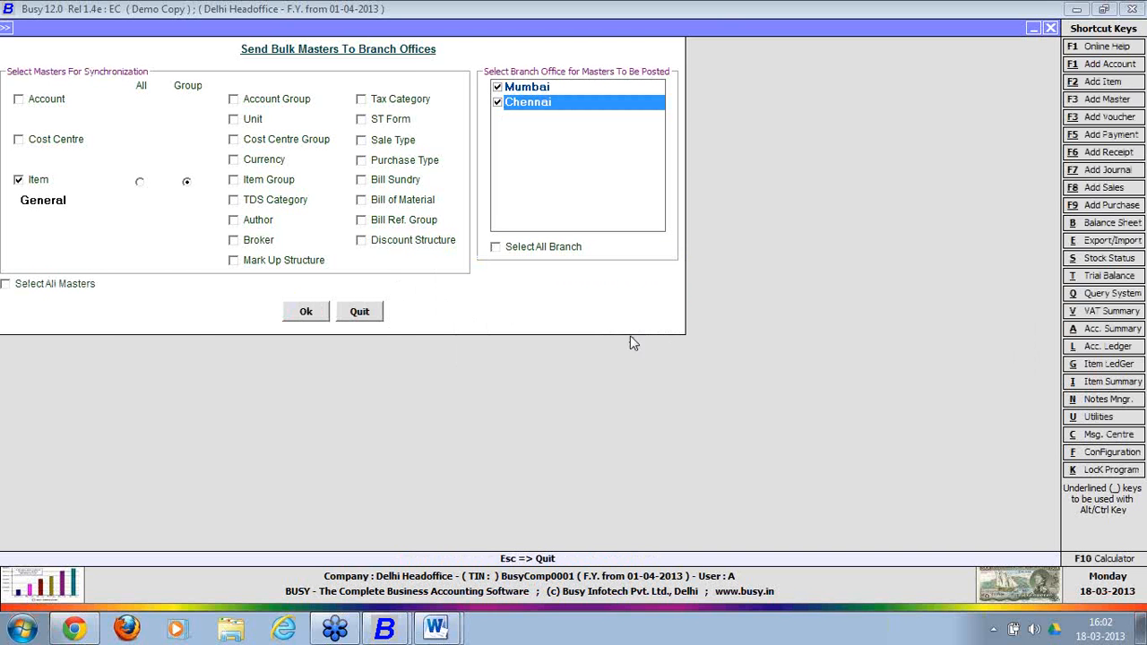
pyautogui.click(380, 311)
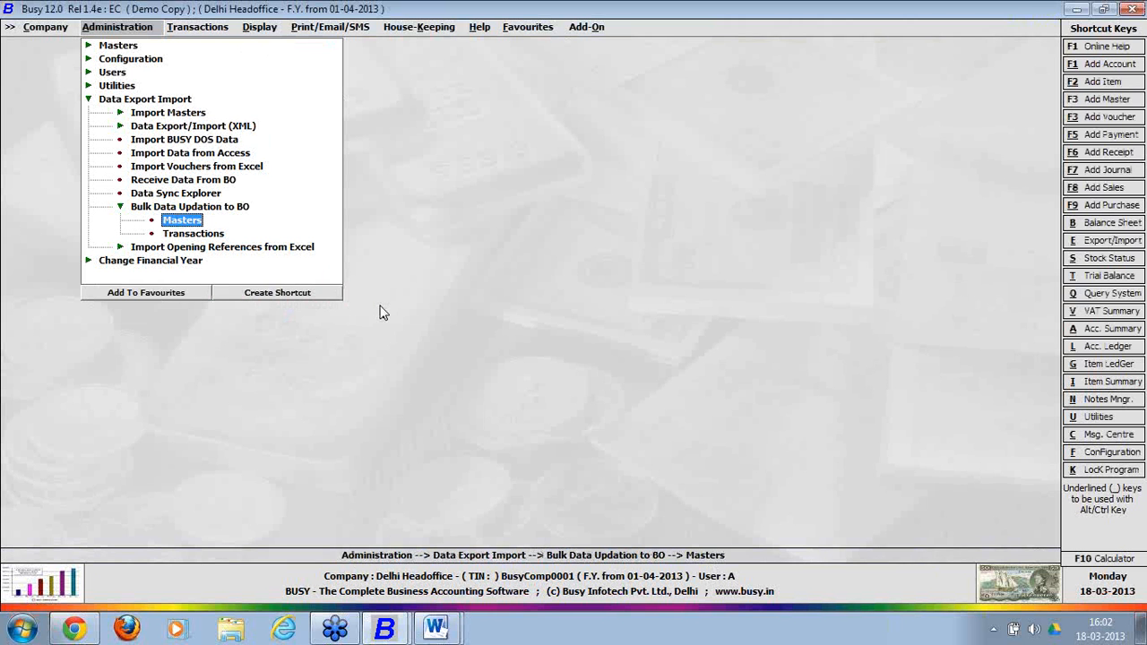
# Switch to the Mumbai company window and open Exchange Data with HO, showing 2 items to receive.
pyautogui.click(234, 207)
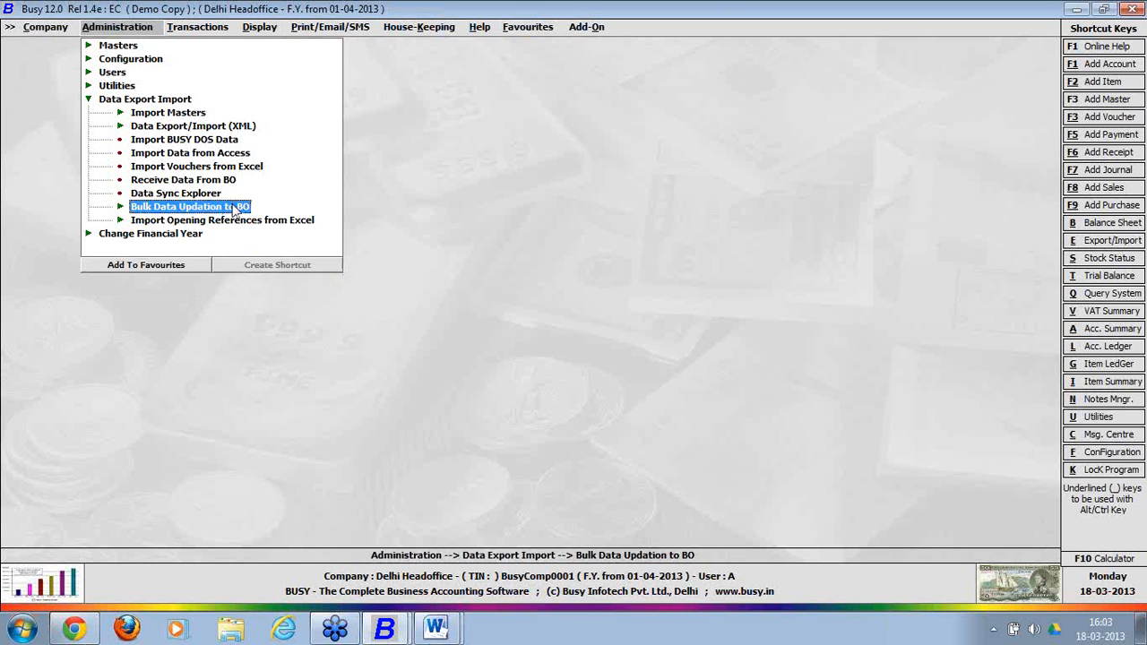
pyautogui.click(384, 627)
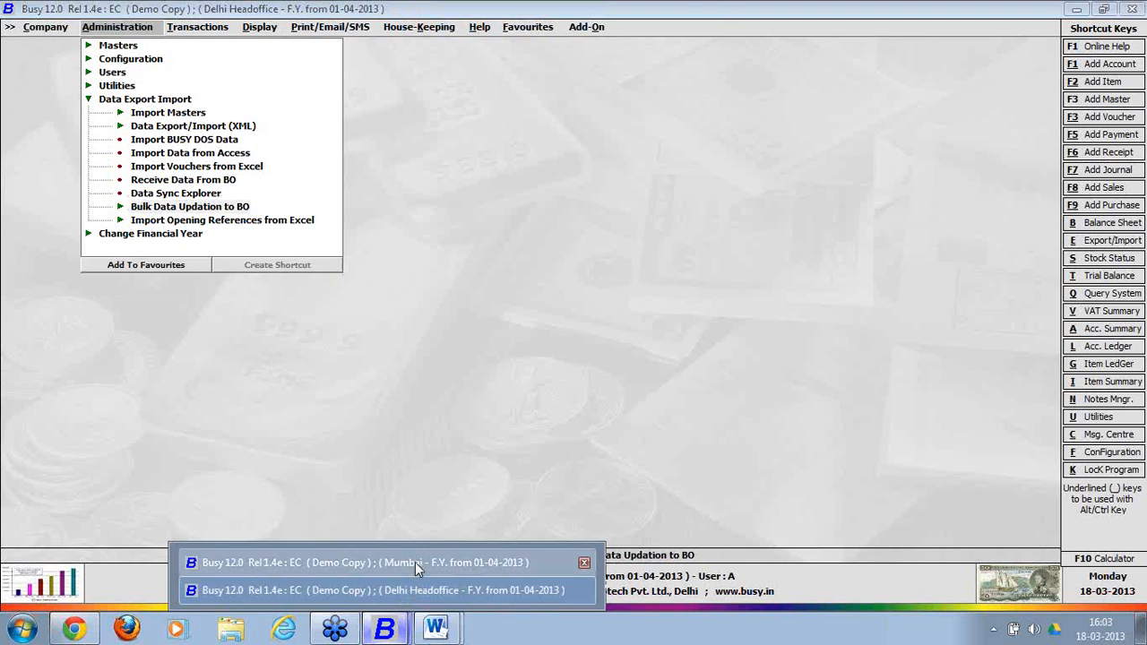
pyautogui.click(415, 562)
pyautogui.click(723, 507)
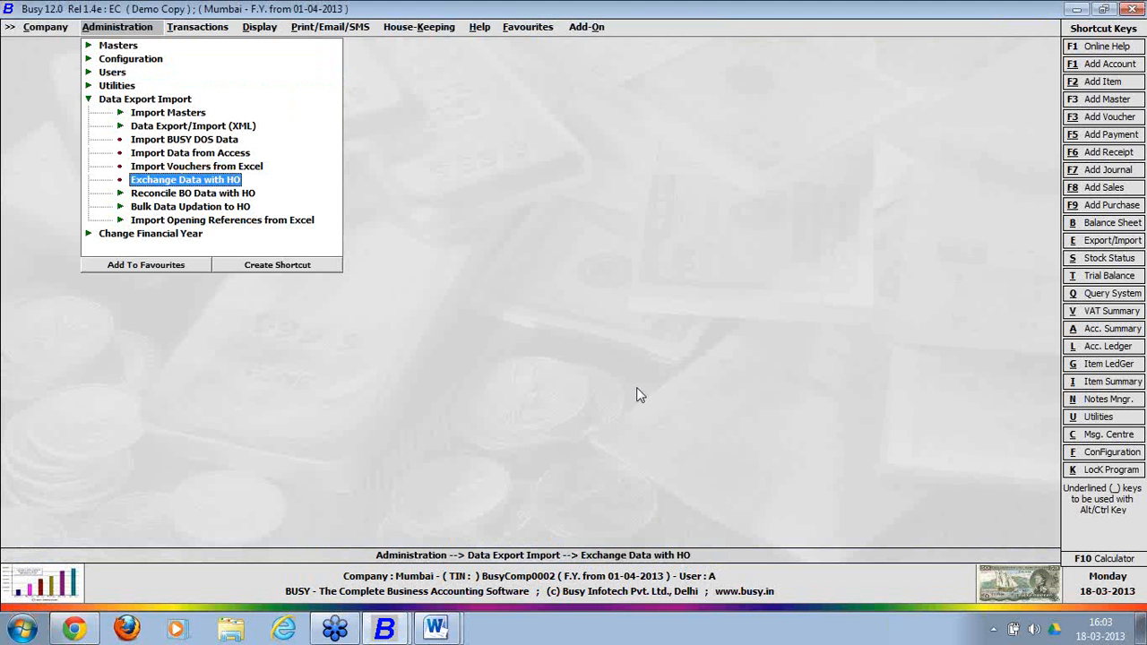
pyautogui.click(226, 181)
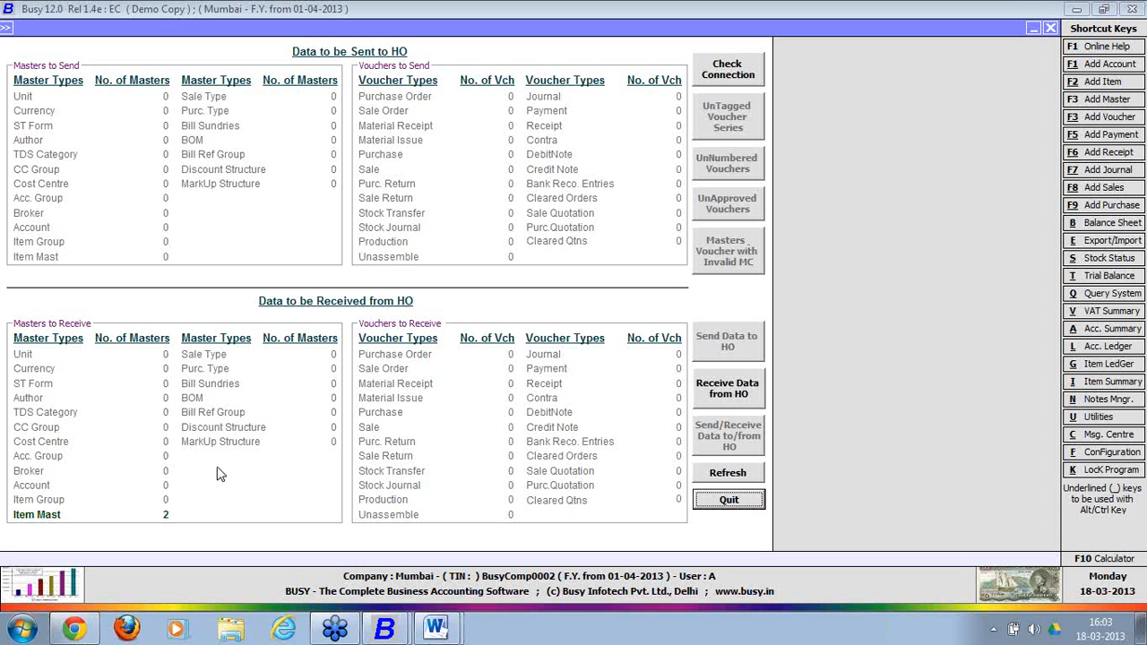
# Receive the 2 head-office item masters into Mumbai, declining the log file.
pyautogui.click(729, 395)
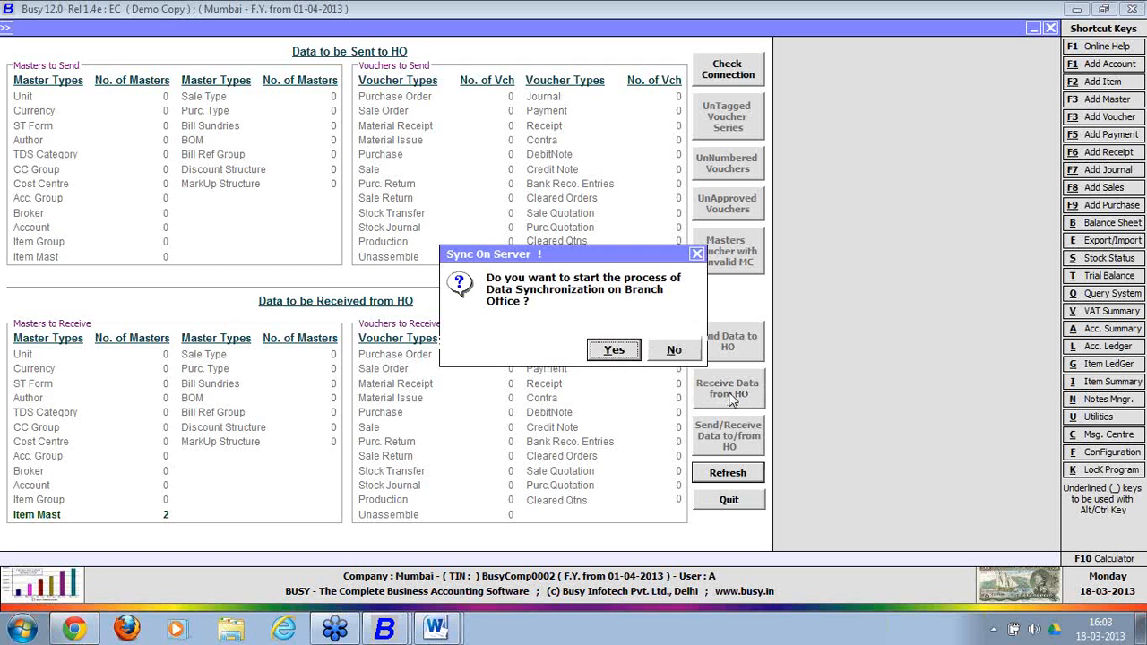
pyautogui.click(615, 351)
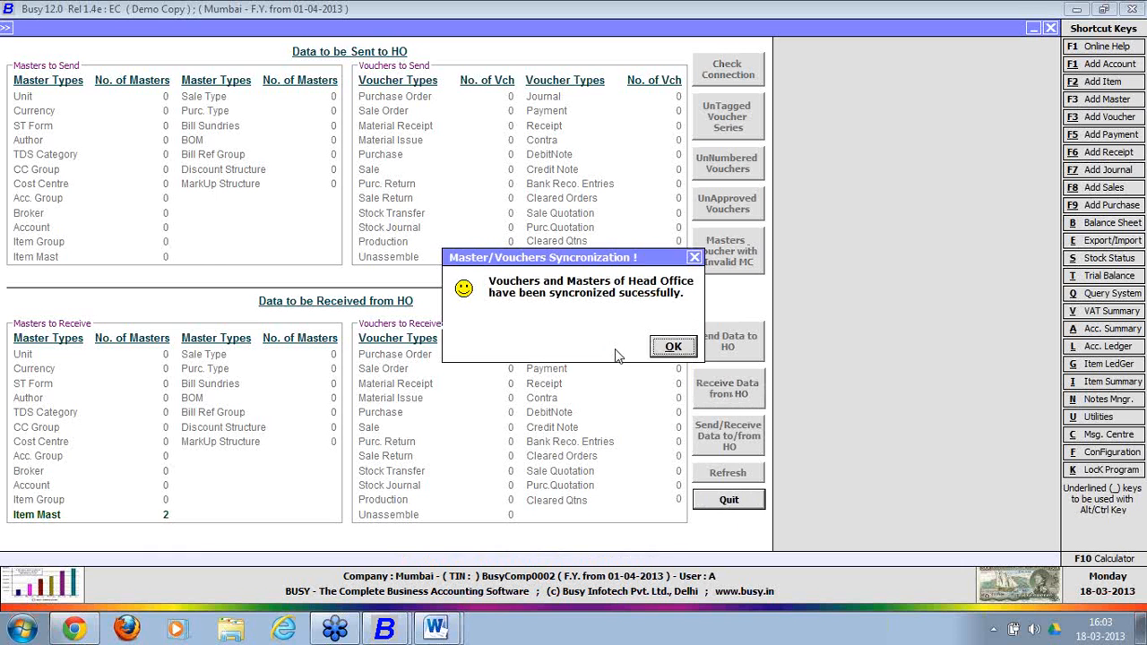
pyautogui.click(673, 348)
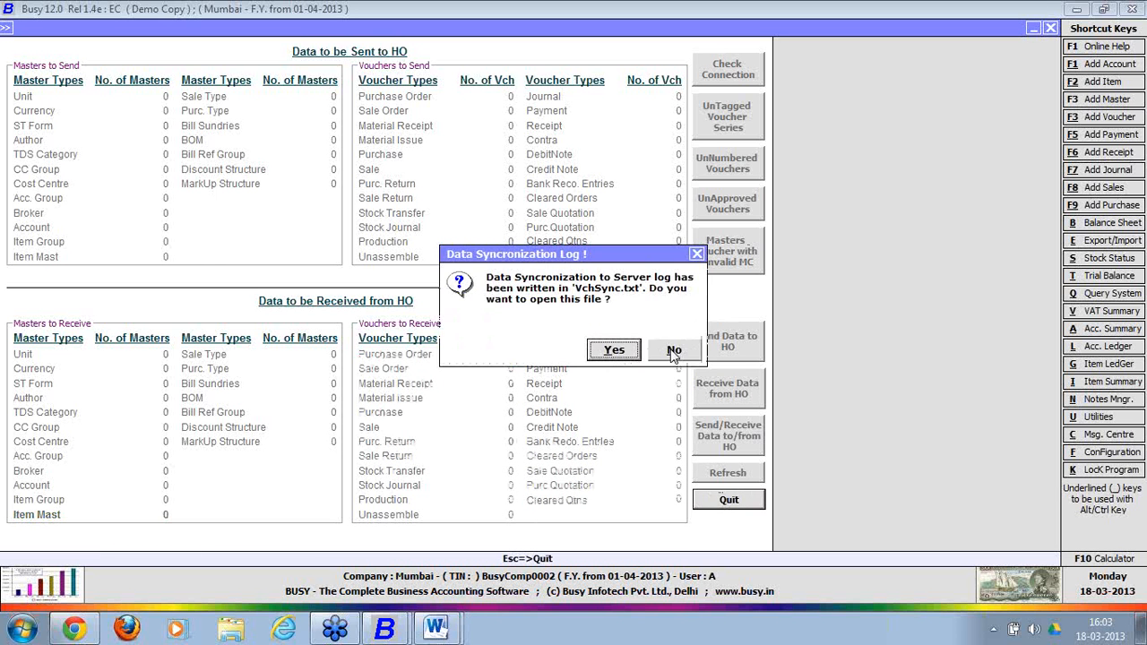
pyautogui.click(673, 350)
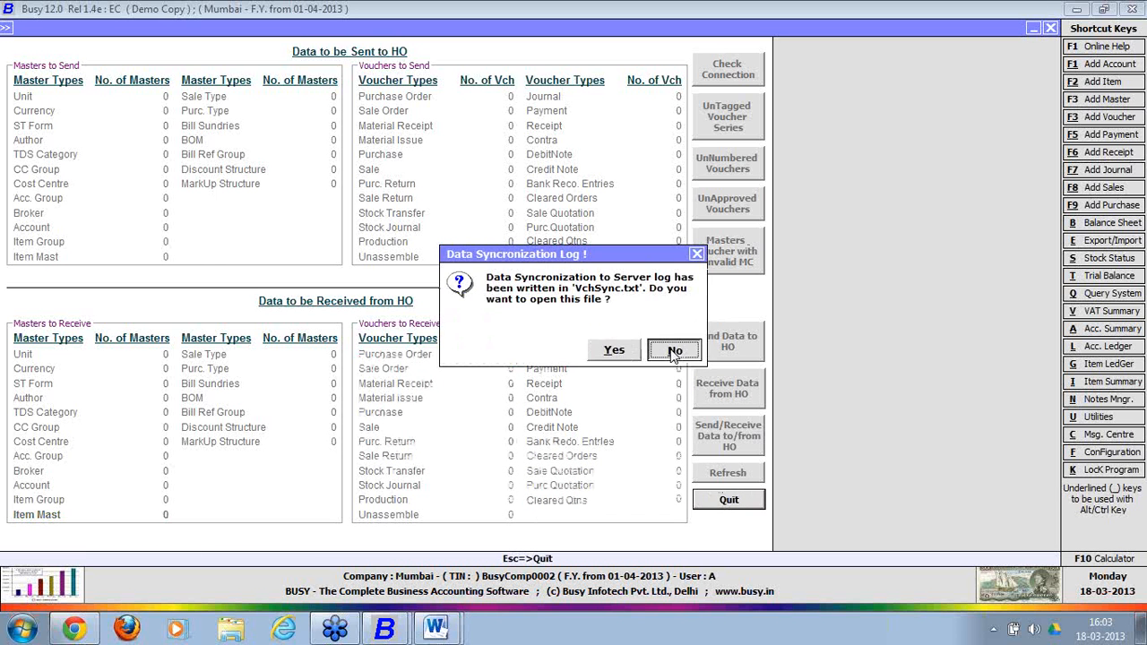
pyautogui.click(748, 501)
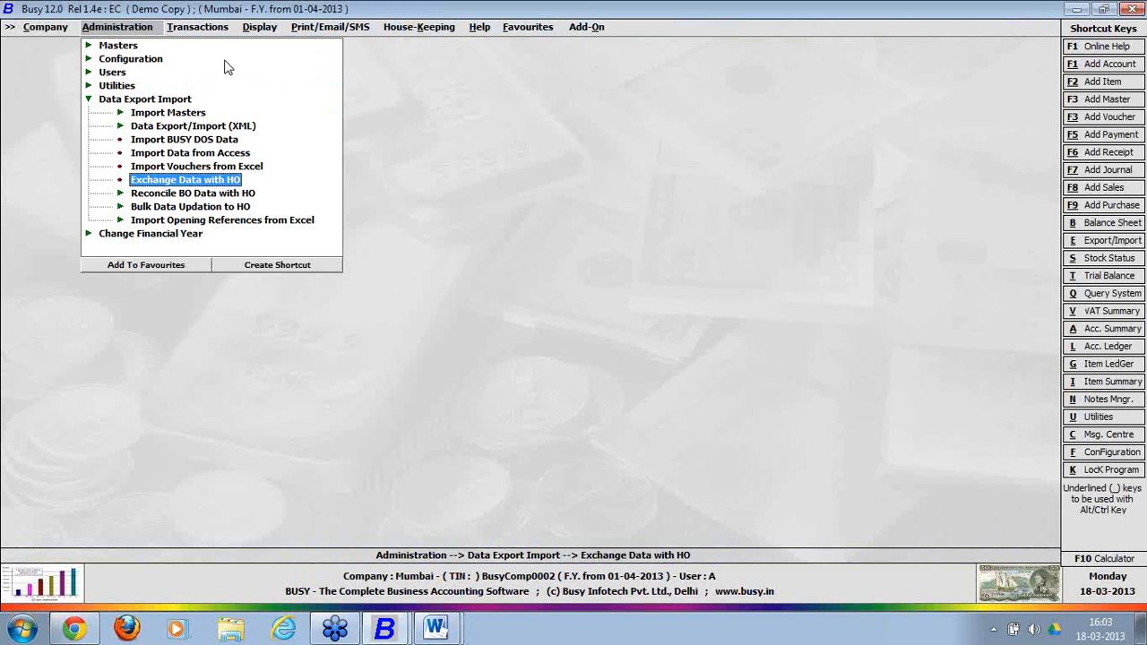
pyautogui.click(135, 50)
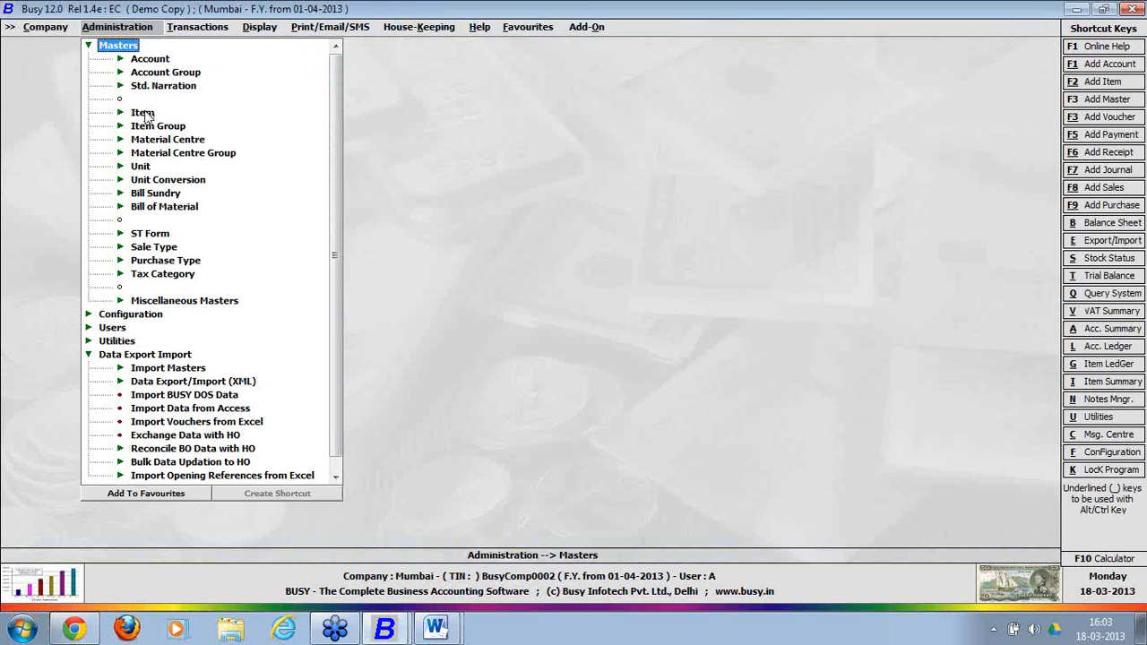
pyautogui.click(146, 115)
pyautogui.click(179, 145)
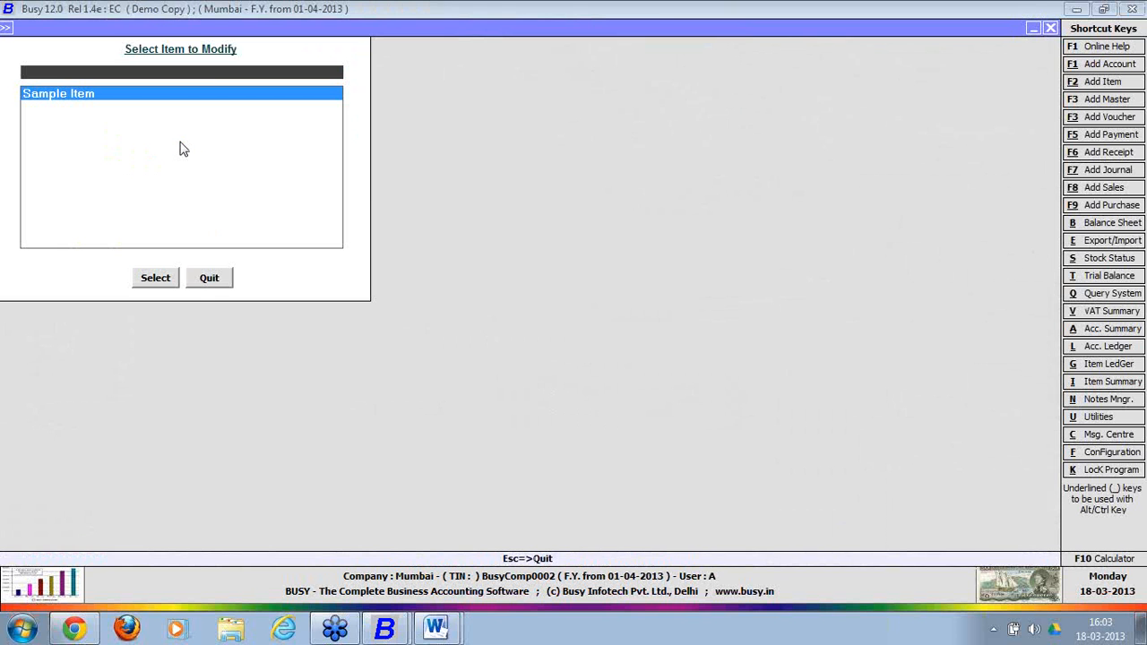
pyautogui.press('Return')
pyautogui.click(163, 248)
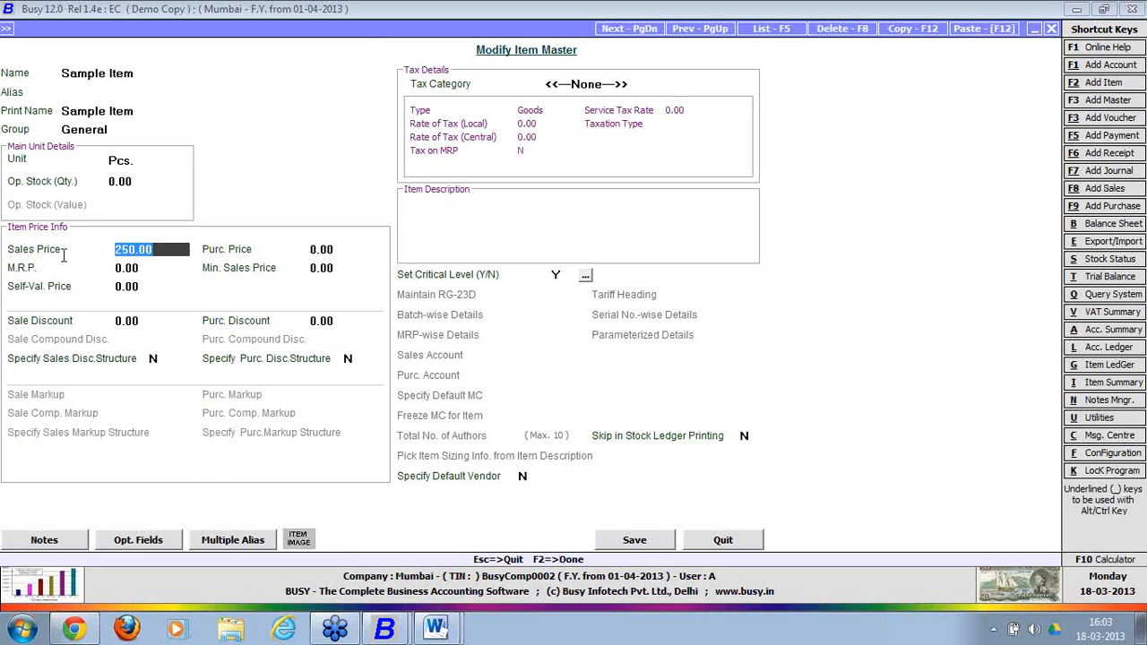
pyautogui.click(747, 546)
pyautogui.click(205, 279)
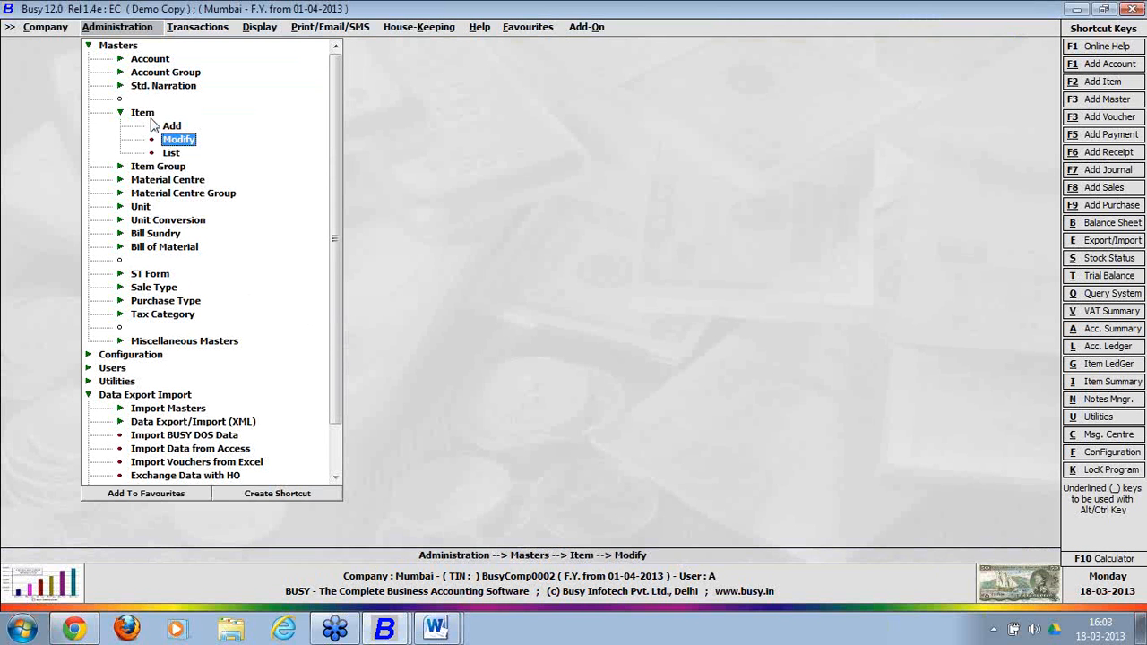
# Collapse the Administration menus and open Transactions > Sales > Add for a new voucher.
pyautogui.press('Left')
pyautogui.press('Left')
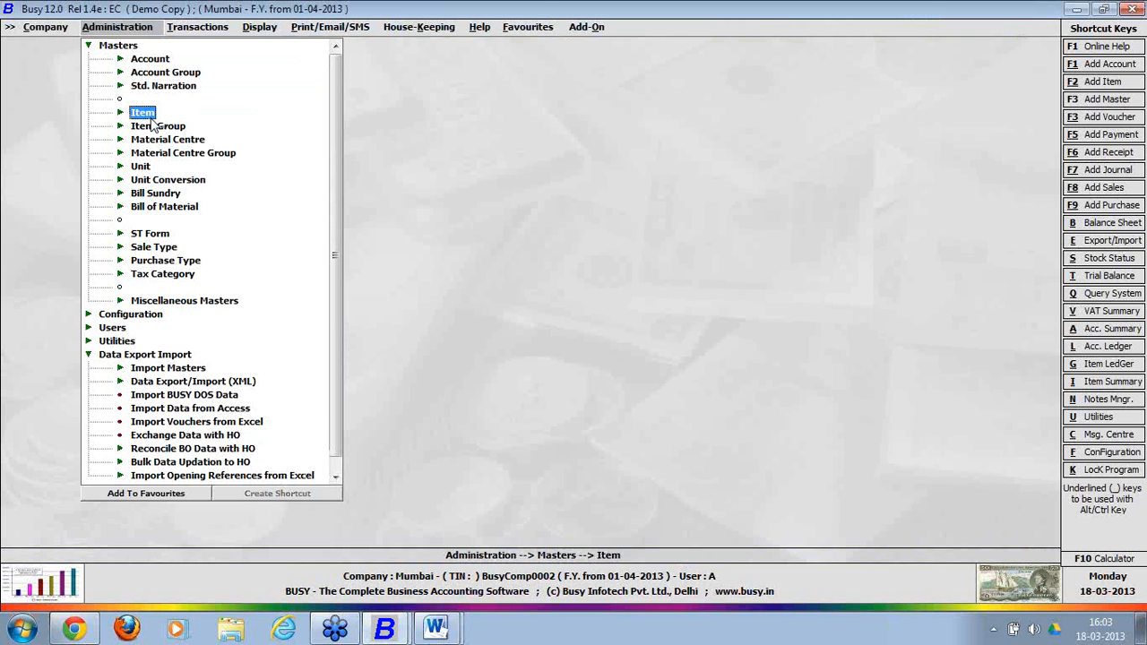
pyautogui.doubleClick(134, 49)
pyautogui.doubleClick(140, 100)
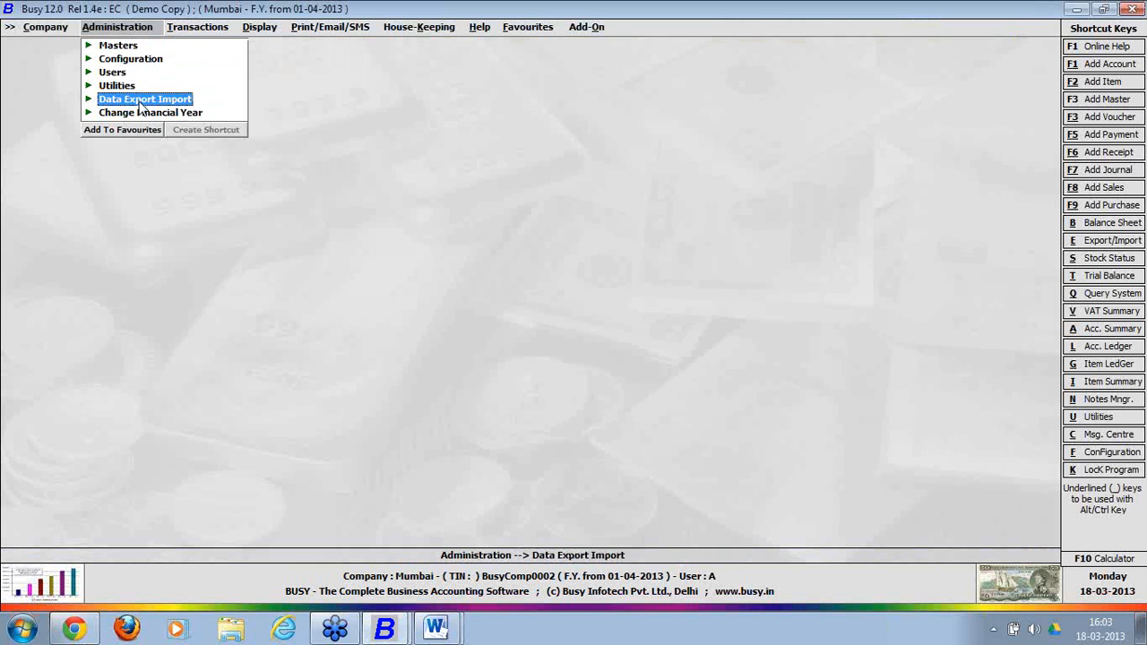
pyautogui.click(208, 32)
pyautogui.doubleClick(203, 46)
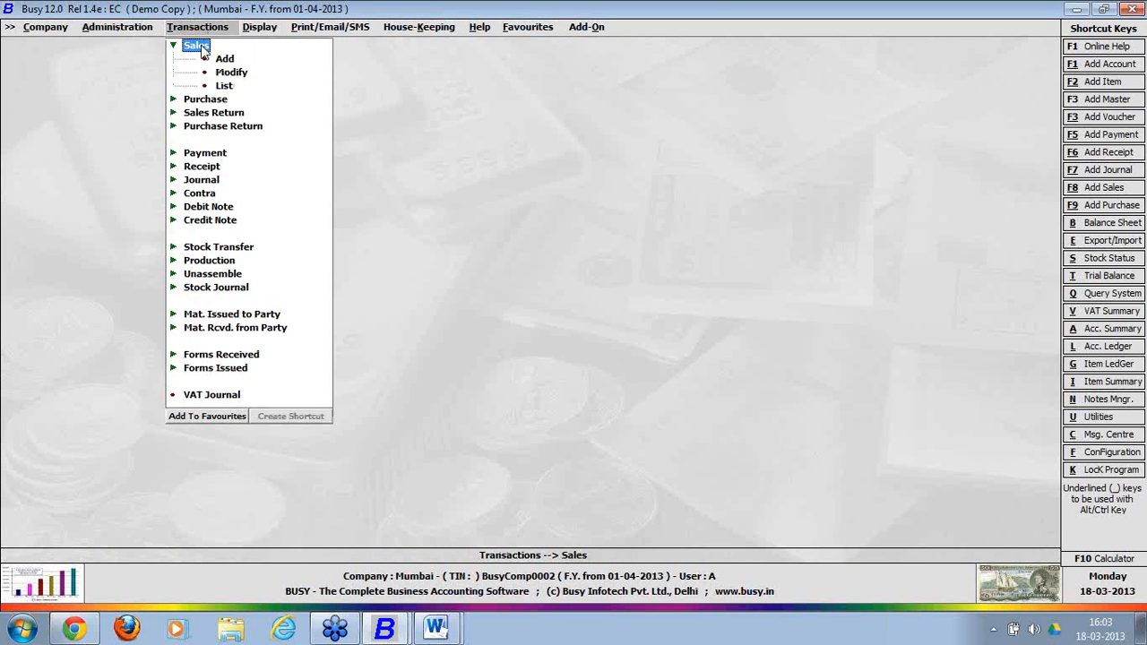
pyautogui.doubleClick(224, 59)
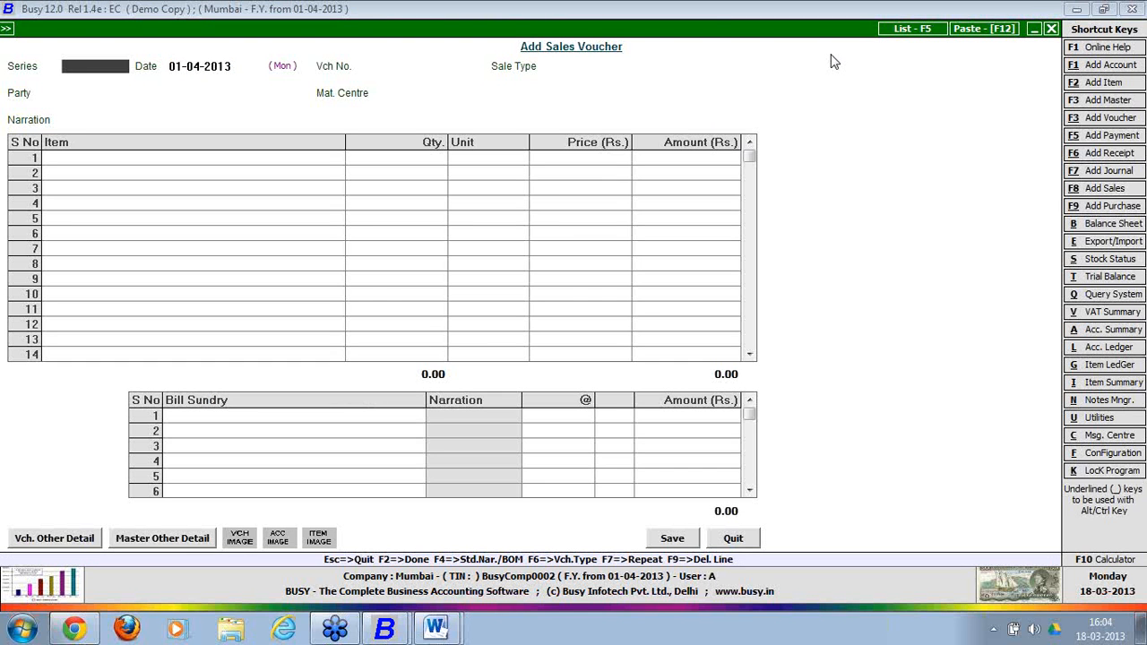
# Set series Mumbai, sale type VAT/12.5% (R), party Busy Infotech Pvt. Ltd., material centre Mumbai.
pyautogui.press('space')
pyautogui.press('Return')
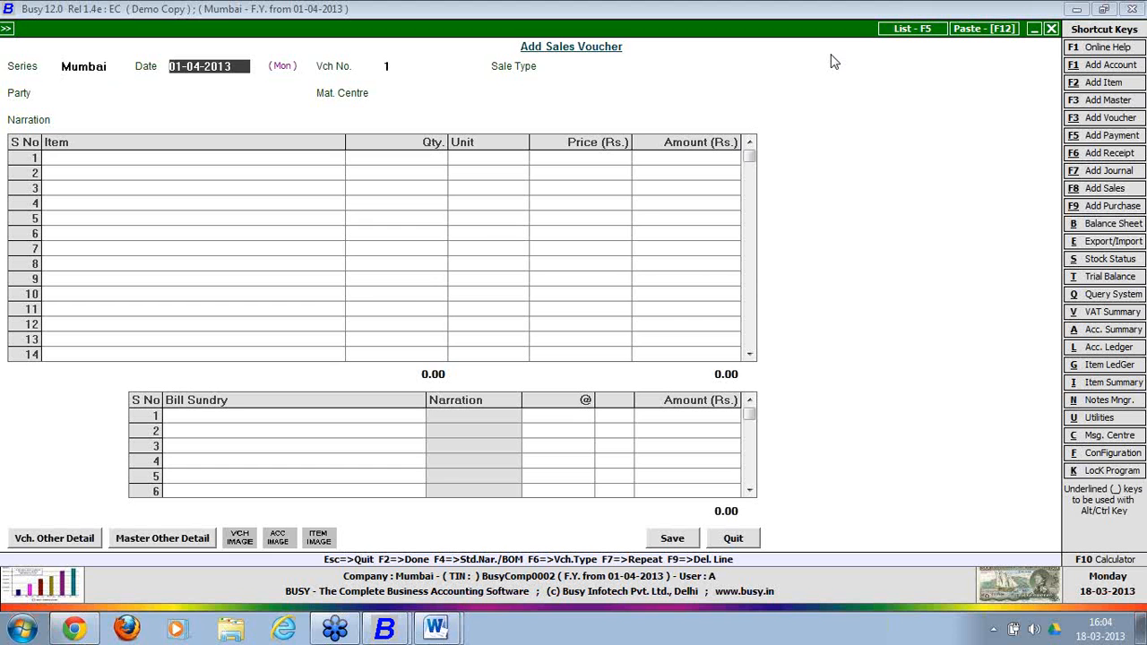
pyautogui.press('Return')
pyautogui.press('Return')
pyautogui.press('space')
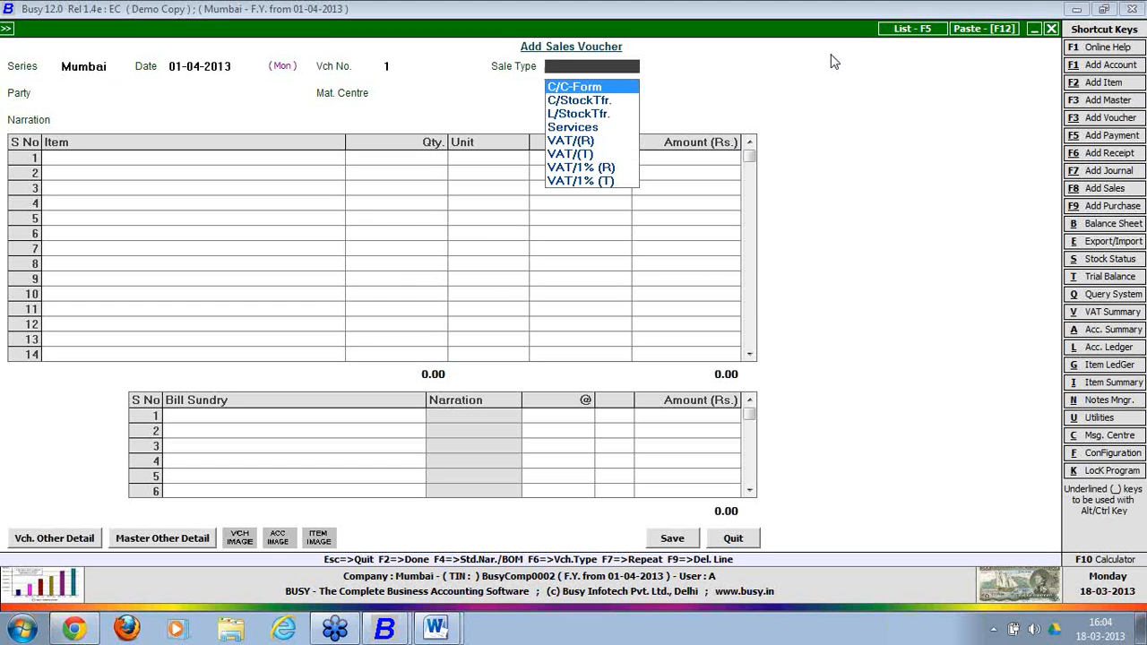
pyautogui.press('Down')
pyautogui.press('Down')
pyautogui.press('Down')
pyautogui.press('Down')
pyautogui.press('Down')
pyautogui.press('Down')
pyautogui.press('Down')
pyautogui.press('Down')
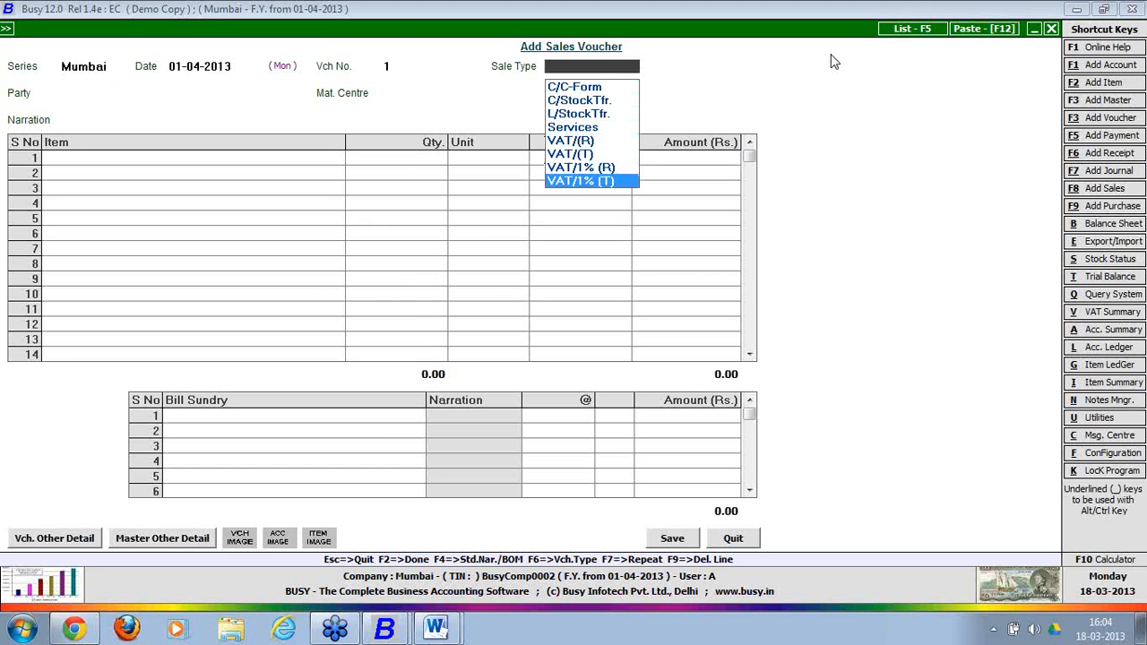
pyautogui.press('Return')
pyautogui.press('space')
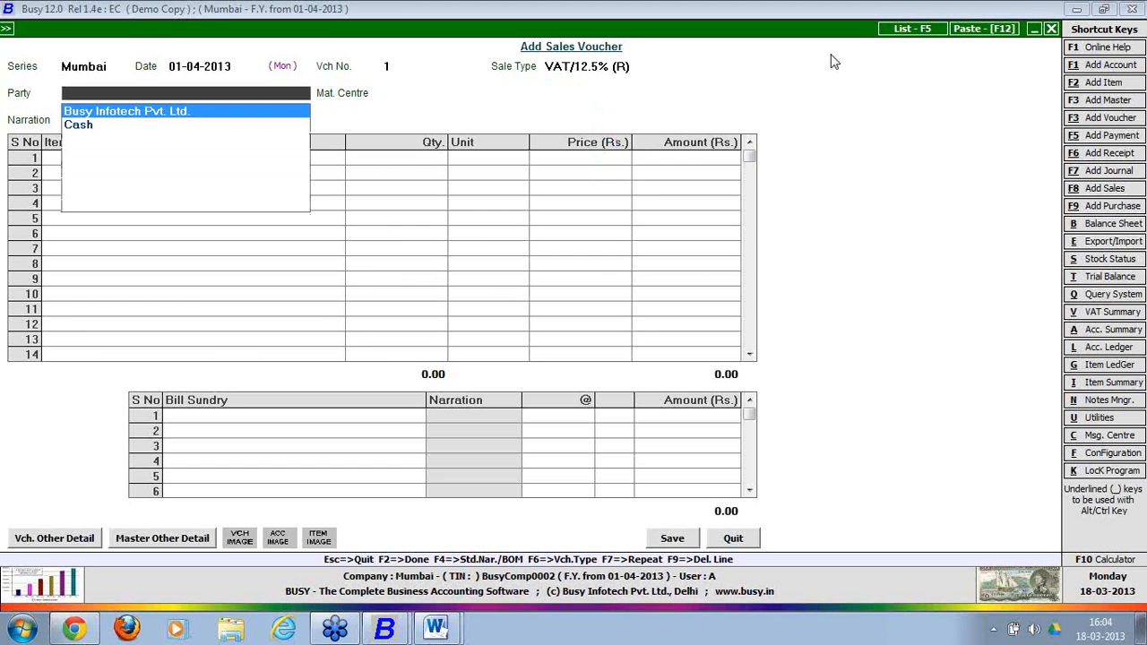
pyautogui.press('Return')
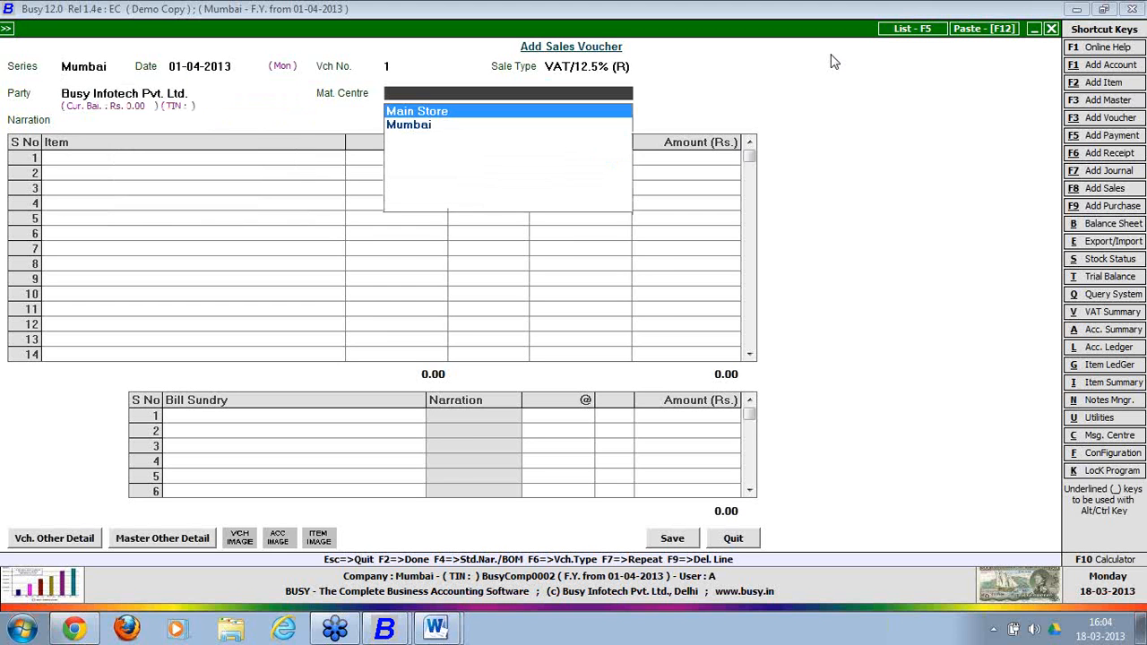
pyautogui.press('Down')
pyautogui.press('Return')
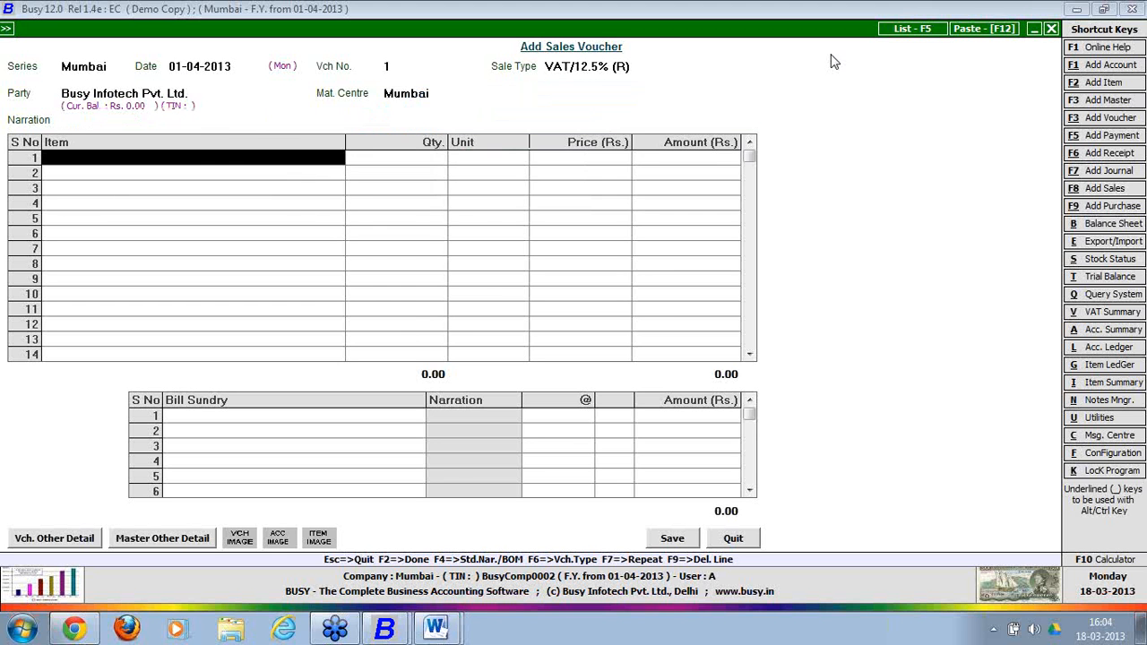
# Bill 100 Sample Item at 250.00 with VAT, save allowing negative stock, without printing.
pyautogui.press('Return')
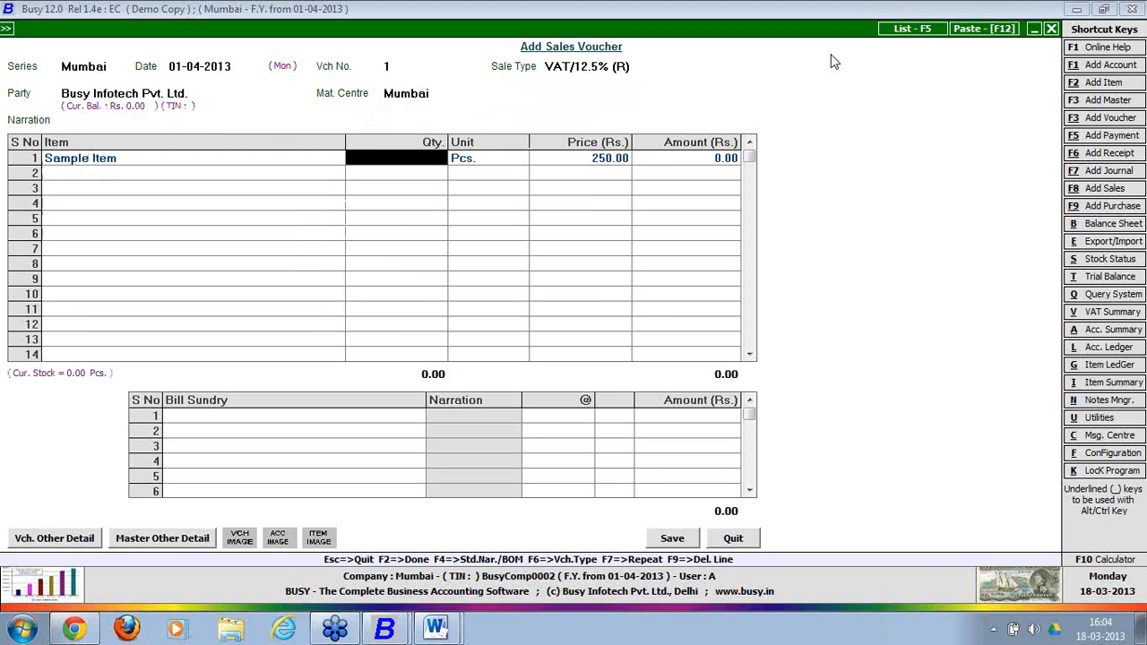
pyautogui.write('100')
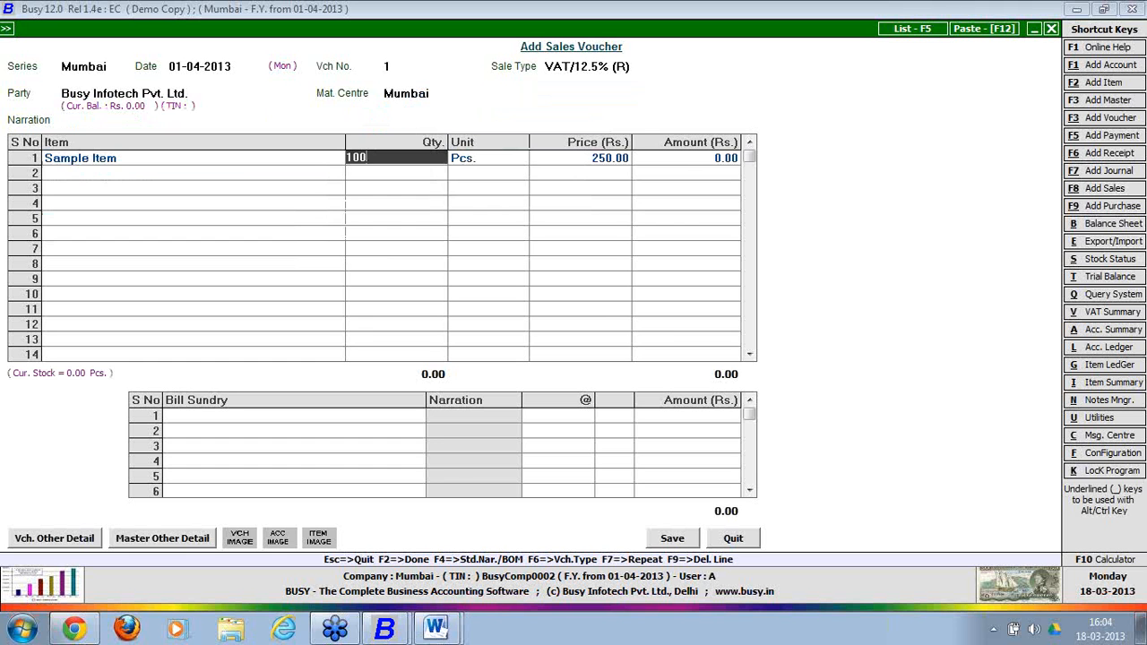
pyautogui.press('Return')
pyautogui.press('Return')
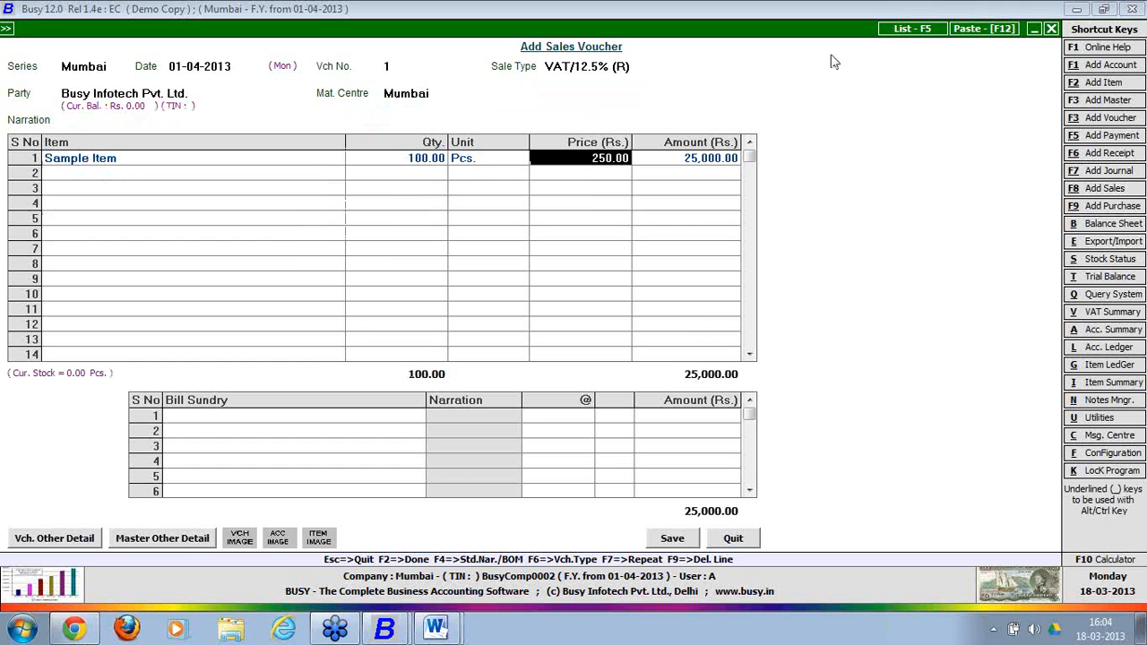
pyautogui.press('Return')
pyautogui.write('vat')
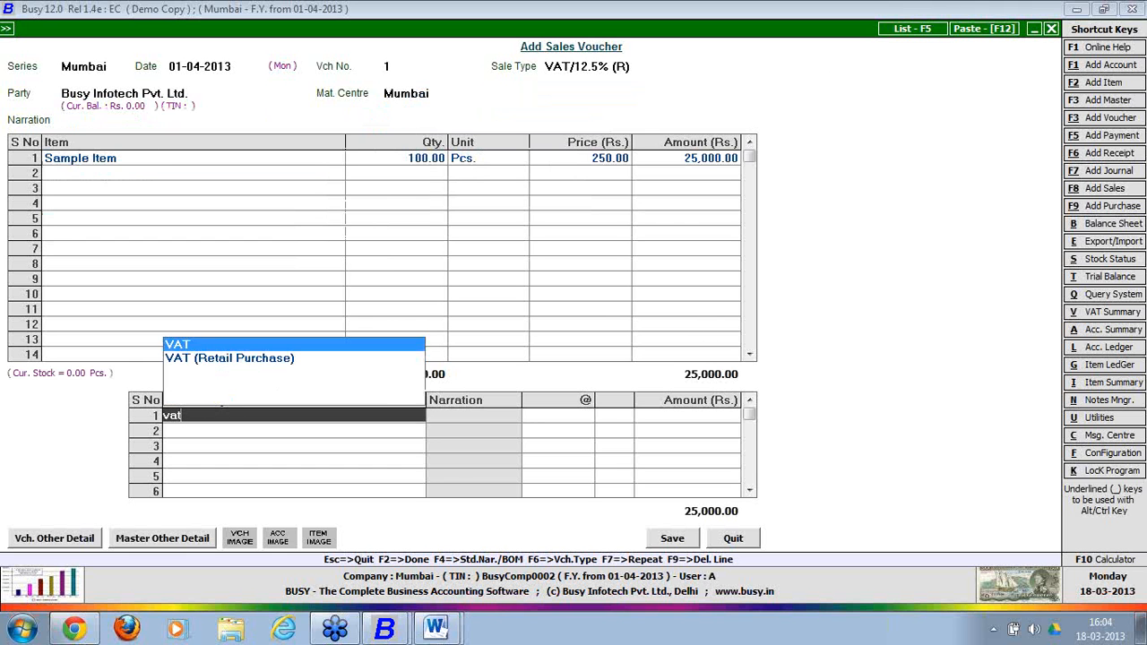
pyautogui.press('Return')
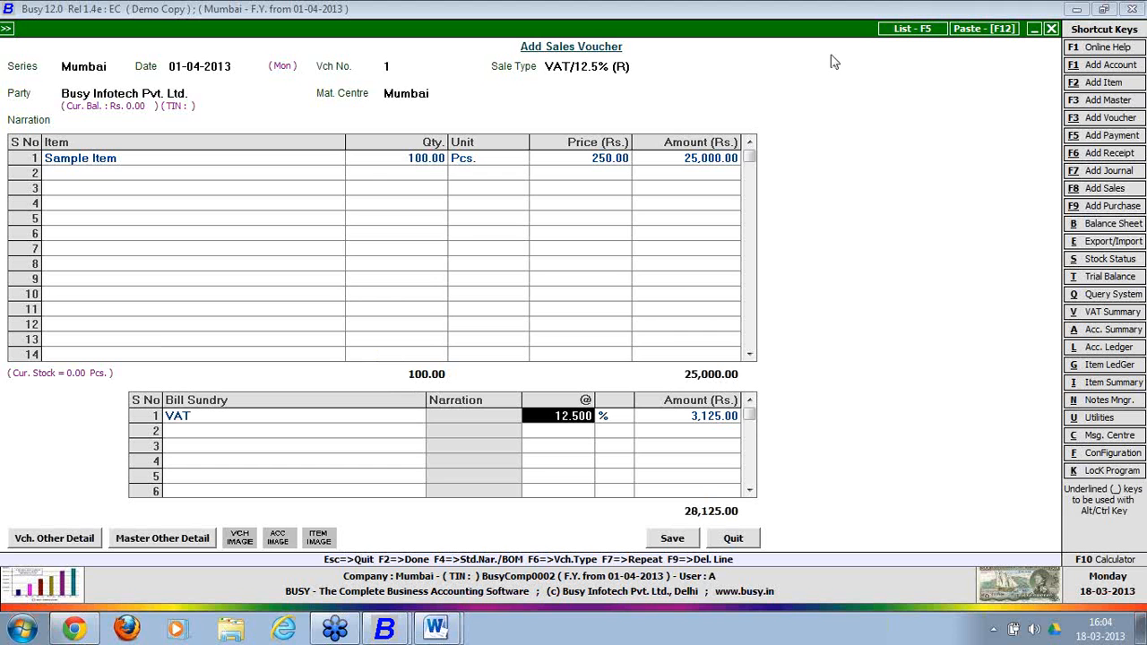
pyautogui.click(674, 539)
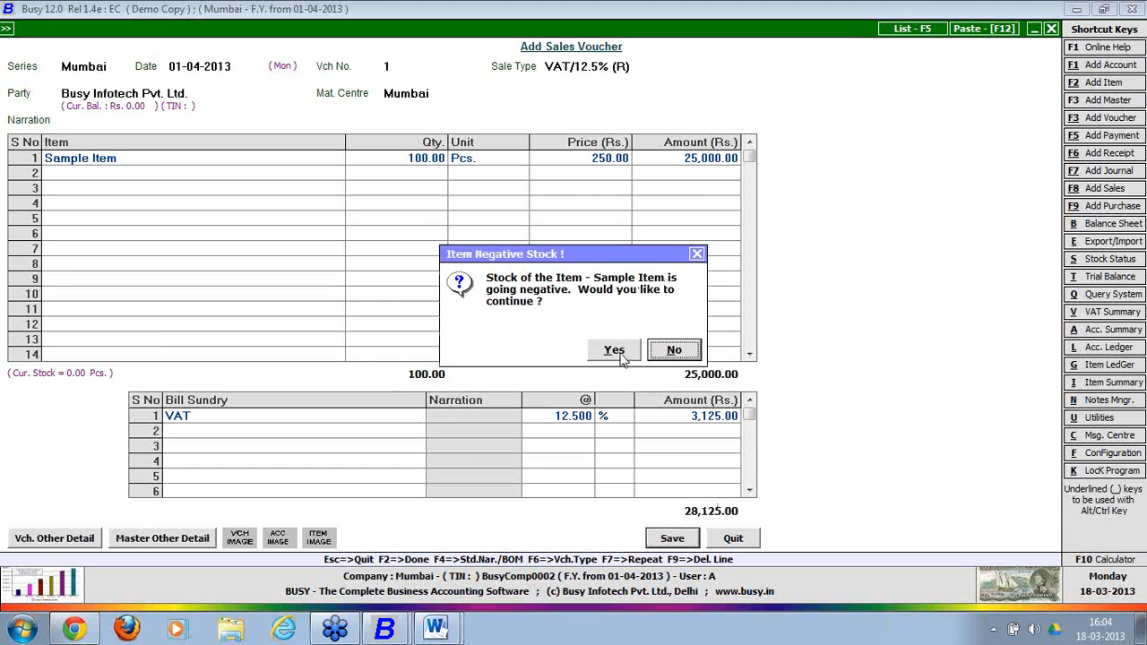
pyautogui.click(618, 351)
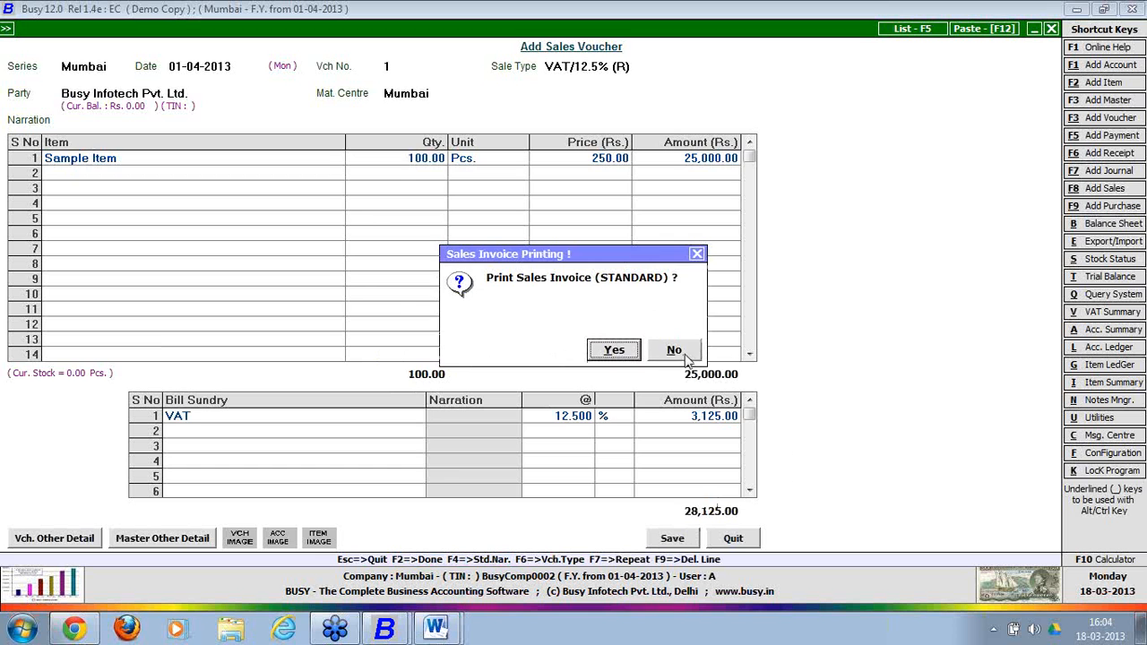
pyautogui.click(684, 357)
# Date voucher 2 as 02-04-2013 and choose Busy Infotech Pvt. Ltd. as the party.
pyautogui.press('Return')
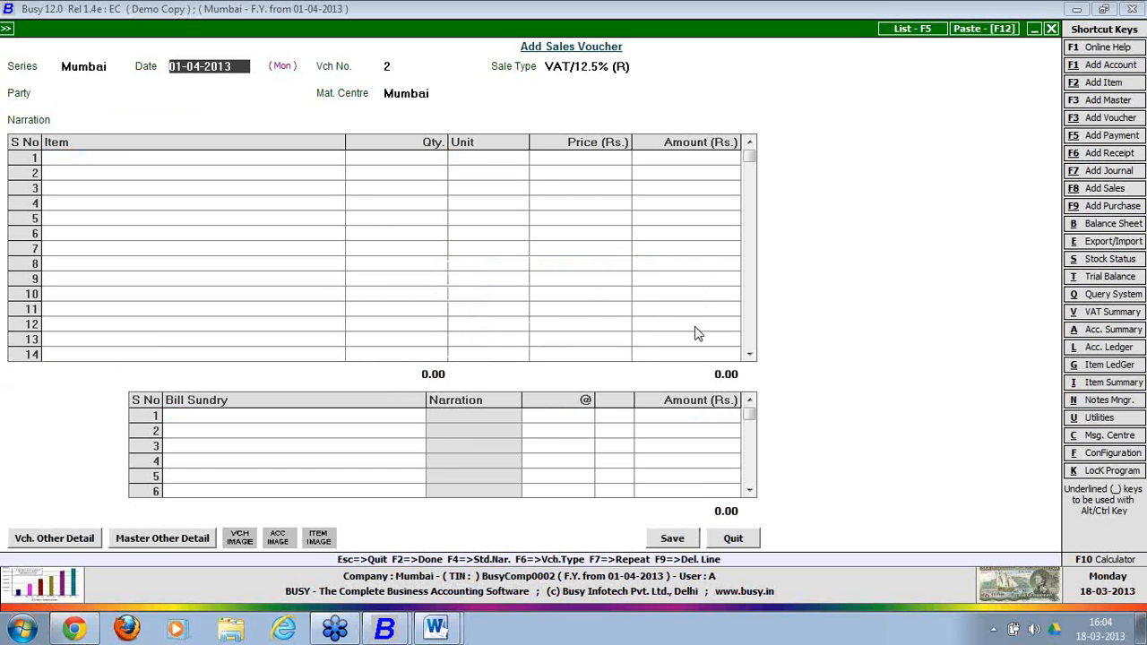
pyautogui.press('BackSpace')
pyautogui.write('2-')
pyautogui.press('Return')
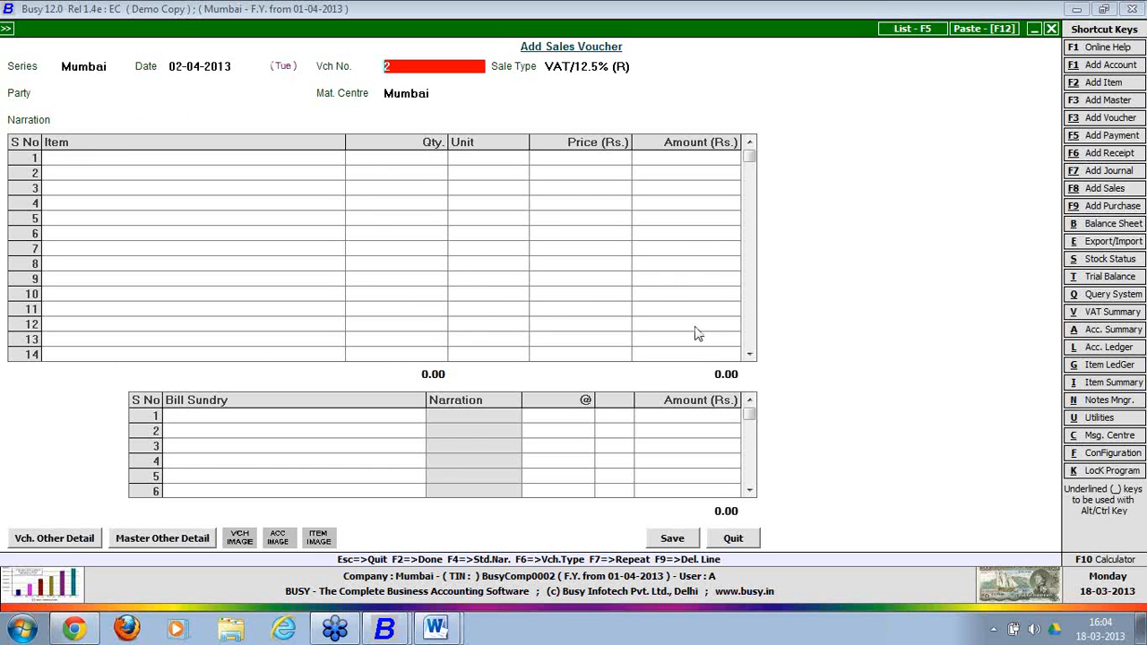
pyautogui.press('Return')
pyautogui.press('Return')
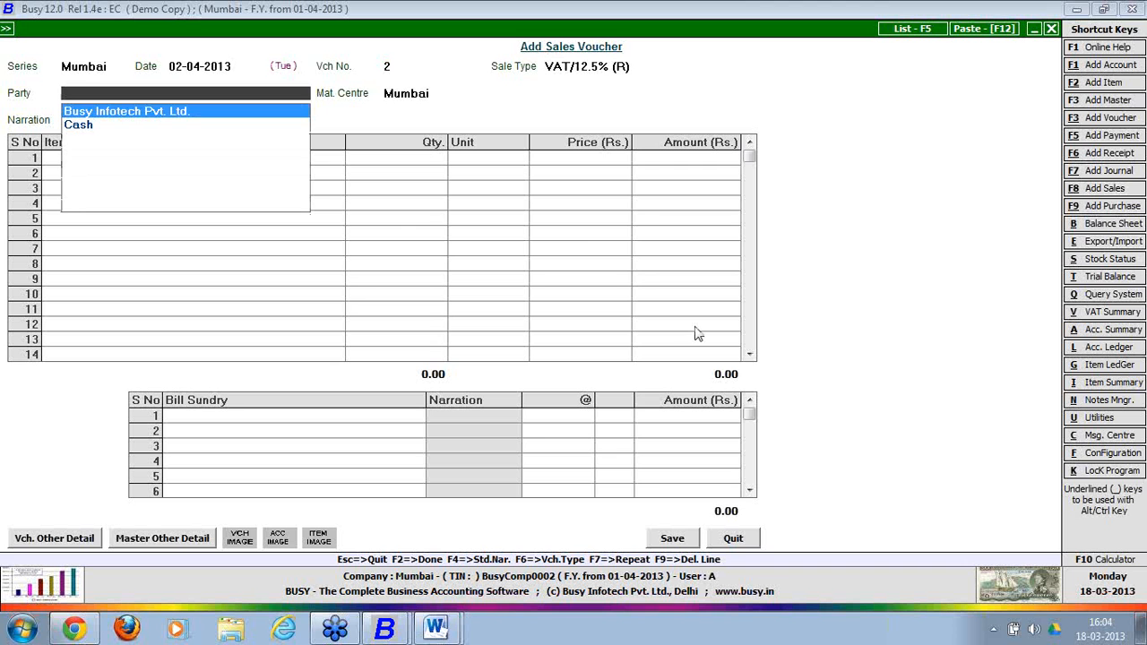
pyautogui.press('Return')
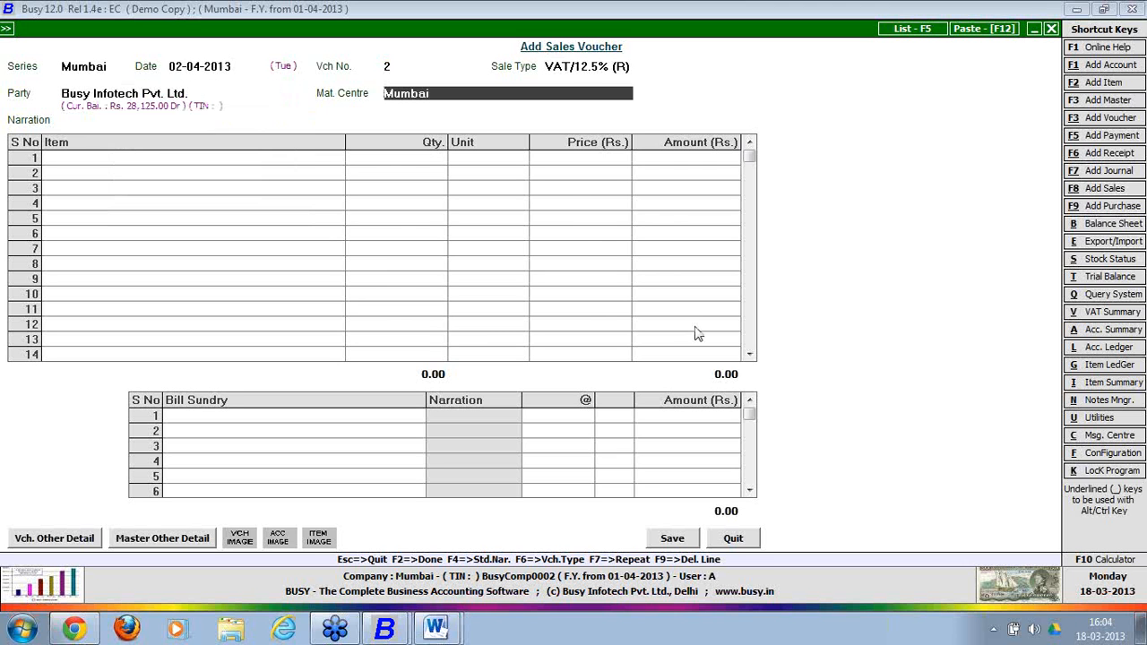
pyautogui.press('Return')
pyautogui.press('Return')
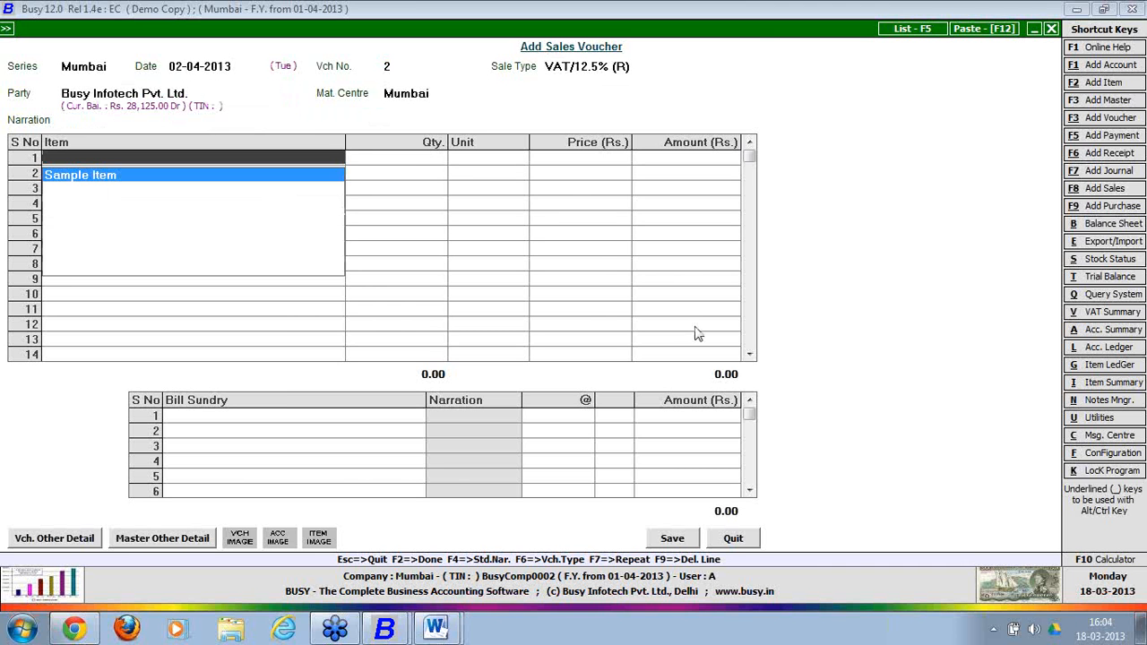
# Create and save item 'Sample Item 2' in group General, unit Pcs., sales price 300.00.
pyautogui.press('F3')
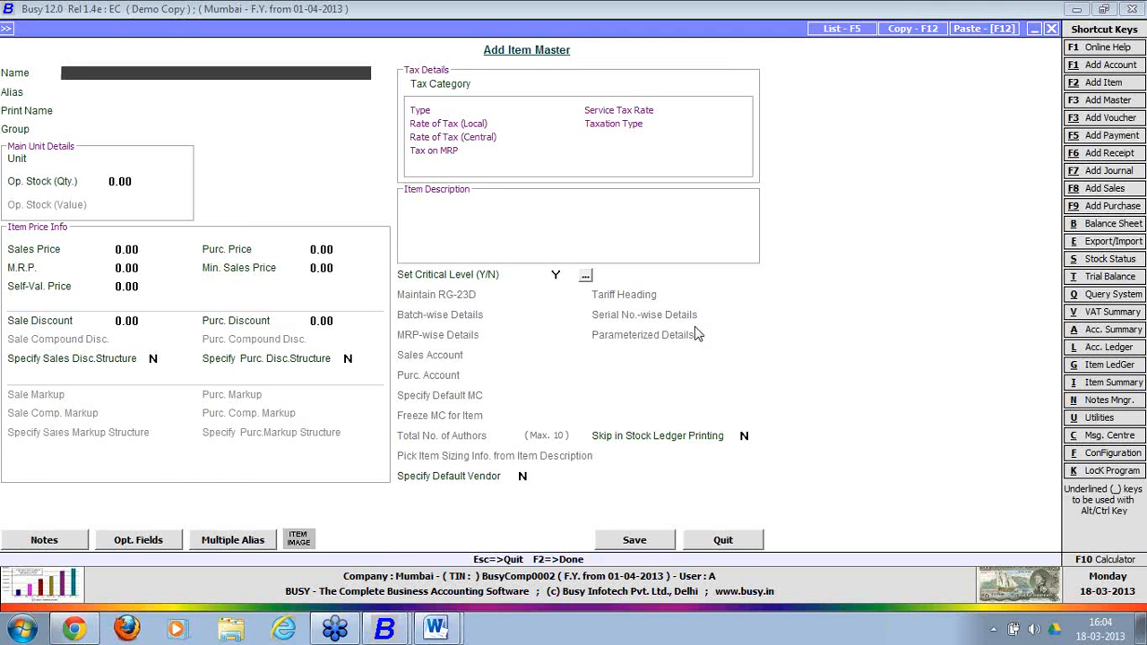
pyautogui.write('sample item 2')
pyautogui.press('Return')
pyautogui.press('Return')
pyautogui.press('Return')
pyautogui.press('Return')
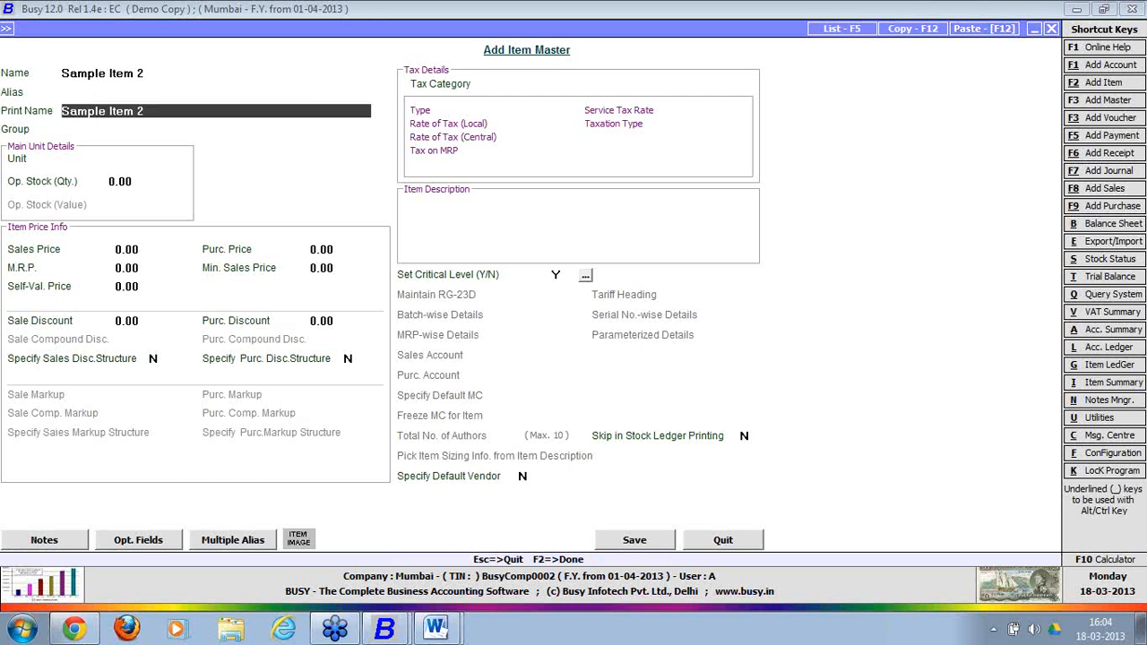
pyautogui.write('p')
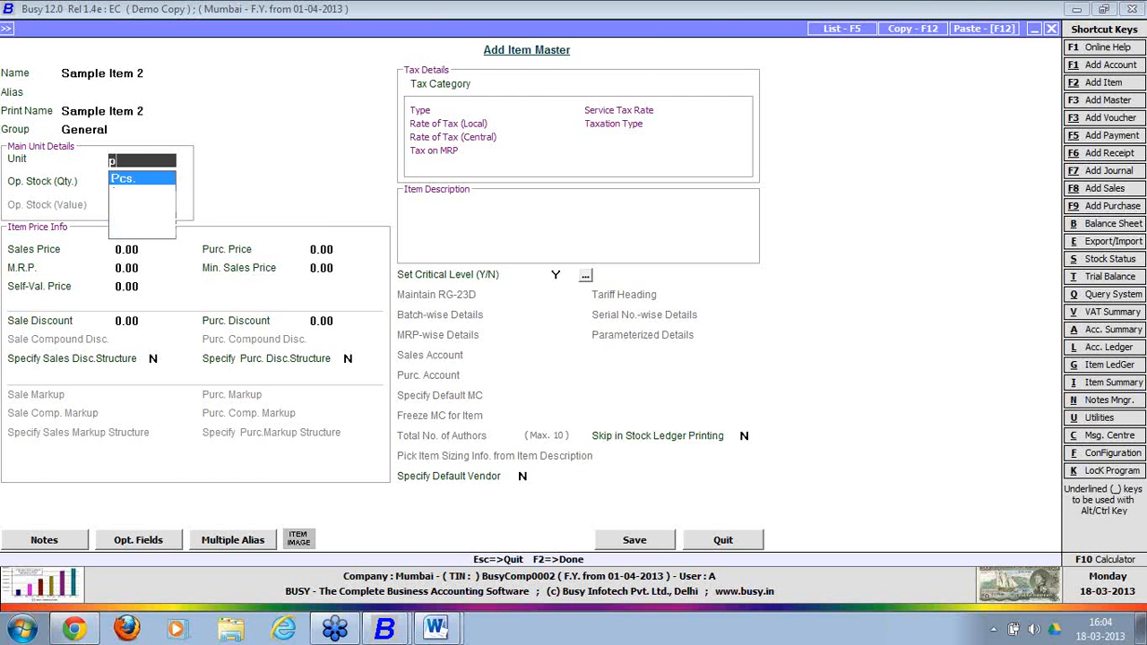
pyautogui.press('Return')
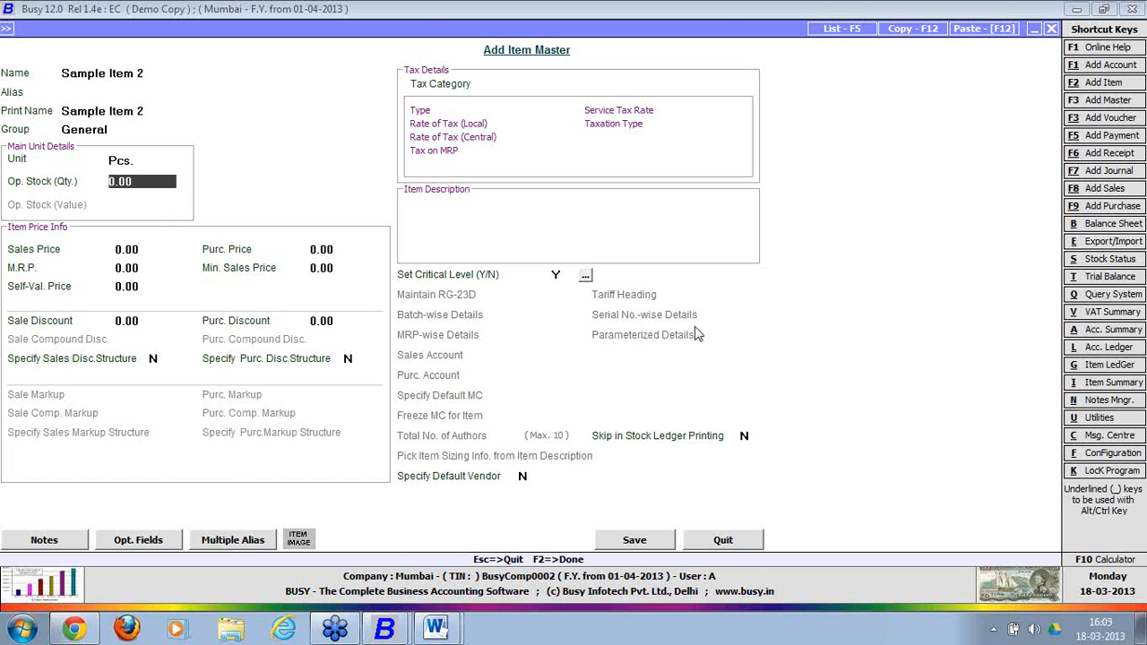
pyautogui.press('Return')
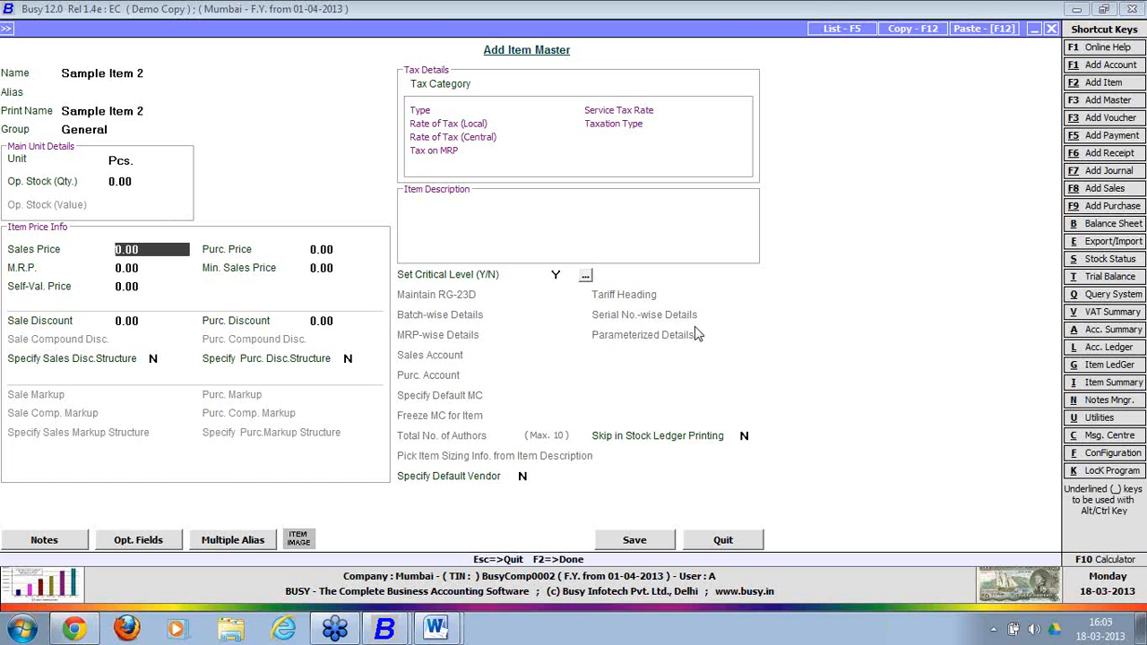
pyautogui.write('300')
pyautogui.press('Return')
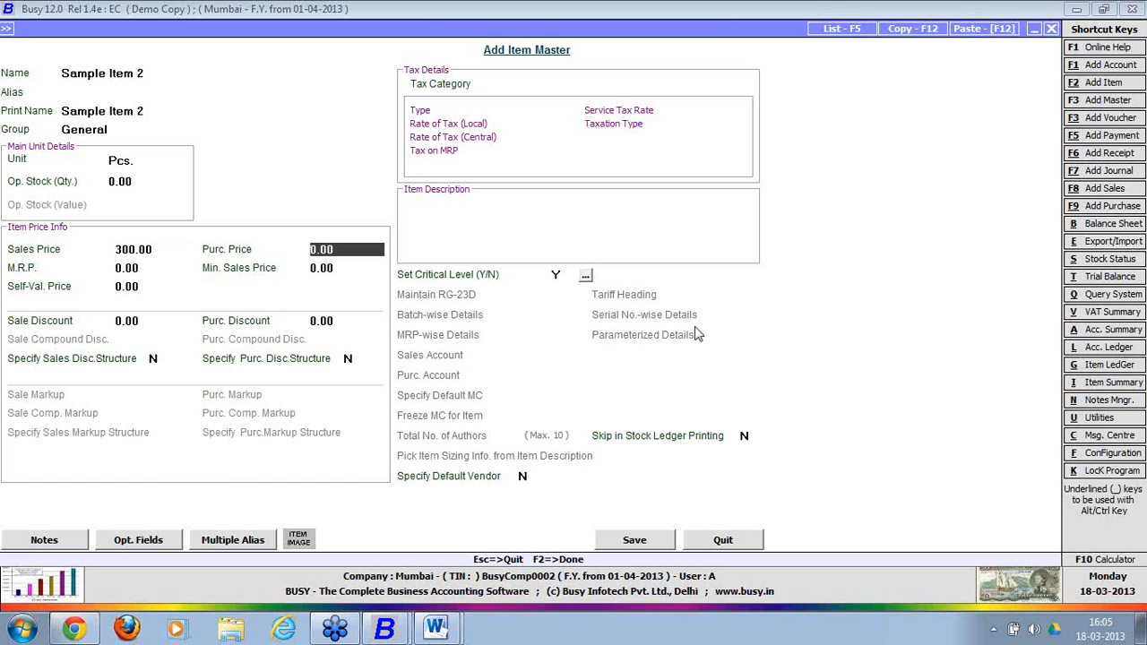
pyautogui.press('Return')
pyautogui.press('Return')
pyautogui.press('Return')
pyautogui.press('Return')
pyautogui.press('Return')
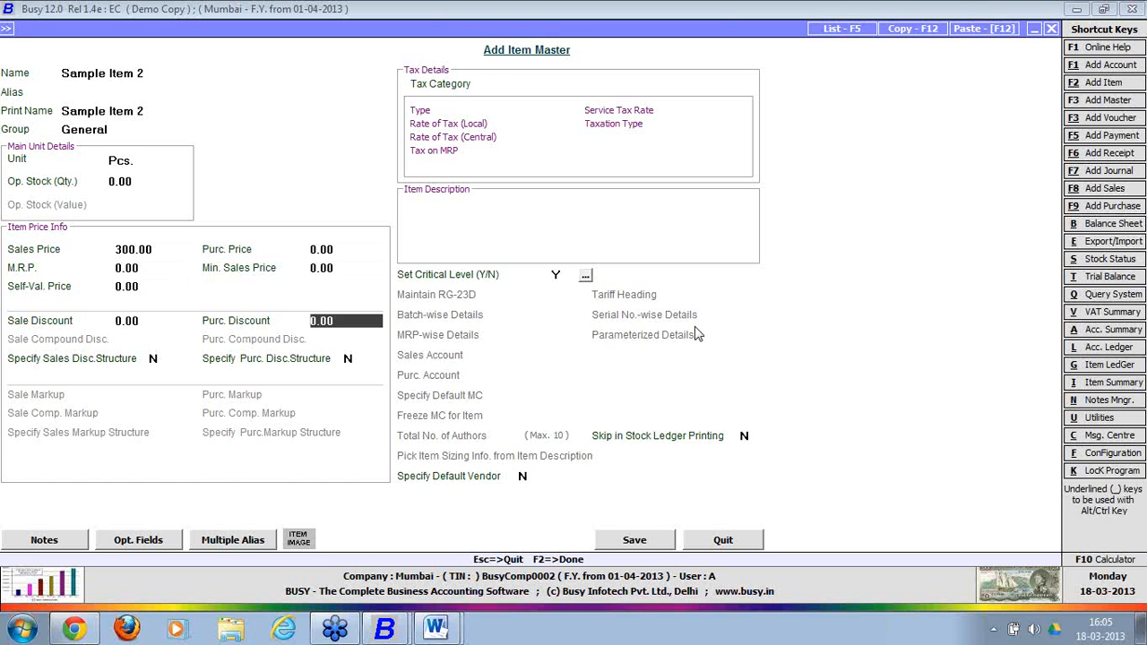
pyautogui.press('Return')
pyautogui.press('Return')
pyautogui.press('Return')
pyautogui.press('Return')
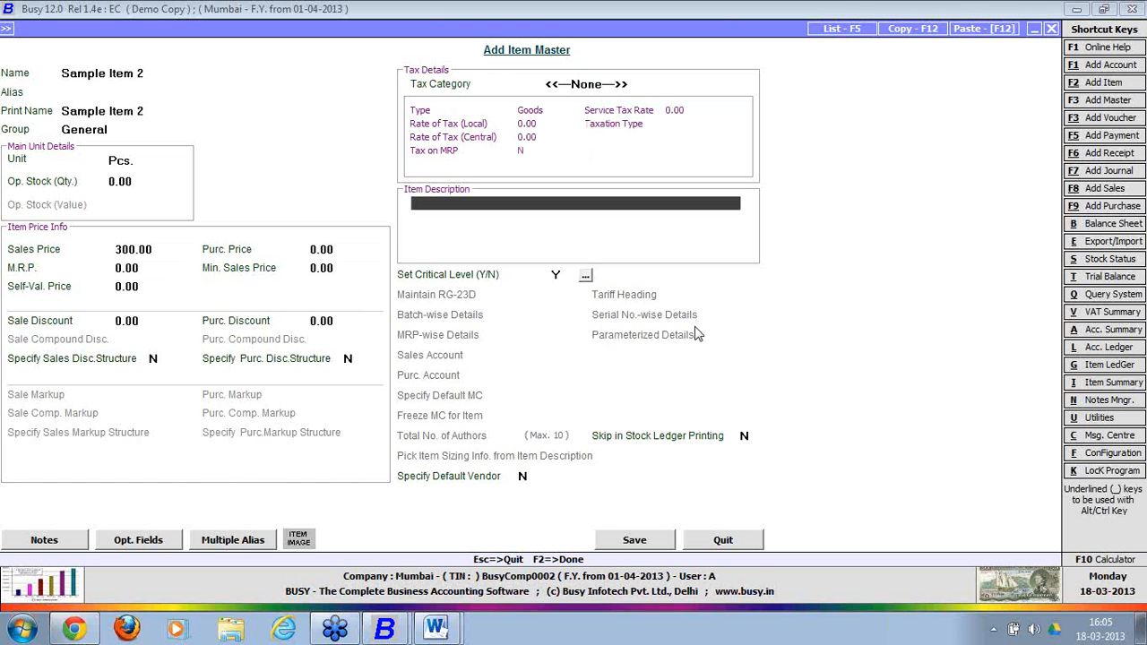
pyautogui.click(640, 544)
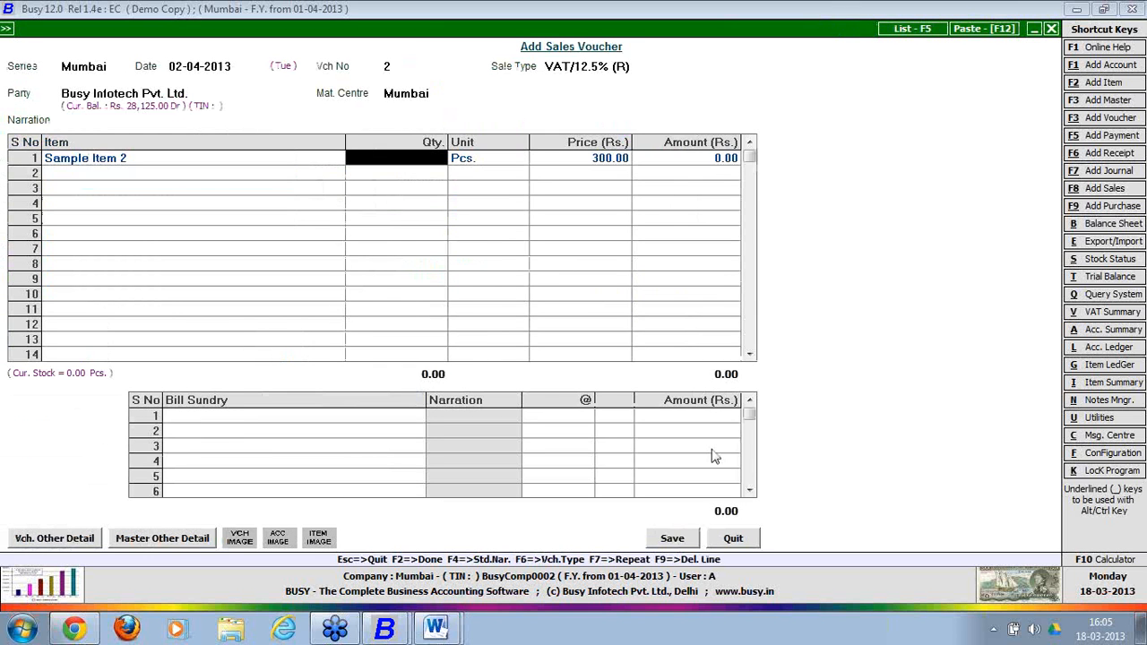
# Enter quantity 8 for Sample Item 2 and add 12.5% VAT as a bill sundry.
pyautogui.write('8')
pyautogui.press('Return')
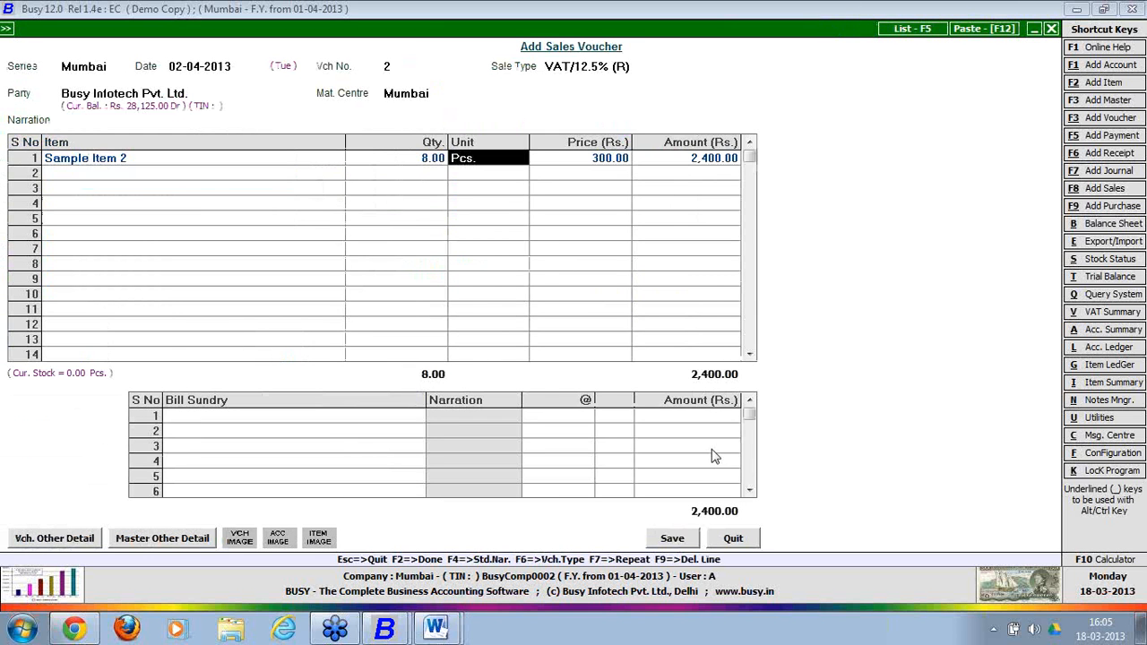
pyautogui.click(400, 421)
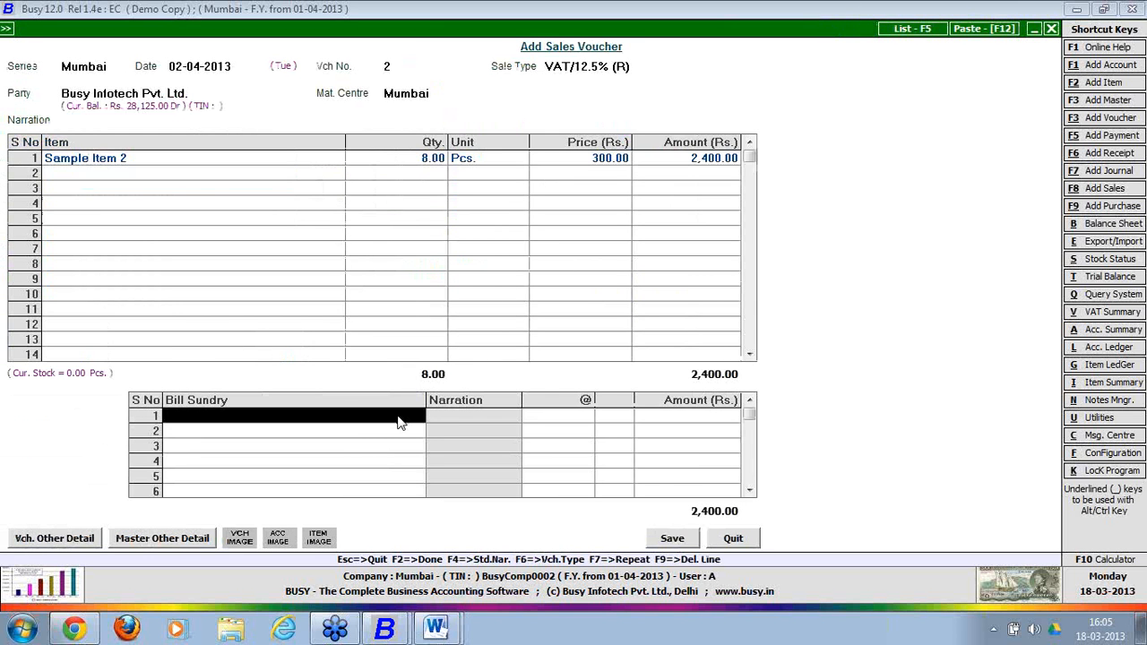
pyautogui.write('vat')
pyautogui.press('Return')
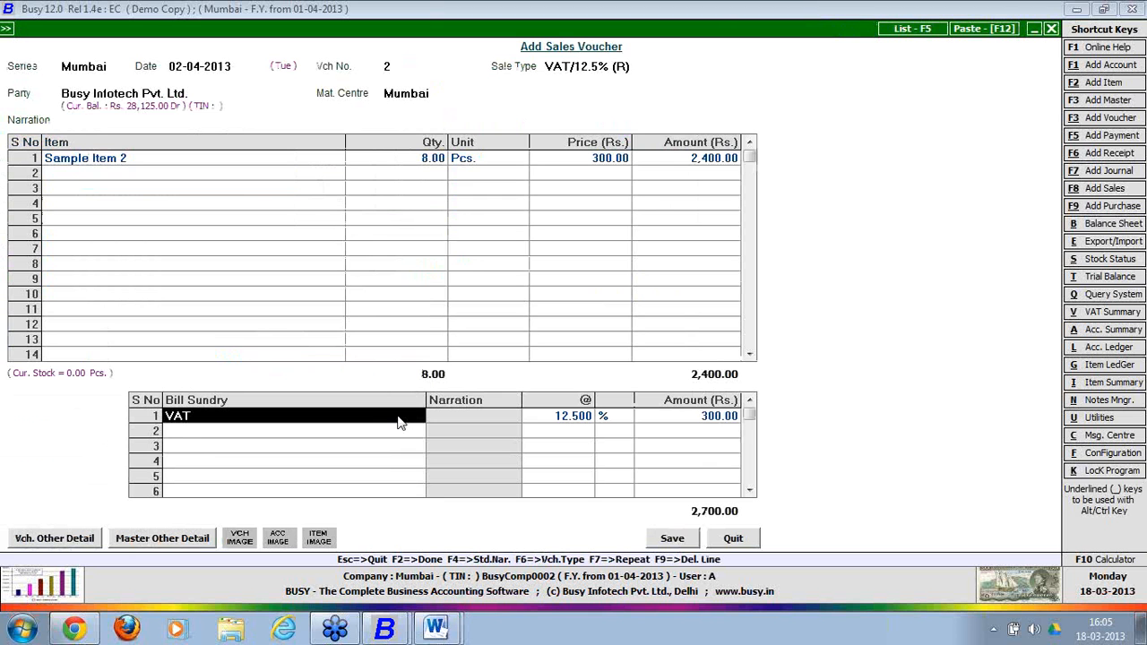
# Save the 2,700.00 voucher allowing negative stock, skip printing, and close the form.
pyautogui.click(667, 541)
pyautogui.click(614, 350)
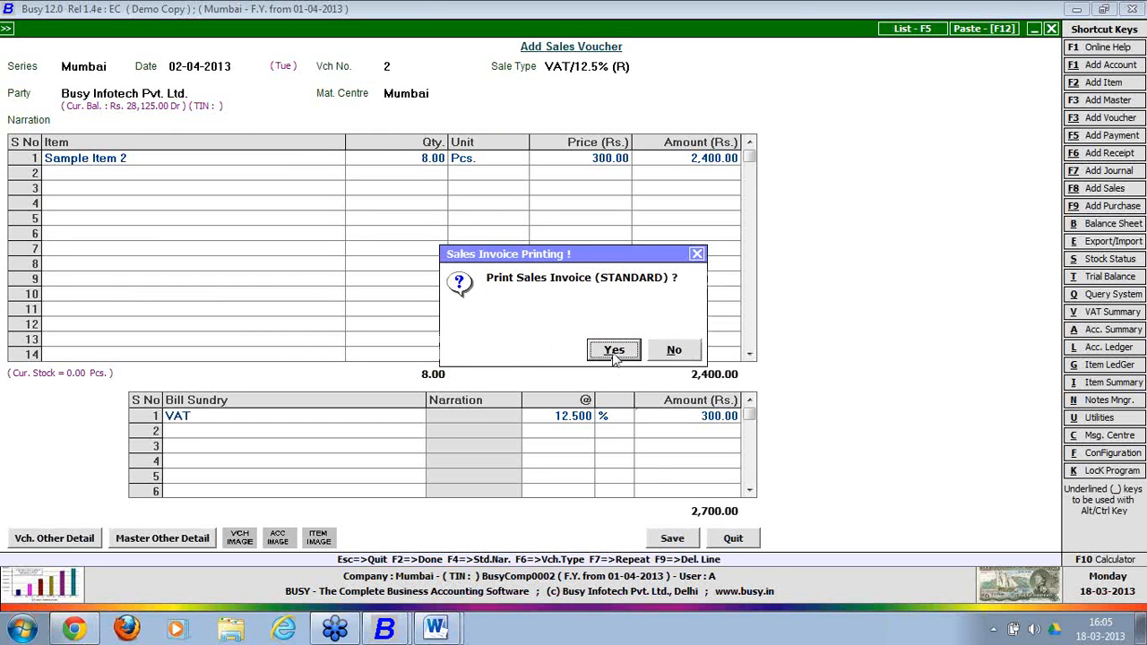
pyautogui.click(672, 351)
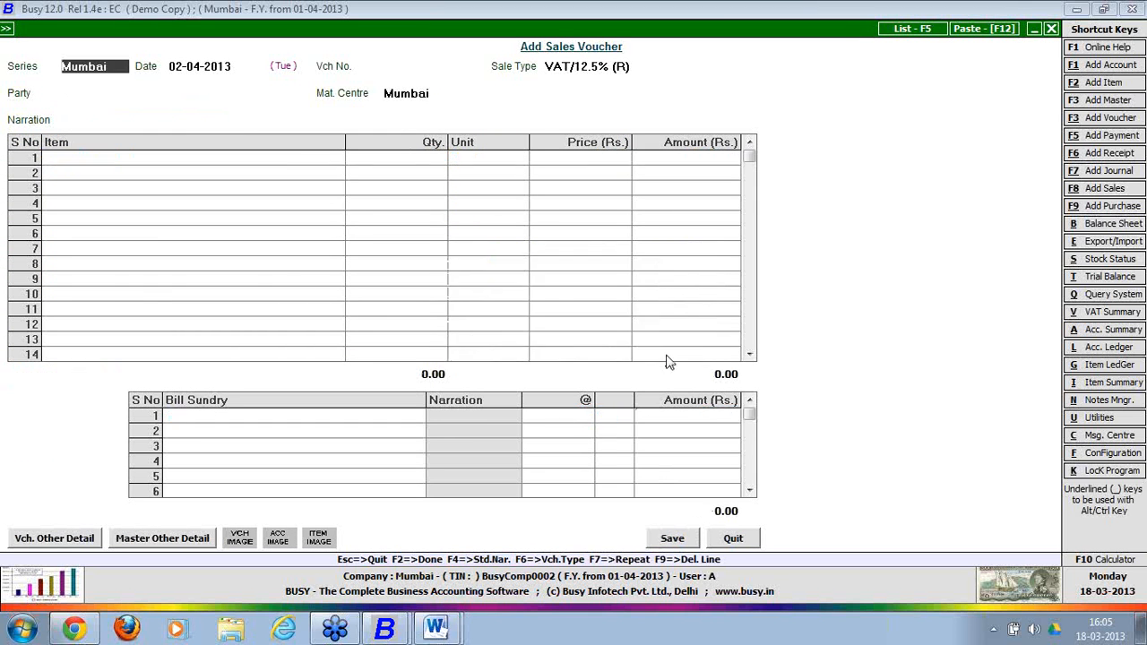
pyautogui.click(749, 540)
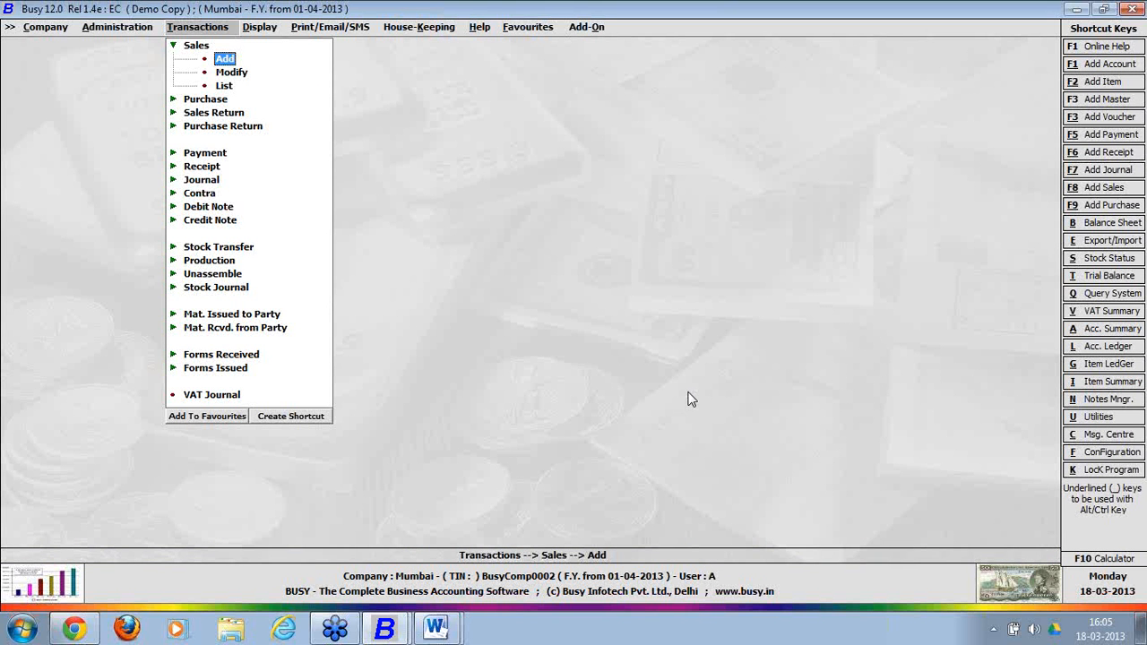
# Open Administration > Data Export Import > Exchange Data with HO for Mumbai.
pyautogui.click(120, 34)
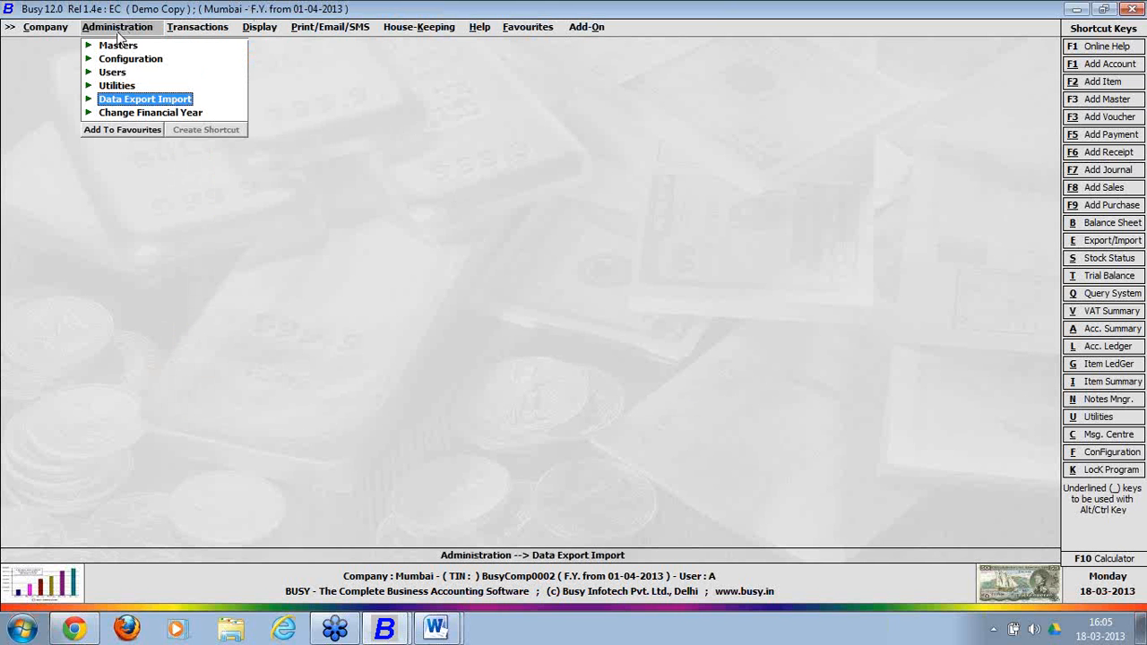
pyautogui.click(142, 101)
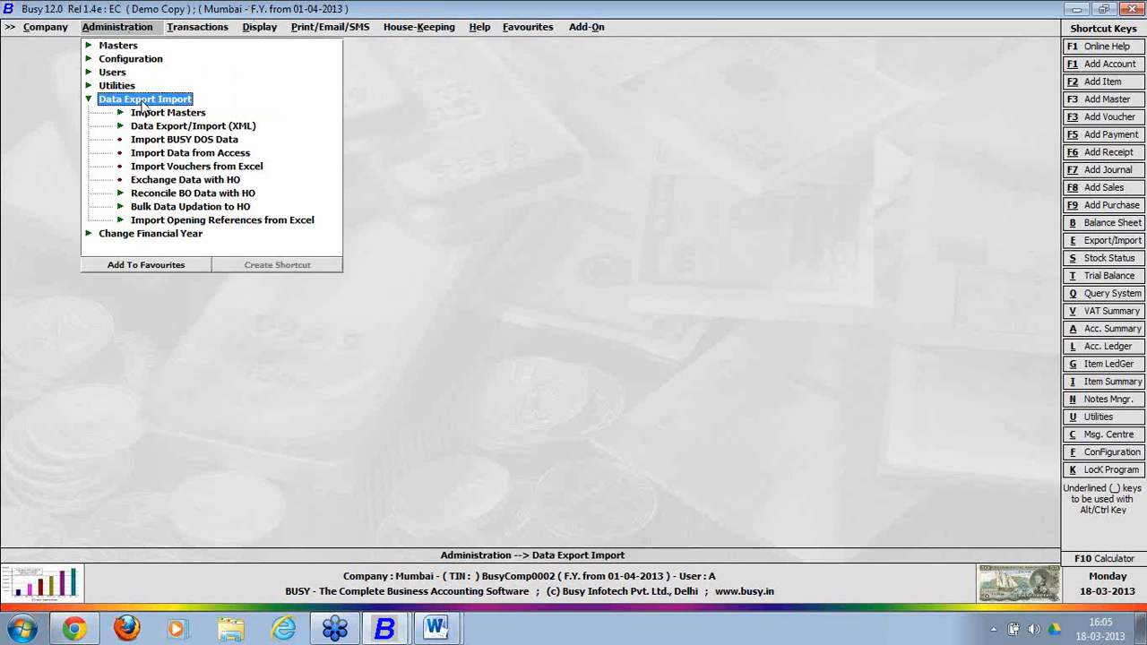
pyautogui.click(179, 185)
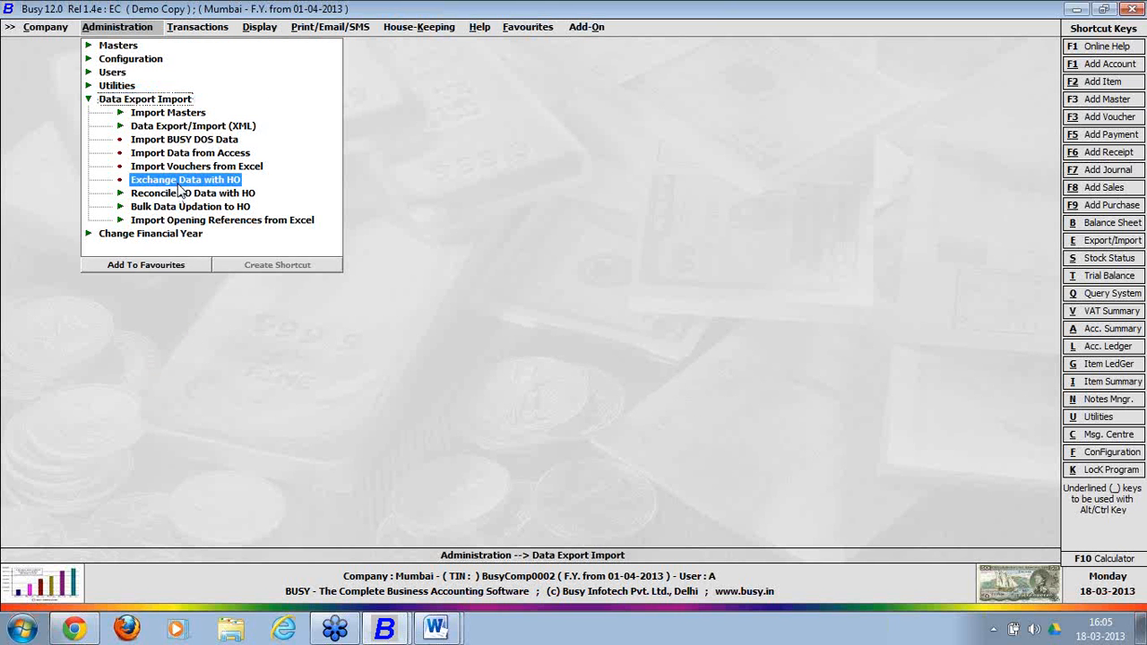
pyautogui.click(178, 183)
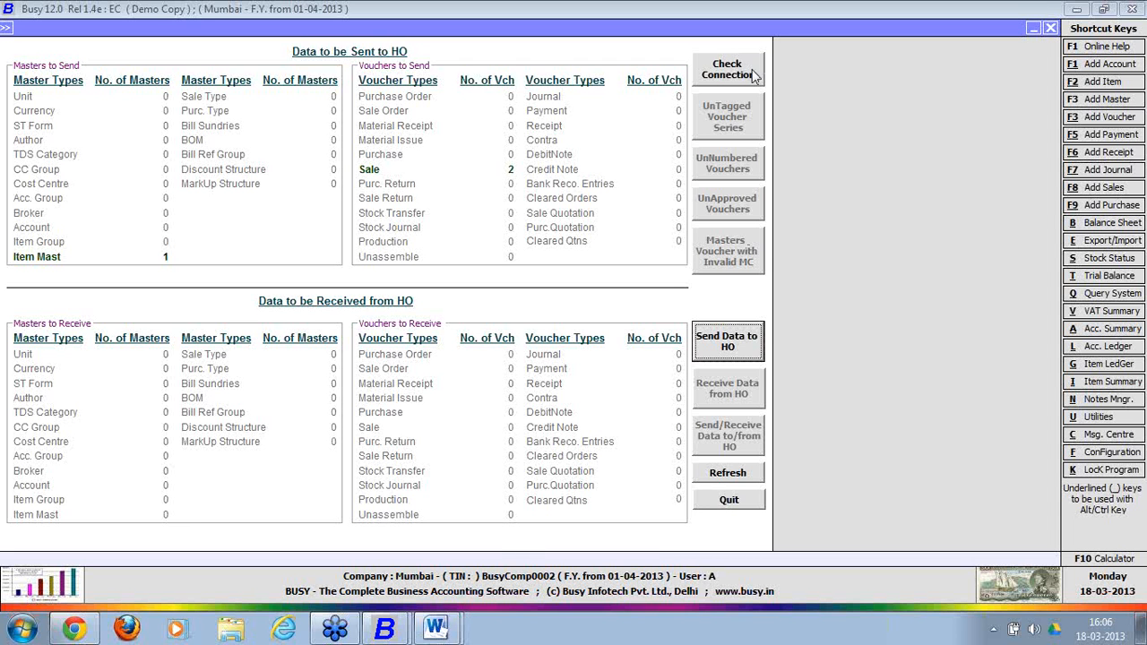
pyautogui.click(755, 77)
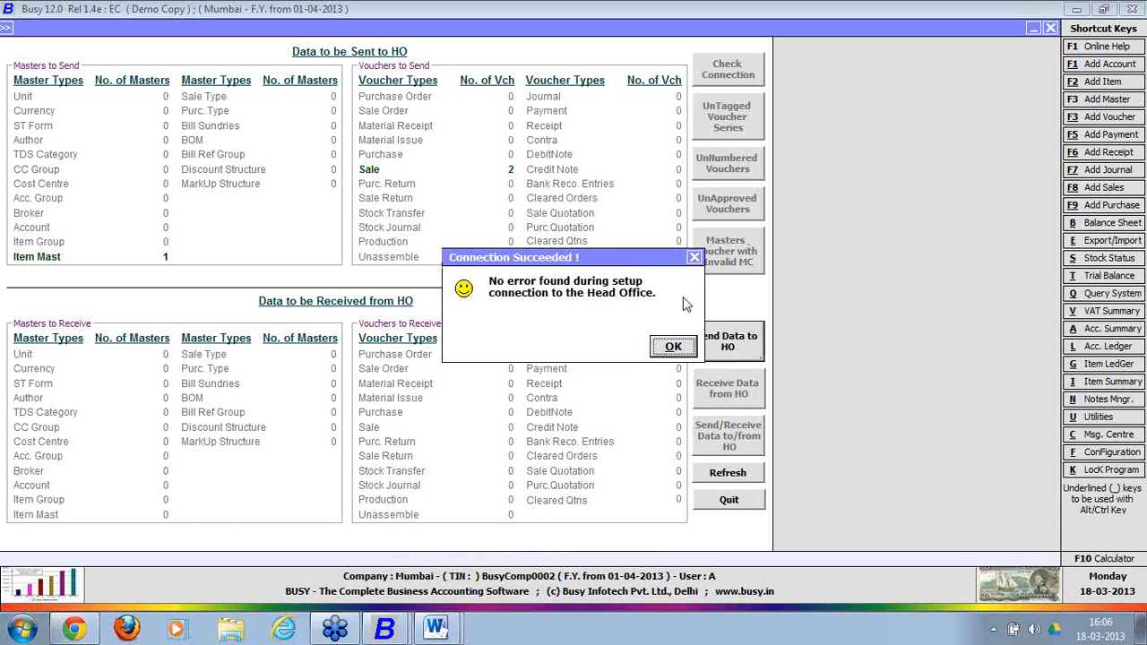
pyautogui.click(677, 350)
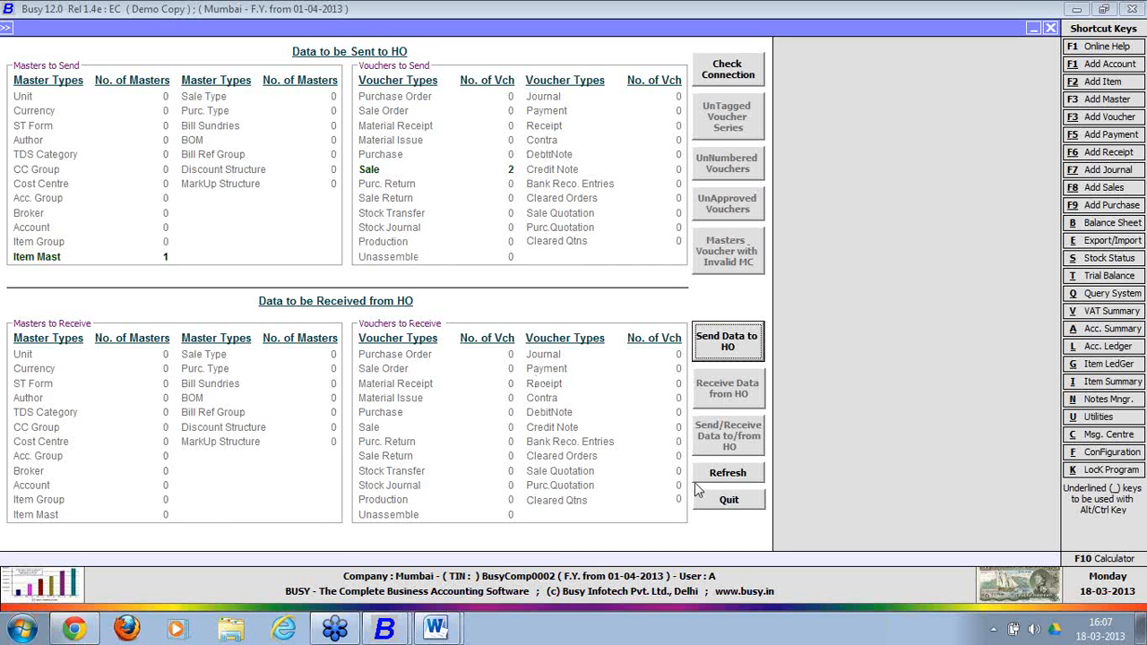
# Refresh the counts and send the 1 item master and 2 sale vouchers to HO, skipping the log.
pyautogui.click(728, 478)
pyautogui.click(722, 351)
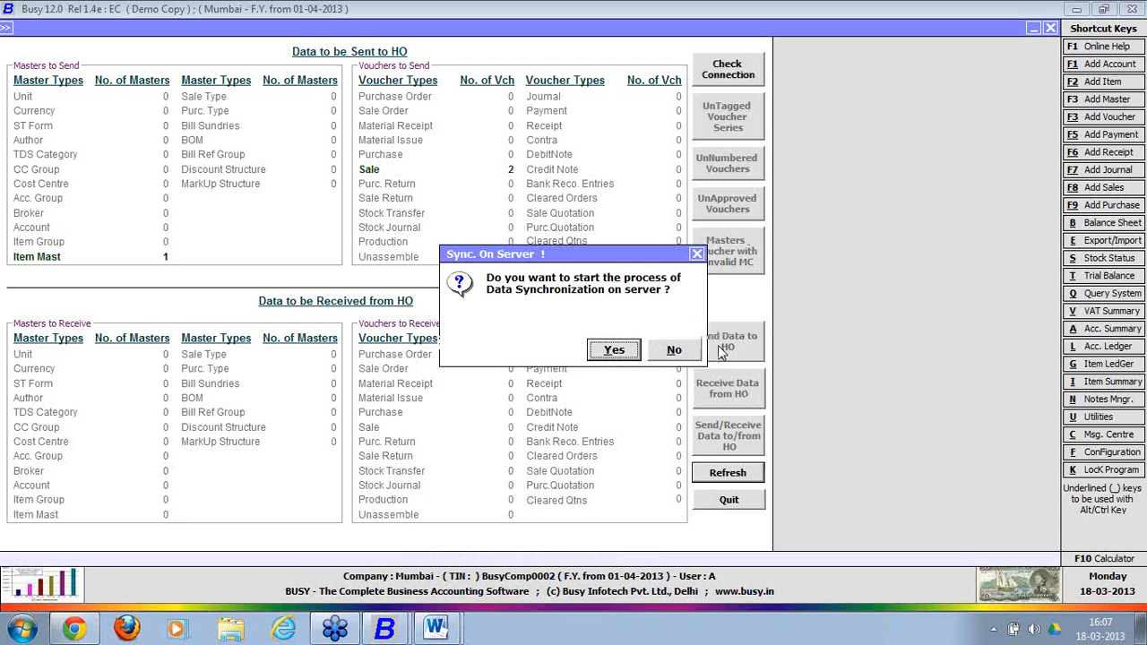
pyautogui.click(619, 351)
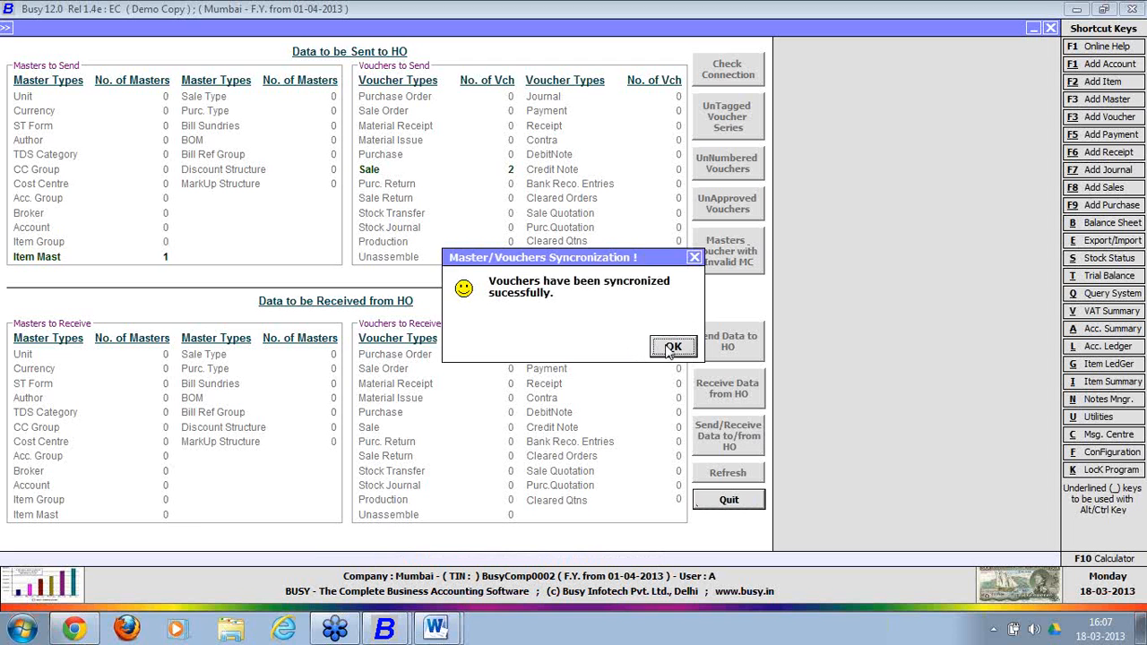
pyautogui.click(672, 349)
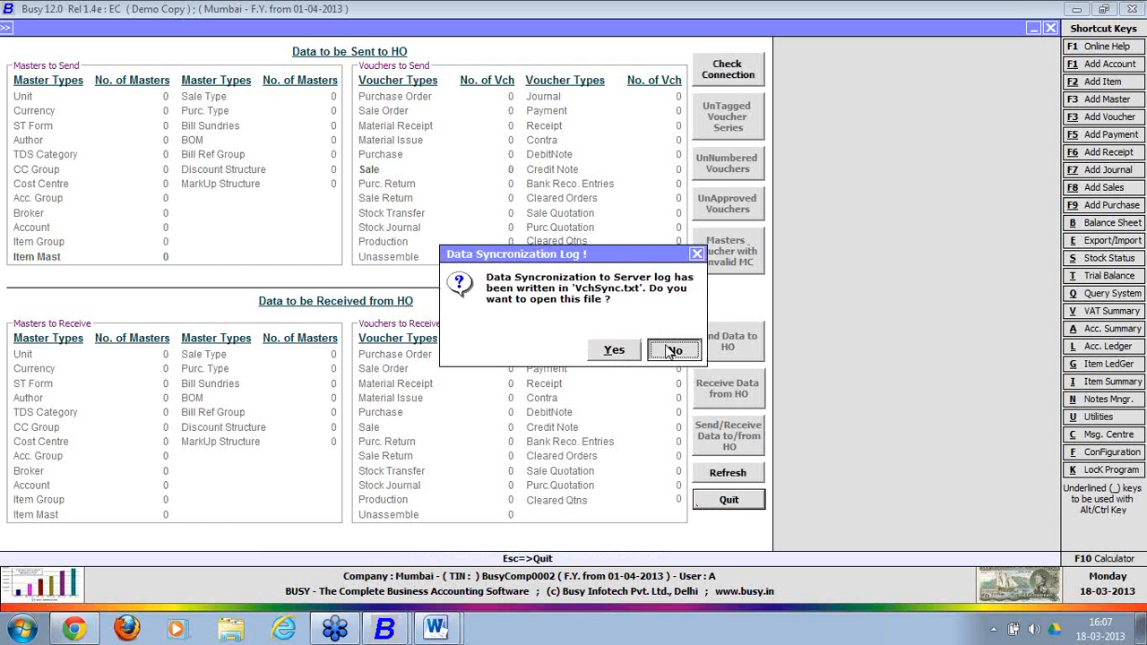
pyautogui.click(672, 350)
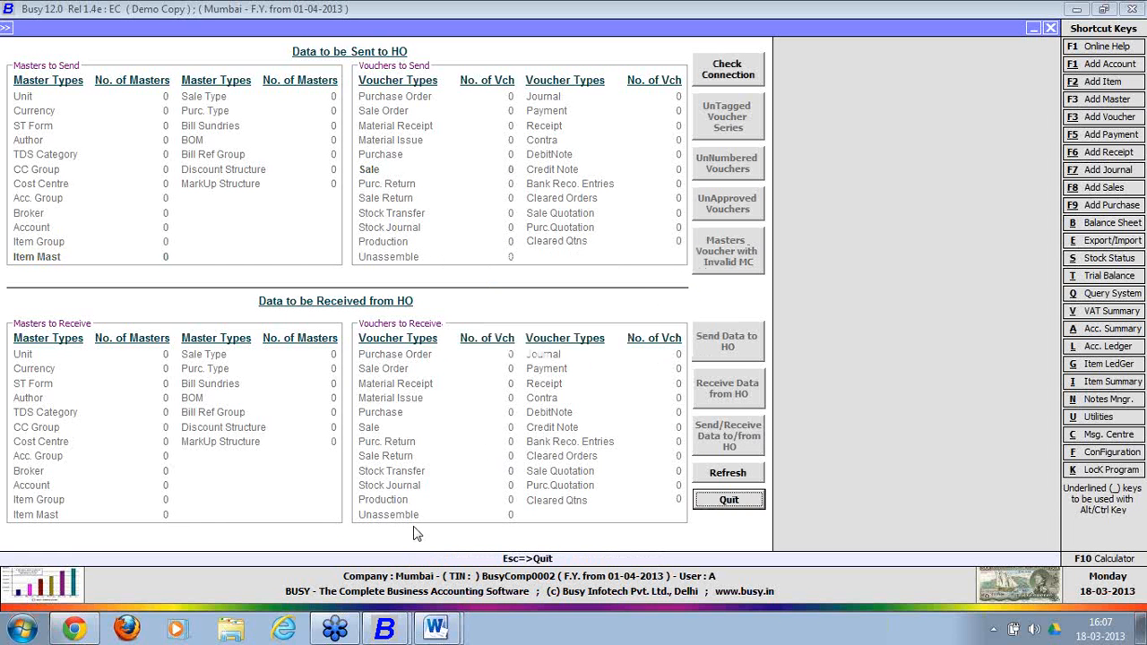
pyautogui.click(401, 638)
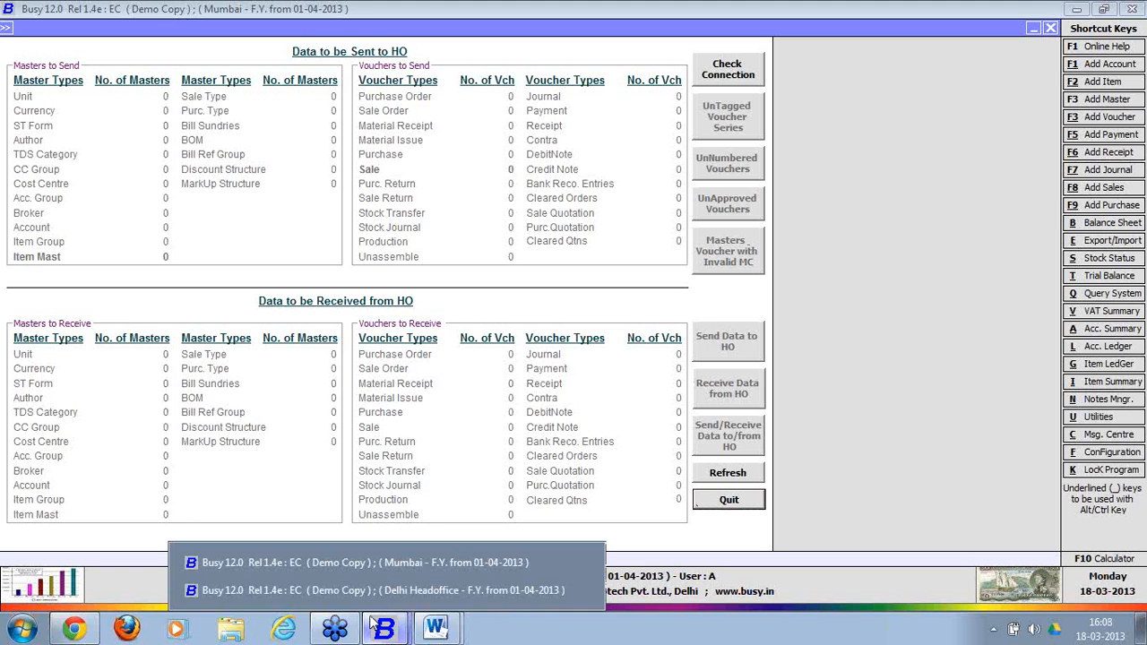
# In Delhi Headoffice's Data Sync Explorer, view Mumbai's synced data: one item master and two sales vouchers.
pyautogui.click(378, 592)
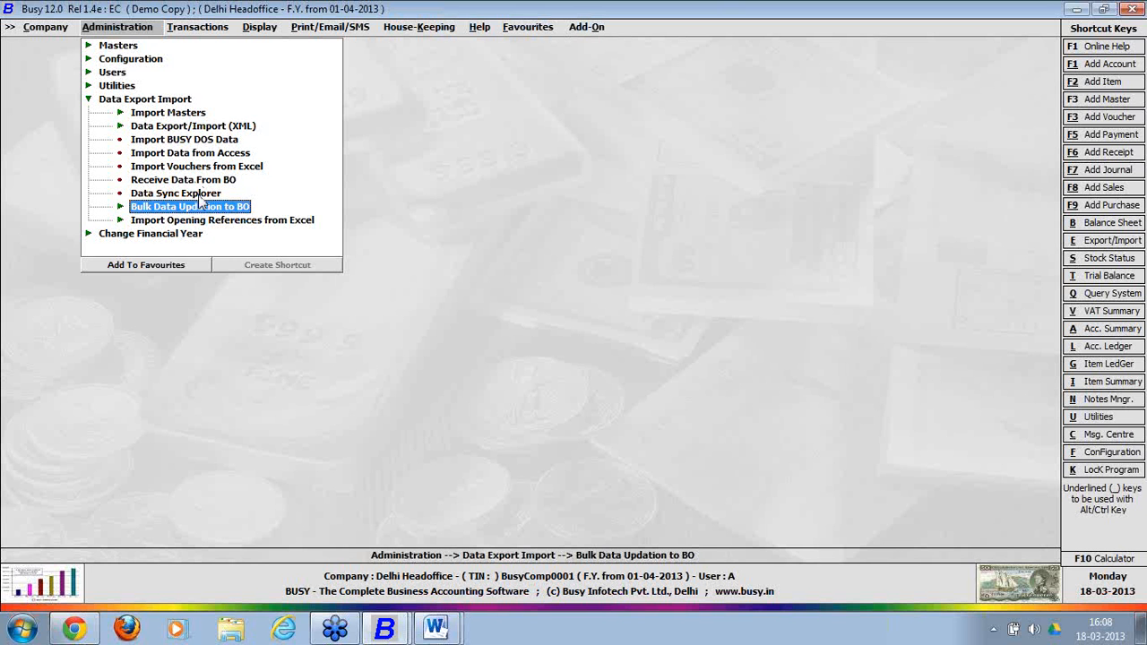
pyautogui.click(199, 193)
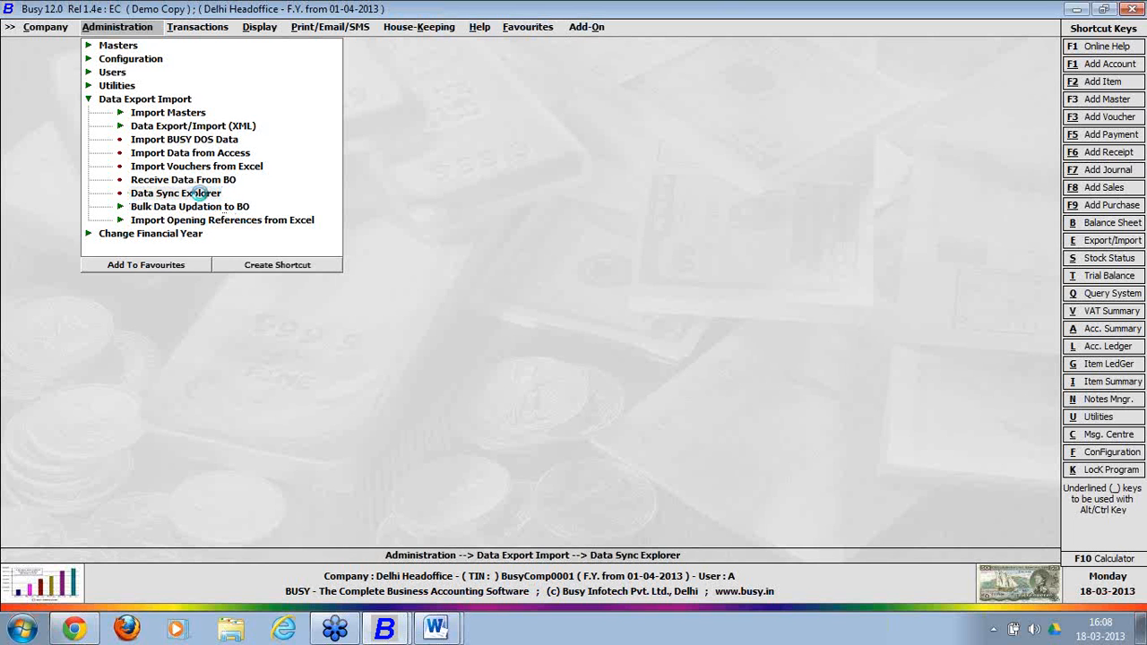
pyautogui.click(199, 194)
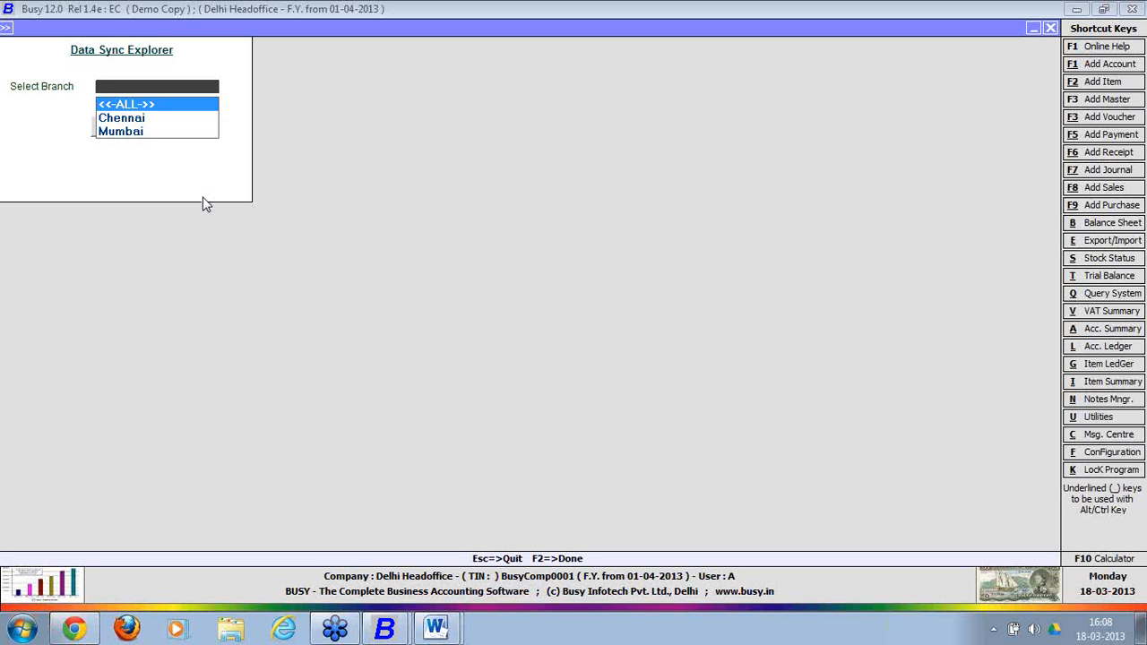
pyautogui.press('Down')
pyautogui.press('Down')
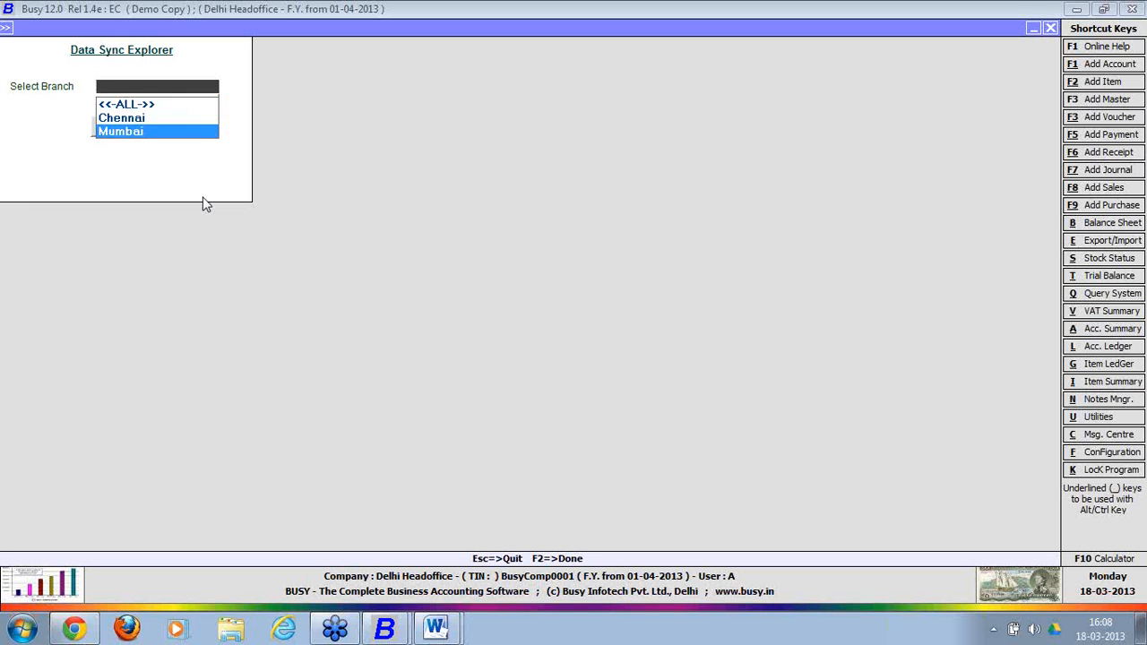
pyautogui.press('Return')
pyautogui.press('Return')
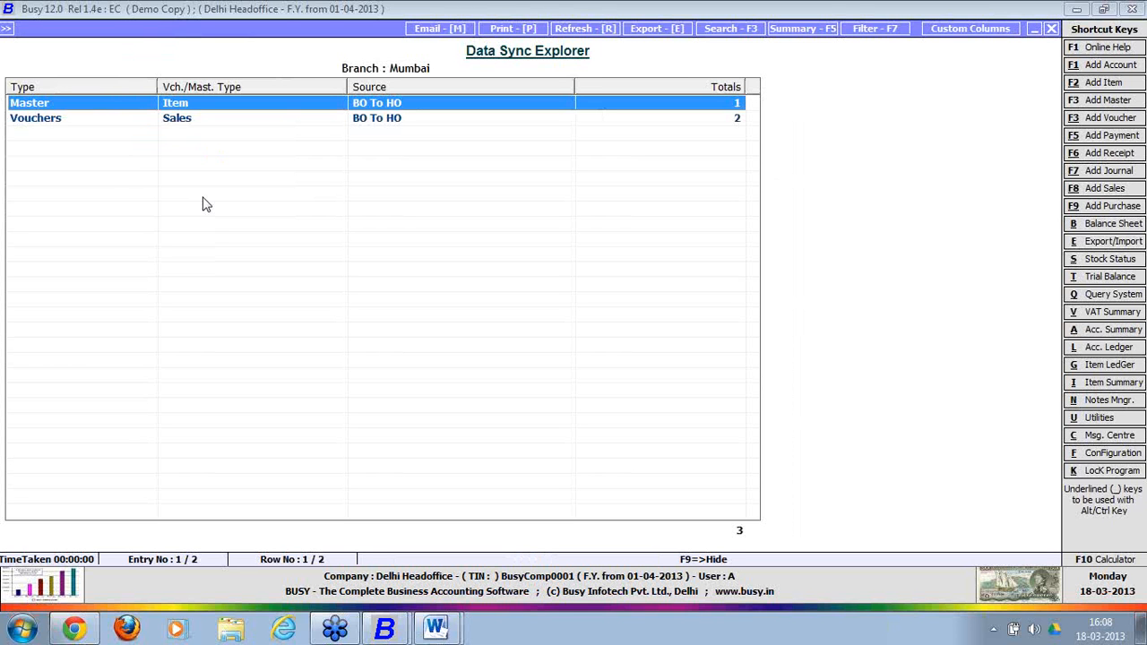
pyautogui.press('Escape')
pyautogui.press('Escape')
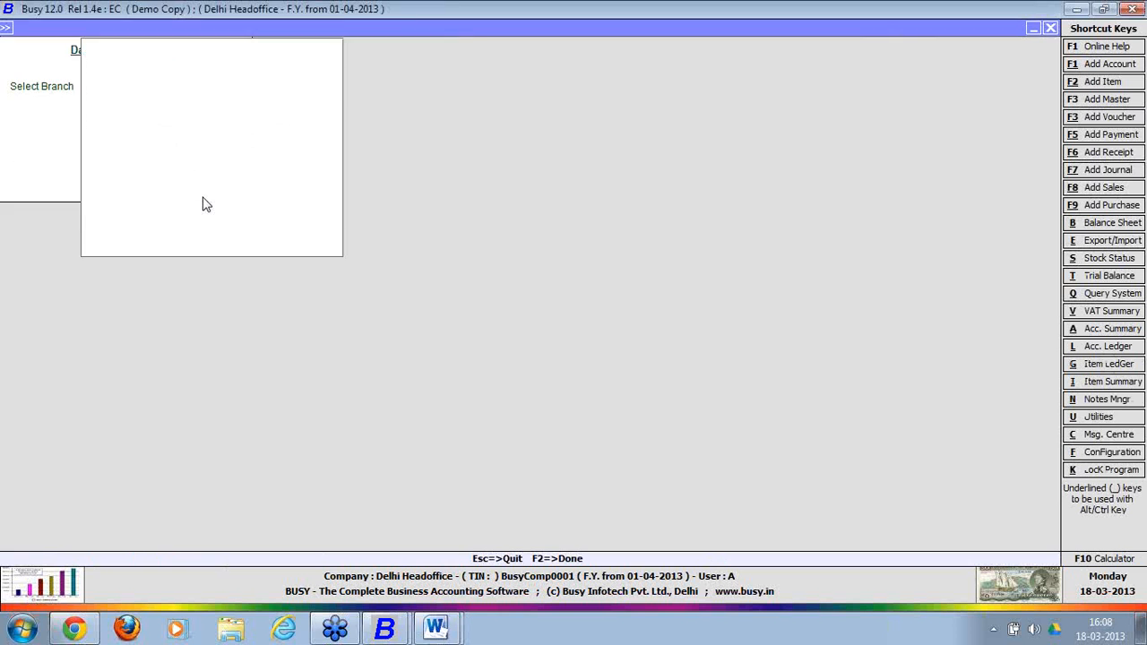
# Receive and save Mumbai's three branch entries at head office, then recheck that nothing remains to synchronize.
pyautogui.press('Up')
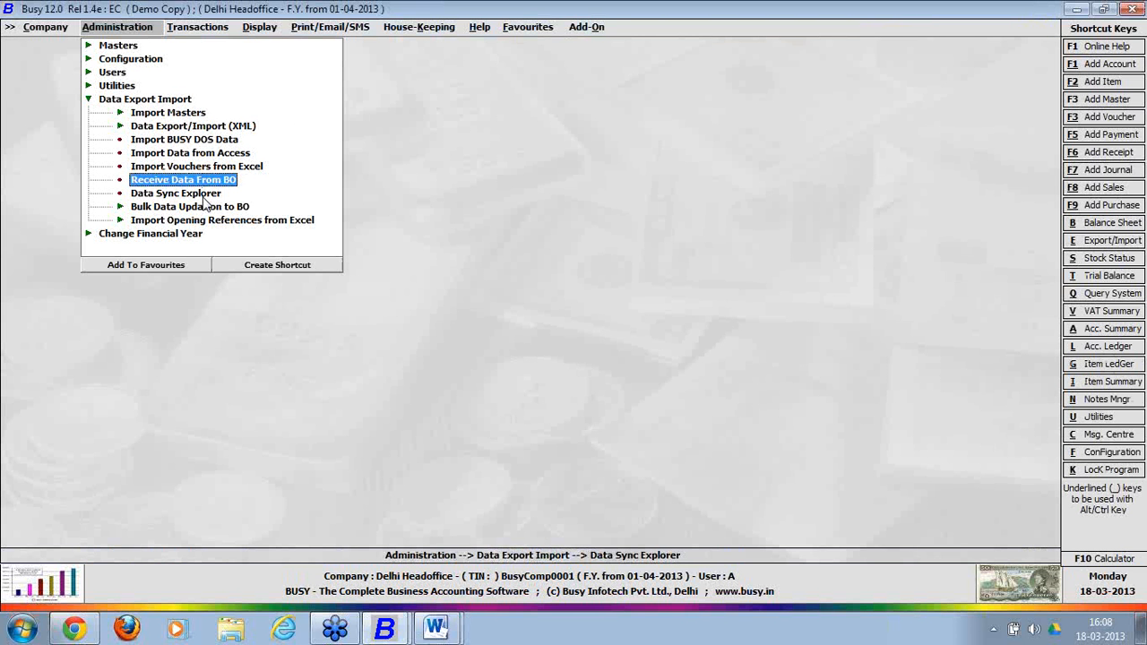
pyautogui.press('Return')
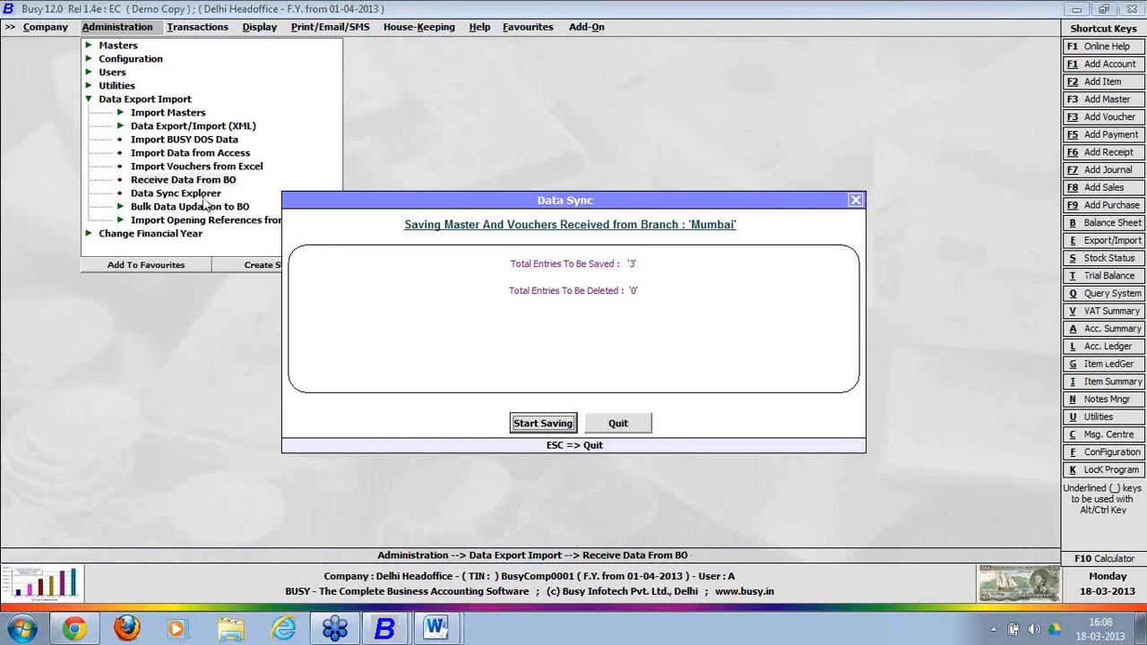
pyautogui.click(555, 424)
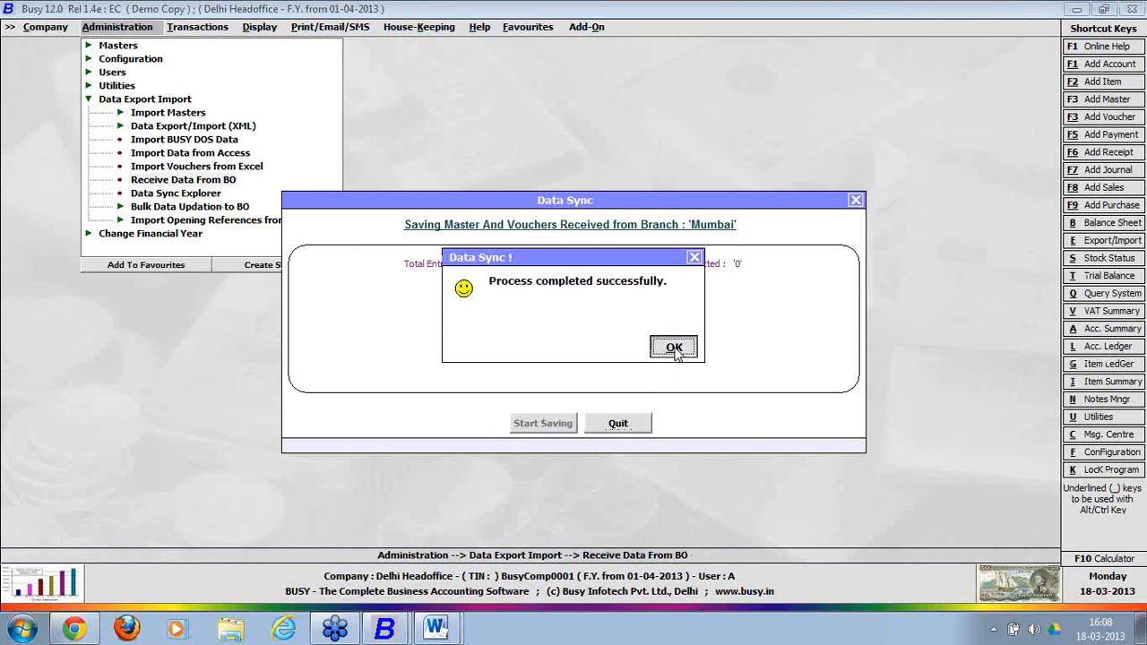
pyautogui.click(674, 347)
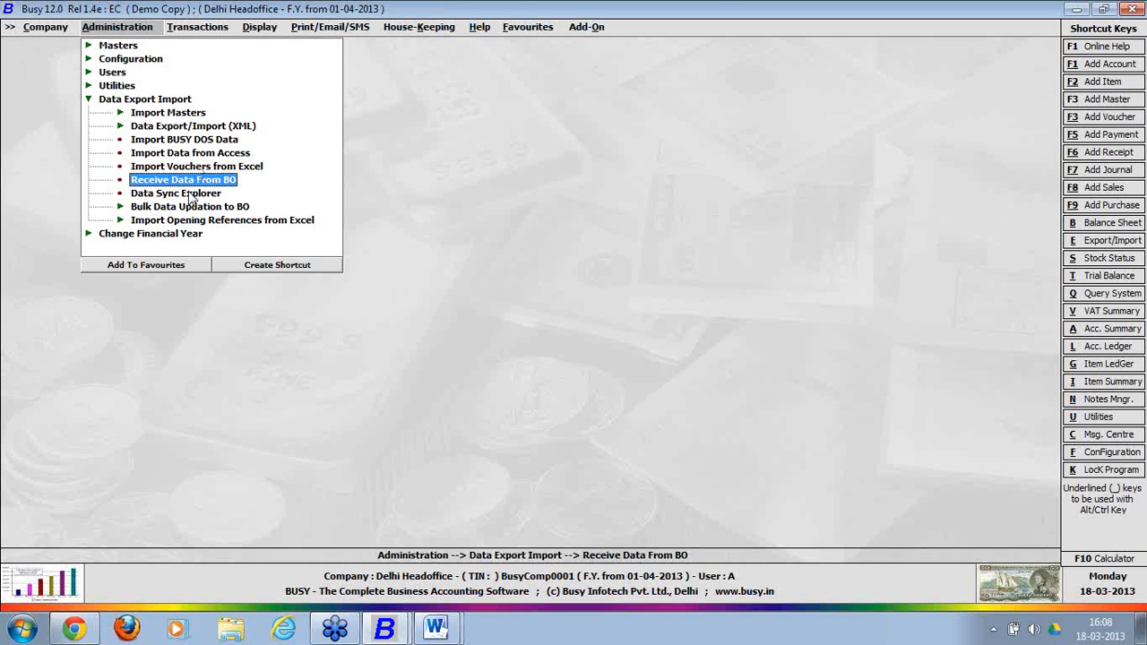
pyautogui.press('Return')
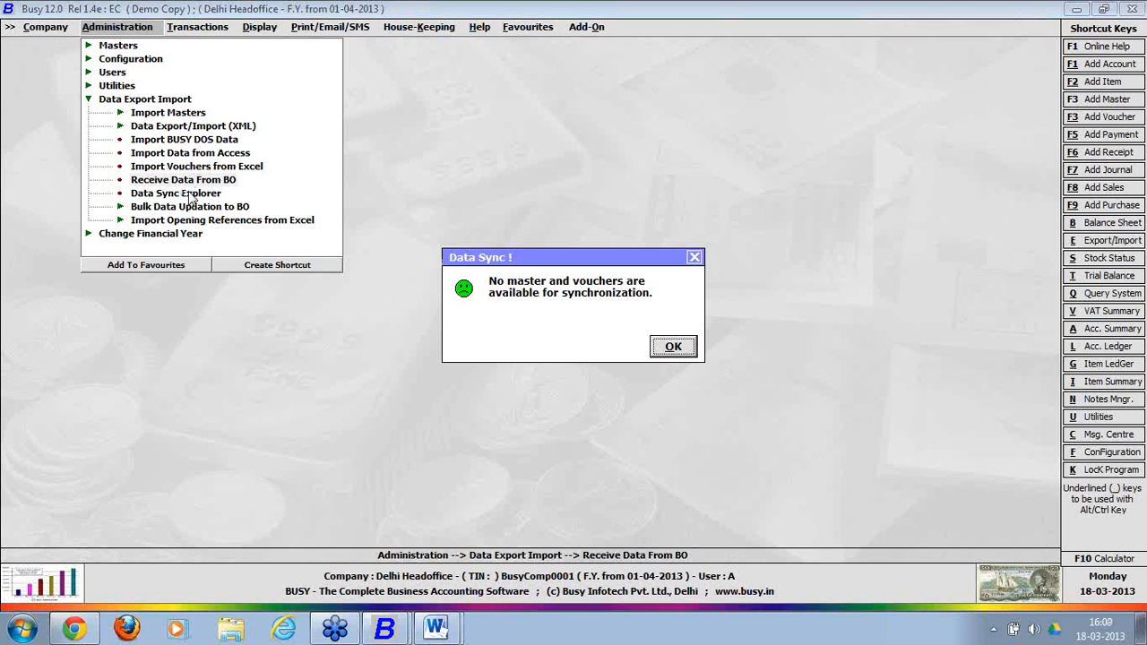
pyautogui.click(672, 347)
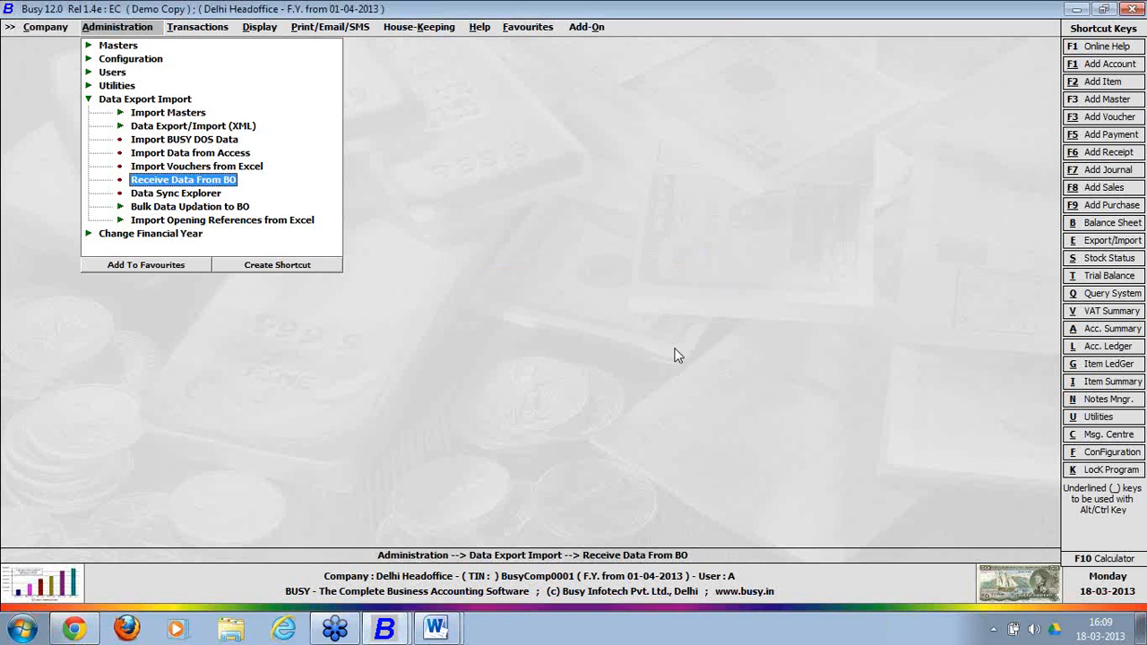
pyautogui.click(169, 102)
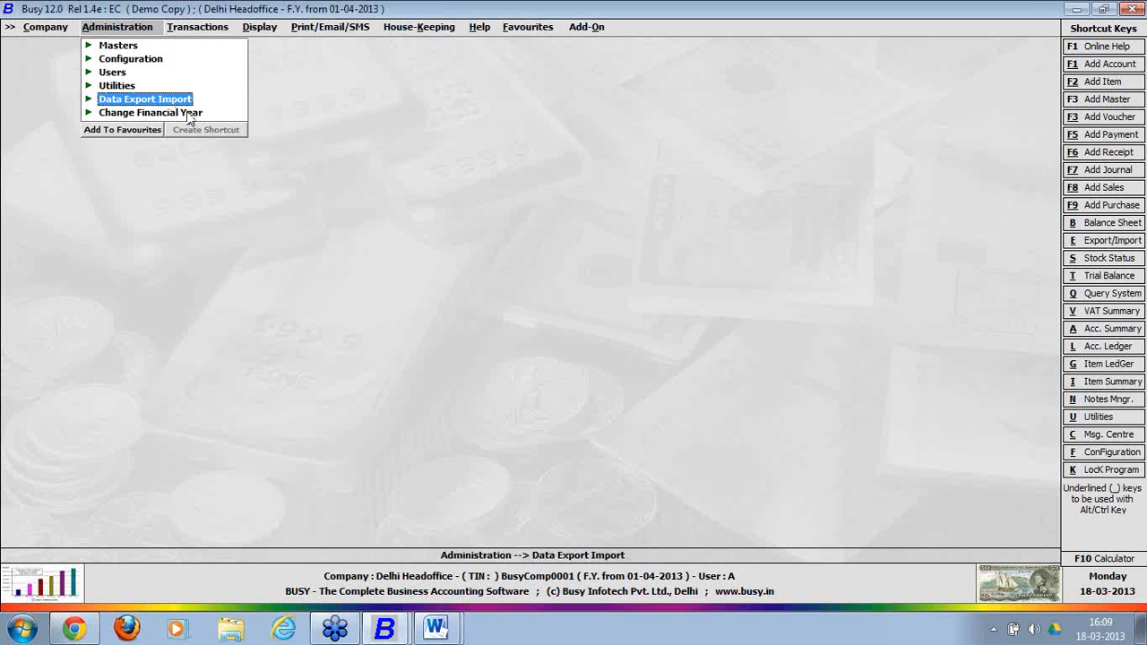
# Open Mumbai-series sales voucher 2 for review and close it without changes.
pyautogui.click(204, 31)
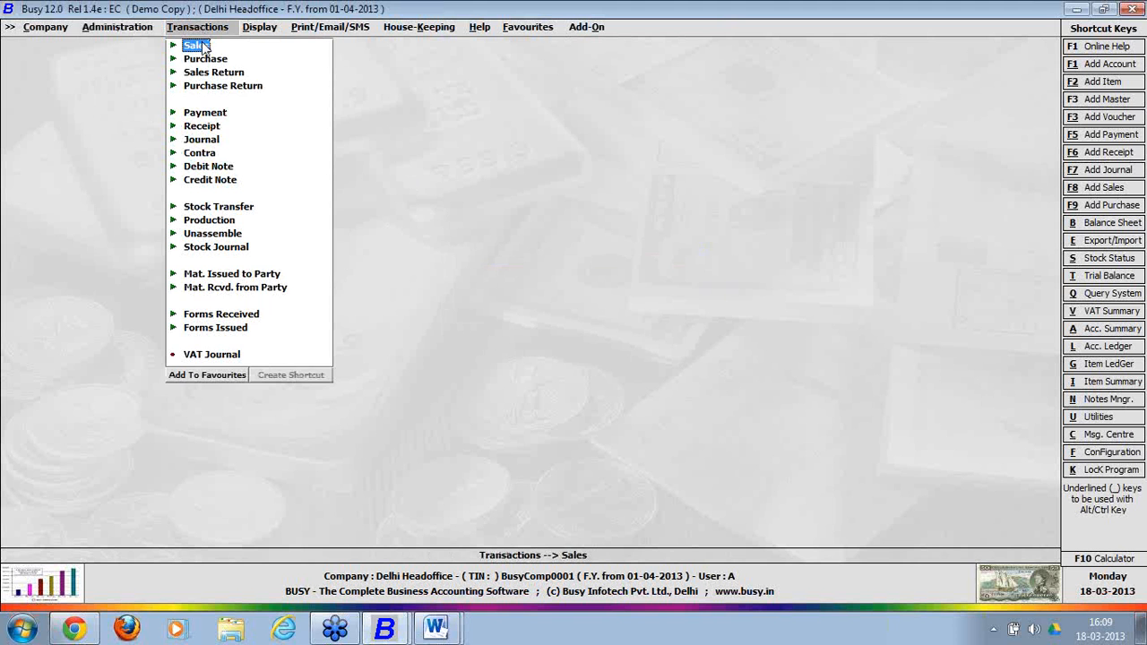
pyautogui.click(196, 45)
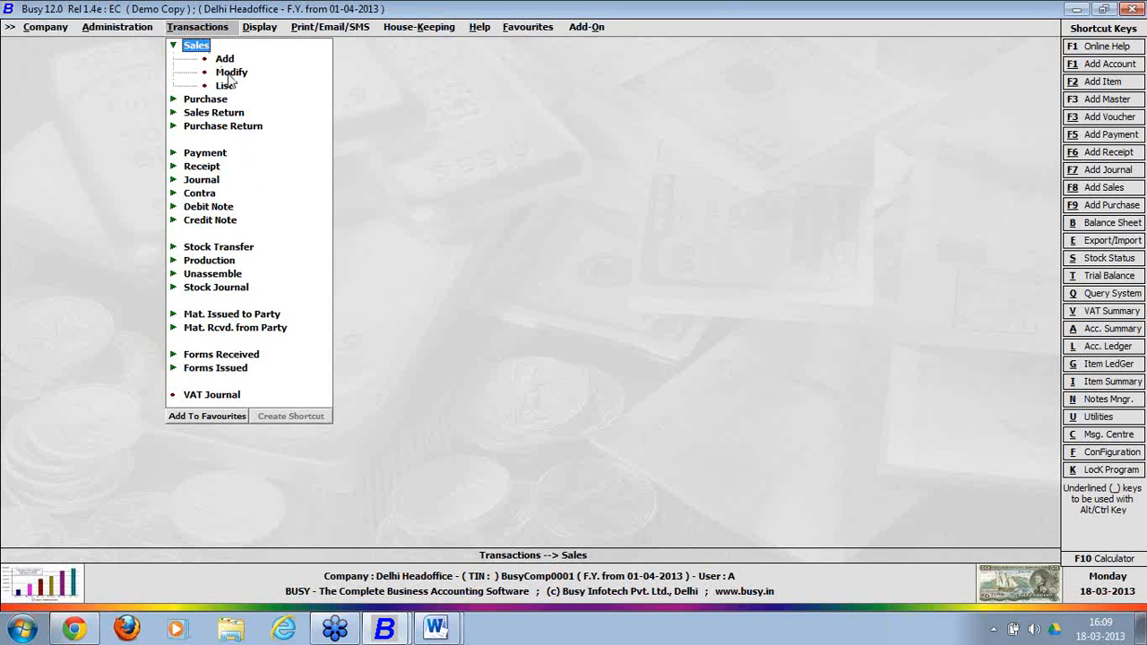
pyautogui.click(228, 72)
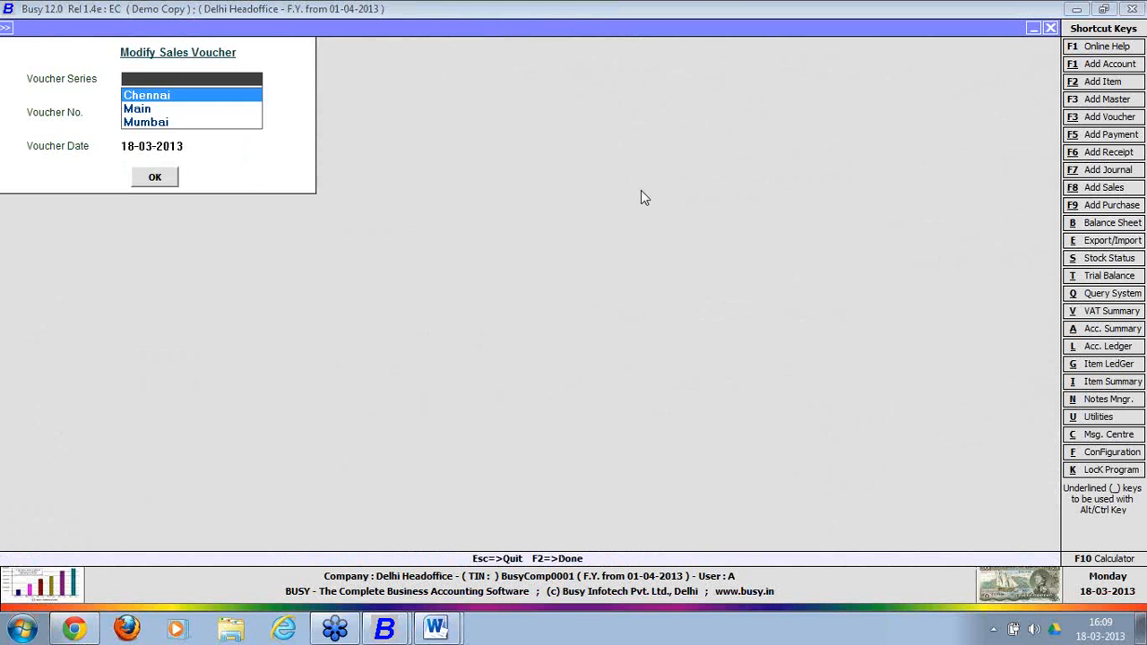
pyautogui.press('Down')
pyautogui.press('Down')
pyautogui.press('Return')
pyautogui.press('Return')
pyautogui.press('Return')
pyautogui.press('Return')
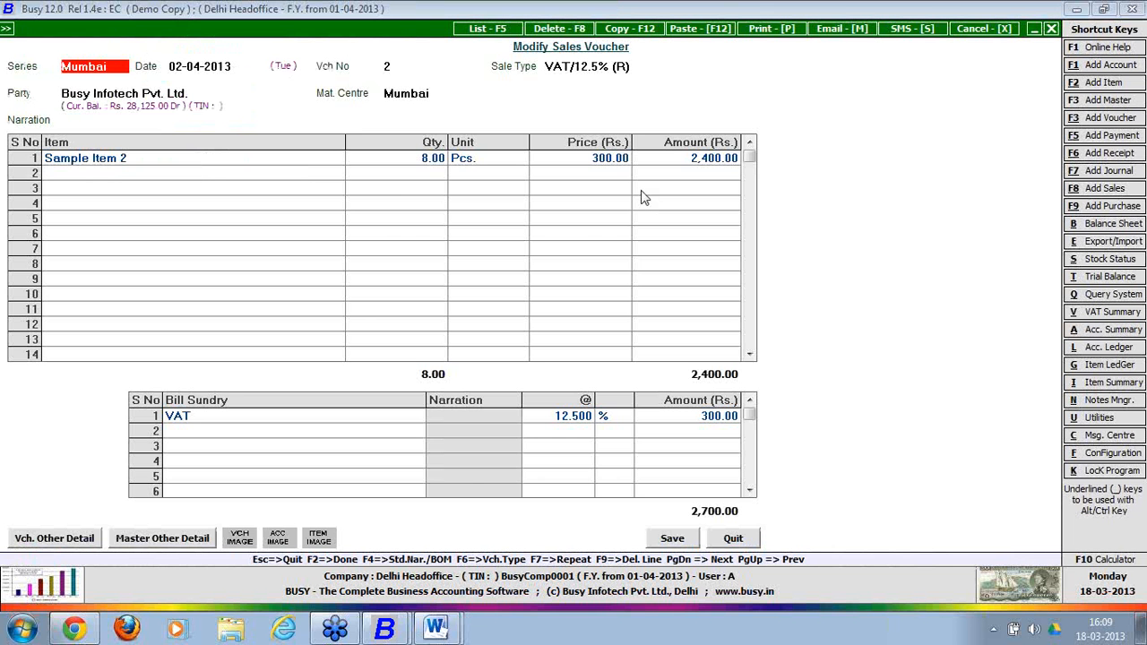
pyautogui.press('Escape')
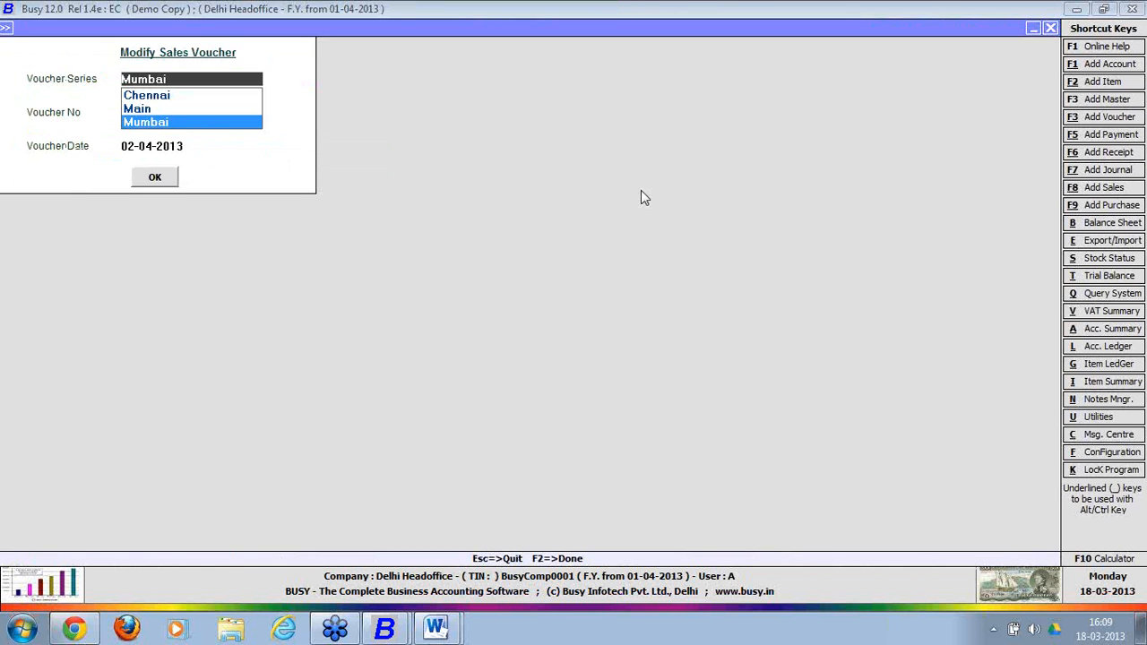
pyautogui.press('Escape')
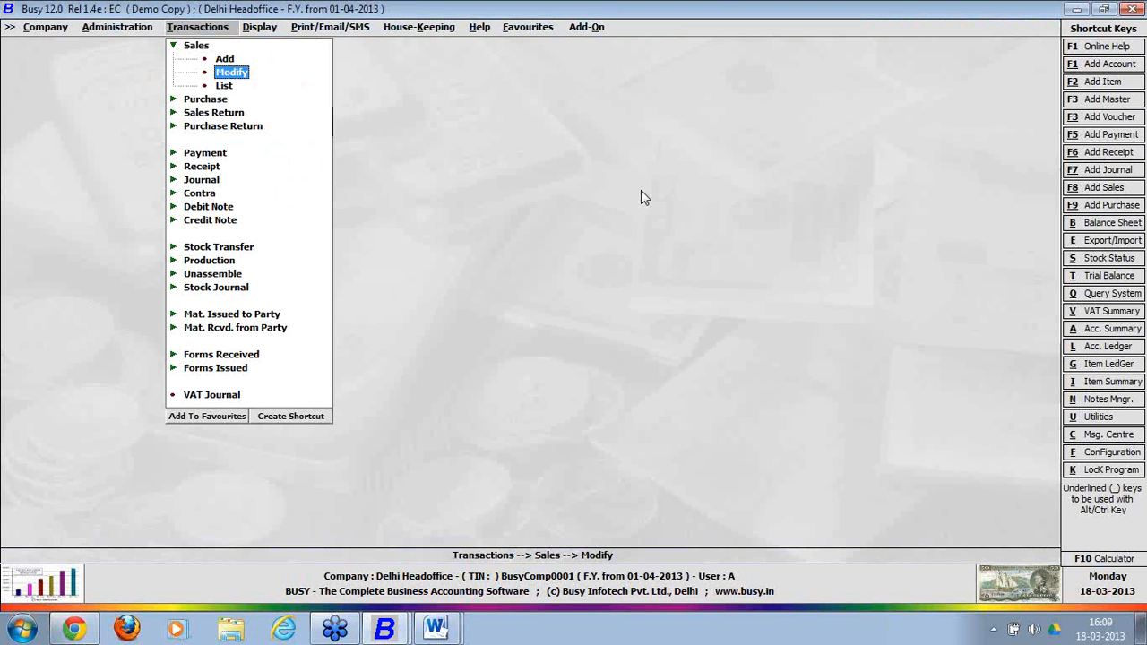
pyautogui.press('Return')
pyautogui.press('Escape')
# List Mumbai-series sales vouchers from 02-04-2013 and open the second one, selling Sample Item 2 at 300.00.
pyautogui.press('Down')
pyautogui.press('Return')
pyautogui.press('Return')
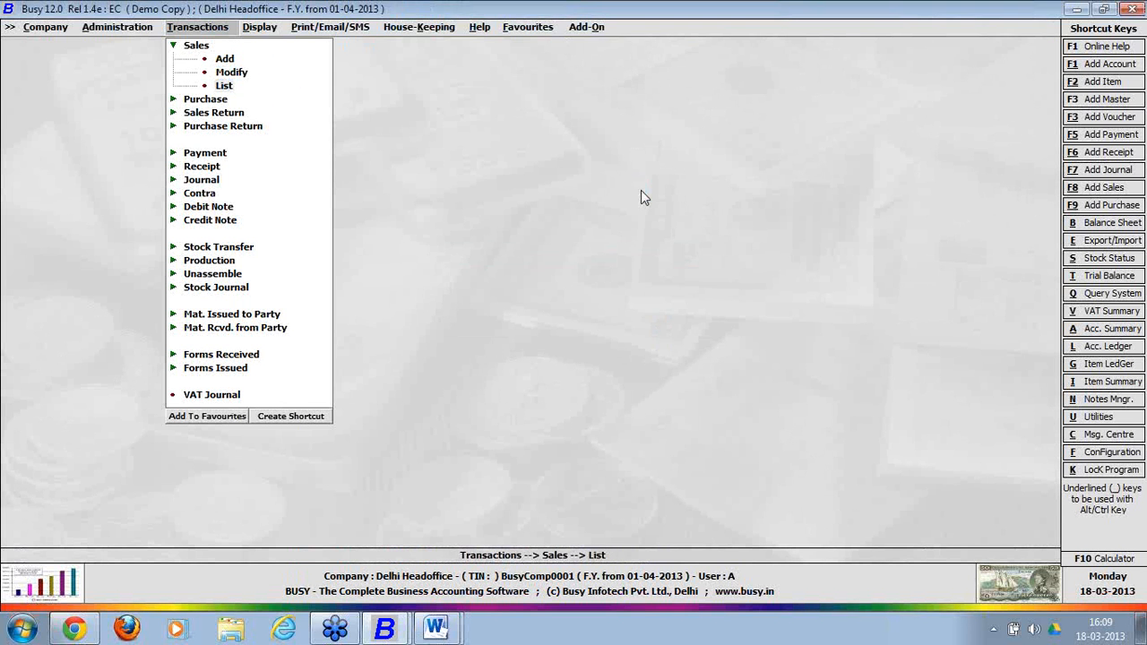
pyautogui.press('Down')
pyautogui.press('Down')
pyautogui.press('Return')
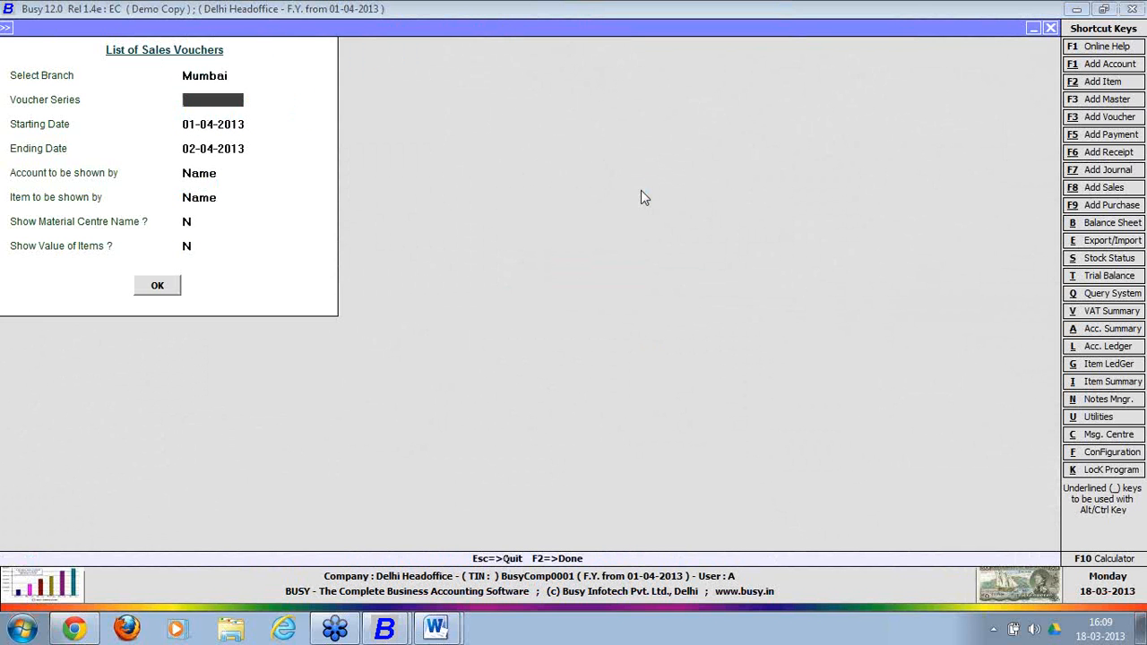
pyautogui.press('Down')
pyautogui.press('Down')
pyautogui.press('Down')
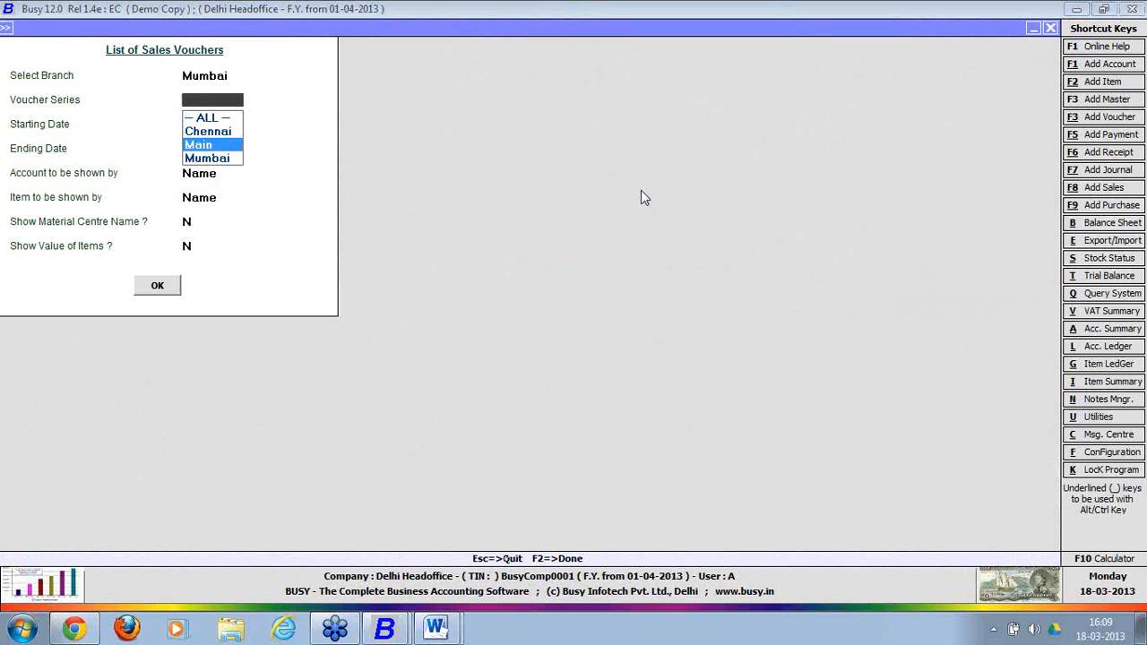
pyautogui.press('Return')
pyautogui.press('Return')
pyautogui.write('02-04-2013')
pyautogui.press('Return')
pyautogui.press('Return')
pyautogui.press('Return')
pyautogui.press('Return')
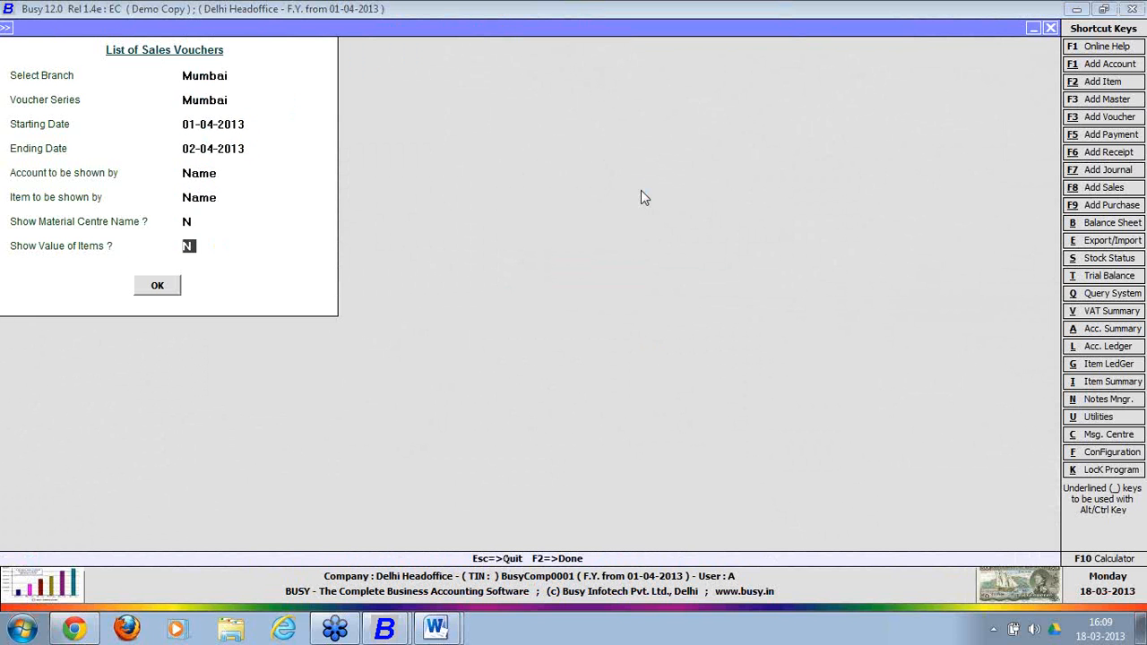
pyautogui.press('Return')
pyautogui.press('Return')
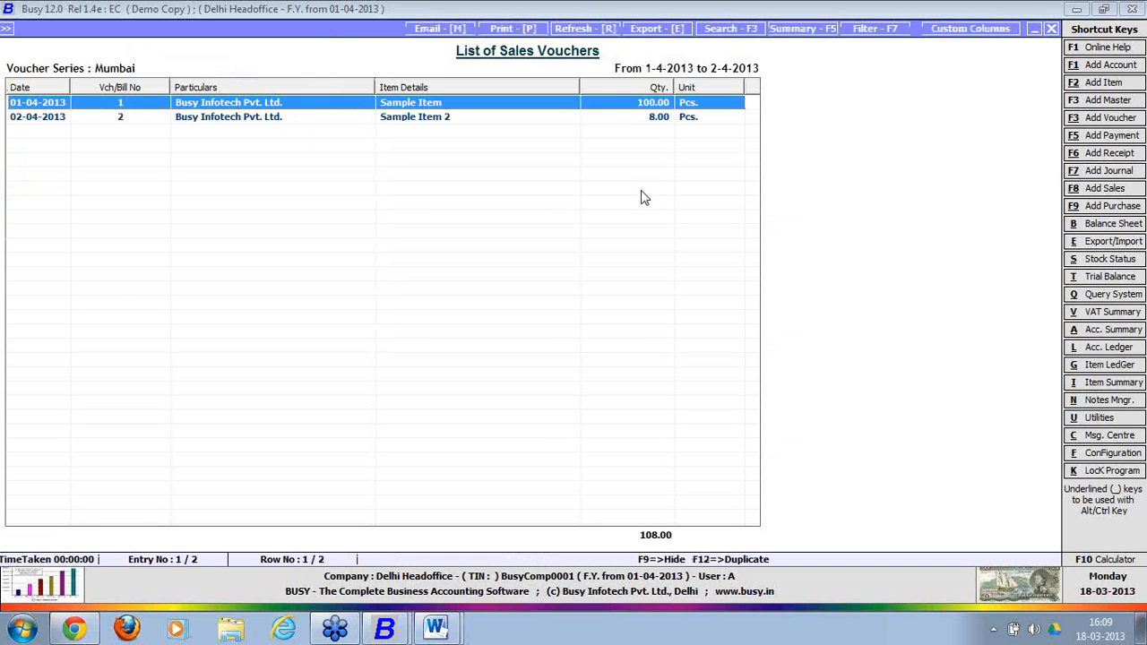
pyautogui.press('Return')
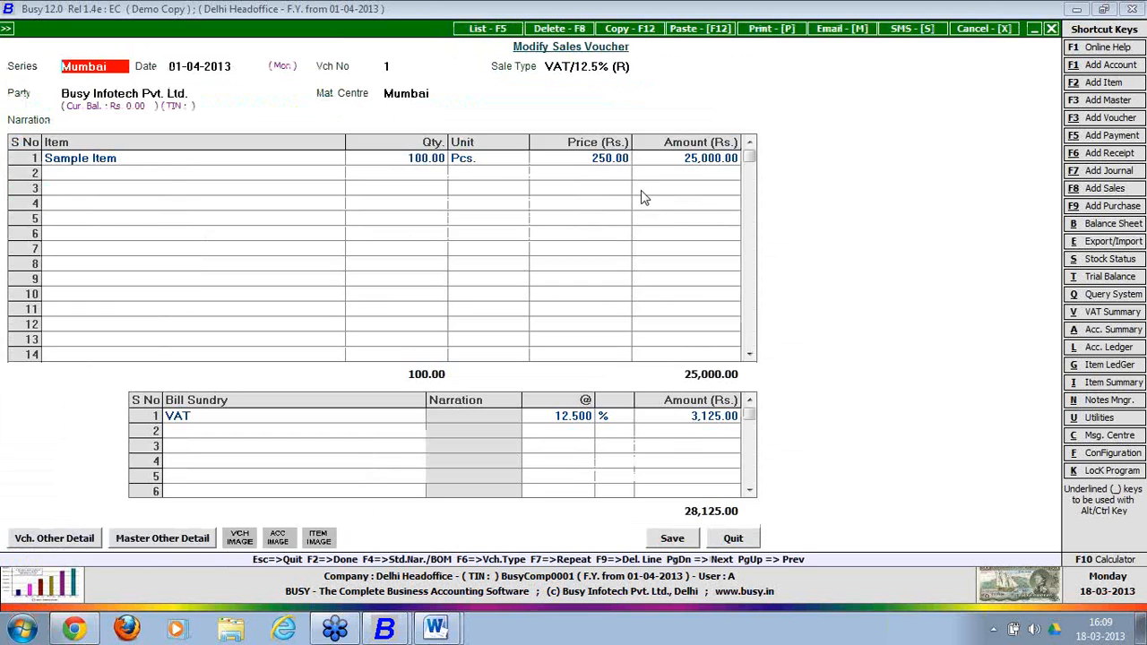
pyautogui.press('Escape')
pyautogui.press('Down')
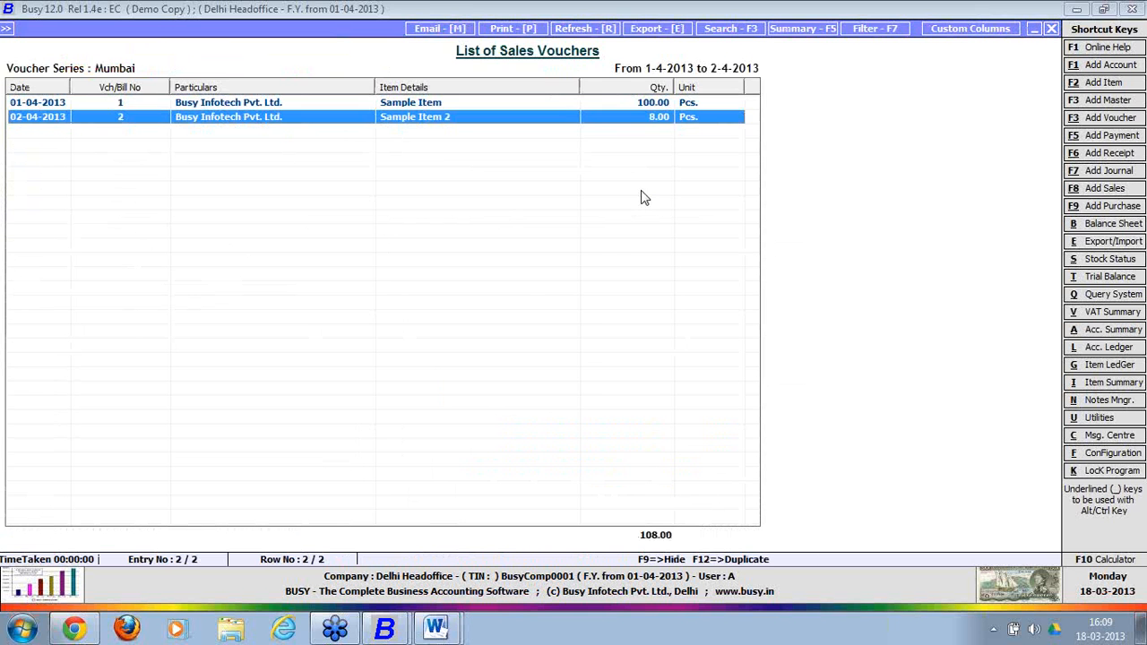
pyautogui.press('Return')
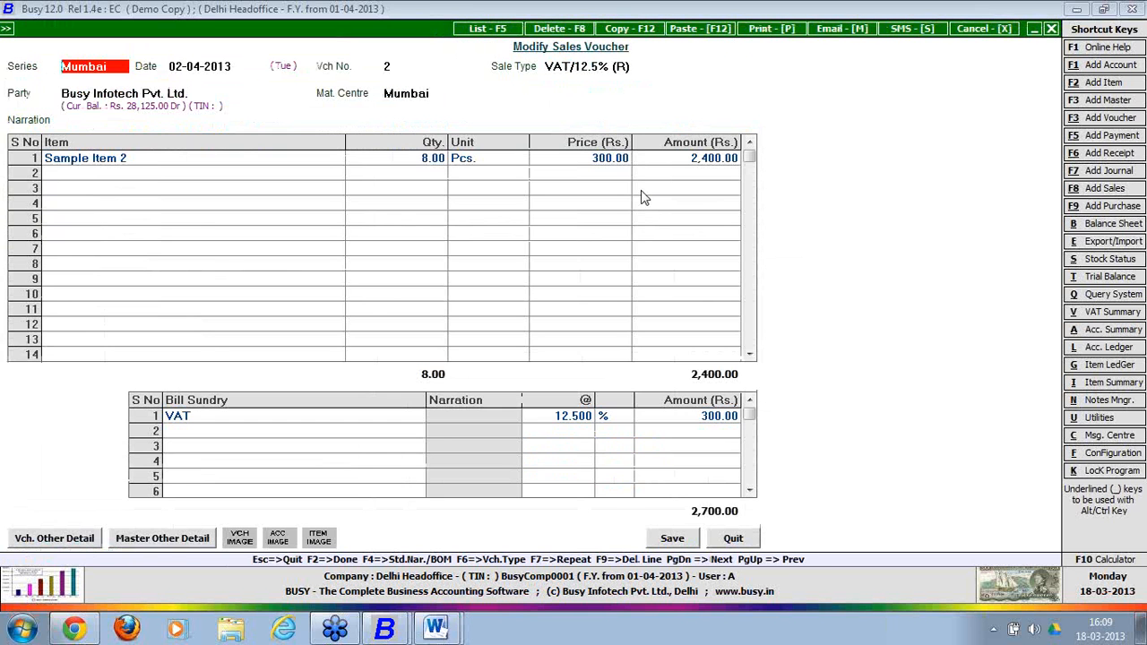
pyautogui.press('Escape')
pyautogui.press('Escape')
pyautogui.press('Escape')
pyautogui.press('Escape')
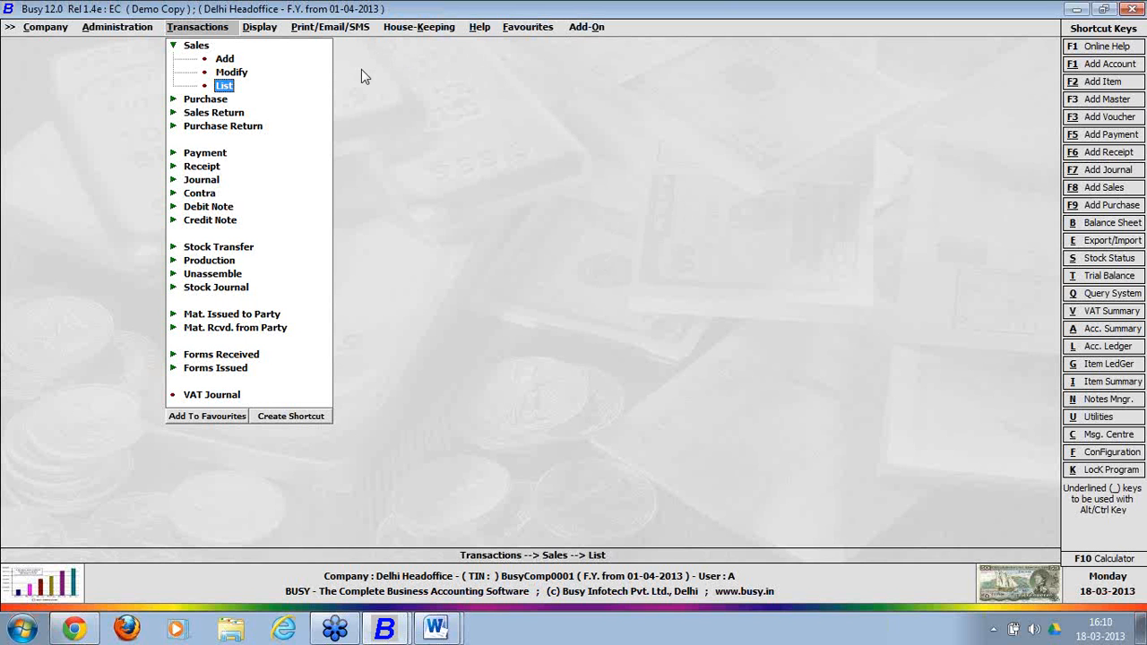
# Open Sample Item 2 in the item master for modification.
pyautogui.click(101, 27)
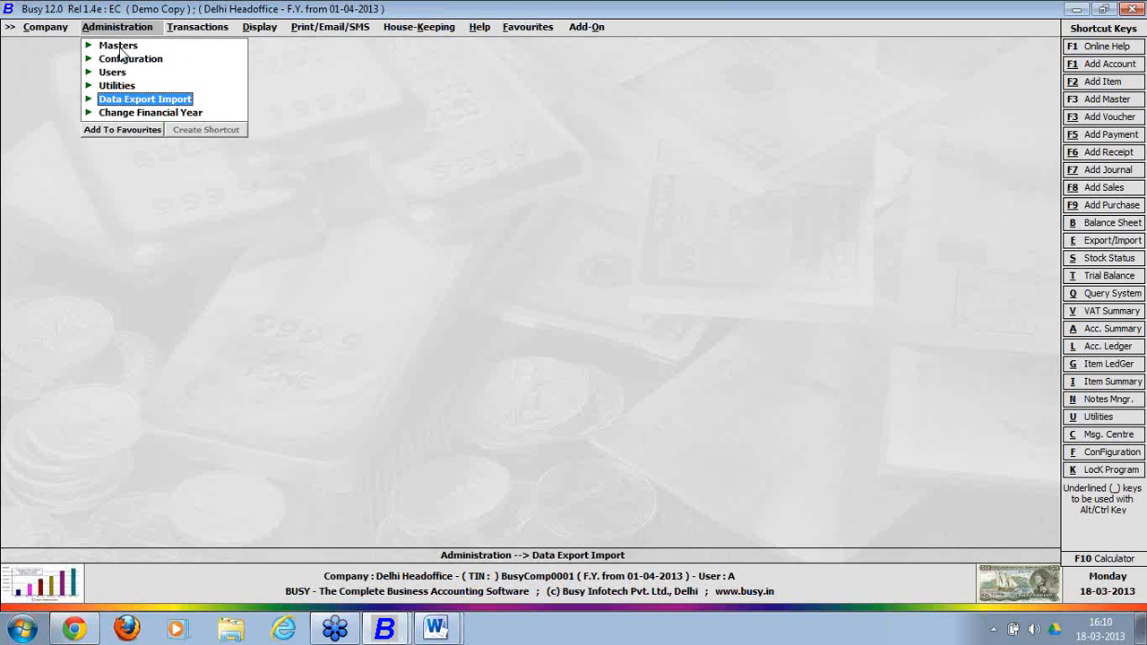
pyautogui.click(120, 46)
pyautogui.click(149, 114)
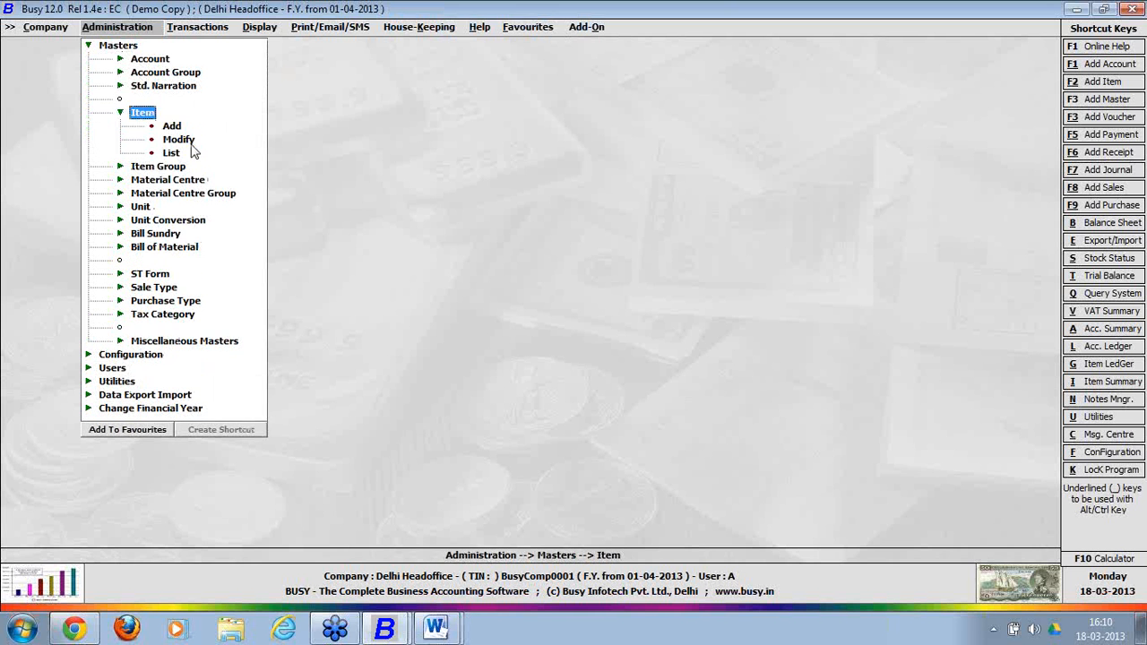
pyautogui.click(186, 141)
pyautogui.press('Down')
pyautogui.press('Return')
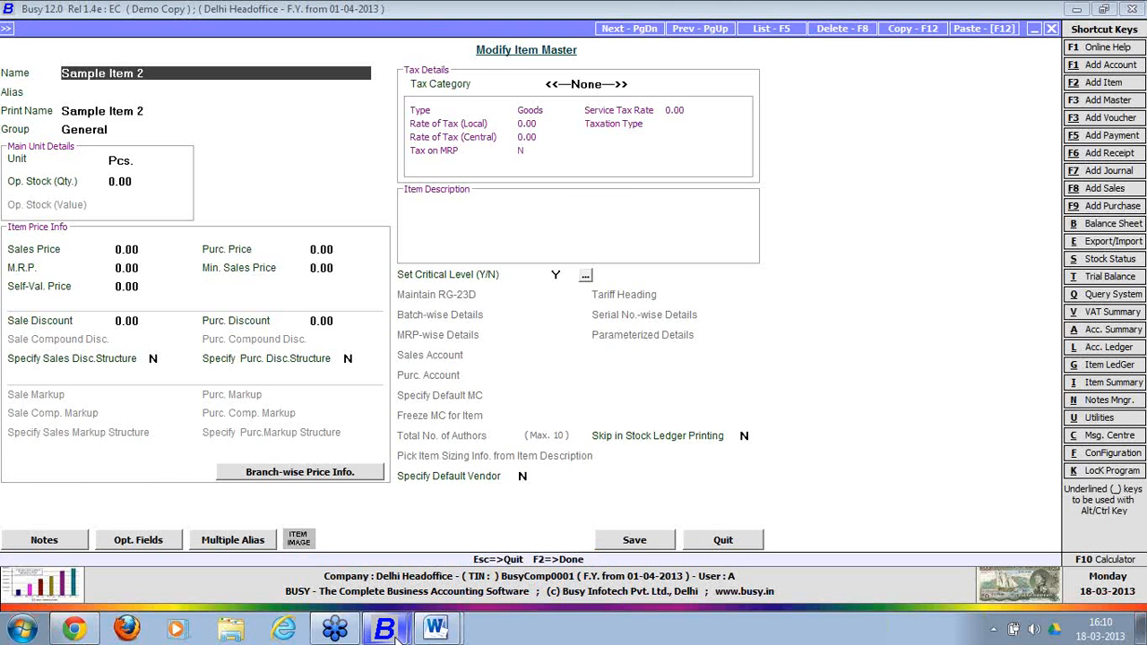
# Set Sample Item 2's Mumbai branch-wise sale price to 340 and save the item.
pyautogui.moveTo(393, 625)
pyautogui.click(335, 478)
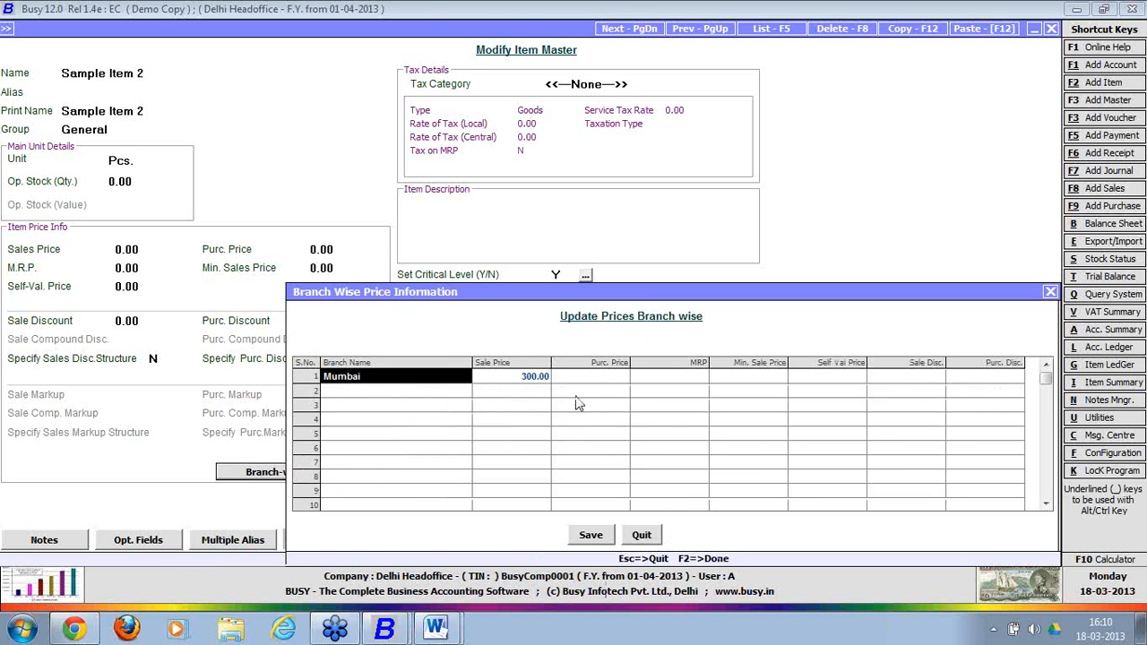
pyautogui.click(533, 380)
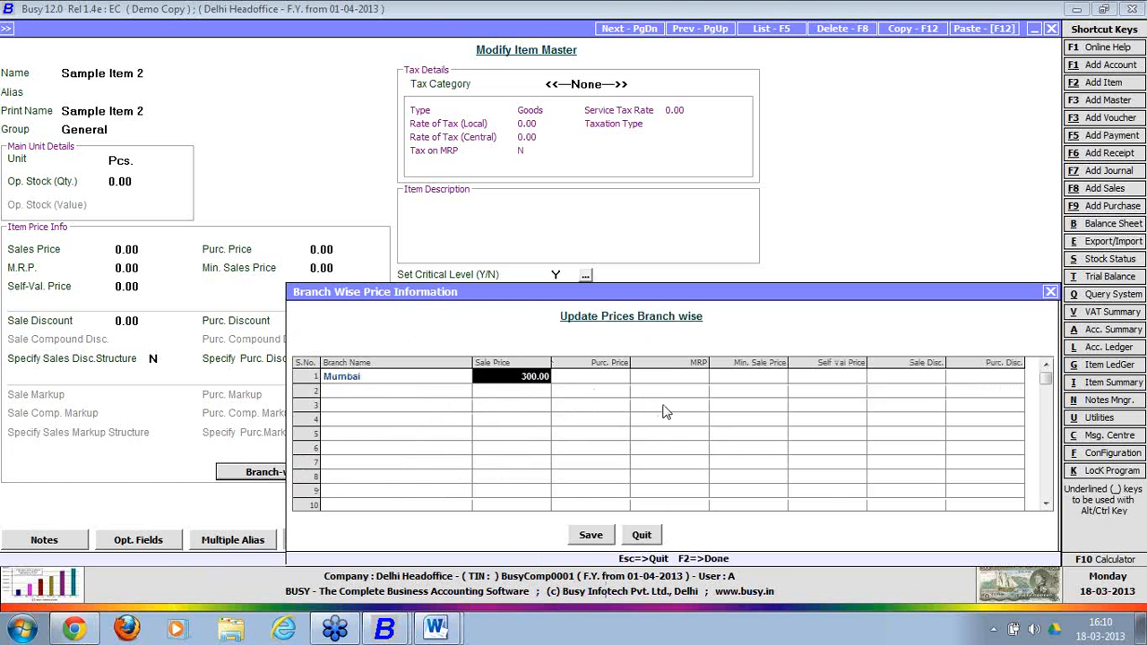
pyautogui.write('340')
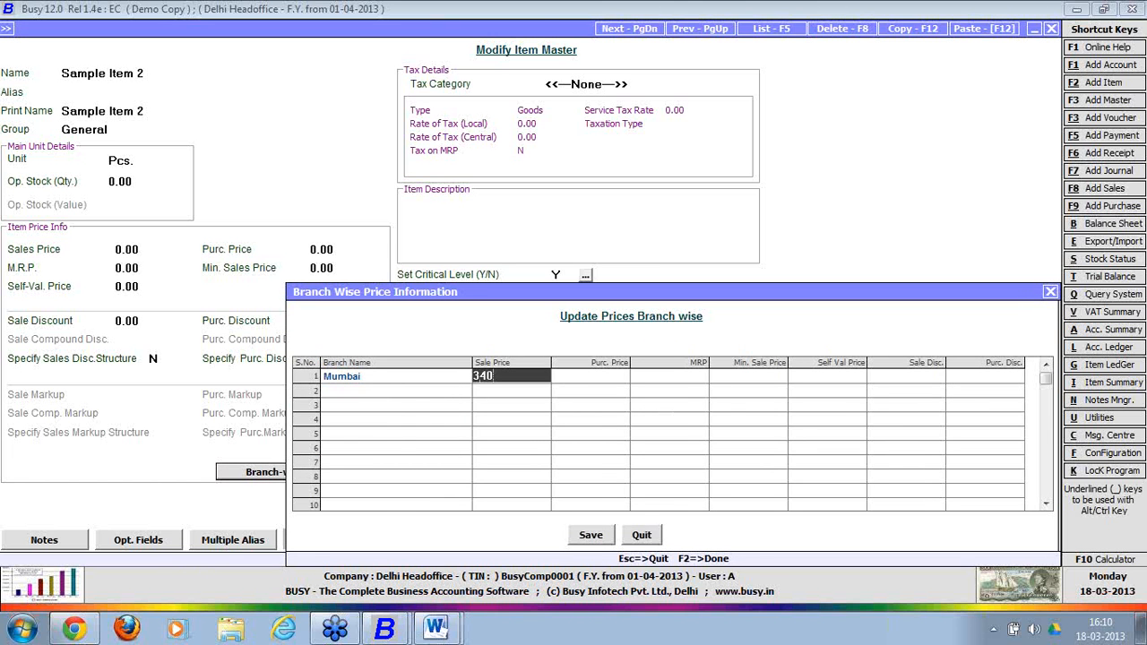
pyautogui.click(604, 532)
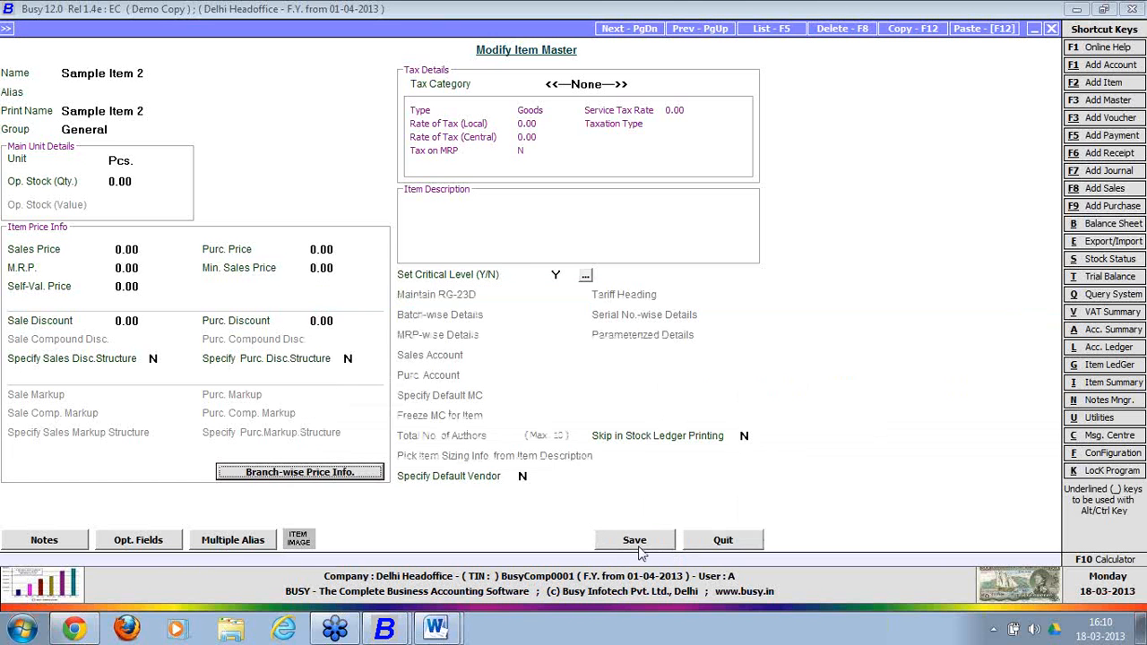
pyautogui.click(636, 540)
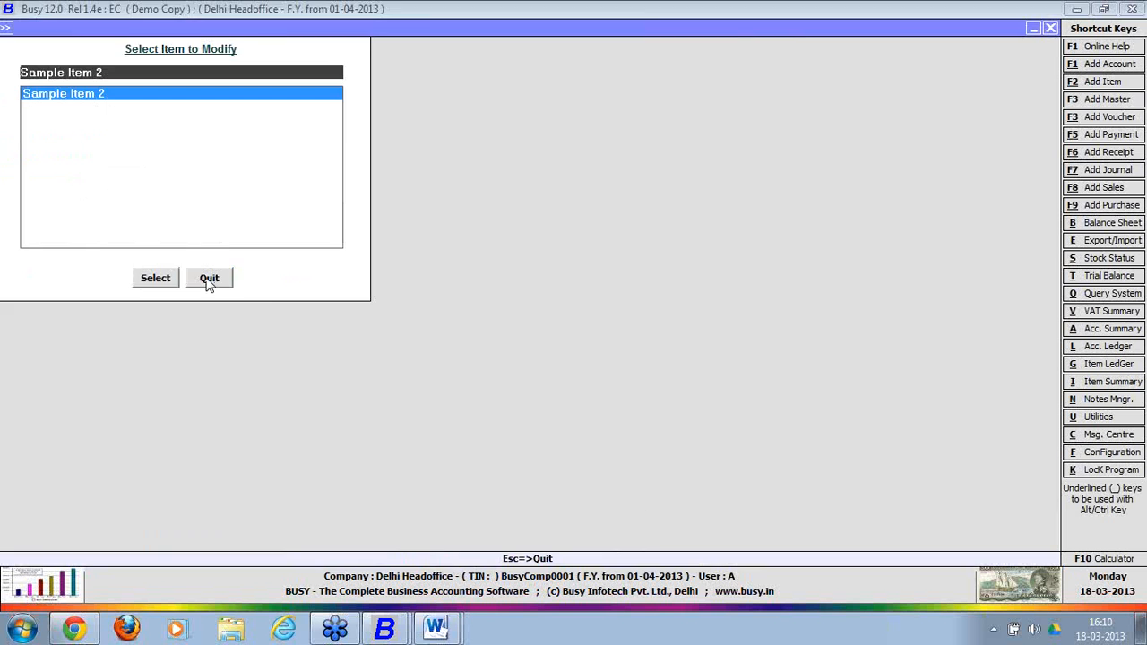
pyautogui.click(208, 278)
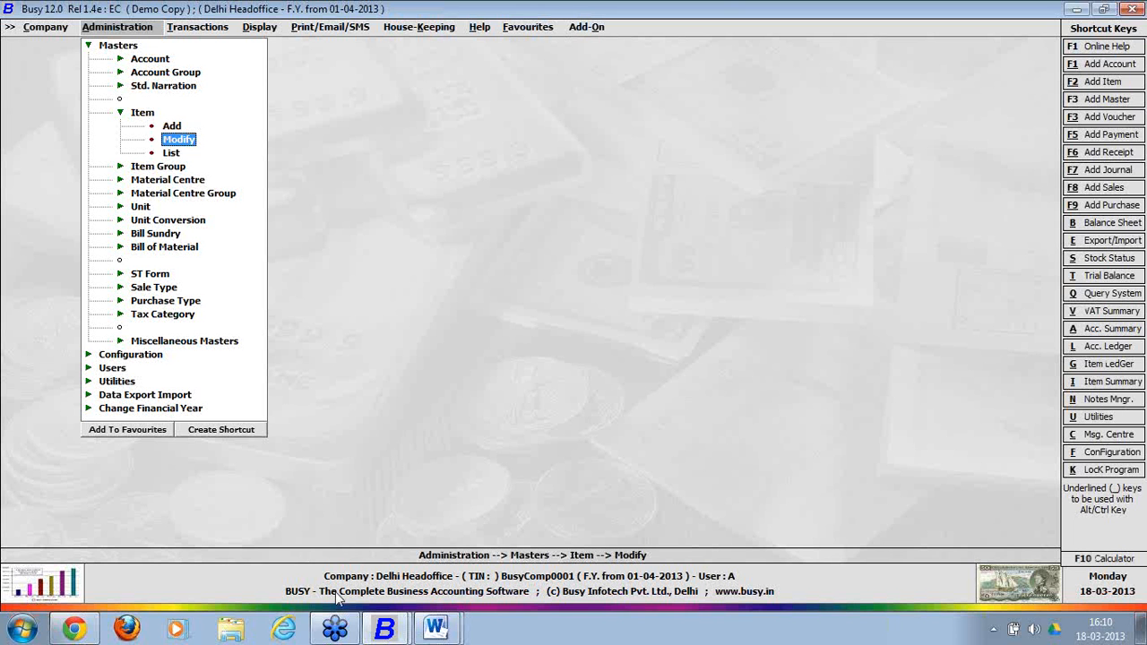
pyautogui.click(392, 630)
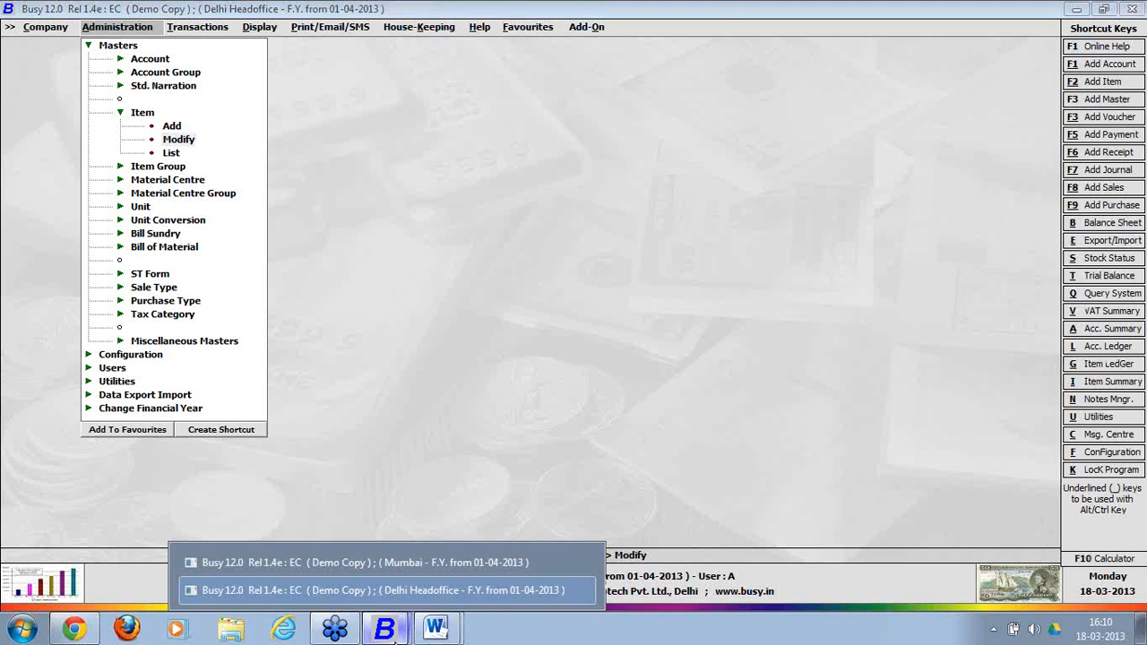
# Switch to the Mumbai company window and close its old data exchange screen.
pyautogui.click(434, 593)
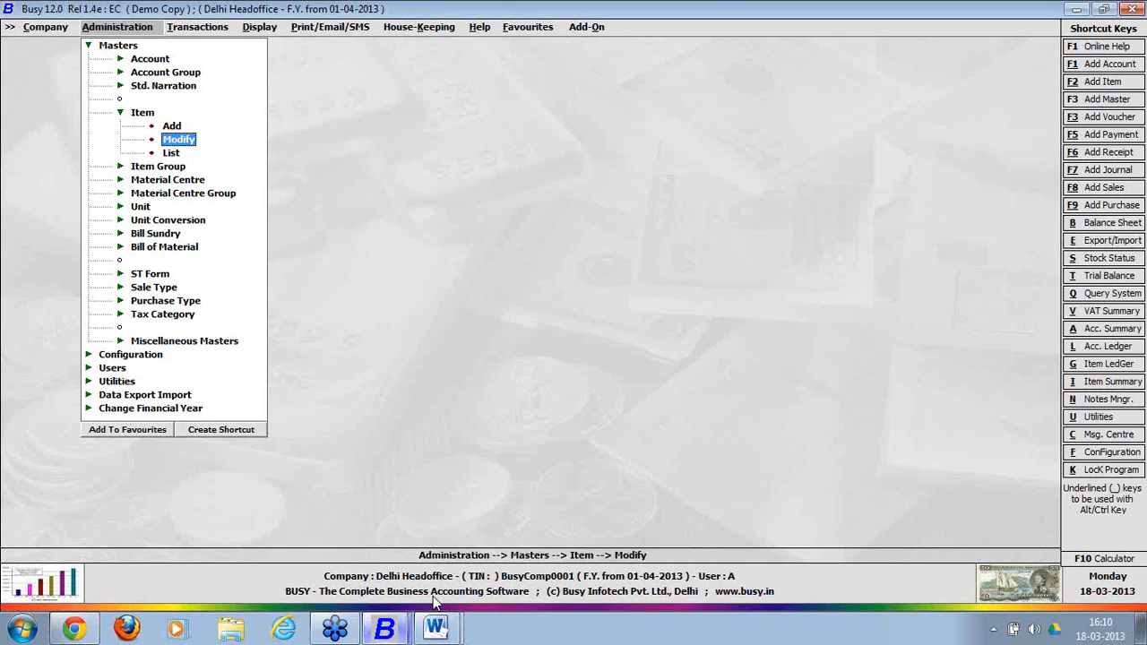
pyautogui.click(385, 630)
pyautogui.click(402, 558)
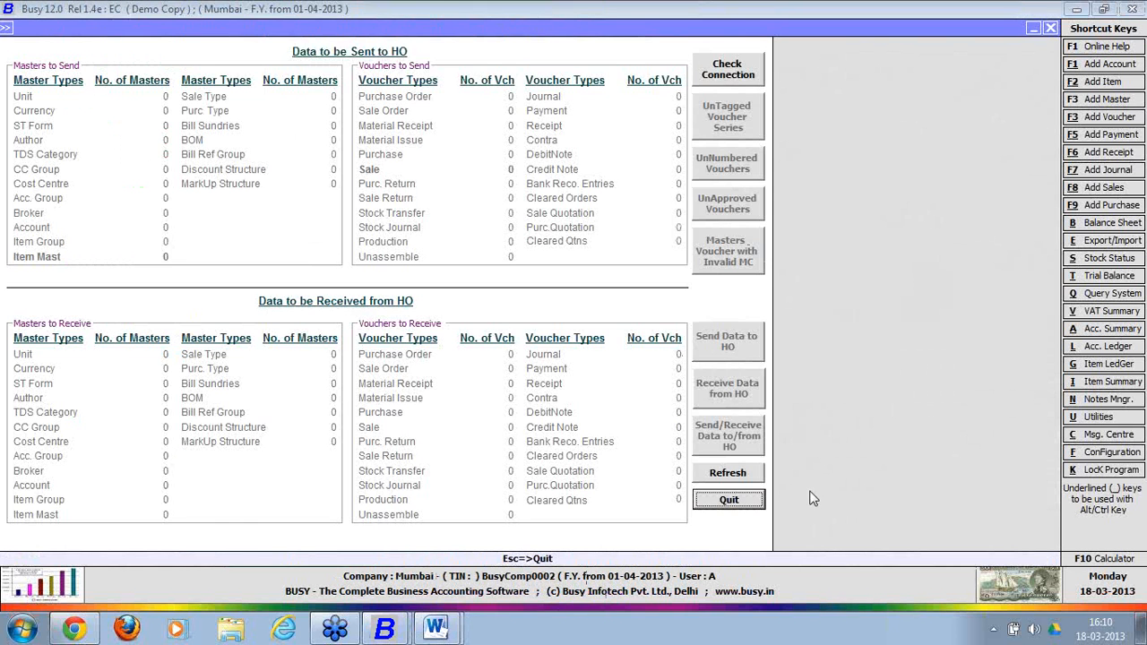
pyautogui.click(752, 499)
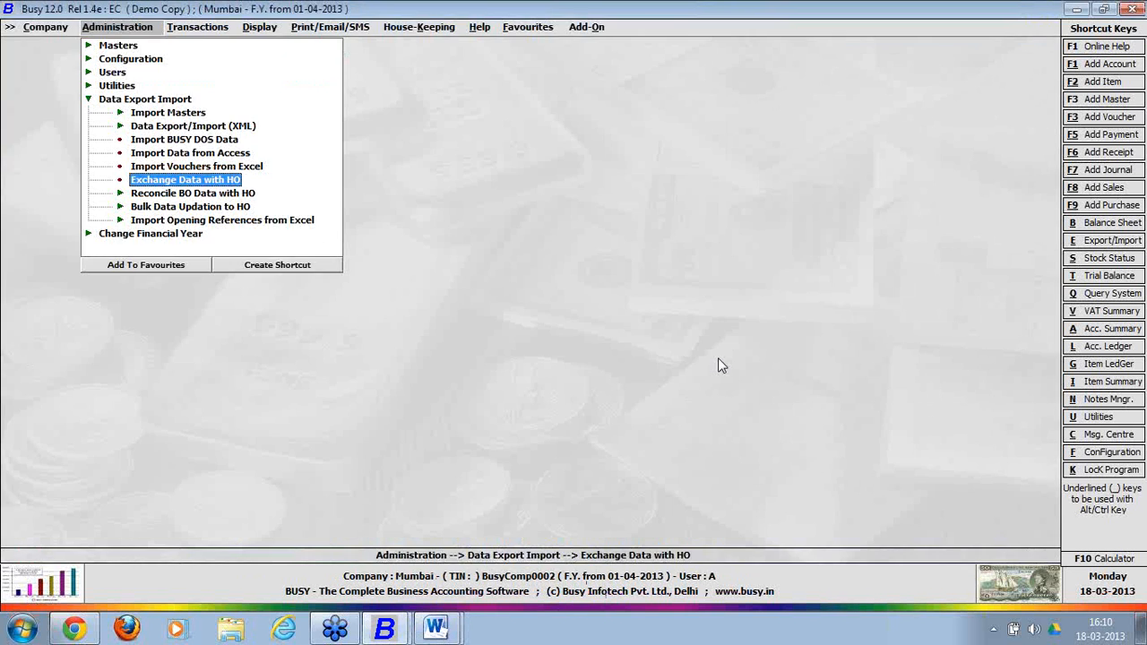
# Receive the pending item master from HO, confirming synchronization and skipping the log.
pyautogui.click(217, 177)
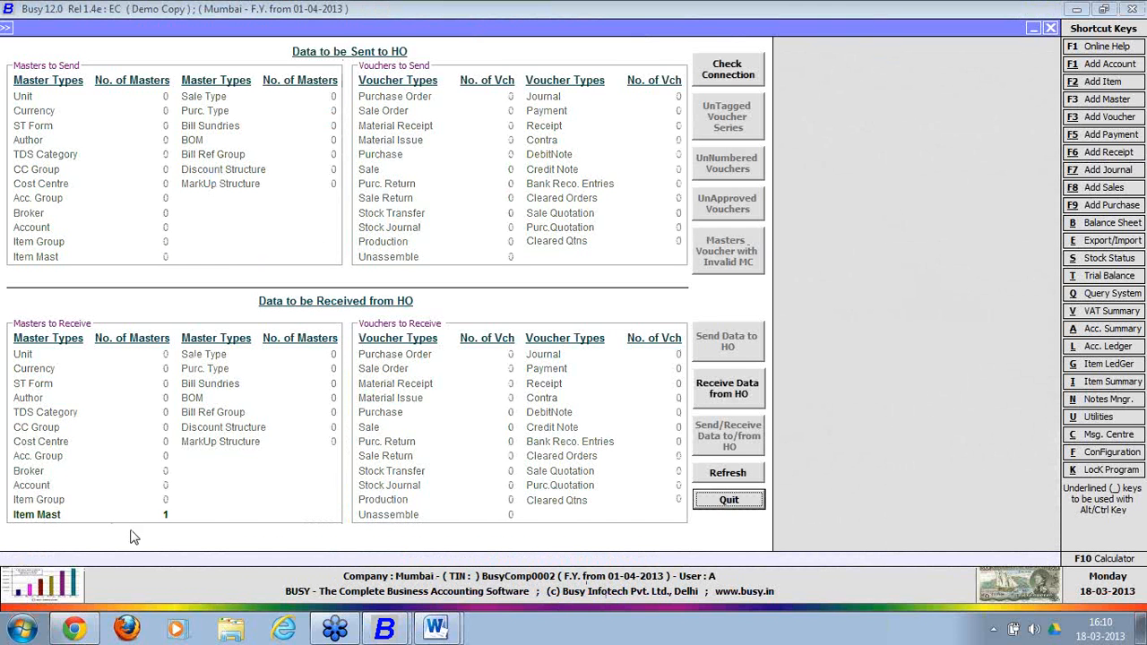
pyautogui.click(741, 399)
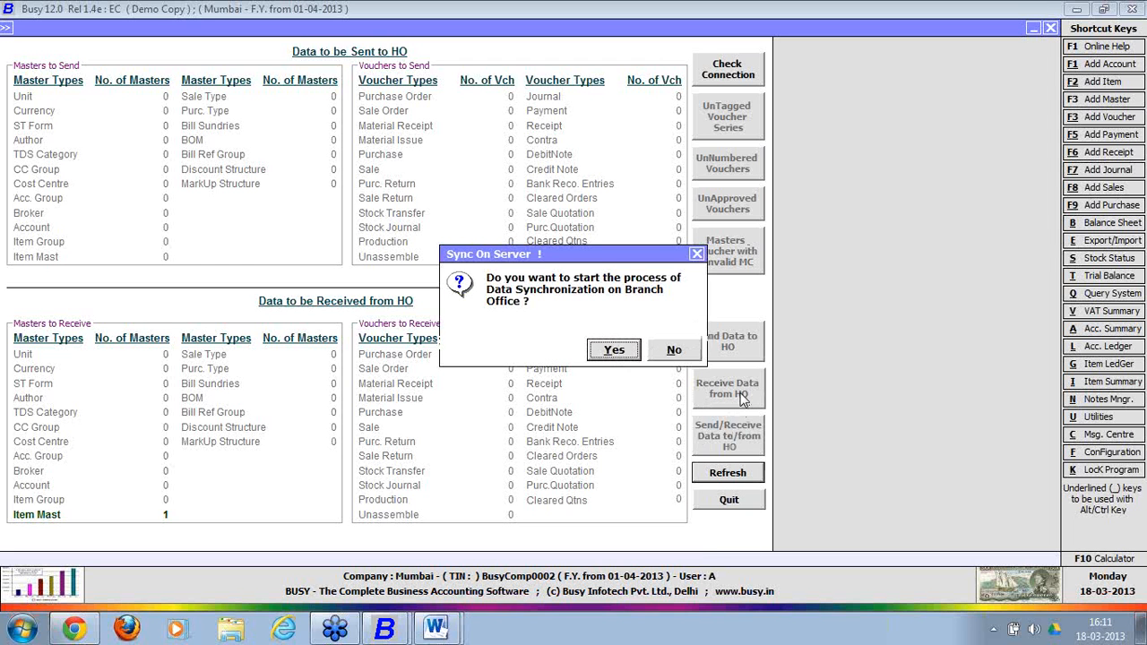
pyautogui.click(614, 351)
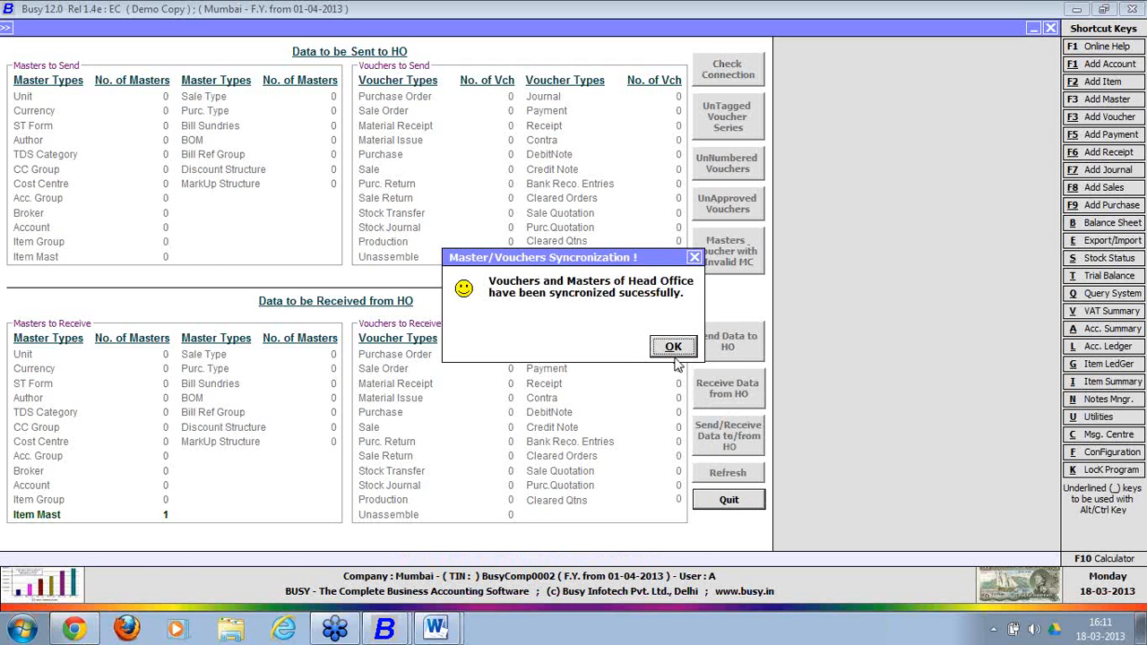
pyautogui.click(674, 351)
pyautogui.click(672, 351)
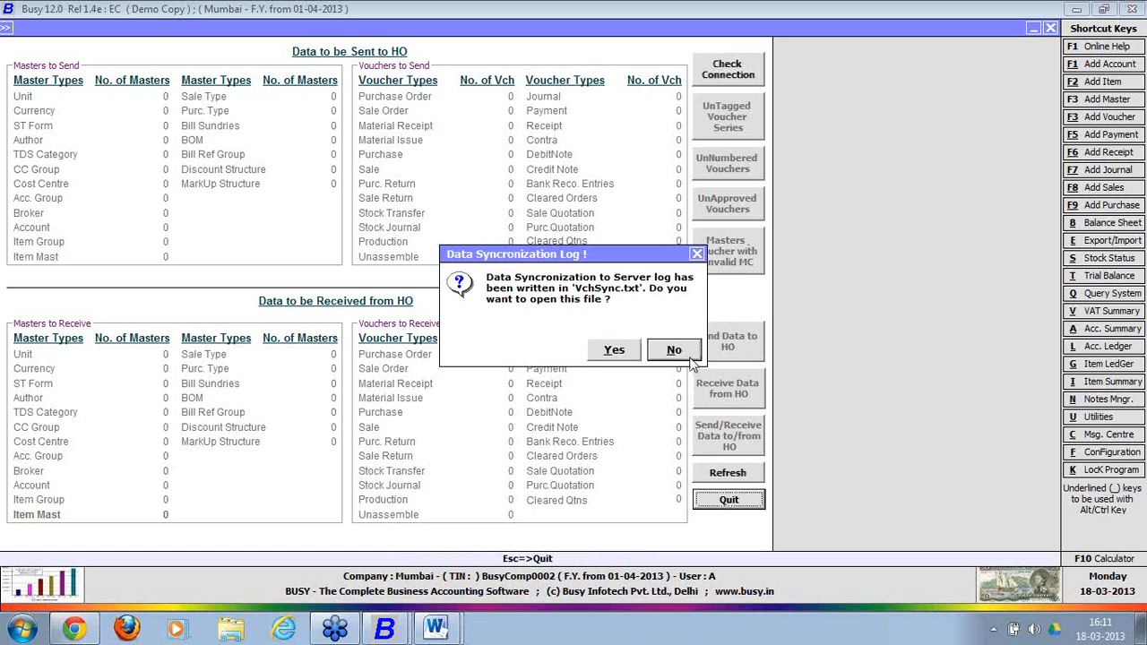
pyautogui.click(728, 501)
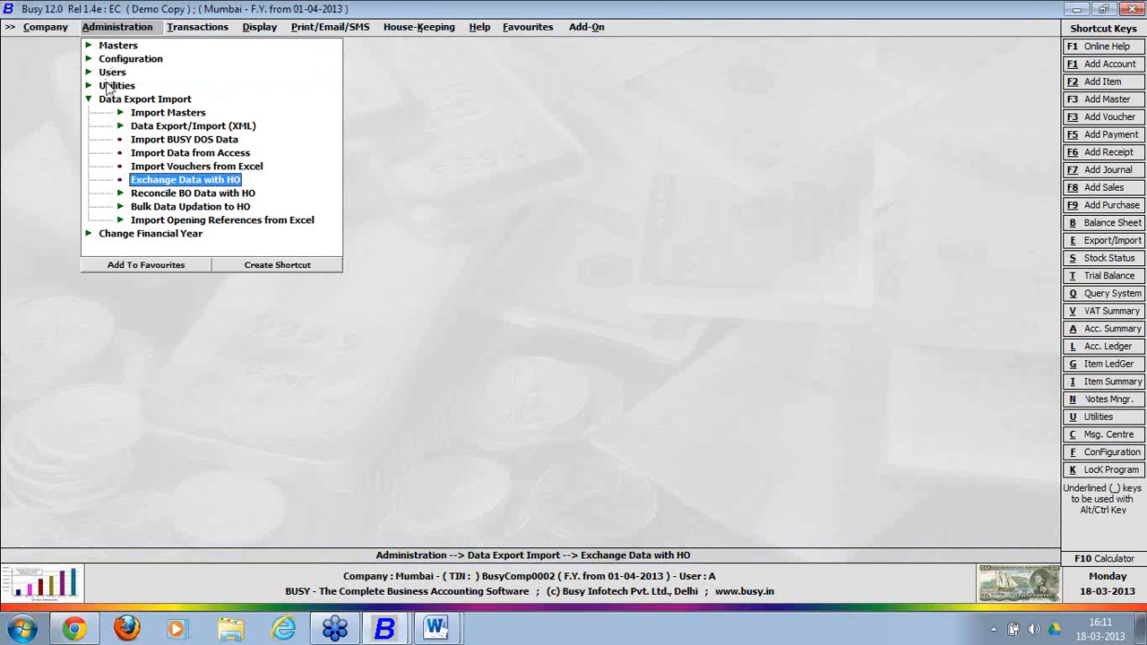
# Open Mumbai's Sample Item 2 and verify its sales price reads 340.00, leaving without saving.
pyautogui.click(112, 100)
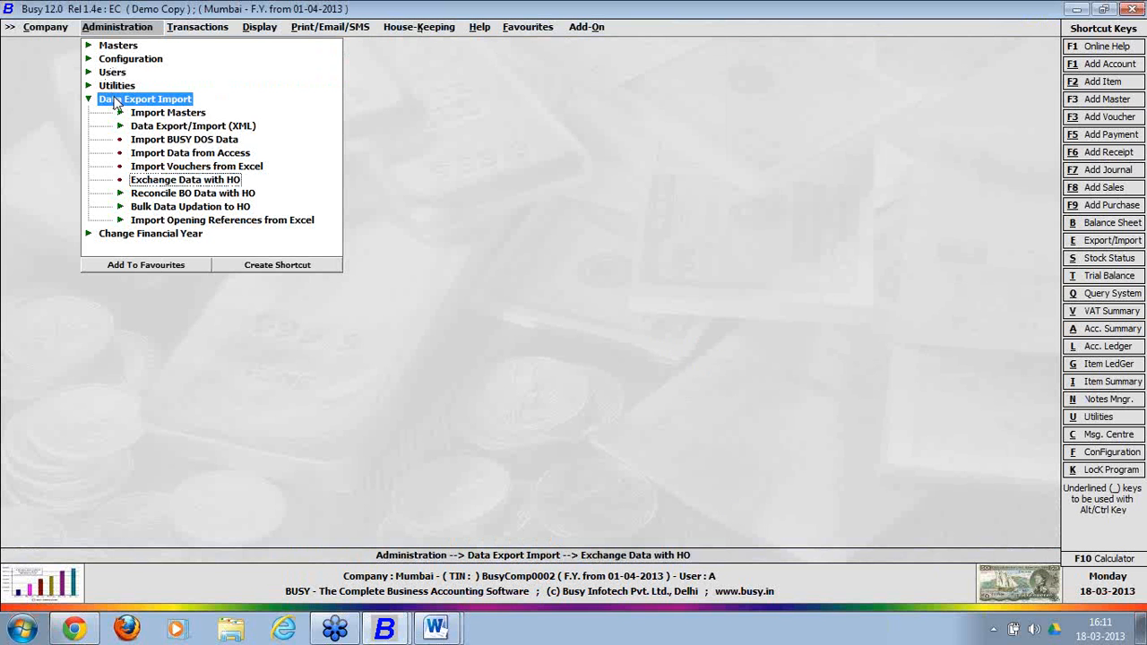
pyautogui.click(134, 46)
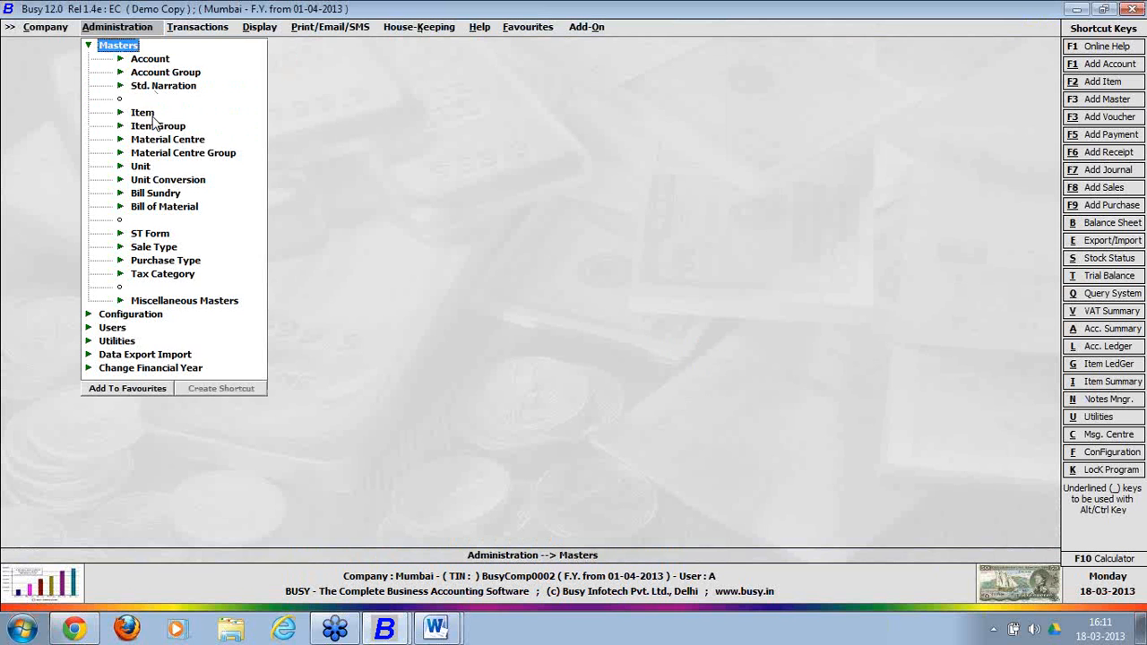
pyautogui.click(150, 115)
pyautogui.click(175, 141)
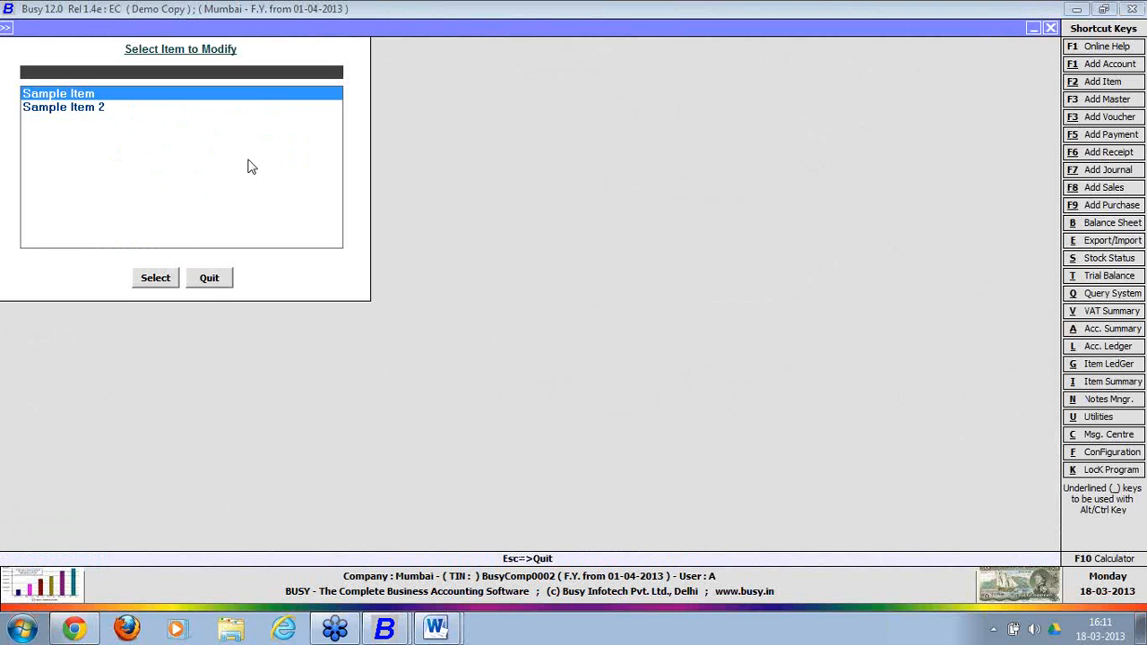
pyautogui.press('Down')
pyautogui.press('Return')
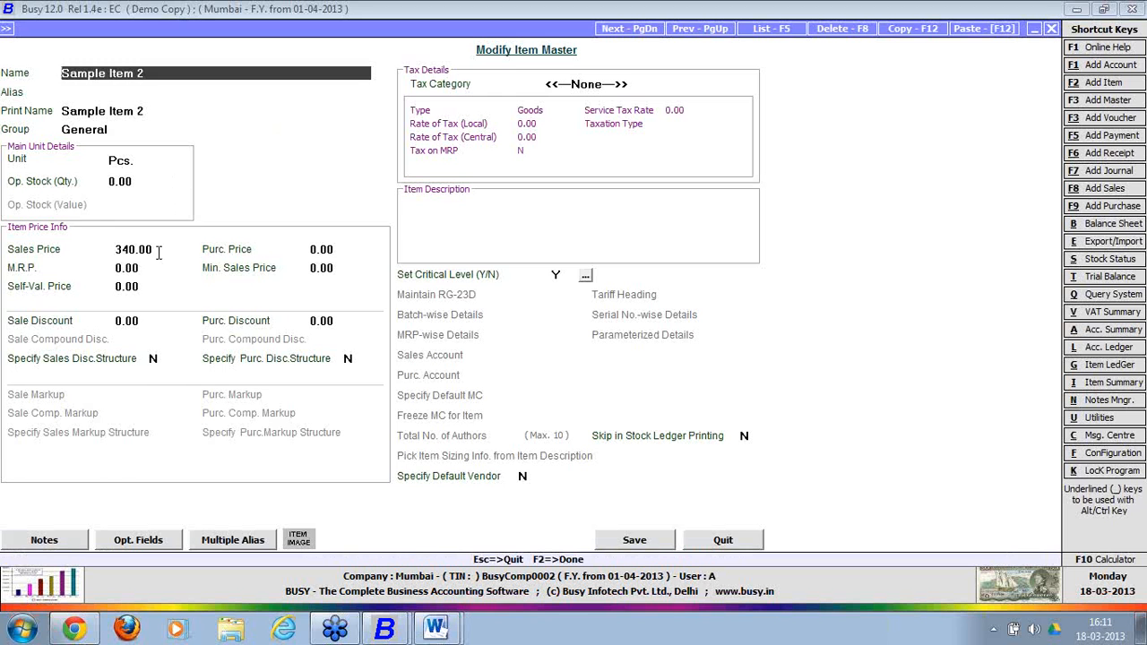
pyautogui.click(161, 252)
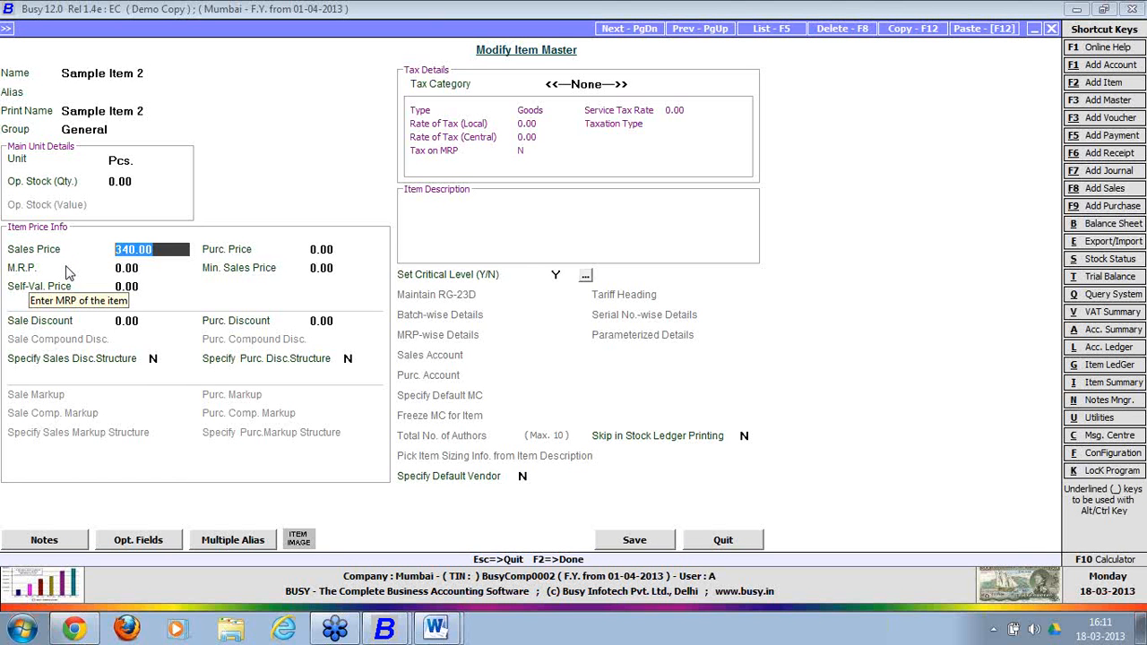
pyautogui.click(702, 541)
pyautogui.click(216, 279)
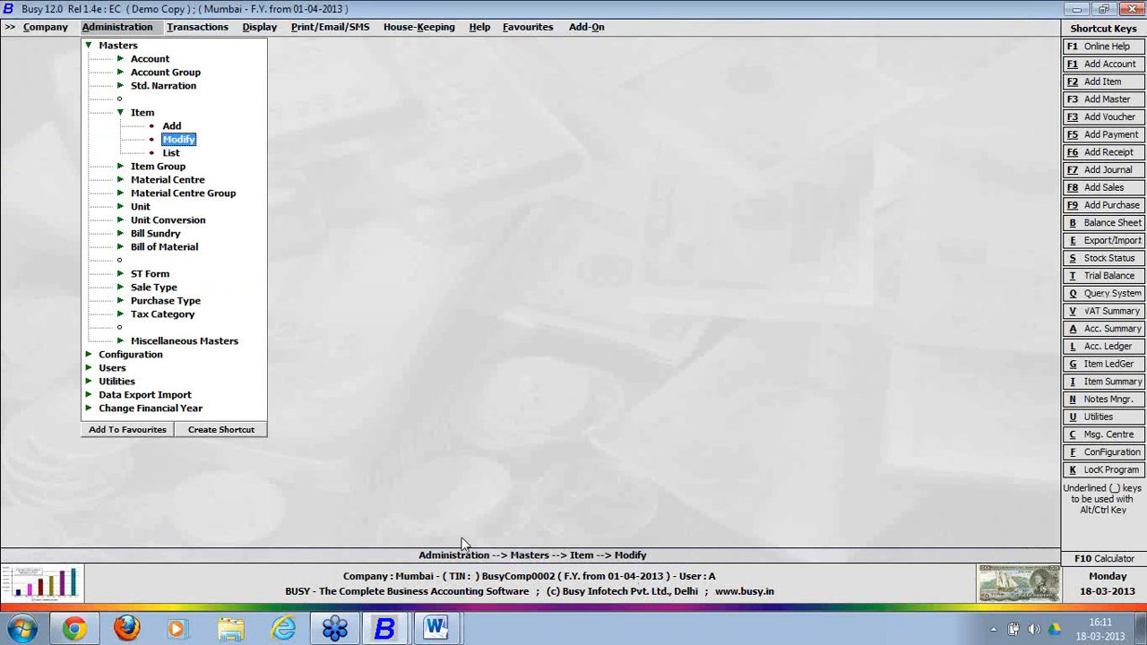
# In Delhi Headoffice, review Chennai's HO data sync configuration under Features / Options > Enterprise Features.
pyautogui.moveTo(387, 633)
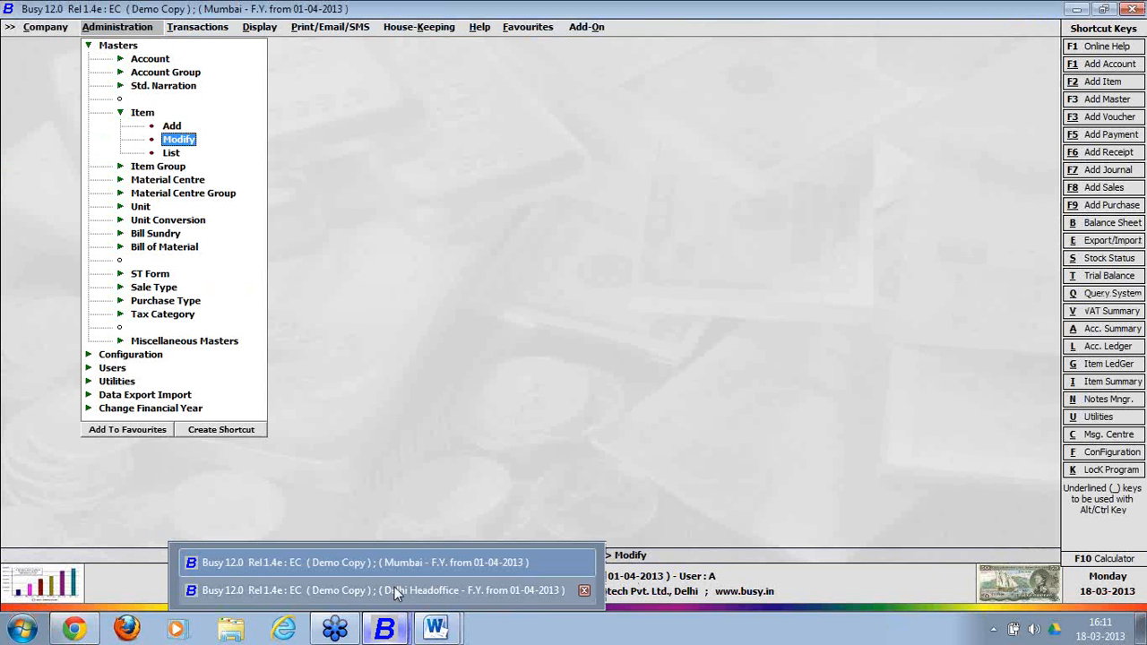
pyautogui.click(395, 590)
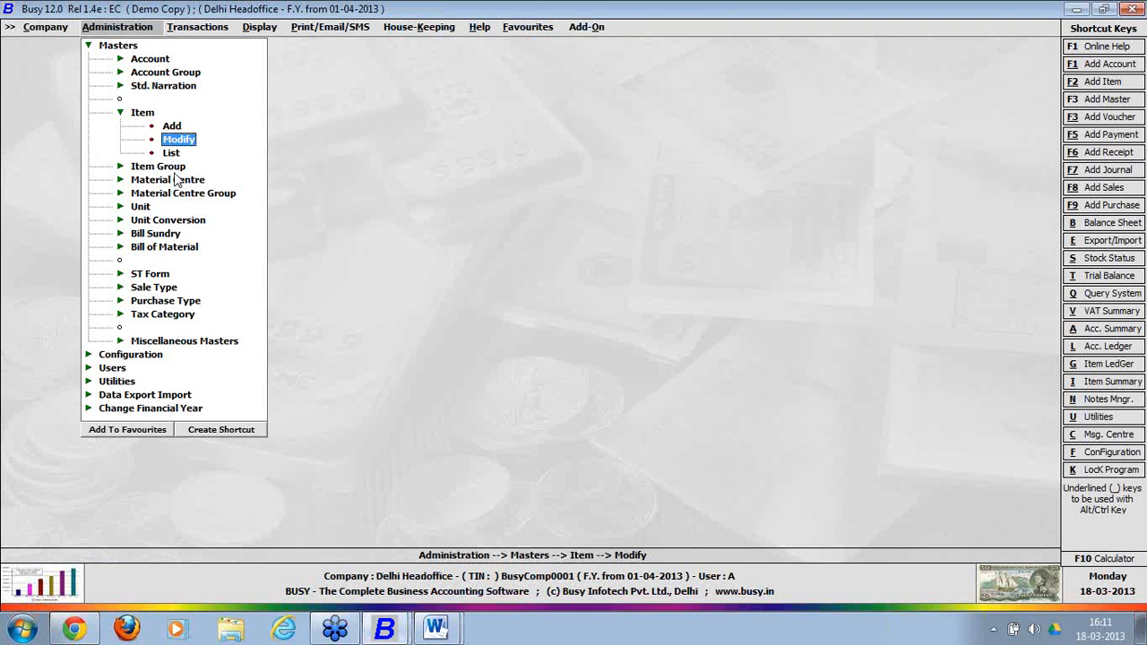
pyautogui.click(157, 355)
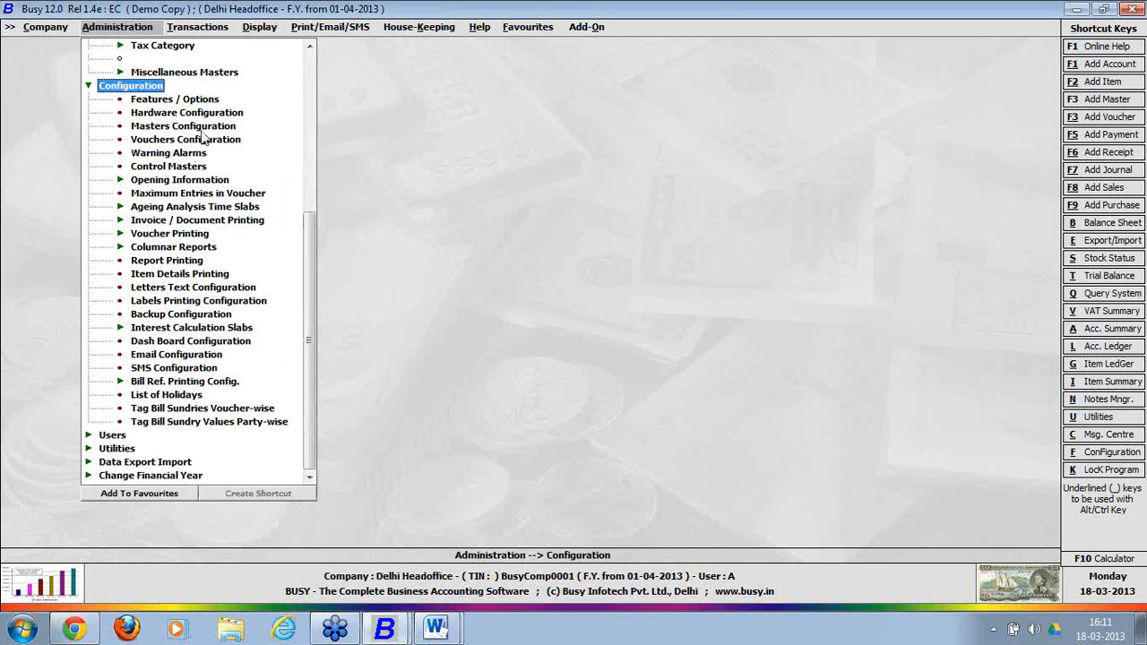
pyautogui.doubleClick(207, 103)
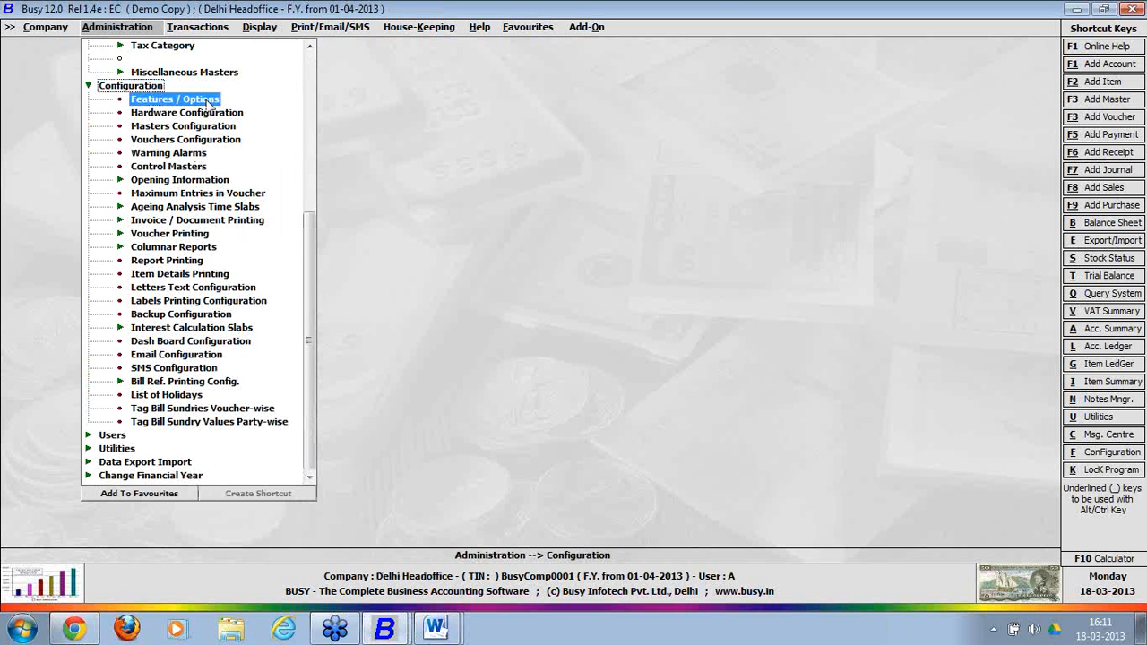
pyautogui.click(125, 430)
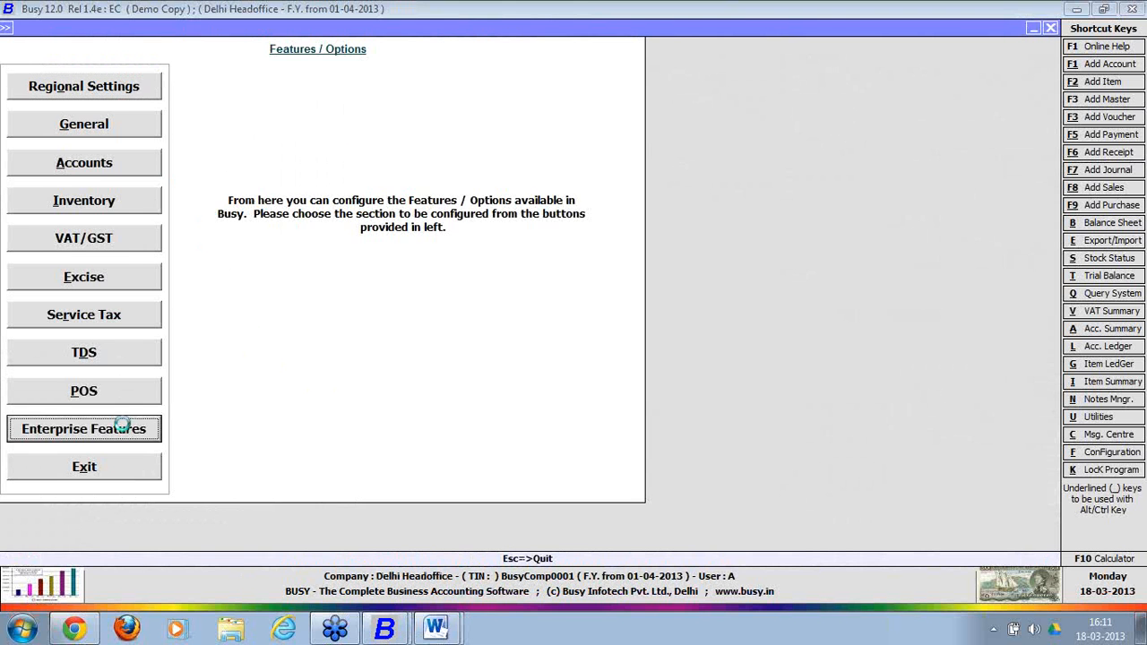
pyautogui.click(655, 280)
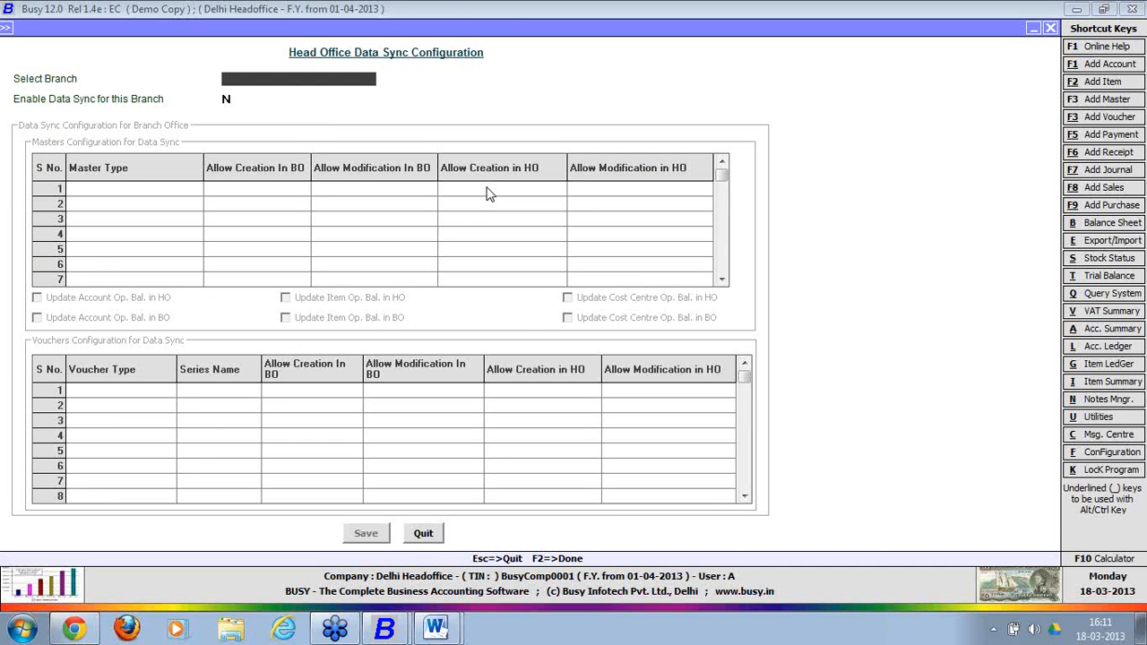
pyautogui.write('che')
pyautogui.press('Return')
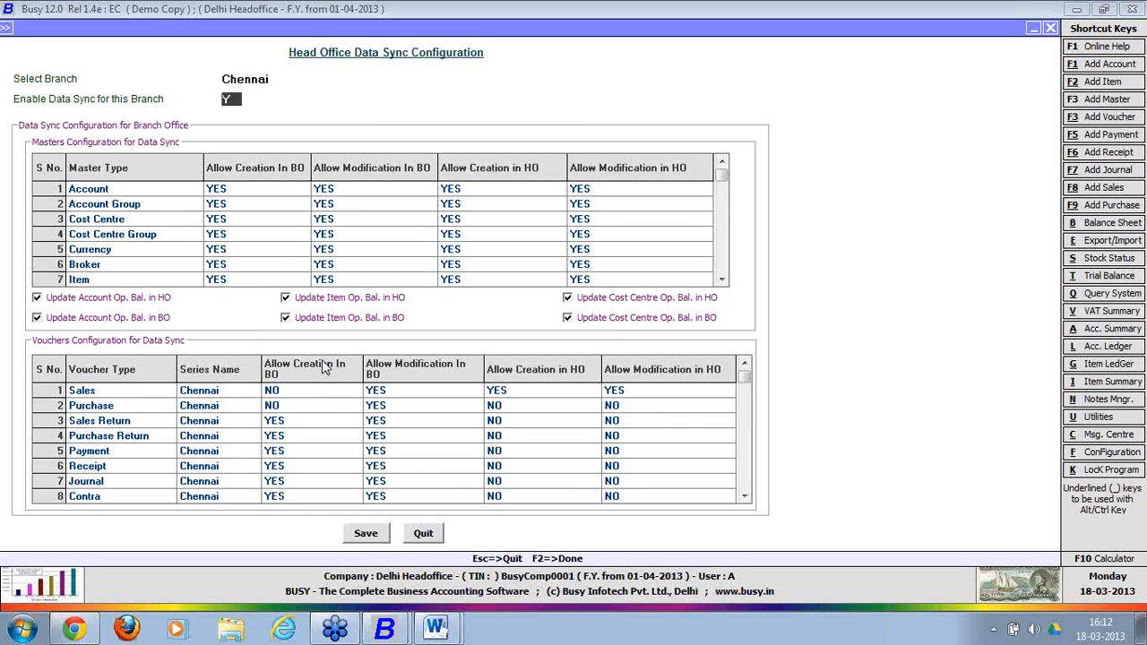
pyautogui.click(423, 534)
pyautogui.click(394, 353)
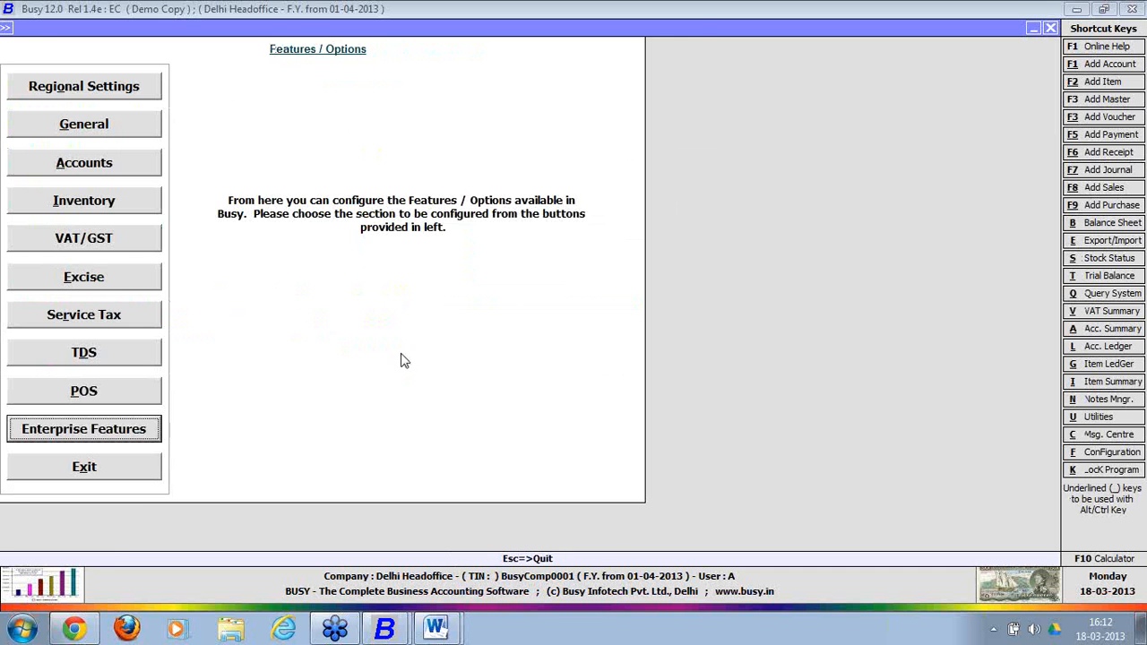
# Add a new Sales voucher series named 'Chennai Ho' in Vouchers Configuration.
pyautogui.click(149, 472)
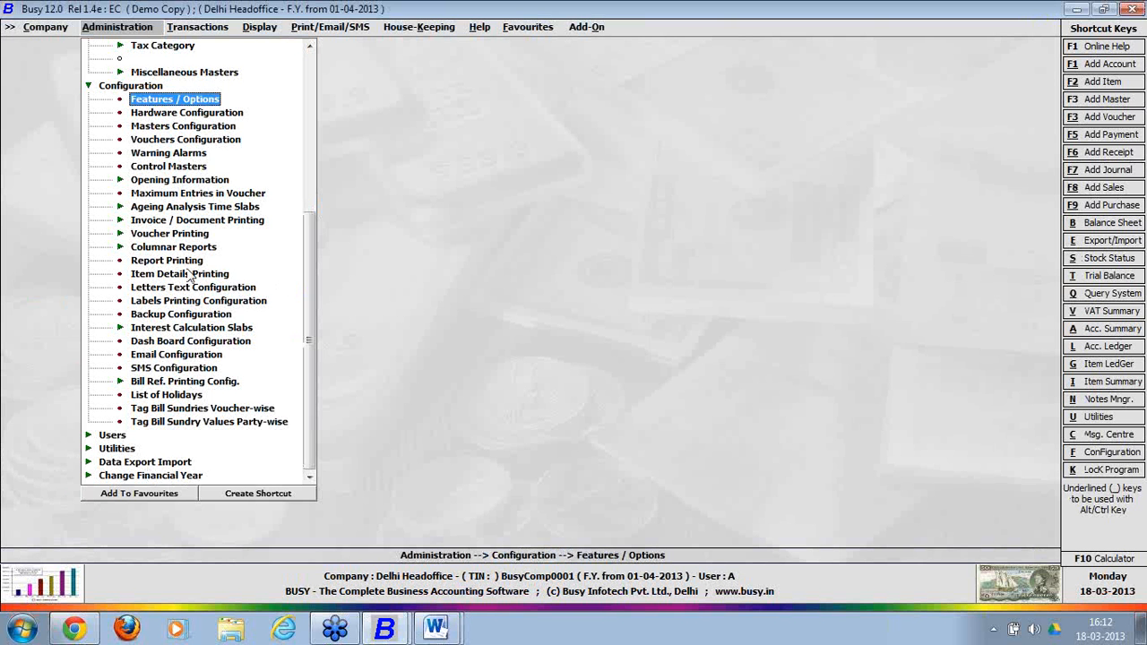
pyautogui.click(186, 140)
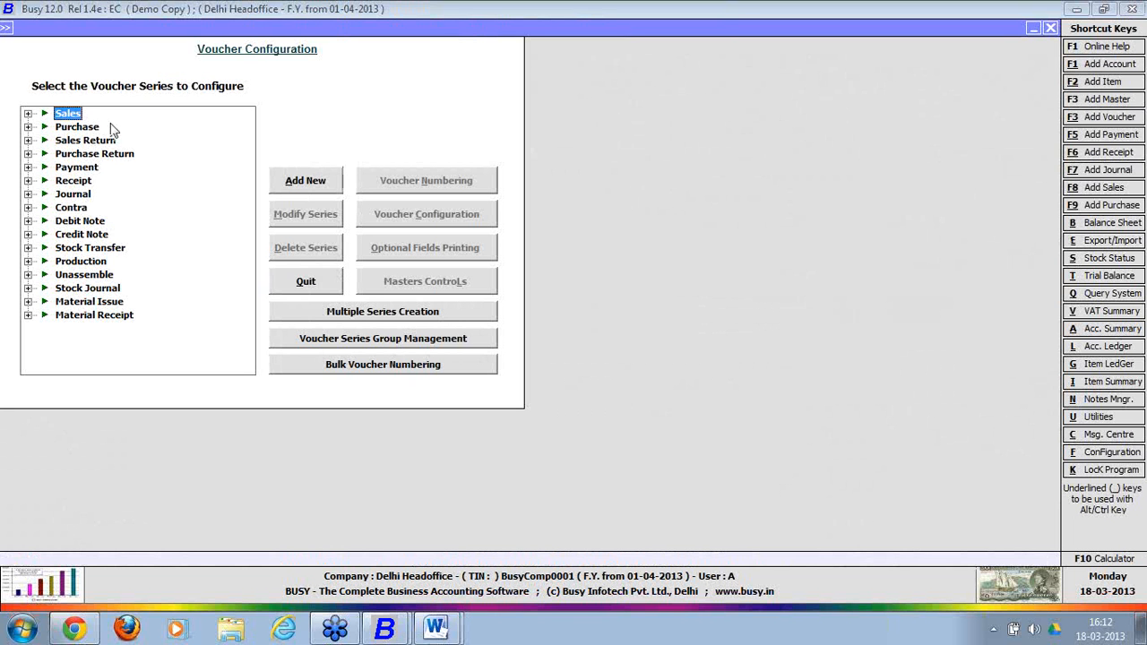
pyautogui.click(294, 186)
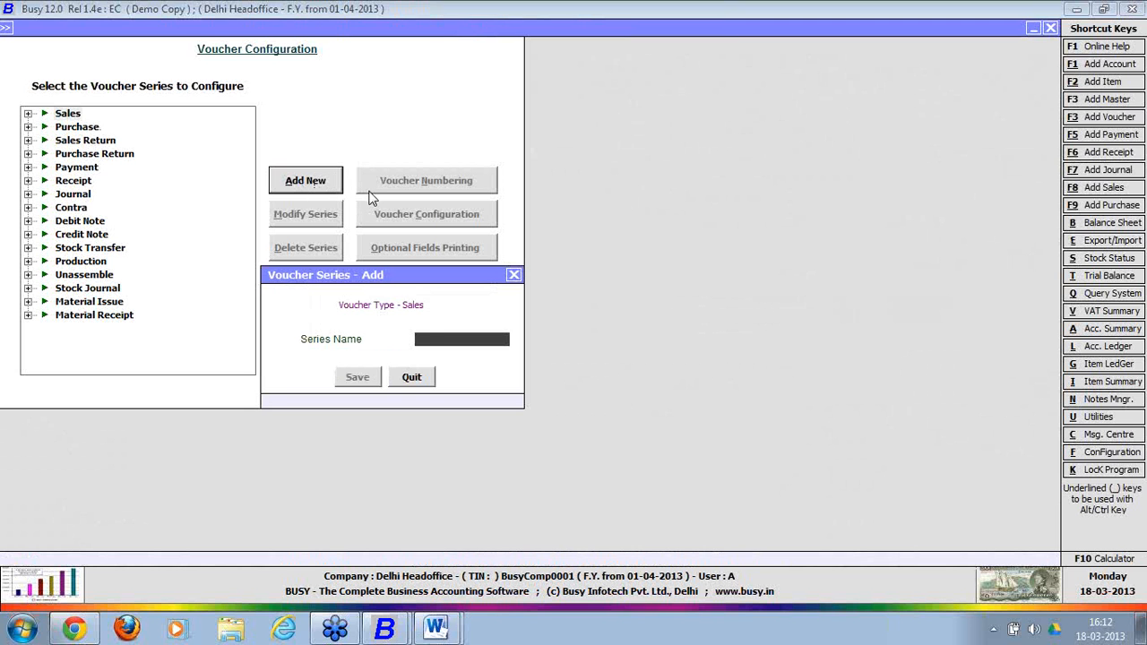
pyautogui.write('chennai ho')
pyautogui.click(366, 375)
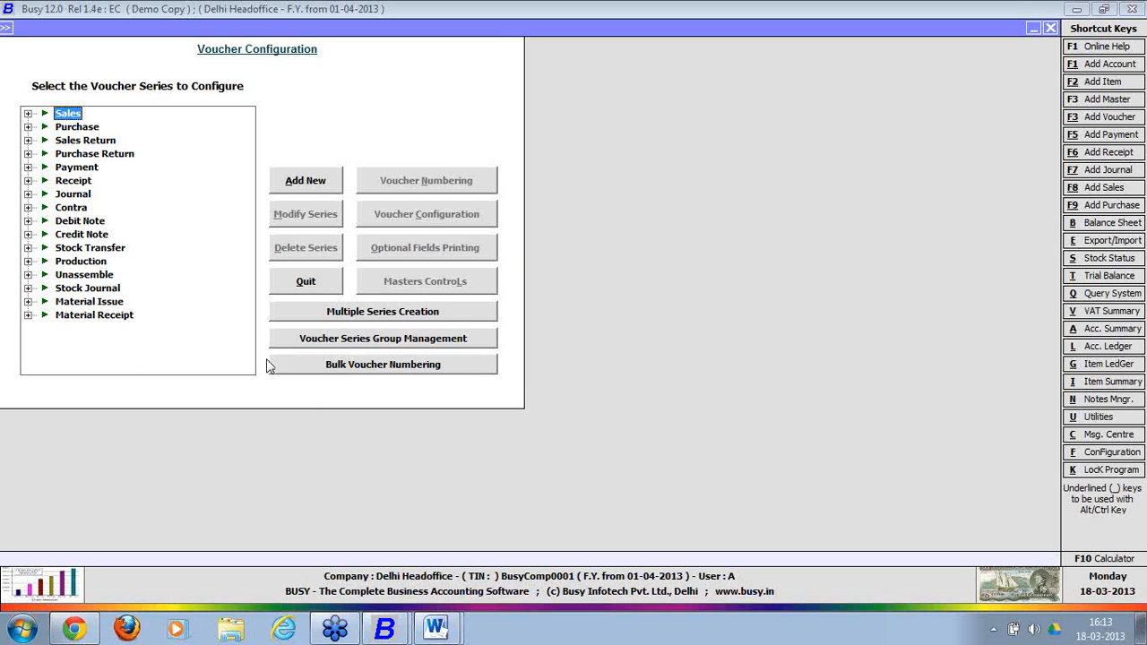
# Tag the Chennai Ho series into the Chennai voucher series group and save.
pyautogui.click(409, 339)
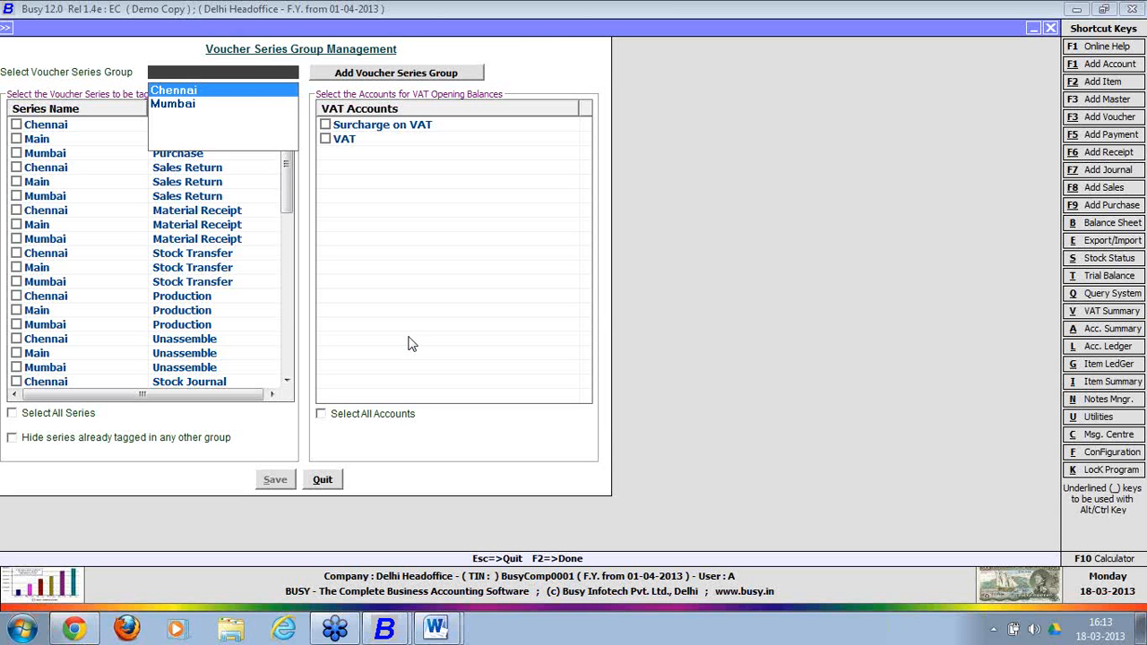
pyautogui.press('Return')
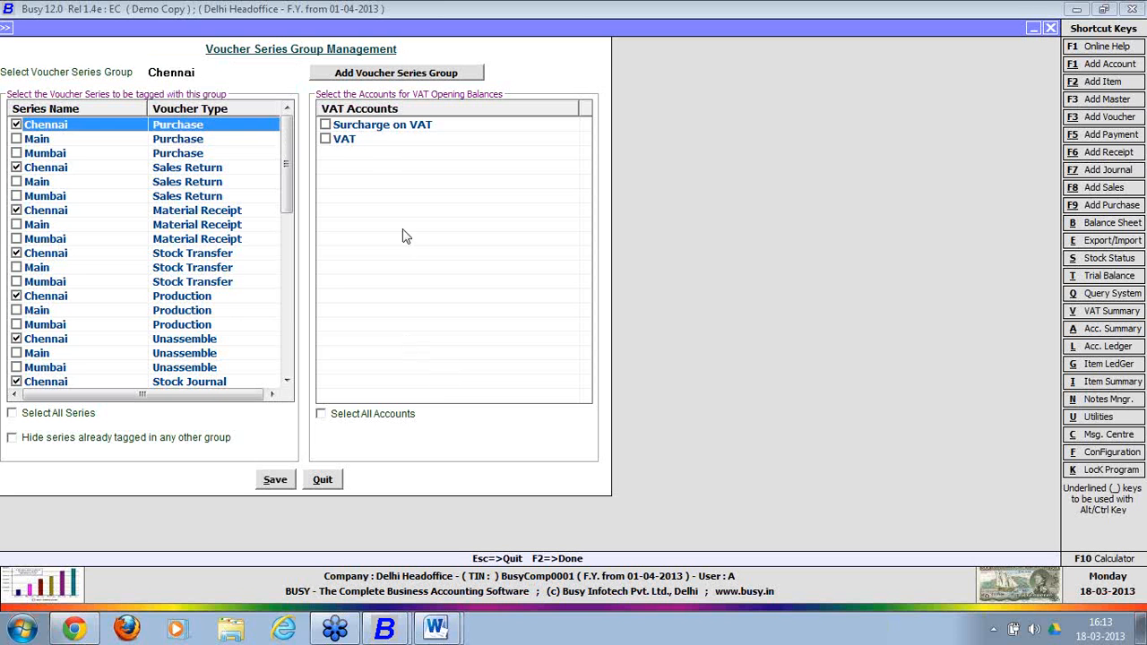
pyautogui.moveTo(288, 152); pyautogui.dragTo(284, 188)
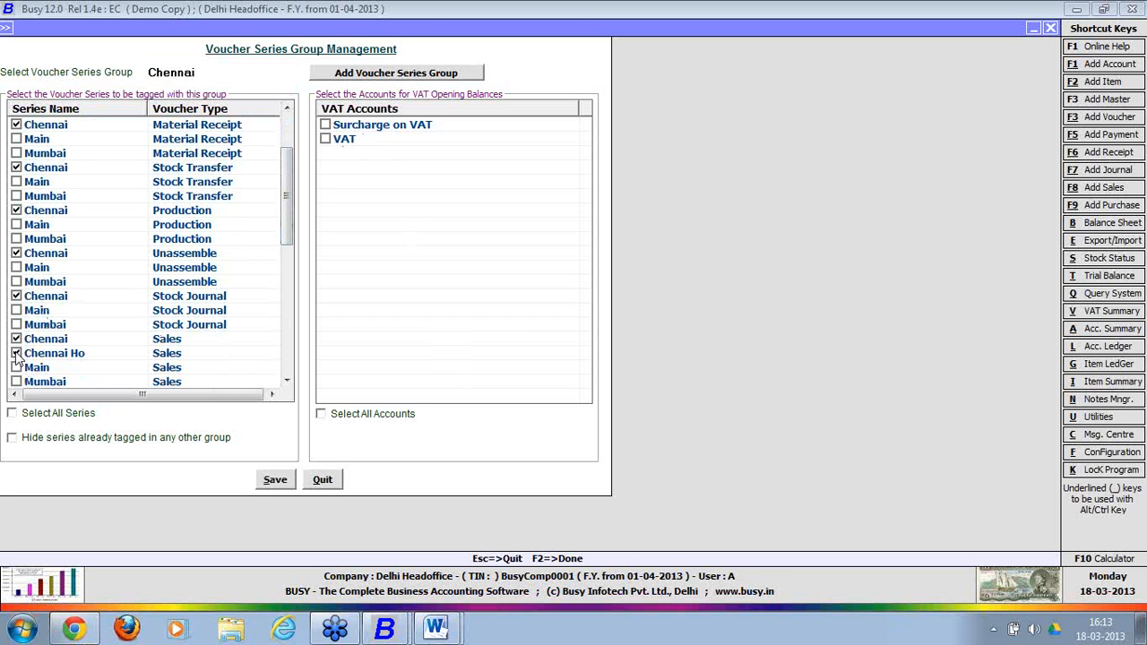
pyautogui.click(274, 480)
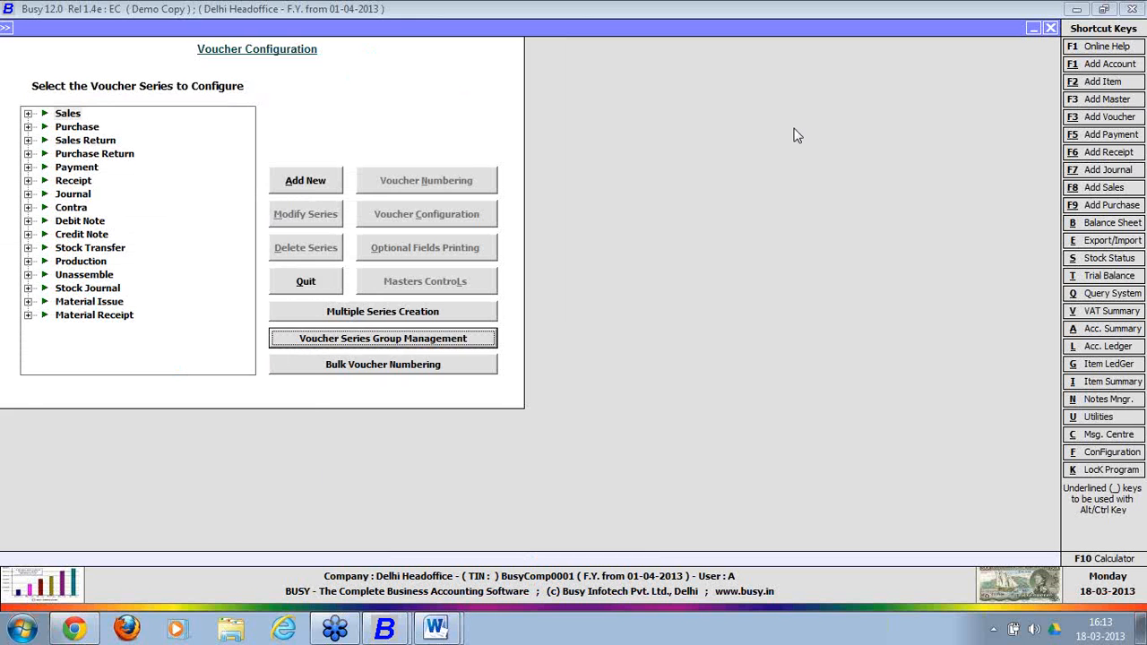
pyautogui.press('Escape')
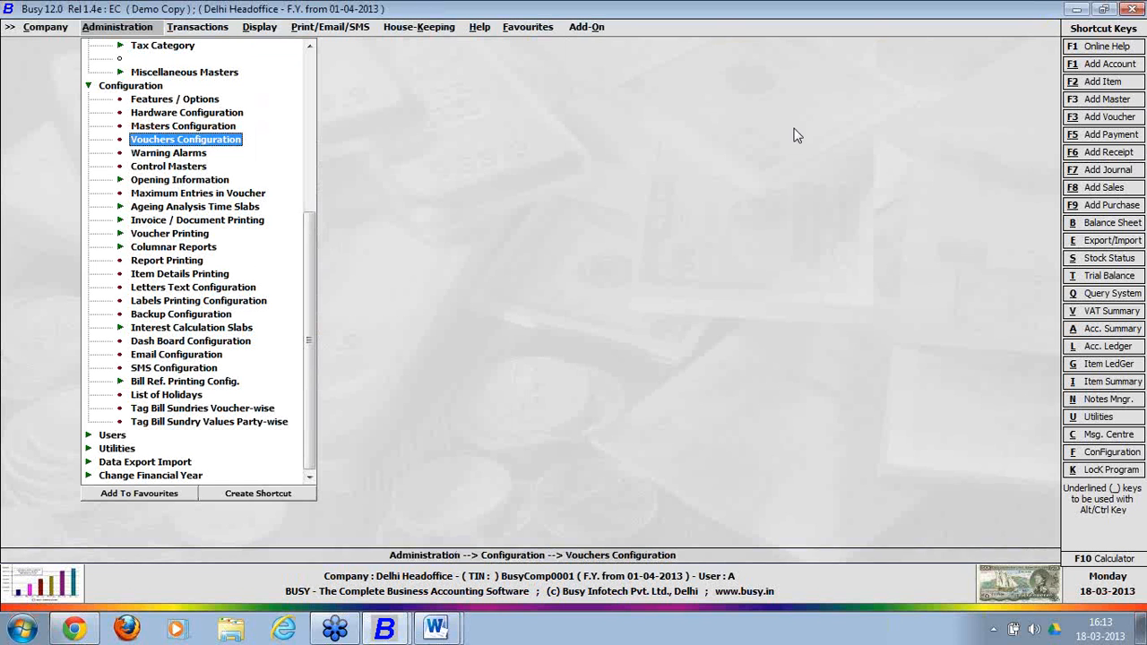
# In Chennai's sync configuration, set Chennai-series sales to BO creation YES and HO creation NO.
pyautogui.click(211, 103)
pyautogui.click(211, 102)
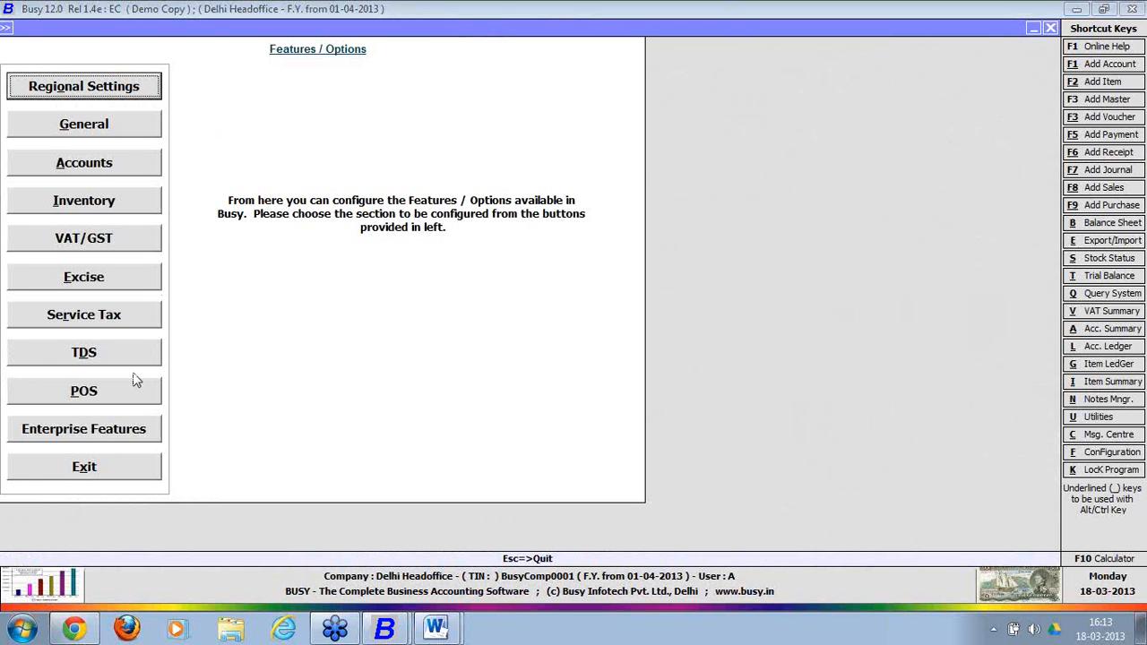
pyautogui.click(130, 432)
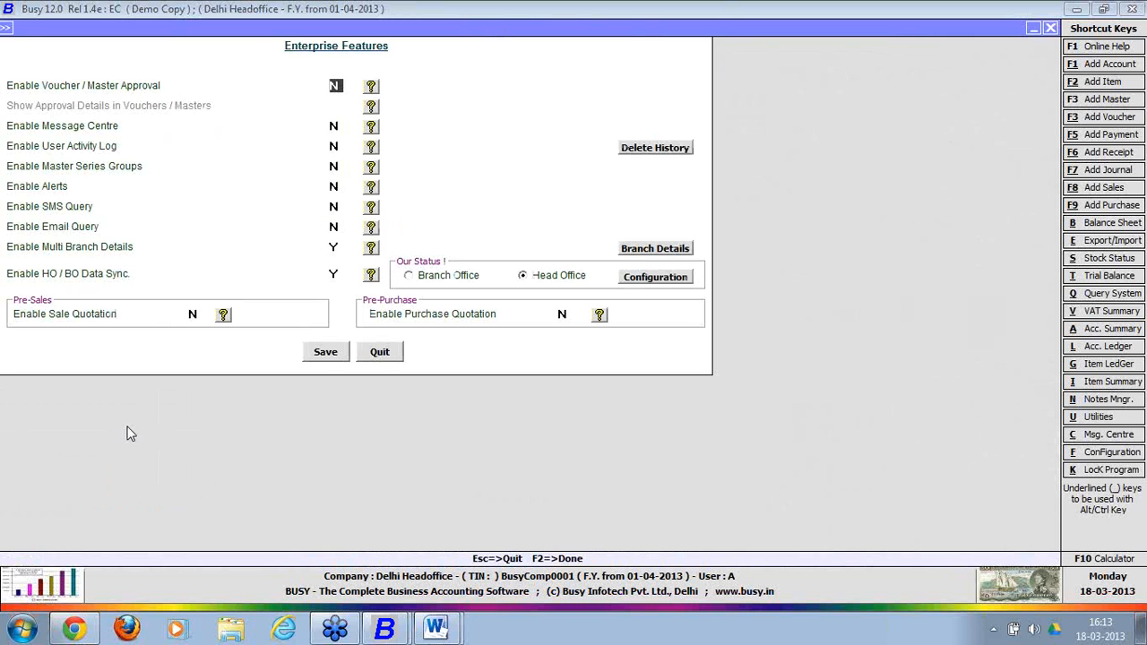
pyautogui.click(657, 279)
pyautogui.write('che')
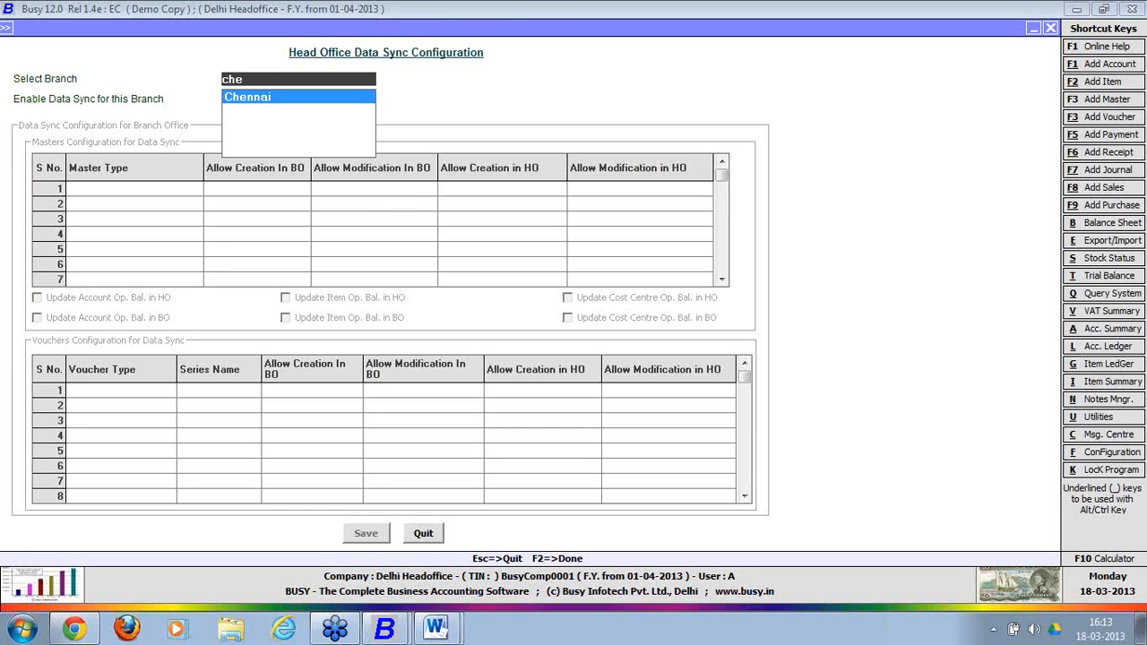
pyautogui.press('Return')
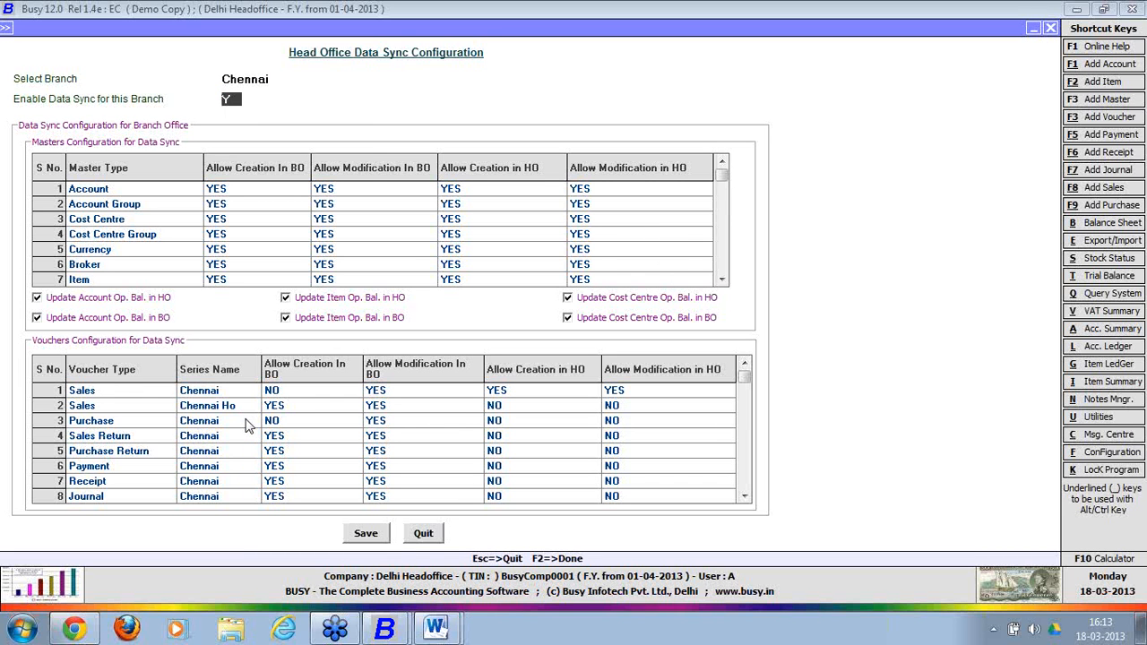
pyautogui.click(282, 395)
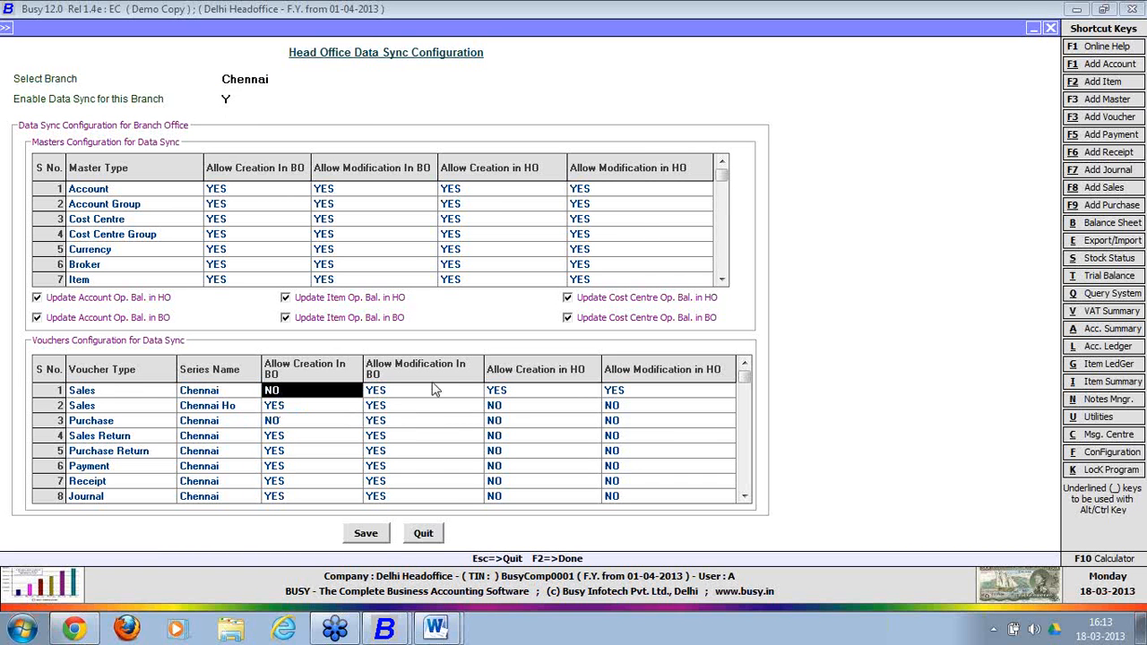
pyautogui.write('yes')
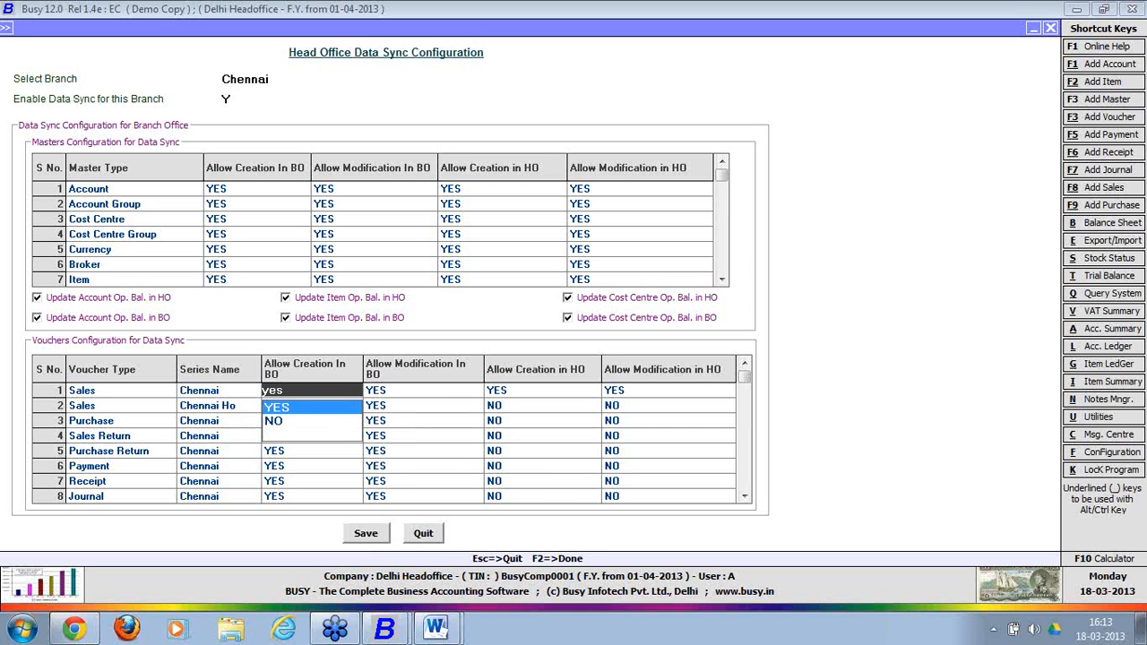
pyautogui.press('Return')
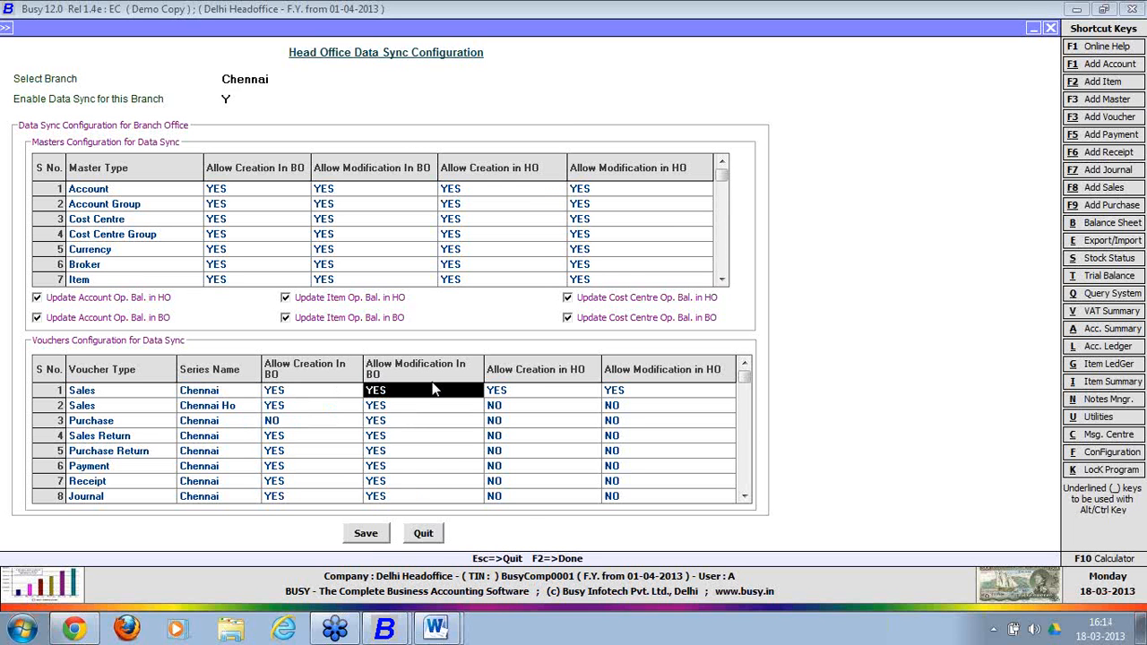
pyautogui.press('Return')
pyautogui.write('no')
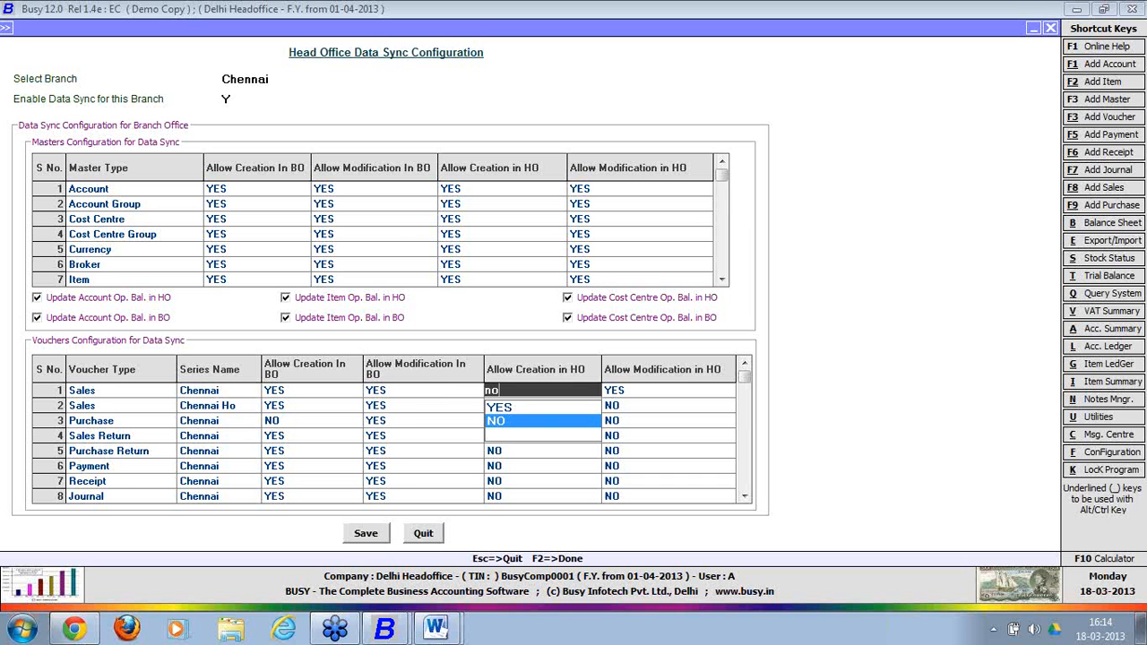
pyautogui.press('Return')
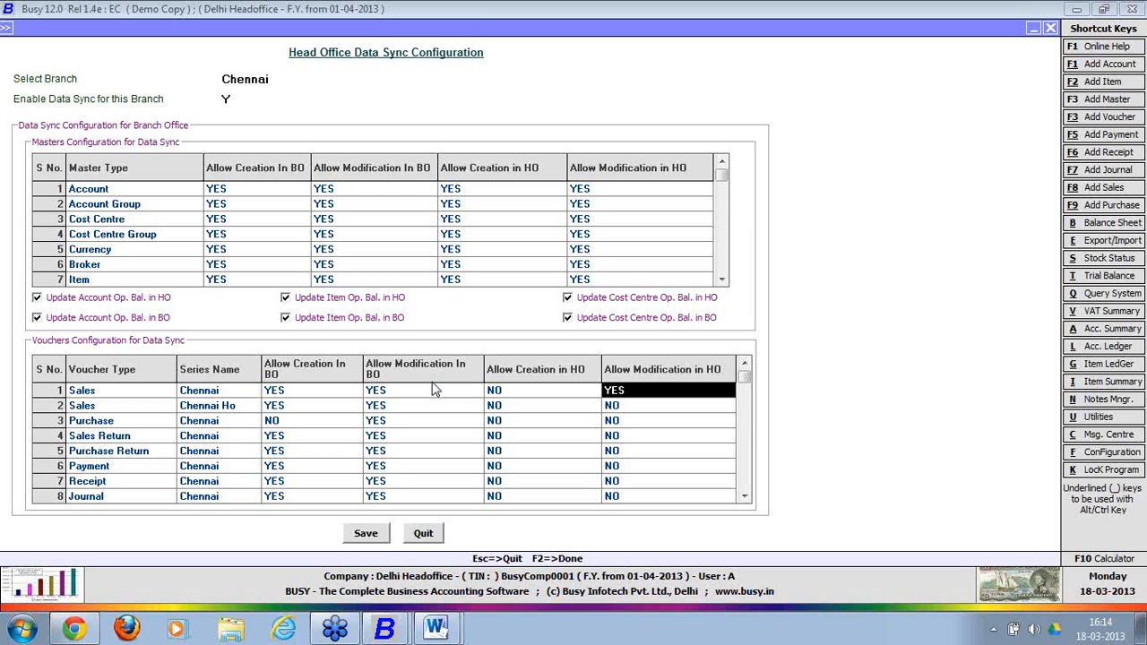
# Set Chennai Ho sales to BO creation/modification NO and HO creation/modification YES.
pyautogui.press('Left')
pyautogui.press('Left')
pyautogui.press('Left')
pyautogui.press('Down')
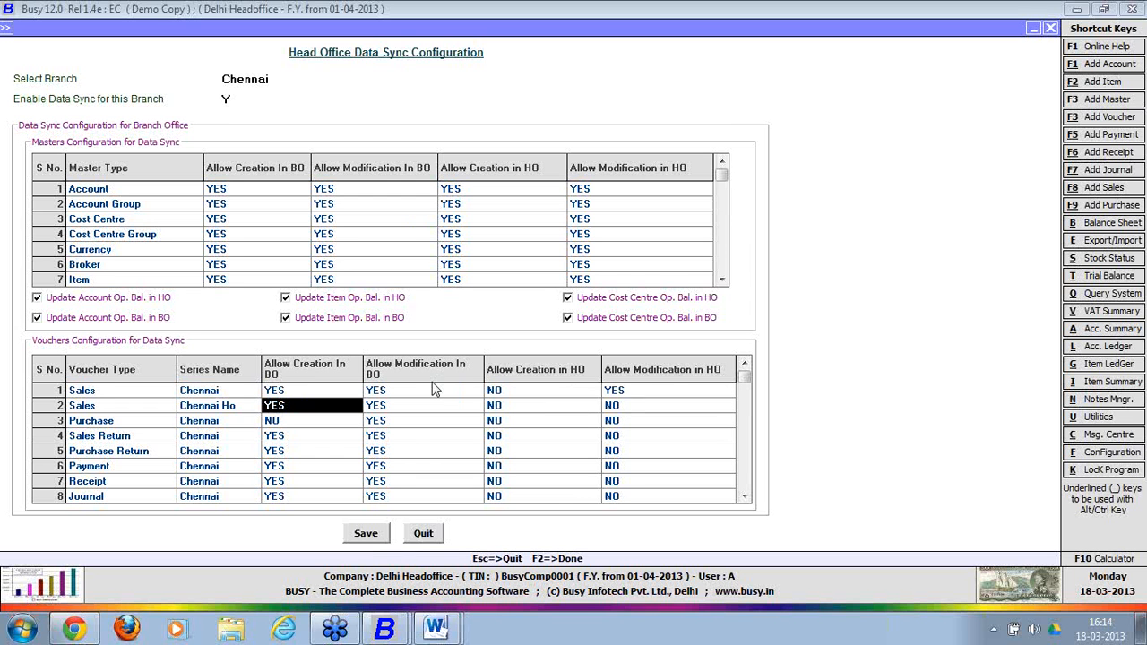
pyautogui.write('N')
pyautogui.press('Return')
pyautogui.write('N')
pyautogui.press('Return')
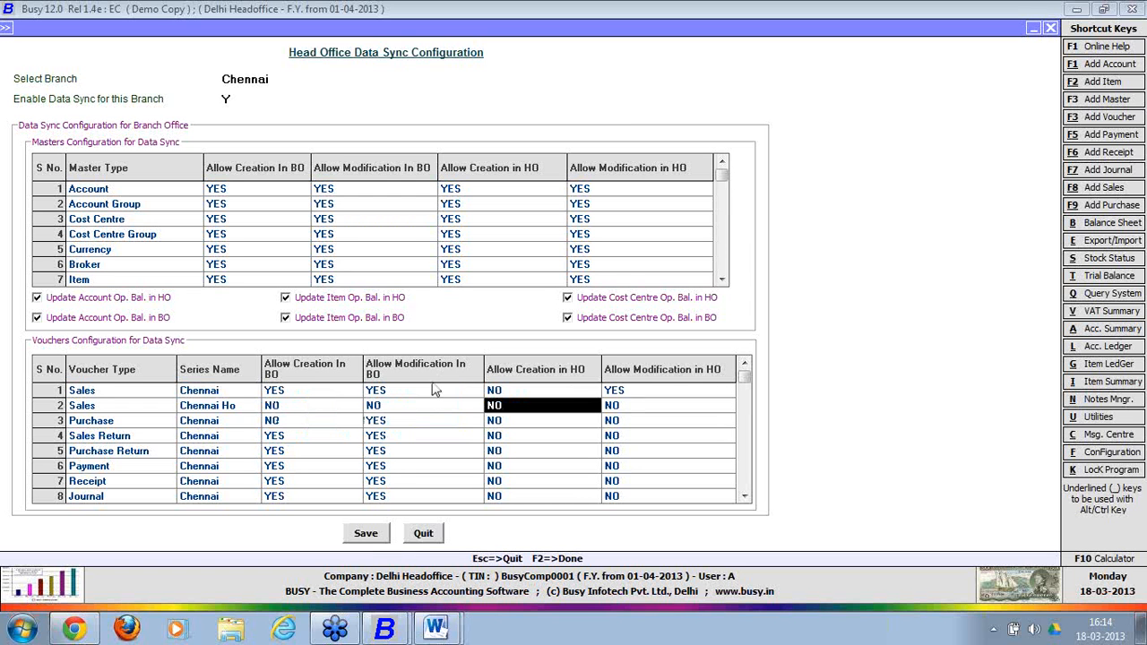
pyautogui.write('yes')
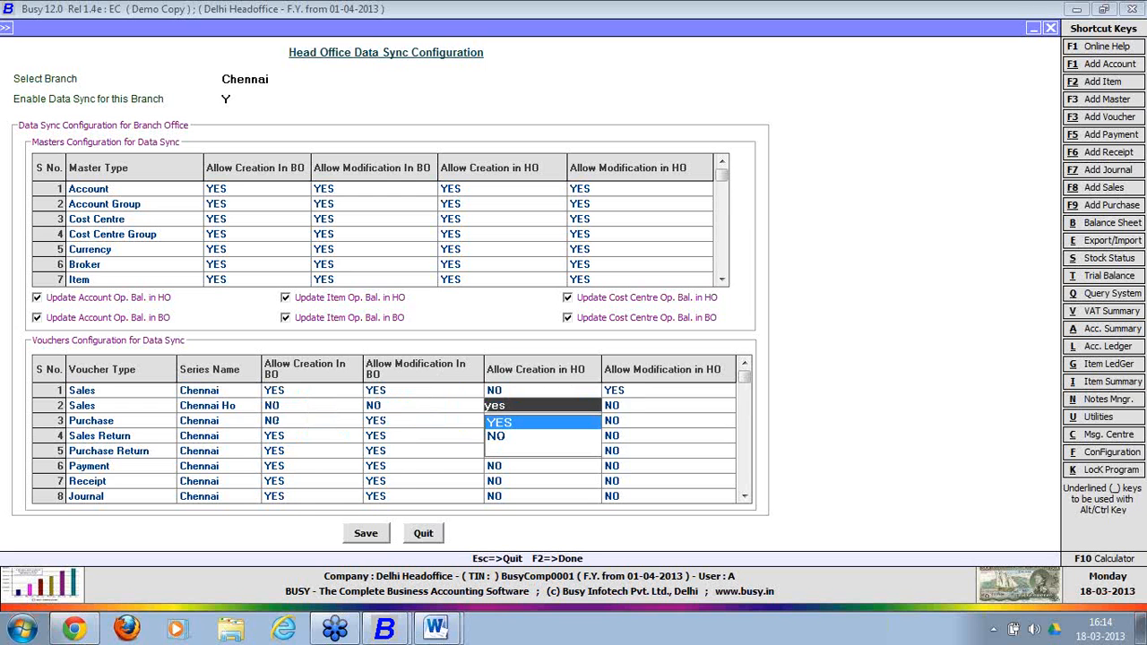
pyautogui.press('Return')
pyautogui.write('yes')
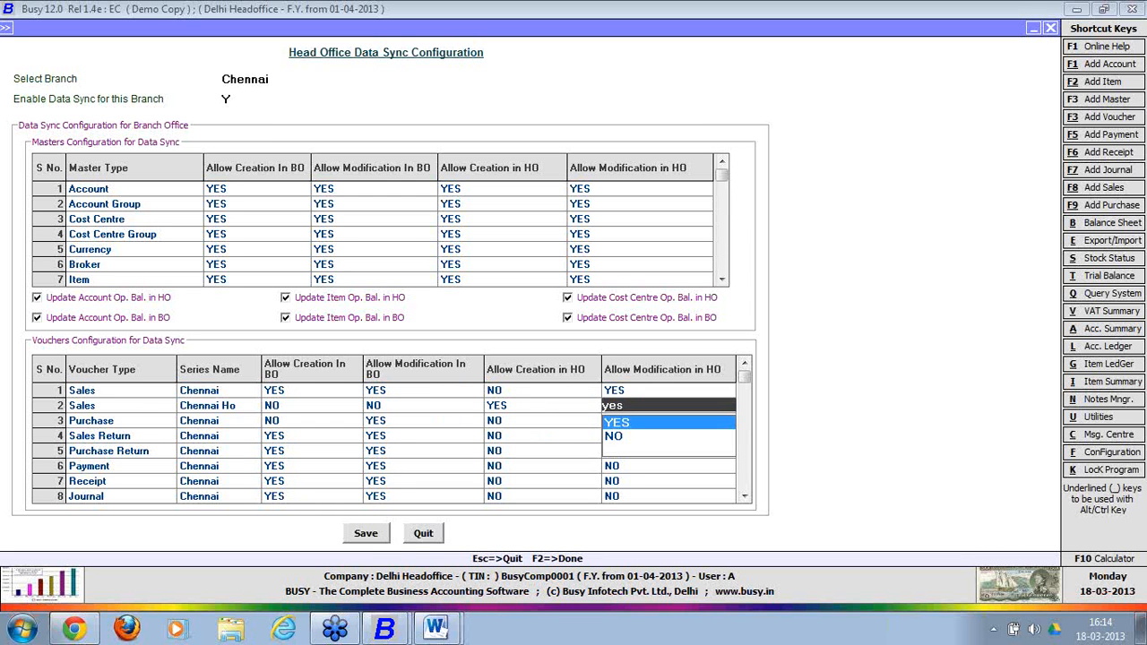
pyautogui.press('Return')
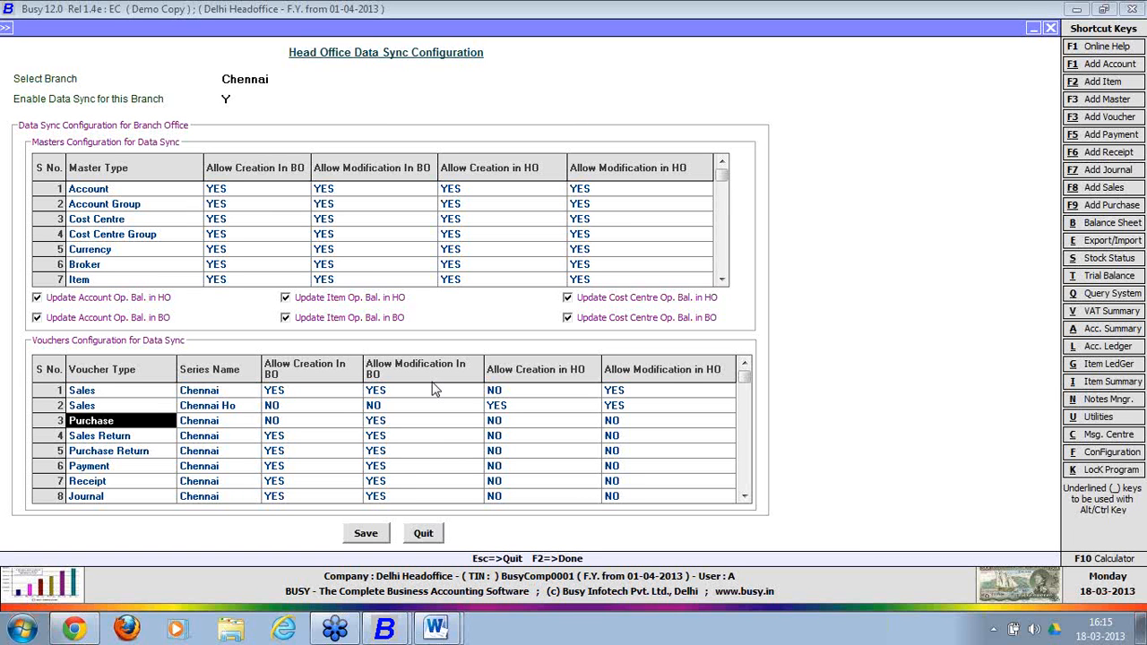
# Save the Chennai branch's head office data sync configuration and close the form.
pyautogui.click(380, 535)
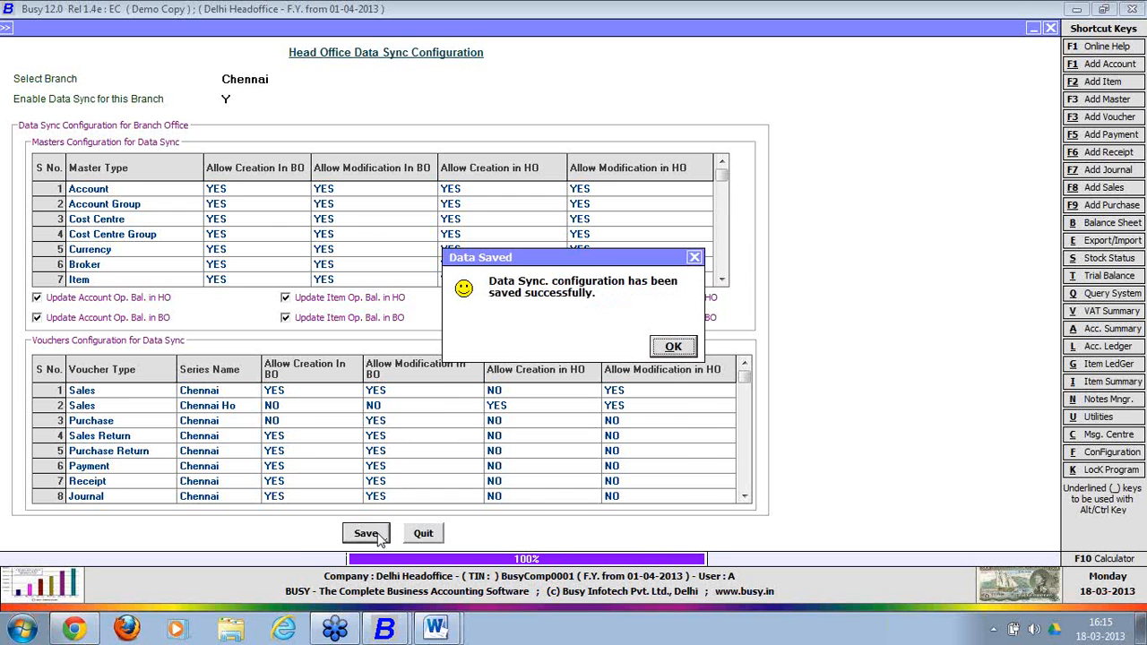
pyautogui.click(672, 348)
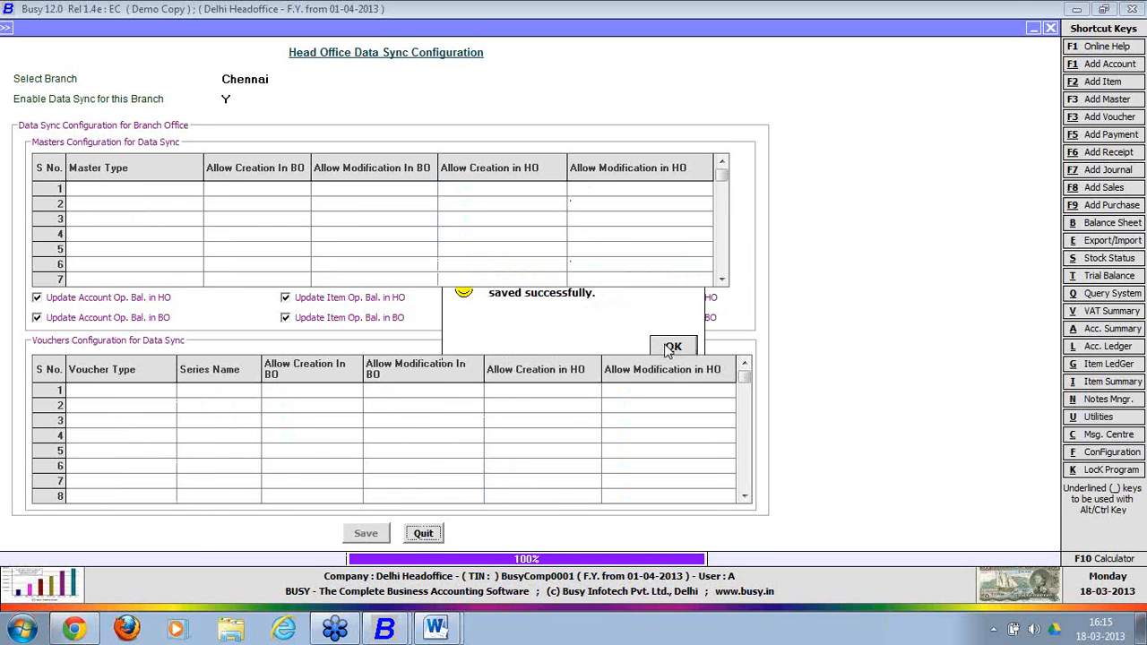
pyautogui.click(422, 534)
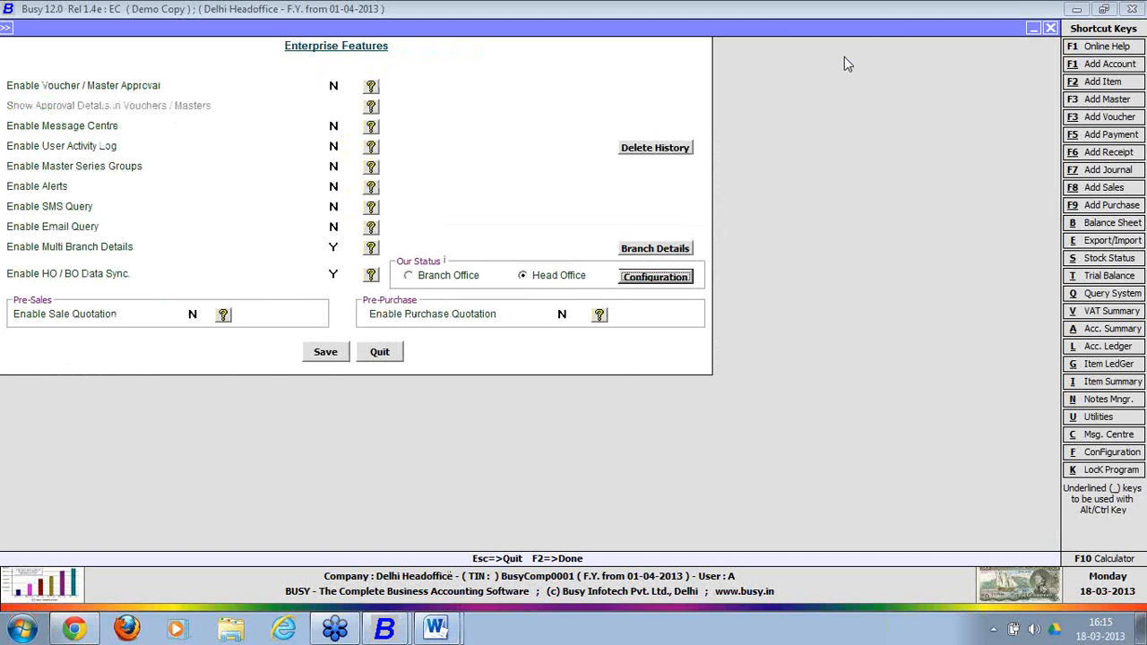
# Relaunch BUSY from the BusyWin12 desktop icon with command line ec, accepting demo mode.
pyautogui.press('super+d')
pyautogui.click(741, 159)
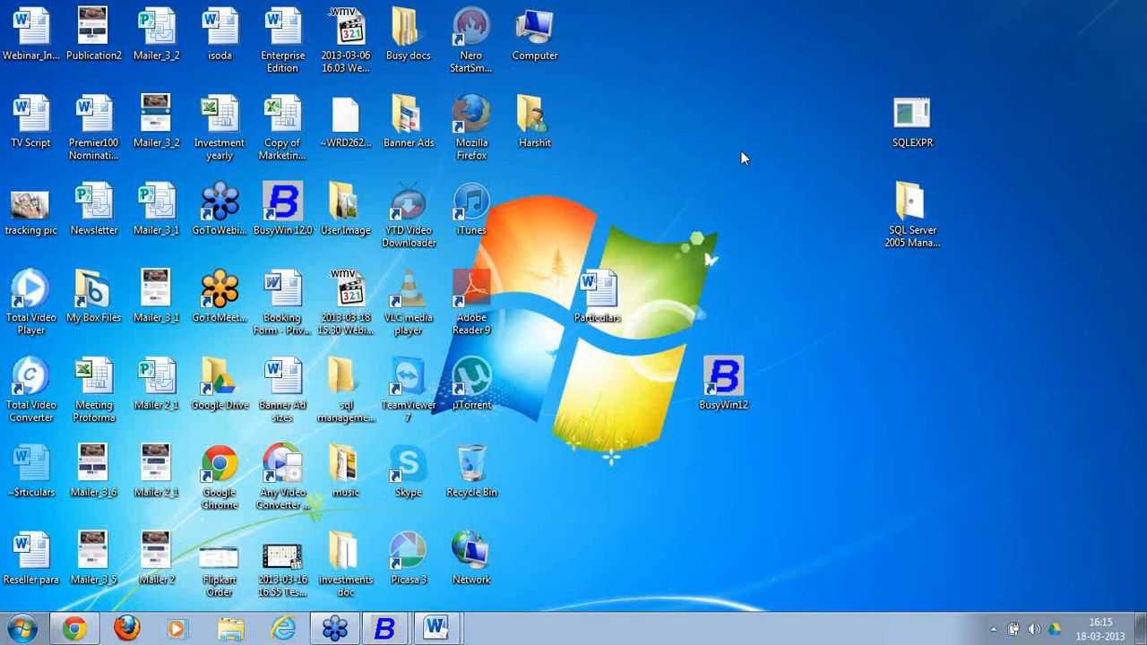
pyautogui.doubleClick(727, 372)
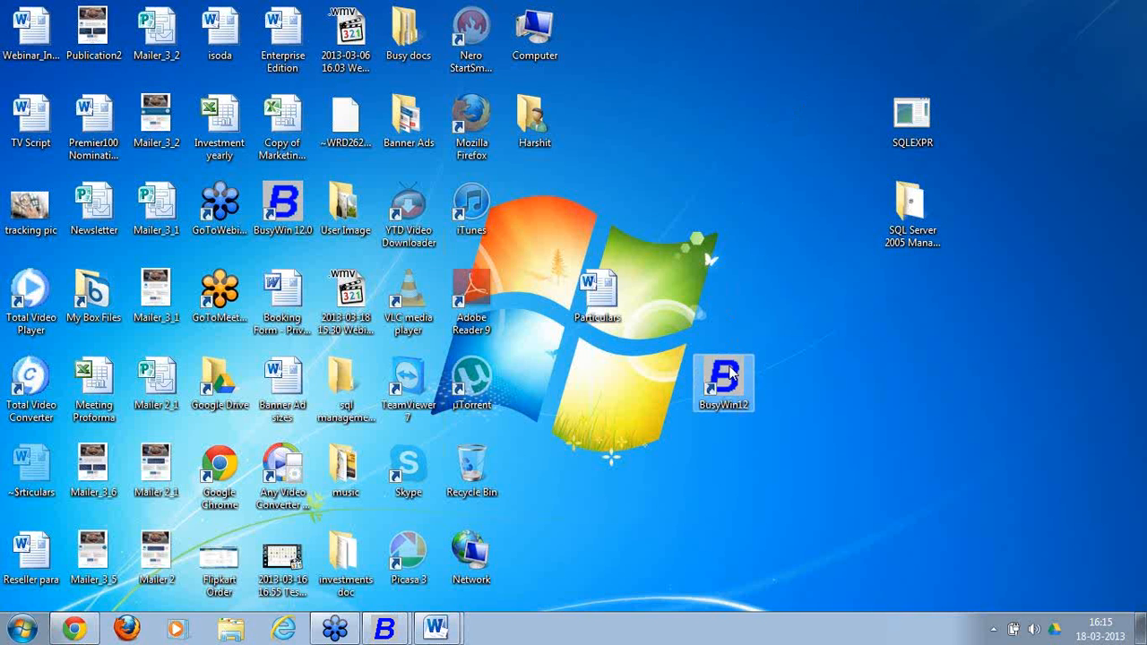
pyautogui.write('ec')
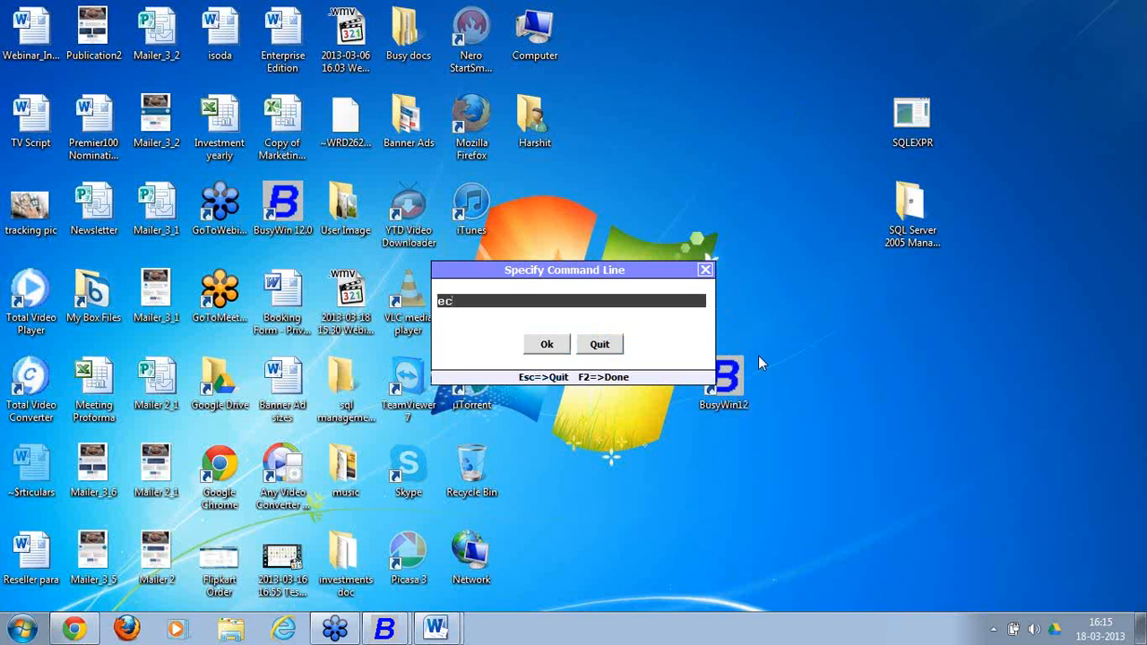
pyautogui.press('Return')
pyautogui.press('Return')
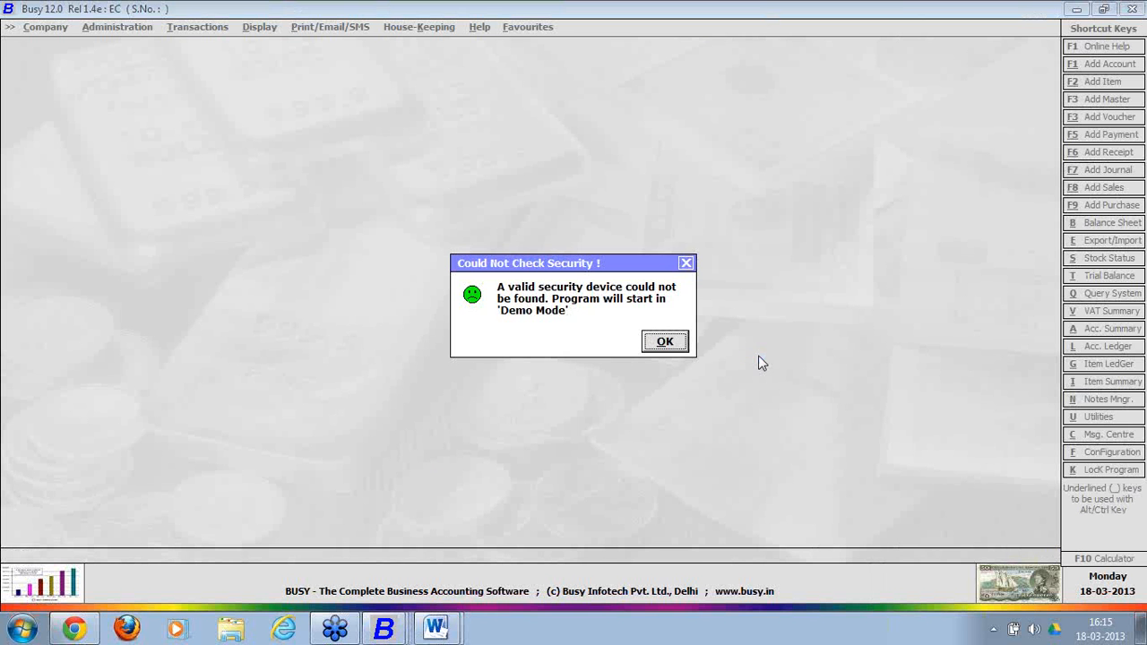
pyautogui.press('Return')
# Create the company 'Chennai' with default fields, choosing Don't Copy Anything.
pyautogui.press('Down')
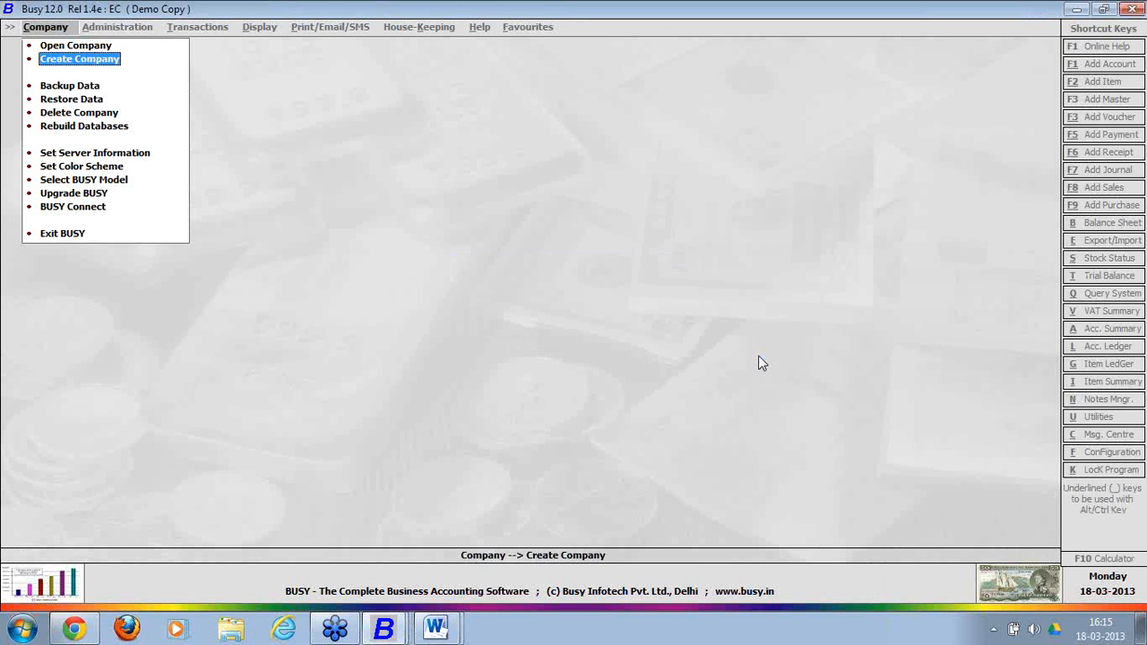
pyautogui.press('Return')
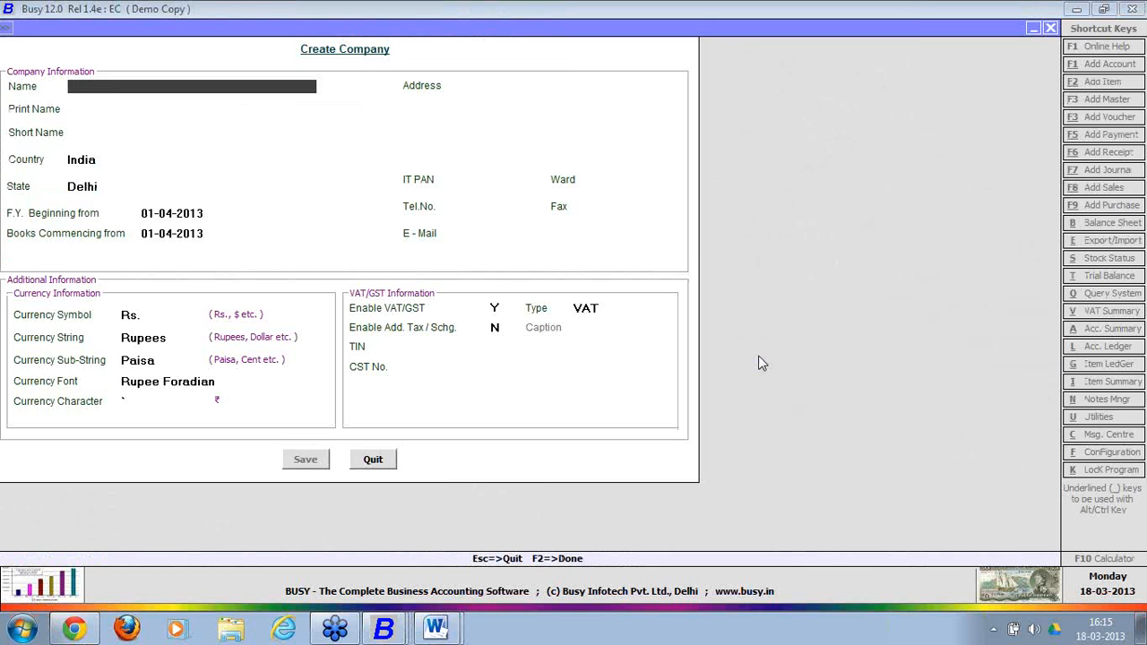
pyautogui.write('chennai')
pyautogui.press('Return')
pyautogui.press('Return')
pyautogui.press('Return')
pyautogui.press('Return')
pyautogui.press('Return')
pyautogui.press('Return')
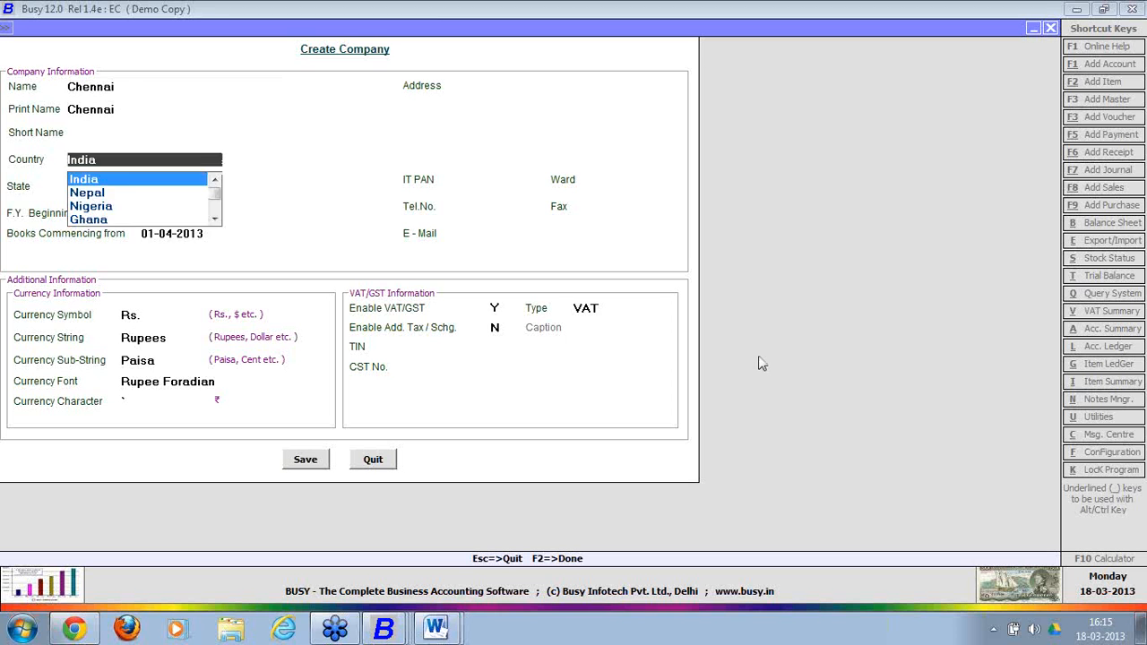
pyautogui.press('Return')
pyautogui.press('Return')
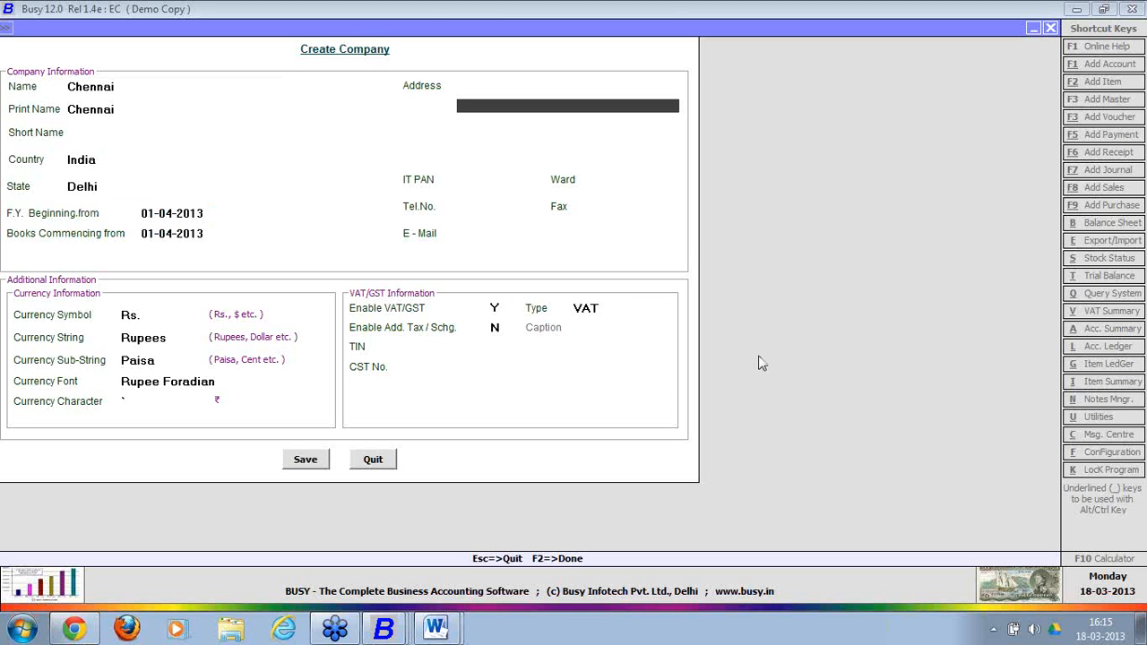
pyautogui.press('F2')
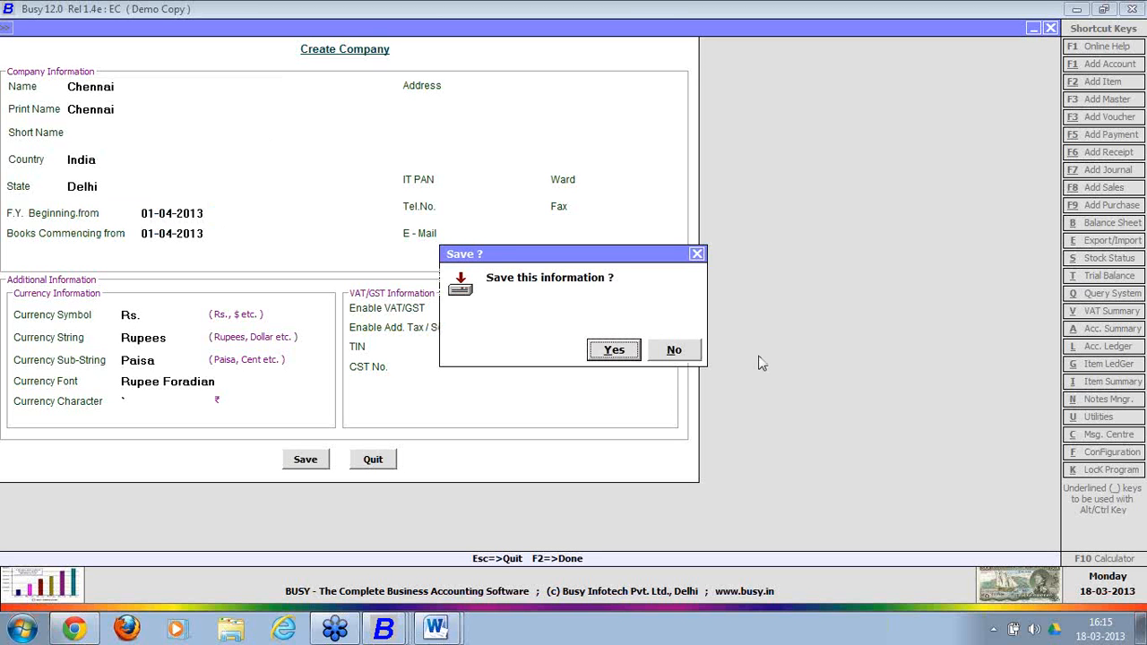
pyautogui.press('Return')
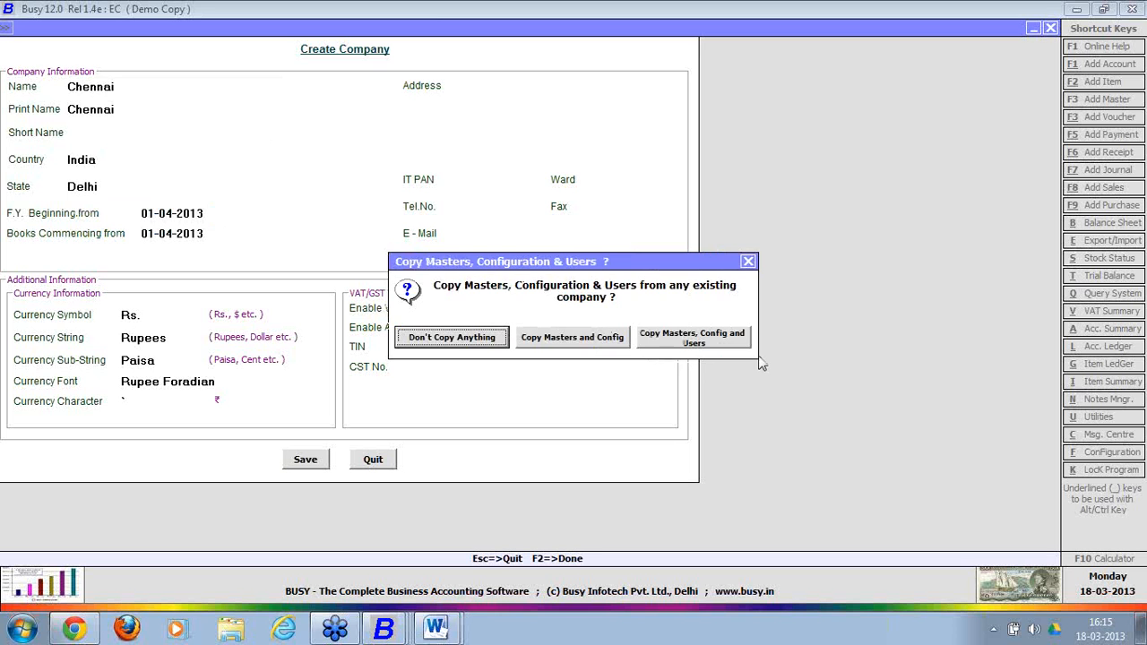
pyautogui.press('Return')
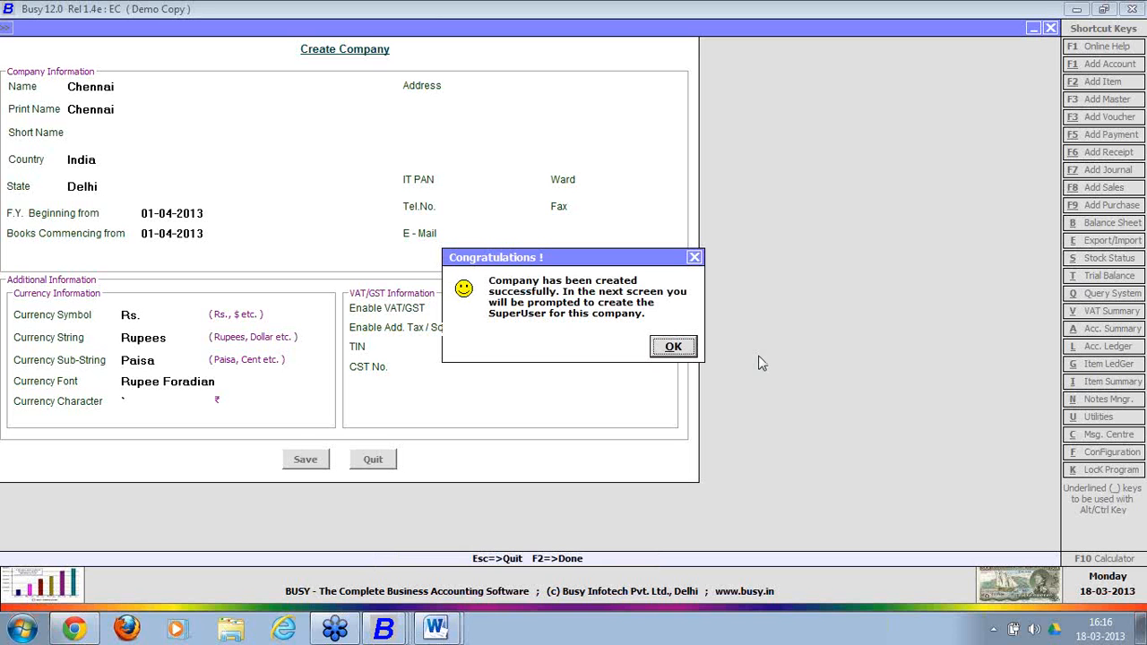
pyautogui.click(672, 347)
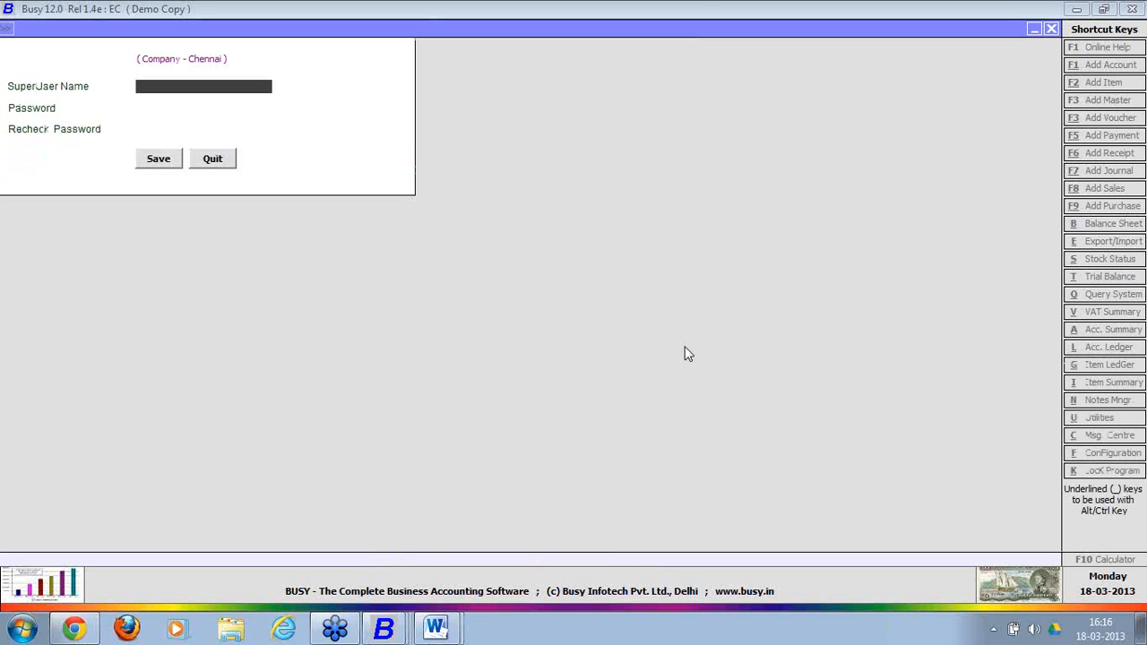
# Create SuperUser A with a password and open the Chennai company.
pyautogui.write('A')
pyautogui.press('Return')
pyautogui.write('A')
pyautogui.press('Return')
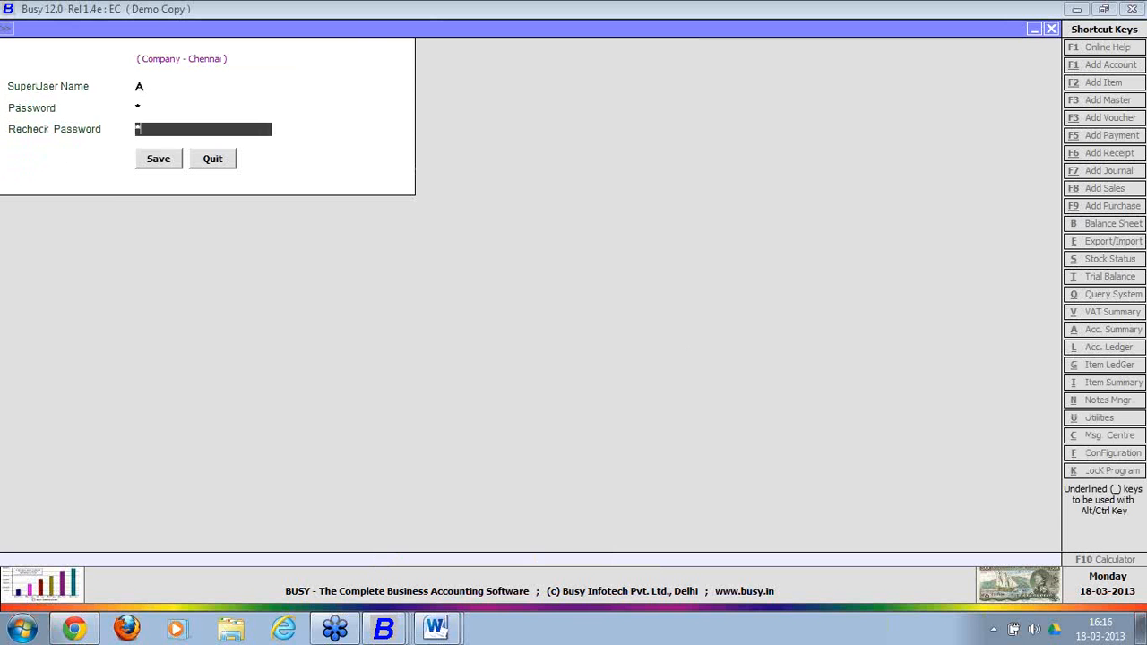
pyautogui.press('Return')
pyautogui.press('Return')
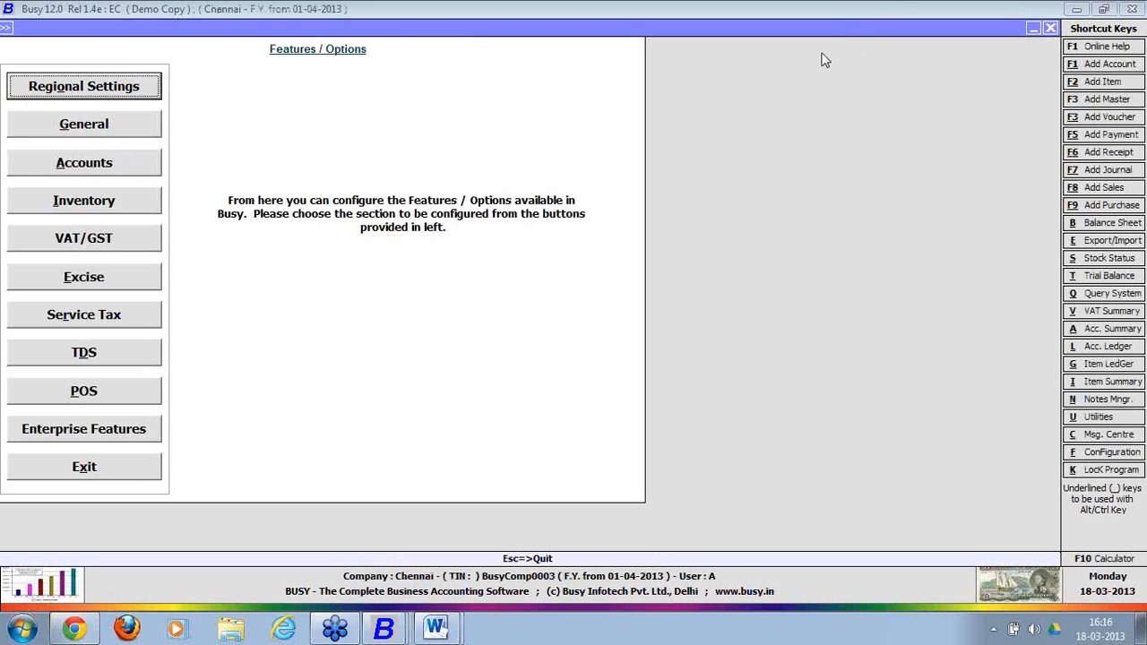
# Set HO / BO Data Sync to Y in Chennai's Enterprise Features.
pyautogui.press('Escape')
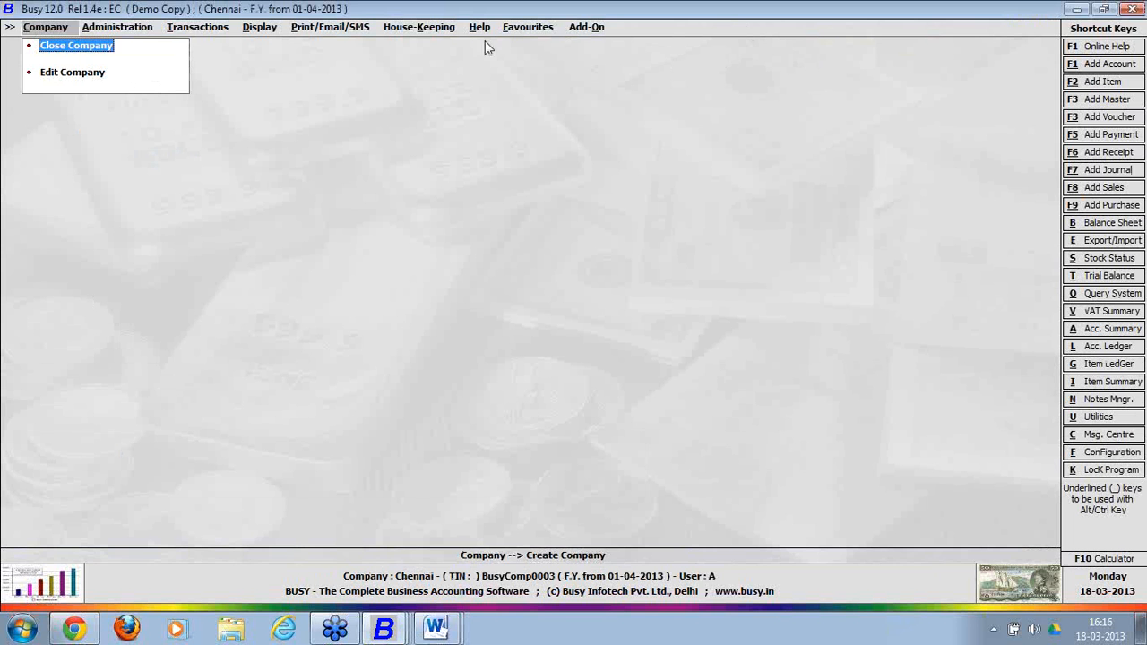
pyautogui.click(119, 29)
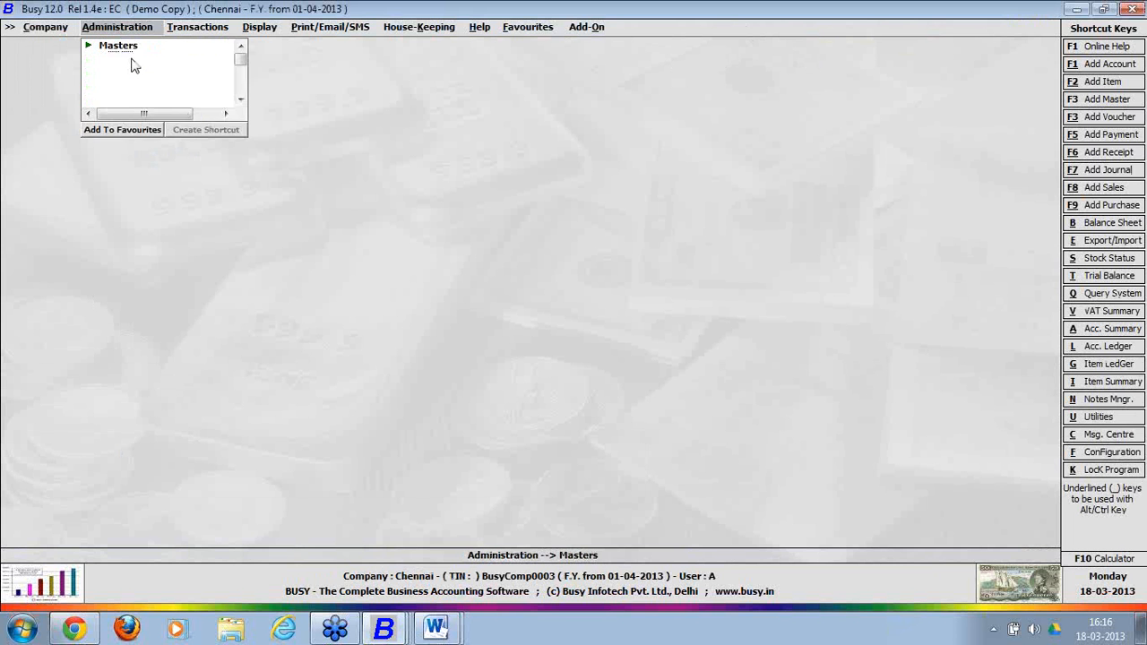
pyautogui.click(141, 74)
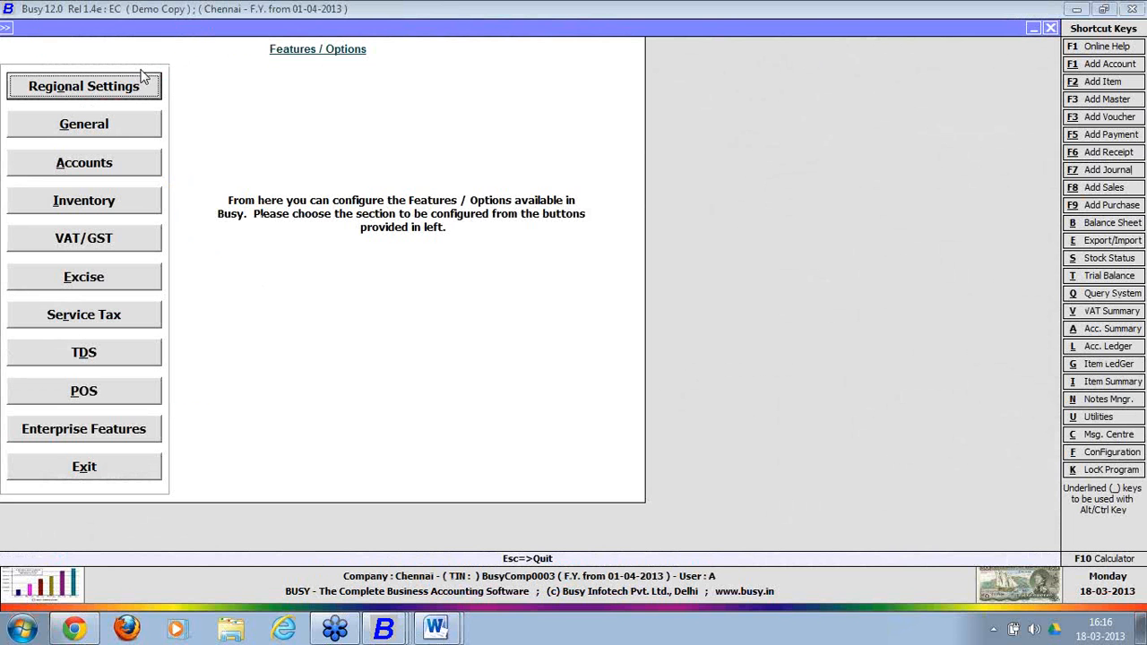
pyautogui.click(101, 428)
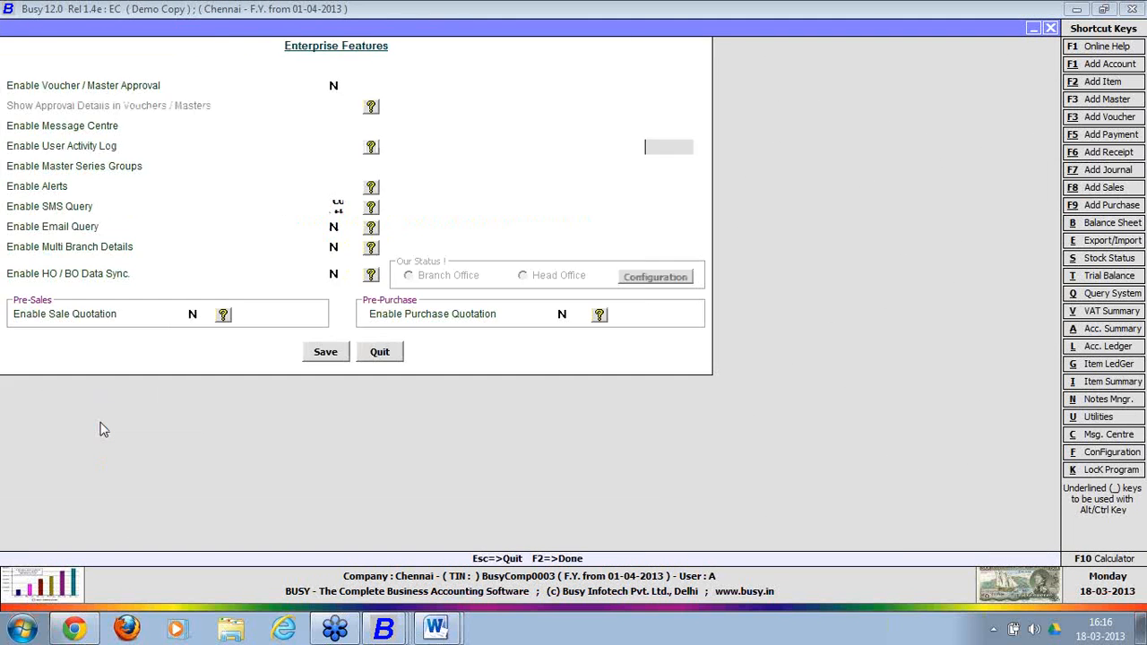
pyautogui.click(334, 274)
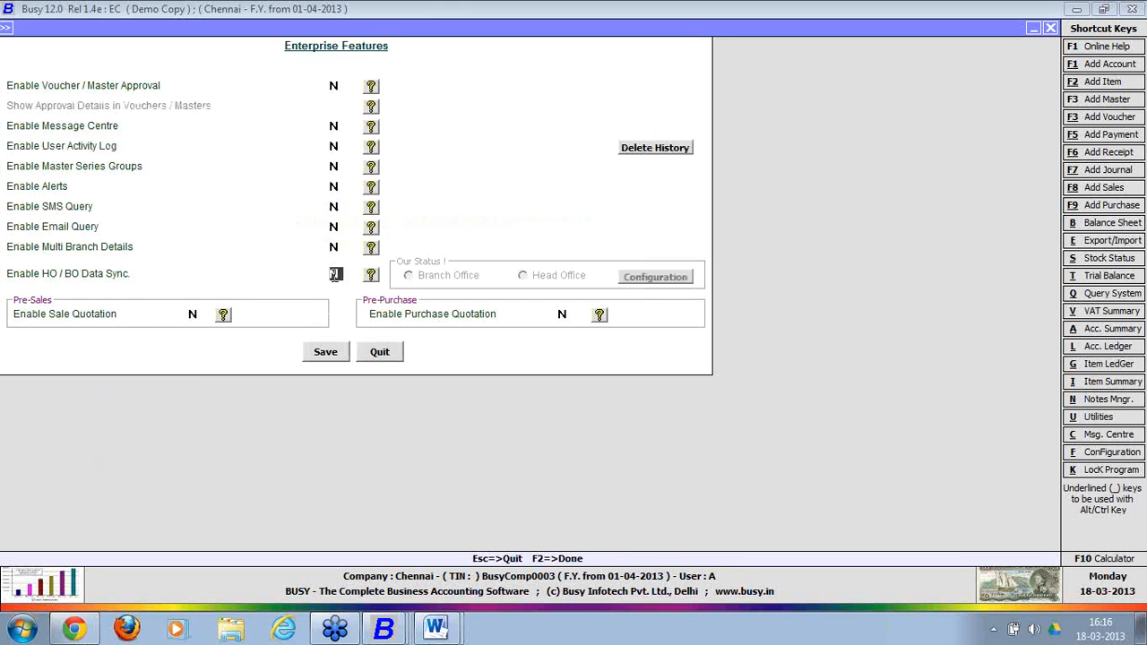
pyautogui.press('y')
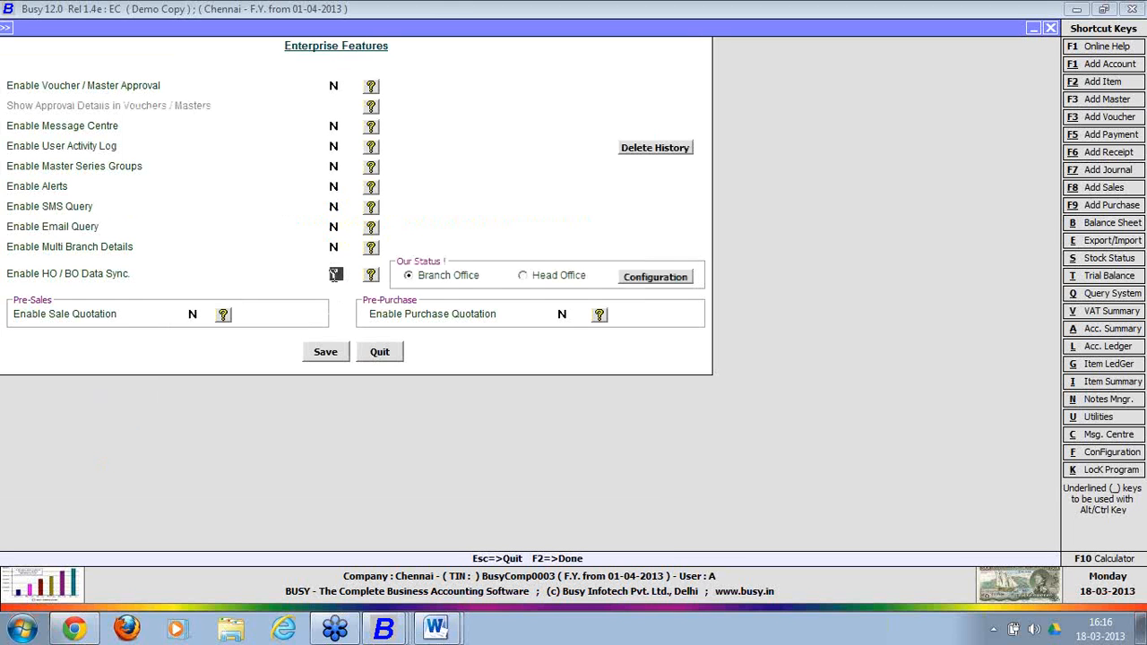
# Enter head office server admin-pc, user ID sa, its password and company code comp0001.
pyautogui.click(653, 280)
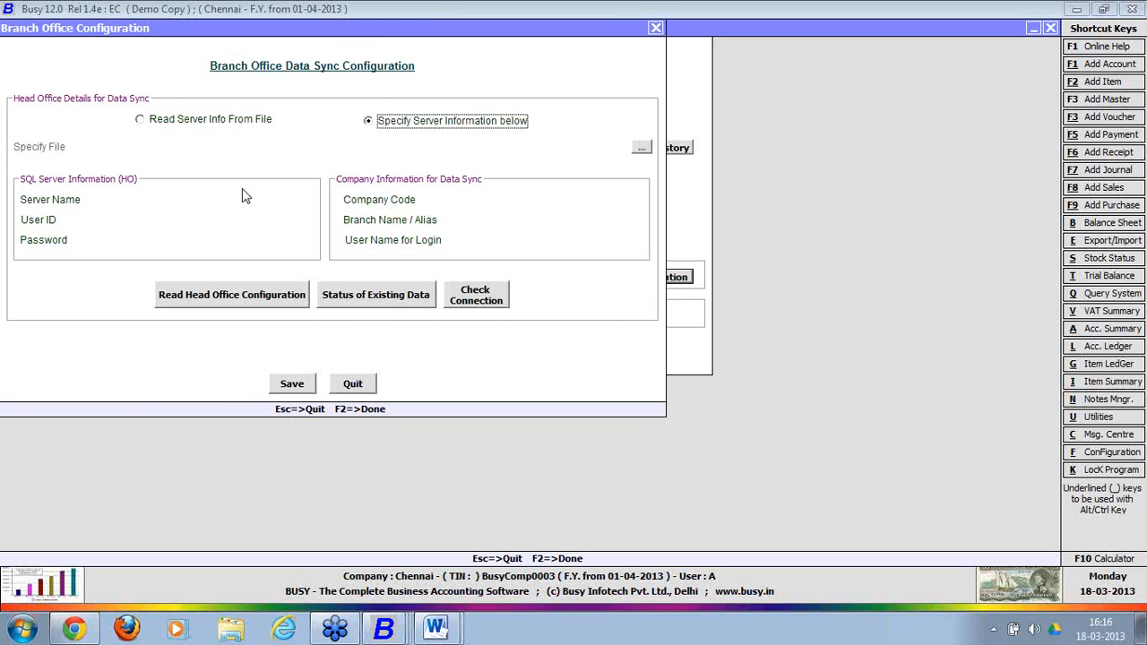
pyautogui.click(290, 205)
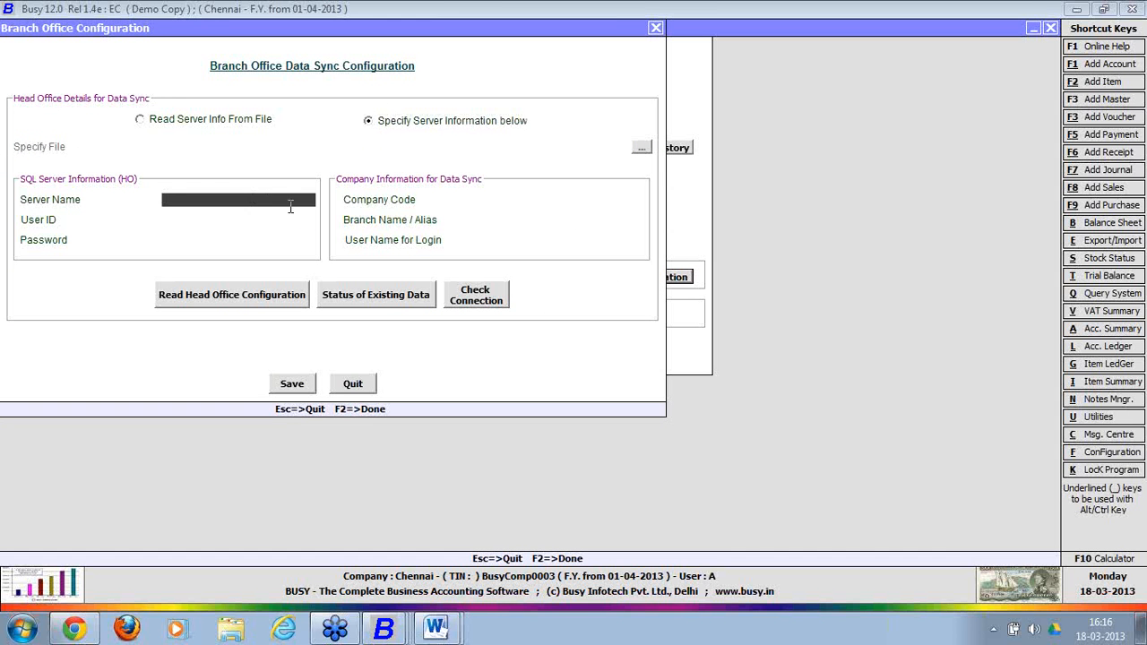
pyautogui.write('admin-pcs')
pyautogui.press('BackSpace')
pyautogui.press('Return')
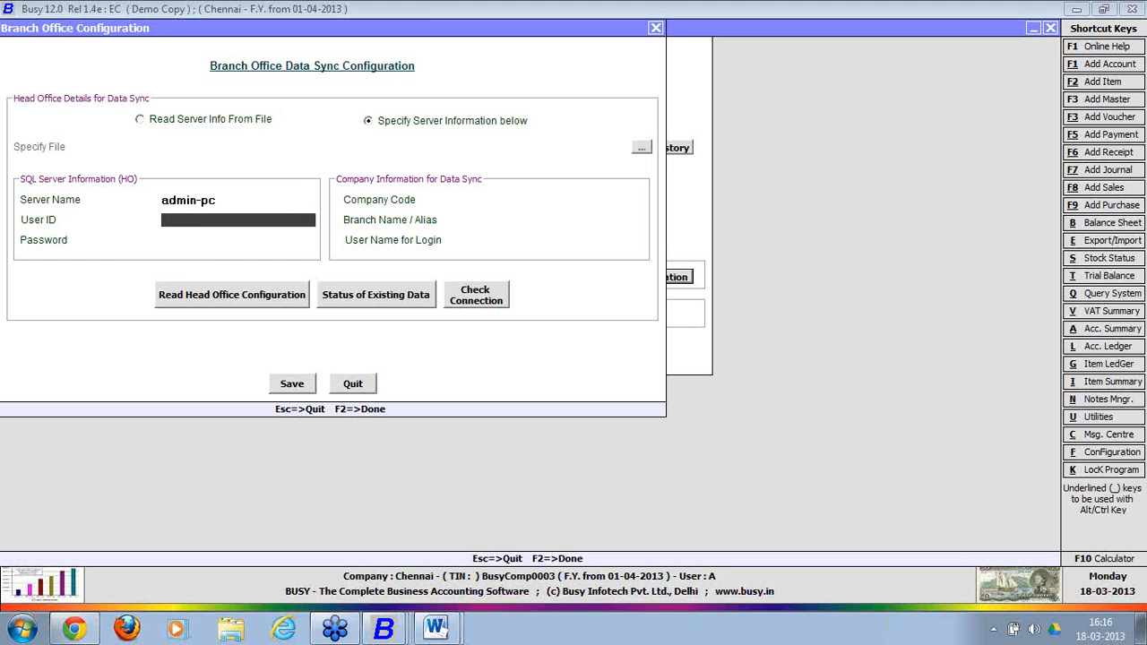
pyautogui.write('sa')
pyautogui.press('Return')
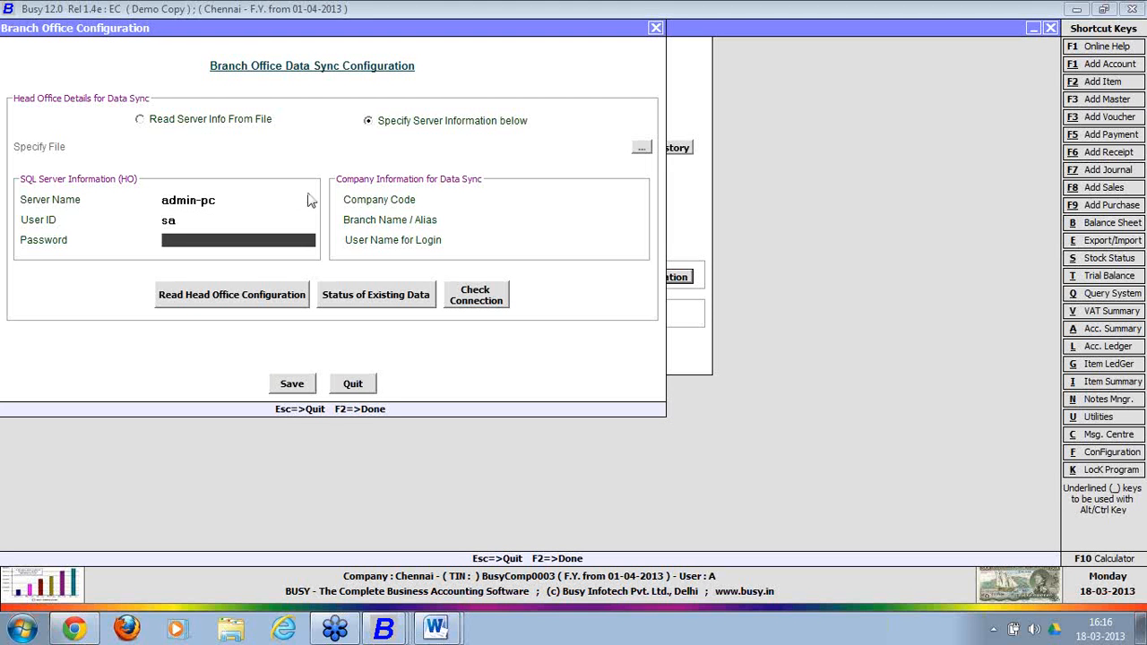
pyautogui.write('****')
pyautogui.click(532, 205)
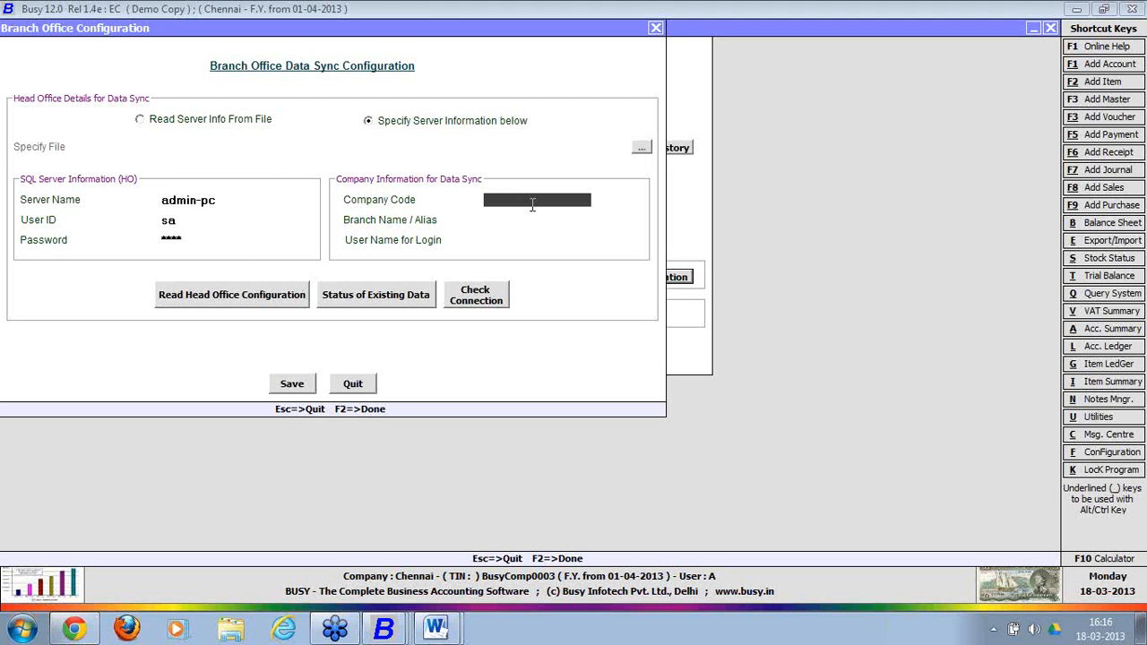
pyautogui.write('comp0001')
pyautogui.press('Return')
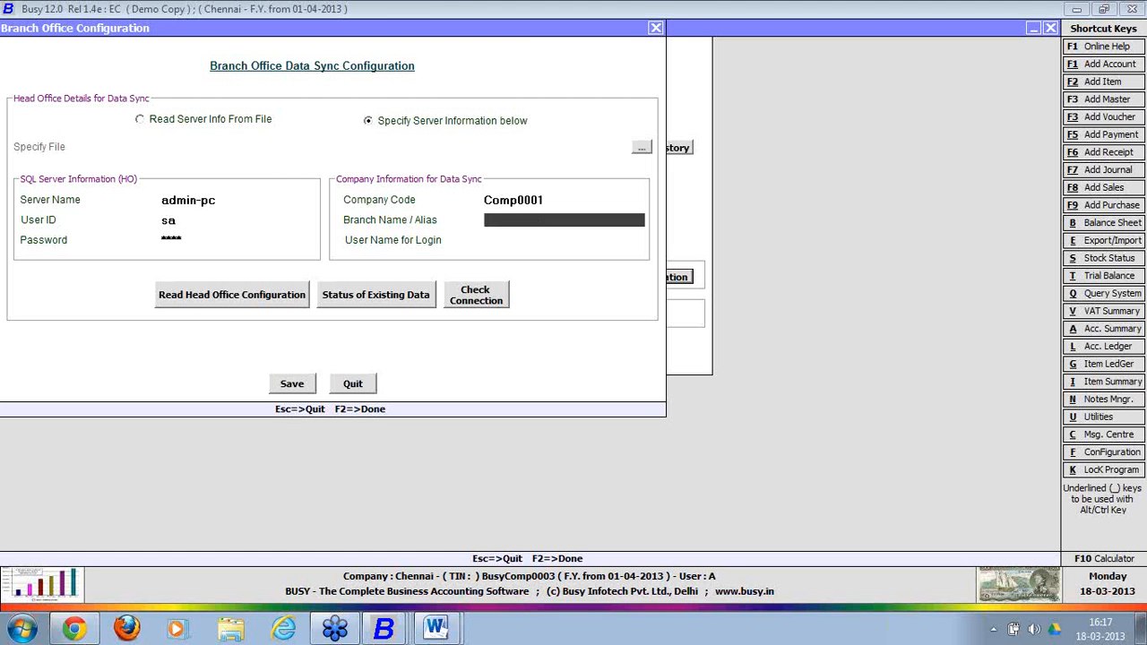
# Fill in the branch name and login name chennai, then try reading the head office configuration.
pyautogui.write('chennai')
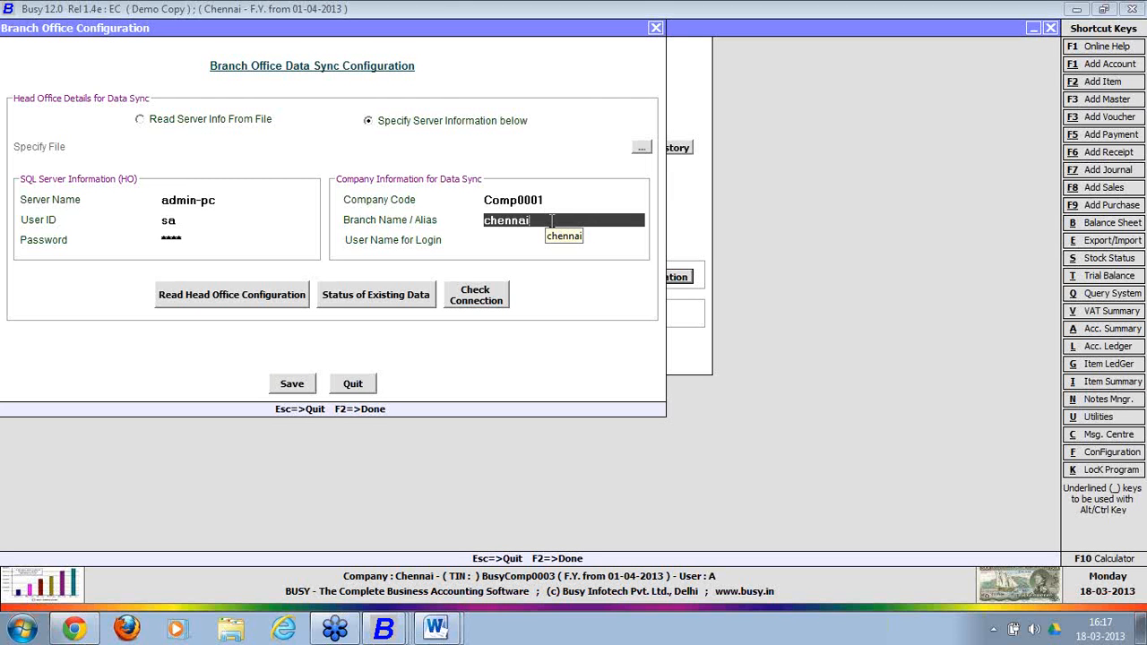
pyautogui.press('BackSpace')
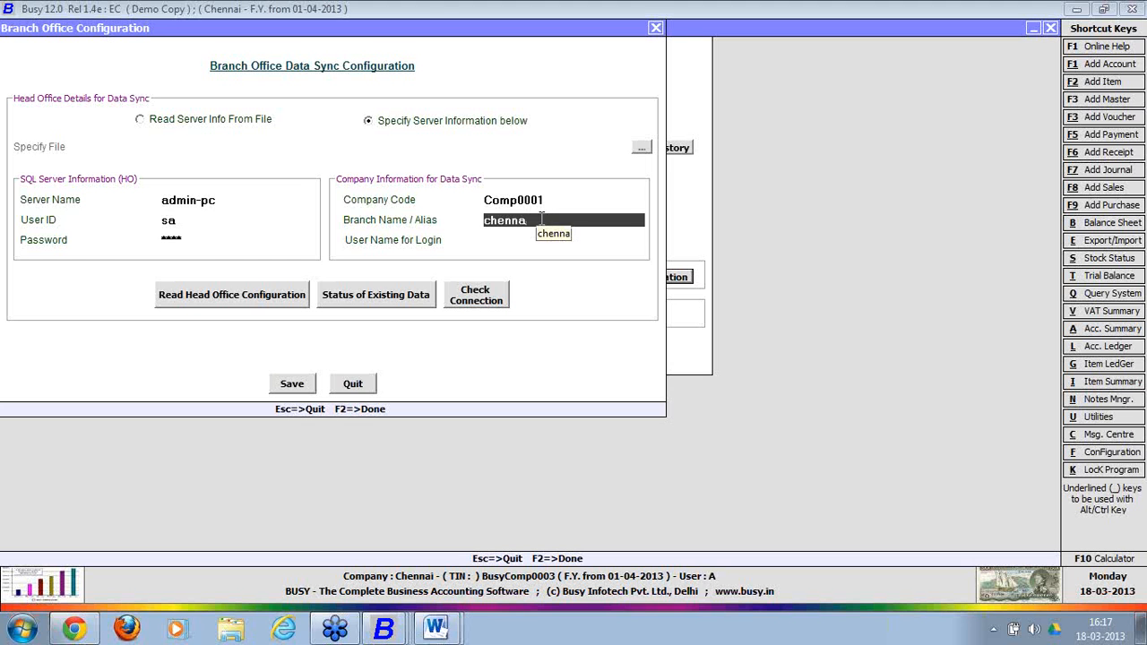
pyautogui.click(518, 240)
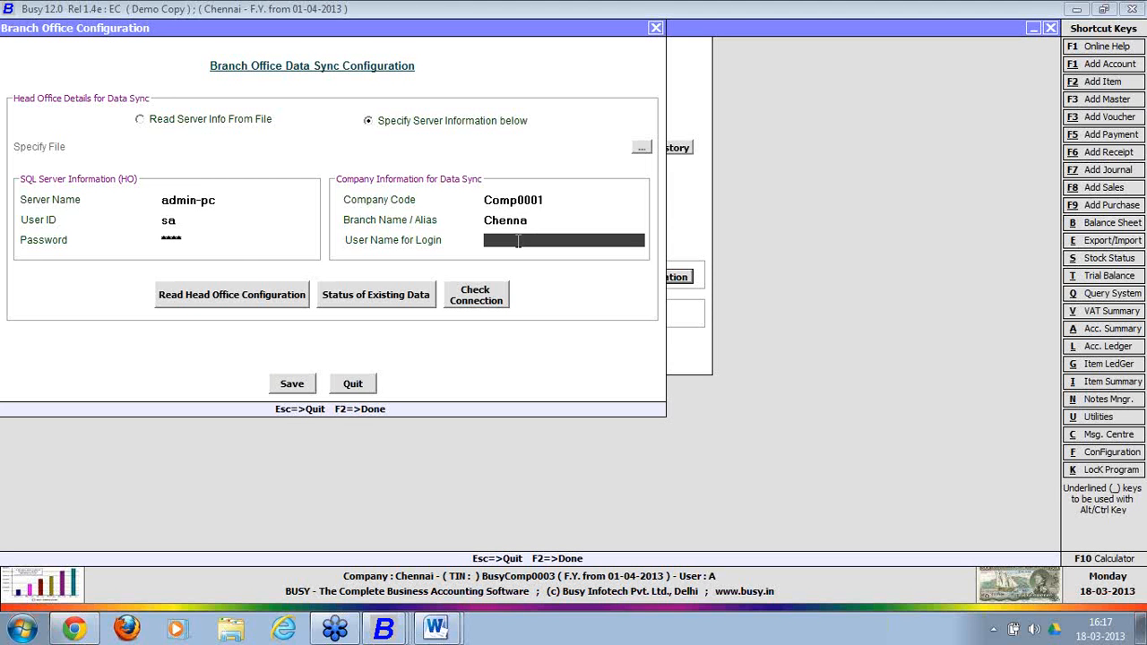
pyautogui.write('chennai')
pyautogui.click(201, 298)
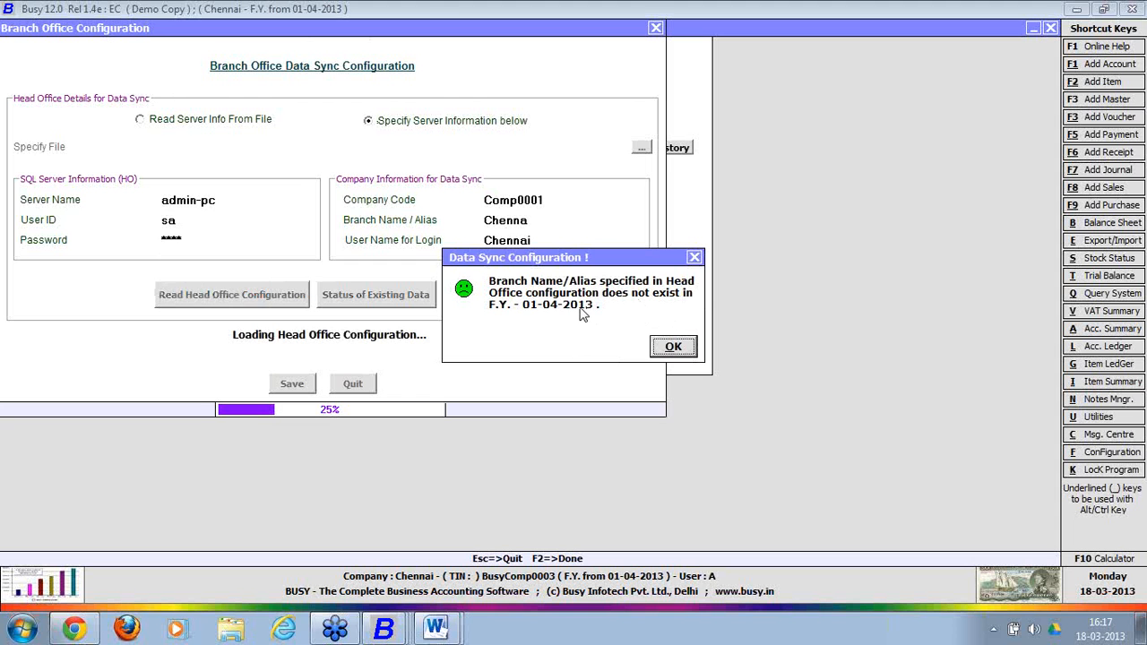
pyautogui.click(694, 257)
# Correct the branch name to Chennai and retry, dismissing the user tagging error.
pyautogui.click(561, 224)
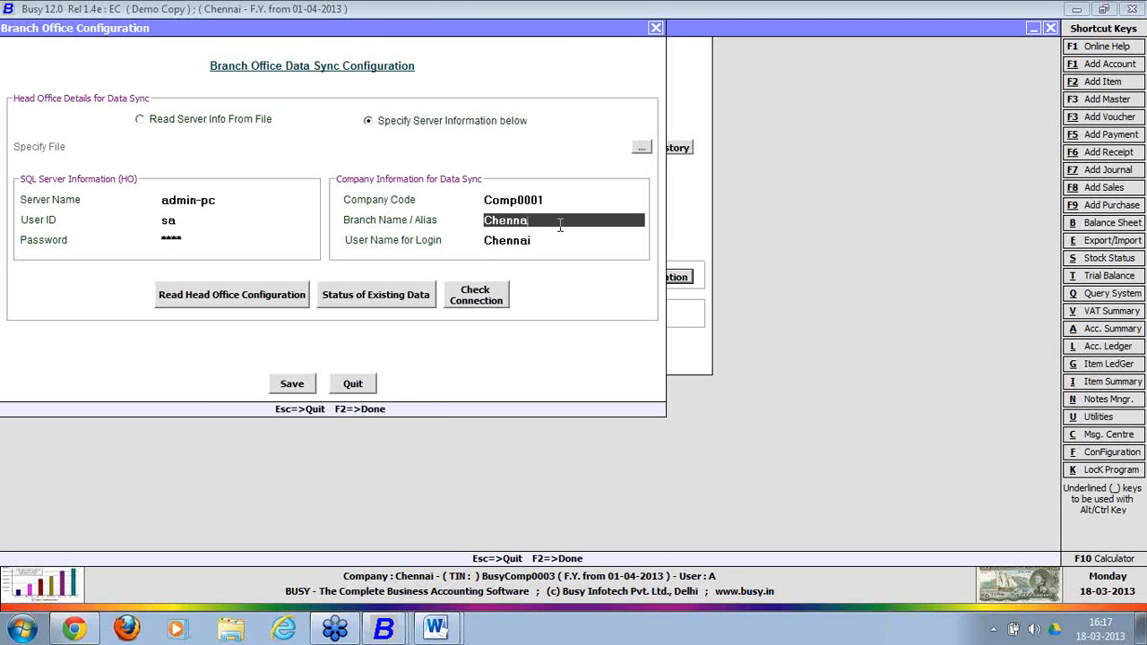
pyautogui.write('iu')
pyautogui.press('BackSpace')
pyautogui.click(549, 240)
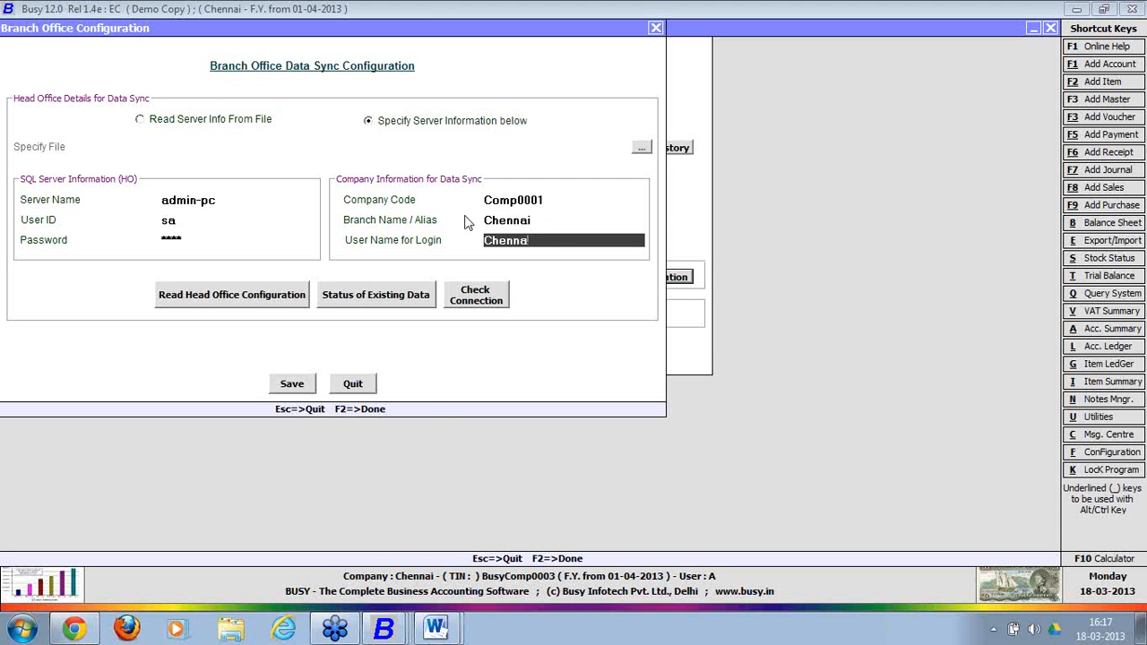
pyautogui.click(264, 295)
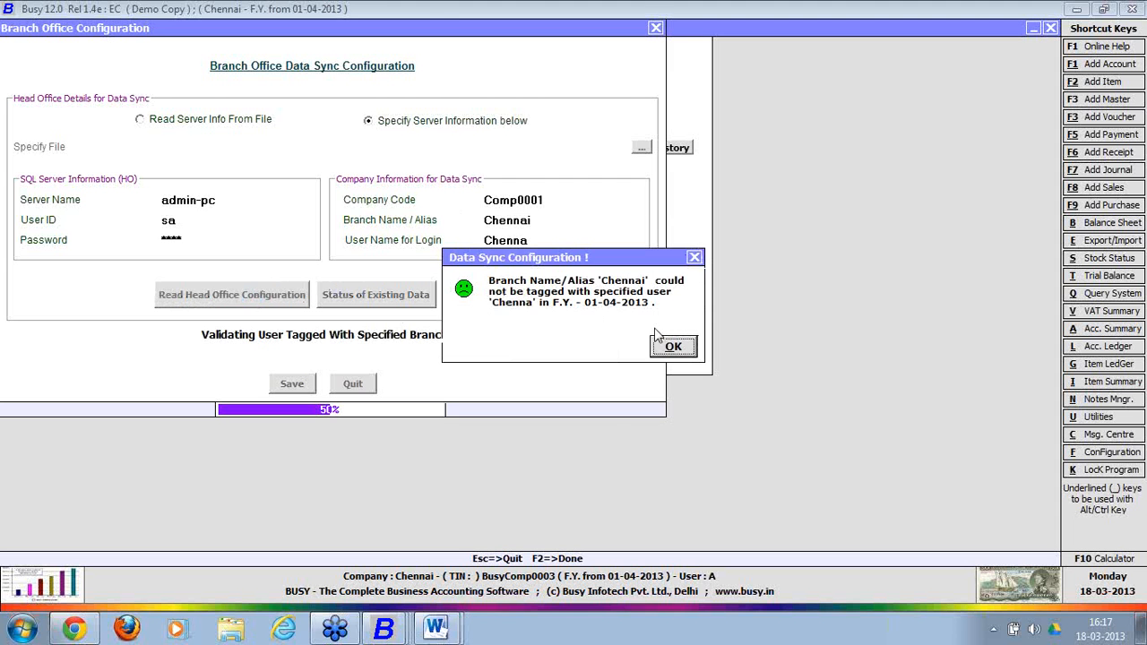
pyautogui.click(672, 346)
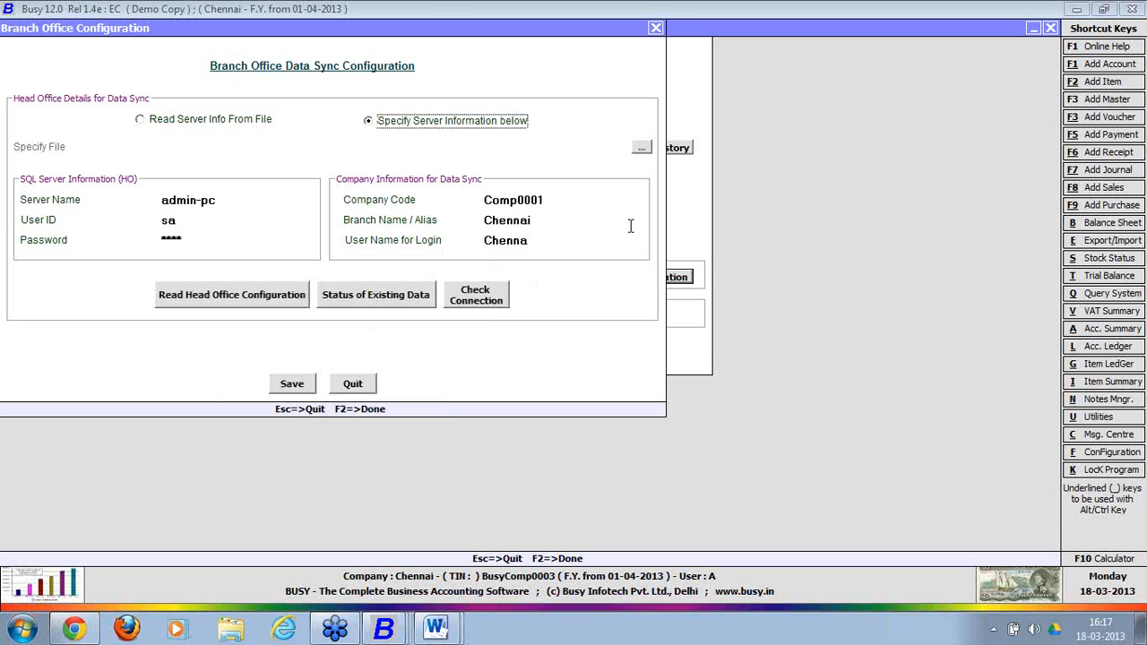
# Correct the login name, import the head office material centre and voucher series, and save.
pyautogui.click(565, 244)
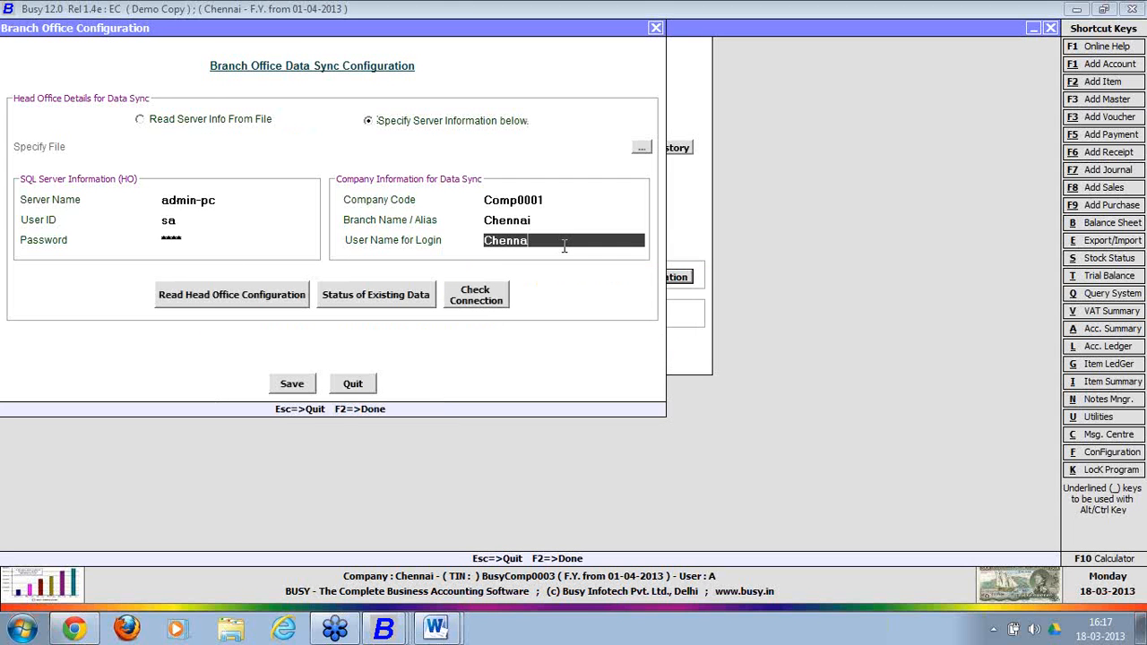
pyautogui.write('i')
pyautogui.click(272, 303)
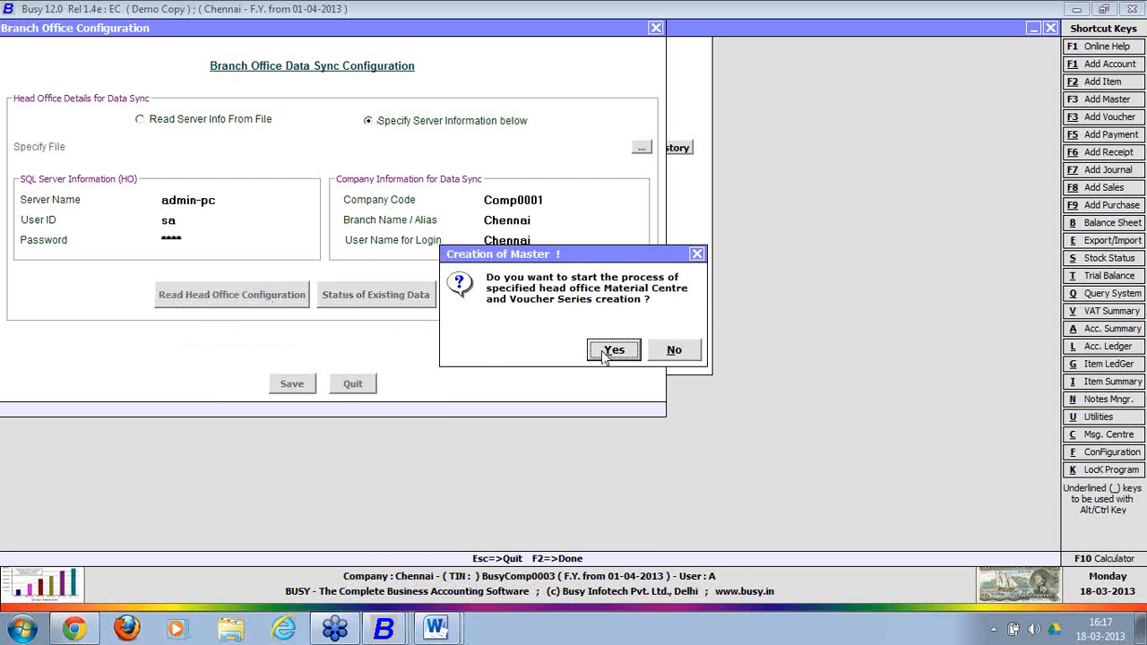
pyautogui.click(612, 350)
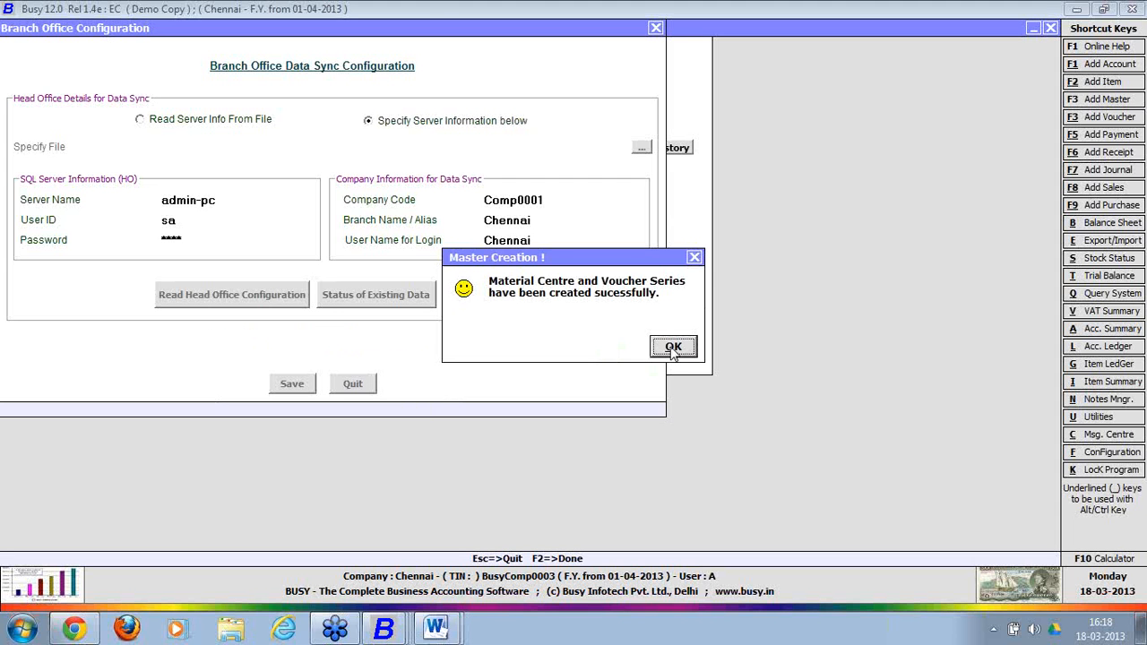
pyautogui.click(672, 349)
pyautogui.click(674, 350)
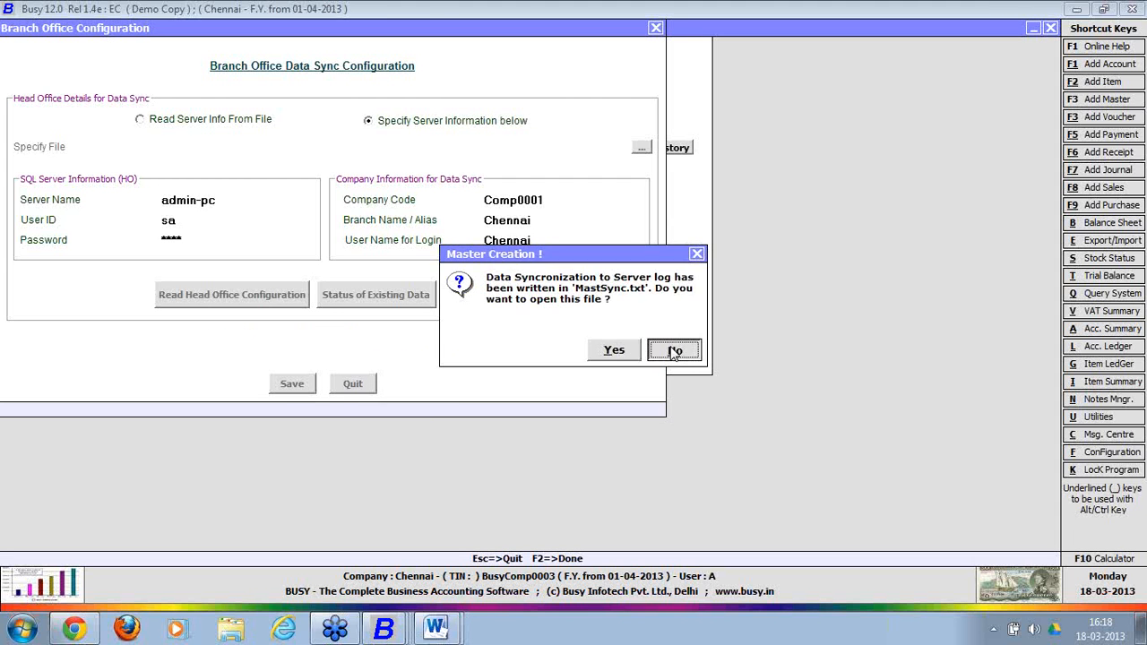
pyautogui.click(291, 383)
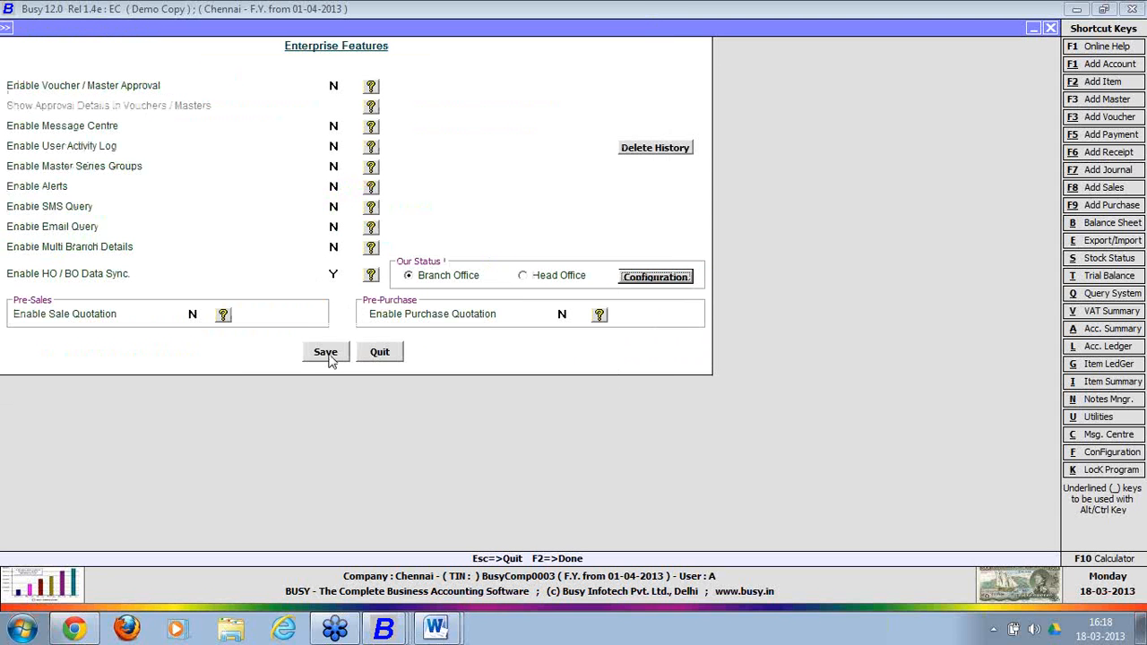
# Save the enterprise feature settings and start adding a new sales voucher.
pyautogui.click(327, 354)
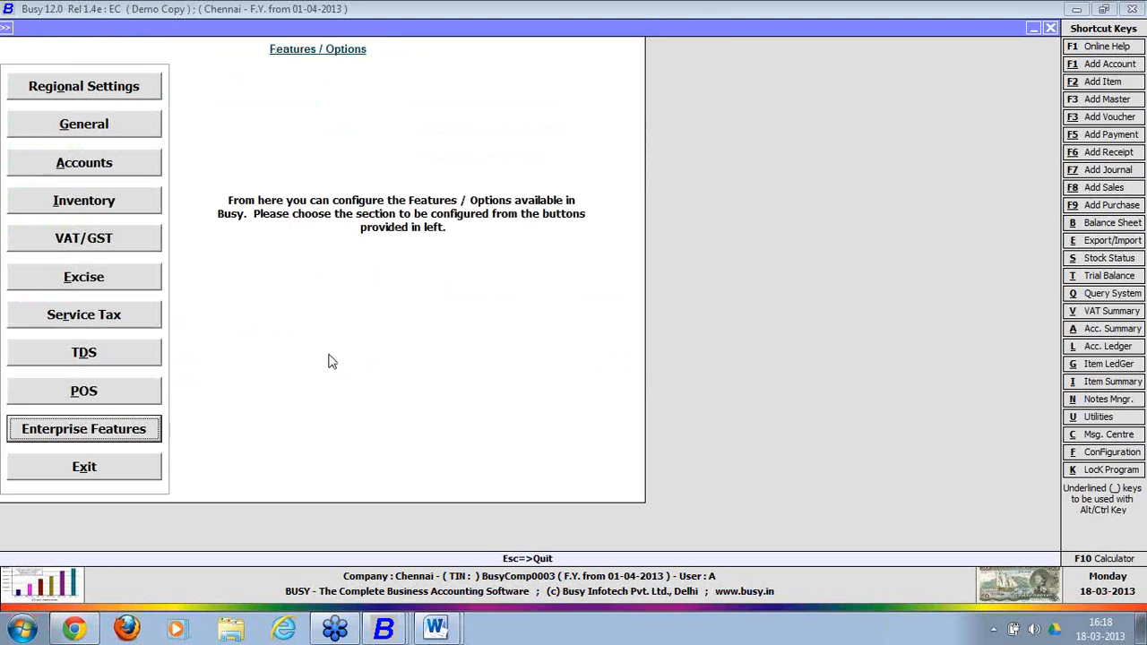
pyautogui.press('Escape')
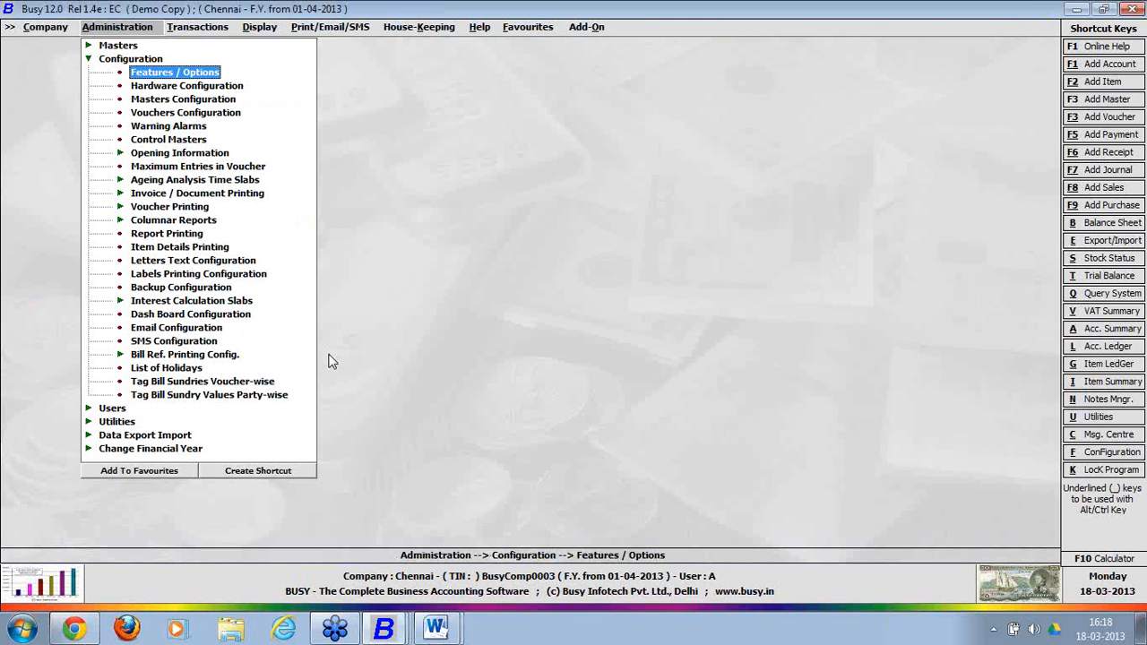
pyautogui.press('Escape')
pyautogui.press('Escape')
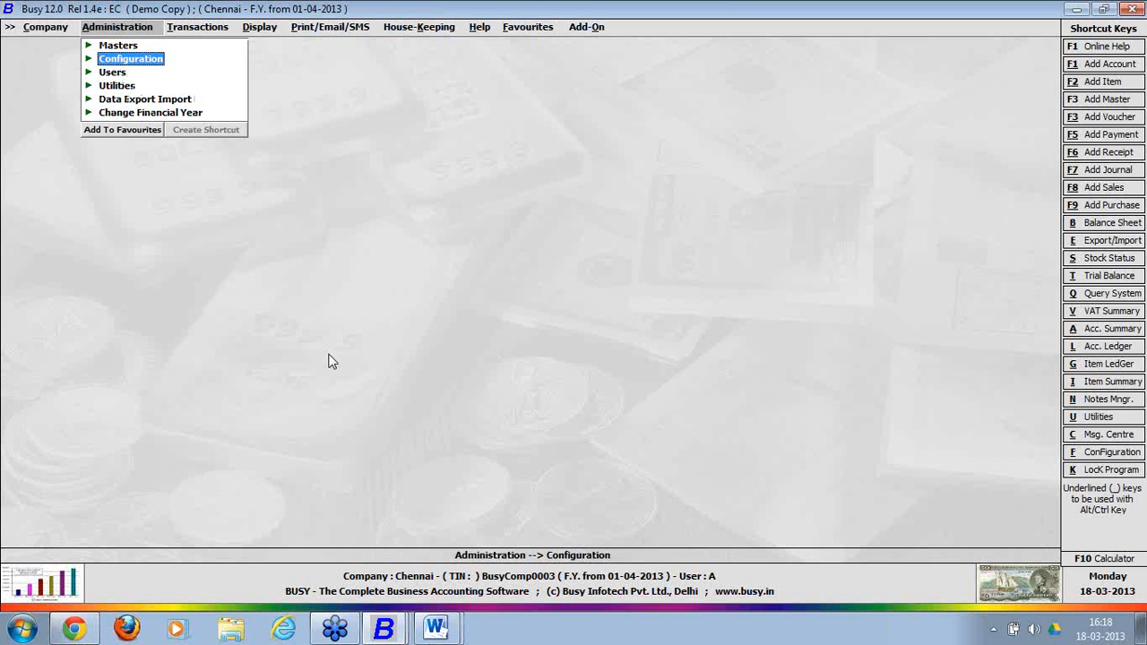
pyautogui.press('Right')
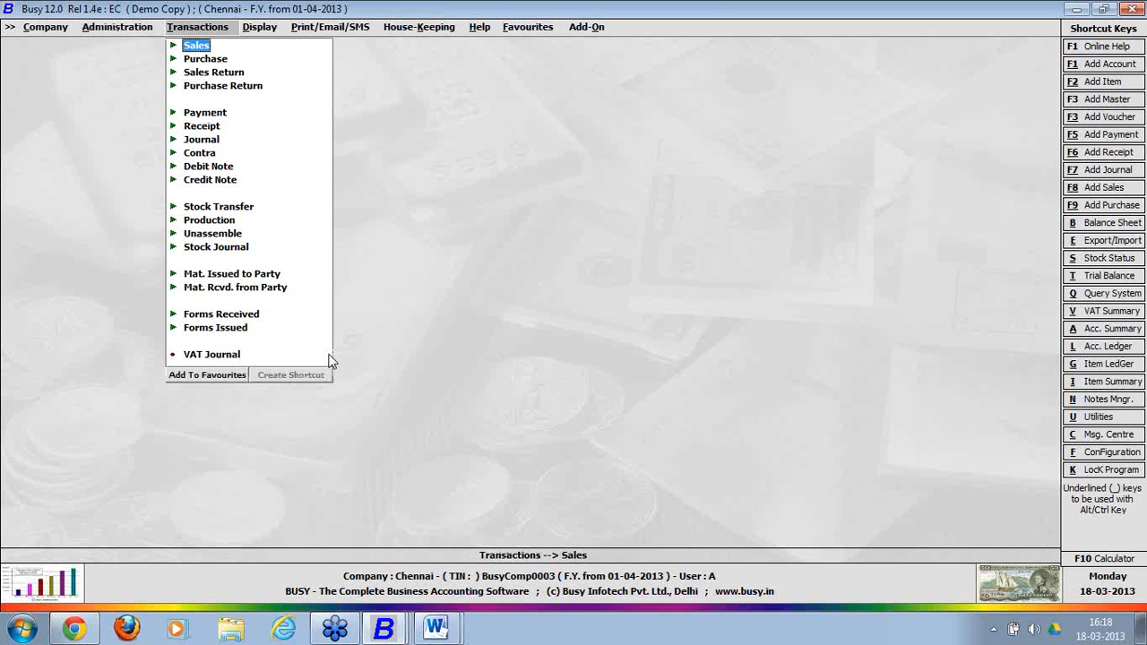
pyautogui.press('Return')
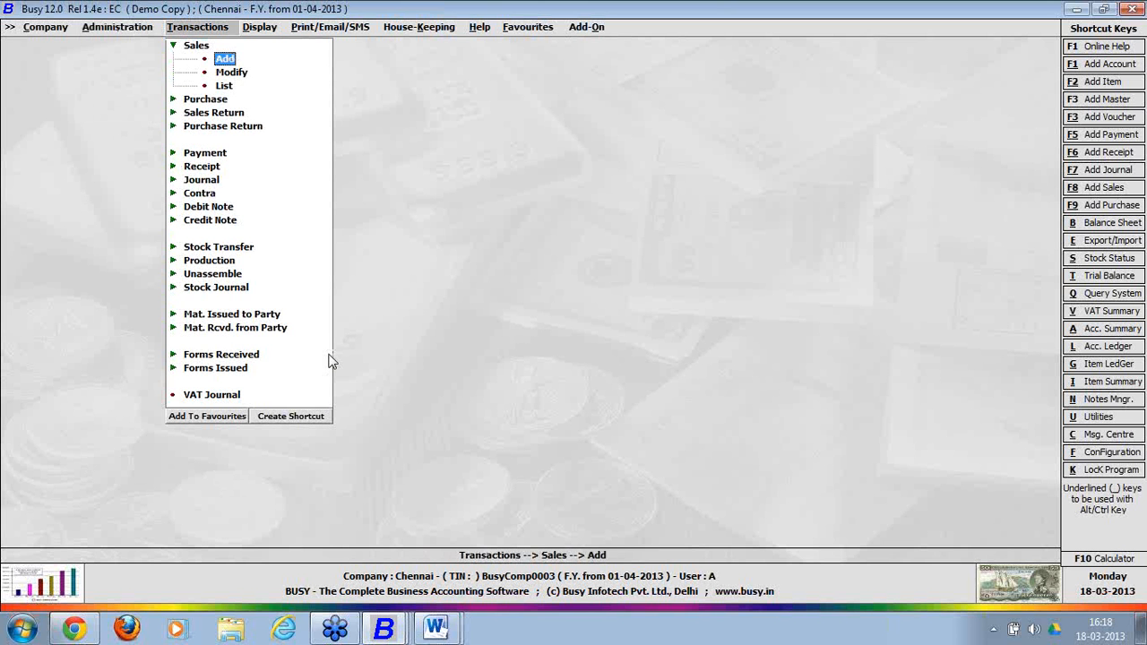
pyautogui.press('Return')
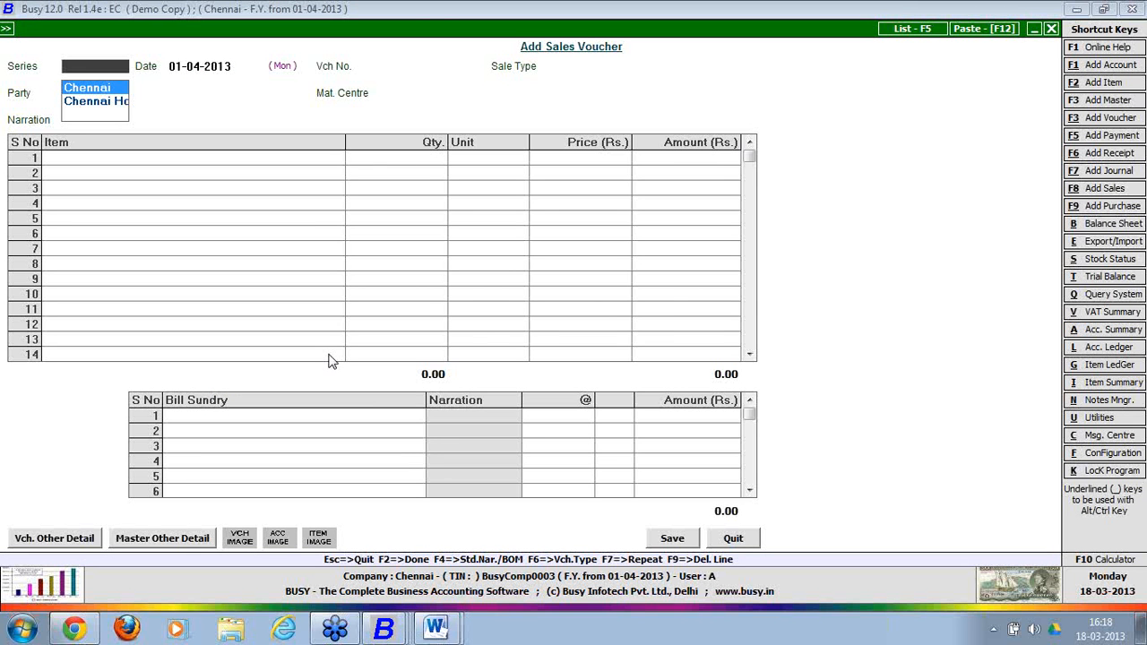
# Try the Chennai Ho series and dismiss the head-office-only refusal.
pyautogui.press('Down')
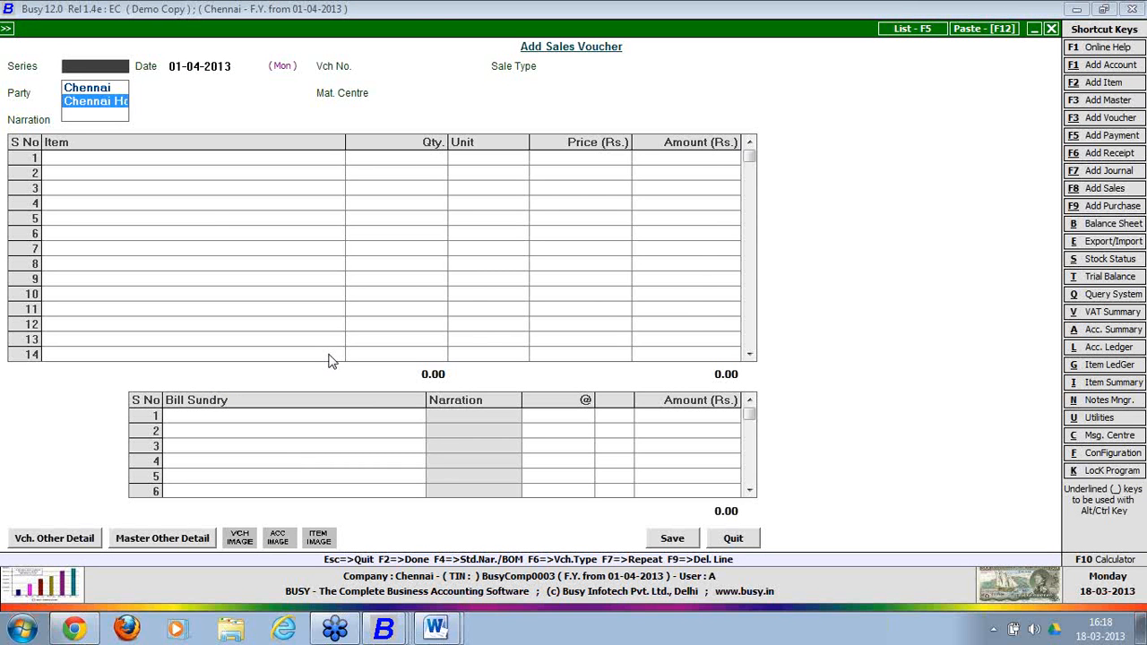
pyautogui.press('Return')
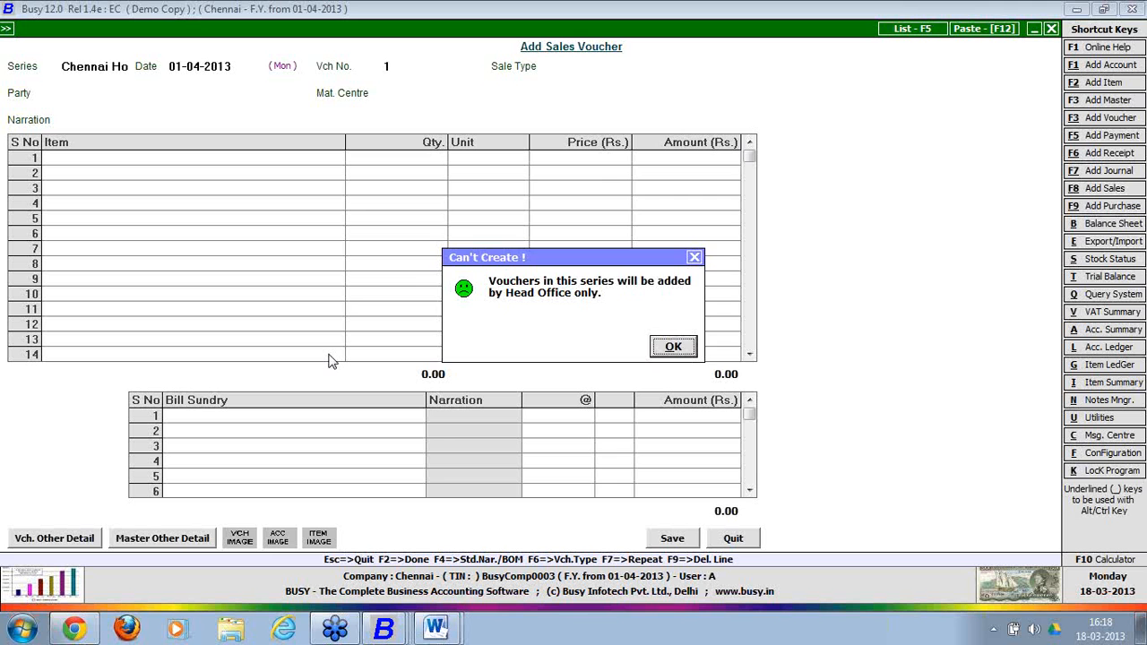
pyautogui.press('Return')
# Use the Chennai series, accepting date, C/C-Form sale type, Busy Infotech Pvt. Ltd. and Chennai centre.
pyautogui.write('che')
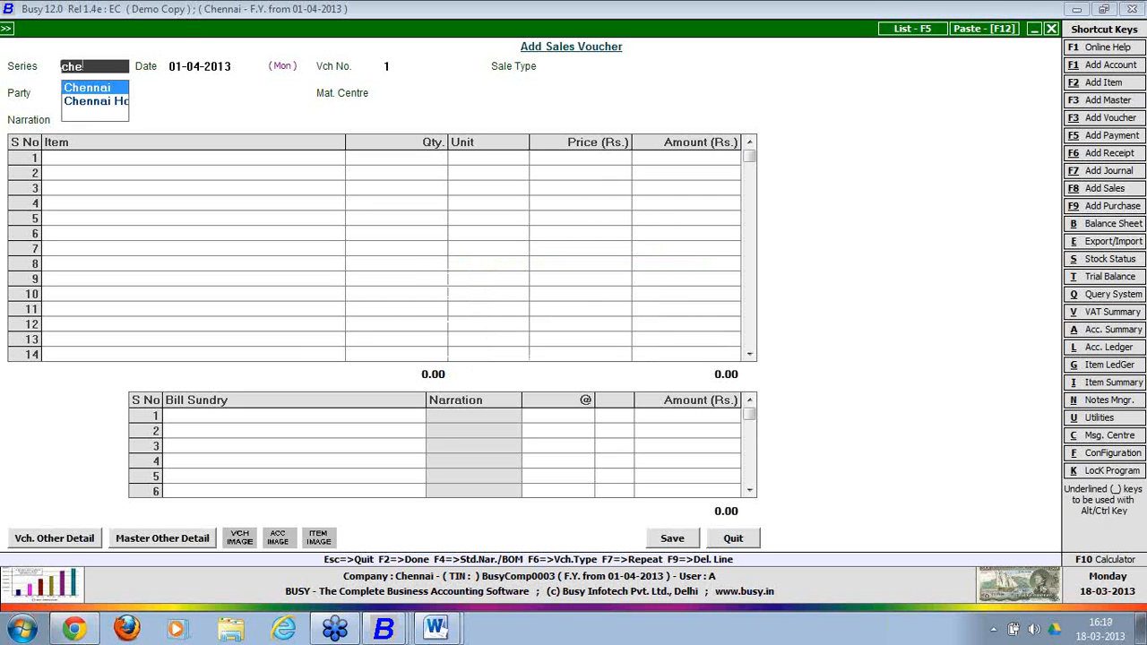
pyautogui.press('Return')
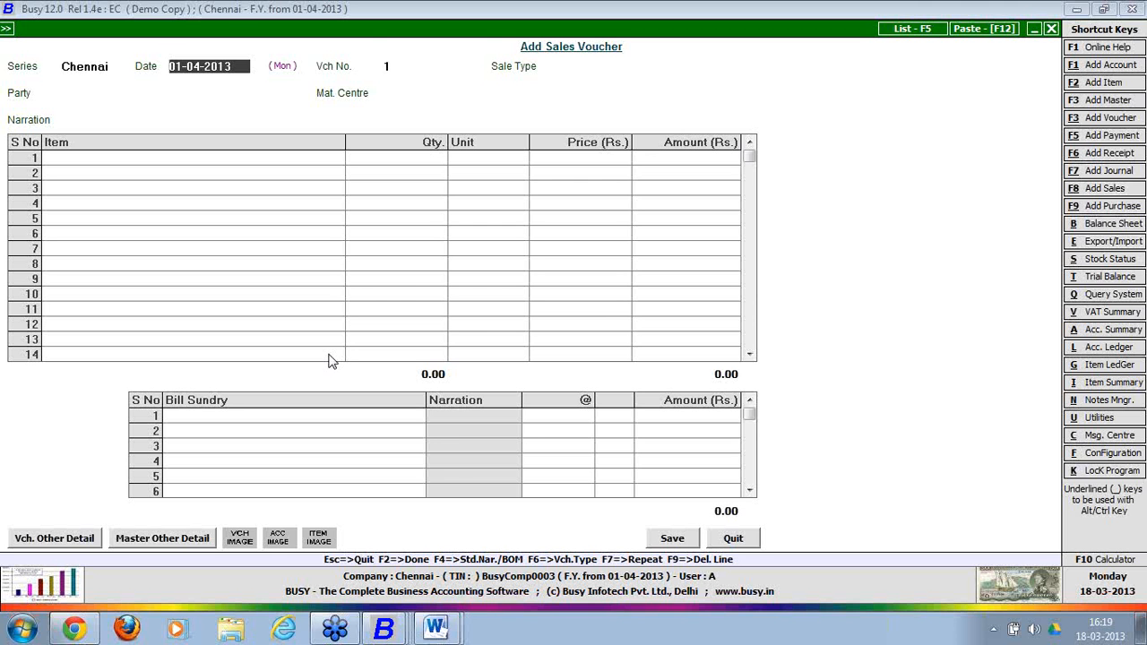
pyautogui.press('Return')
pyautogui.press('Return')
pyautogui.press('Return')
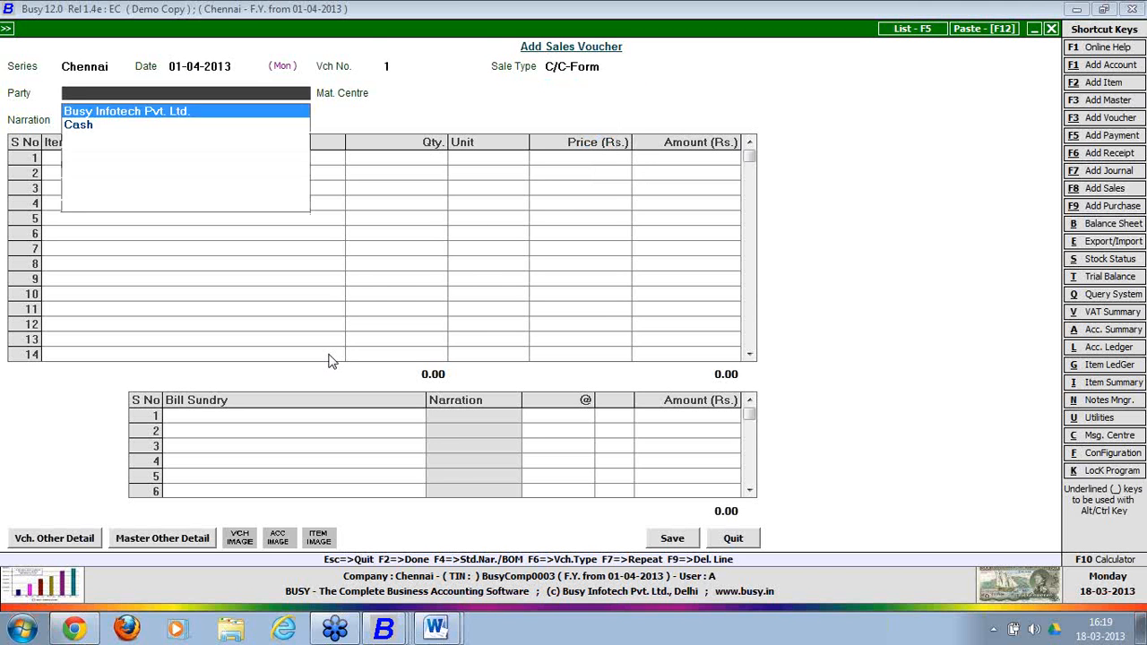
pyautogui.press('Return')
pyautogui.press('Return')
pyautogui.press('Return')
pyautogui.press('Return')
pyautogui.press('Return')
pyautogui.press('Return')
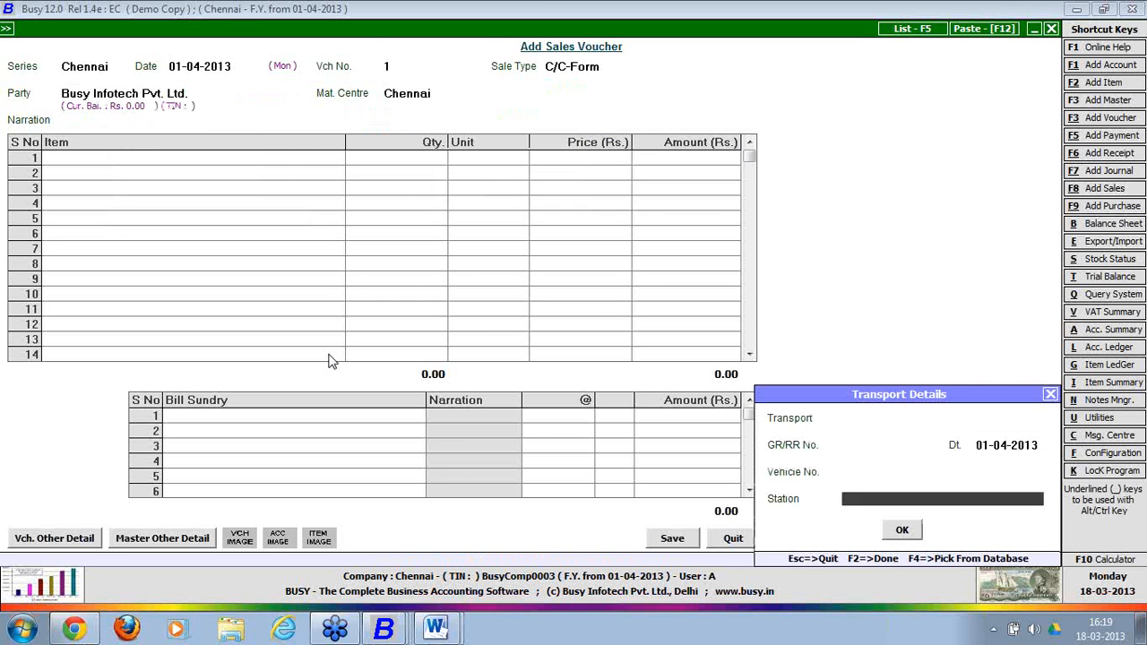
pyautogui.press('Return')
pyautogui.press('Return')
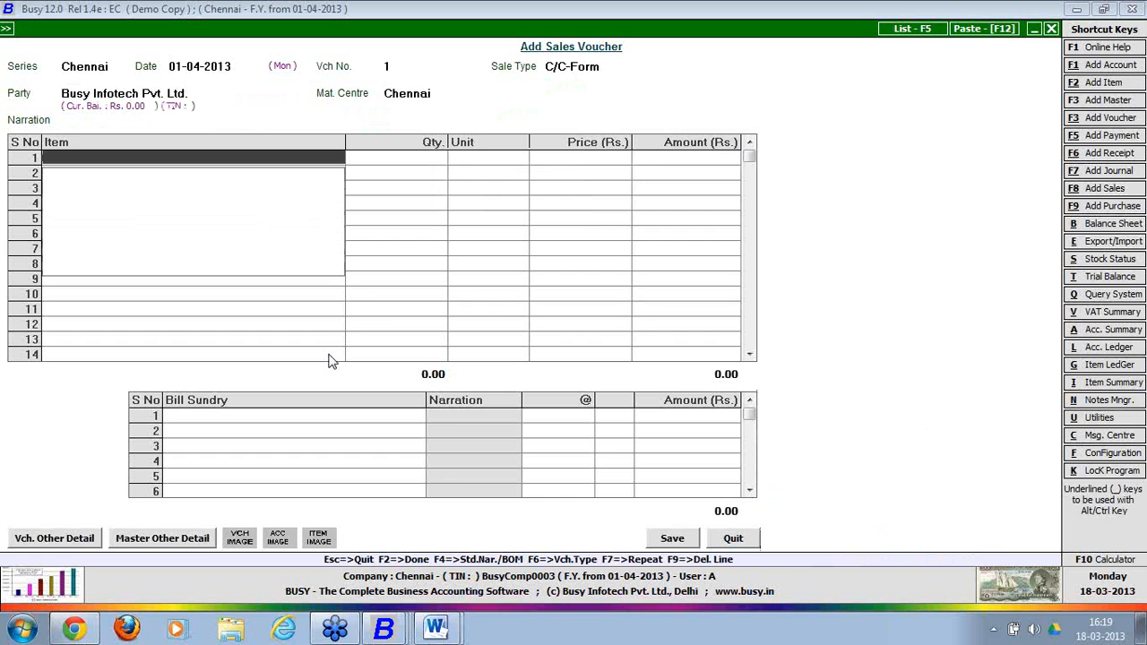
pyautogui.press('F3')
# Create item master 'Item' in group General with unit Pcs. and save it.
pyautogui.write('iteam')
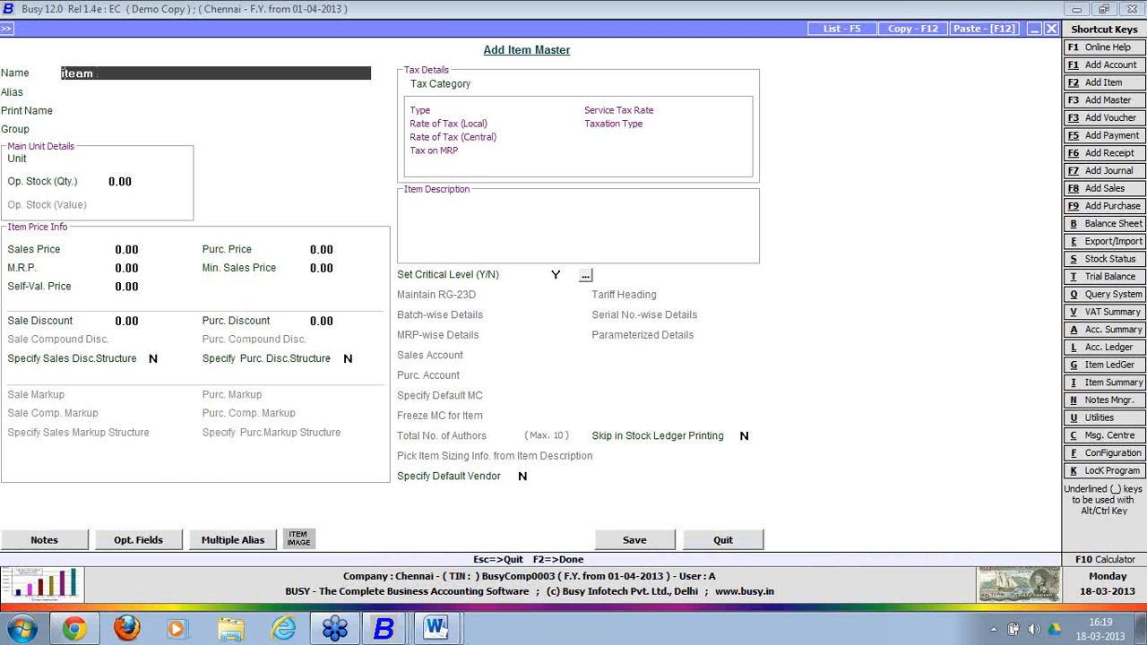
pyautogui.press('Return')
pyautogui.press('Return')
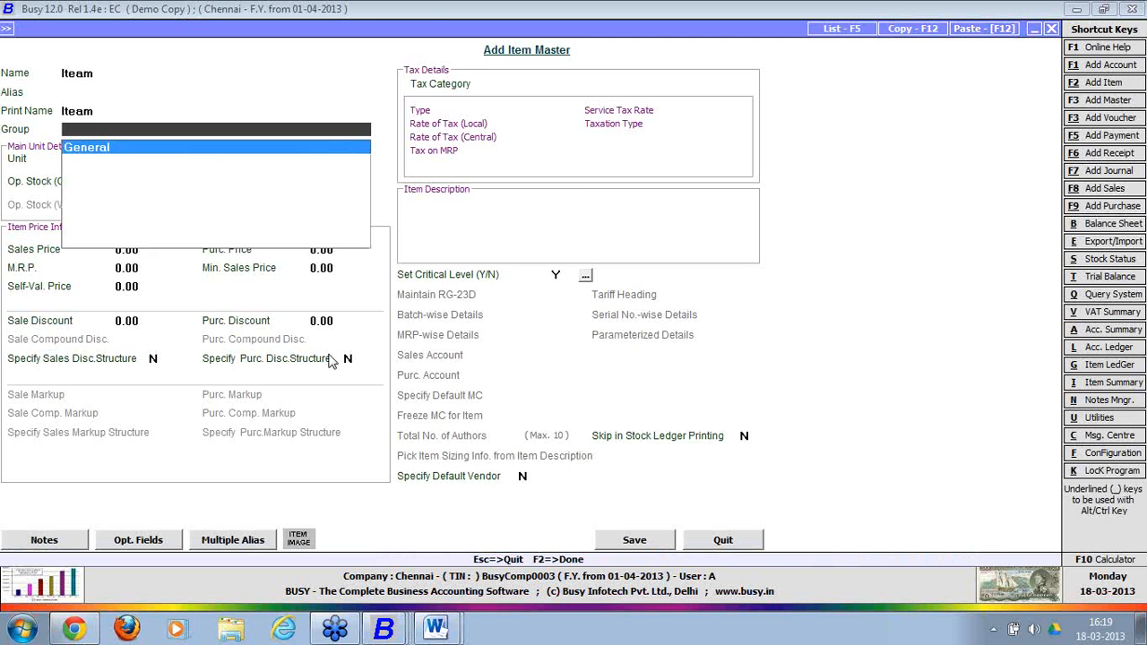
pyautogui.press('Return')
pyautogui.press('Up')
pyautogui.press('Up')
pyautogui.press('Up')
pyautogui.press('Up')
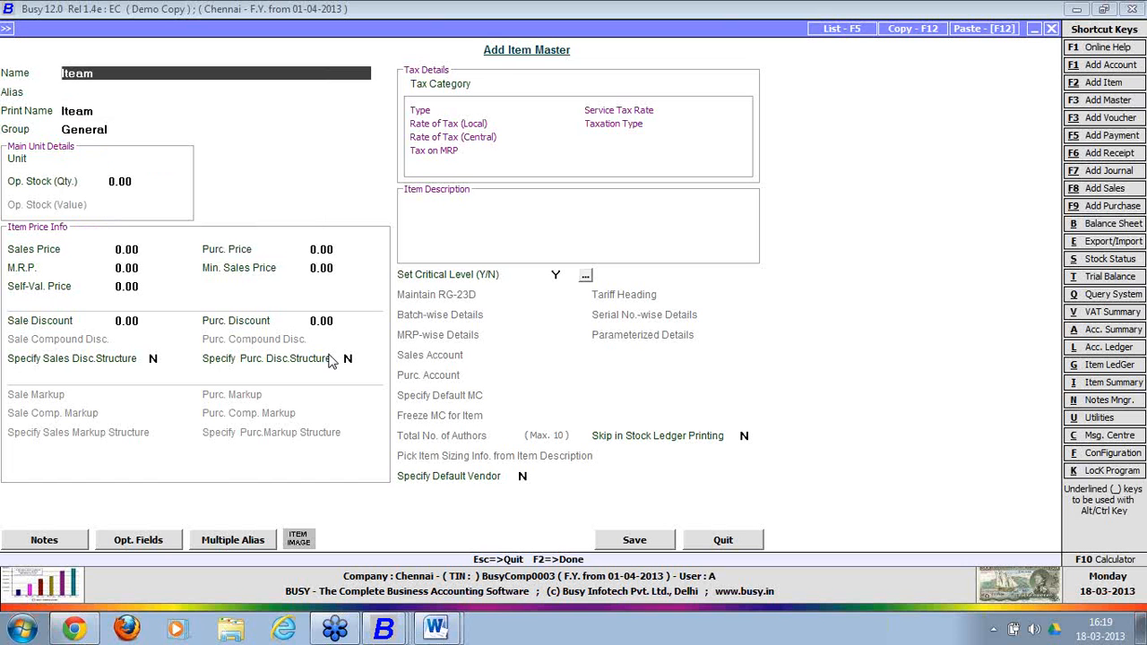
pyautogui.write('Item')
pyautogui.press('Return')
pyautogui.press('Return')
pyautogui.press('Return')
pyautogui.press('Return')
pyautogui.write('Pcs')
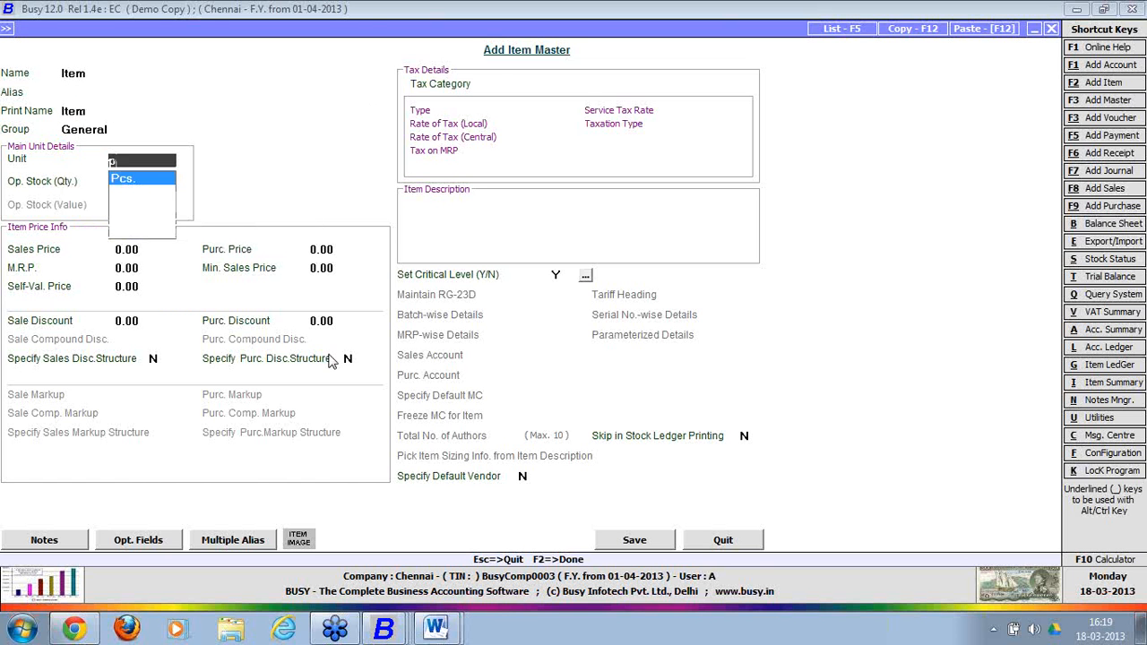
pyautogui.press('Return')
pyautogui.press('Return')
pyautogui.press('Return')
pyautogui.press('Return')
pyautogui.press('Return')
pyautogui.press('Return')
pyautogui.press('Return')
pyautogui.press('Return')
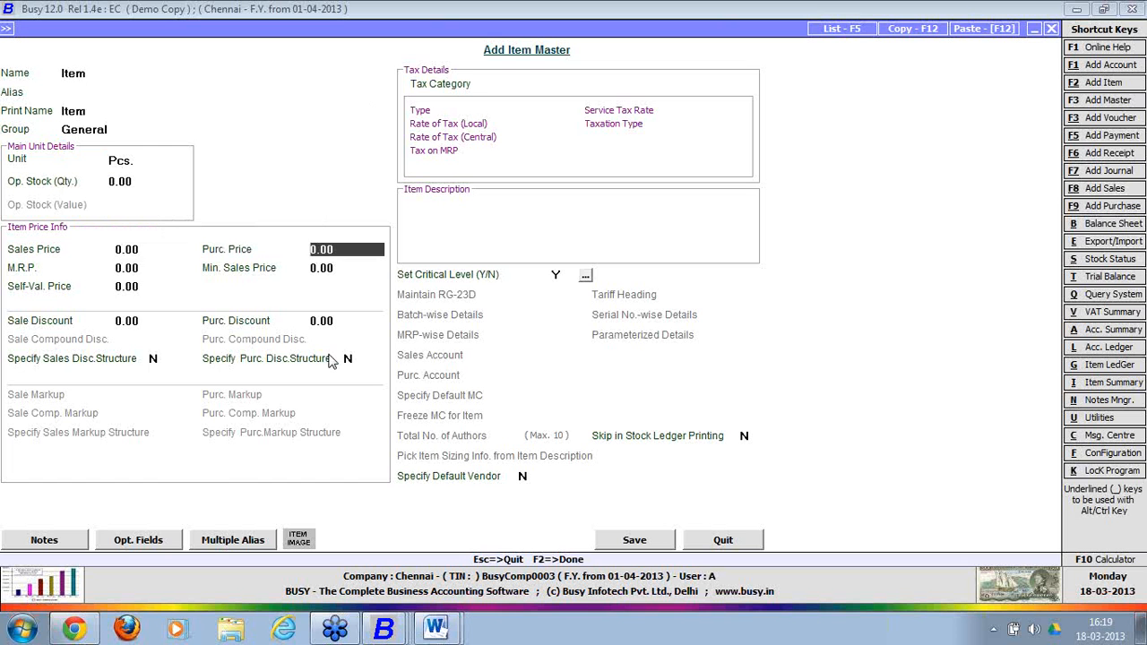
pyautogui.press('Return')
pyautogui.press('Return')
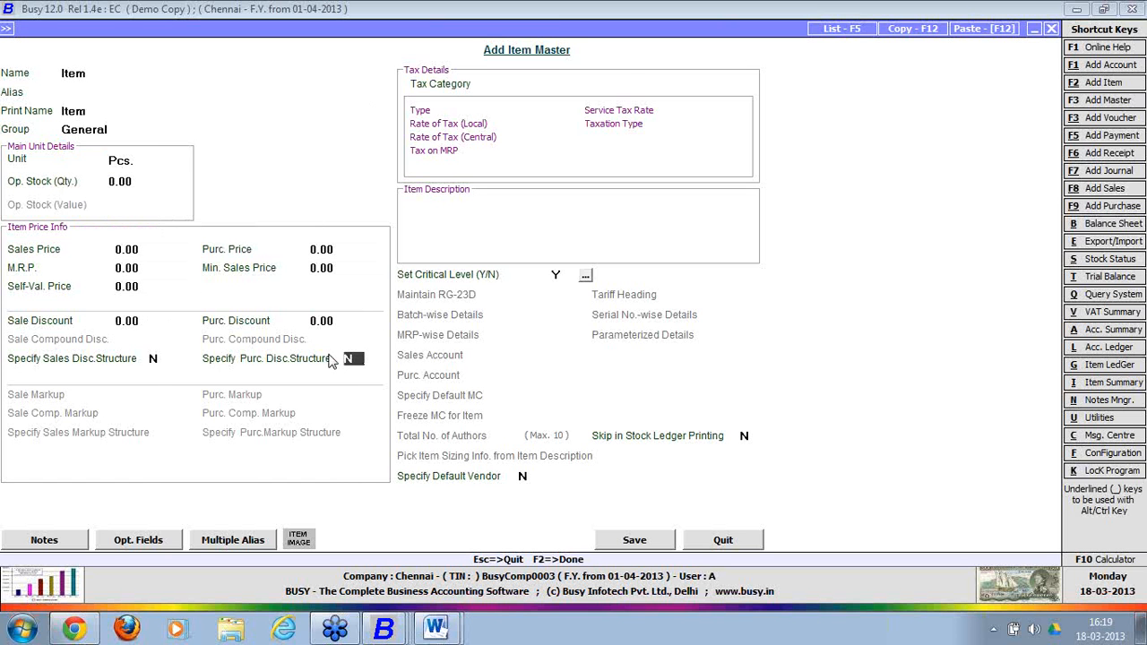
pyautogui.press('F2')
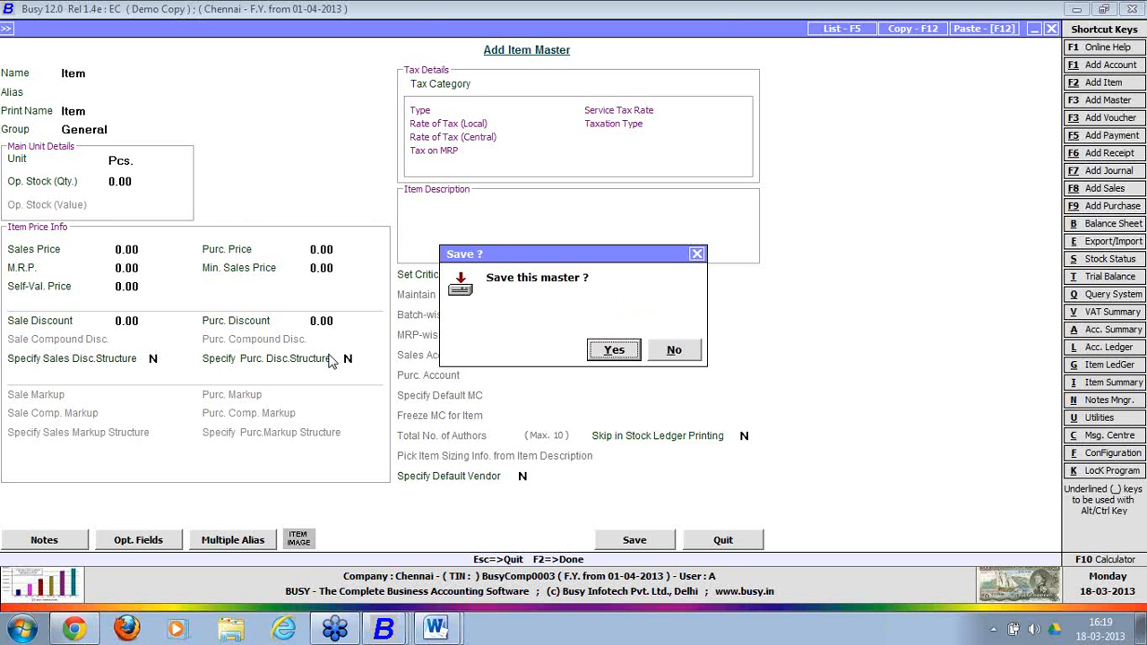
pyautogui.press('Return')
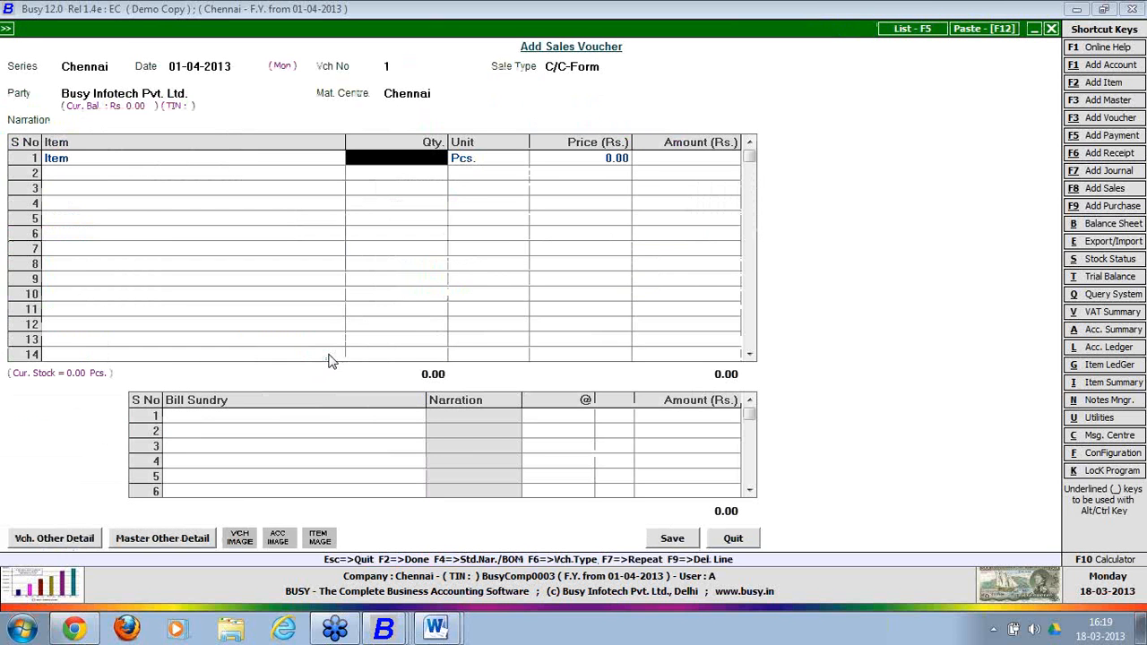
# Enter quantity 1000 at price 100 and add Central Sales Tax as a bill sundry.
pyautogui.write('1000')
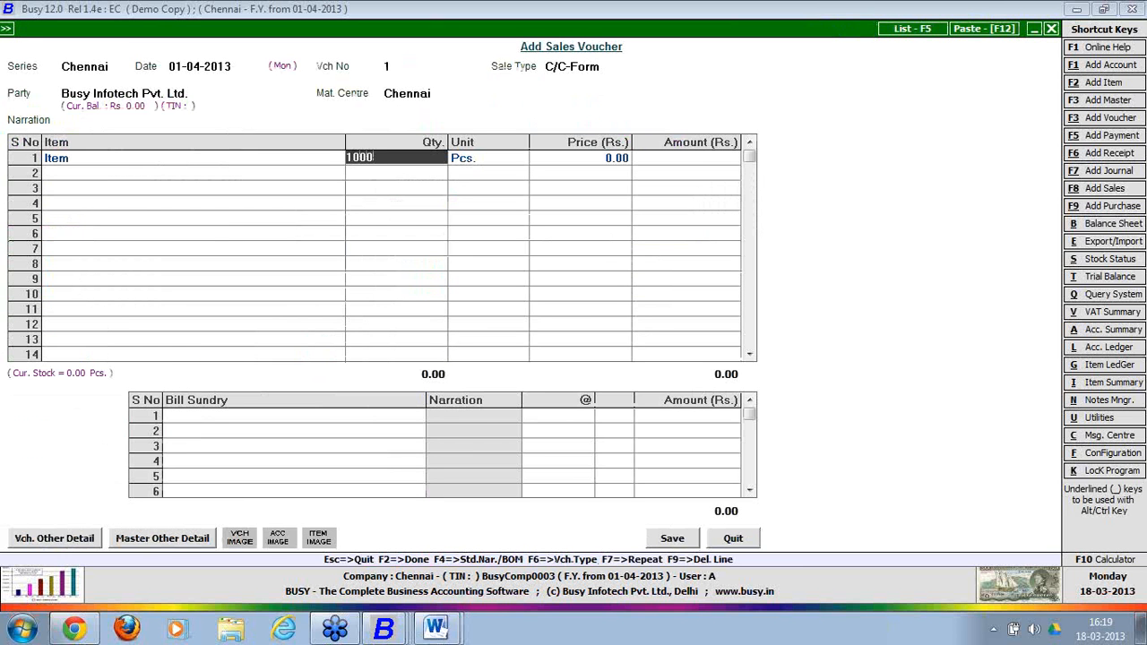
pyautogui.press('Return')
pyautogui.press('Return')
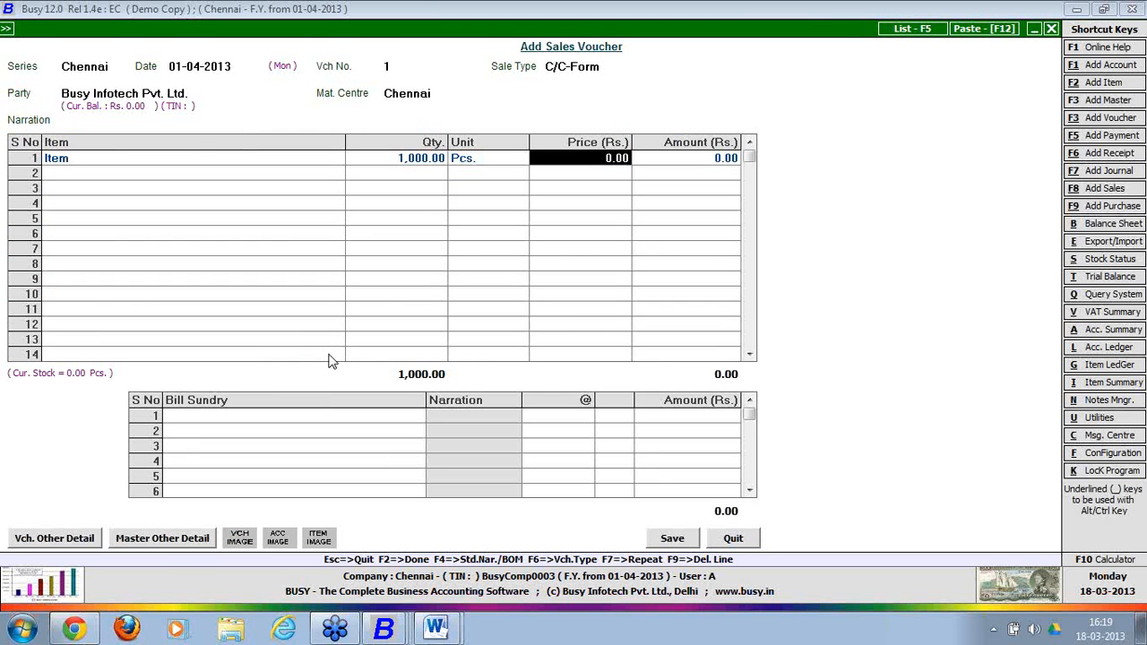
pyautogui.write('100')
pyautogui.press('Return')
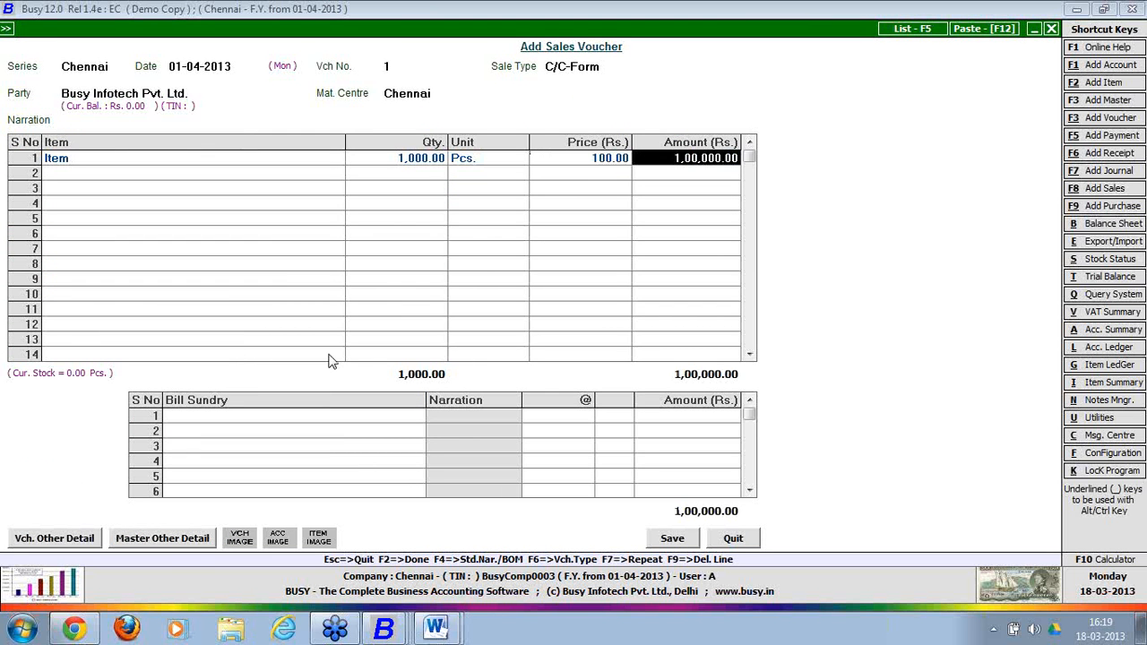
pyautogui.press('Return')
pyautogui.press('Return')
pyautogui.write('cst')
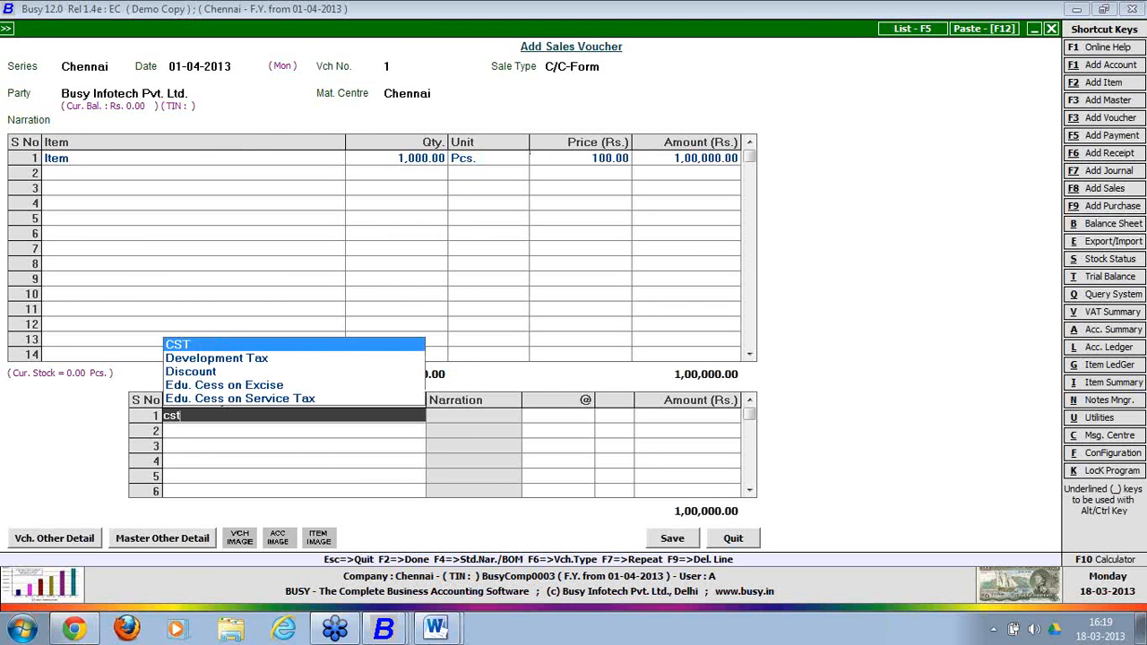
pyautogui.press('Return')
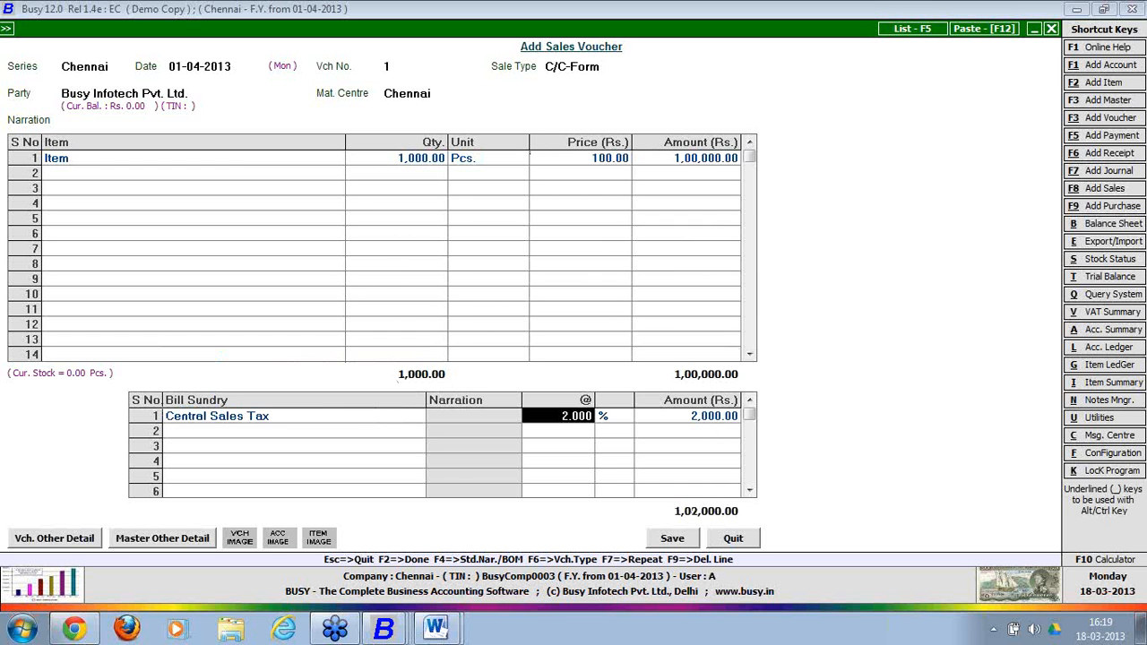
# Save the voucher, allowing negative stock and accepting the sales tax details, without printing.
pyautogui.click(686, 543)
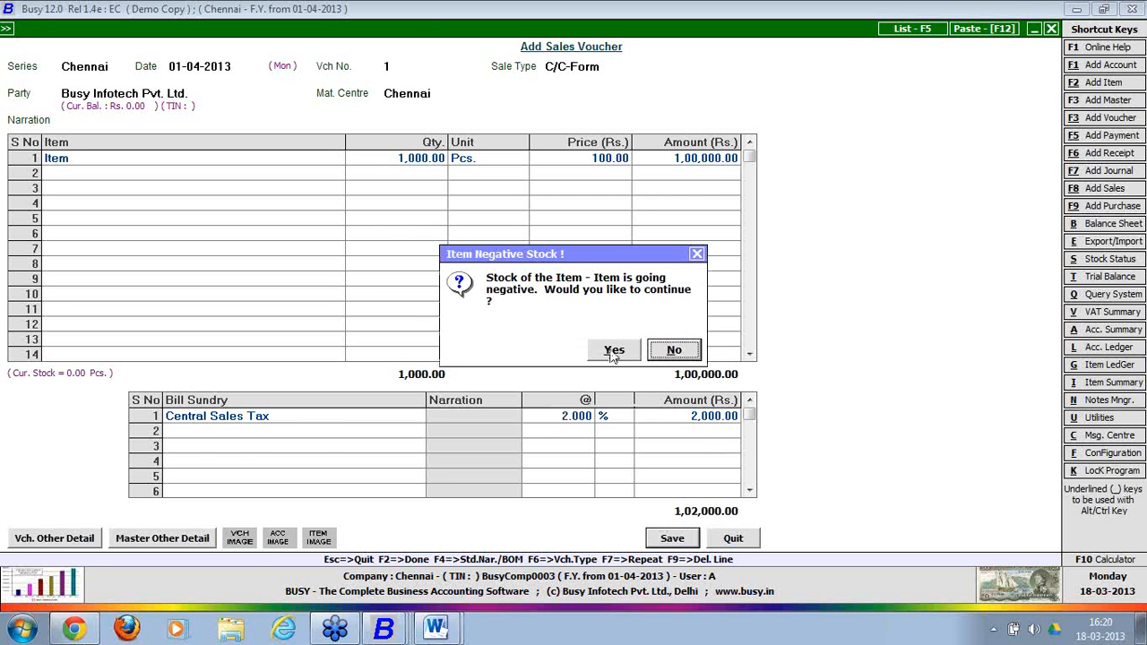
pyautogui.click(613, 350)
pyautogui.click(154, 536)
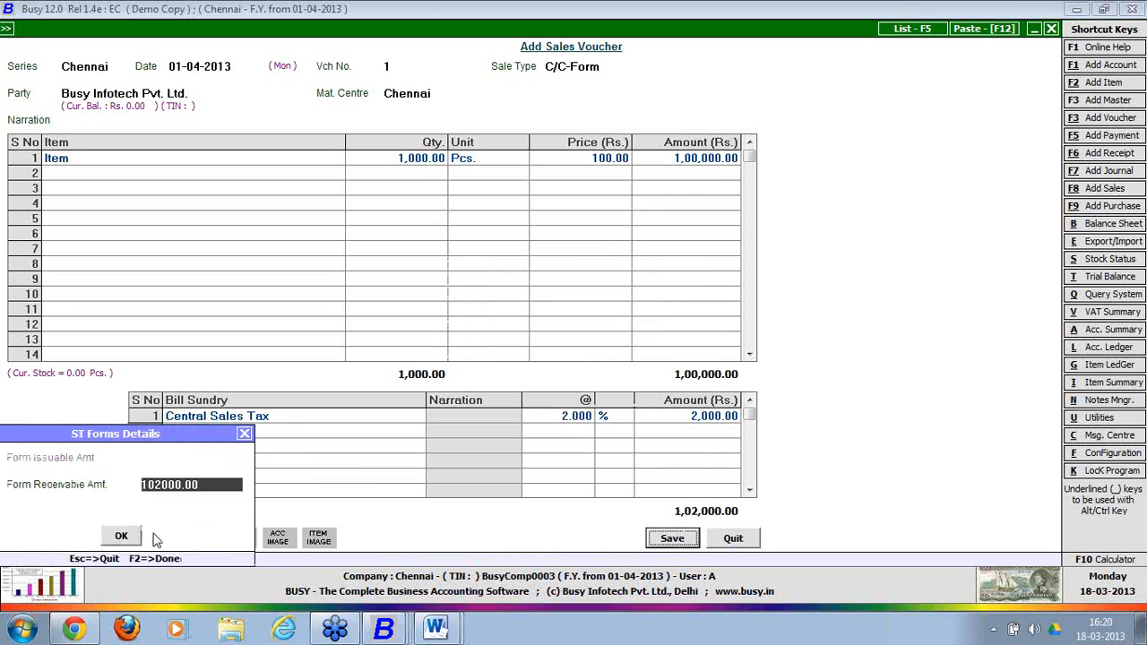
pyautogui.click(123, 541)
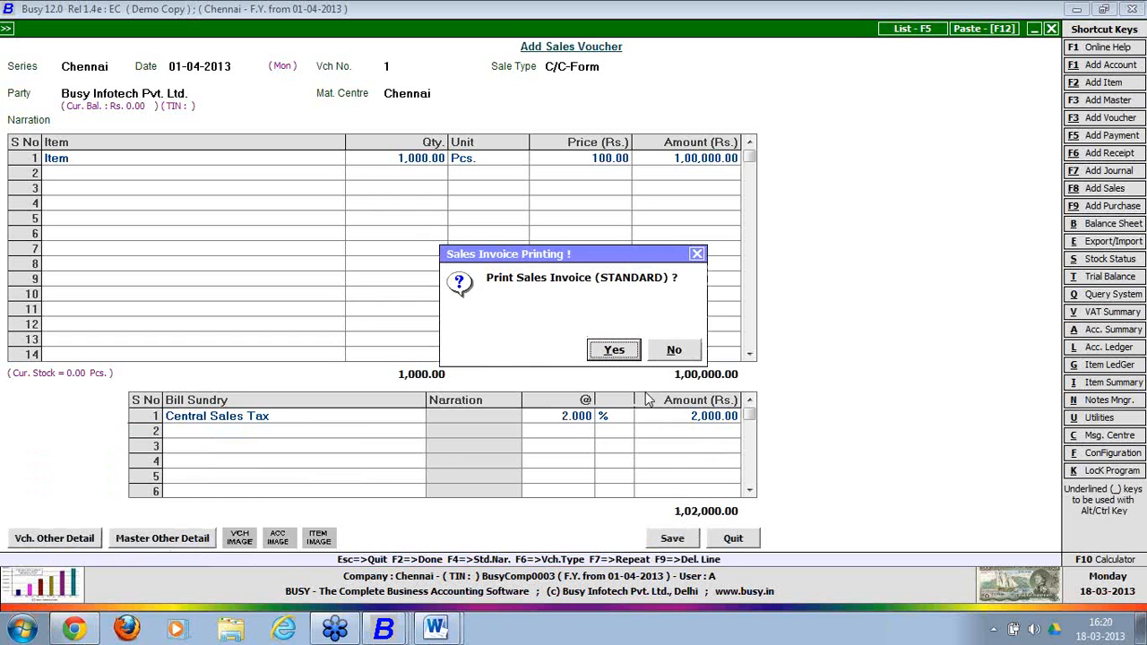
pyautogui.click(672, 351)
# Close the voucher and open Exchange Data with HO under Data Export Import.
pyautogui.click(736, 541)
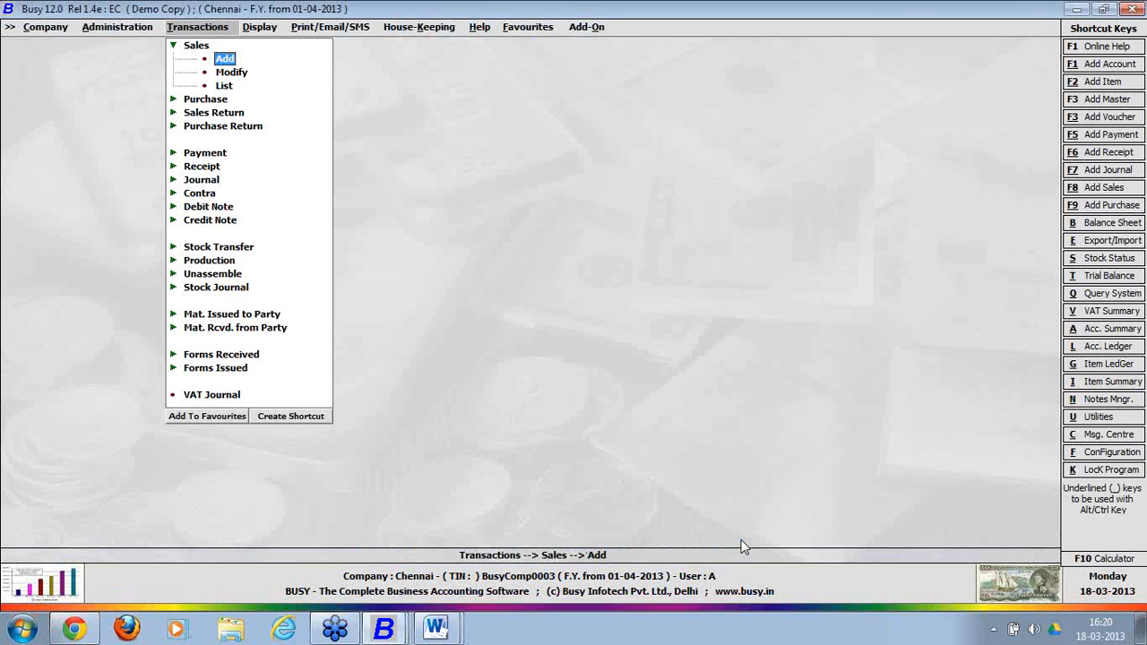
pyautogui.click(117, 34)
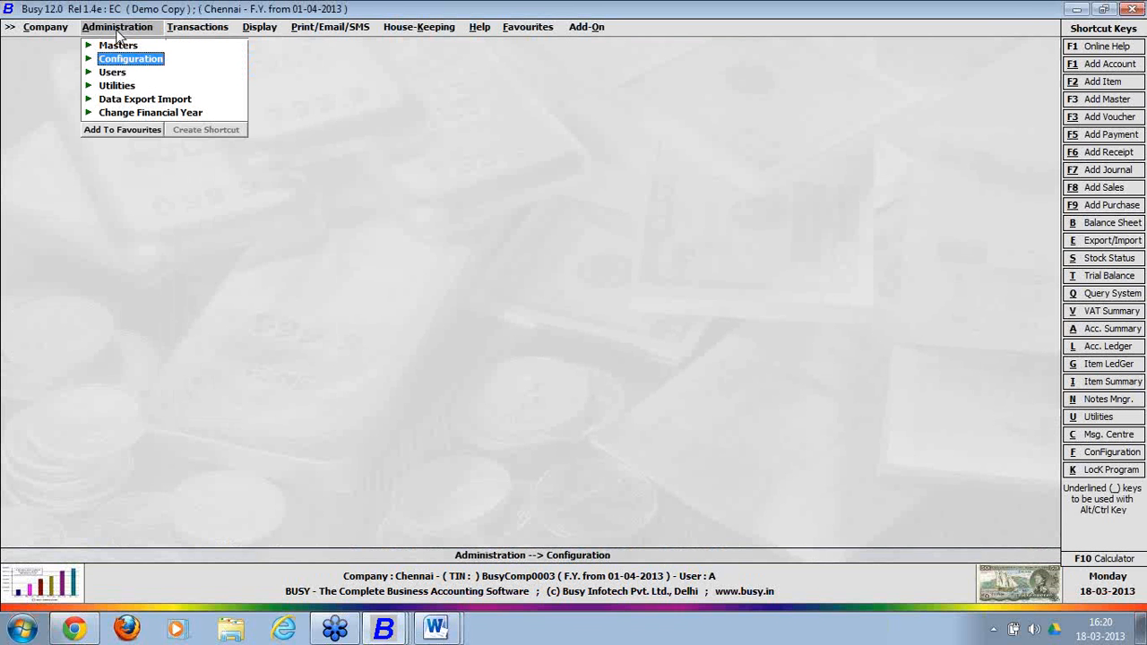
pyautogui.click(125, 100)
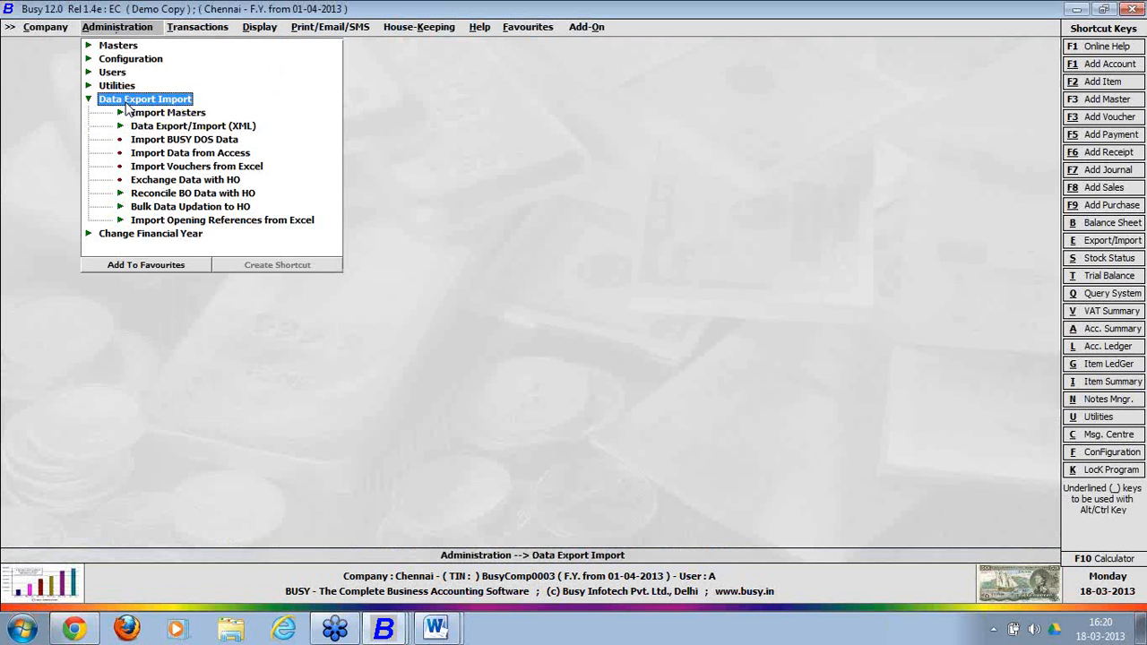
pyautogui.click(166, 181)
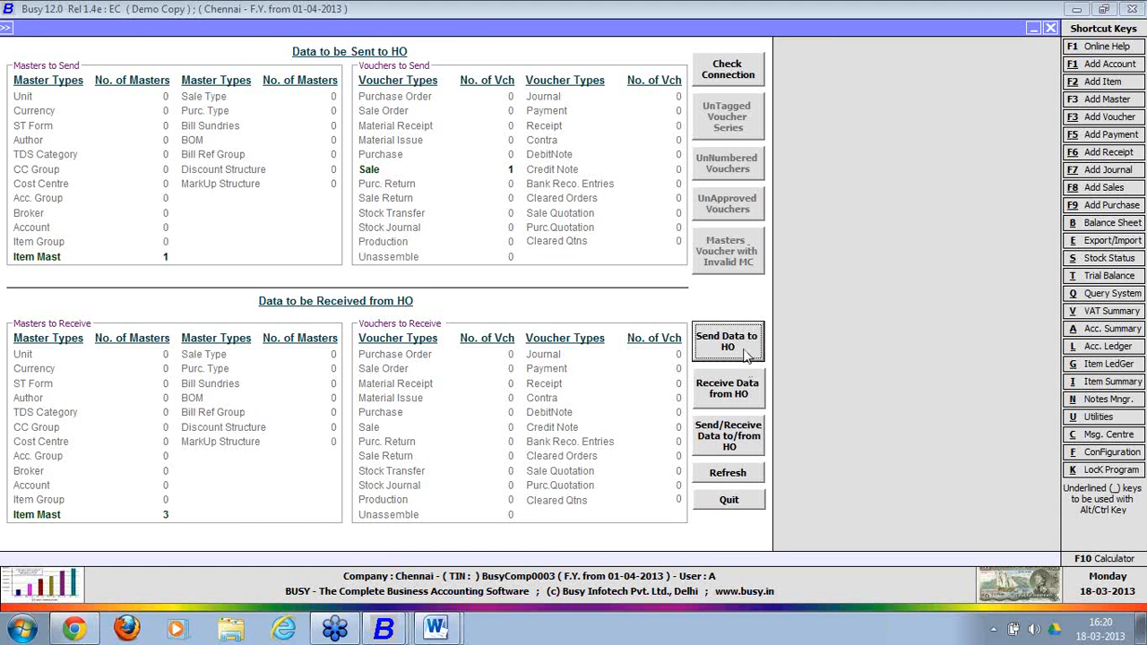
# Send and receive data with the head office, skipping the log, then quit the screen.
pyautogui.click(740, 446)
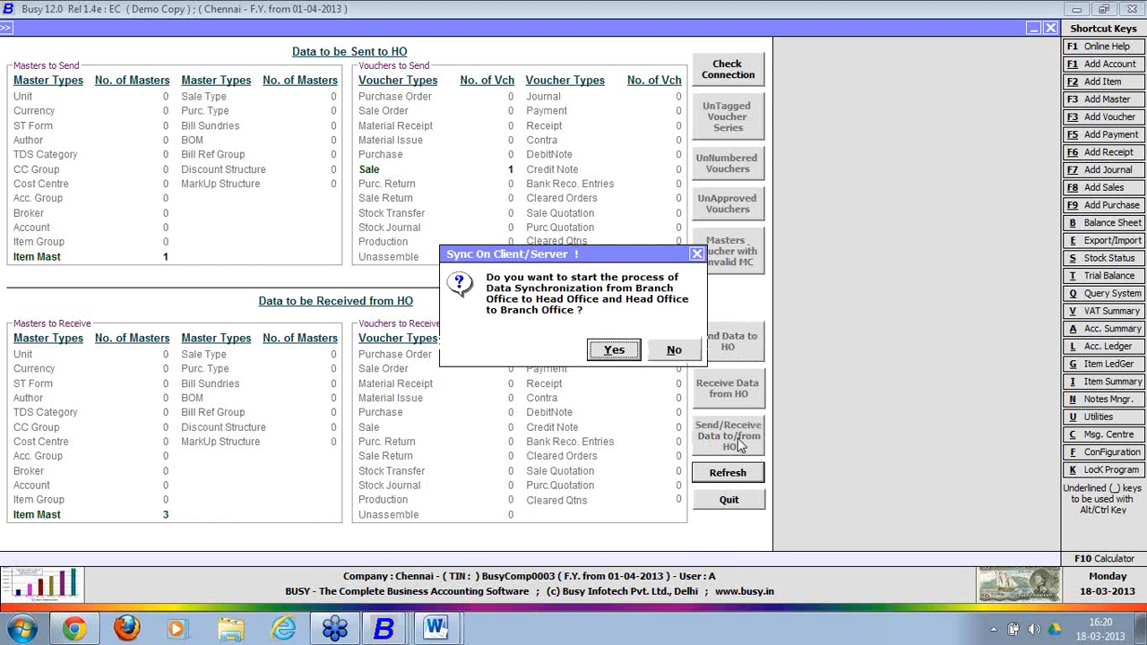
pyautogui.click(614, 352)
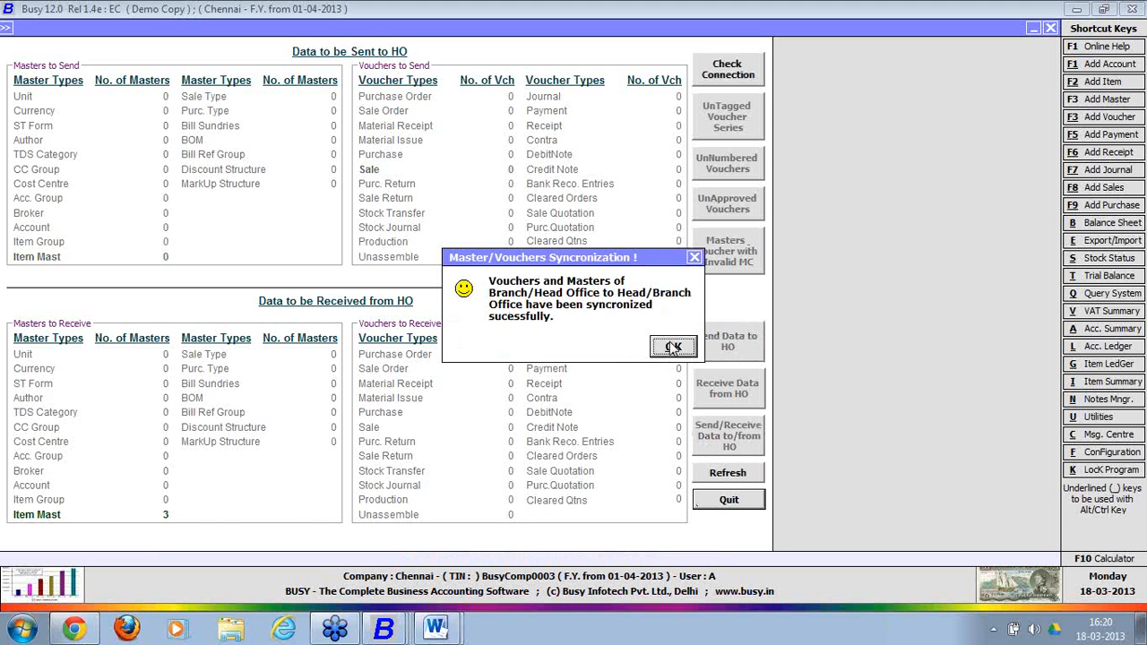
pyautogui.click(669, 349)
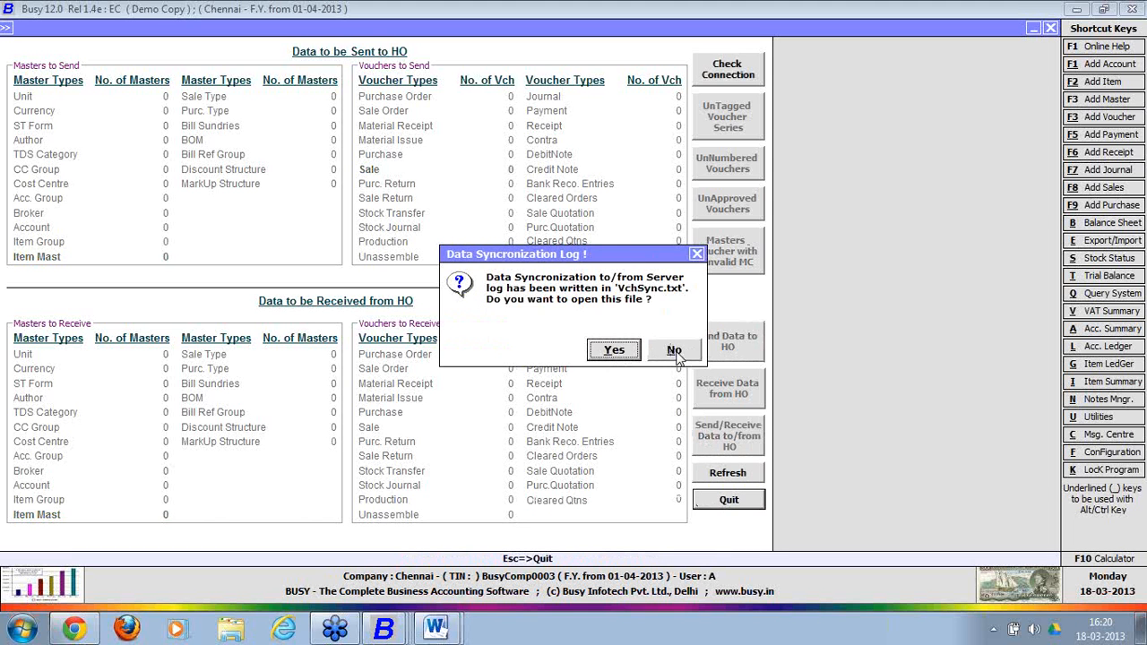
pyautogui.click(675, 351)
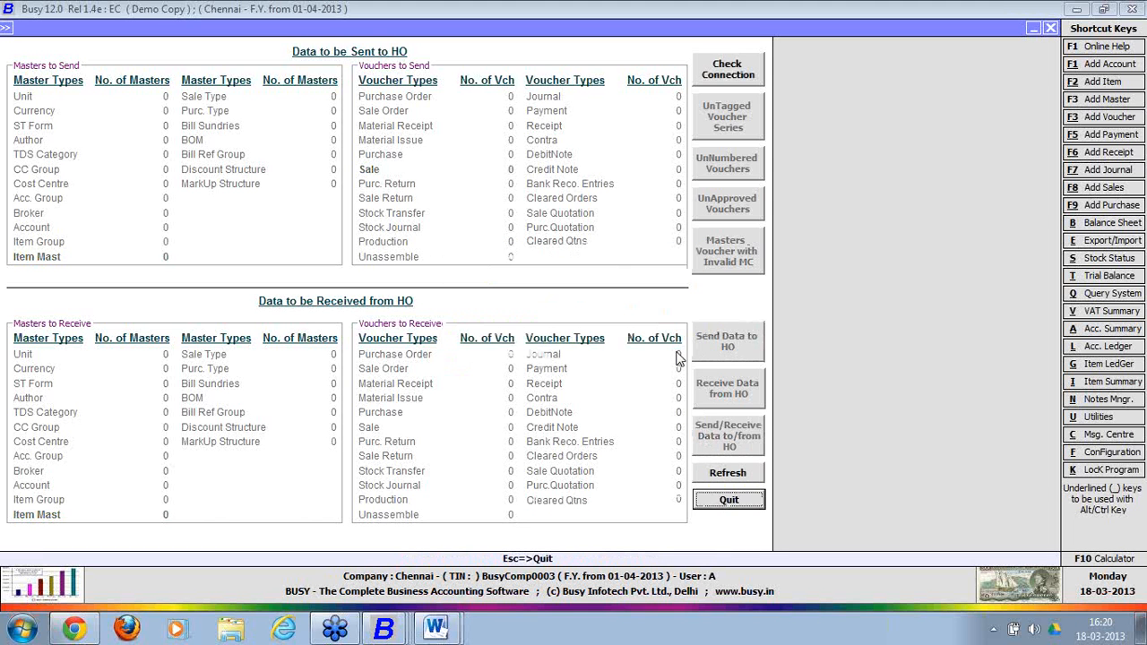
pyautogui.click(741, 504)
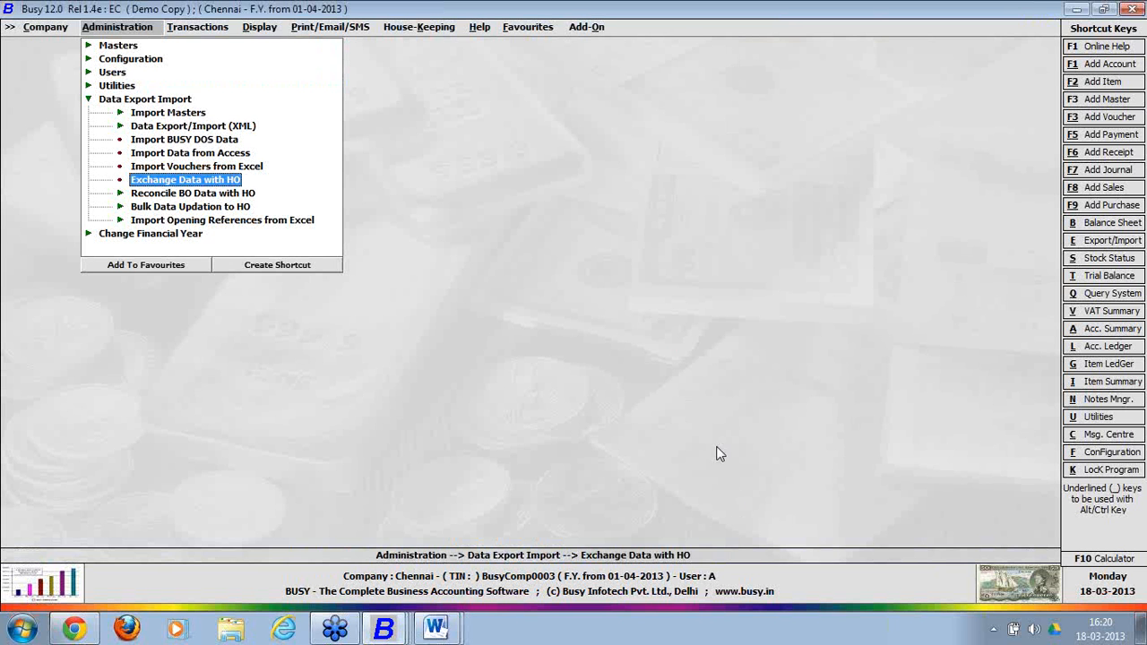
# Switch to the Delhi Headoffice company window and close the enterprise features settings.
pyautogui.click(397, 630)
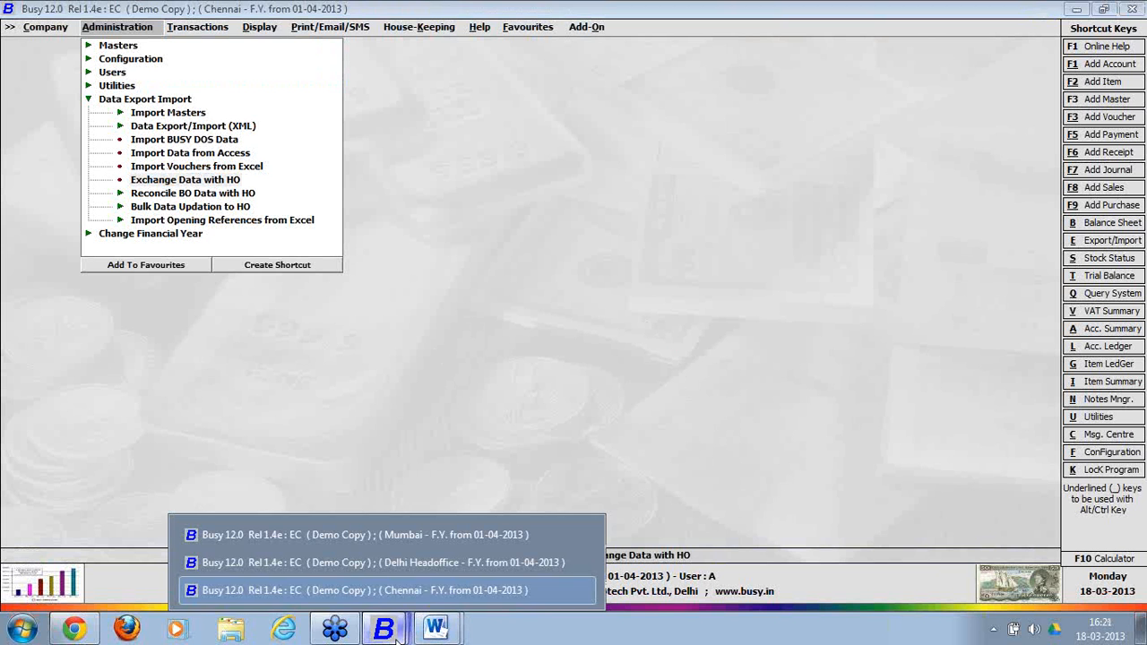
pyautogui.click(408, 563)
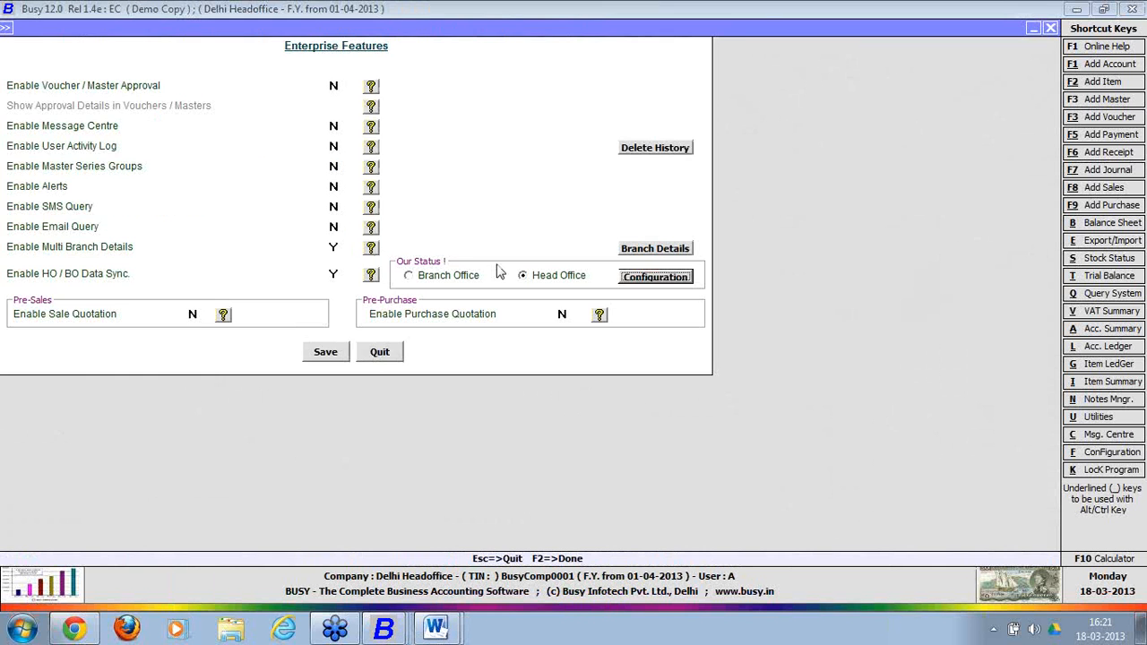
pyautogui.click(395, 351)
pyautogui.click(149, 469)
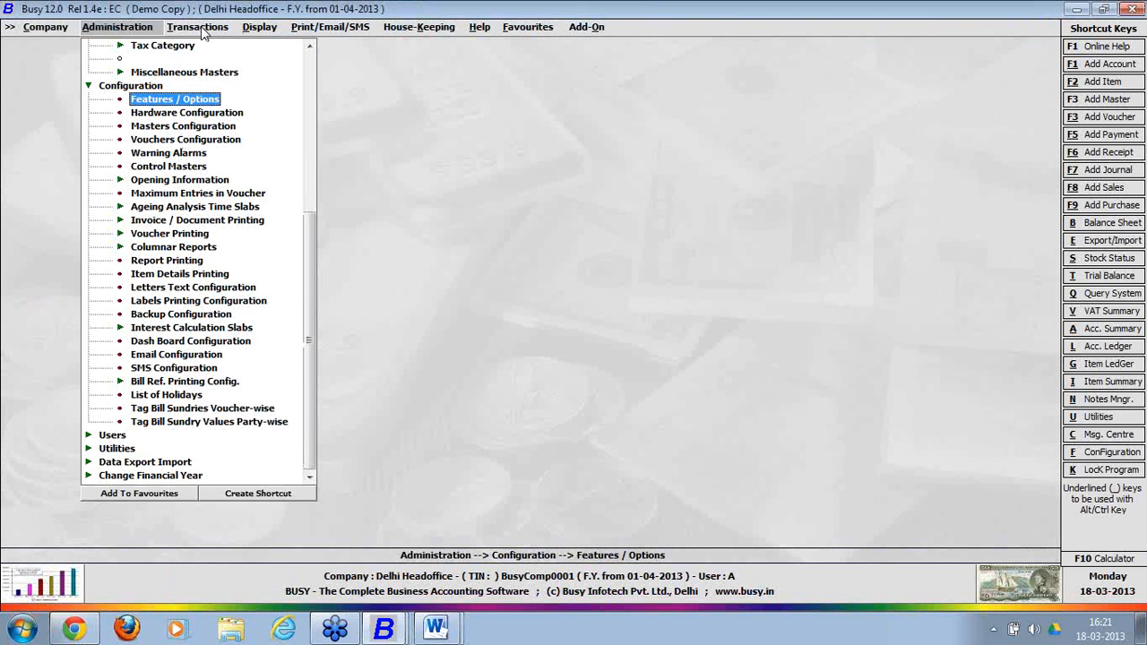
# Try modifying a Chennai-series sales voucher, dismiss the no-voucher message, and close the screen.
pyautogui.click(202, 28)
pyautogui.click(229, 72)
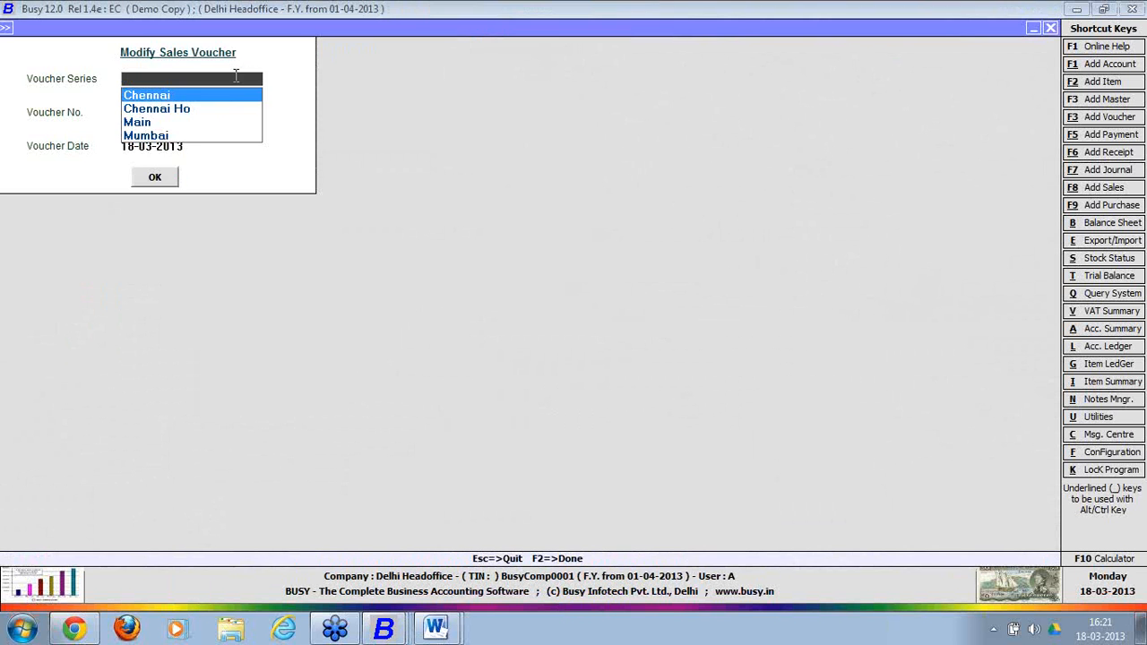
pyautogui.press('Return')
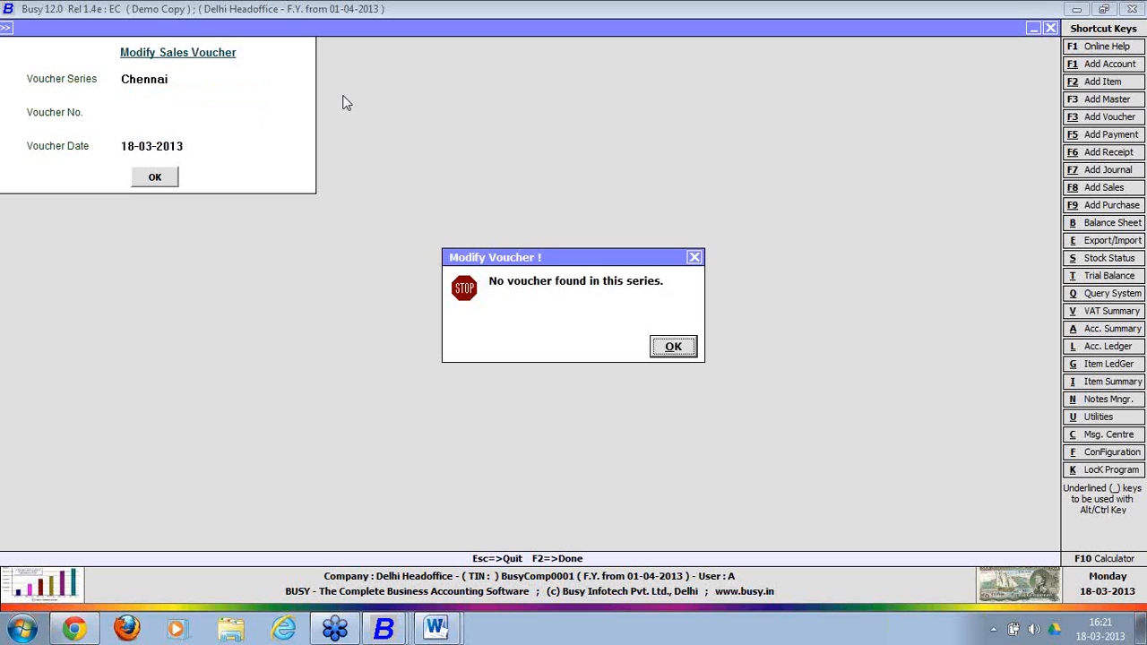
pyautogui.press('Return')
pyautogui.press('Return')
pyautogui.press('Return')
pyautogui.press('Escape')
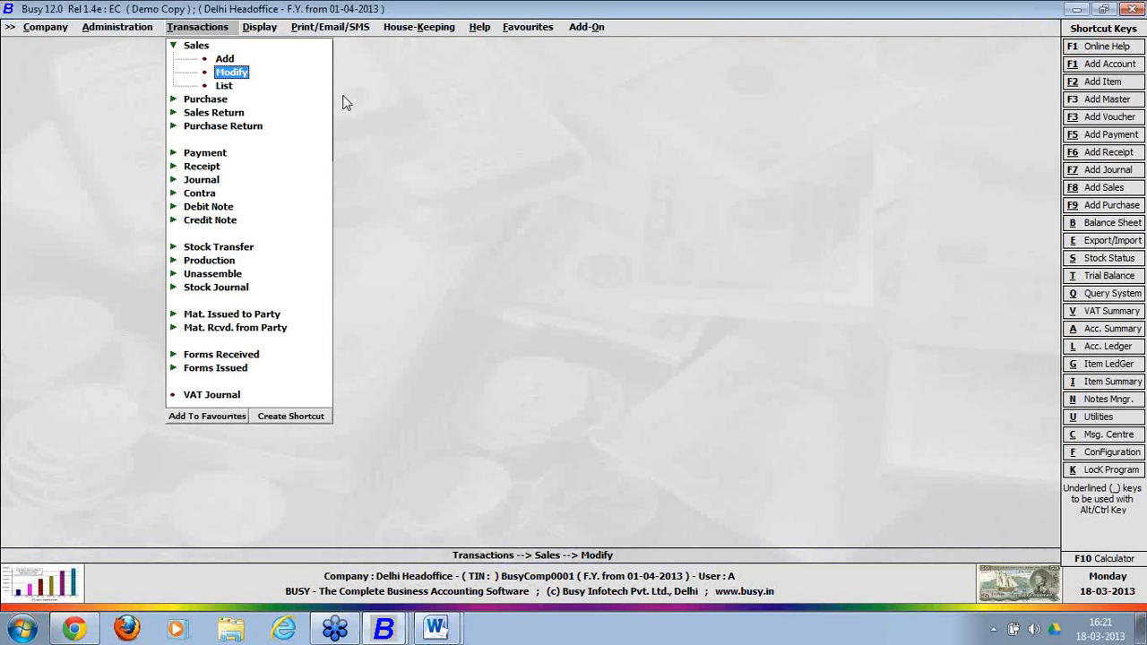
# Move to the administration options and step up through them toward Utilities.
pyautogui.press('Left')
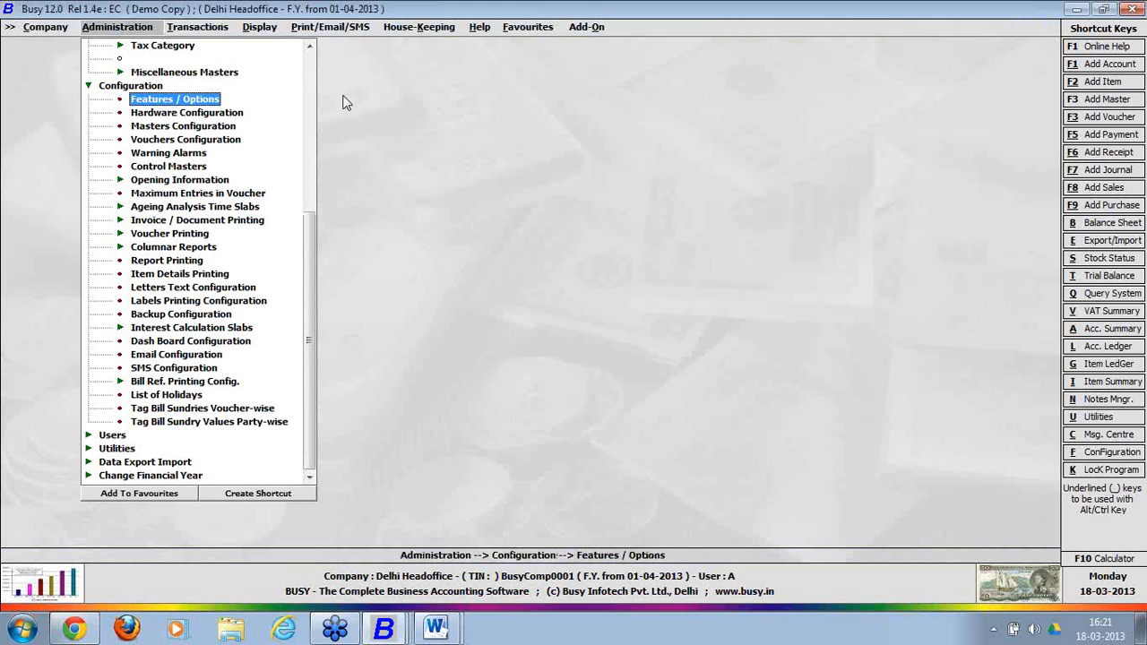
pyautogui.press('Up')
pyautogui.press('Up')
pyautogui.press('Up')
pyautogui.press('Up')
pyautogui.press('Up')
pyautogui.press('Up')
pyautogui.press('Up')
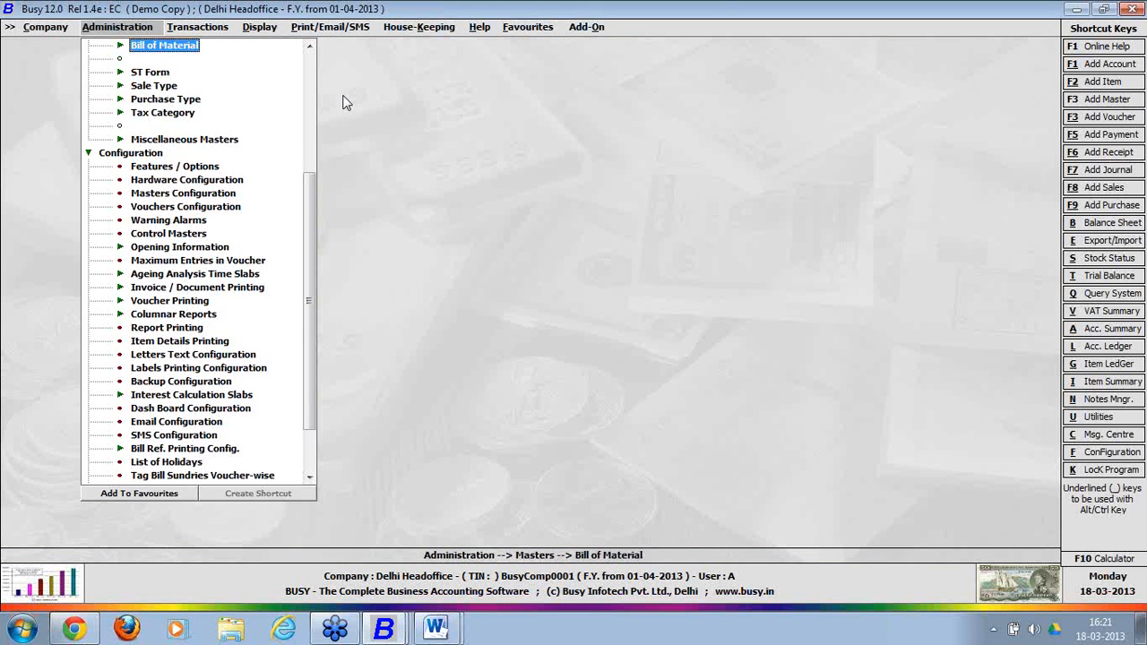
pyautogui.press('Up')
pyautogui.press('Up')
pyautogui.press('Up')
pyautogui.press('Up')
pyautogui.press('Up')
pyautogui.press('Up')
pyautogui.press('Up')
pyautogui.press('Up')
pyautogui.press('Up')
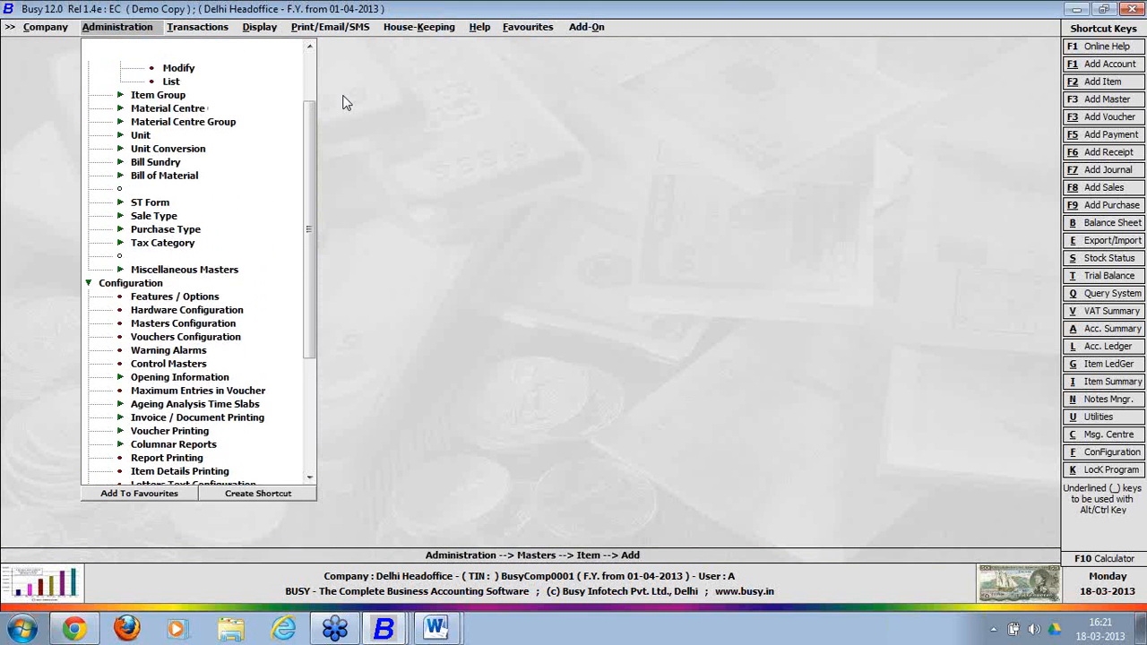
pyautogui.press('Up')
pyautogui.press('Up')
pyautogui.press('Up')
pyautogui.press('Up')
pyautogui.press('Up')
pyautogui.press('Up')
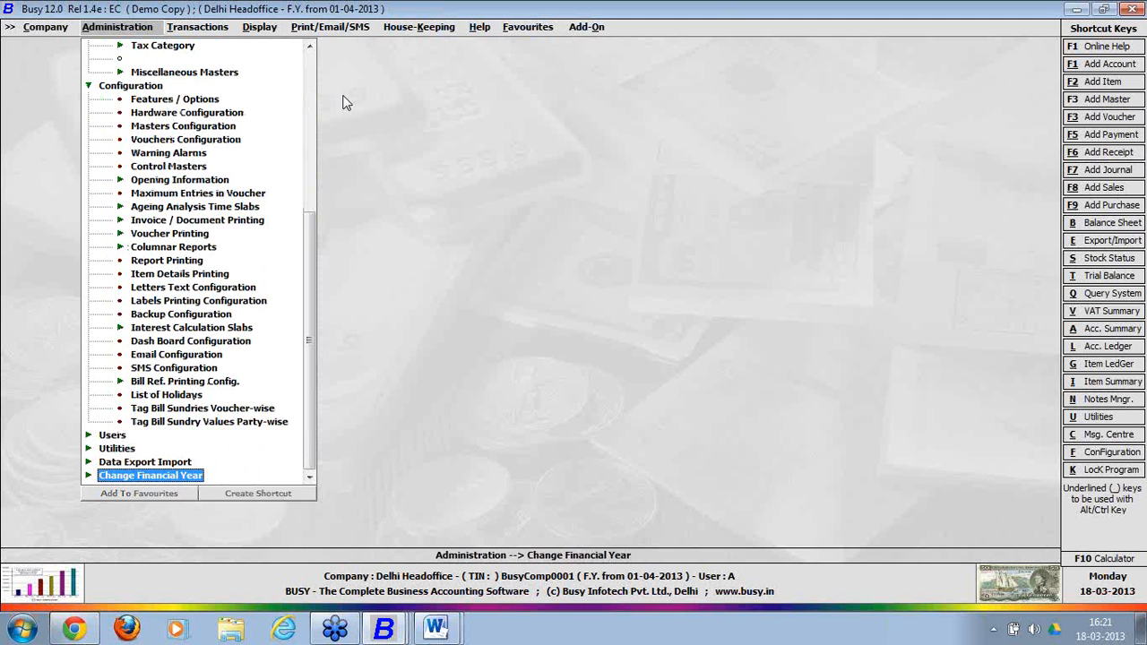
pyautogui.press('Up')
pyautogui.press('Up')
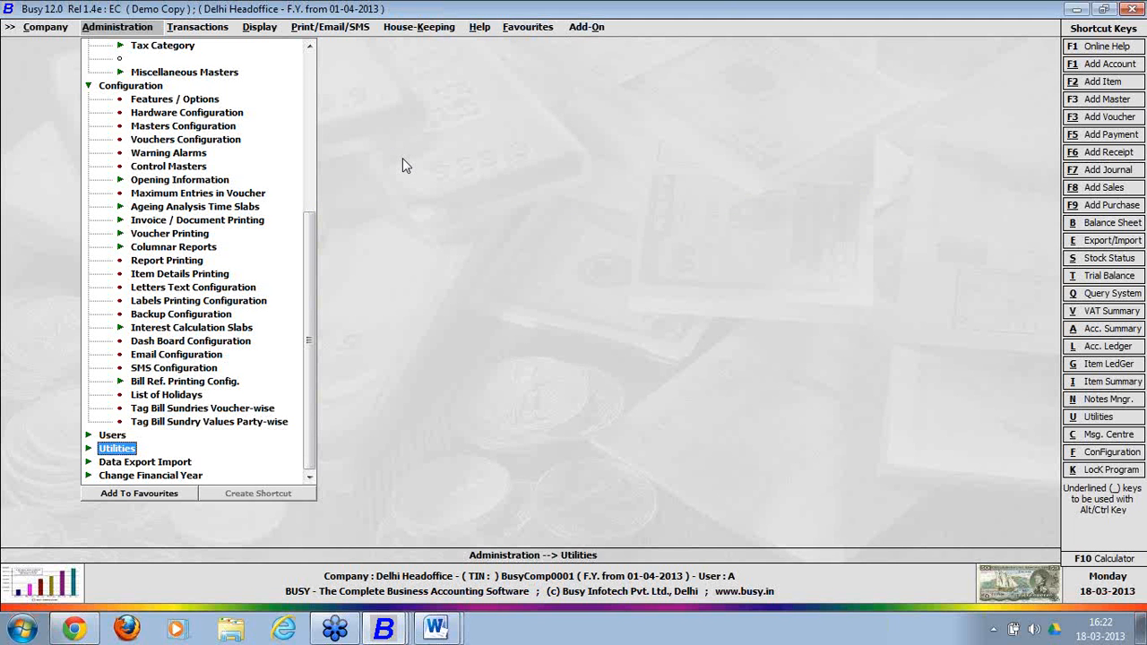
pyautogui.press('Right')
pyautogui.press('Right')
# View the existing Chennai-series sales voucher, then quit it without changes.
pyautogui.press('Left')
pyautogui.press('Up')
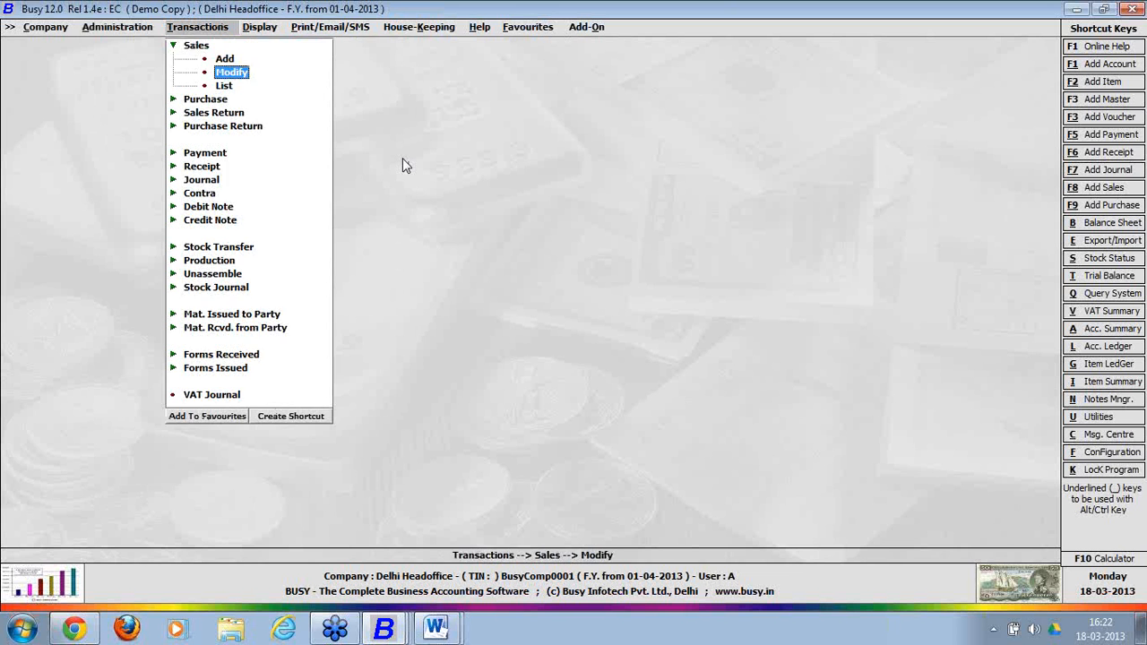
pyautogui.press('Return')
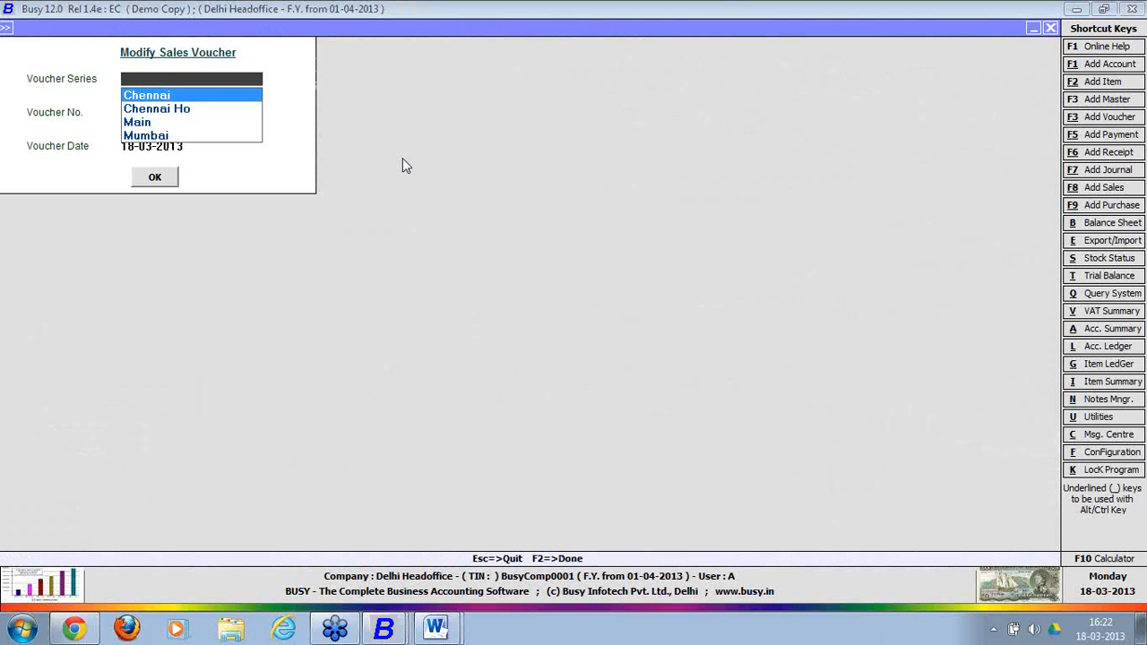
pyautogui.press('Return')
pyautogui.press('Return')
pyautogui.press('Return')
pyautogui.press('Return')
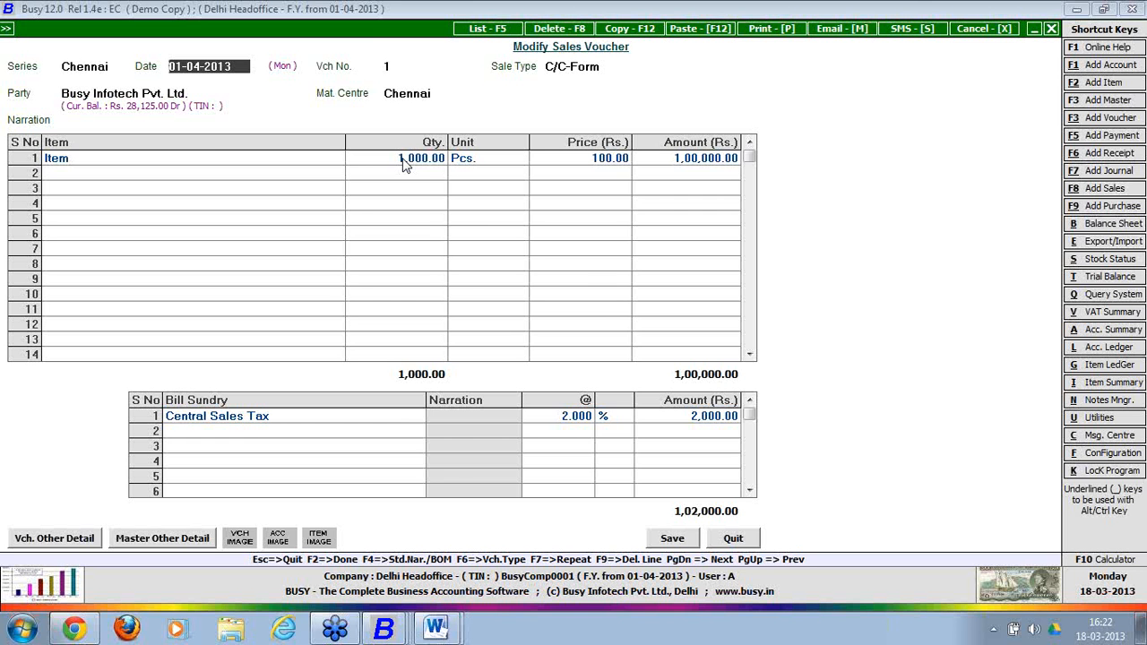
pyautogui.press('Escape')
pyautogui.press('Return')
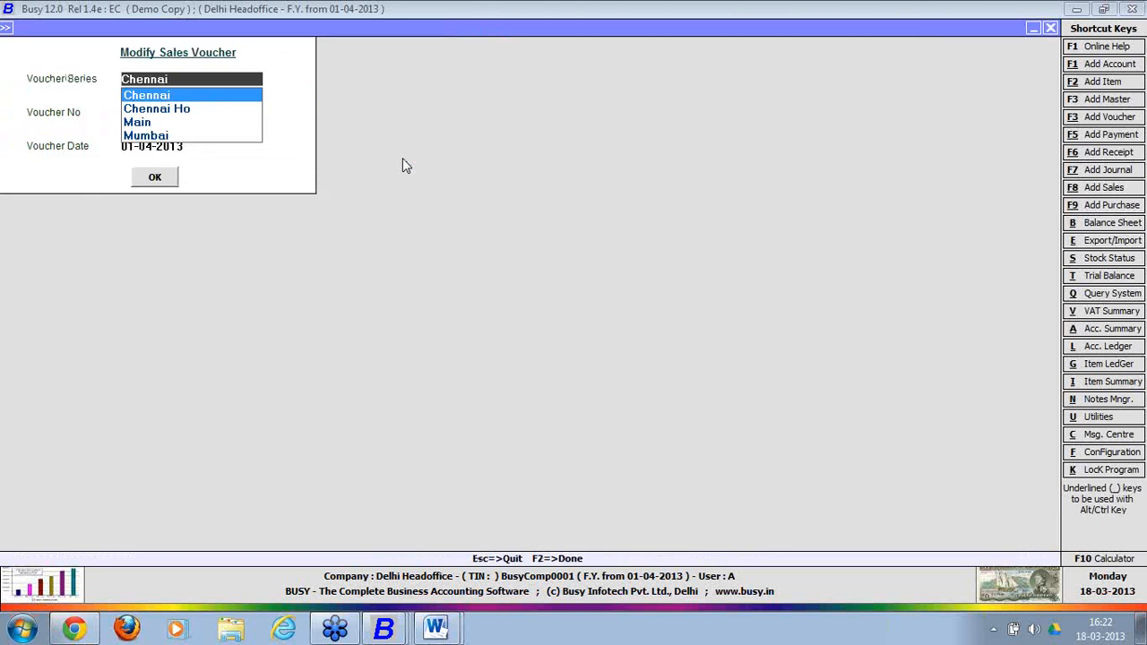
pyautogui.press('Escape')
# Open and close a new sales voucher form, then collapse the Sales group.
pyautogui.press('Up')
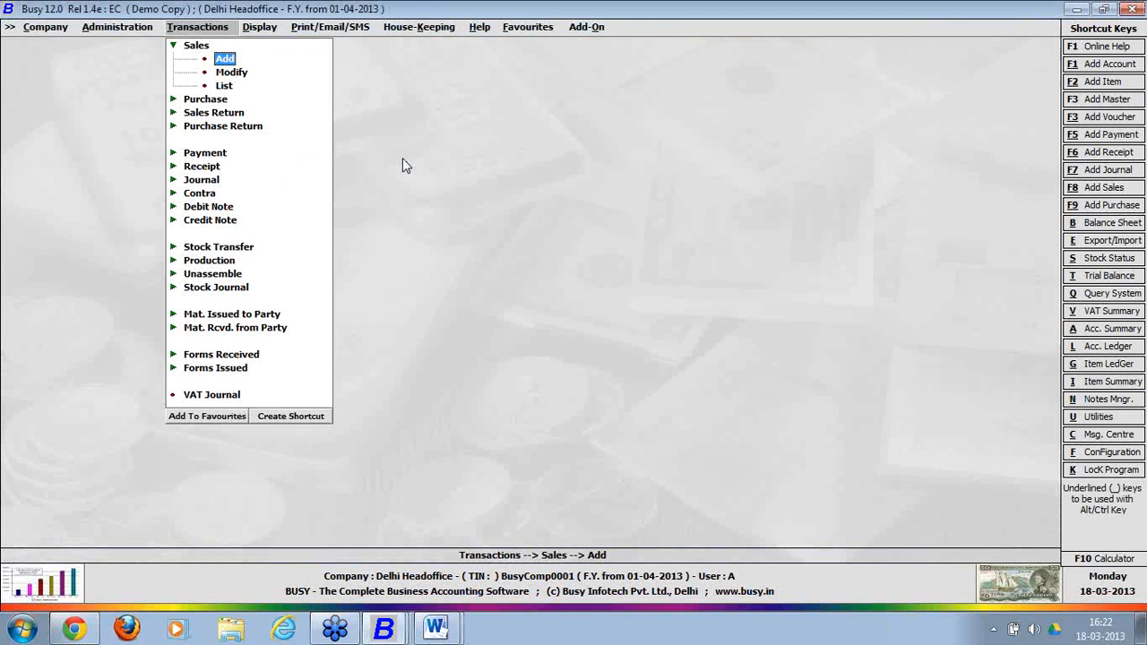
pyautogui.press('Return')
pyautogui.press('Escape')
pyautogui.press('Up')
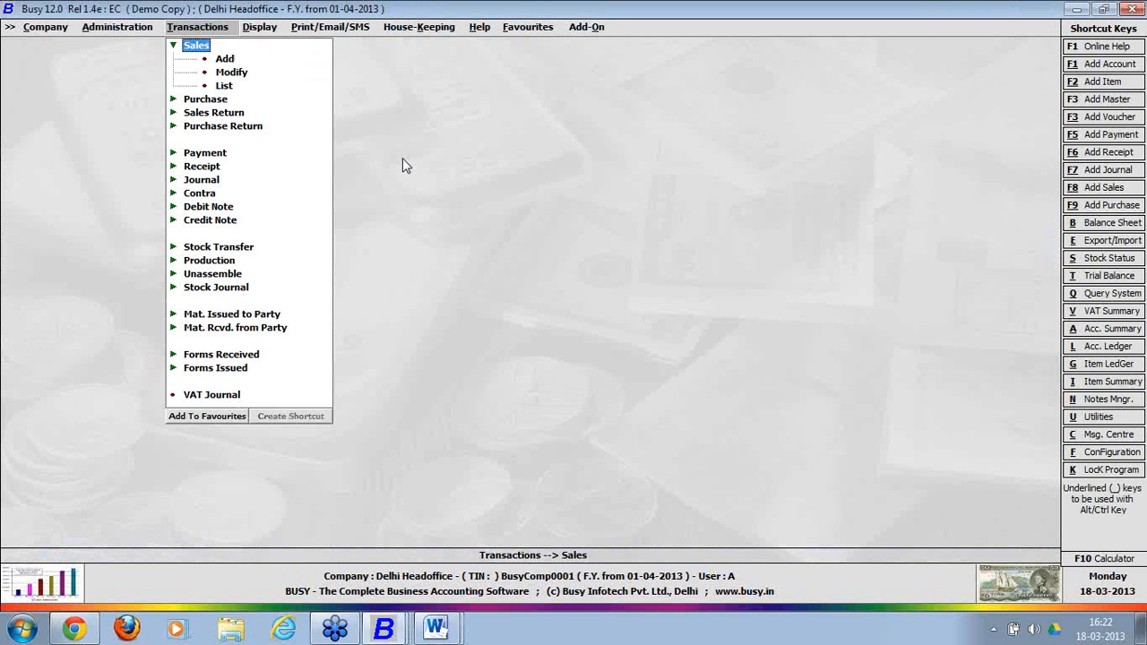
pyautogui.press('Left')
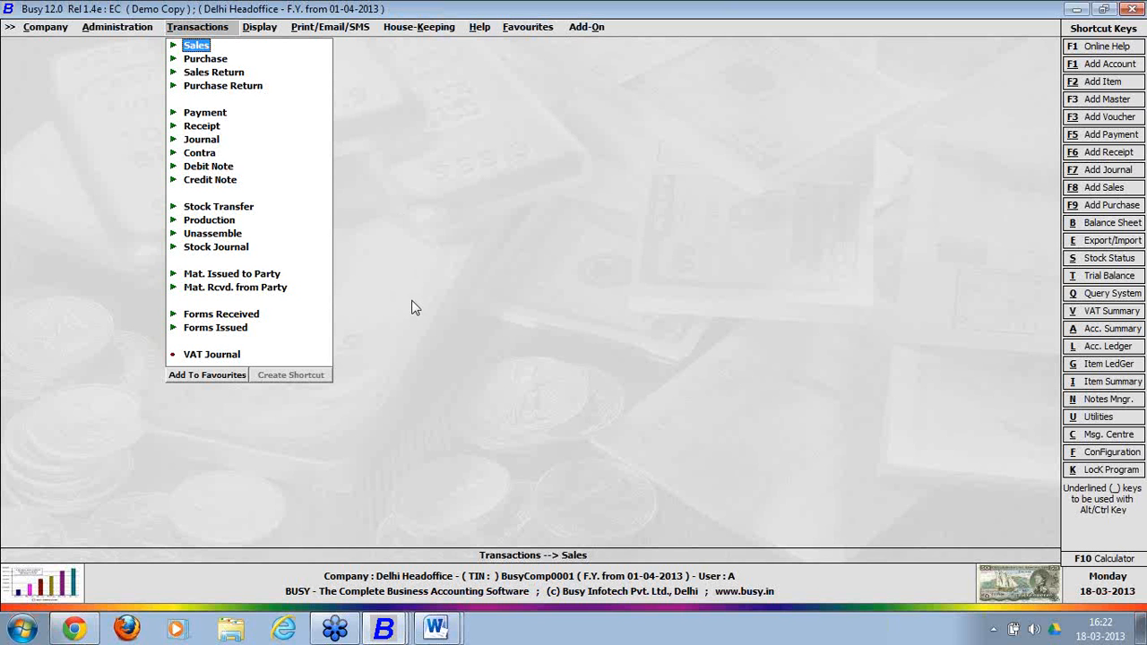
# Launch Word through a Start menu search for 'winword', after a failed 'winord' search.
pyautogui.click(23, 629)
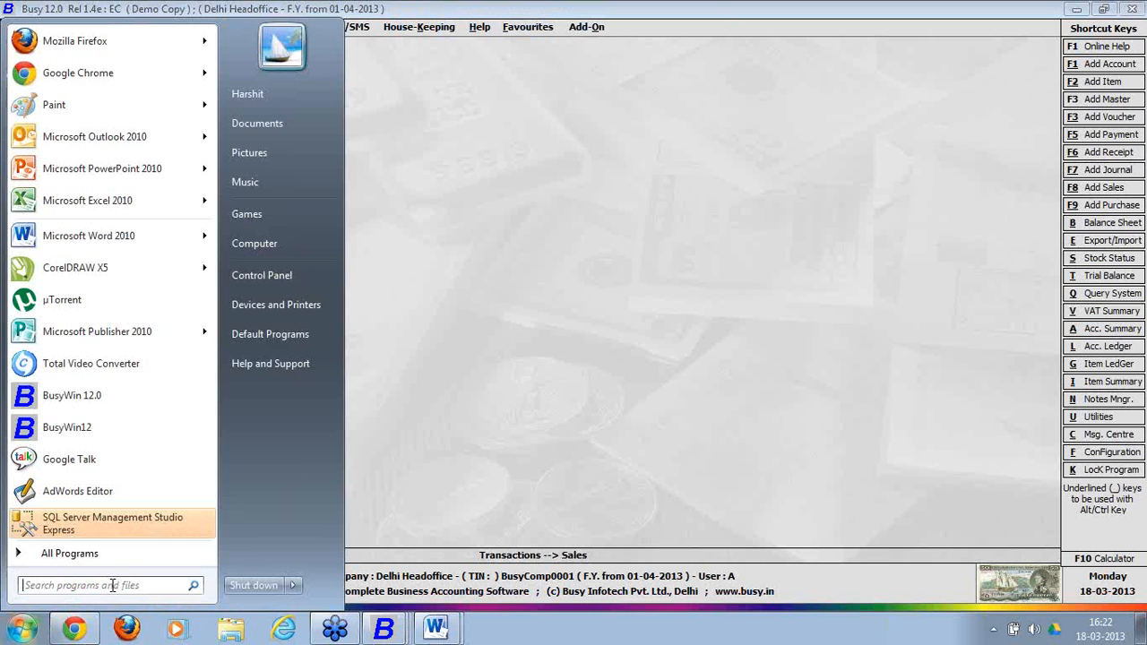
pyautogui.write('wino')
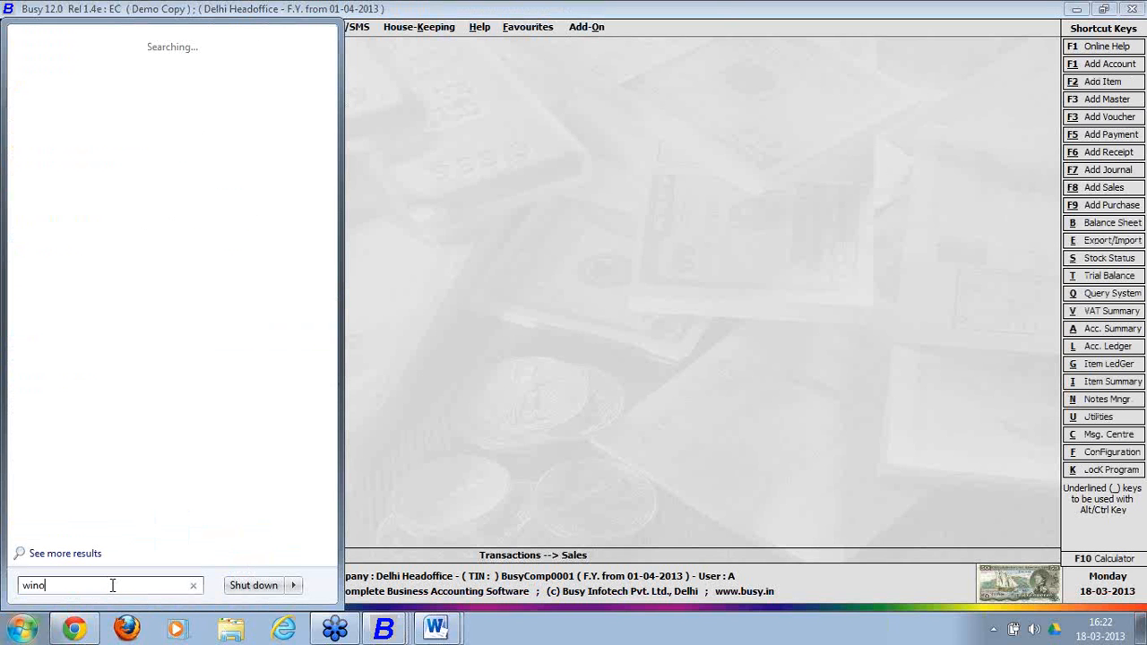
pyautogui.write('rd')
pyautogui.press('Return')
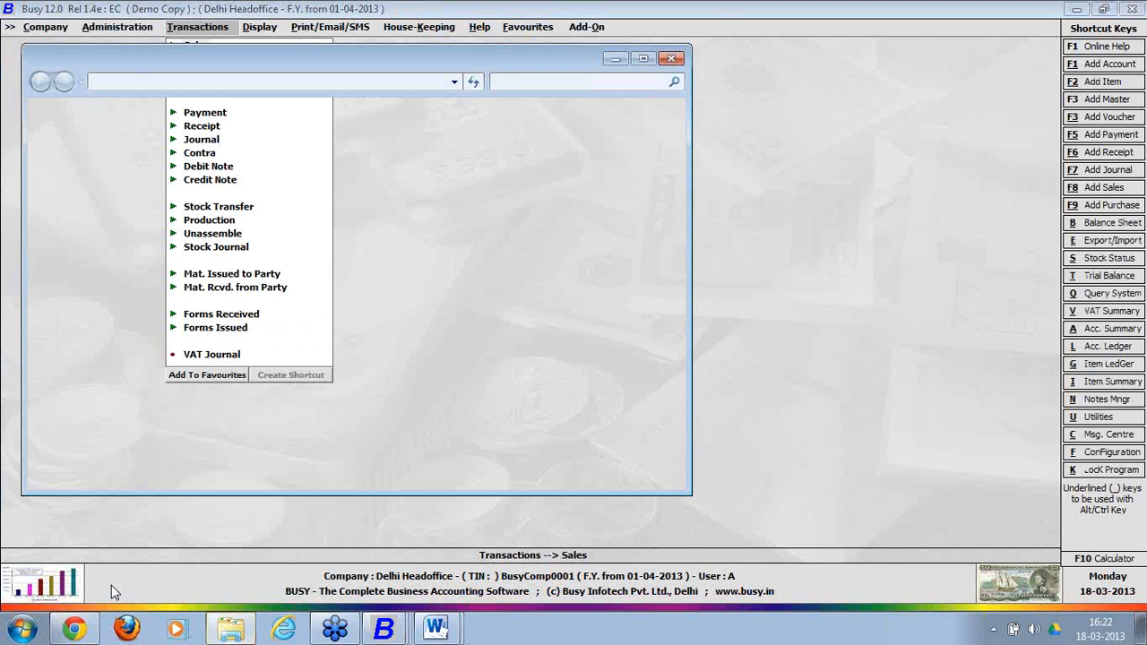
pyautogui.click(671, 58)
pyautogui.click(22, 629)
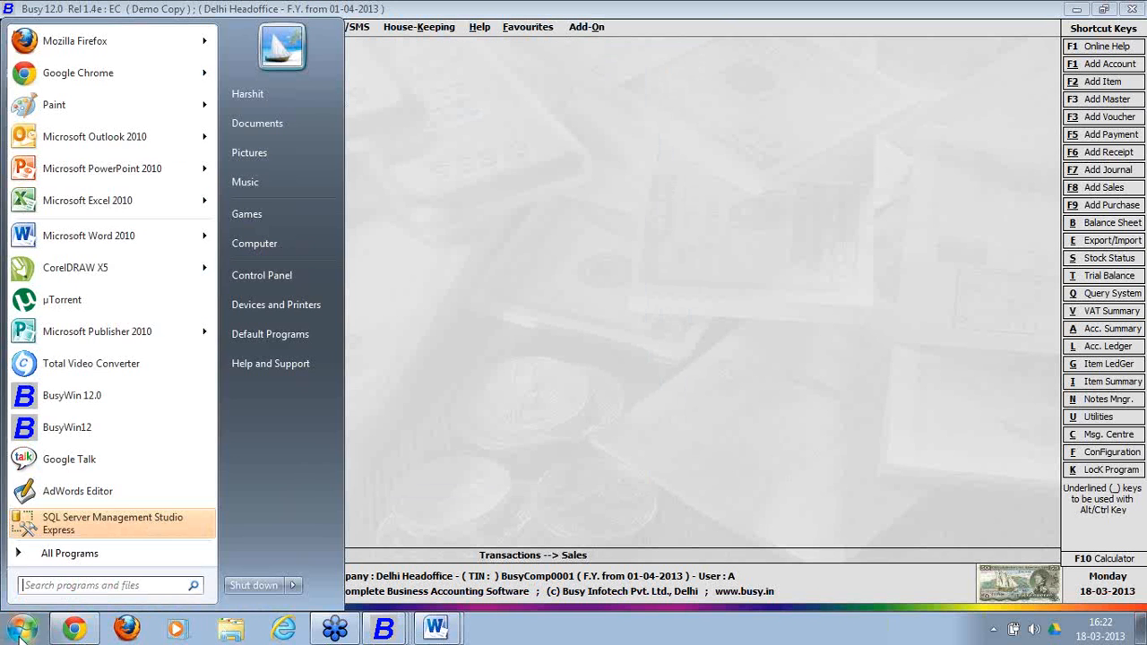
pyautogui.write('win')
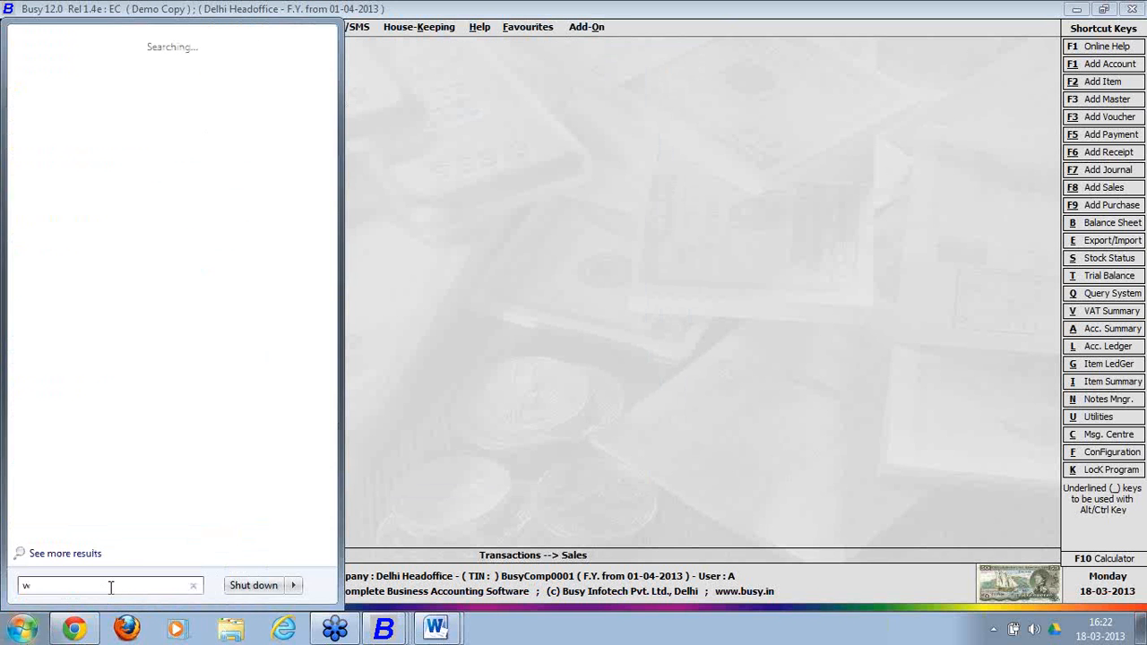
pyautogui.write('word')
pyautogui.press('Return')
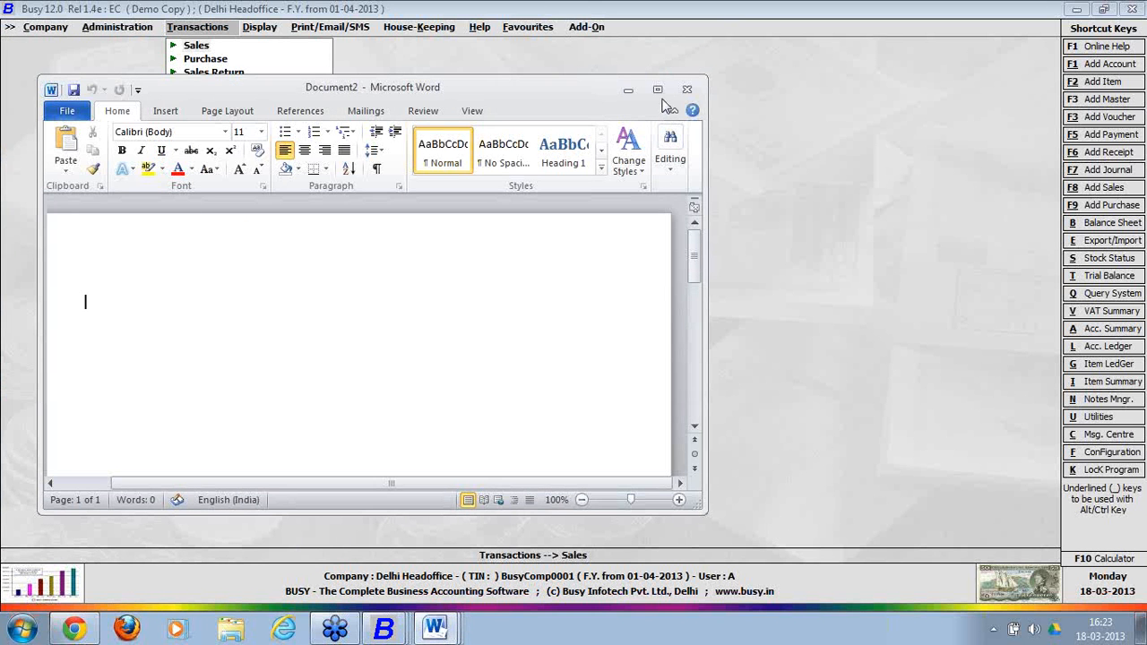
# Maximize the Word window and set the font size to 20.
pyautogui.click(657, 89)
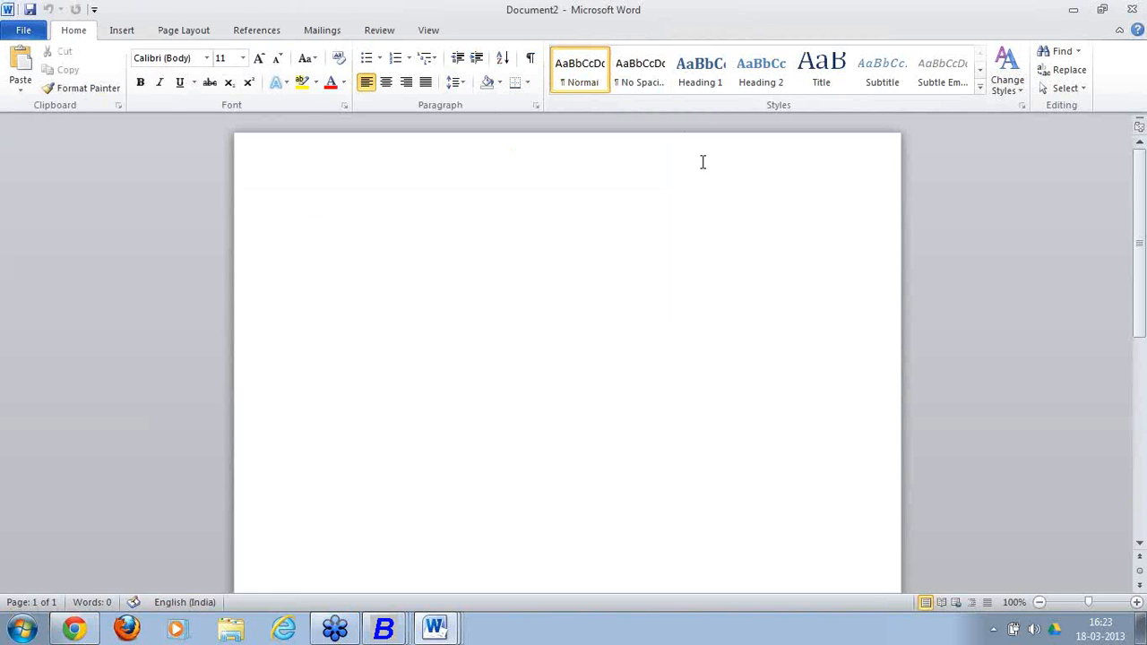
pyautogui.write('RE')
pyautogui.press('BackSpace')
pyautogui.press('BackSpace')
pyautogui.hotkey('ctrl', 'shift', '.')
pyautogui.hotkey('ctrl', 'shift', '.')
pyautogui.hotkey('ctrl', 'shift', '.')
pyautogui.hotkey('ctrl', 'shift', '.')
pyautogui.hotkey('ctrl', 'shift', '.')
# Type the lines 'Requirement for HO - BO' and 'Head-office', then begin '1) Windows server'.
pyautogui.write('Req')
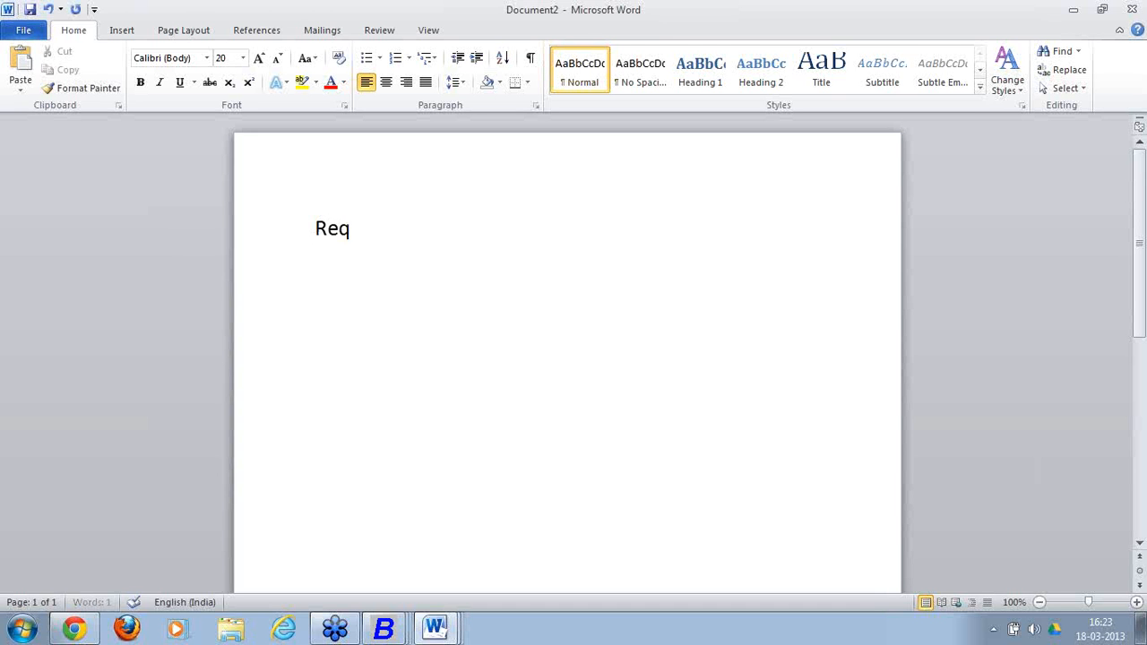
pyautogui.write('uirement ')
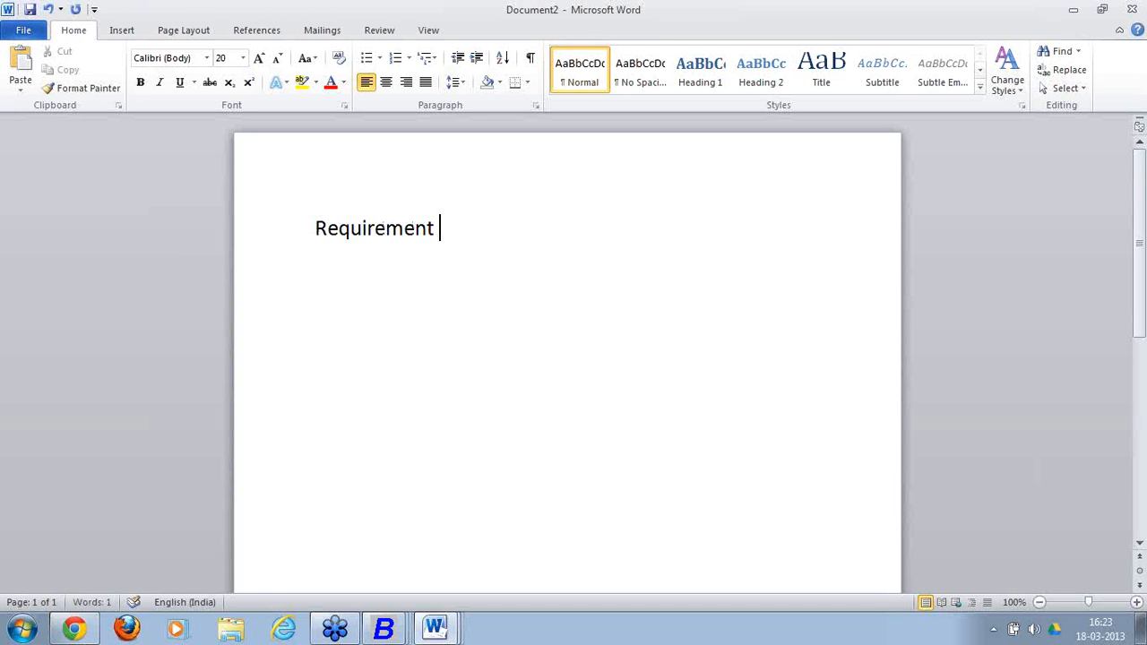
pyautogui.write('for HO')
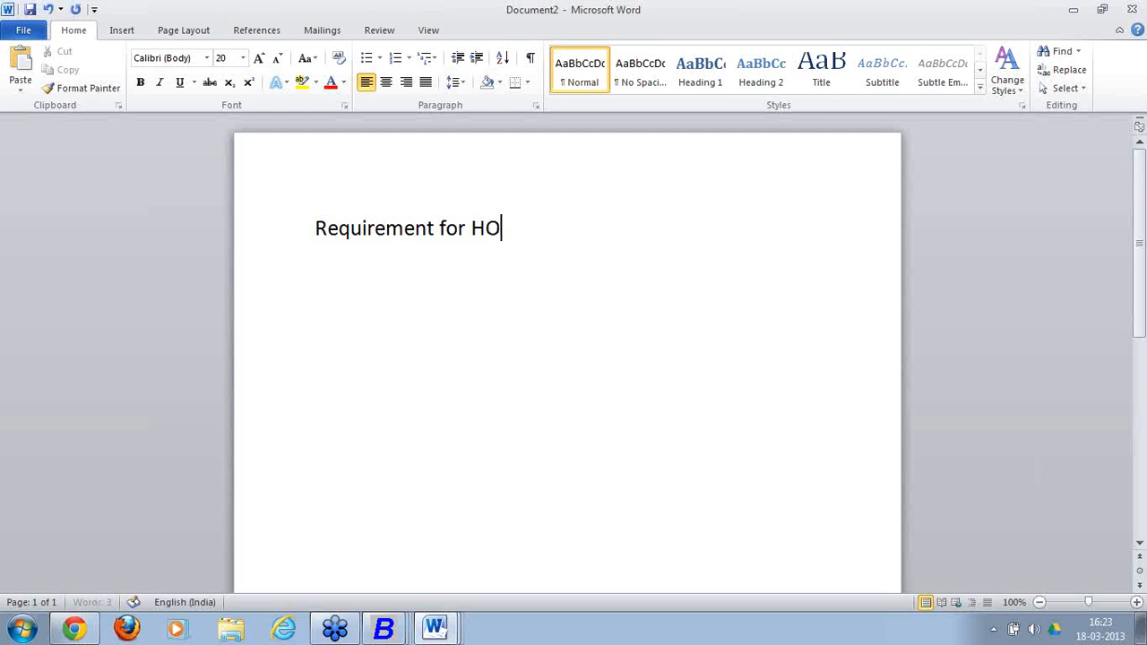
pyautogui.write(' - BO')
pyautogui.press('Return')
pyautogui.write('Head')
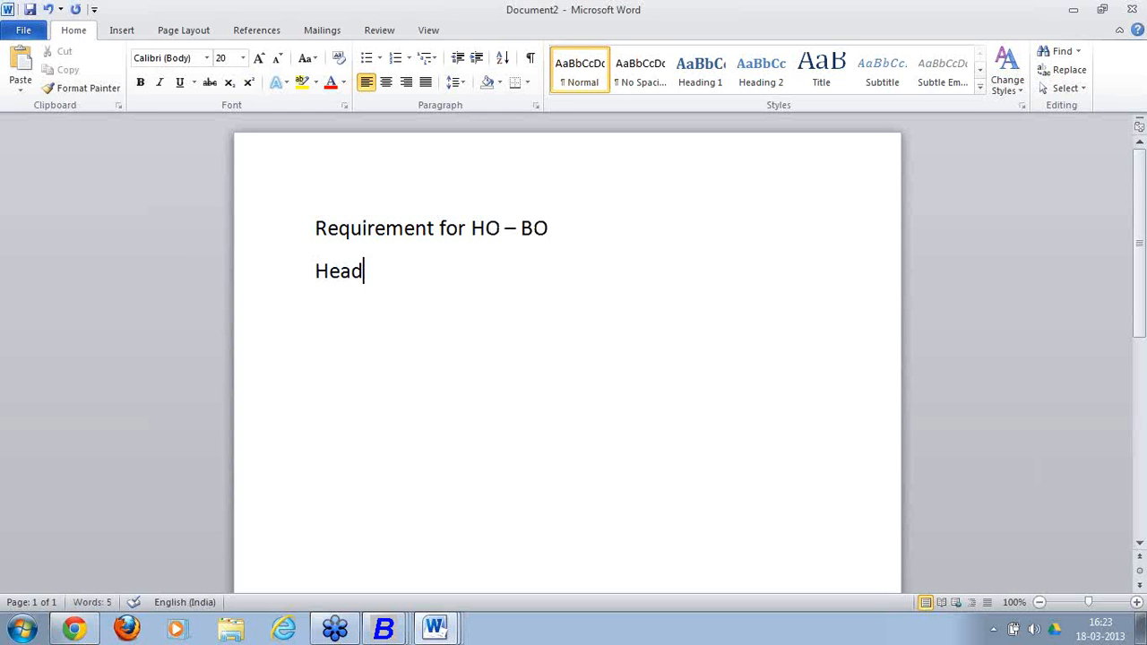
pyautogui.write('-office')
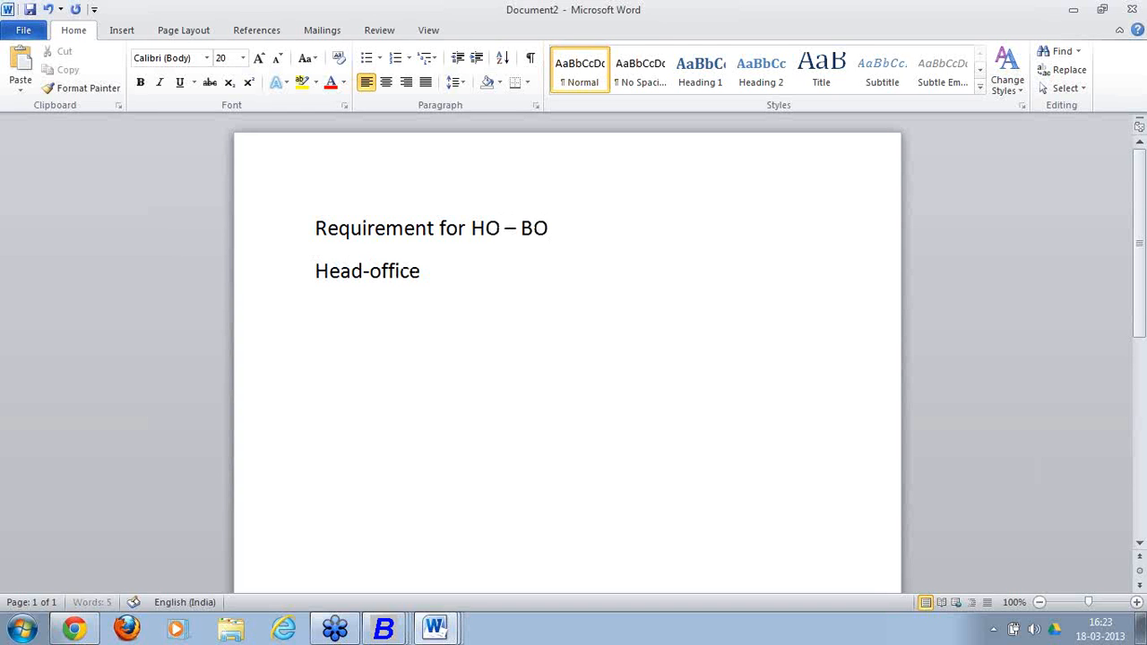
pyautogui.press('Return')
pyautogui.write('1) W')
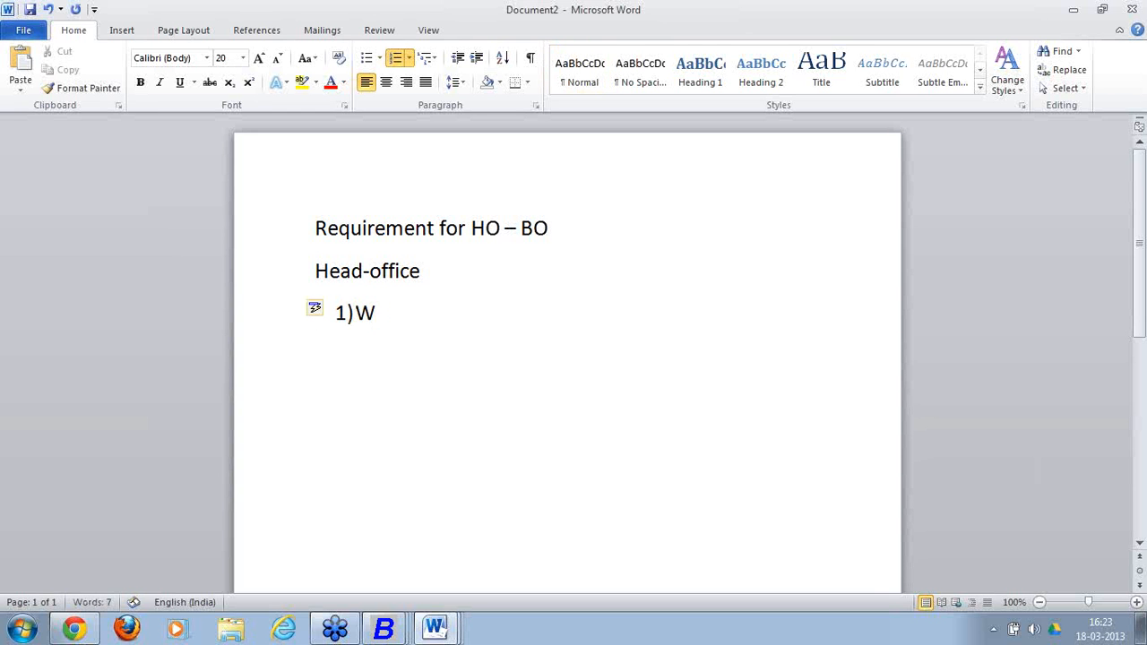
pyautogui.write('indows serverop')
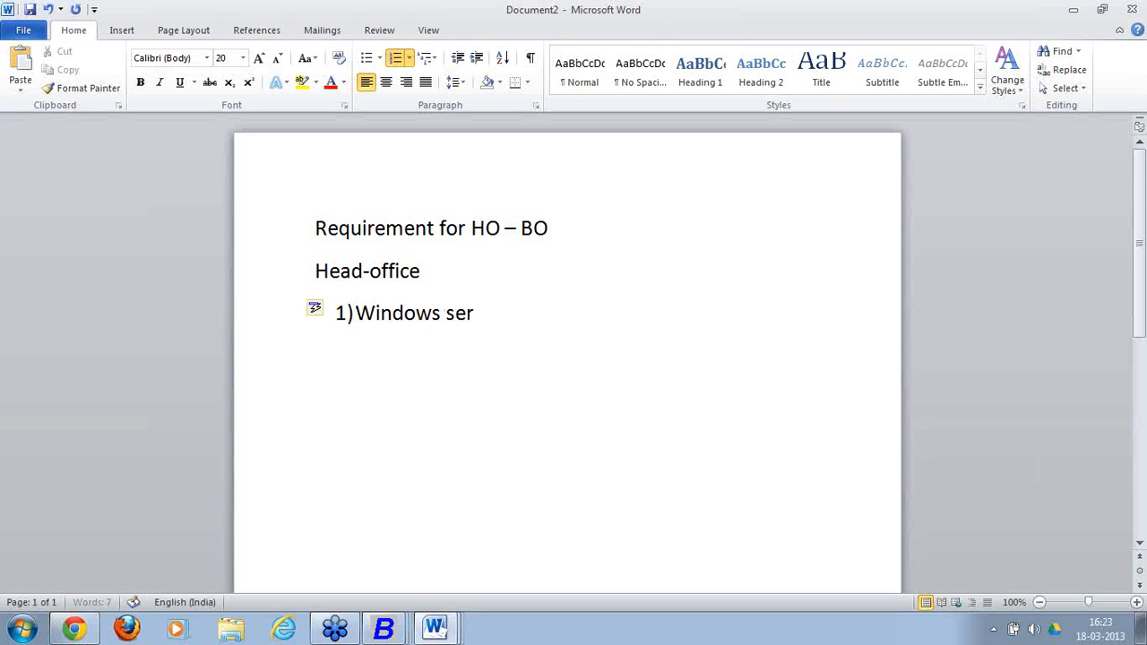
# Finish item 1 as 'Windows server operating system(2003 2008)' and start item 2.
pyautogui.press('BackSpace')
pyautogui.press('BackSpace')
pyautogui.write('operating system')
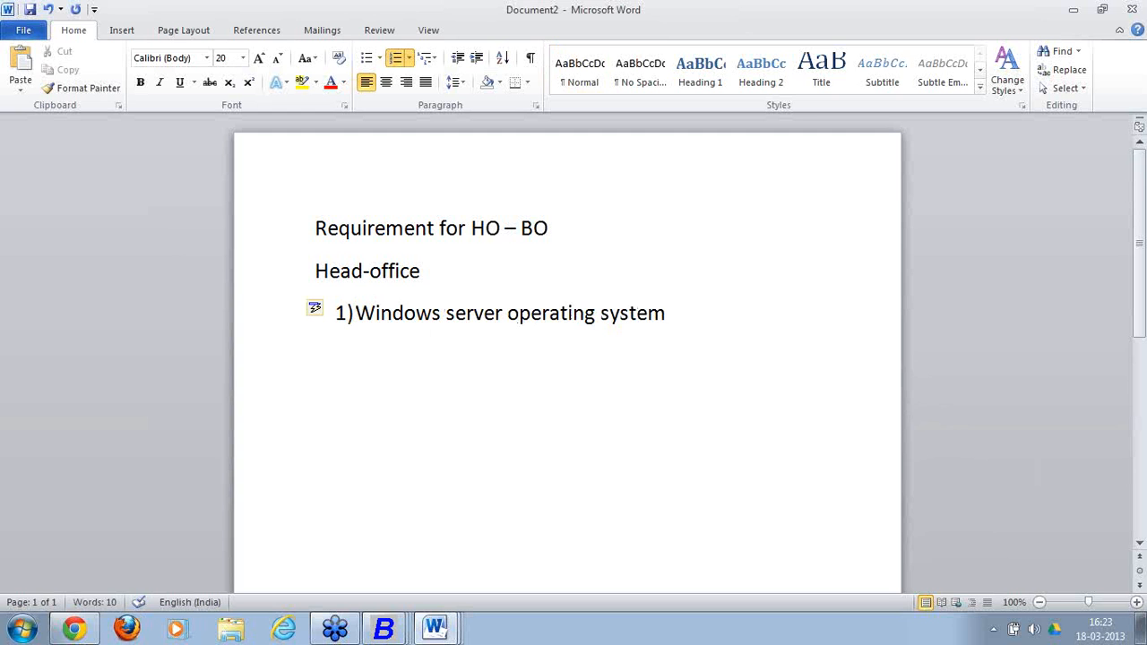
pyautogui.write('(2003')
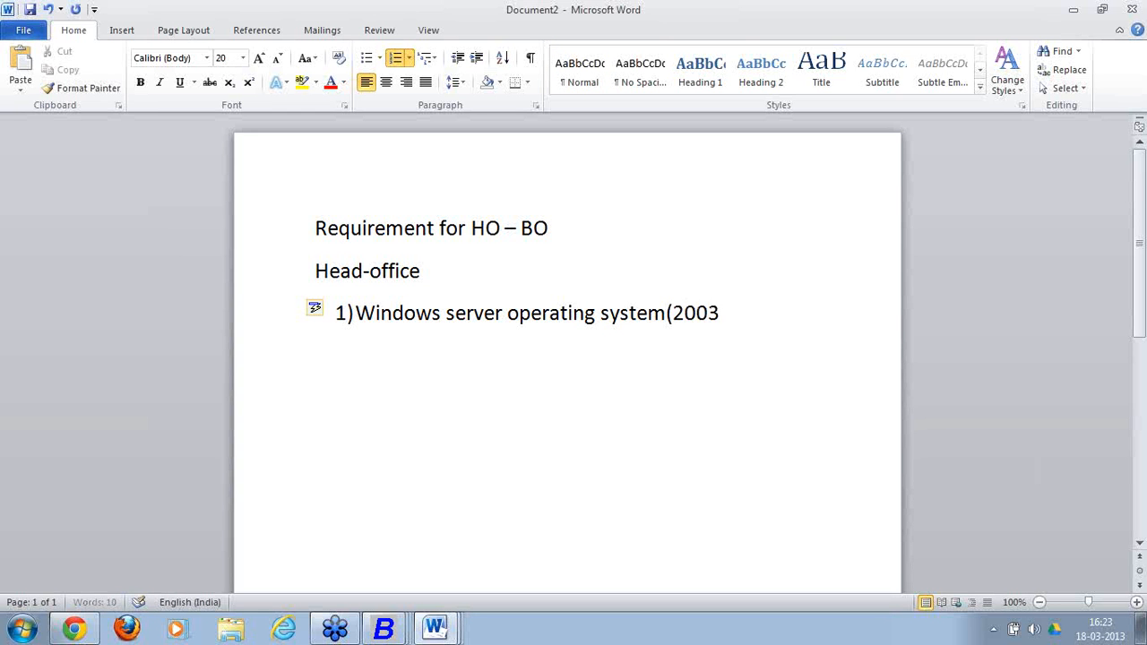
pyautogui.write(' 20008')
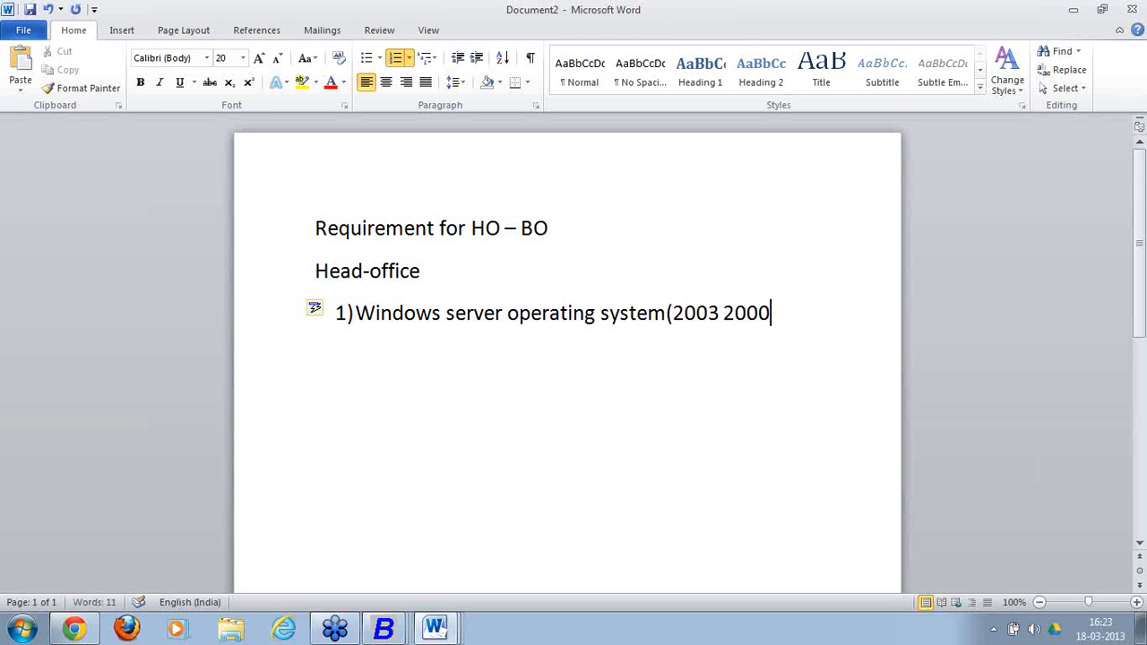
pyautogui.press('BackSpace')
pyautogui.press('BackSpace')
pyautogui.write('8')
pyautogui.write(')')
pyautogui.press('Return')
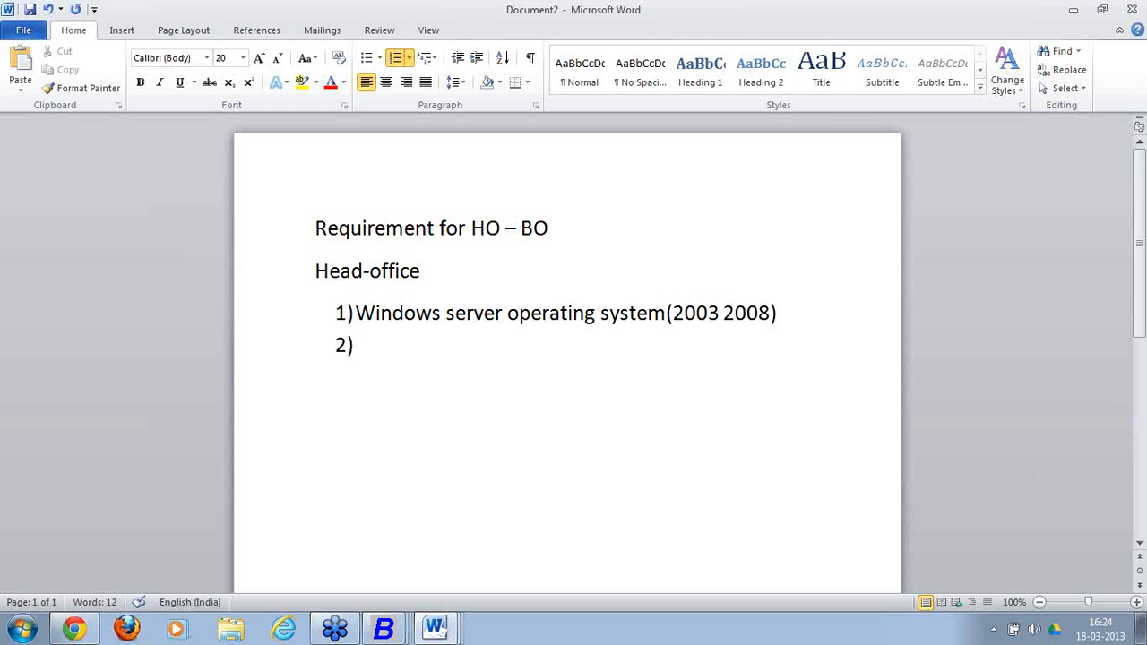
# Enter items 'SQL Server 2005 or 2008 express', 'Net connection' and 'BUSY liscense'.
pyautogui.write('SQL Serve')
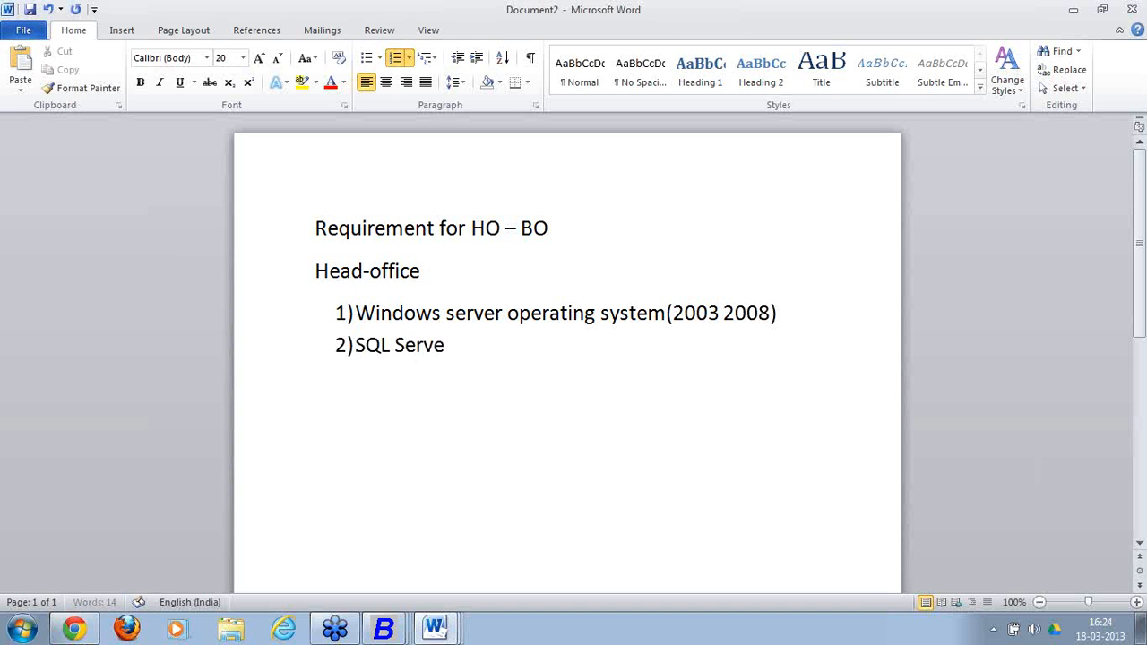
pyautogui.write('r 2005')
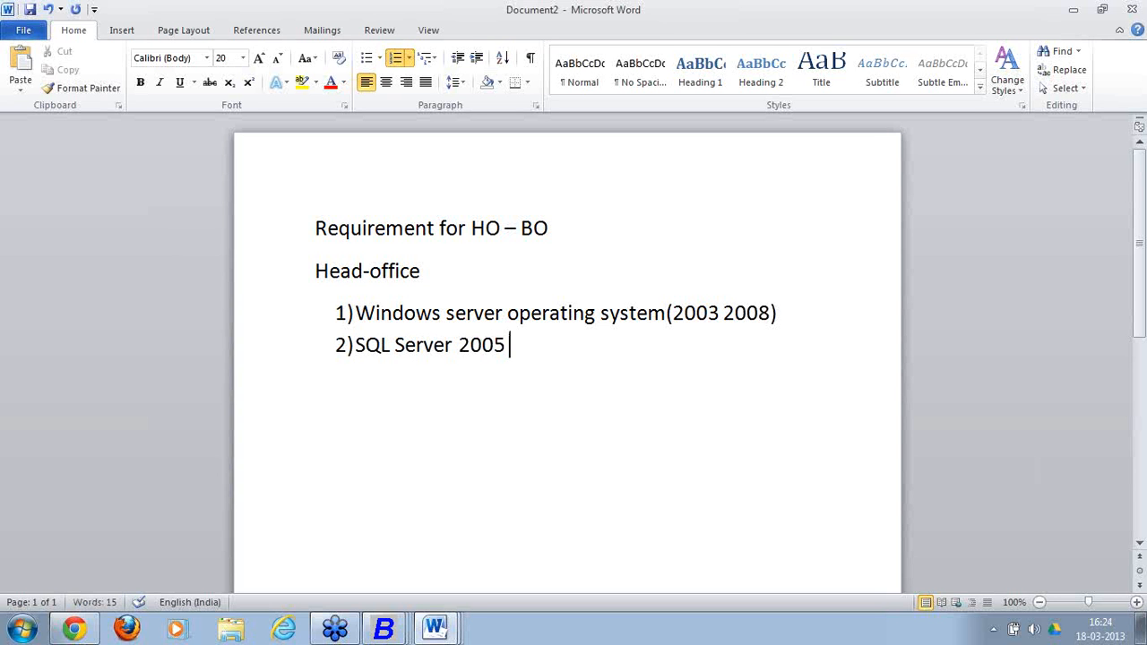
pyautogui.write(' or 2008 e')
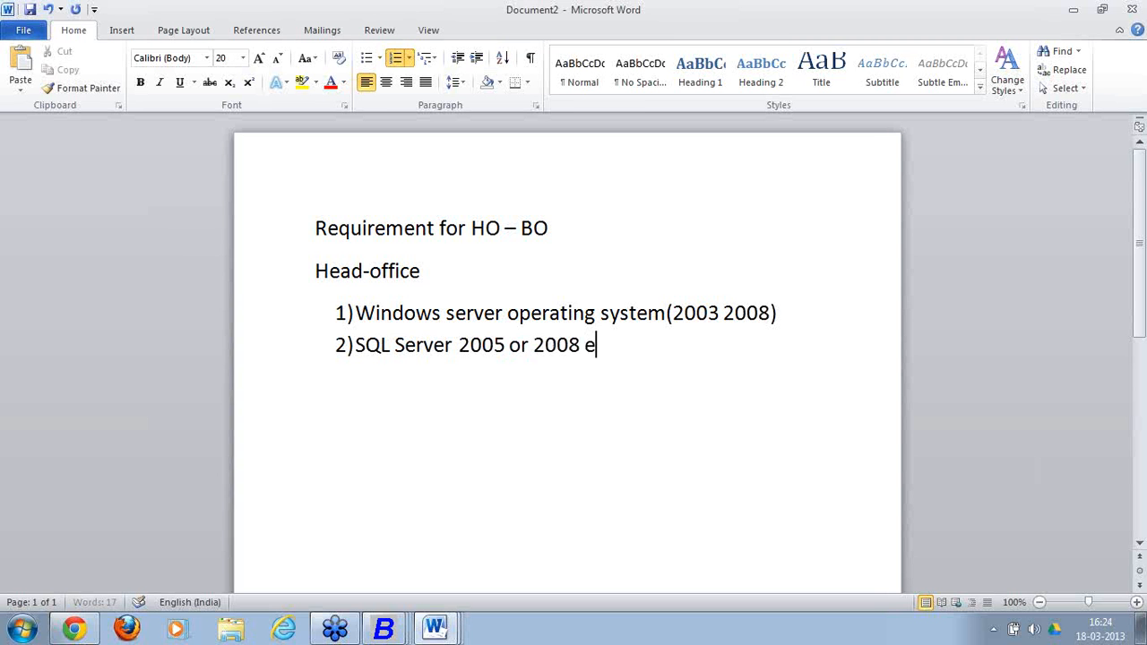
pyautogui.write('xpress')
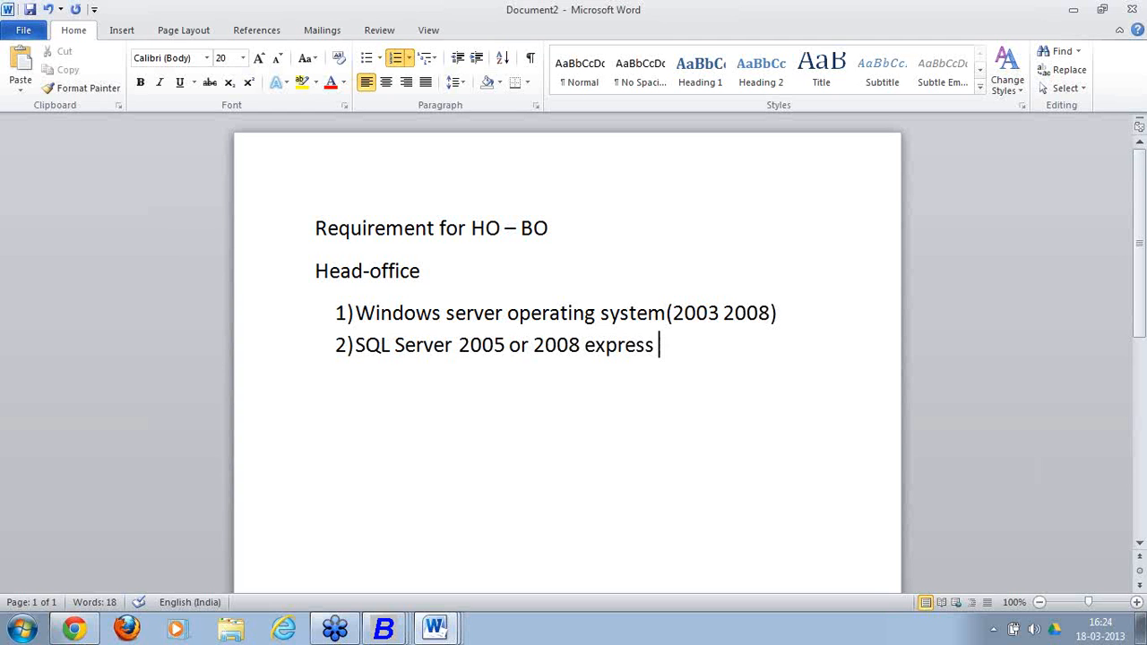
pyautogui.press('Return')
pyautogui.write('N')
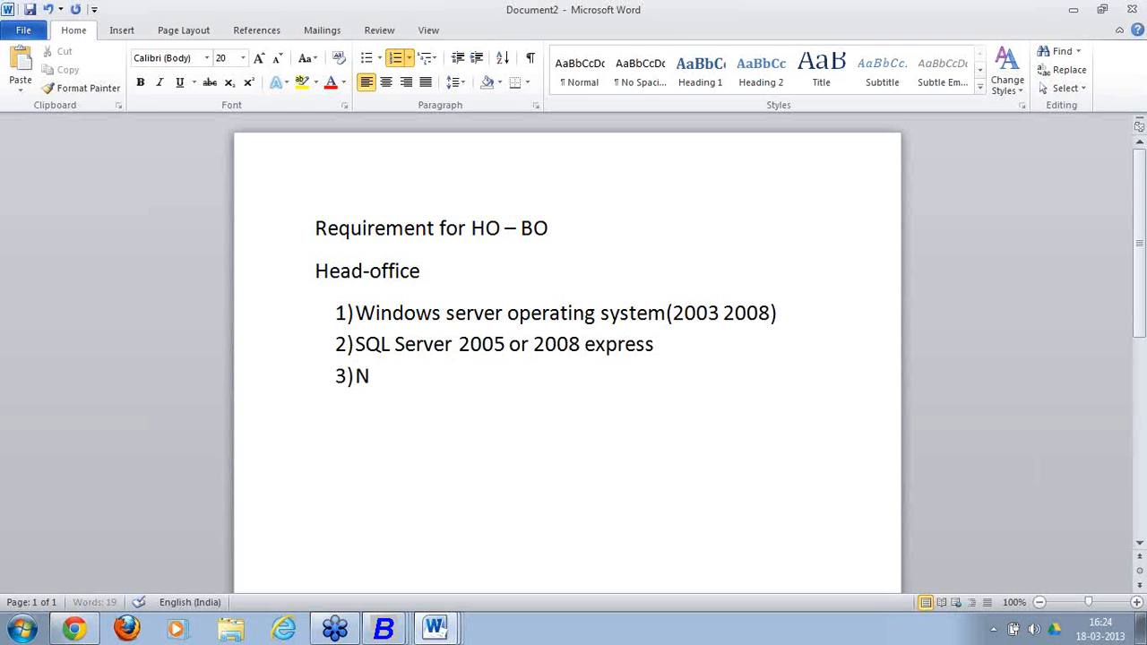
pyautogui.write('et connection')
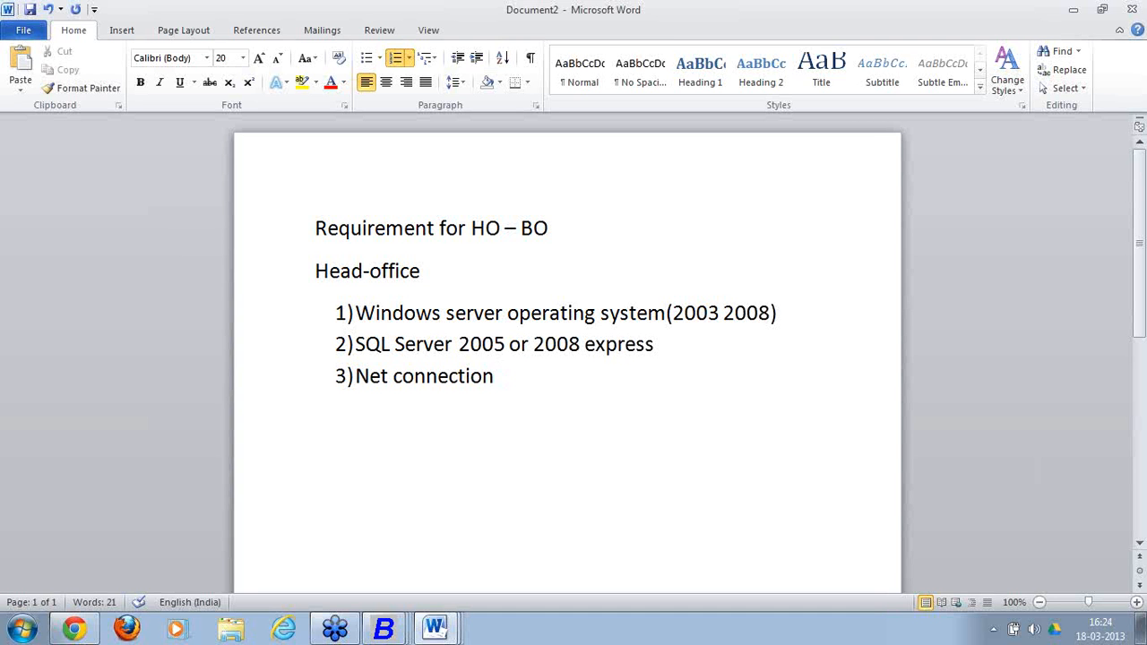
pyautogui.press('Return')
pyautogui.write('BUSY')
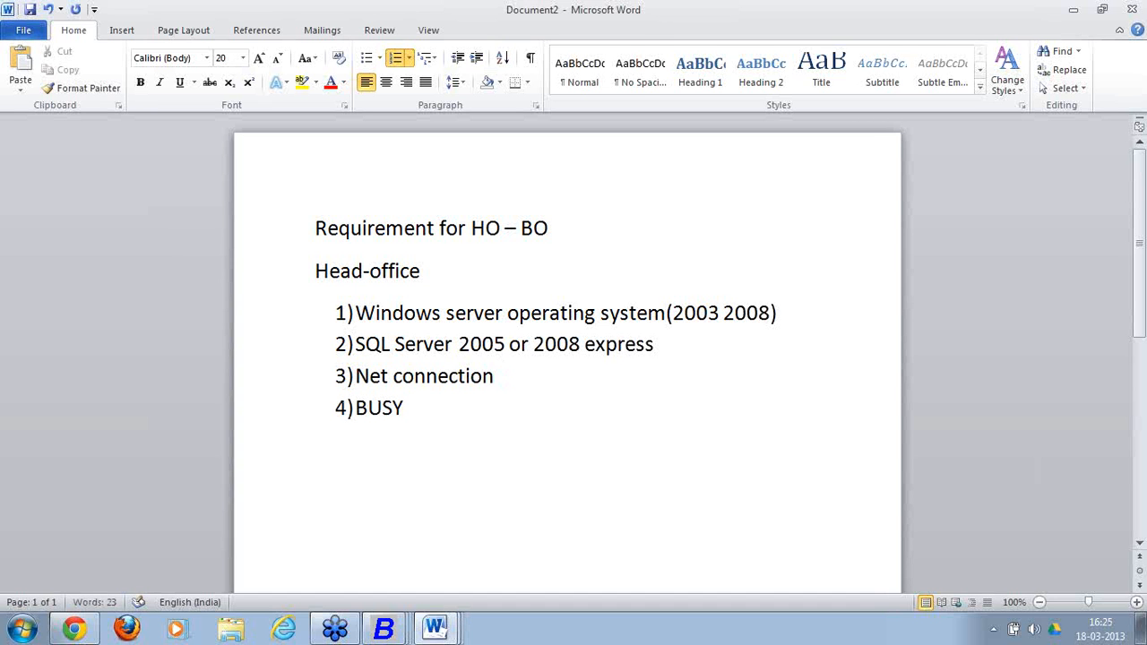
pyautogui.write(' liscense')
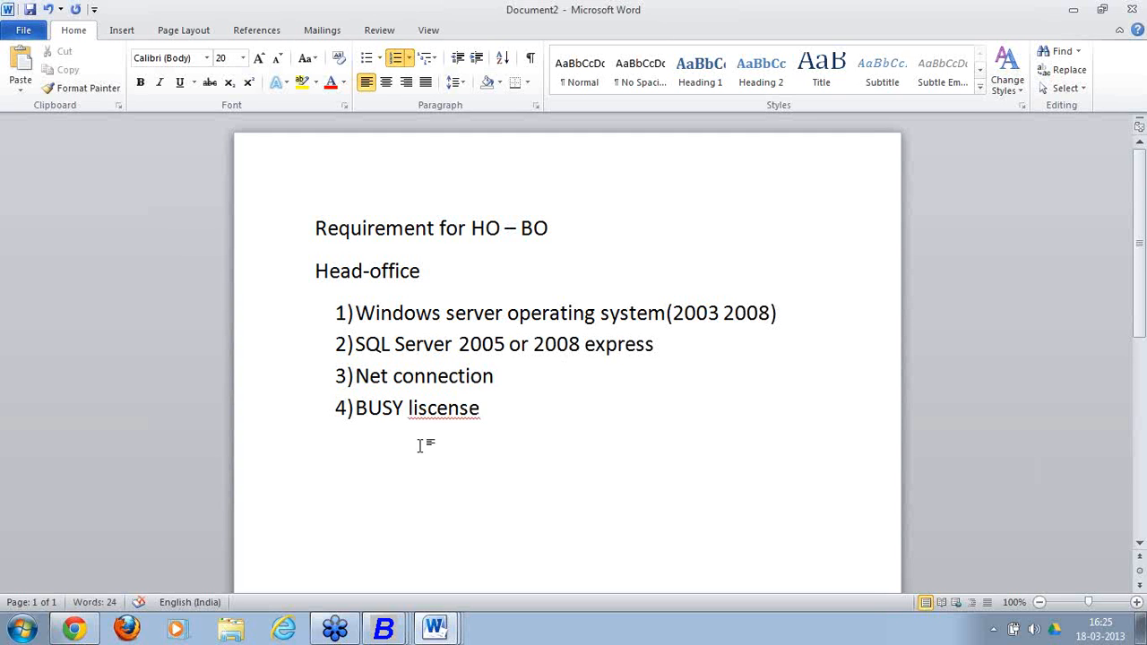
# Correct item 4 to read 'BUSY license (enterprise edition)'.
pyautogui.rightClick(467, 412)
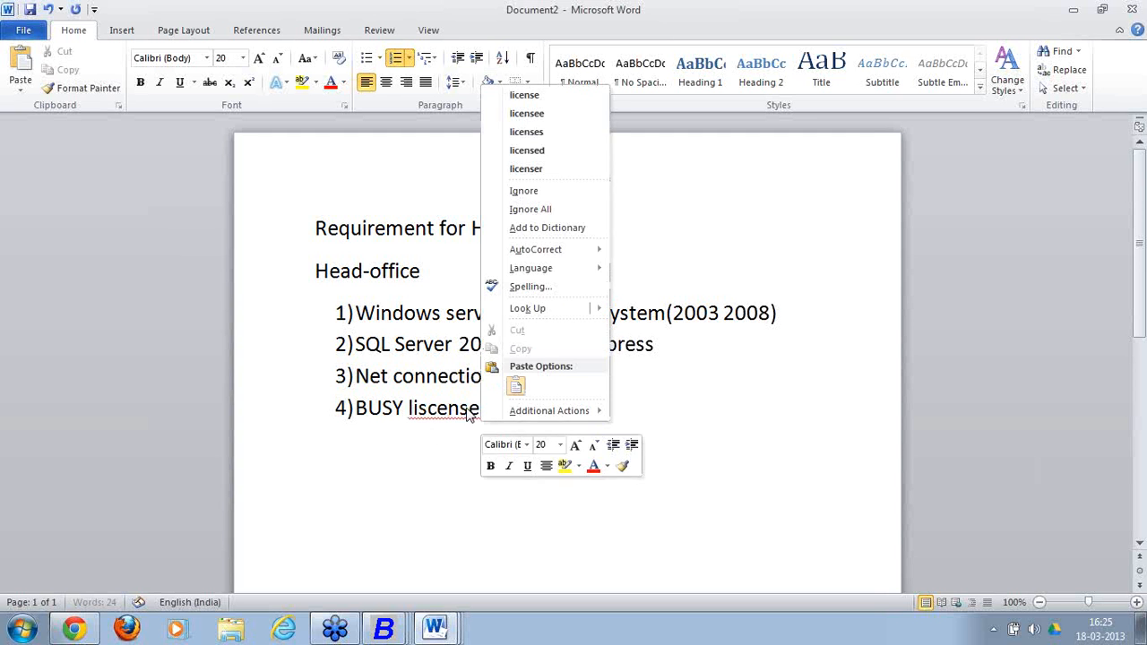
pyautogui.click(566, 96)
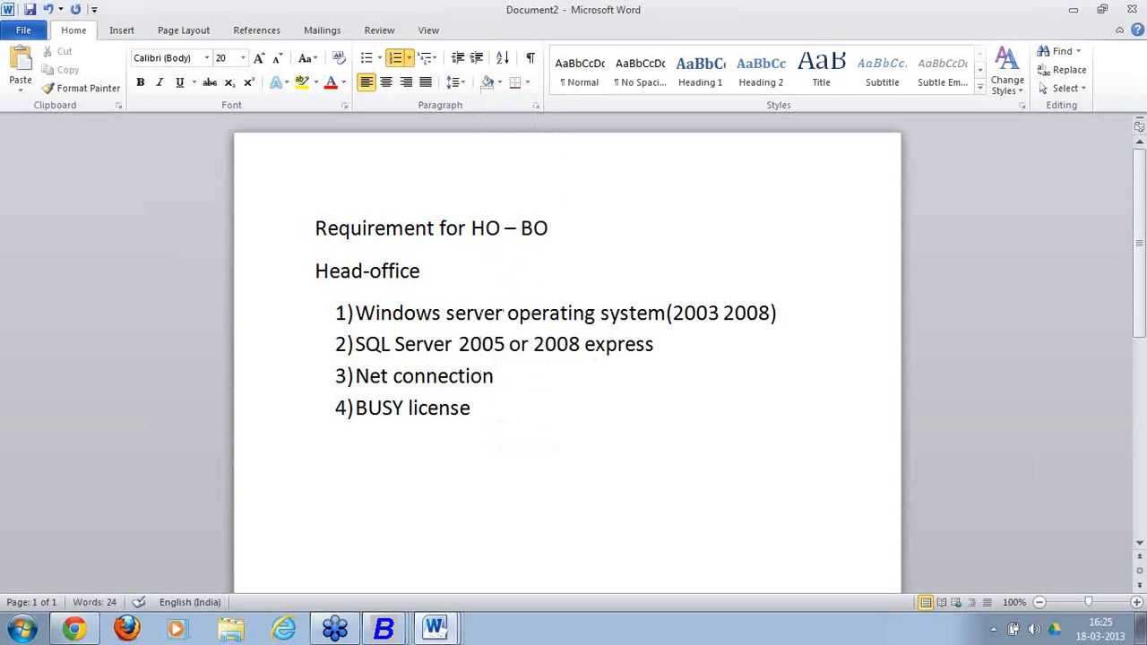
pyautogui.write('enterpr')
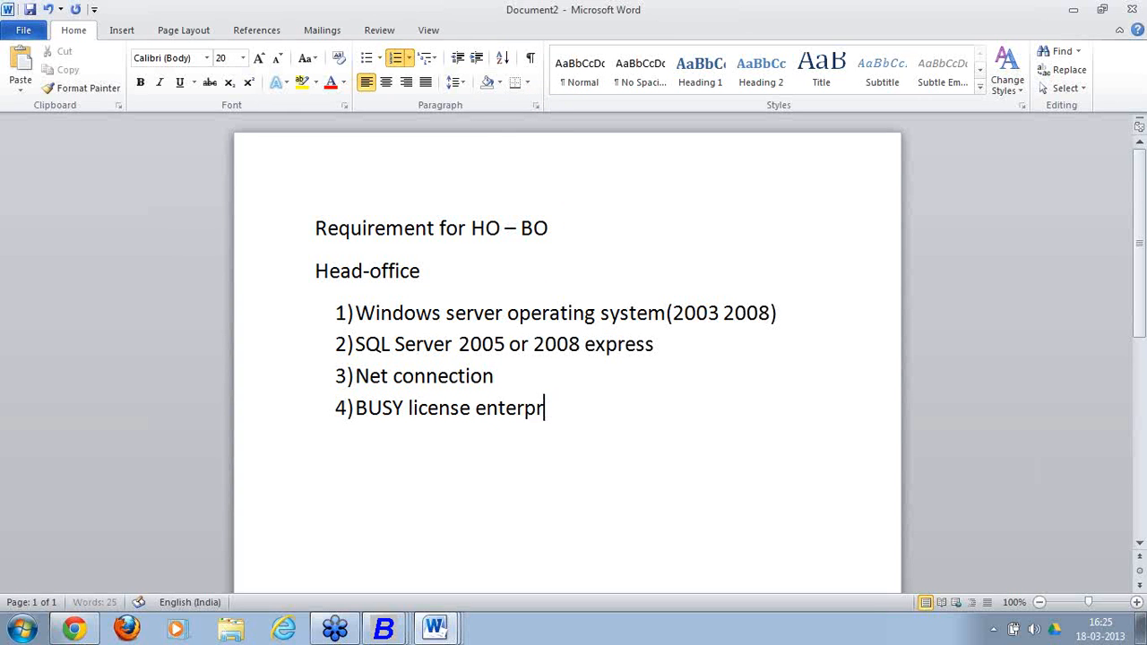
pyautogui.write('ise edition')
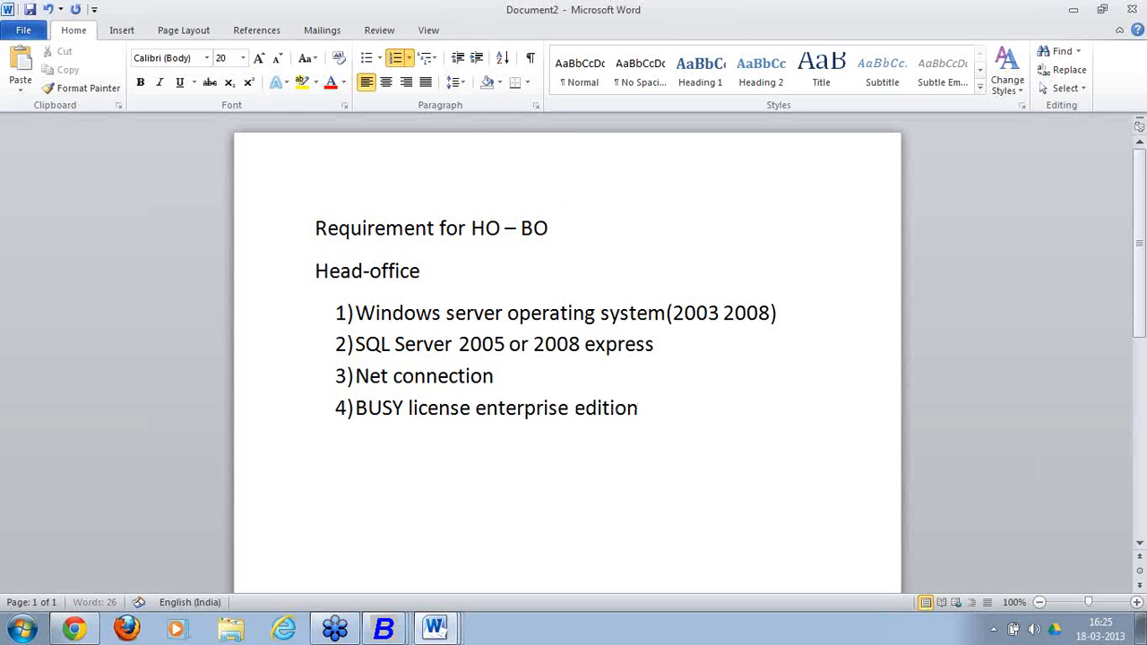
pyautogui.press('Left')
pyautogui.press('Left')
pyautogui.press('Left')
pyautogui.press('Left')
pyautogui.press('Left')
pyautogui.press('Left')
pyautogui.press('Left')
pyautogui.press('Left')
pyautogui.press('Left')
pyautogui.press('Left')
pyautogui.press('Left')
pyautogui.press('Left')
pyautogui.press('Left')
pyautogui.press('Left')
pyautogui.press('Left')
pyautogui.press('Left')
pyautogui.press('Left')
pyautogui.press('Left')
pyautogui.write('(')
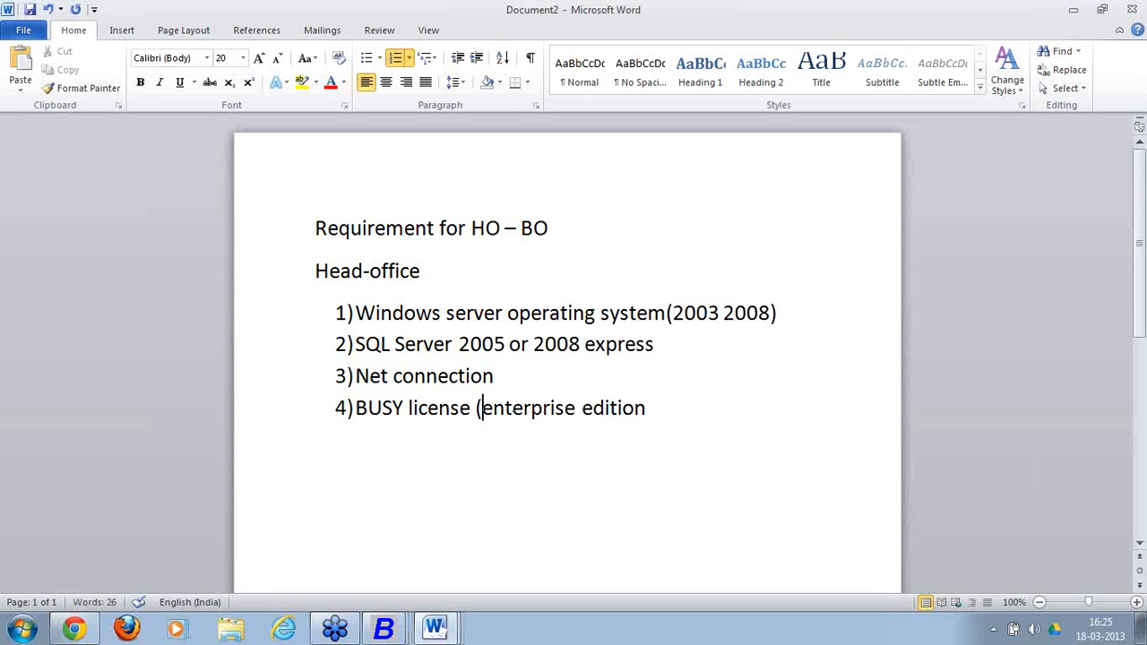
pyautogui.press('Right')
pyautogui.press('Right')
pyautogui.press('Right')
pyautogui.press('Right')
pyautogui.press('Right')
pyautogui.press('Right')
pyautogui.press('Right')
pyautogui.press('Right')
pyautogui.press('Right')
pyautogui.press('Right')
pyautogui.press('Right')
pyautogui.press('Right')
pyautogui.press('Right')
pyautogui.press('Right')
pyautogui.press('Right')
pyautogui.press('Right')
pyautogui.press('Right')
pyautogui.press('Right')
pyautogui.write(')')
# End the numbered list and type a 'Client' heading below it.
pyautogui.press('Return')
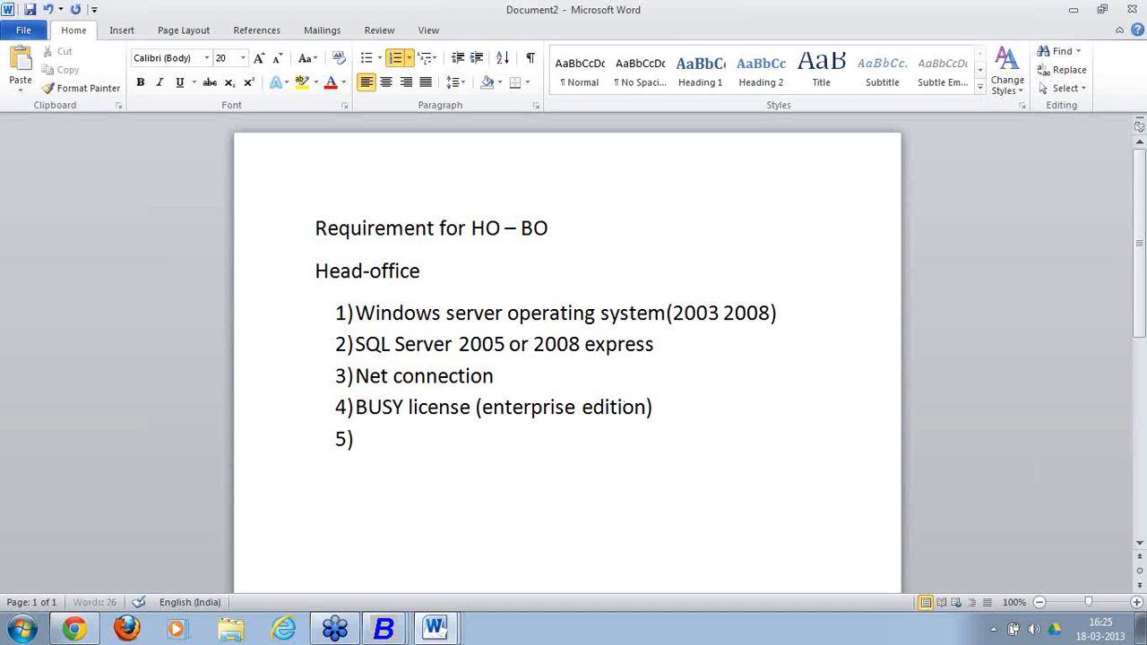
pyautogui.press('Return')
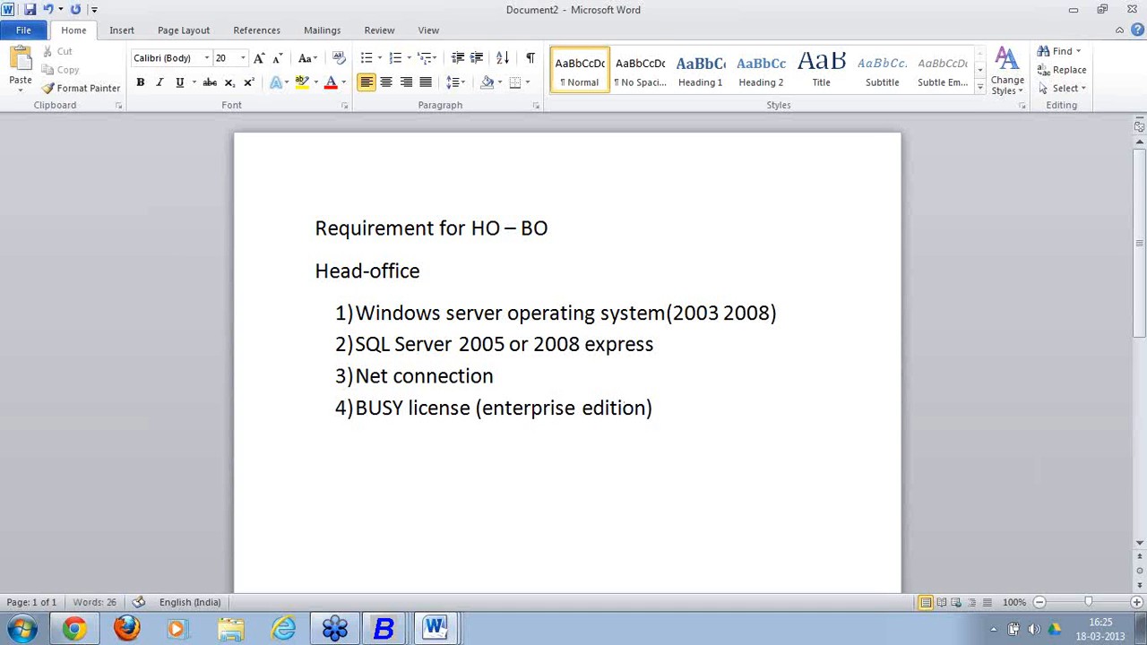
pyautogui.press('BackSpace')
pyautogui.press('Return')
pyautogui.write('Client')
# Start Client item '1) BUSY license (', fixing the misspelled 'liscese'.
pyautogui.press('Return')
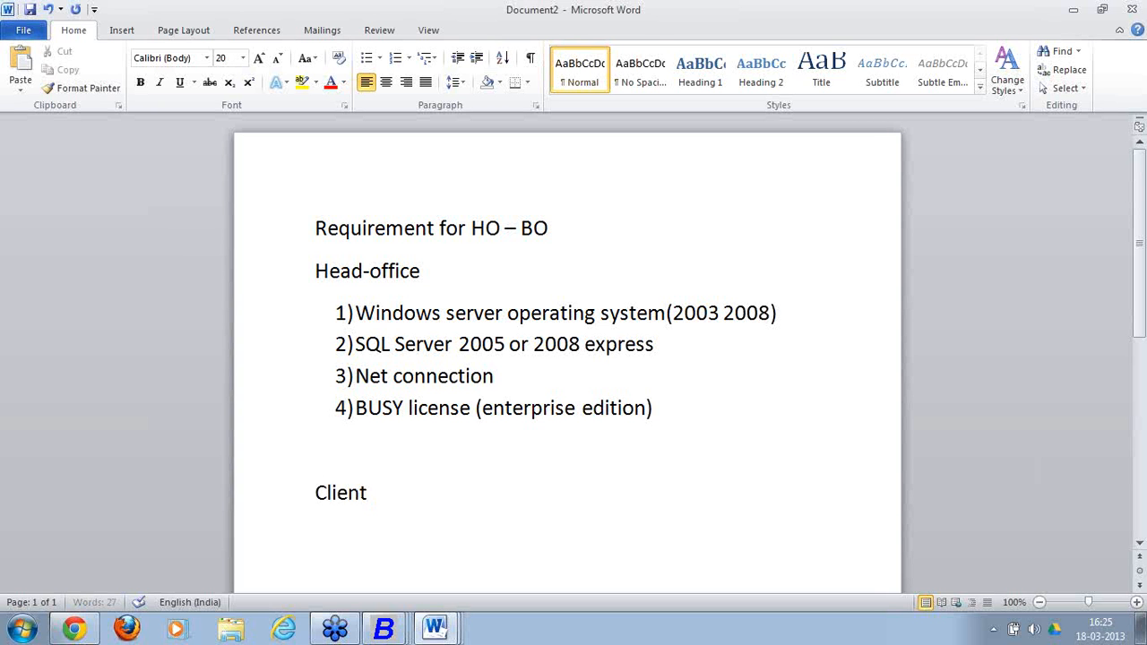
pyautogui.write('1) ')
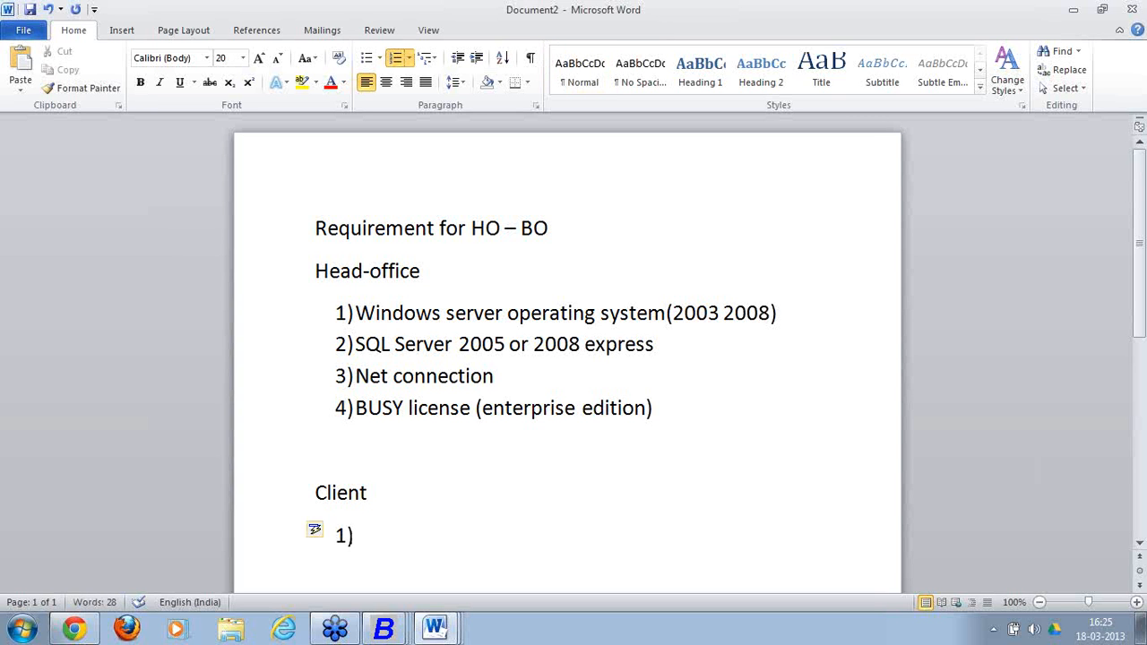
pyautogui.write('BUSY l')
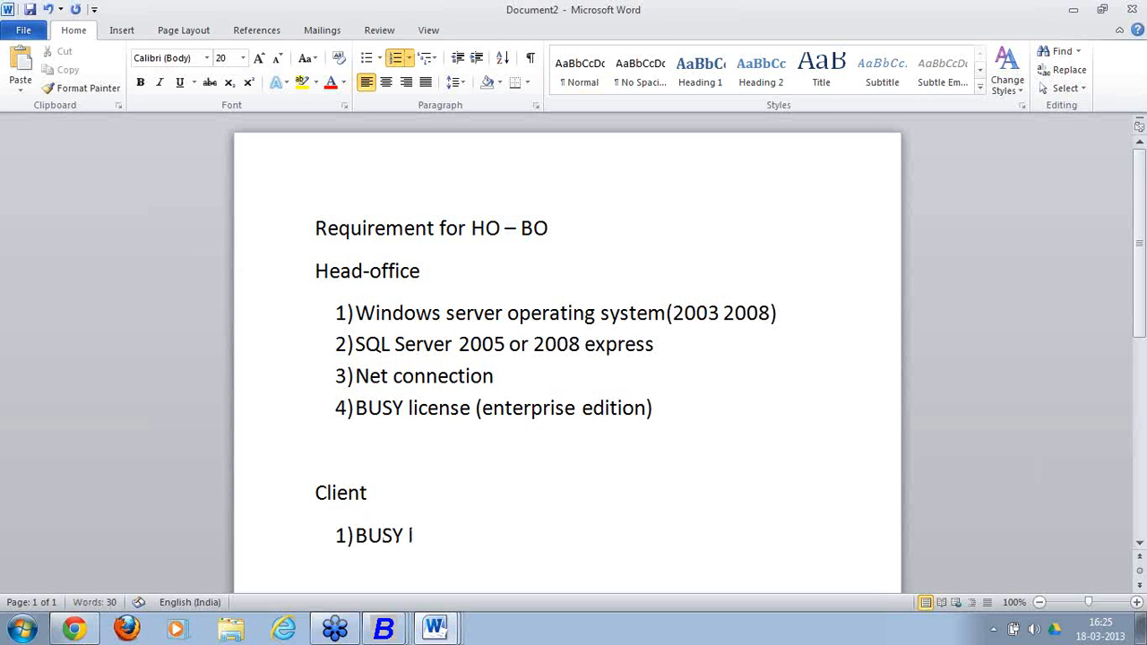
pyautogui.write('iscese(e')
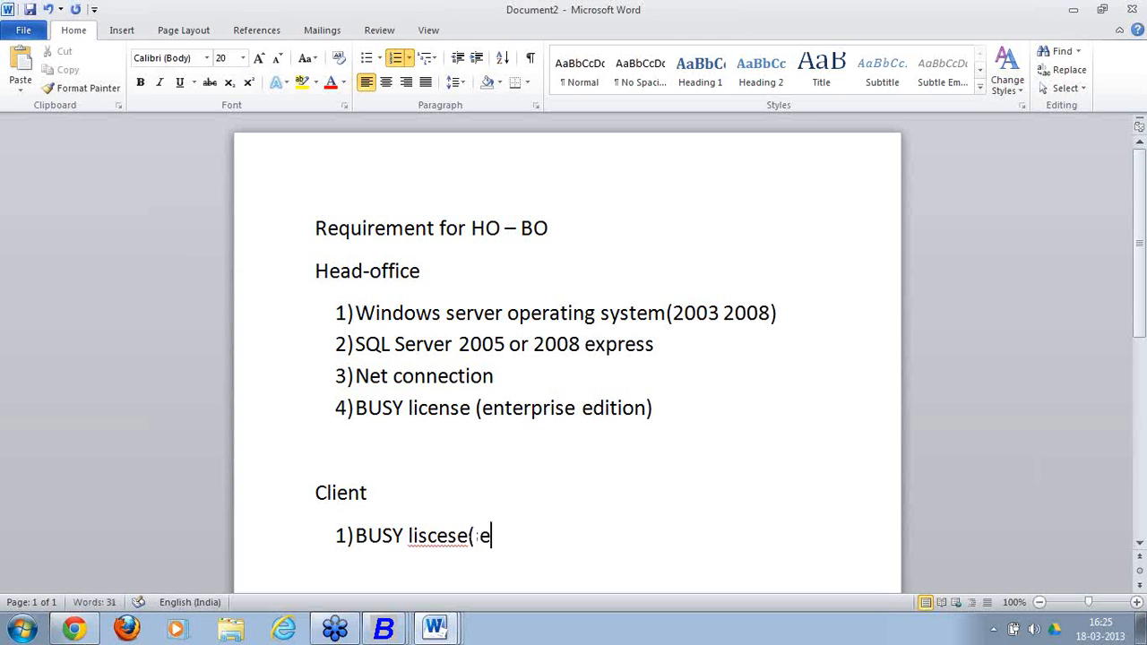
pyautogui.press('BackSpace')
pyautogui.press('BackSpace')
pyautogui.write('(')
pyautogui.click(449, 535)
pyautogui.write('n')
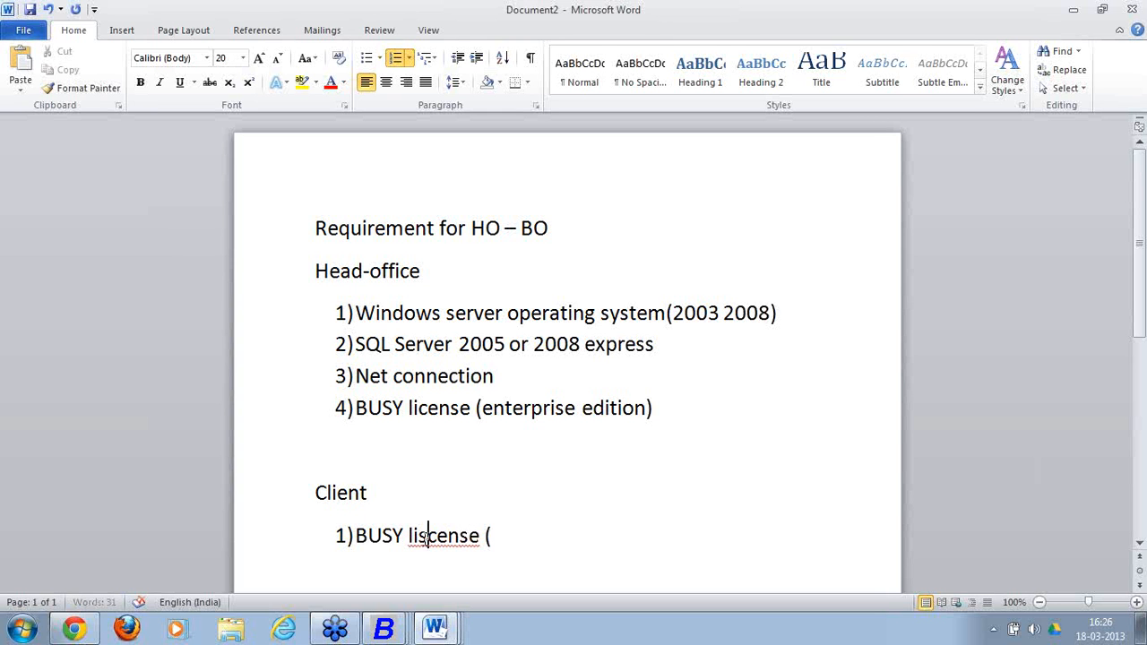
pyautogui.press('BackSpace')
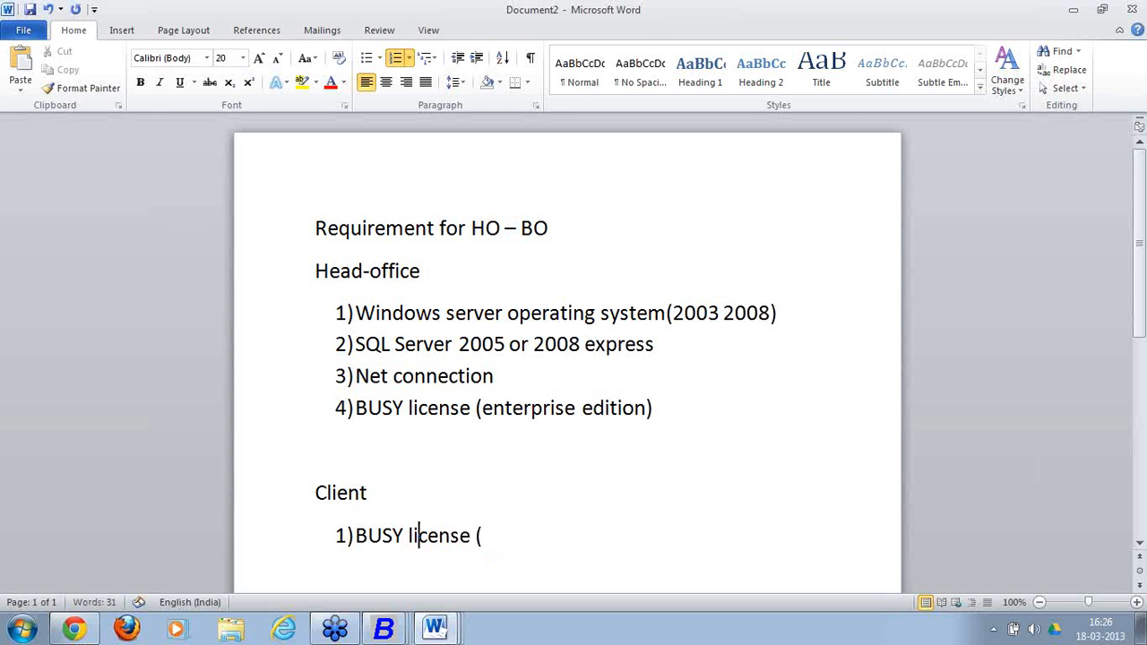
pyautogui.click(506, 532)
# Complete the item with 'enterprise edition) ES or EM'.
pyautogui.write('entero')
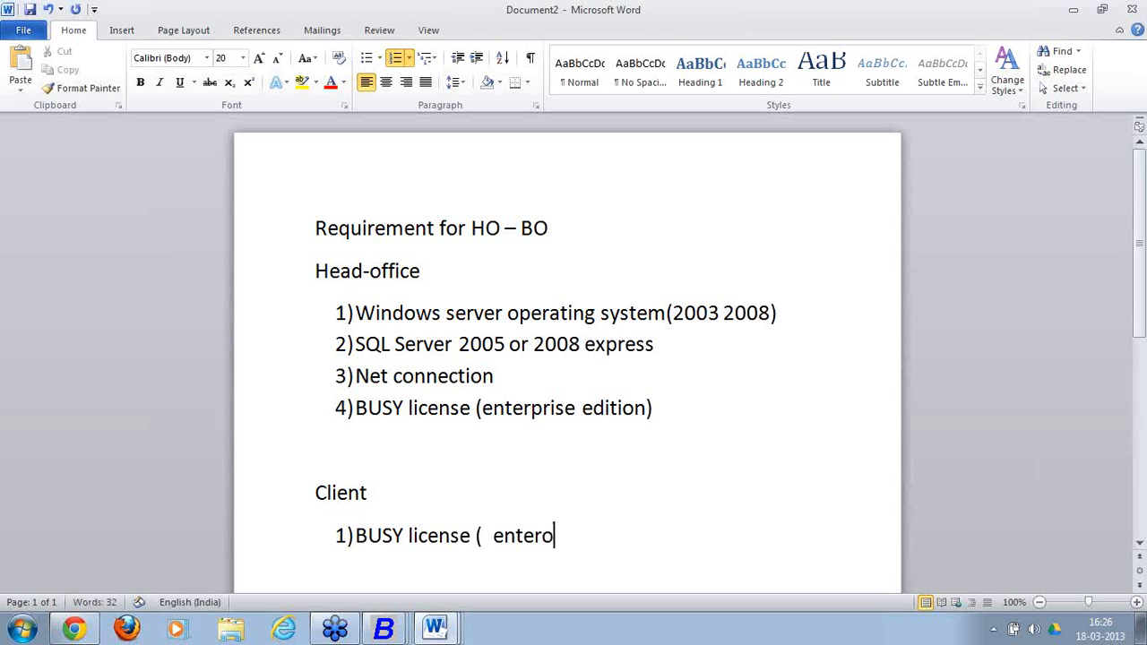
pyautogui.press('BackSpace')
pyautogui.write('prise ed')
pyautogui.press('BackSpace')
pyautogui.write('edition')
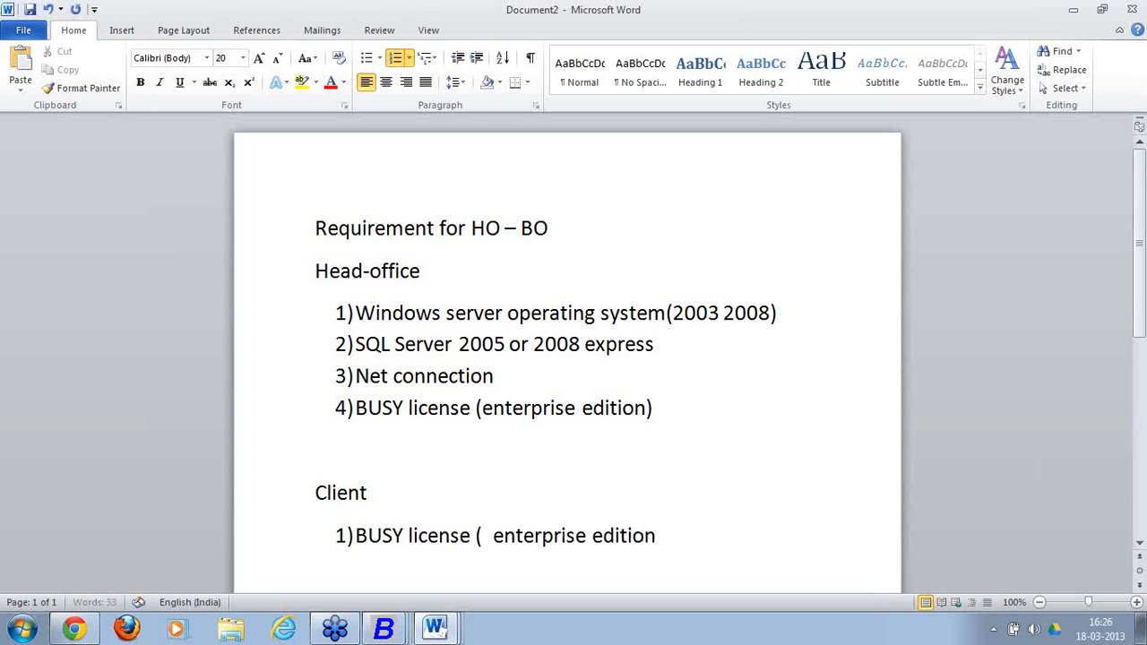
pyautogui.write(') ES')
pyautogui.press('BackSpace')
pyautogui.write('ES or EM')
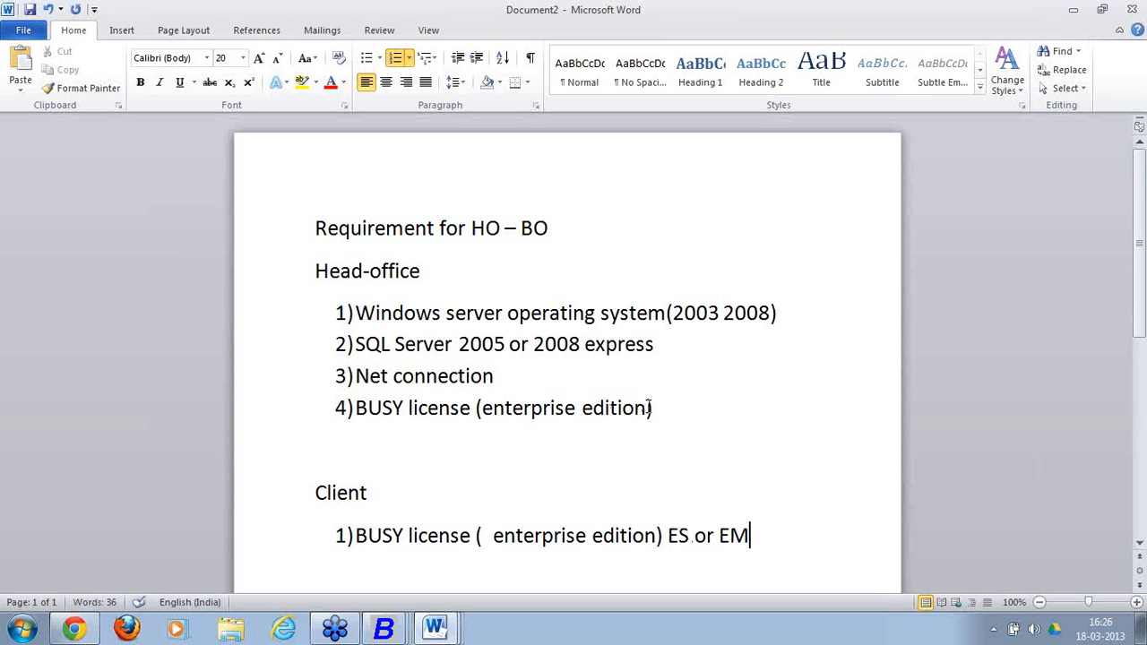
# Add 'EC' after Head-office item 4 and 'Net connection' as Client item 2.
pyautogui.click(651, 408)
pyautogui.write('EC')
pyautogui.click(771, 535)
pyautogui.press('Return')
pyautogui.write('Net')
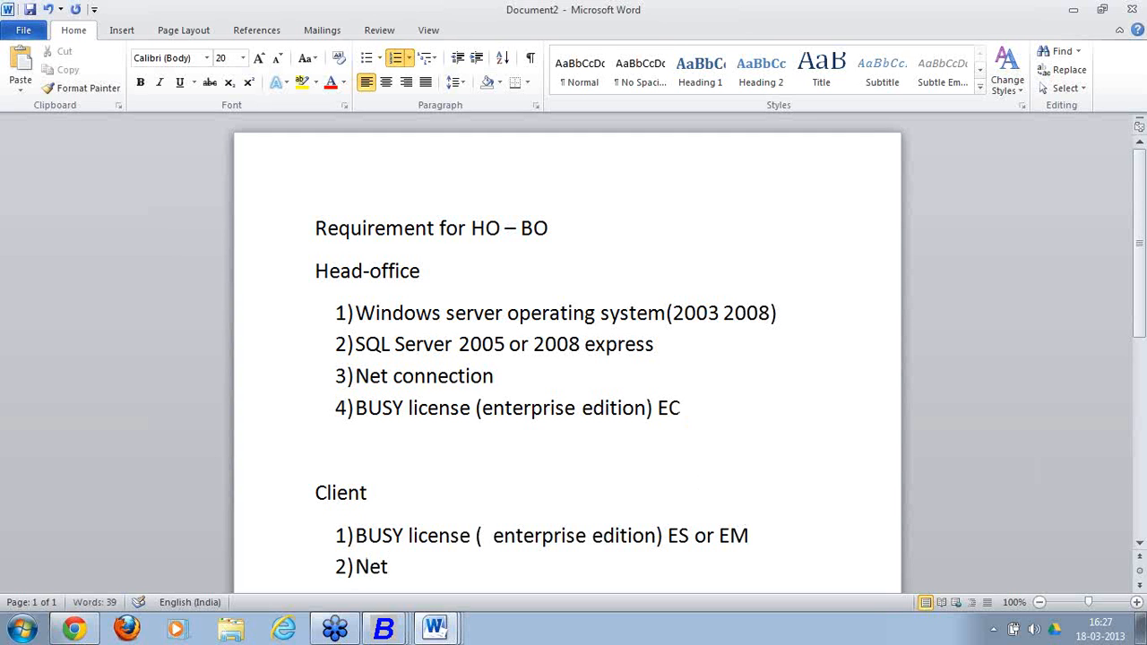
pyautogui.write(' connection')
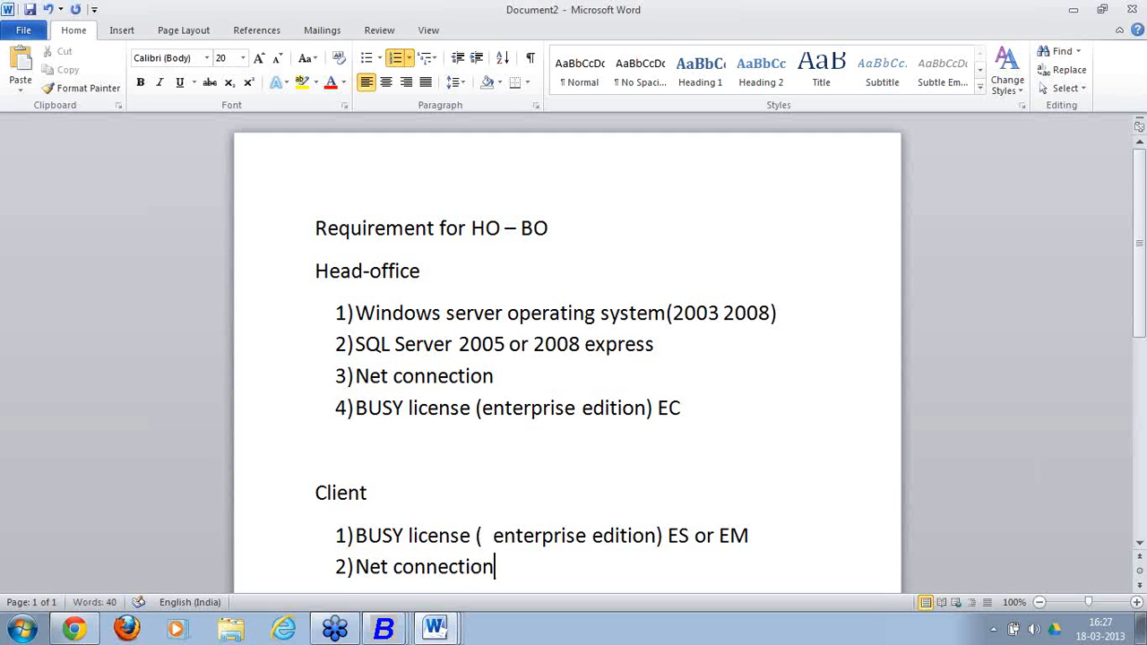
pyautogui.press('Return')
pyautogui.press('BackSpace')
pyautogui.press('BackSpace')
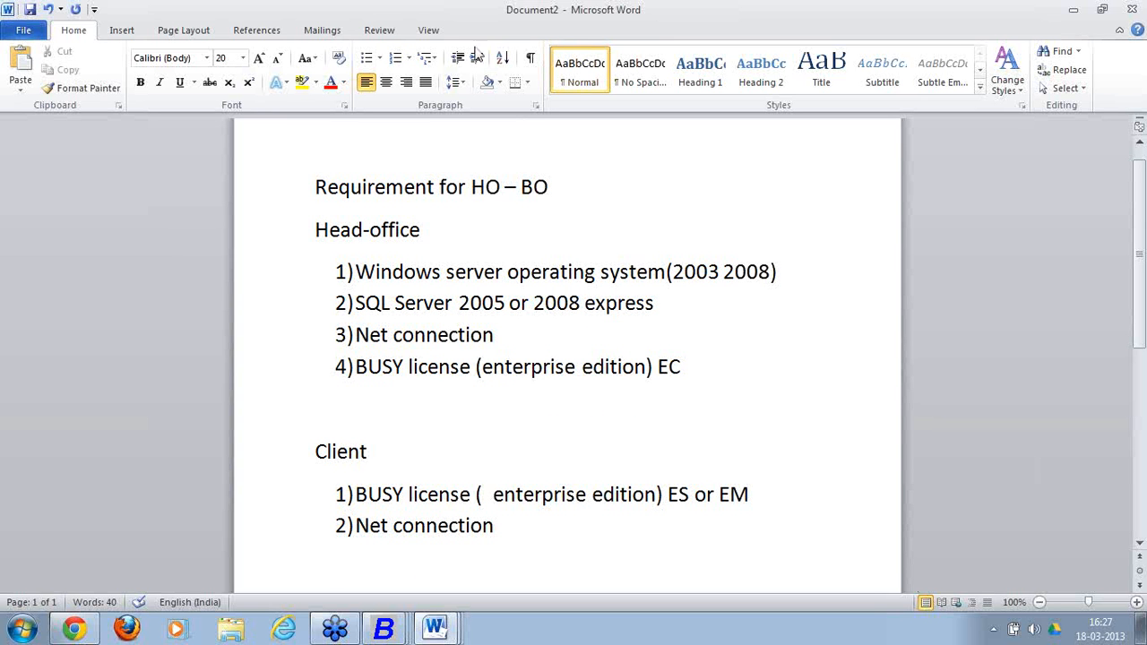
pyautogui.click(304, 227)
# Type 'Static IP / BDNS / Hamachi' on the line below Client's Net connection item.
pyautogui.moveTo(433, 465); pyautogui.dragTo(312, 436)
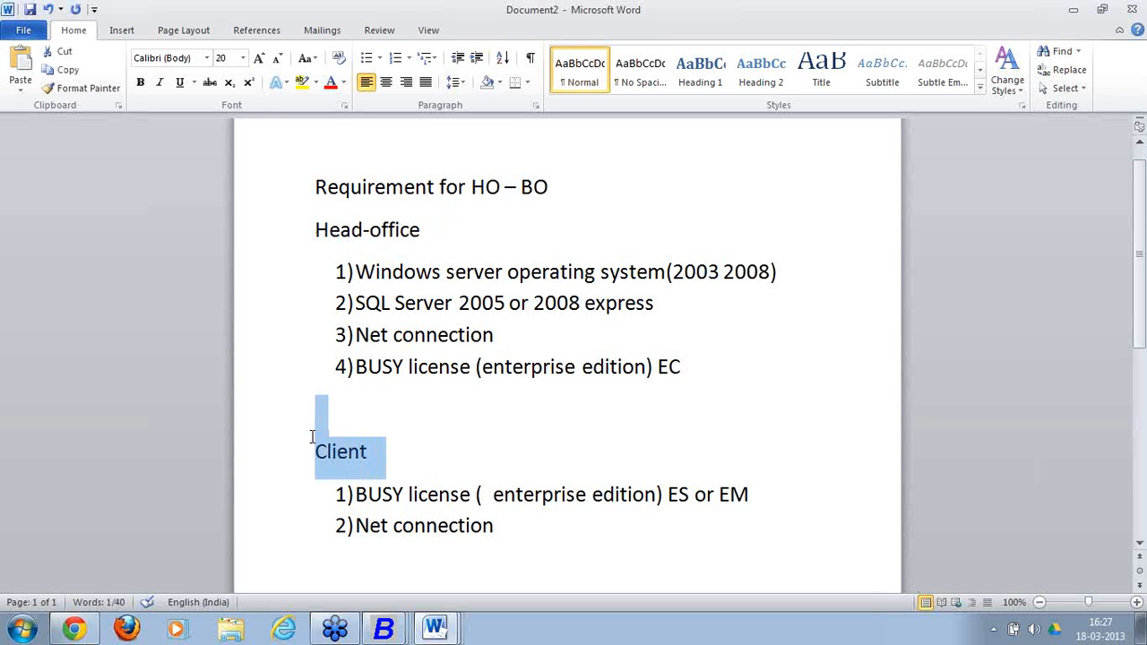
pyautogui.click(334, 562)
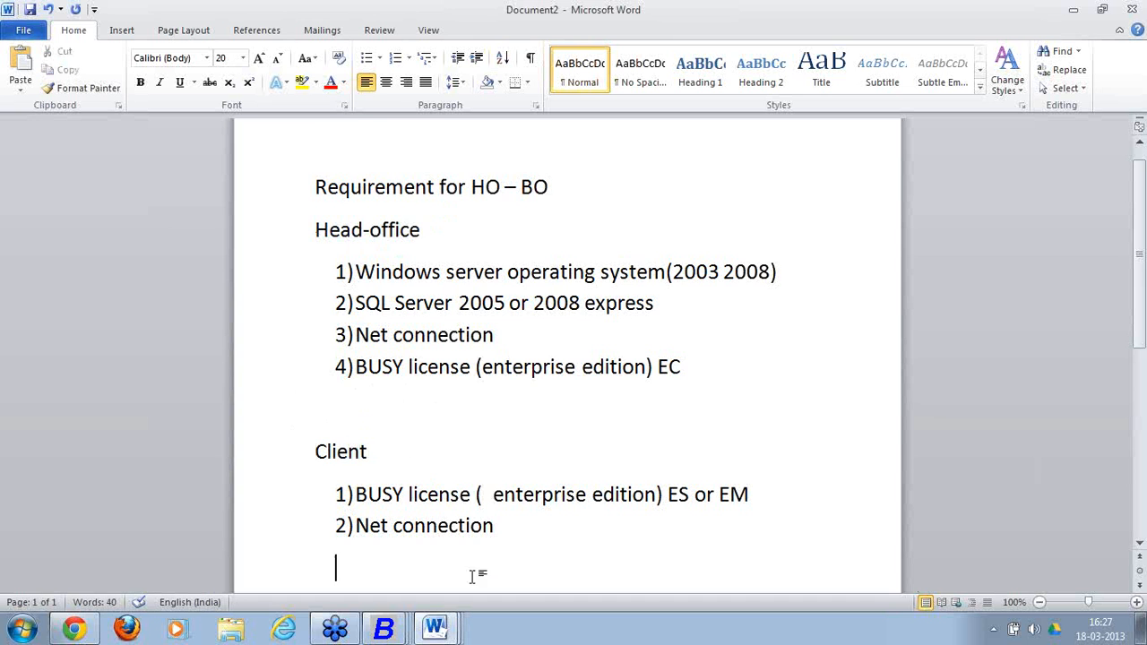
pyautogui.scroll(-1, 479, 563)
pyautogui.write('S')
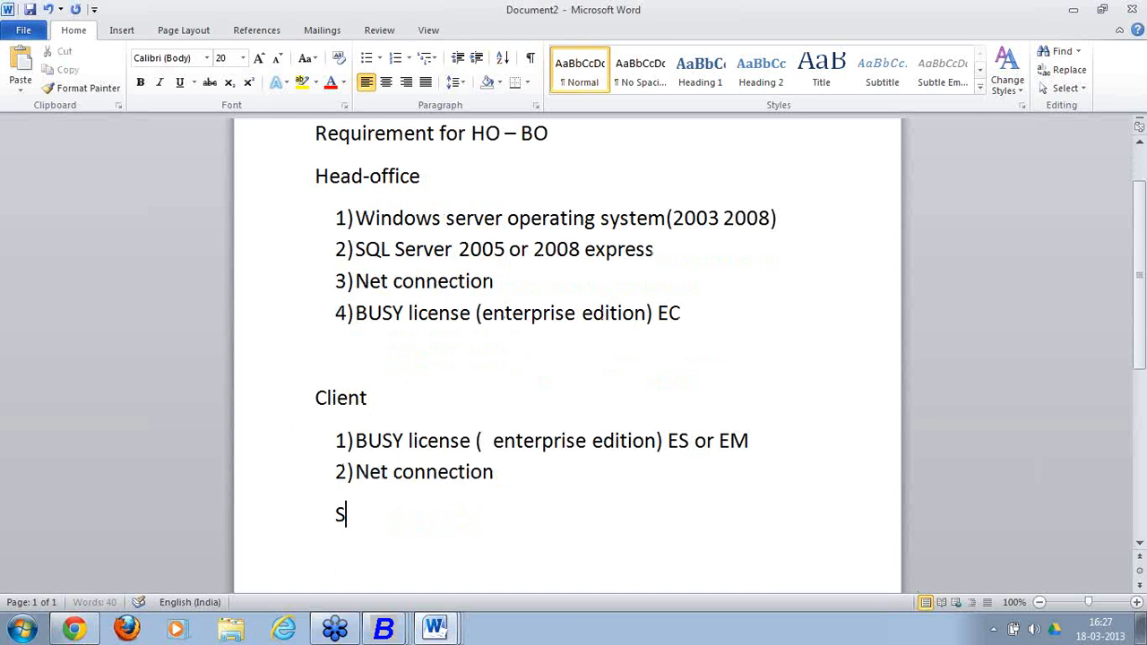
pyautogui.write('tatic IP')
pyautogui.press('Return')
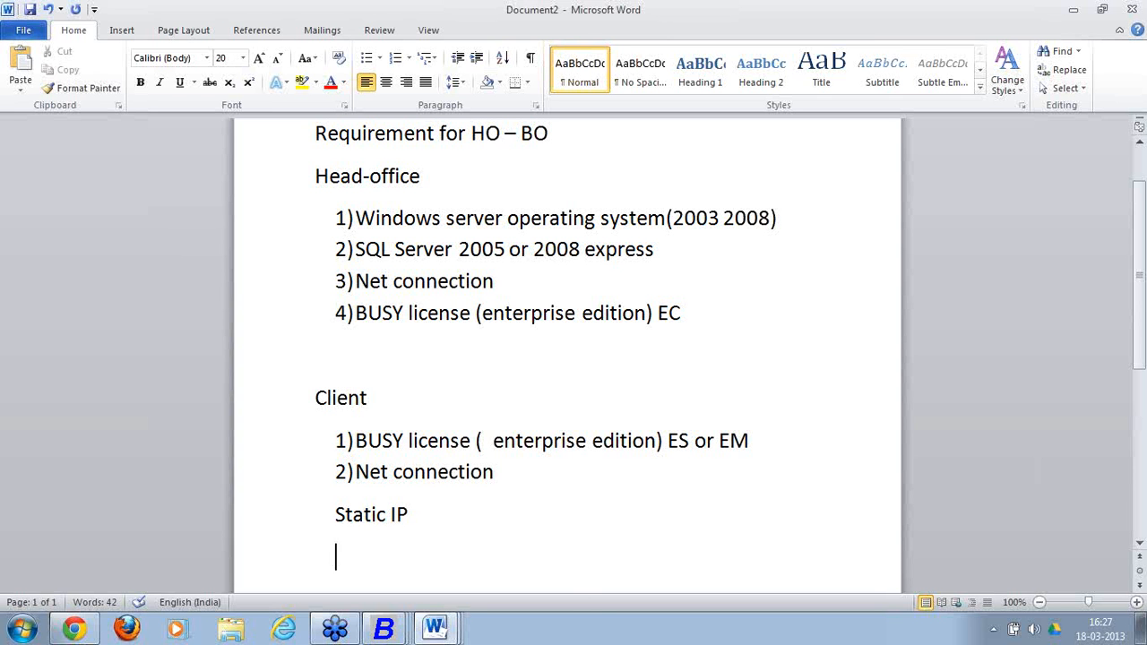
pyautogui.press('BackSpace')
pyautogui.write('/ BDNS')
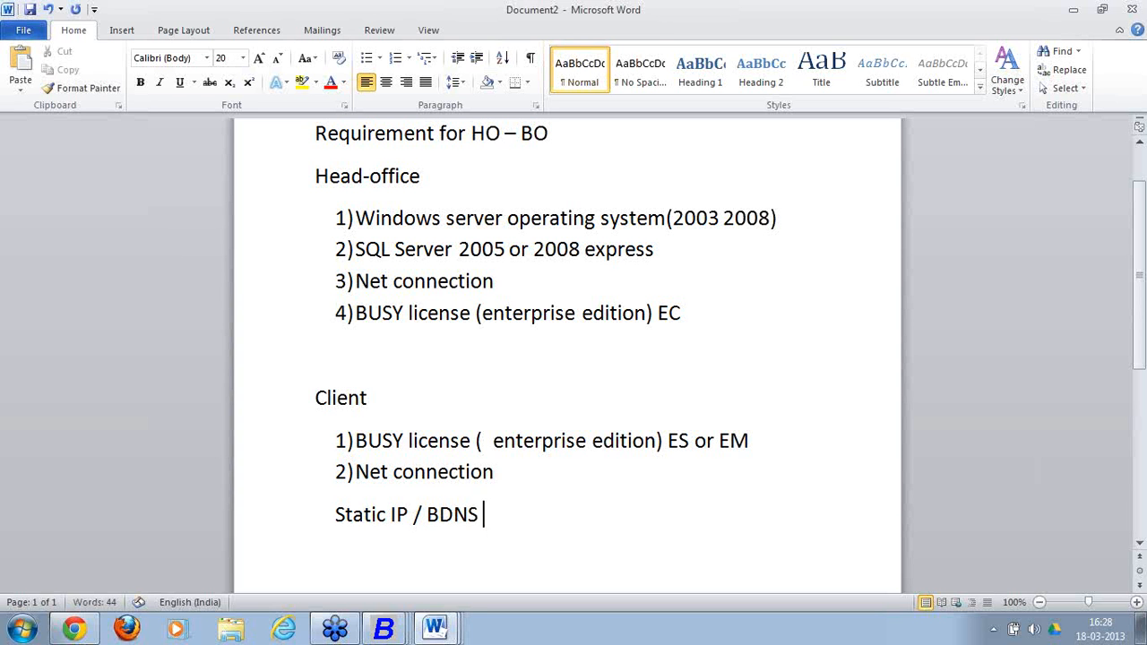
pyautogui.write('/ Hamachi')
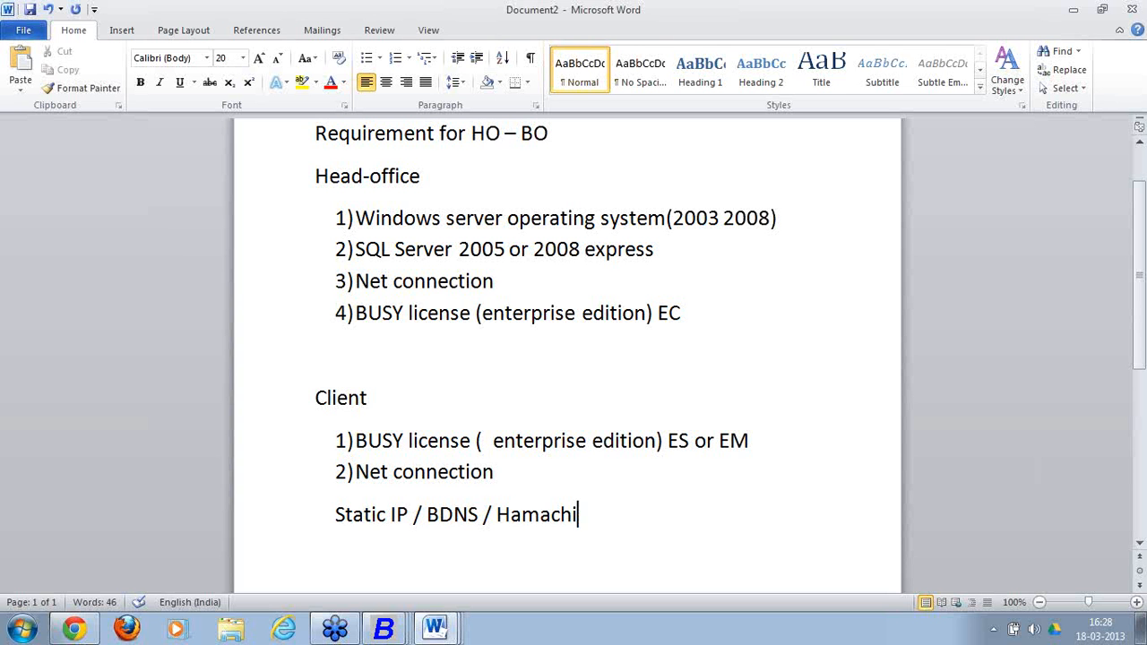
pyautogui.scroll(1, 545, 345)
pyautogui.scroll(1, 450, 518)
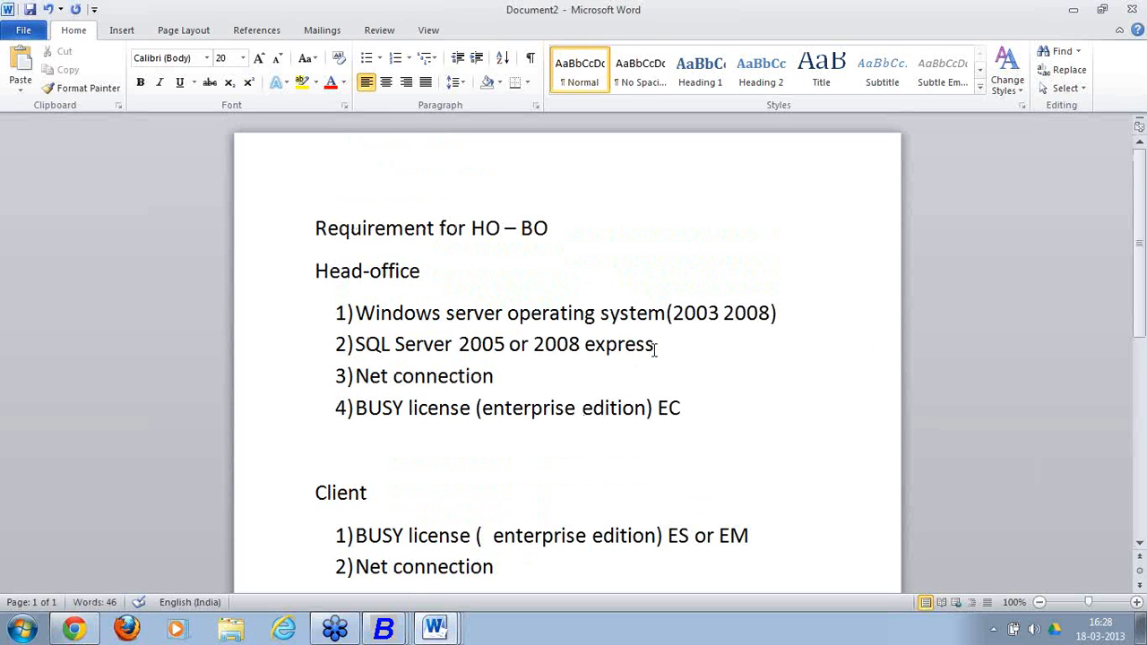
pyautogui.moveTo(708, 418); pyautogui.dragTo(337, 279)
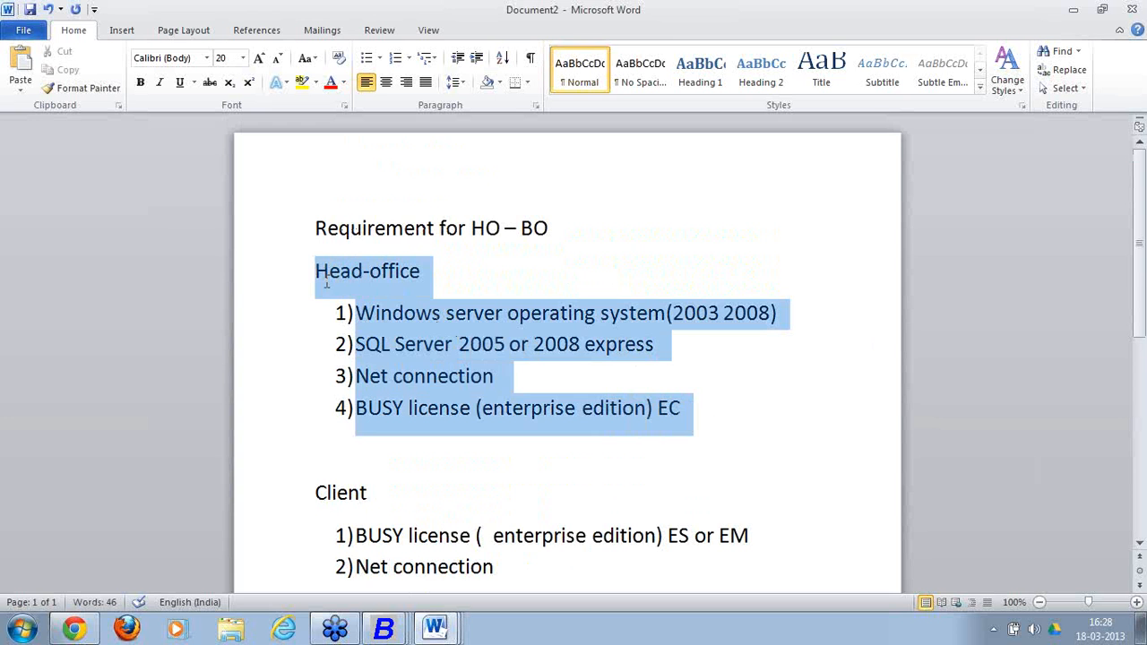
pyautogui.scroll(-1, 451, 375)
pyautogui.scroll(-2, 451, 375)
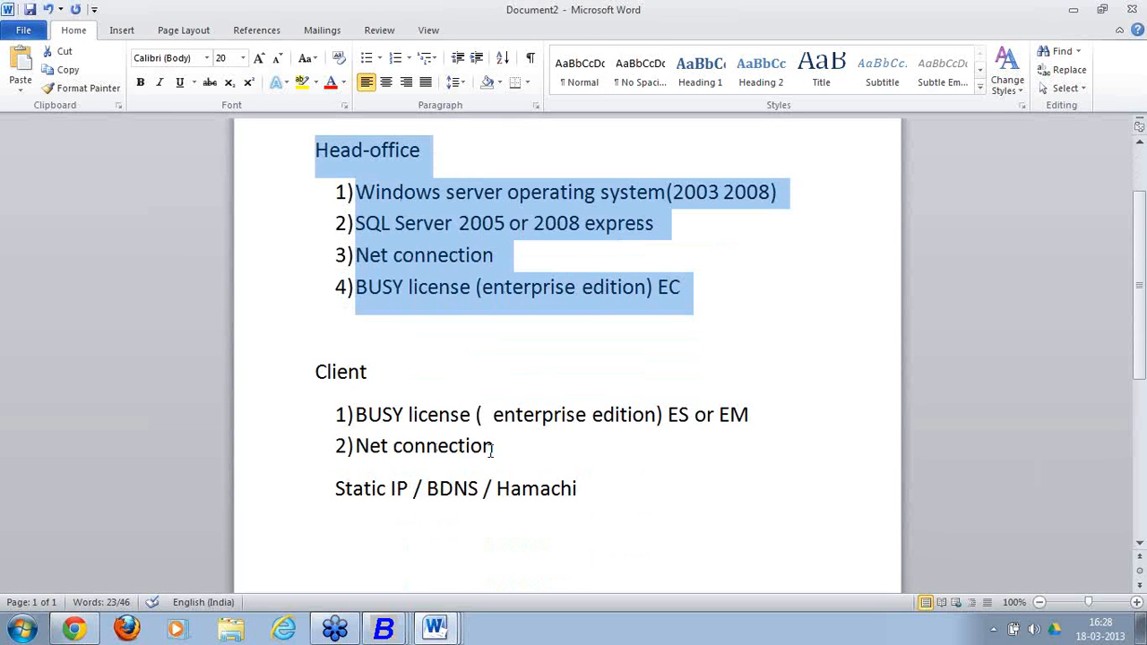
pyautogui.moveTo(504, 448); pyautogui.dragTo(390, 409)
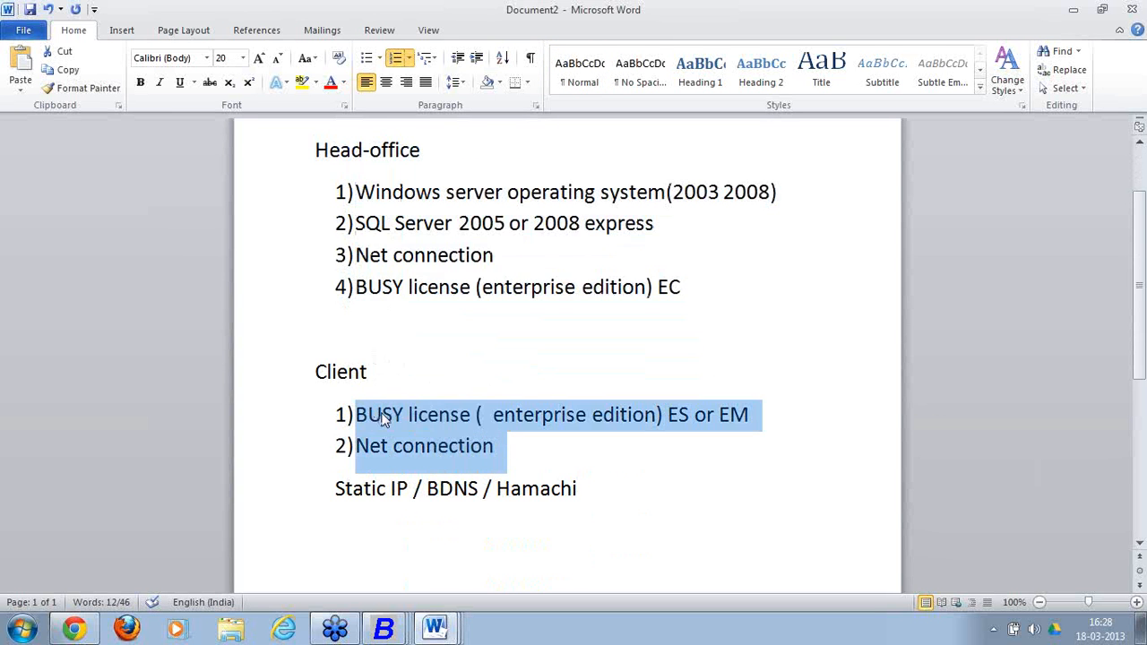
pyautogui.click(524, 465)
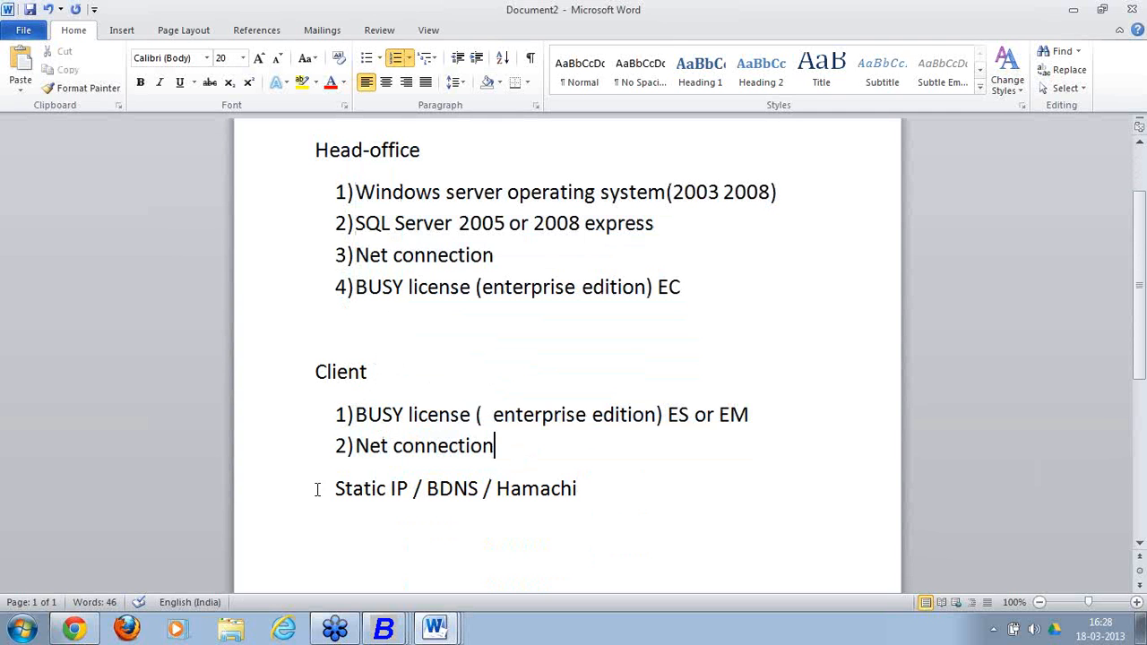
pyautogui.moveTo(334, 488); pyautogui.dragTo(478, 506)
pyautogui.click(601, 494)
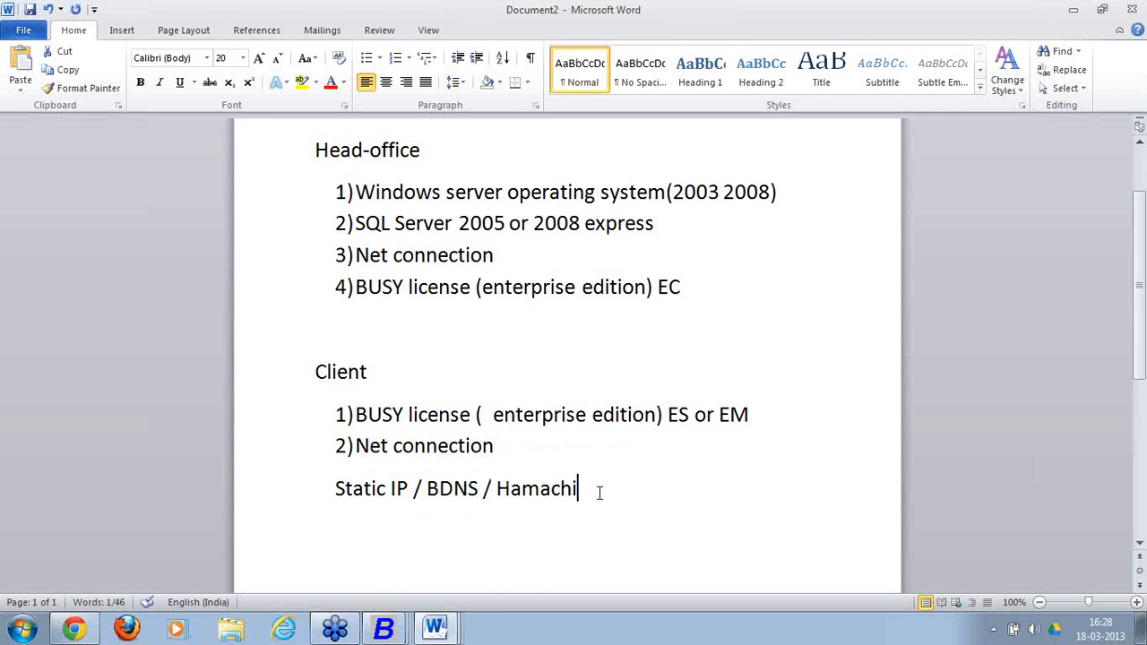
pyautogui.moveTo(602, 494); pyautogui.dragTo(498, 484)
pyautogui.click(599, 510)
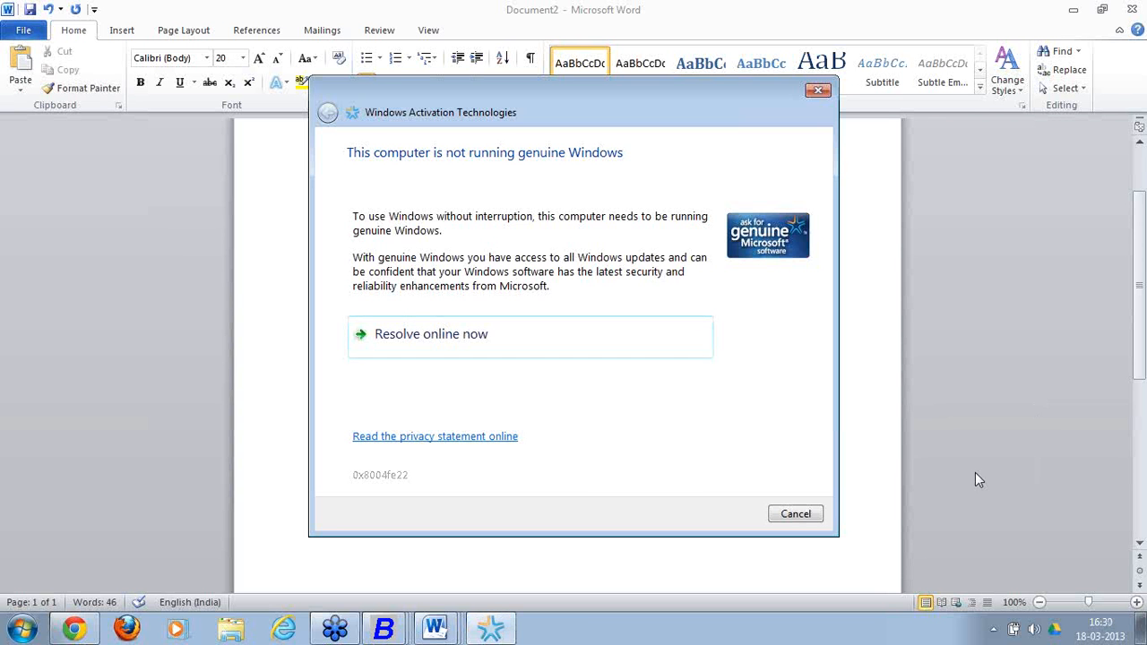
pyautogui.click(796, 513)
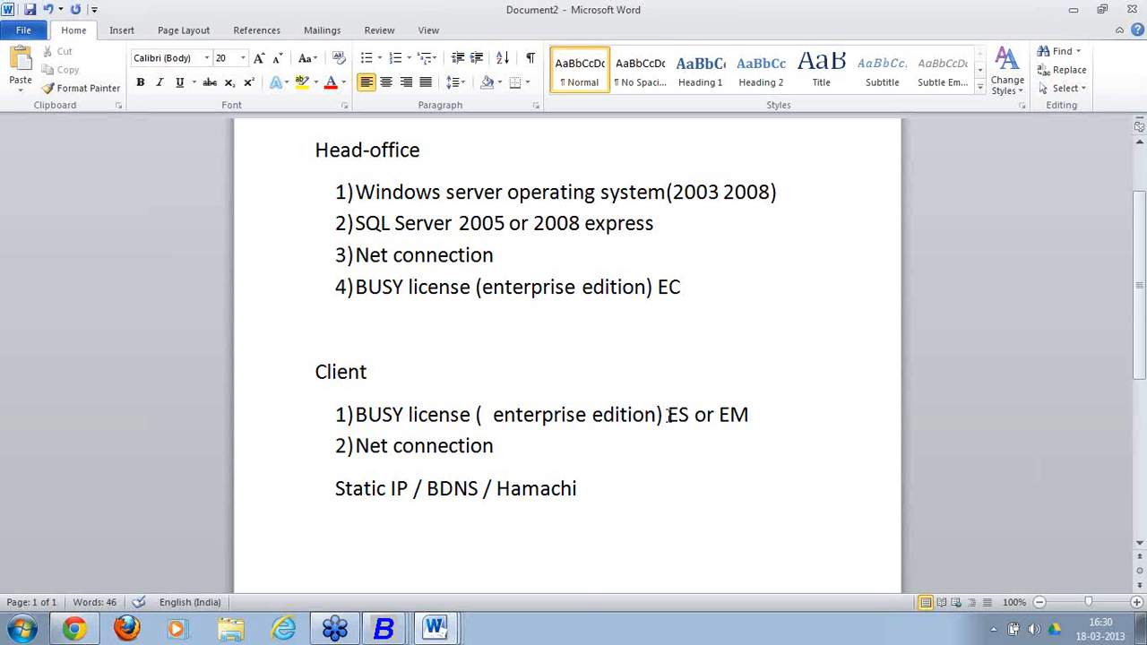
# Switch from Document2 to the Particulars document in Word.
pyautogui.click(453, 623)
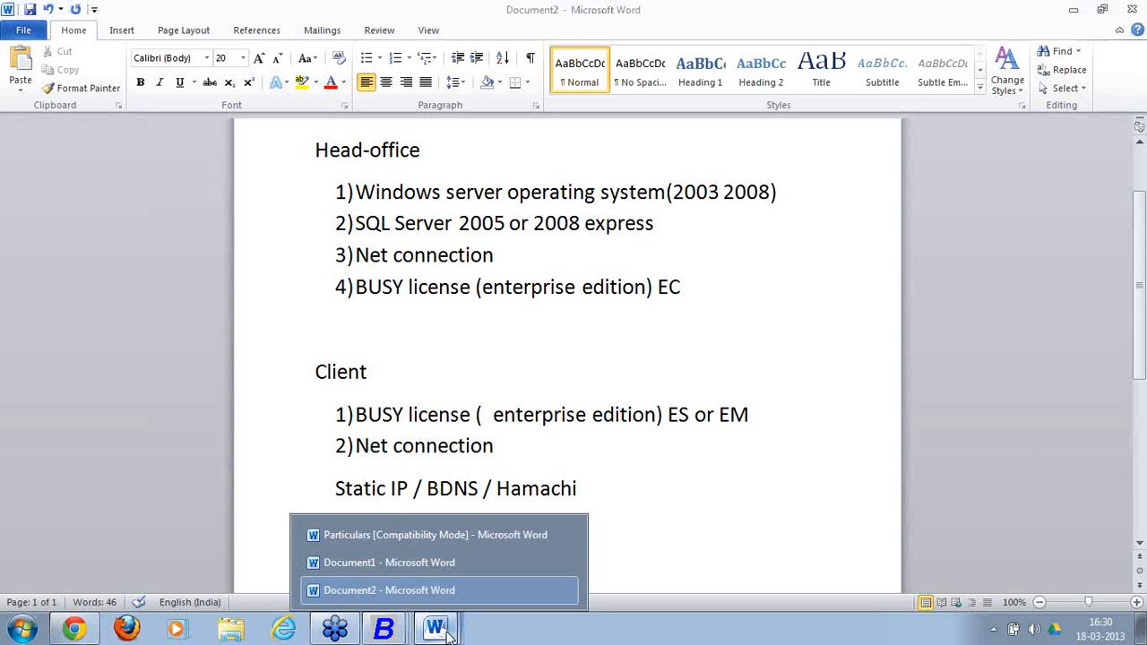
pyautogui.click(460, 587)
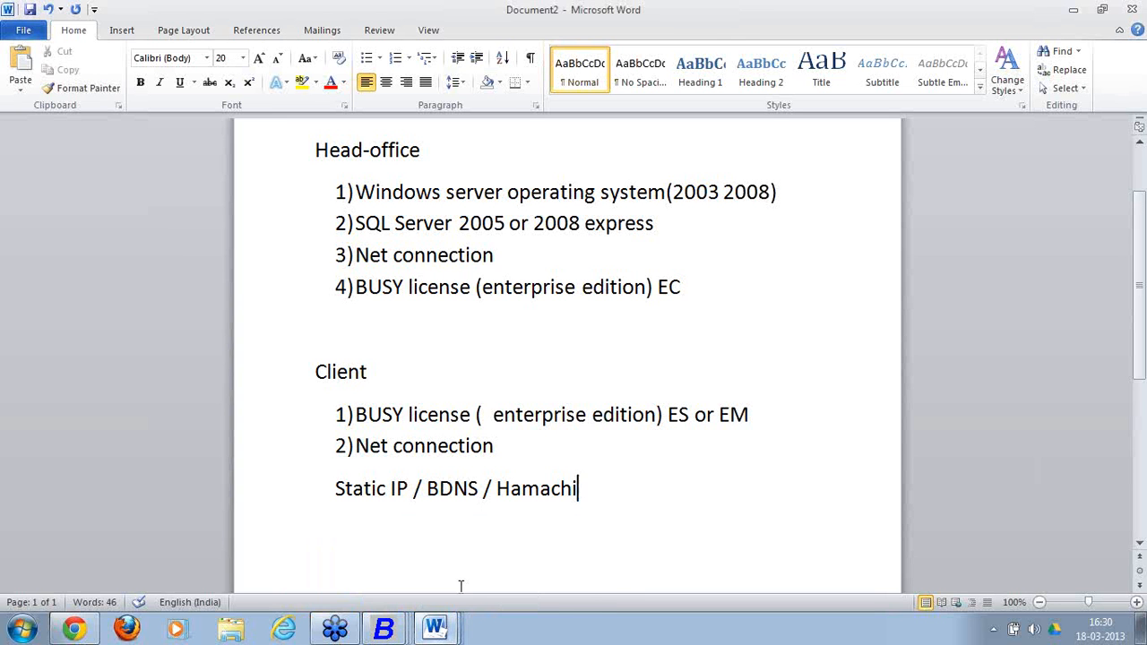
pyautogui.click(455, 625)
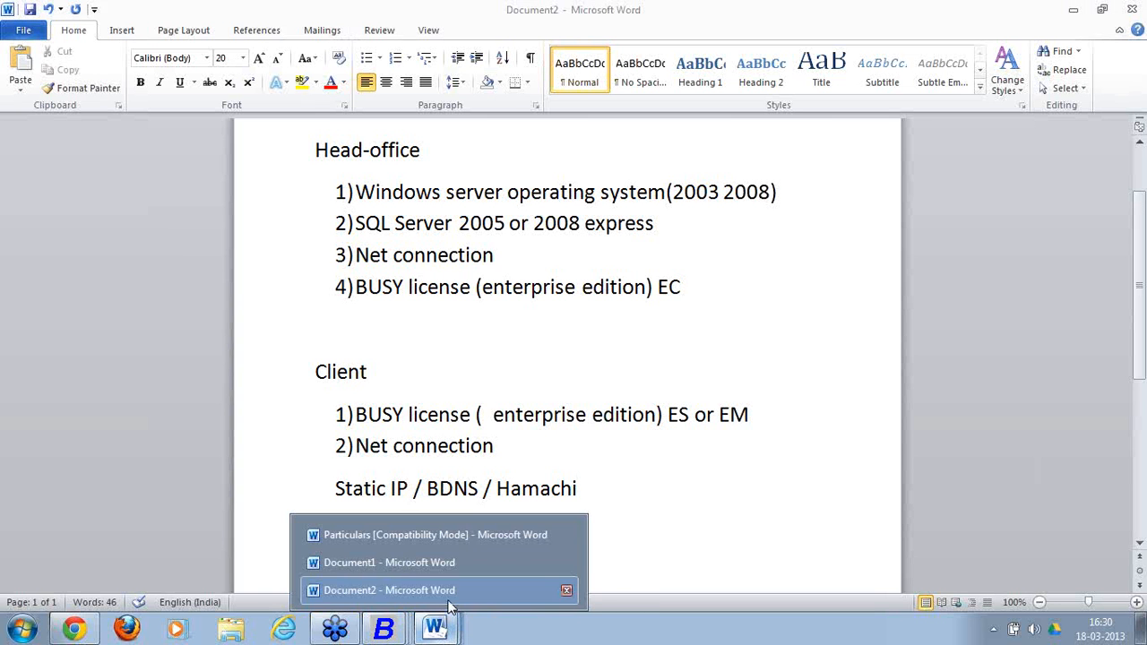
pyautogui.click(472, 535)
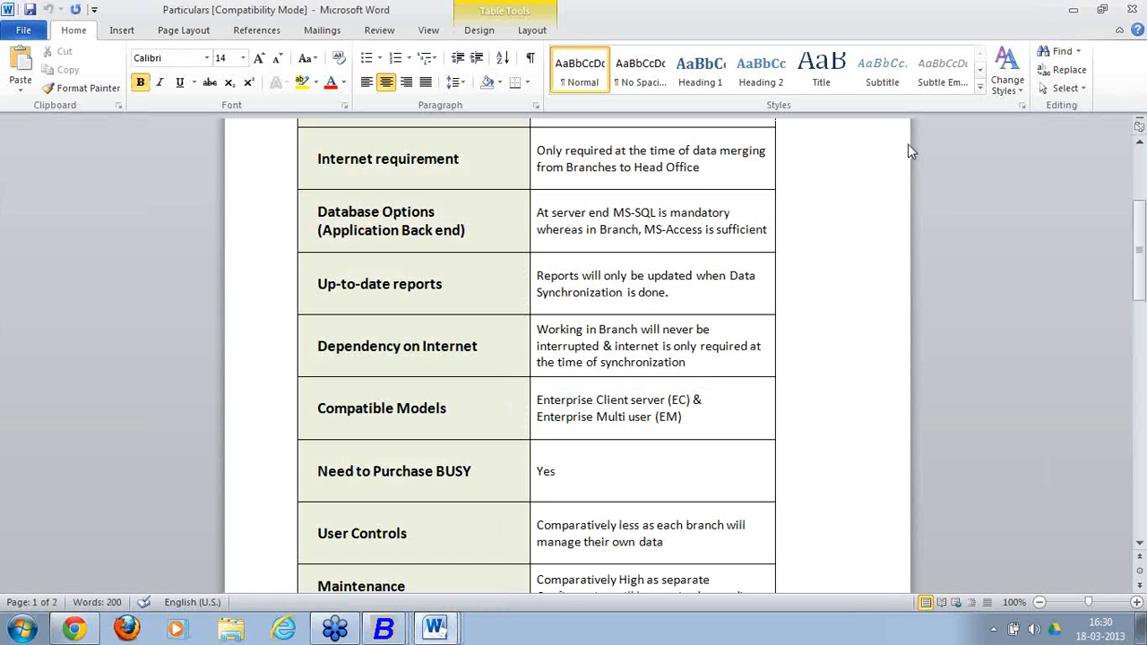
pyautogui.click(813, 241)
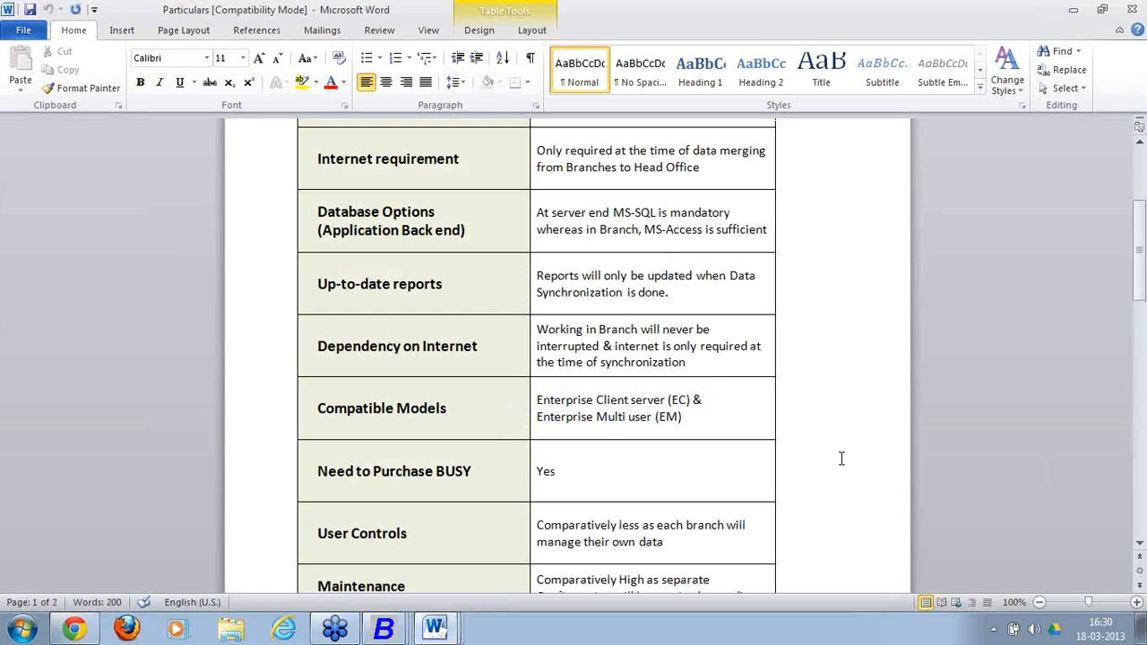
# Scroll to the page 2 Costing table and check the Approx. Cost of 15 users and EC per-license cost.
pyautogui.scroll(-3, 839, 453)
pyautogui.scroll(-10, 838, 448)
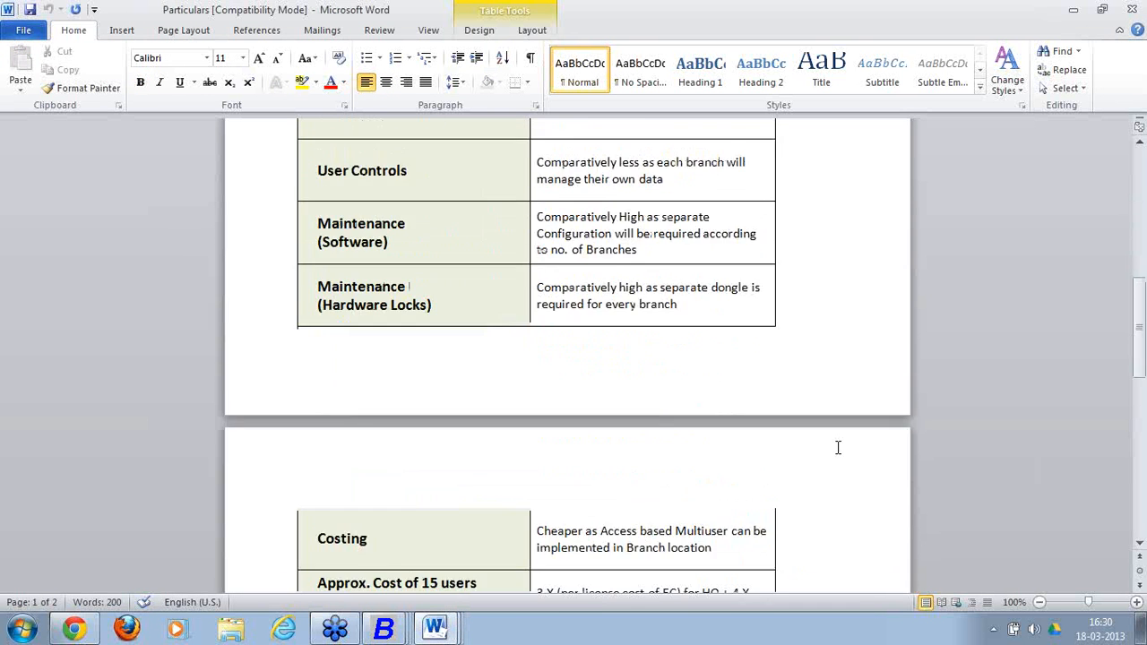
pyautogui.scroll(-3, 837, 448)
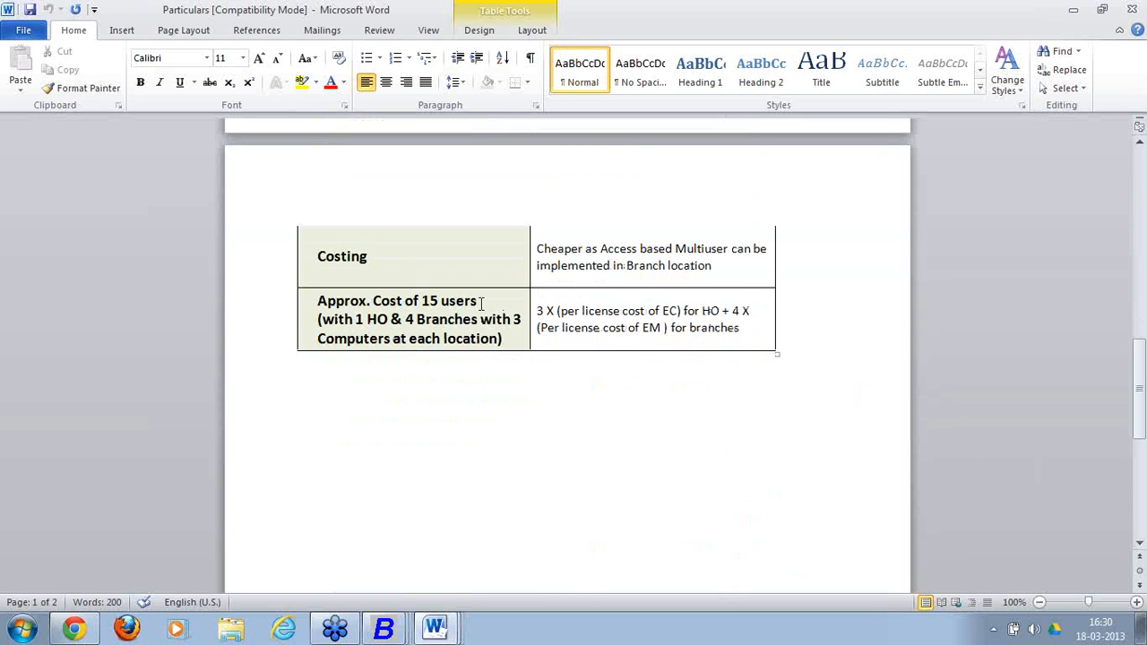
pyautogui.moveTo(478, 301); pyautogui.dragTo(474, 326)
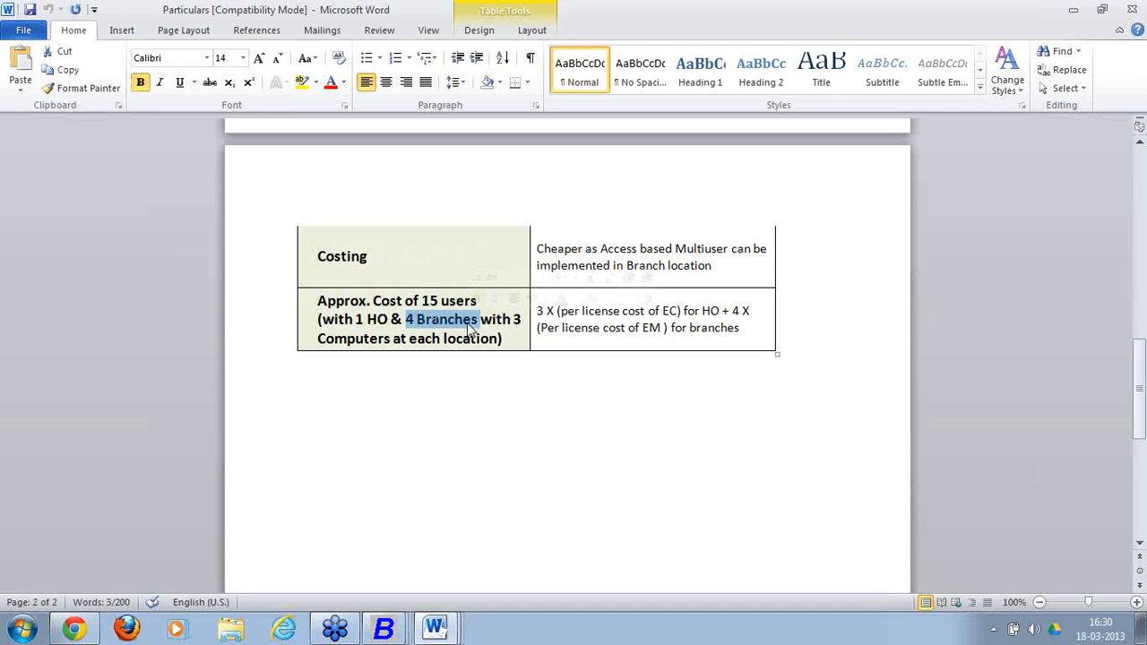
pyautogui.click(486, 381)
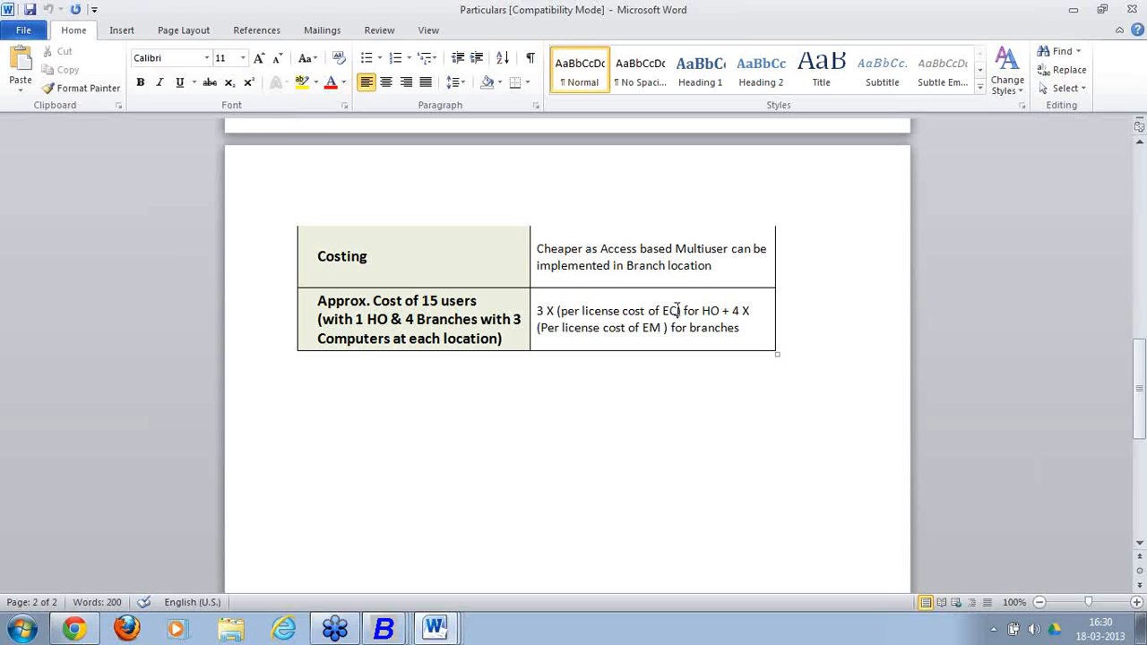
pyautogui.moveTo(678, 310); pyautogui.dragTo(562, 306)
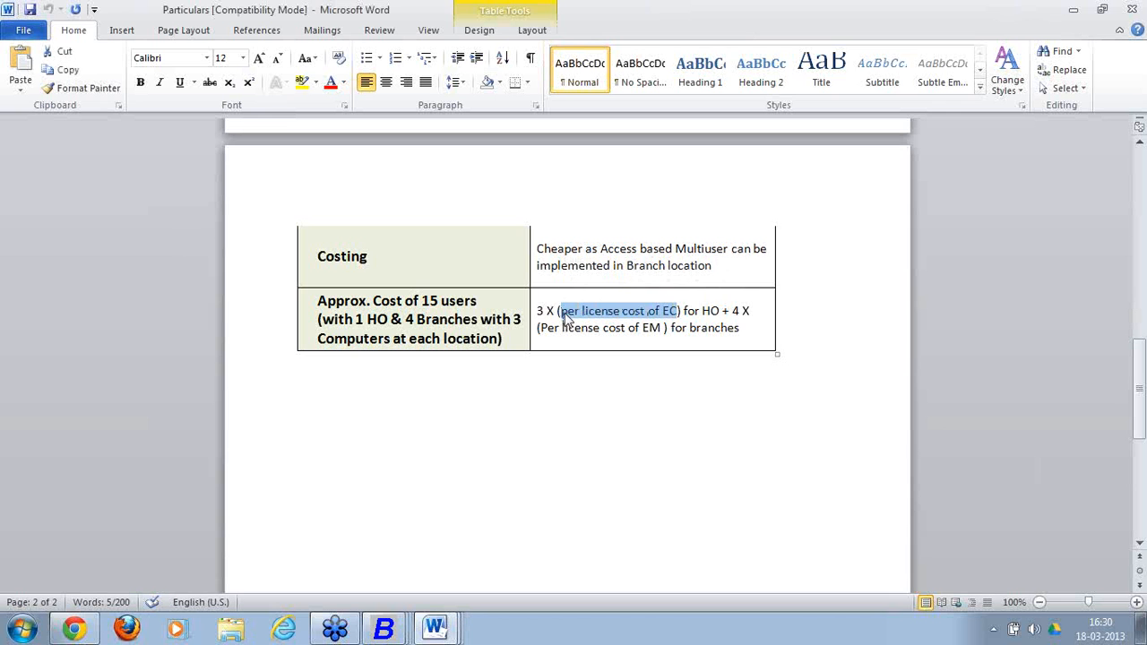
pyautogui.click(602, 357)
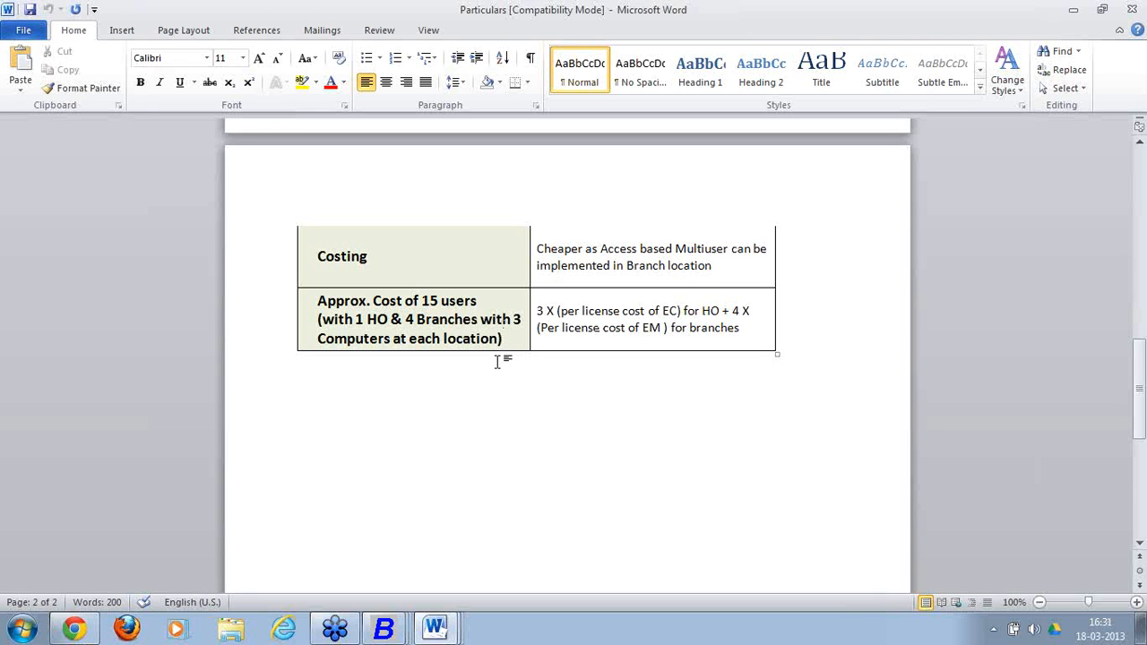
# Type '1 User HO' and '3 Branches ( 4 User each)' on new lines below the costing table.
pyautogui.press('Return')
pyautogui.write('1 User HO')
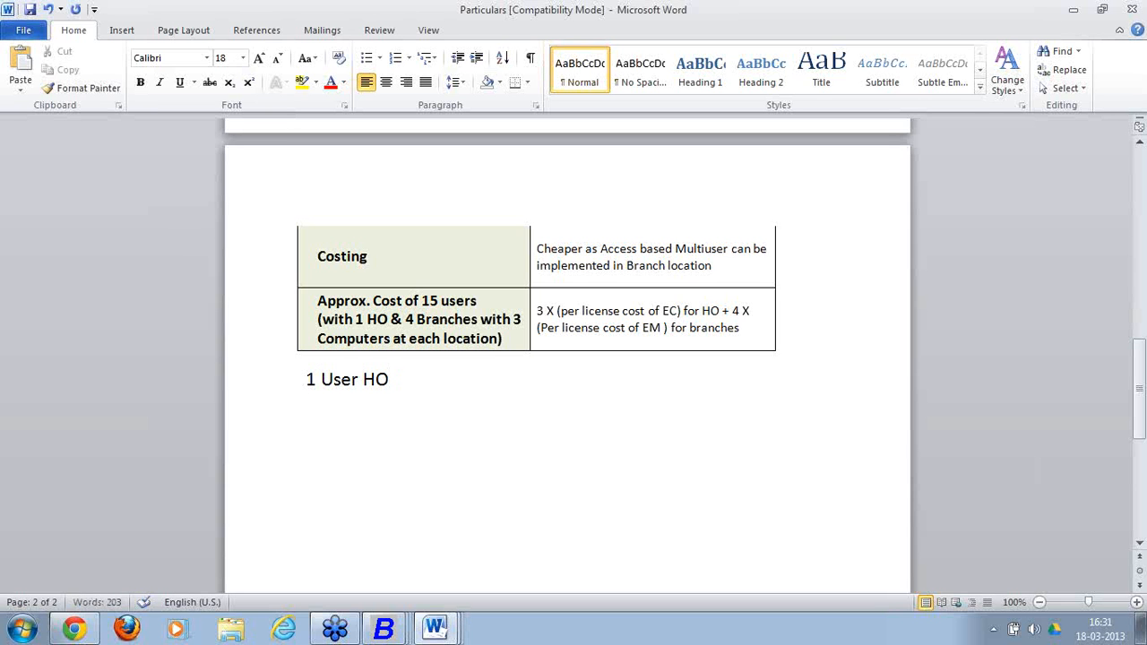
pyautogui.press('Return')
pyautogui.write('3 Branches')
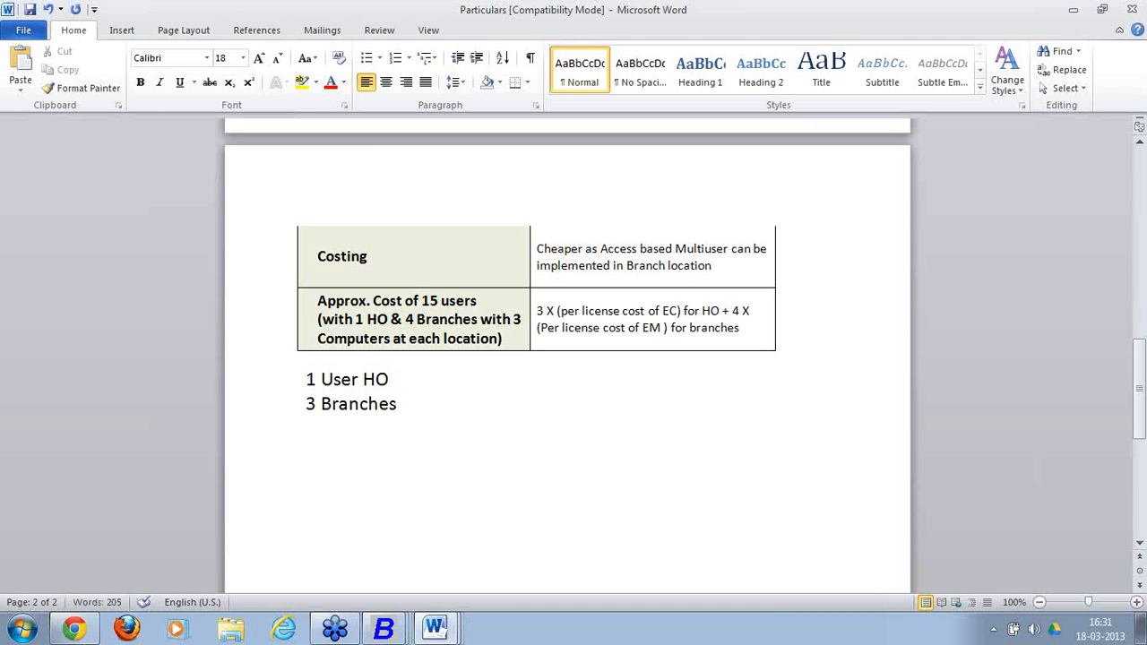
pyautogui.write(' (')
pyautogui.write(' 4 U')
pyautogui.write('es')
pyautogui.press('BackSpace')
pyautogui.press('BackSpace')
pyautogui.write('ser')
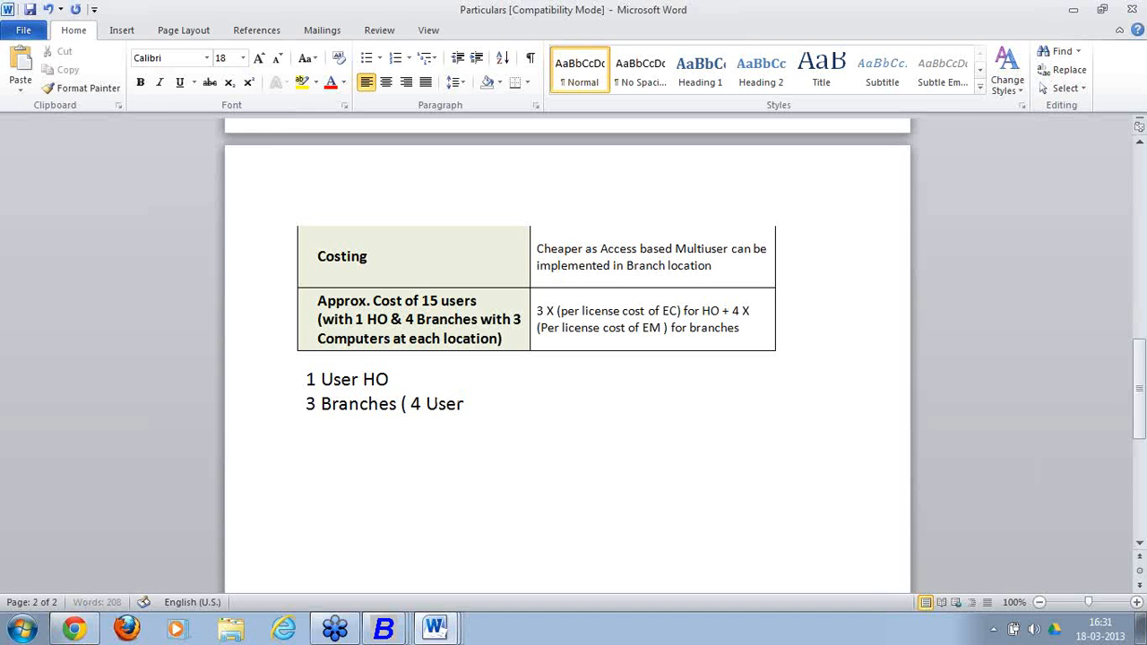
pyautogui.write(' each)')
# Complete the lines as '1 User HO * 1 EC' and '3 Branches ( 4 User each) 4 EM'.
pyautogui.click(389, 379)
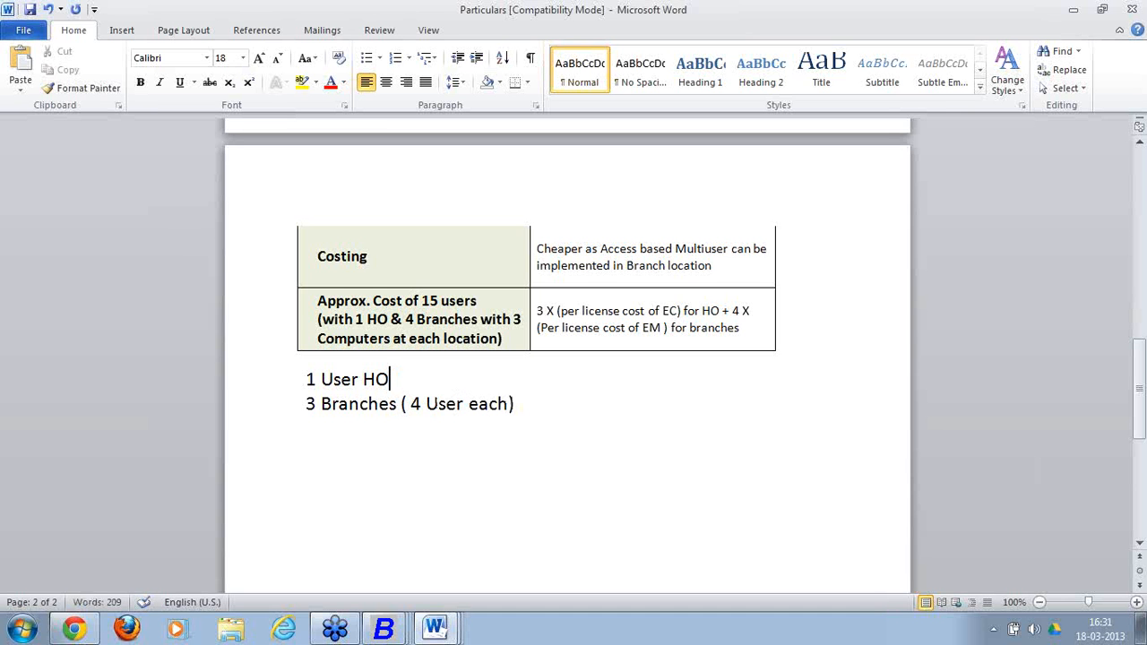
pyautogui.write('8 EC')
pyautogui.press('Down')
pyautogui.press('Right')
pyautogui.press('Right')
pyautogui.press('Right')
pyautogui.press('Right')
pyautogui.press('Right')
pyautogui.press('Right')
pyautogui.press('Right')
pyautogui.press('Right')
pyautogui.press('Right')
pyautogui.press('Right')
pyautogui.write('4')
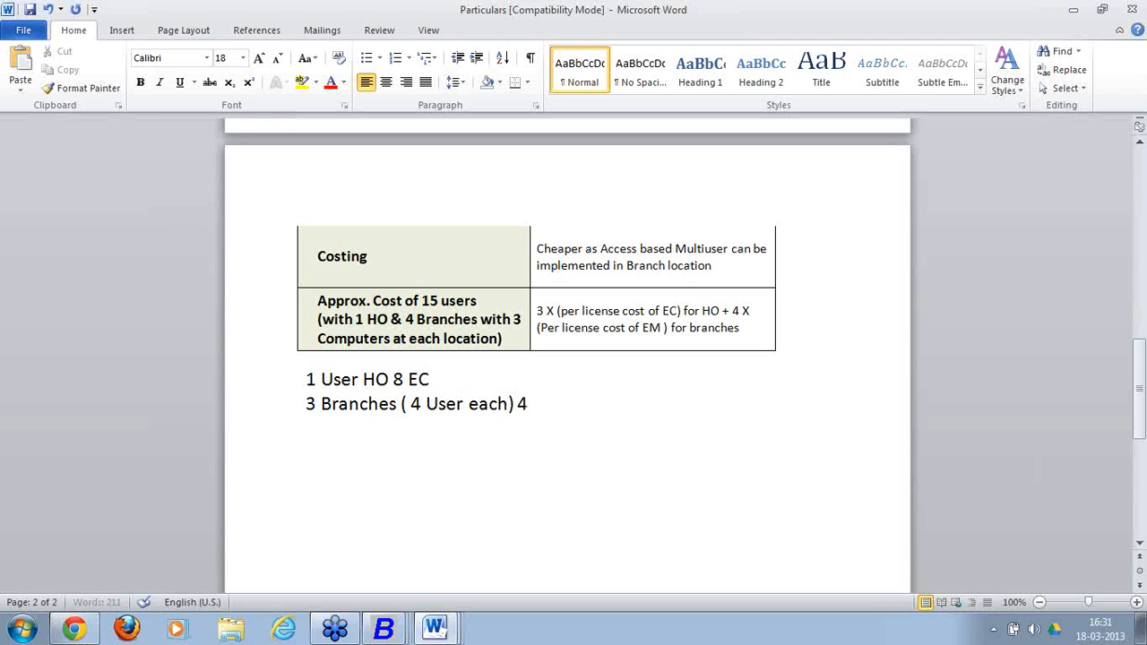
pyautogui.write(' EM')
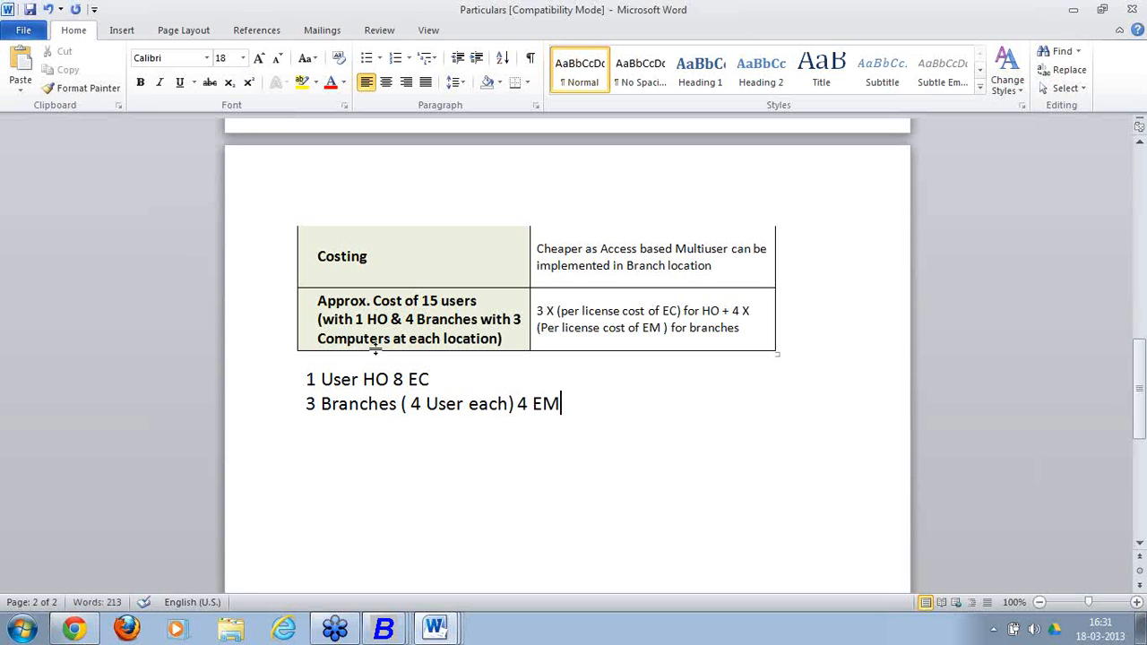
pyautogui.moveTo(392, 379); pyautogui.dragTo(404, 379)
pyautogui.press('Delete')
pyautogui.write('8')
pyautogui.press('BackSpace')
pyautogui.write('* !')
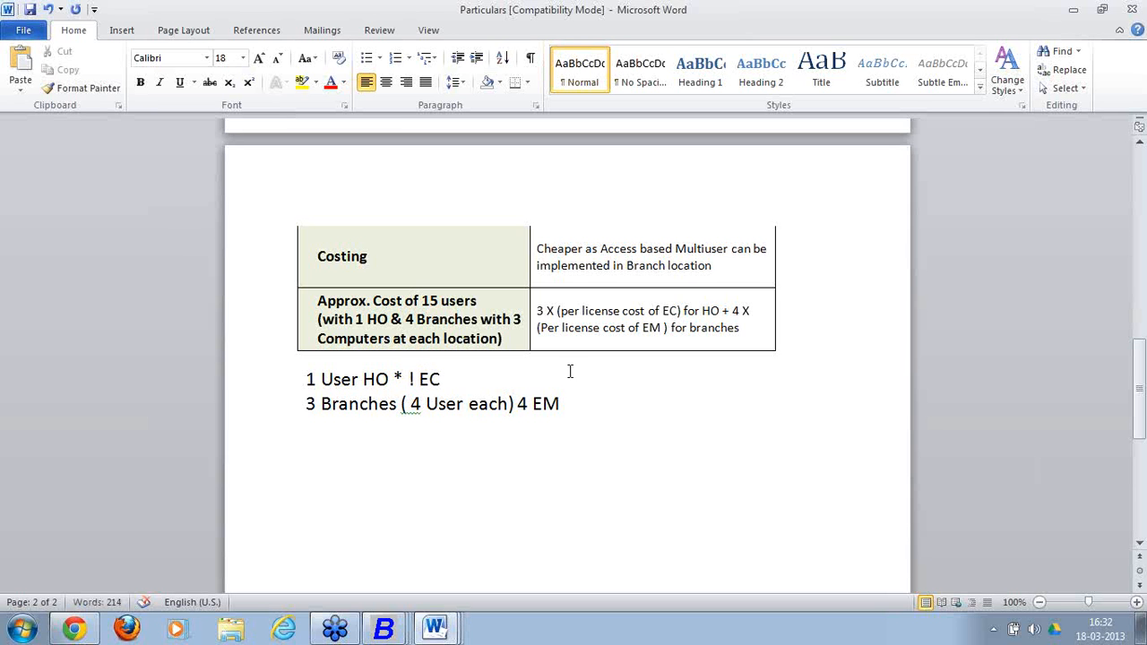
pyautogui.press('BackSpace')
pyautogui.write('1')
# Select the '3 Branches ( 4 User each' text and the '4 EM' count to review them.
pyautogui.moveTo(307, 403); pyautogui.dragTo(497, 408)
pyautogui.moveTo(570, 404); pyautogui.dragTo(516, 410)
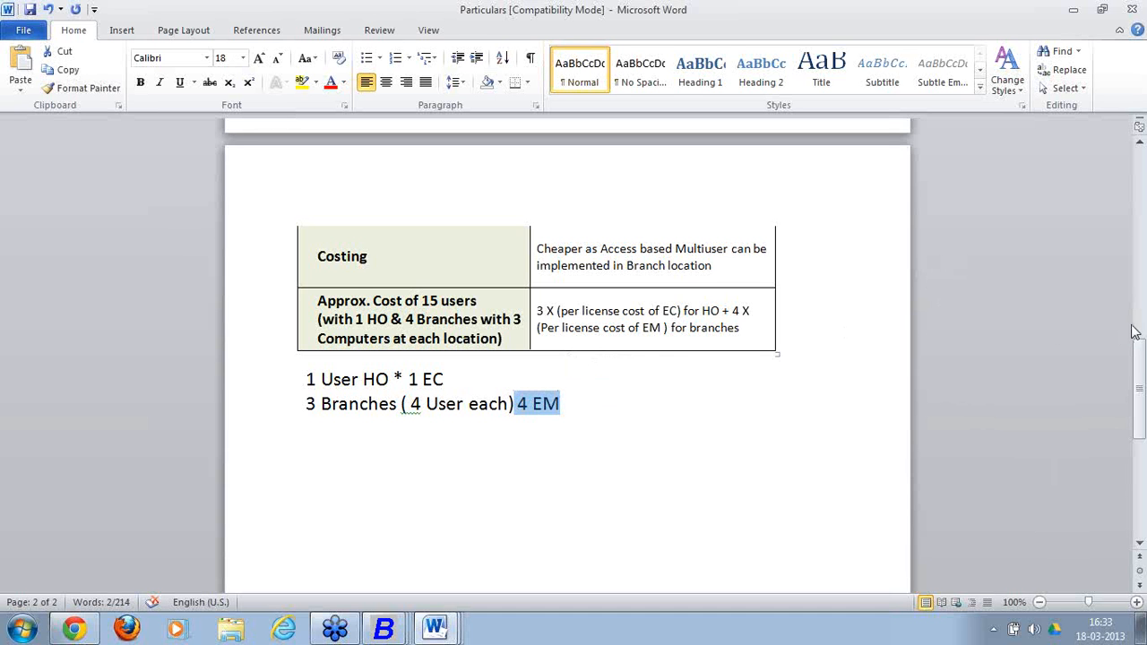
pyautogui.click(1069, 330)
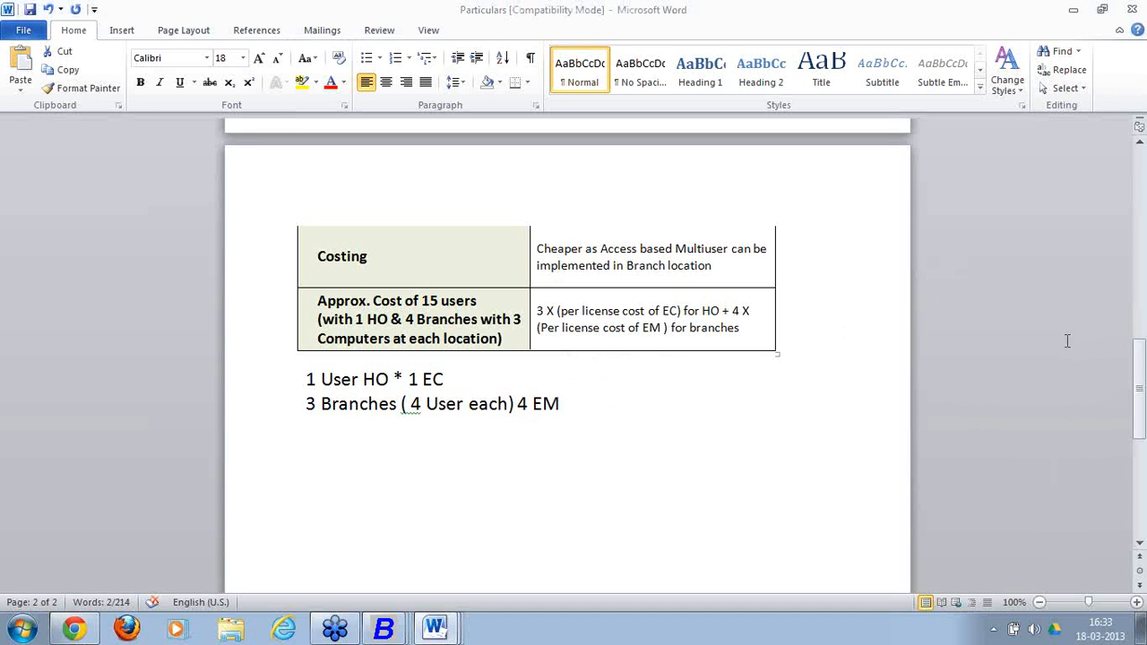